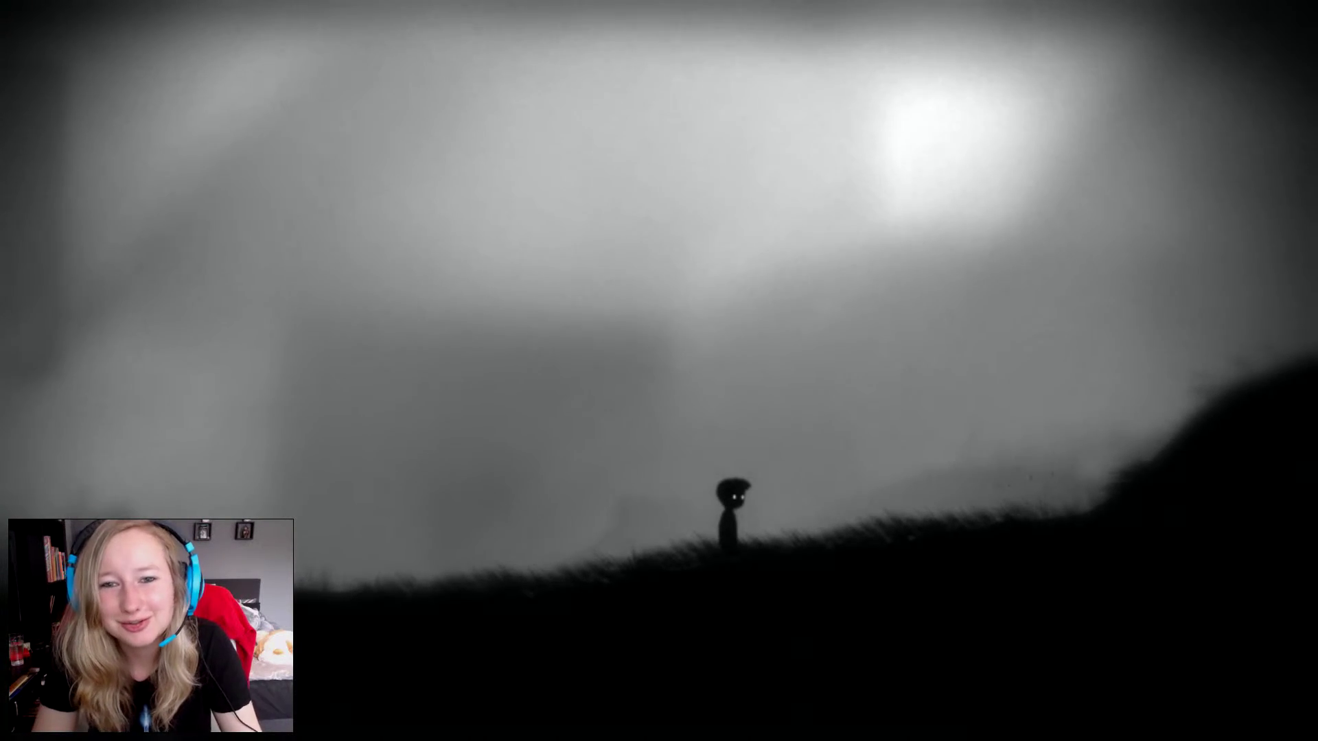
Walk the boy up the hill, climb the tall ladder, cross the platform and drop off its far edge.
{"action": "key", "text": "Right"}
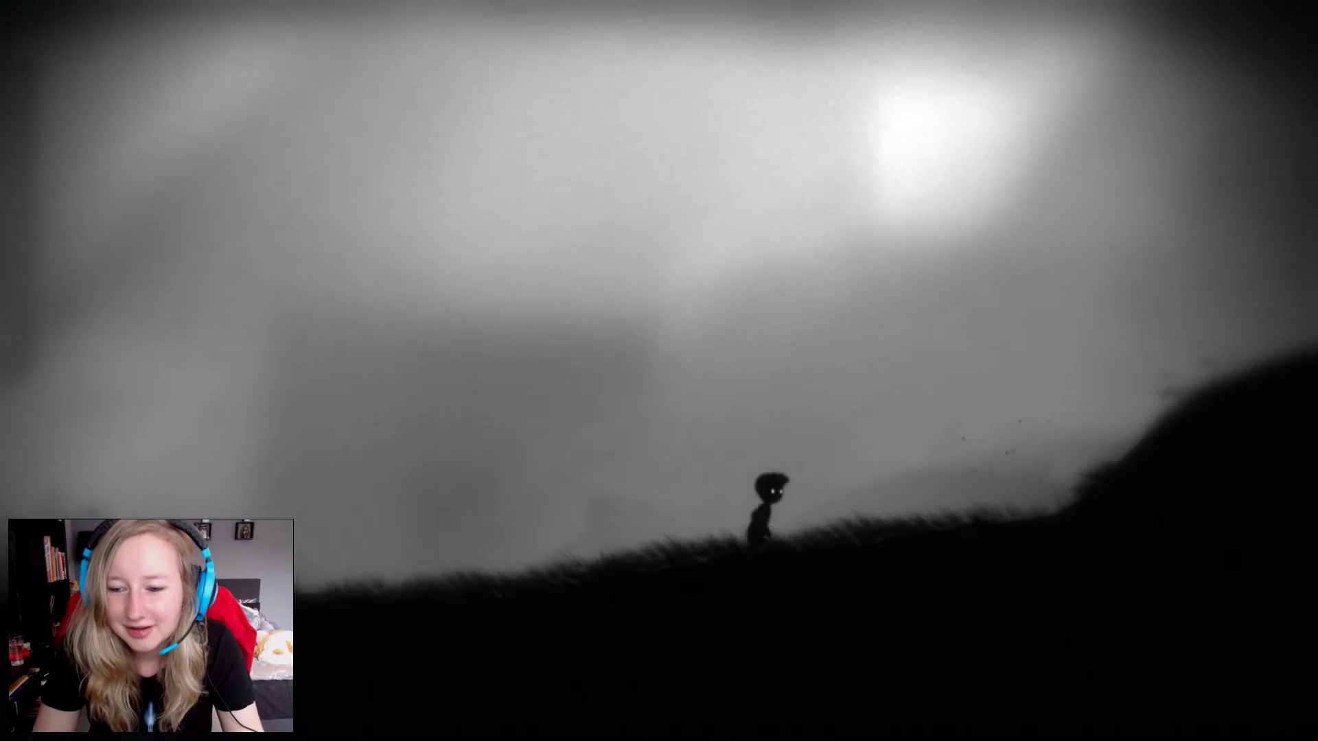
{"action": "key", "text": "Right"}
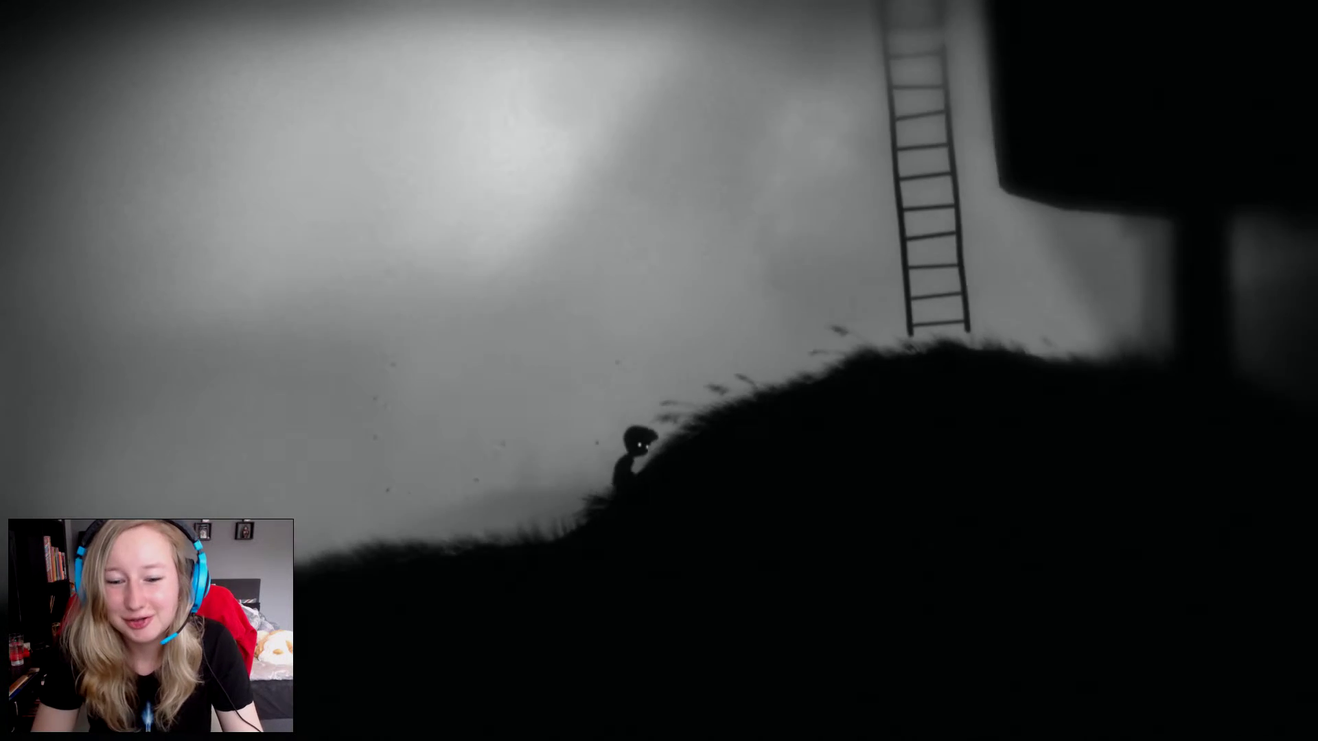
{"action": "key", "text": "Up"}
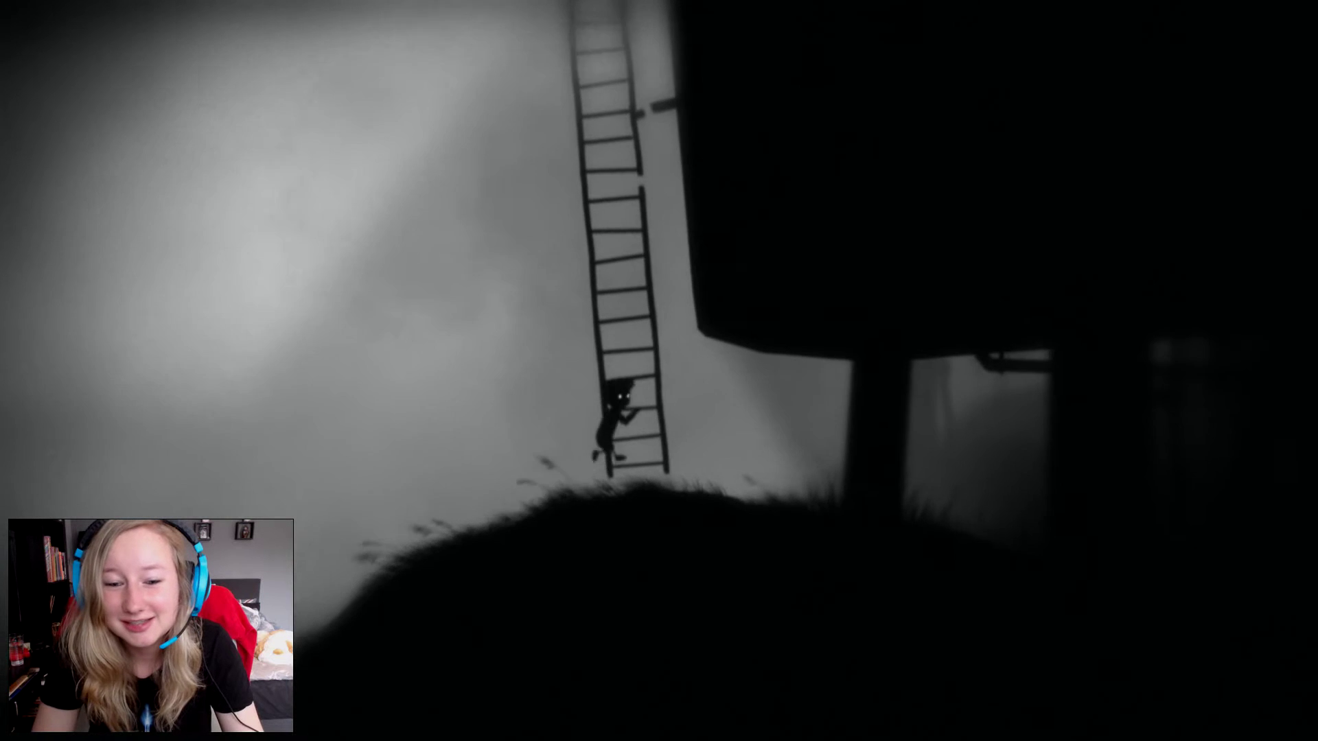
{"action": "key", "text": "Up"}
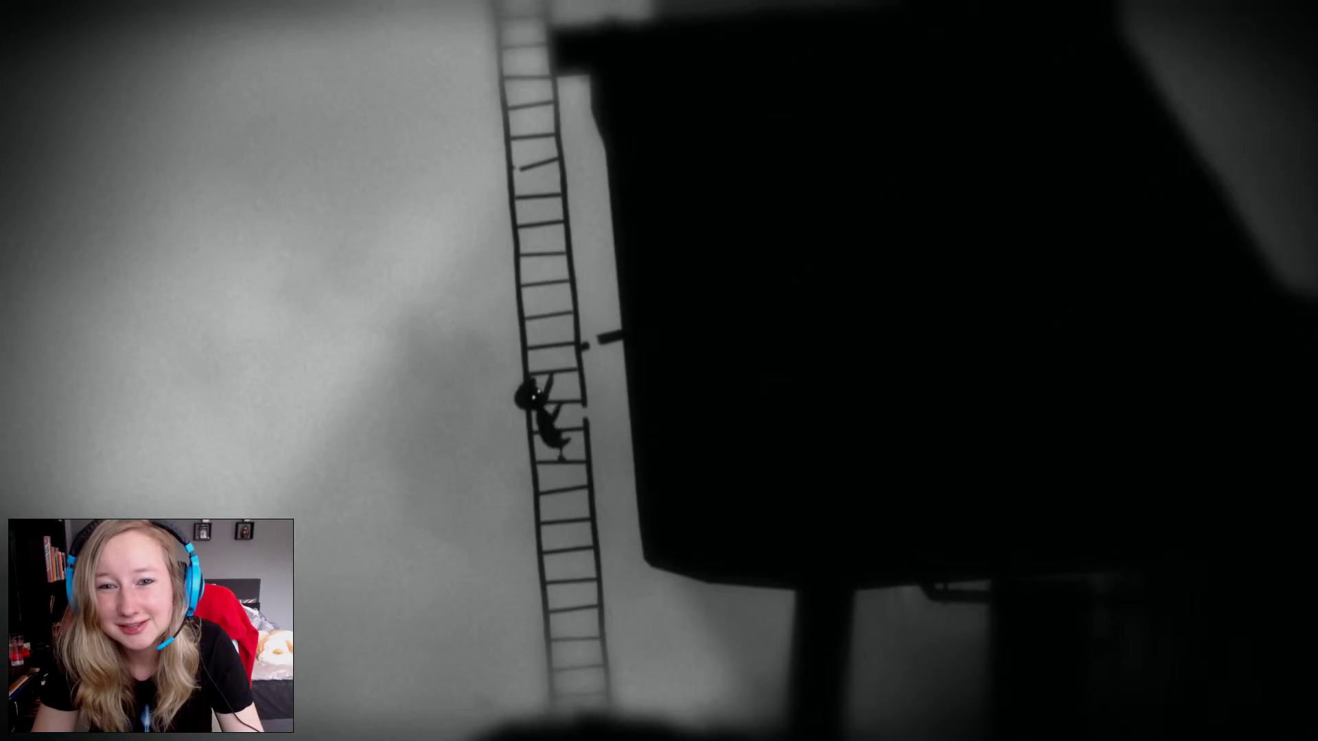
{"action": "key", "text": "Up"}
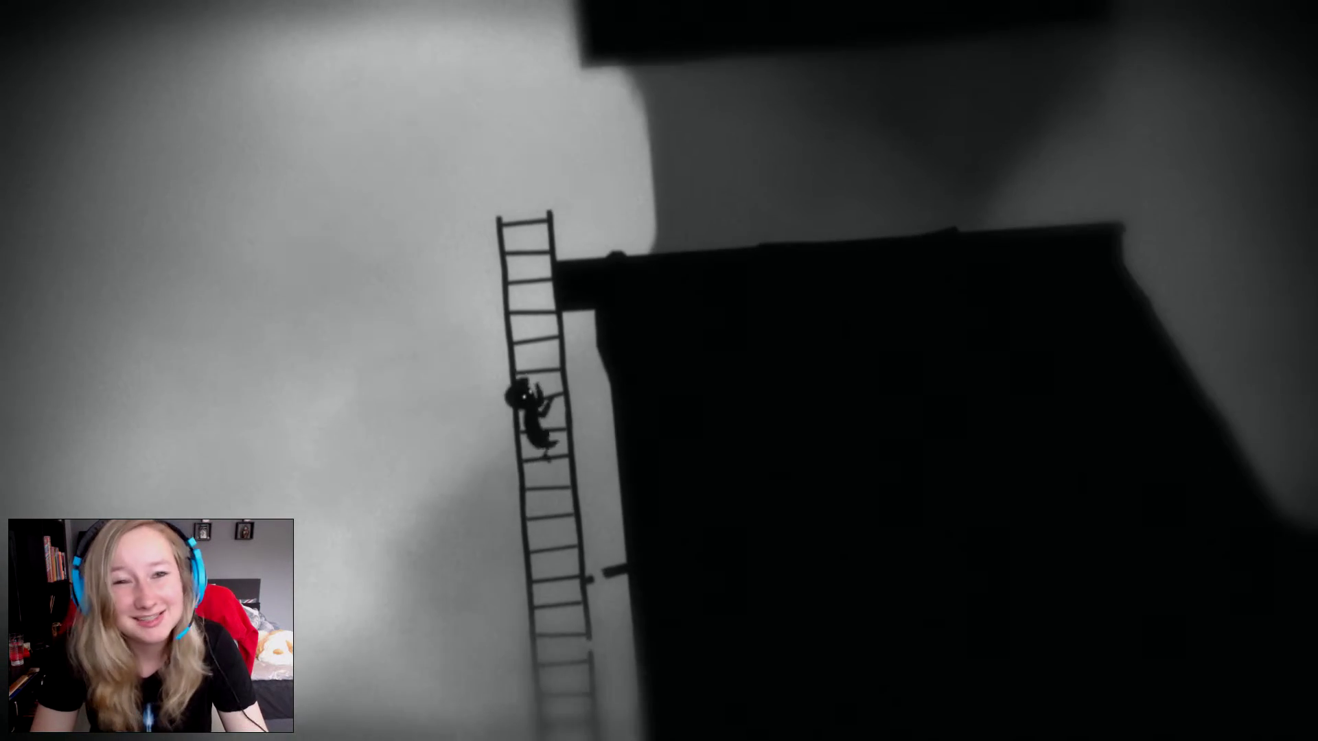
{"action": "key", "text": "Right"}
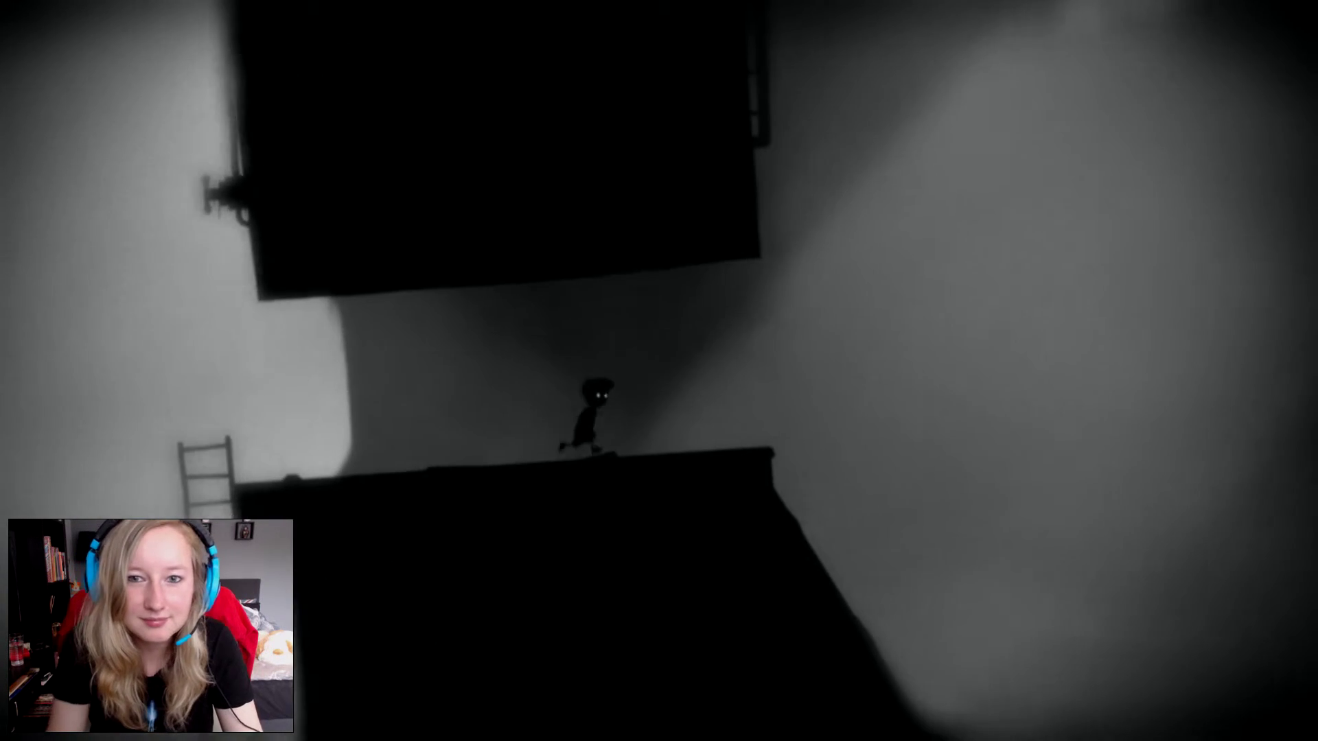
{"action": "key", "text": "Up"}
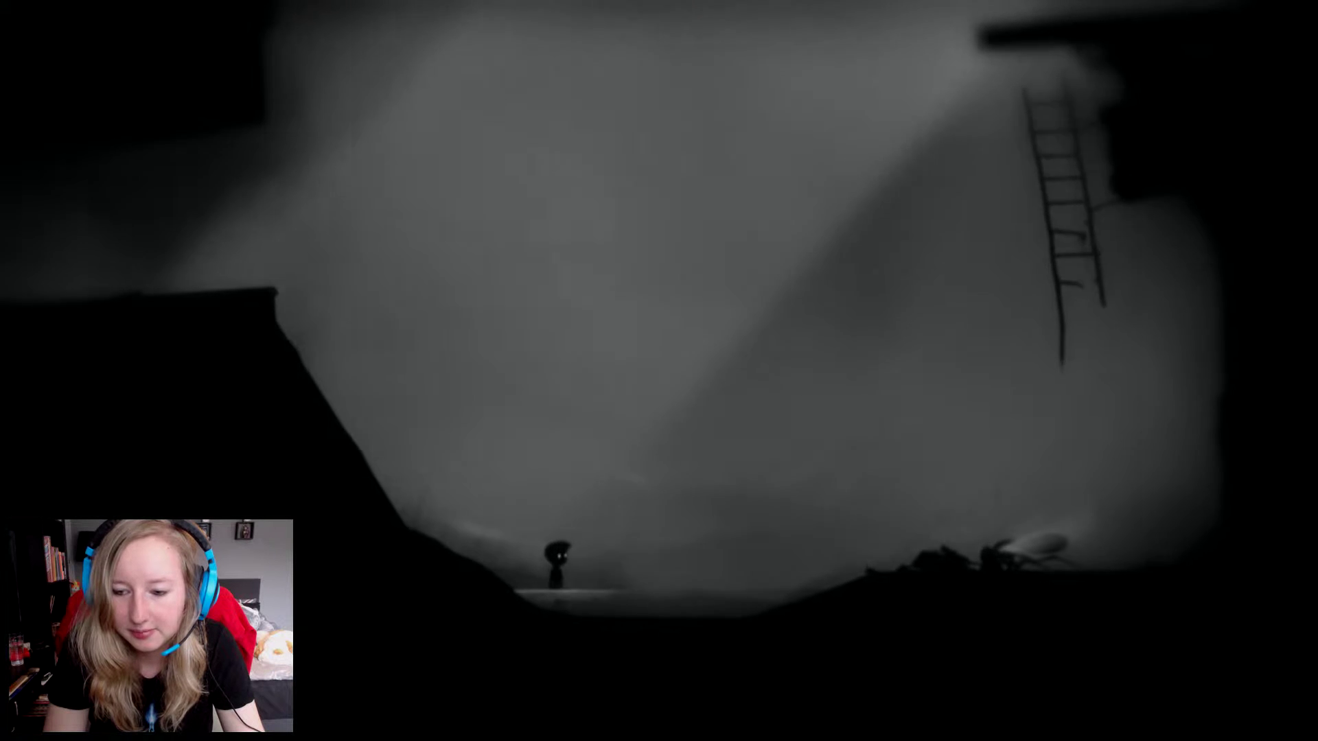
Approach the spider on the right, then retreat up the slope each time its legs strike.
{"action": "key", "text": "Right"}
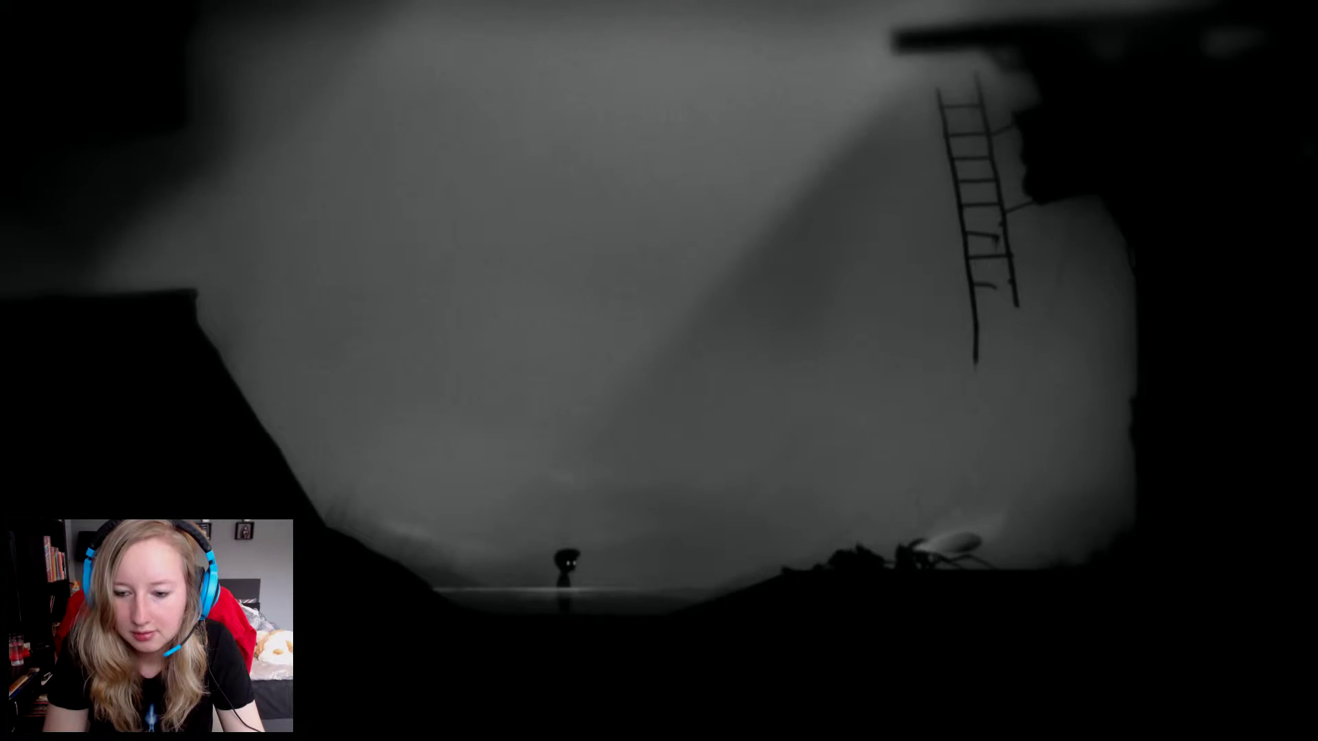
{"action": "key", "text": "Right"}
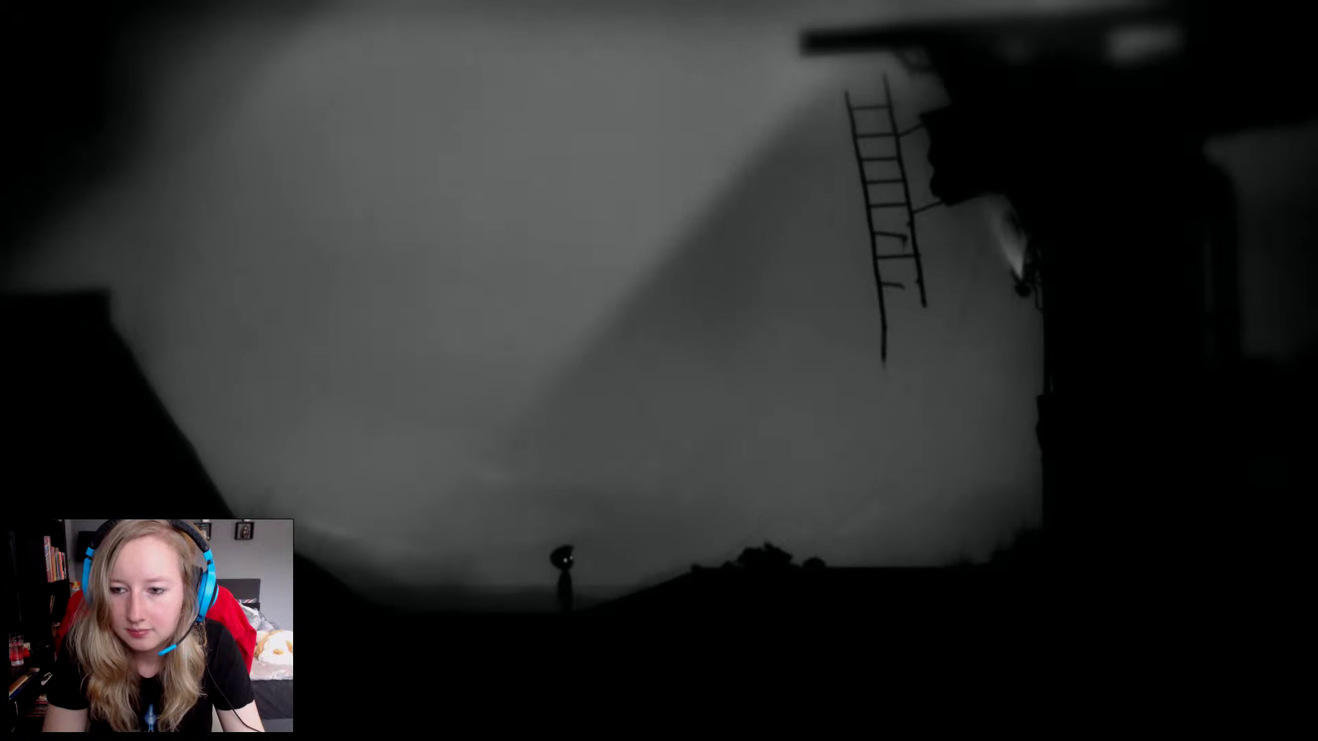
{"action": "key", "text": "Left"}
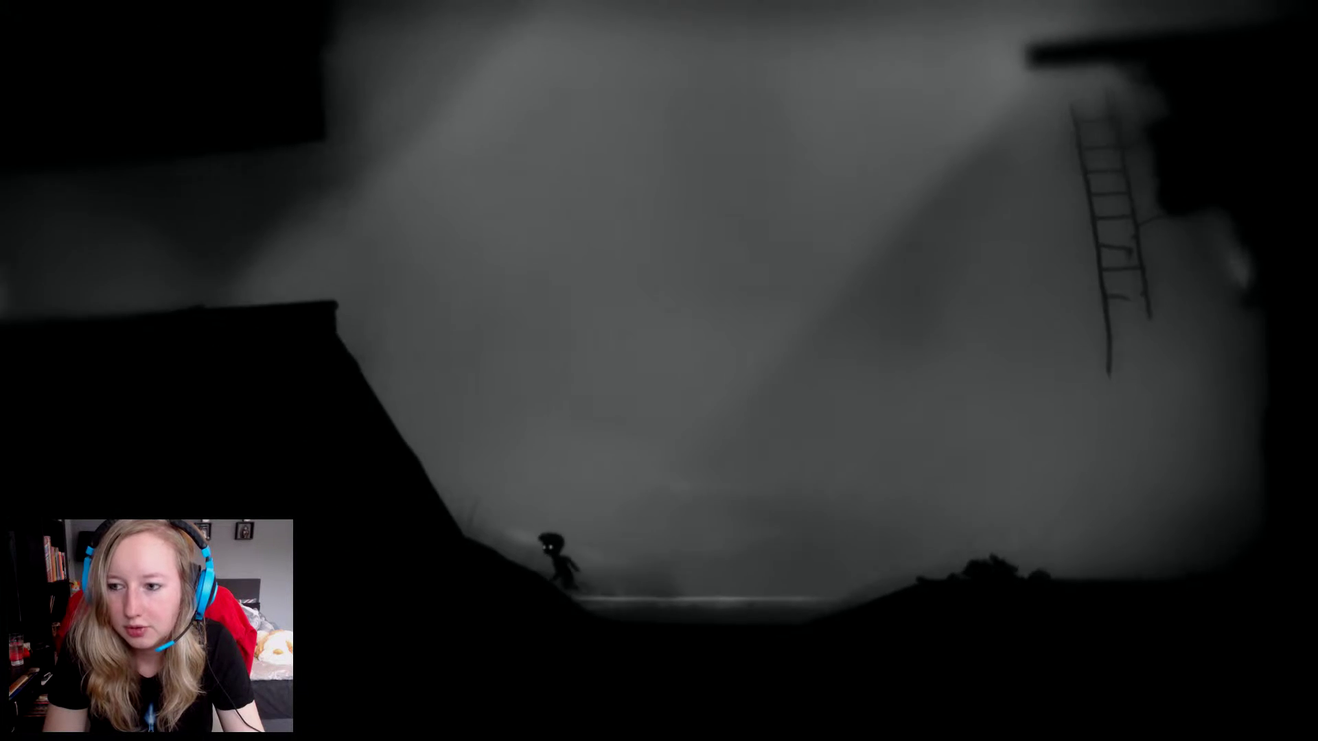
{"action": "key", "text": "Left"}
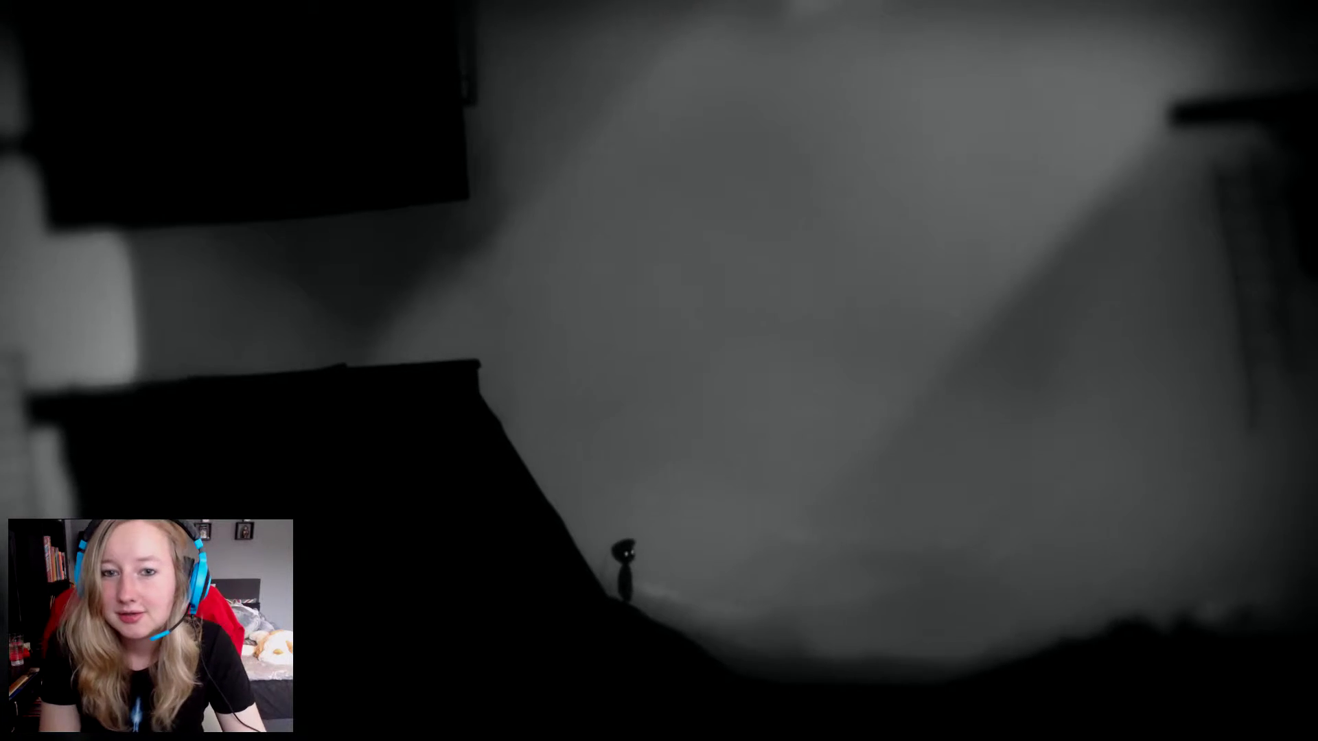
{"action": "key", "text": "Right"}
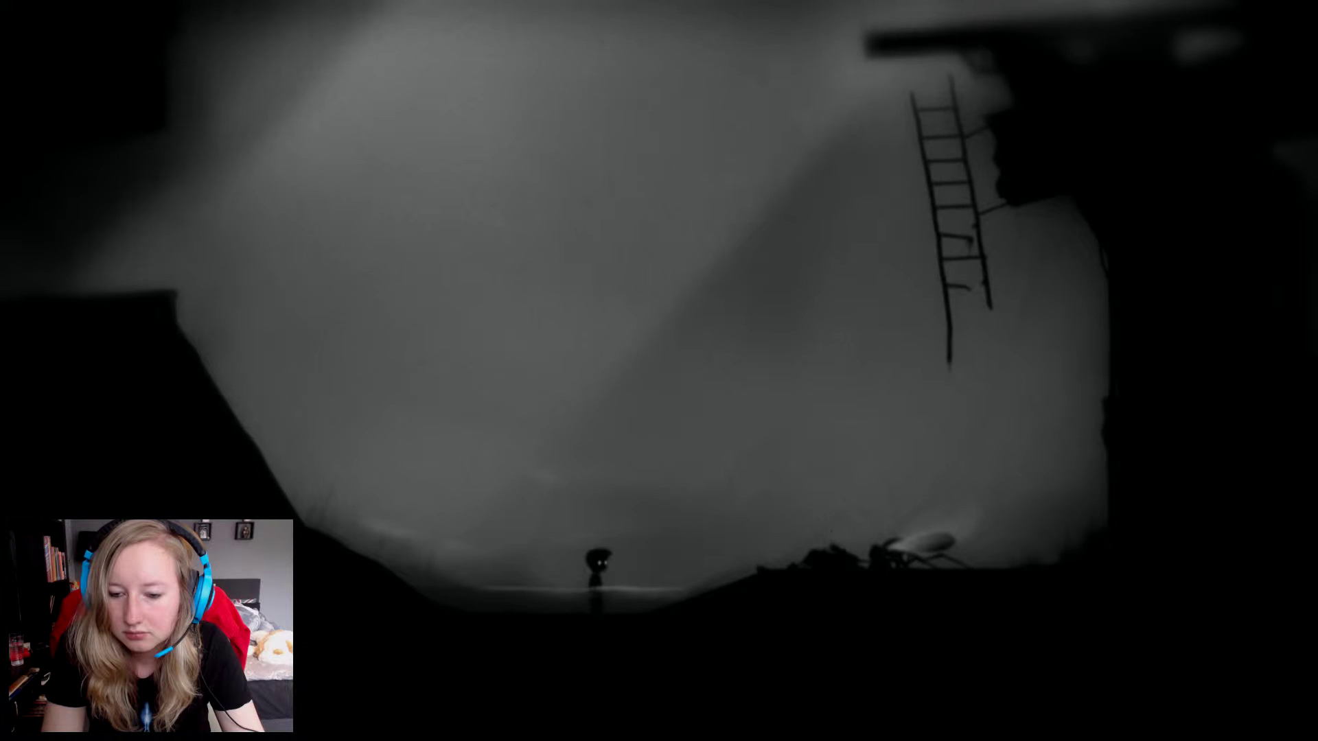
{"action": "key", "text": "Right"}
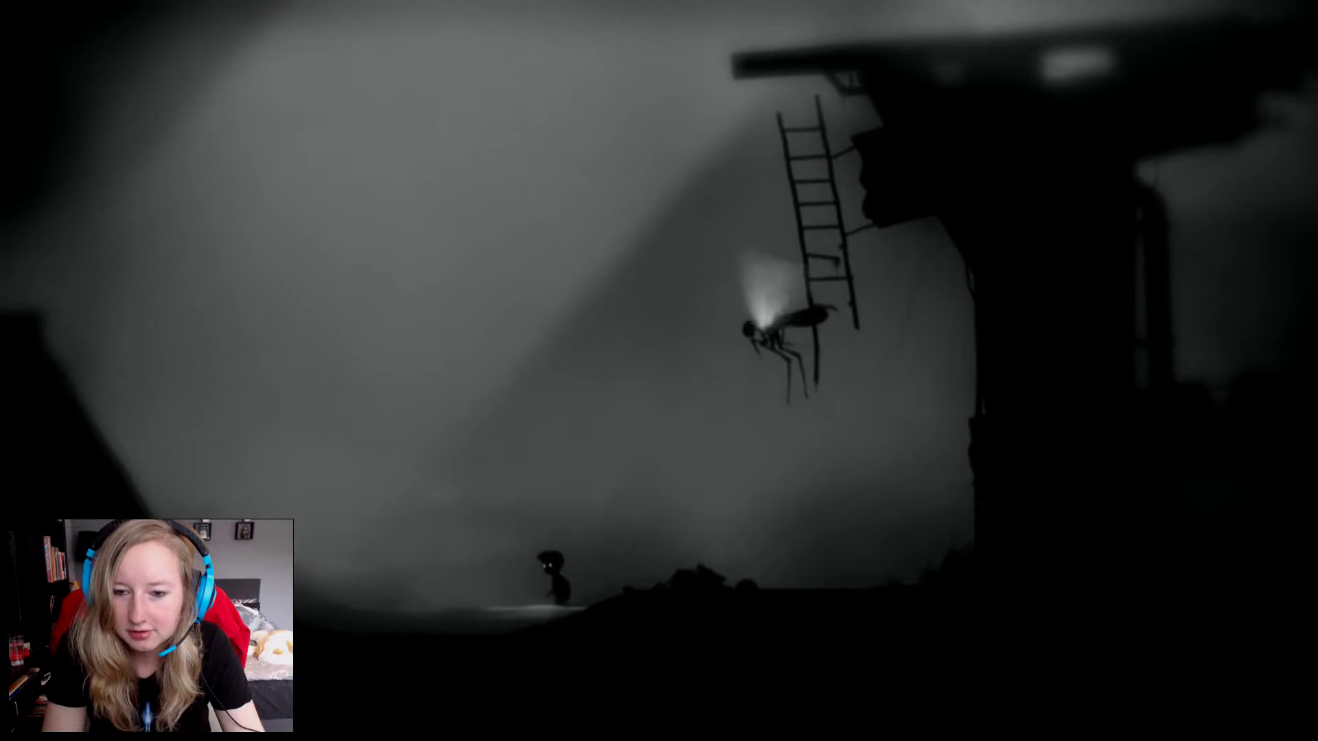
{"action": "key", "text": "Left"}
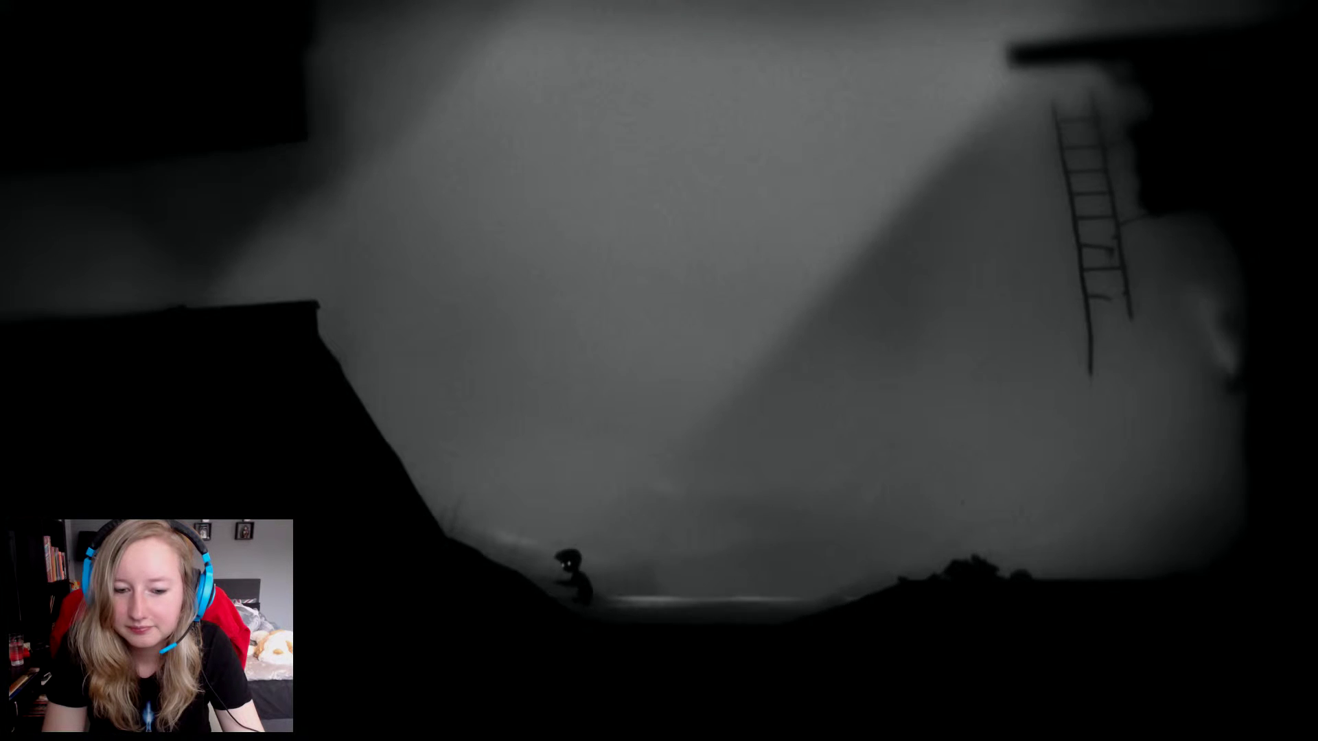
{"action": "key", "text": "Left"}
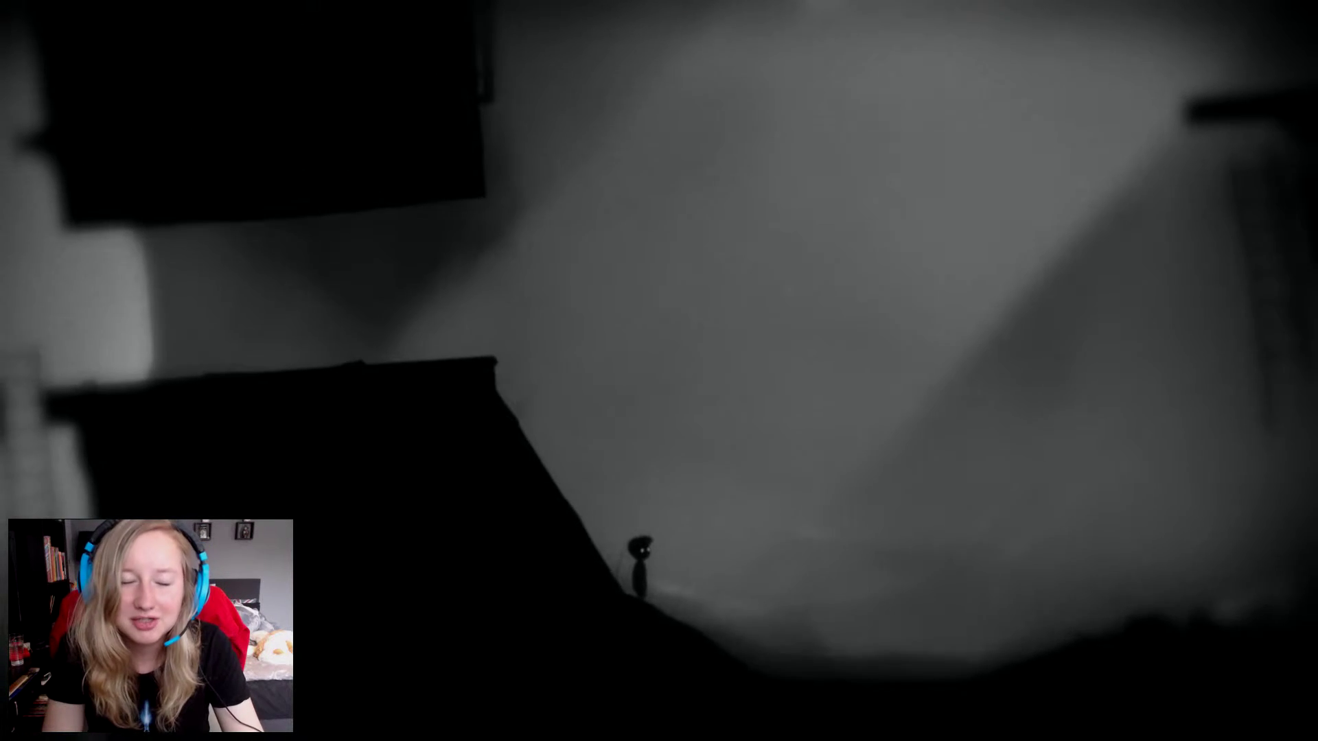
{"action": "key", "text": "Right"}
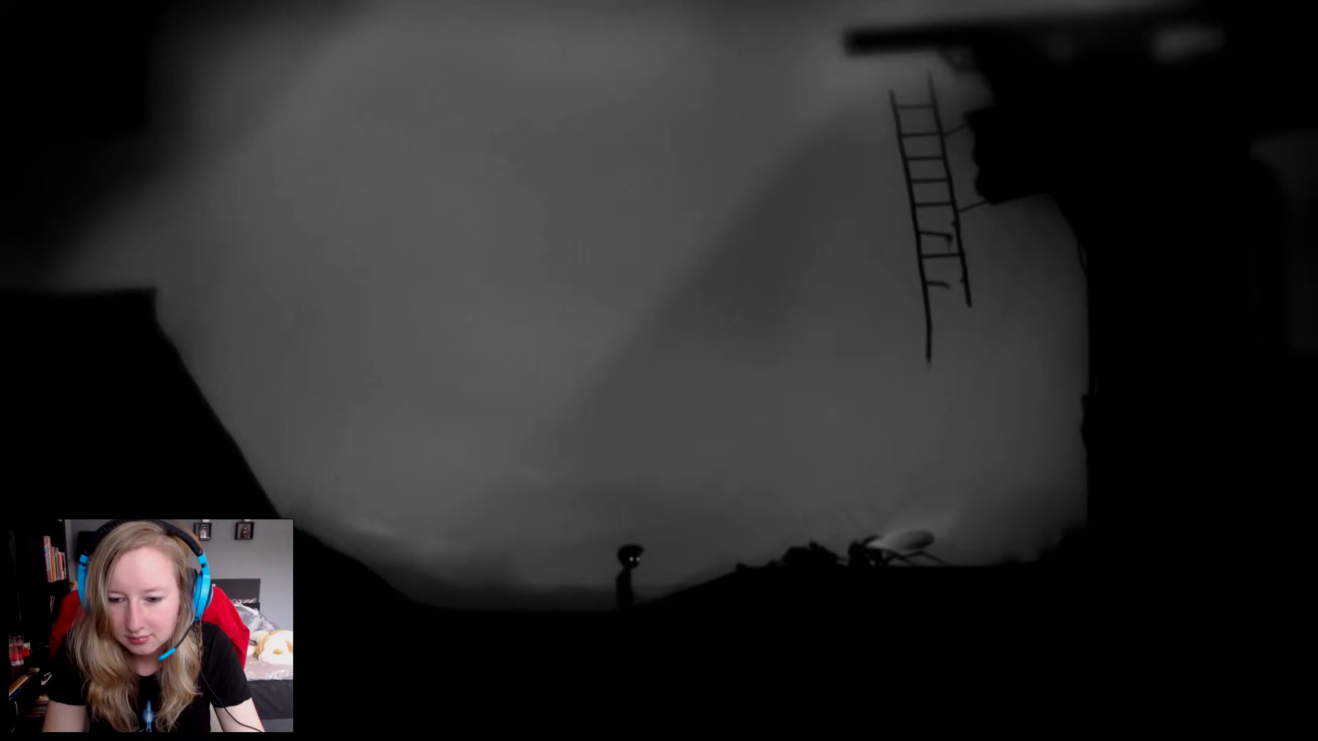
Keep baiting the spider near the hanging ladder, backing off up the slope between strikes.
{"action": "key", "text": "Right"}
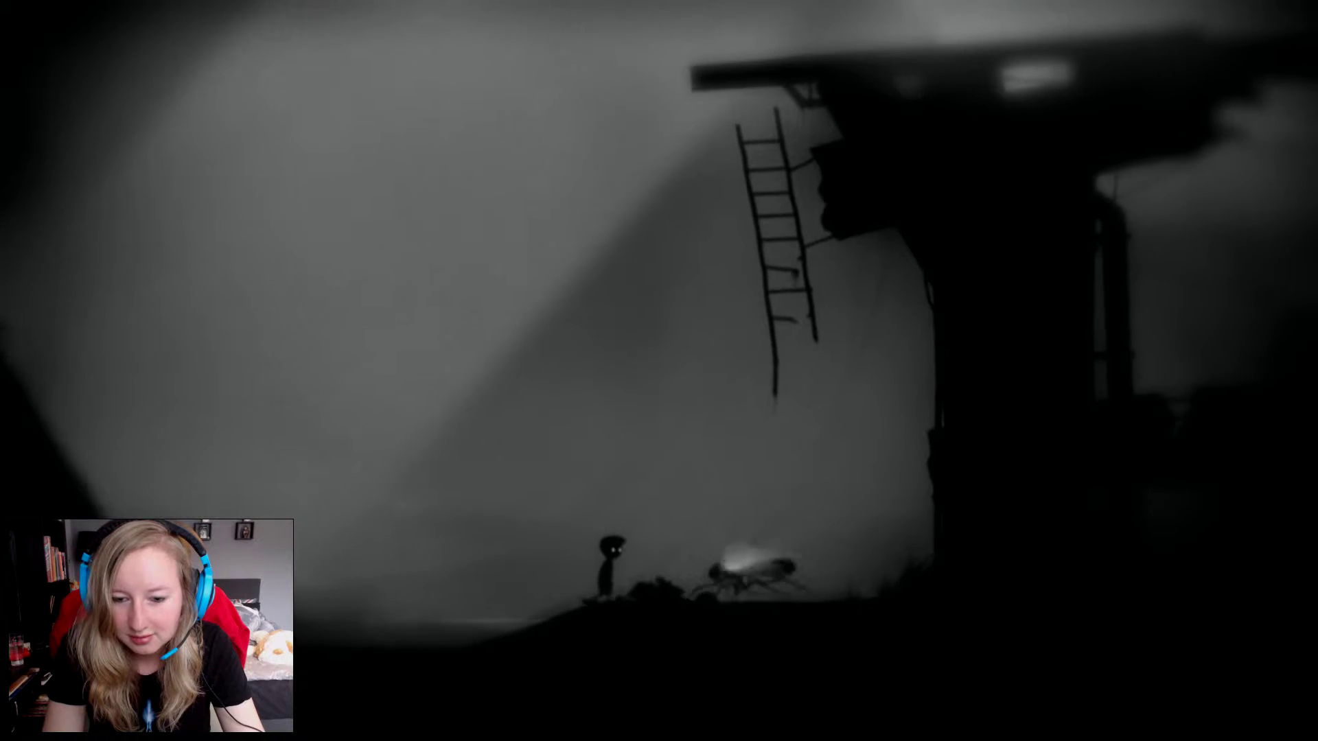
{"action": "key", "text": "Right"}
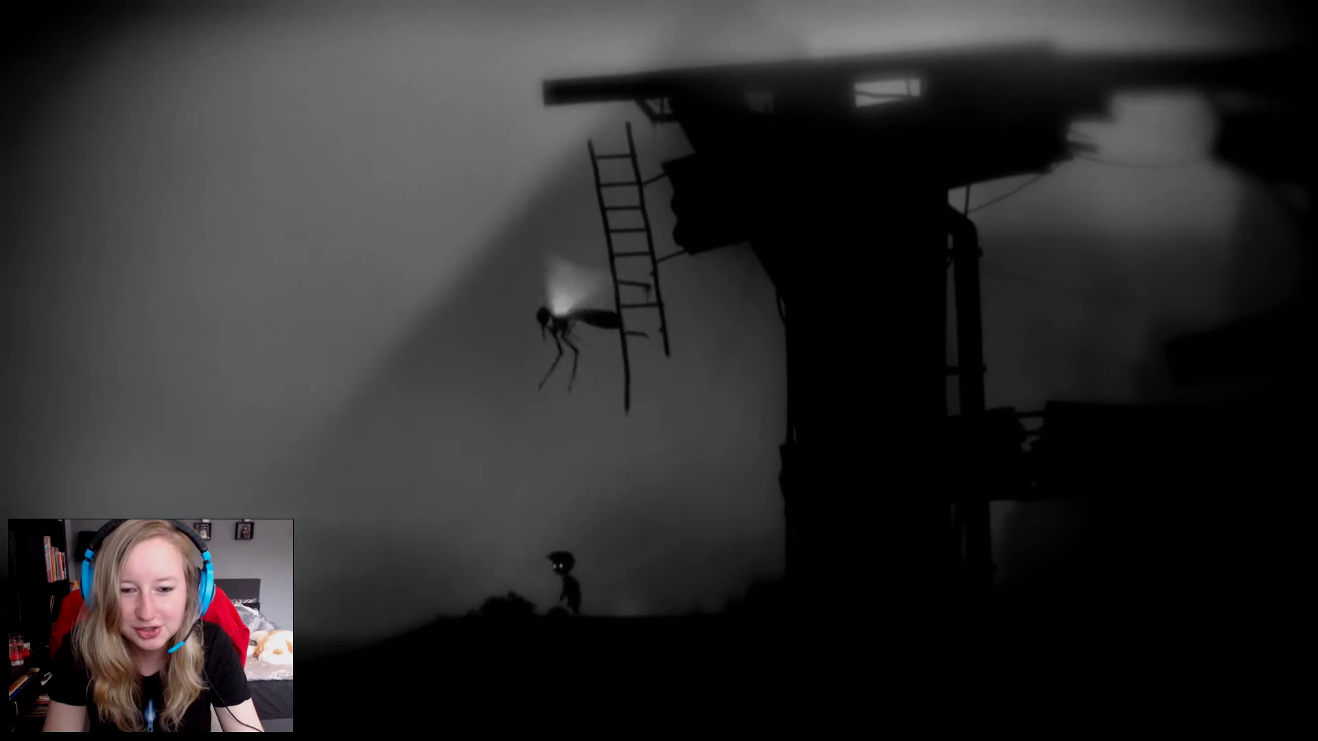
{"action": "key", "text": "Left"}
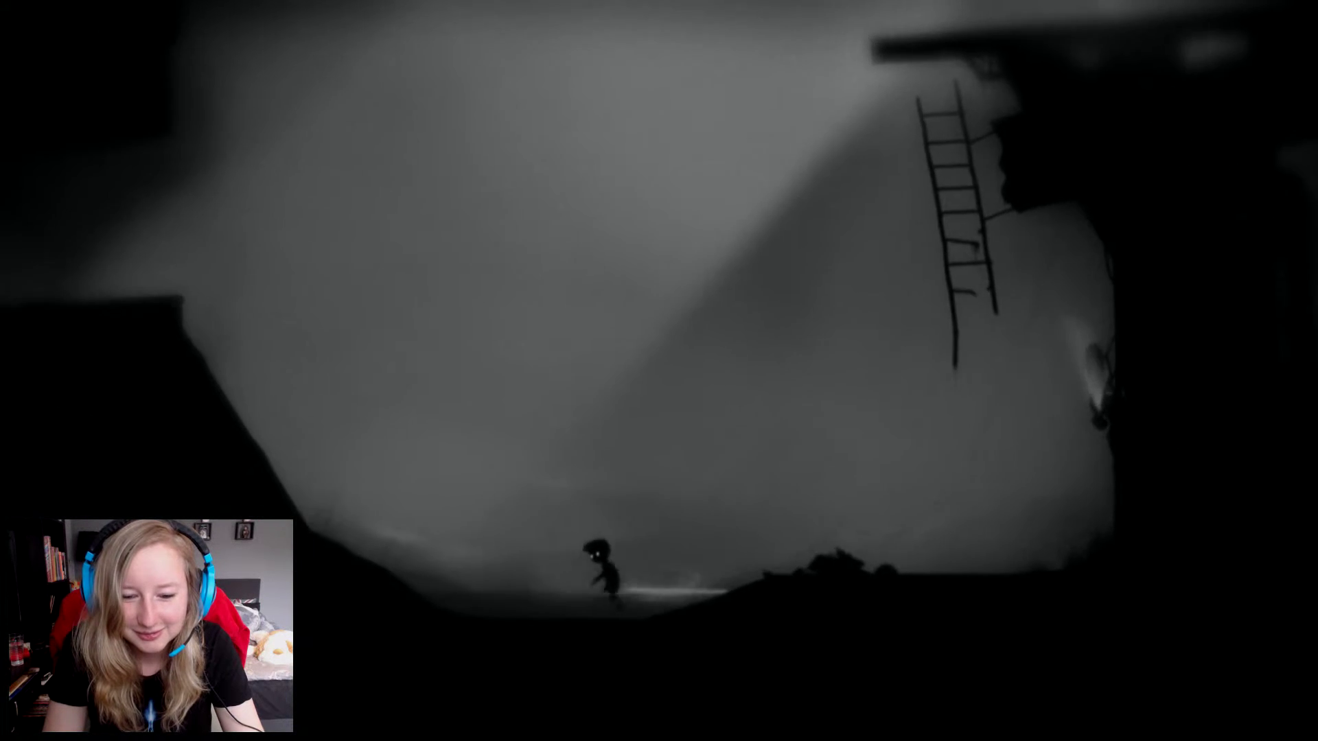
{"action": "key", "text": "Left"}
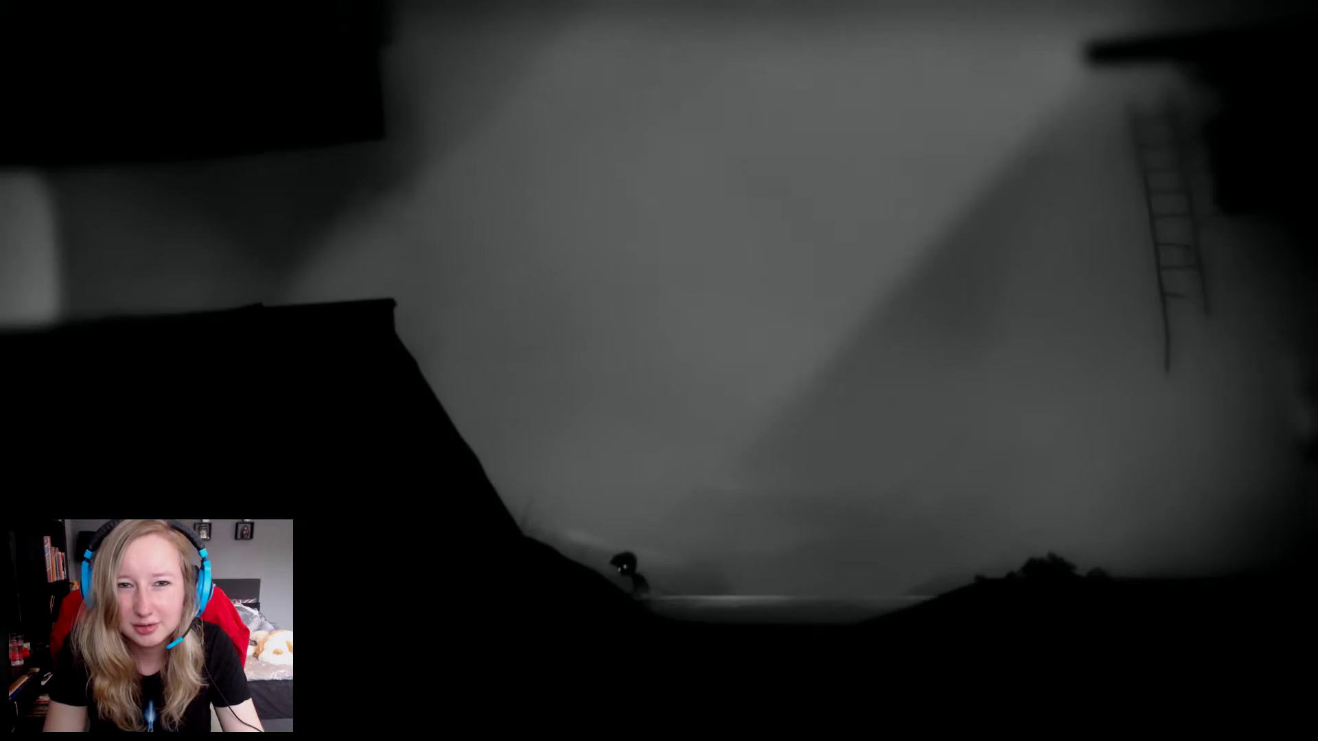
{"action": "key", "text": "Left"}
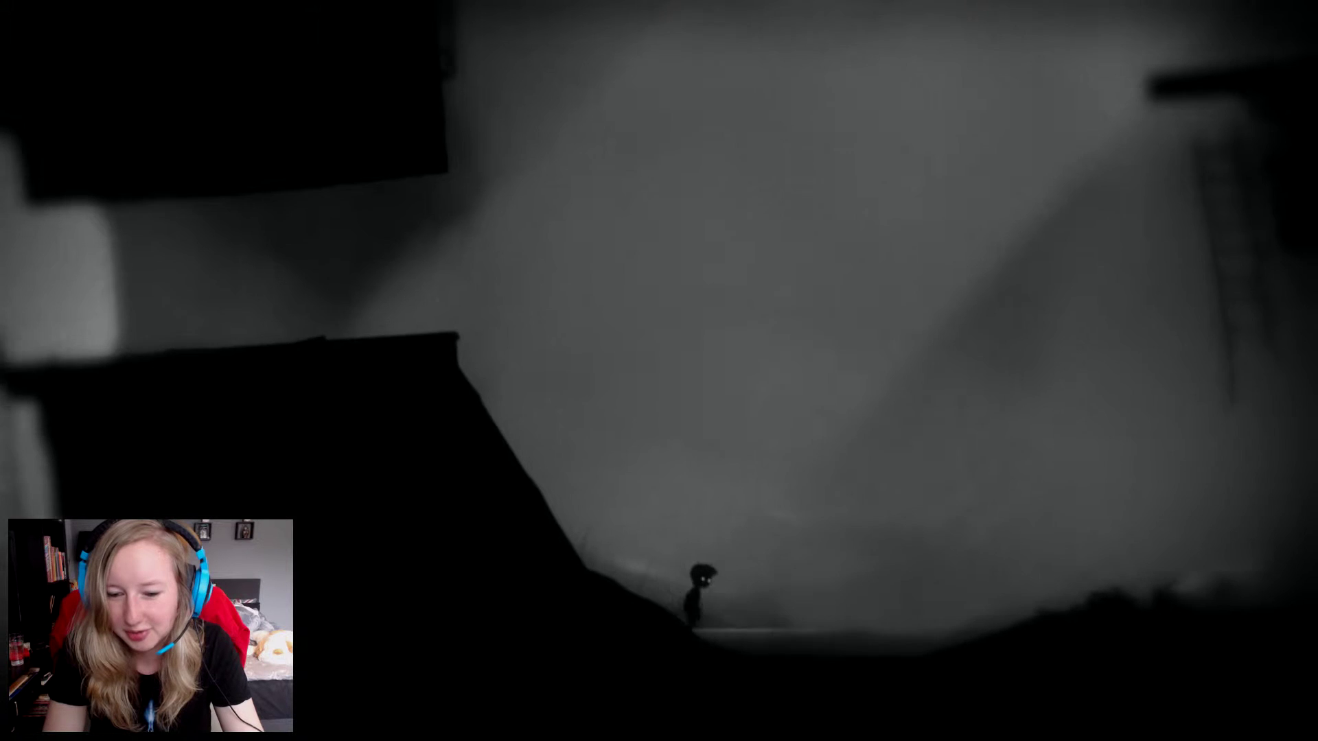
{"action": "key", "text": "Right"}
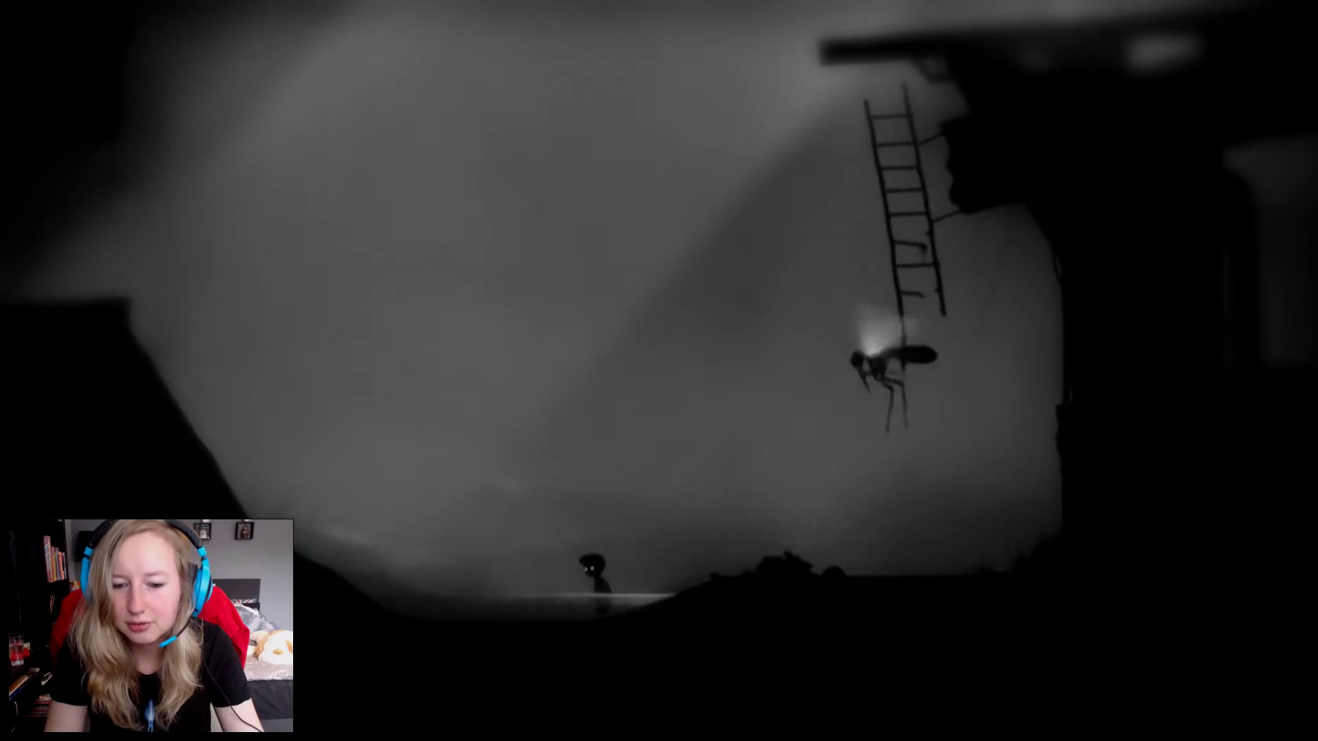
{"action": "key", "text": "Left"}
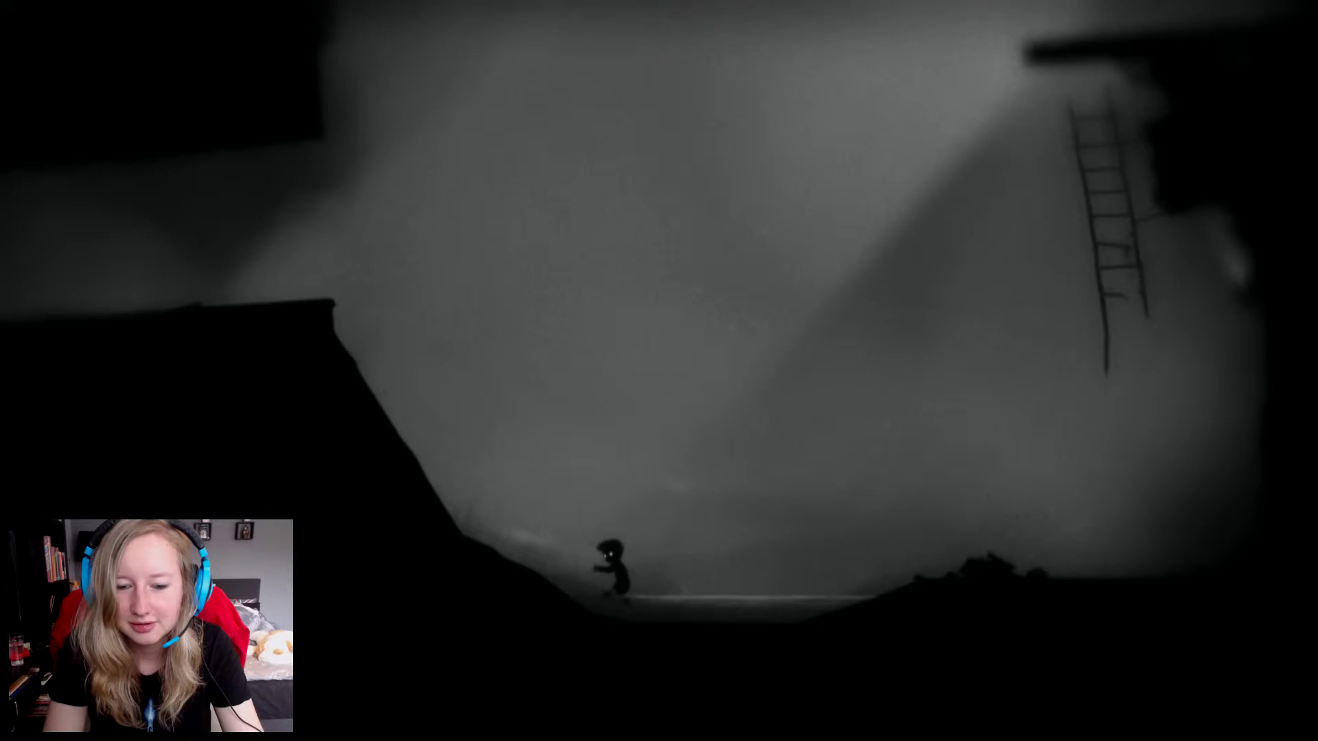
{"action": "key", "text": "Left"}
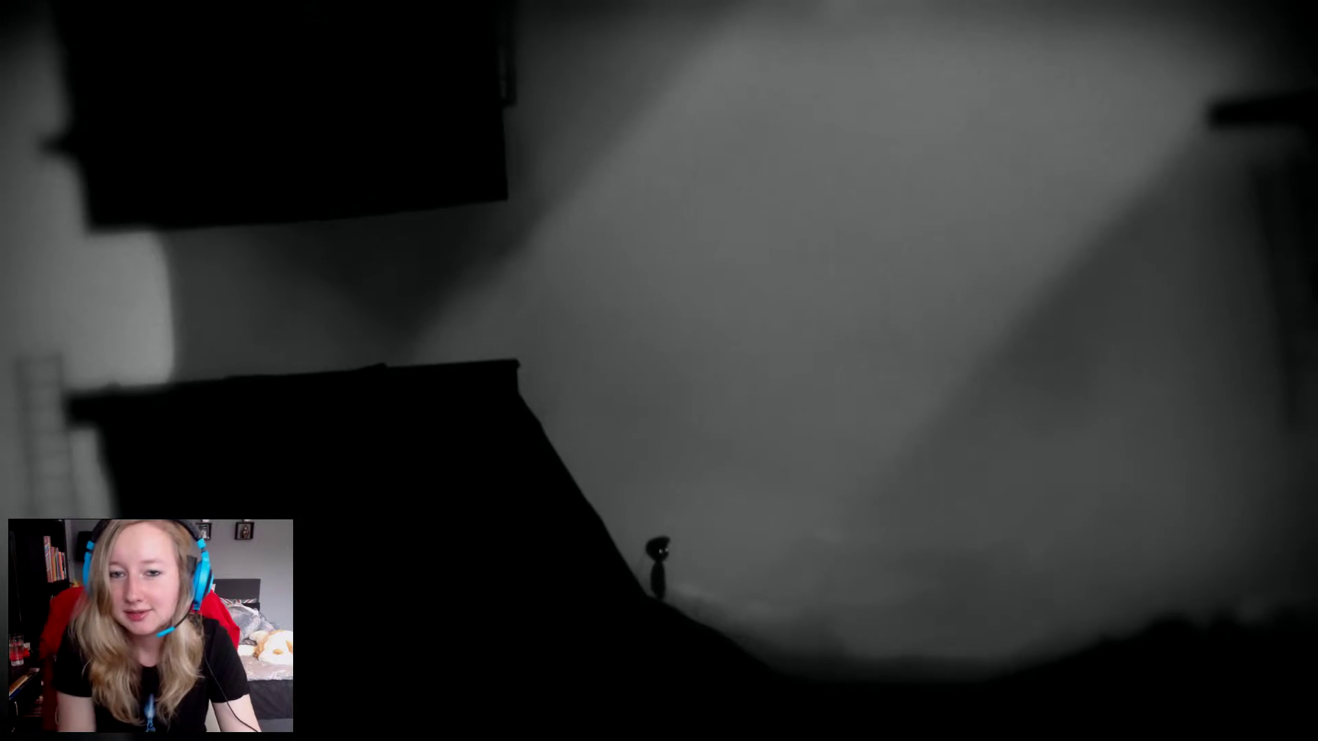
{"action": "key", "text": "Right"}
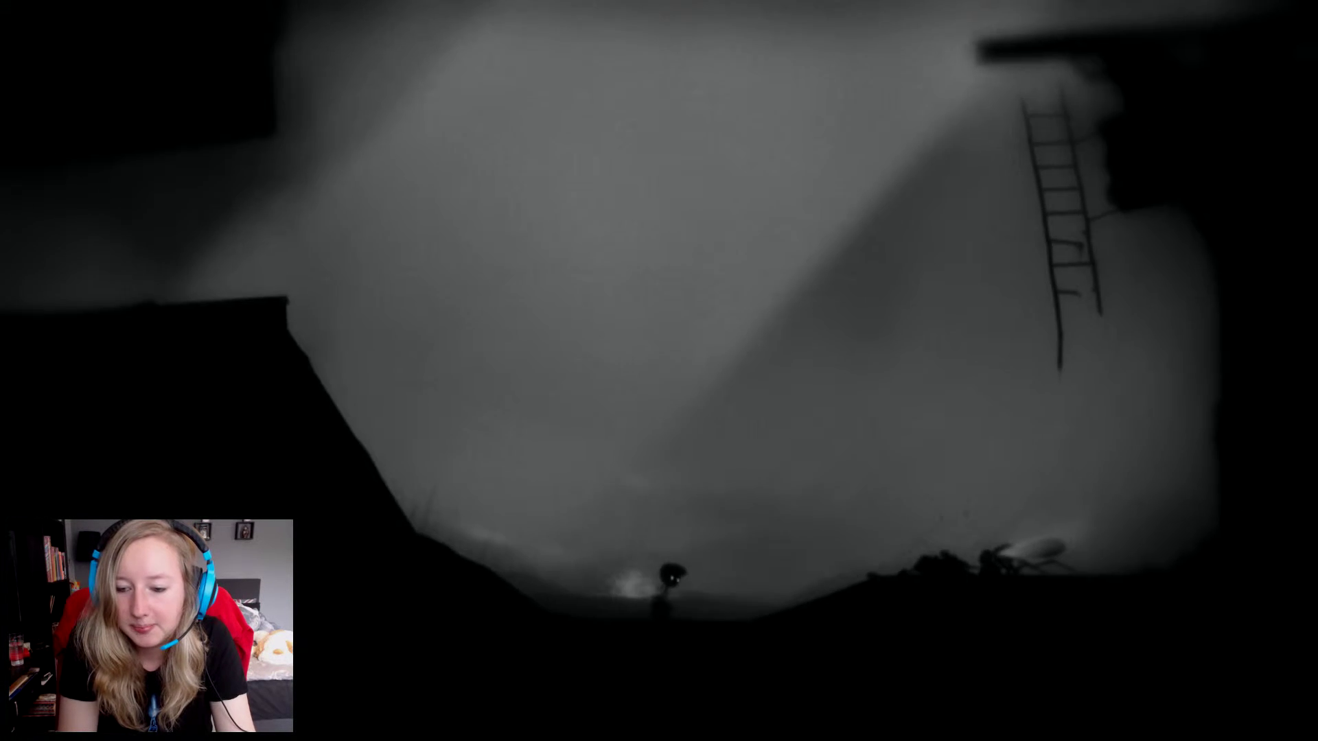
{"action": "key", "text": "Left"}
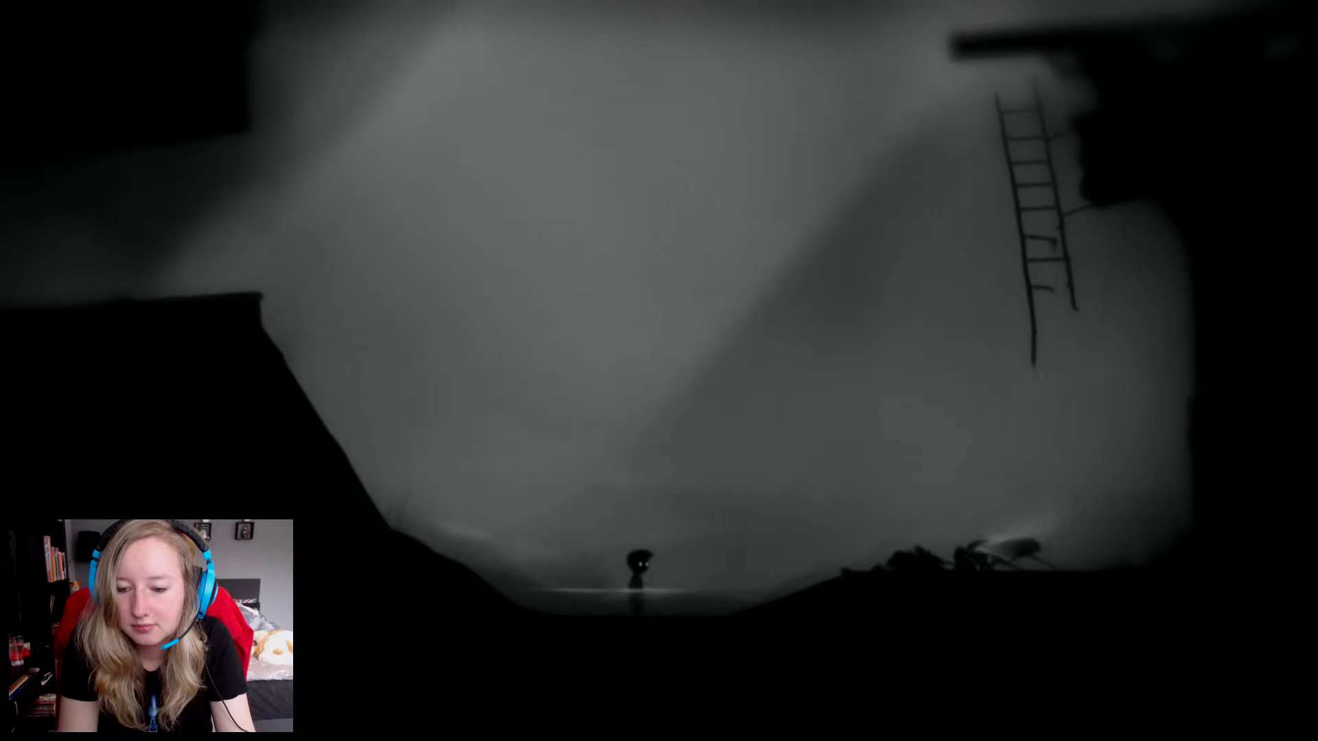
Advance toward the tower, run back left and jump from the slope toward the ladder.
{"action": "key", "text": "Right"}
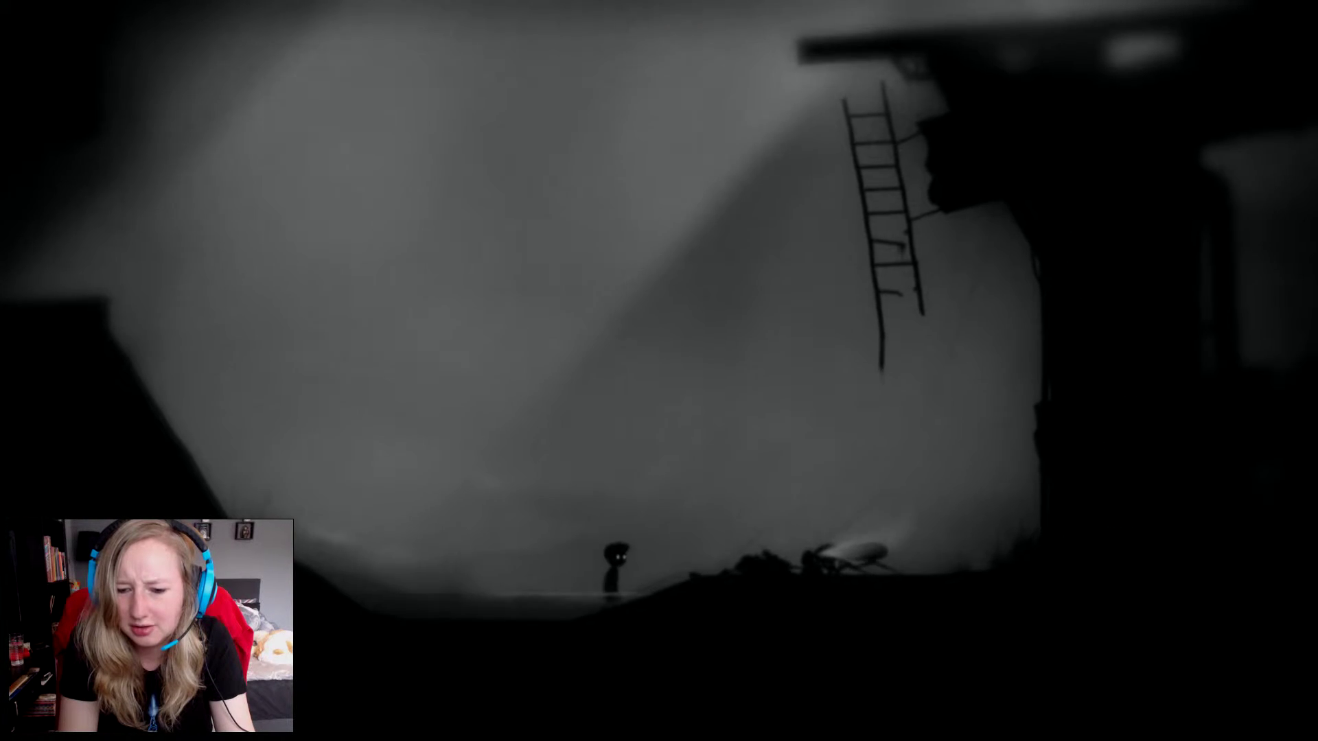
{"action": "key", "text": "Right"}
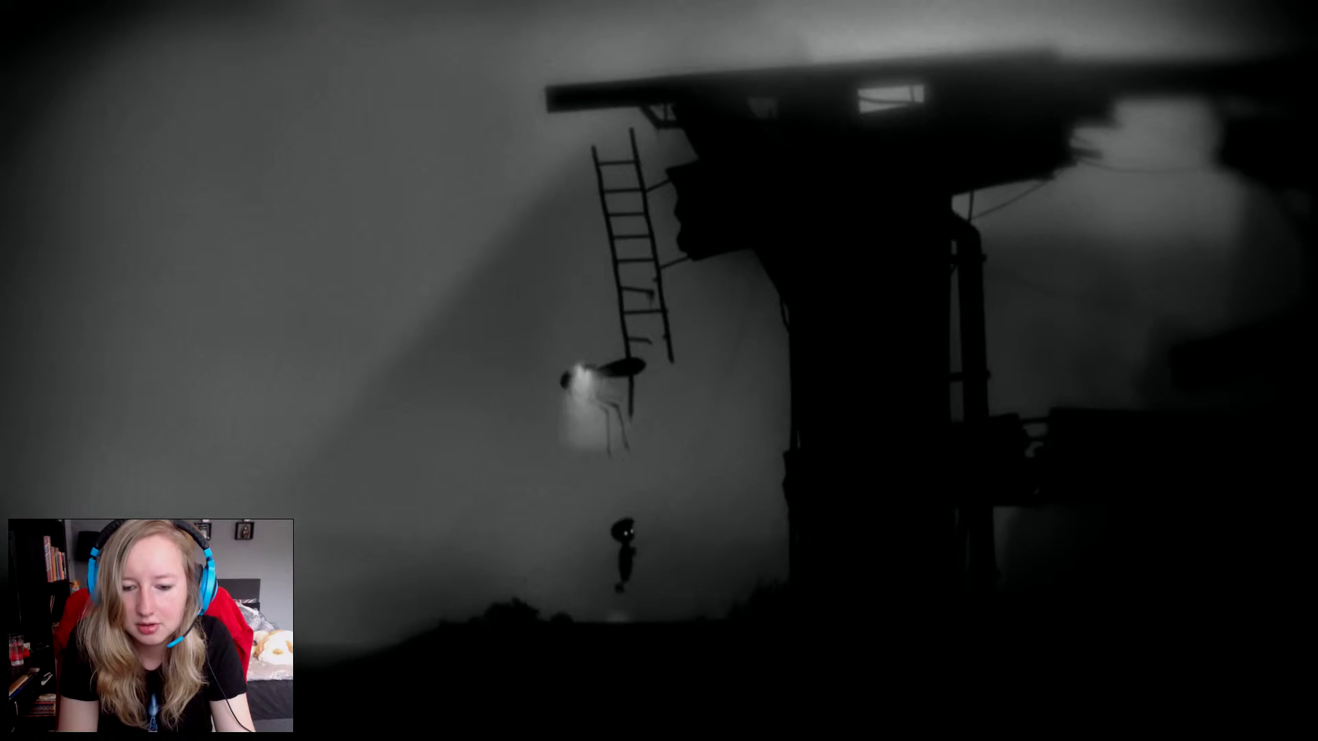
{"action": "key", "text": "Left"}
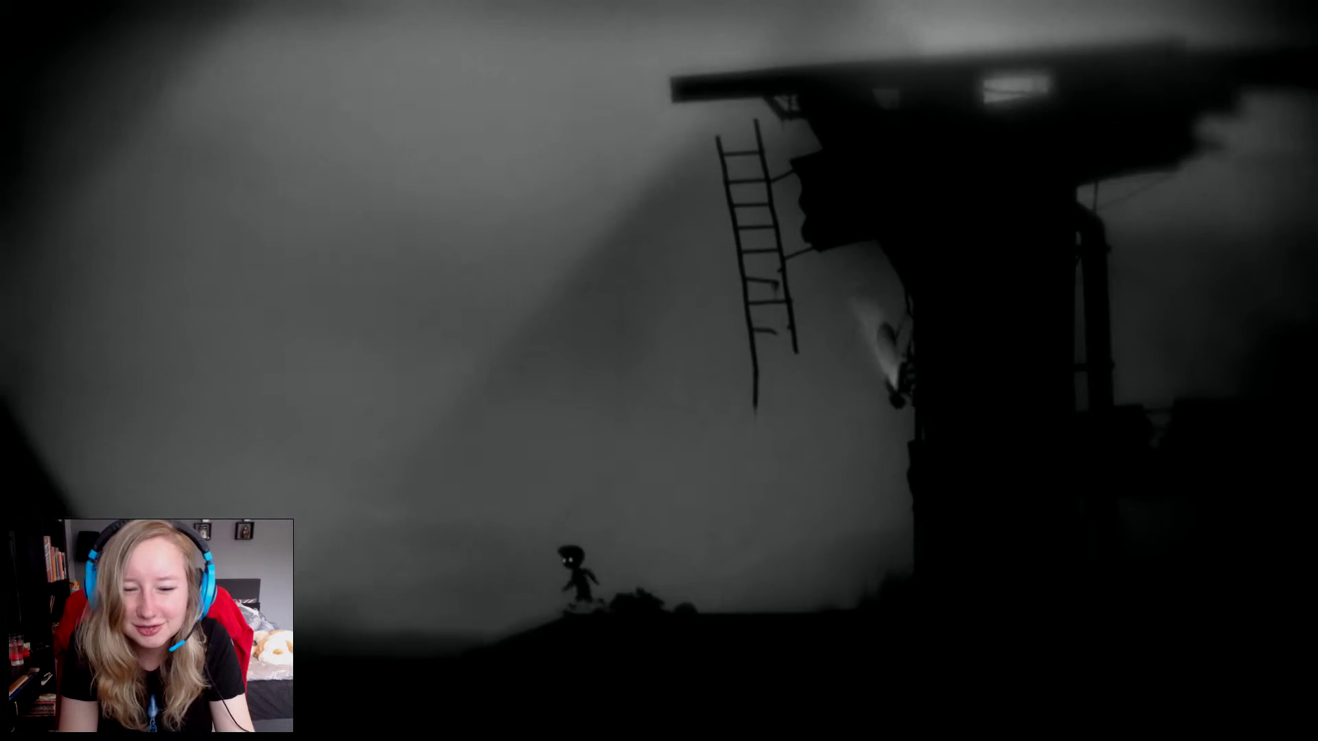
{"action": "key", "text": "Left"}
{"action": "key", "text": "Up"}
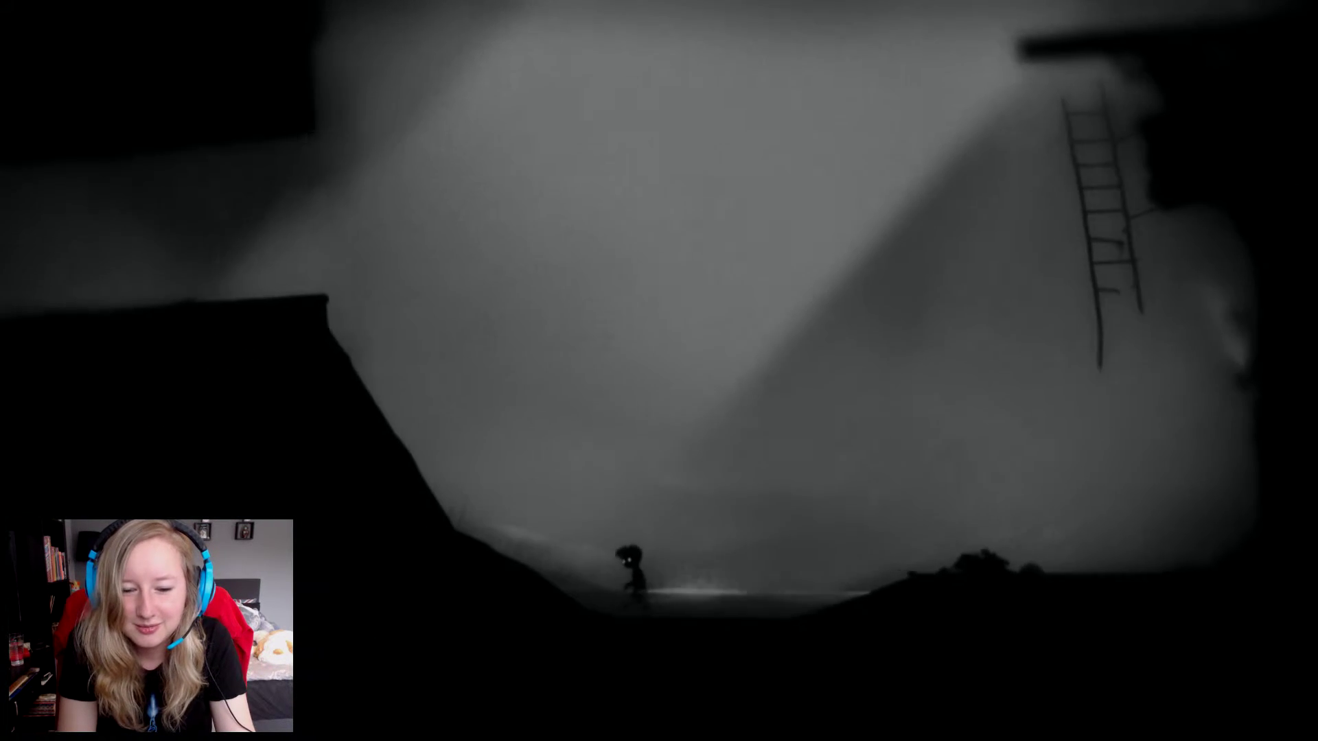
{"action": "key", "text": "Up"}
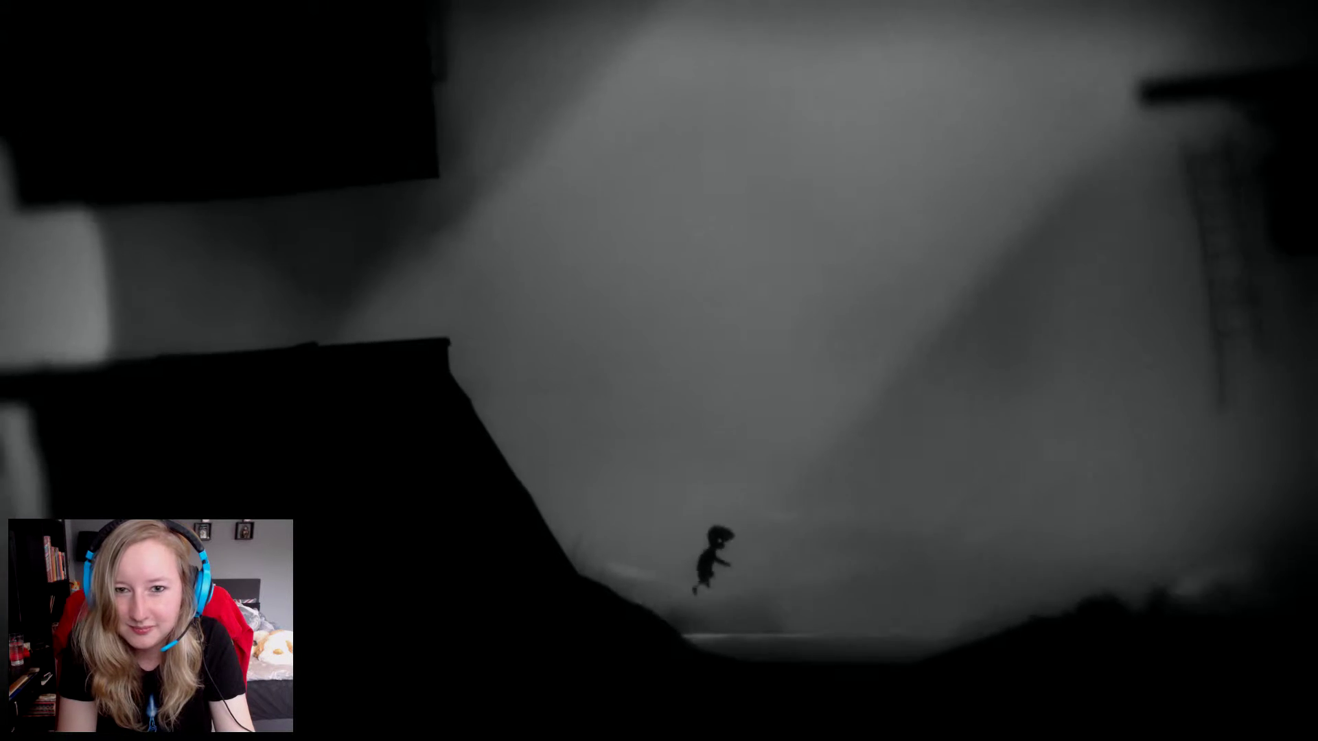
{"action": "key", "text": "Right"}
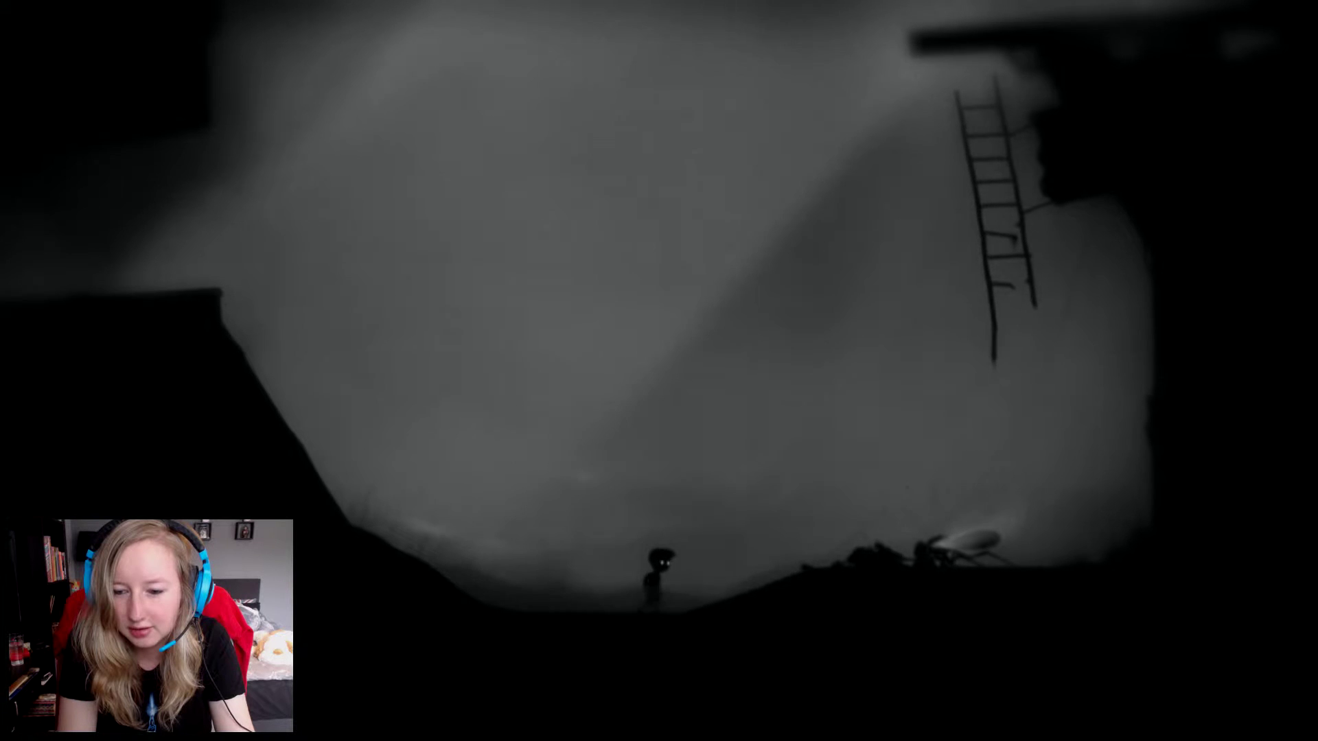
Walk the boy right along the ground under the ladder up to the glowing fly creature.
{"action": "key", "text": "Right"}
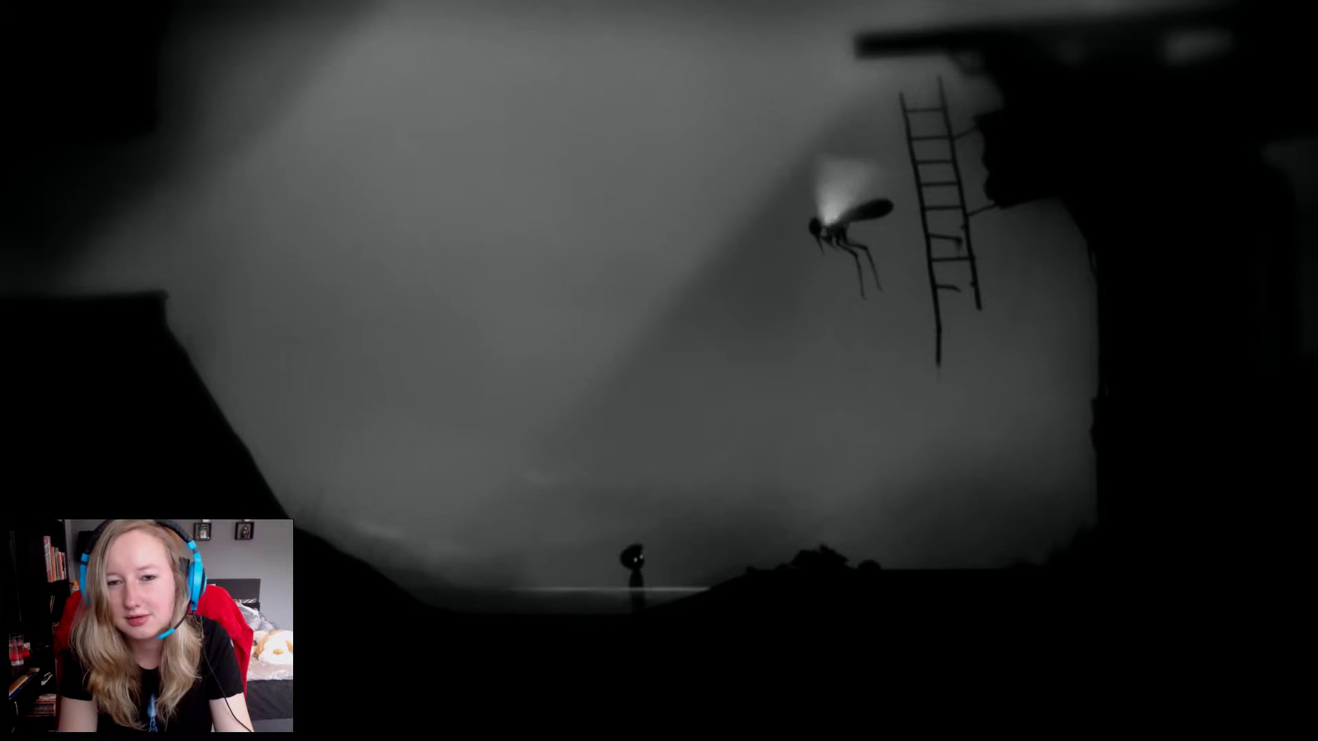
{"action": "key", "text": "Left"}
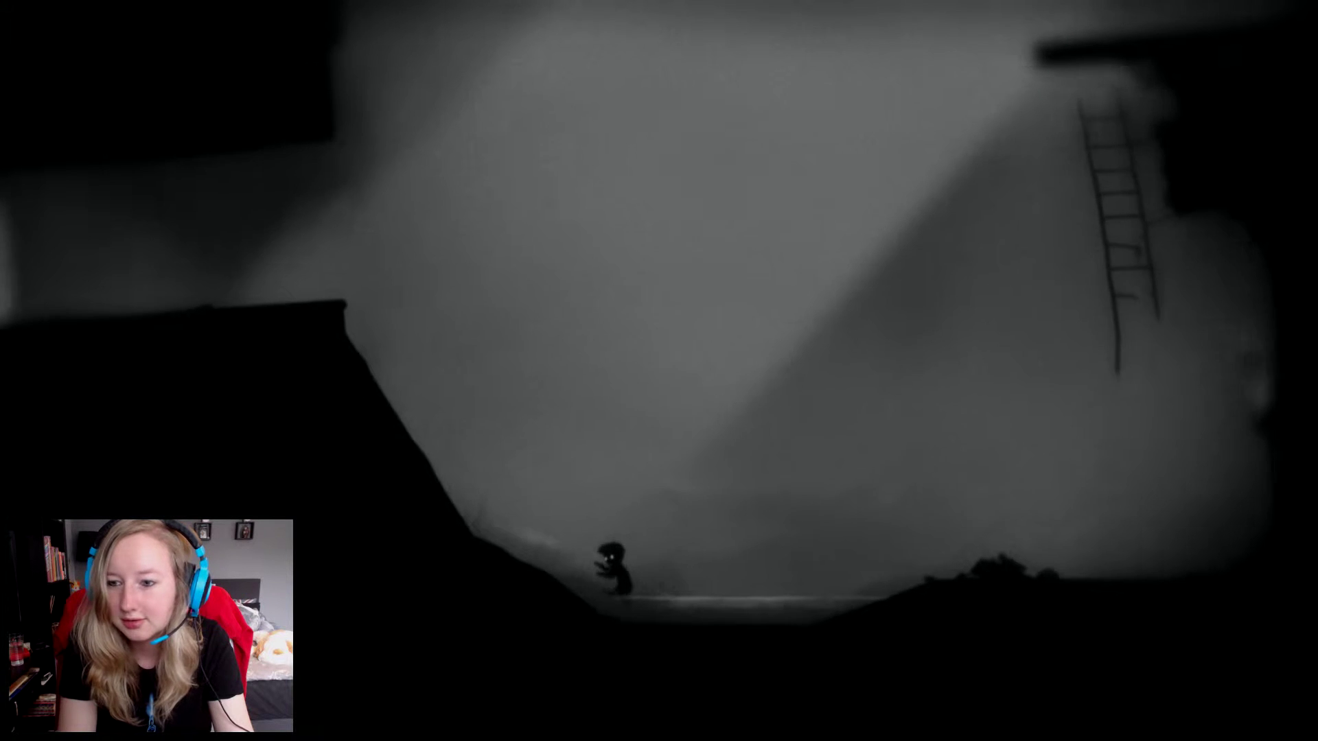
{"action": "key", "text": "Left"}
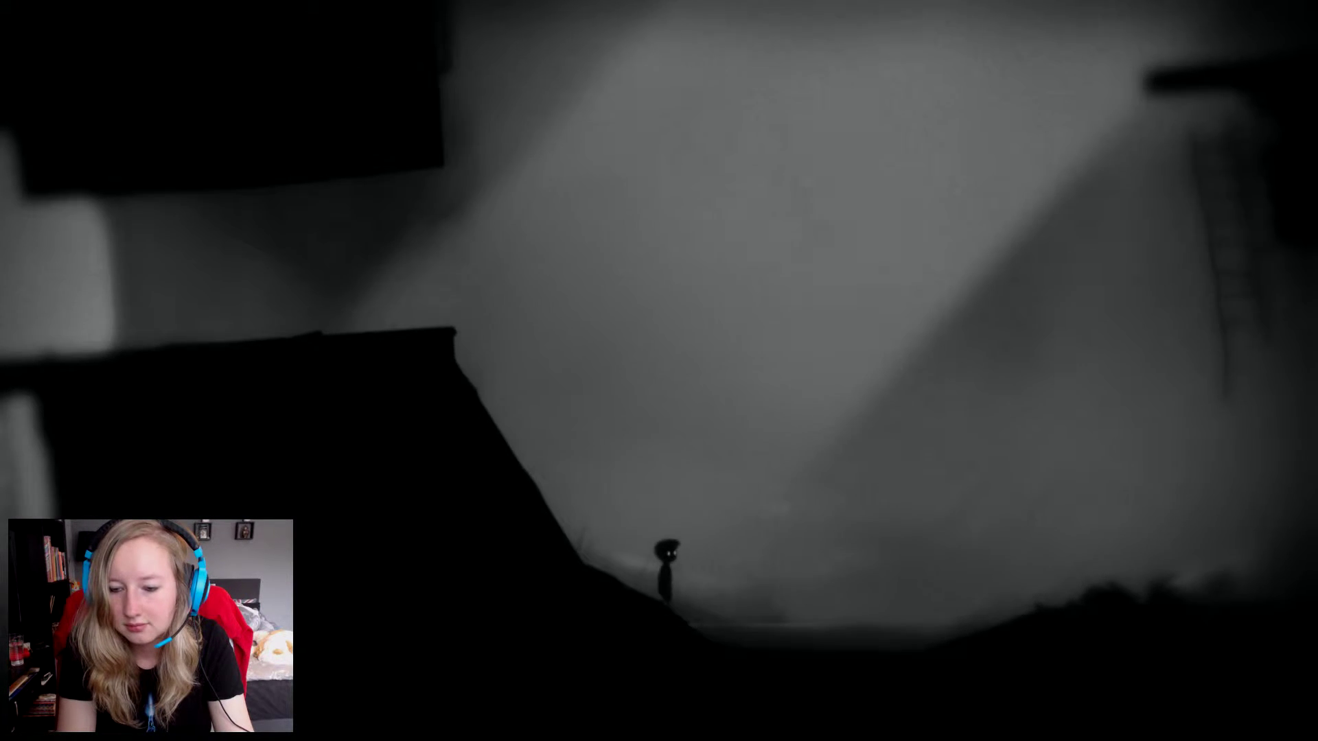
{"action": "key", "text": "Right"}
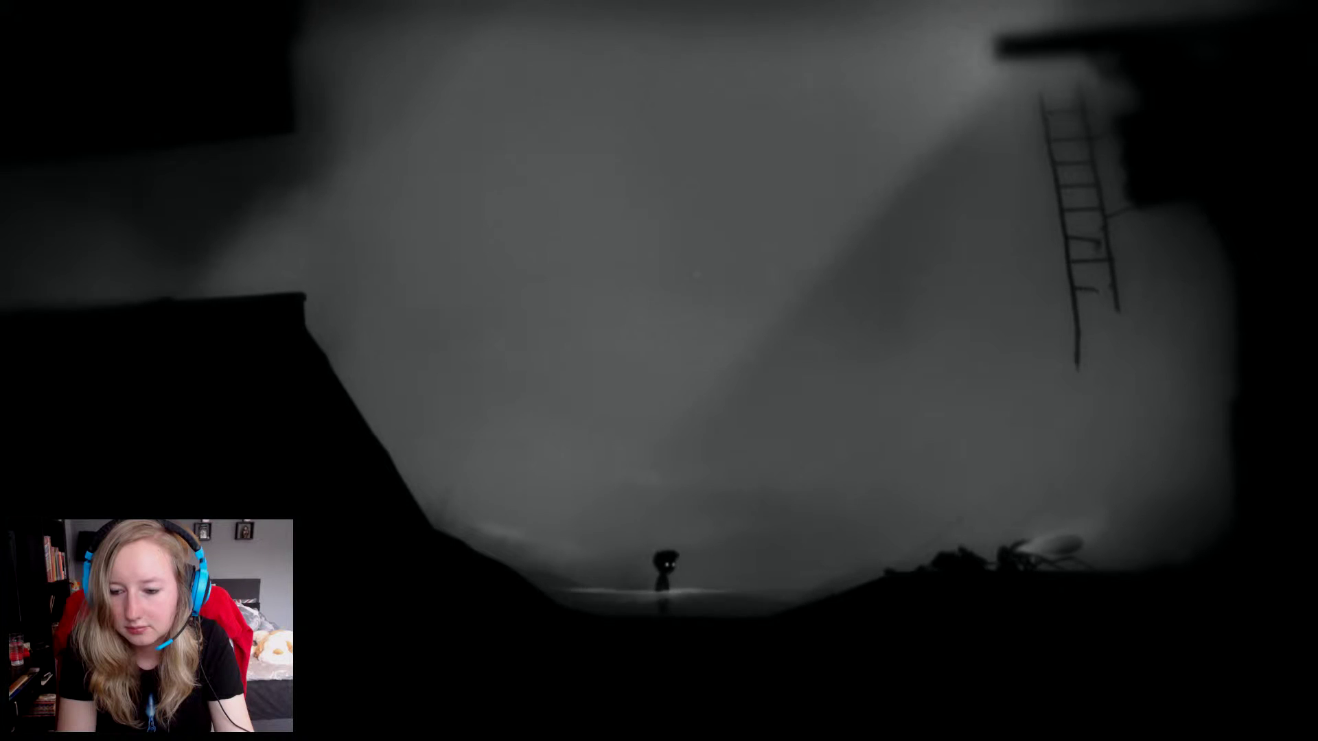
{"action": "key", "text": "Right"}
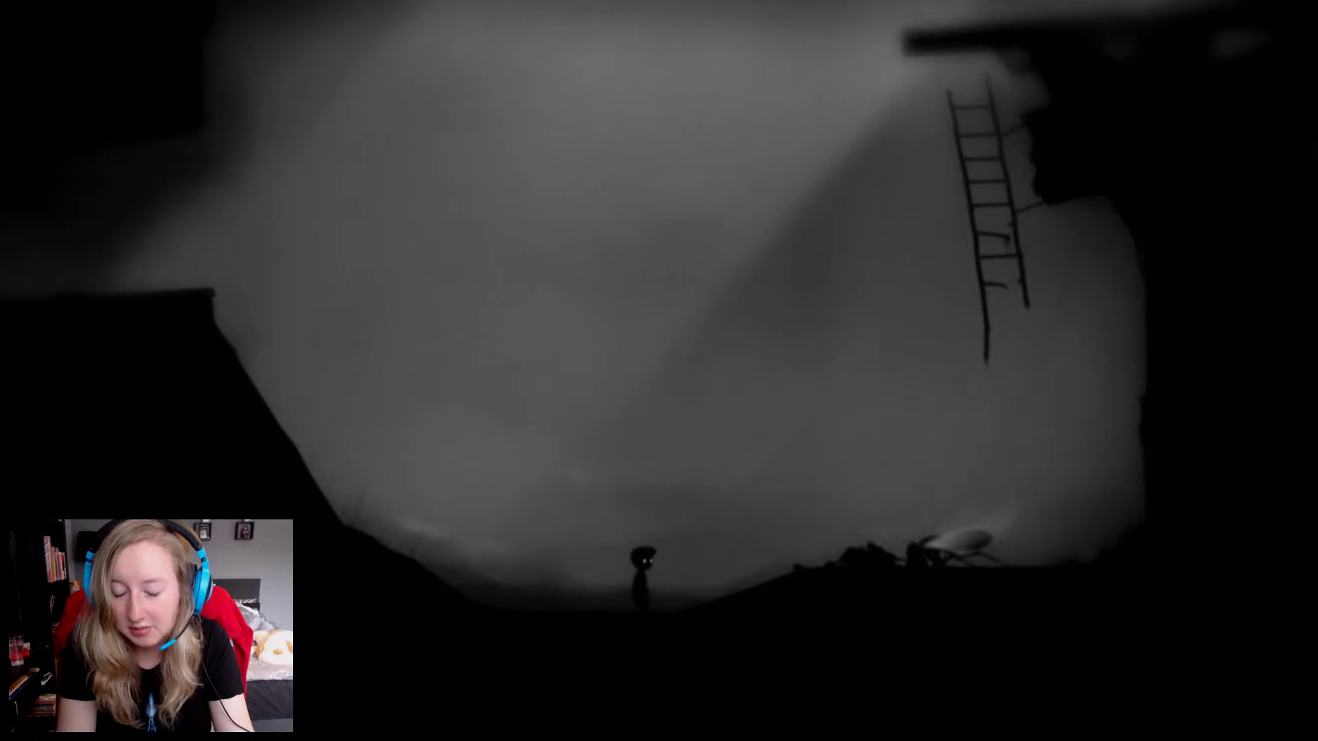
{"action": "key", "text": "Right"}
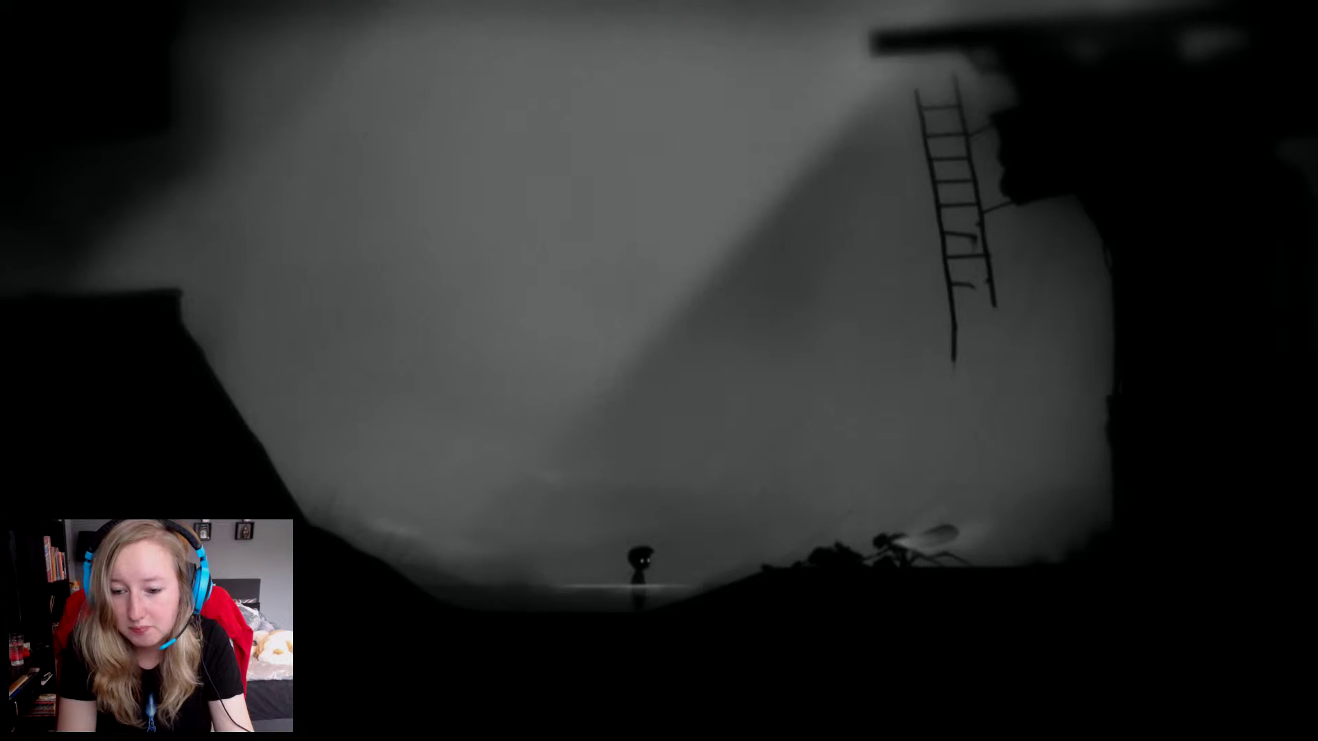
{"action": "key", "text": "Right"}
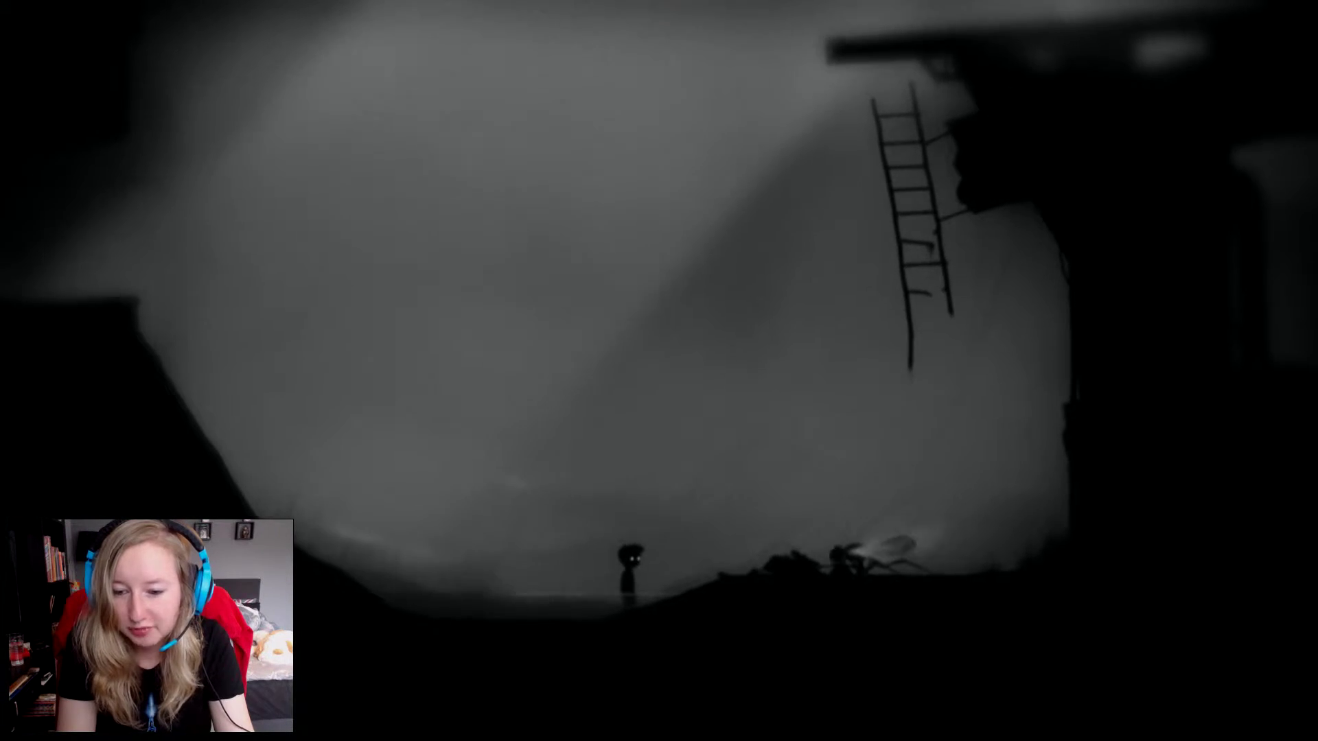
{"action": "key", "text": "Right"}
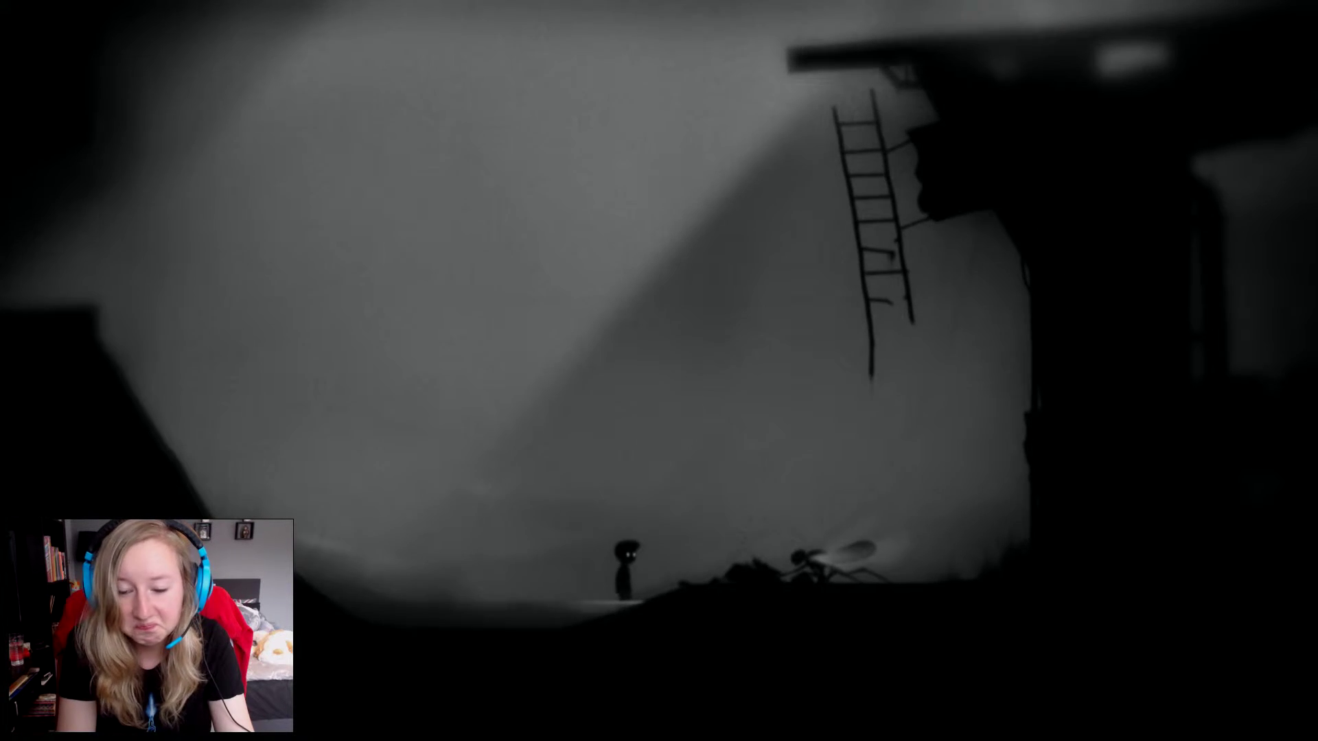
{"action": "key", "text": "Right"}
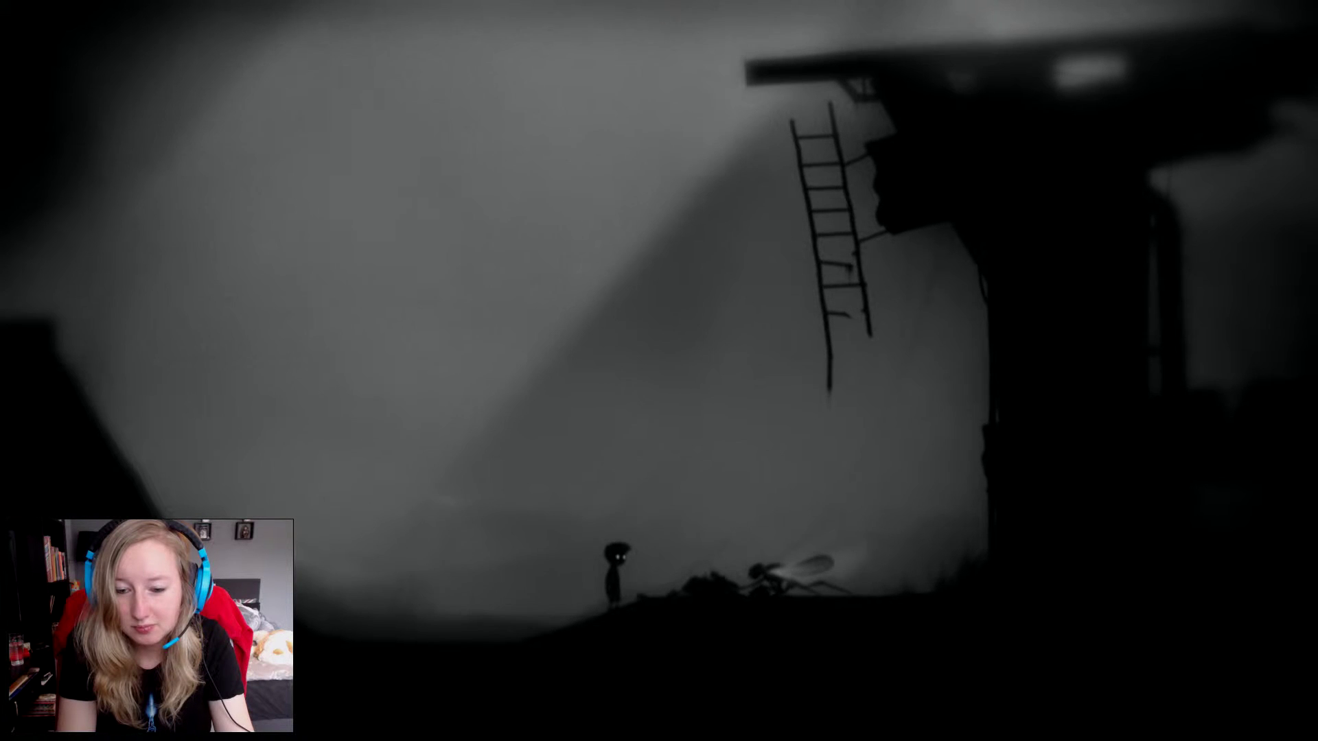
{"action": "key", "text": "Right"}
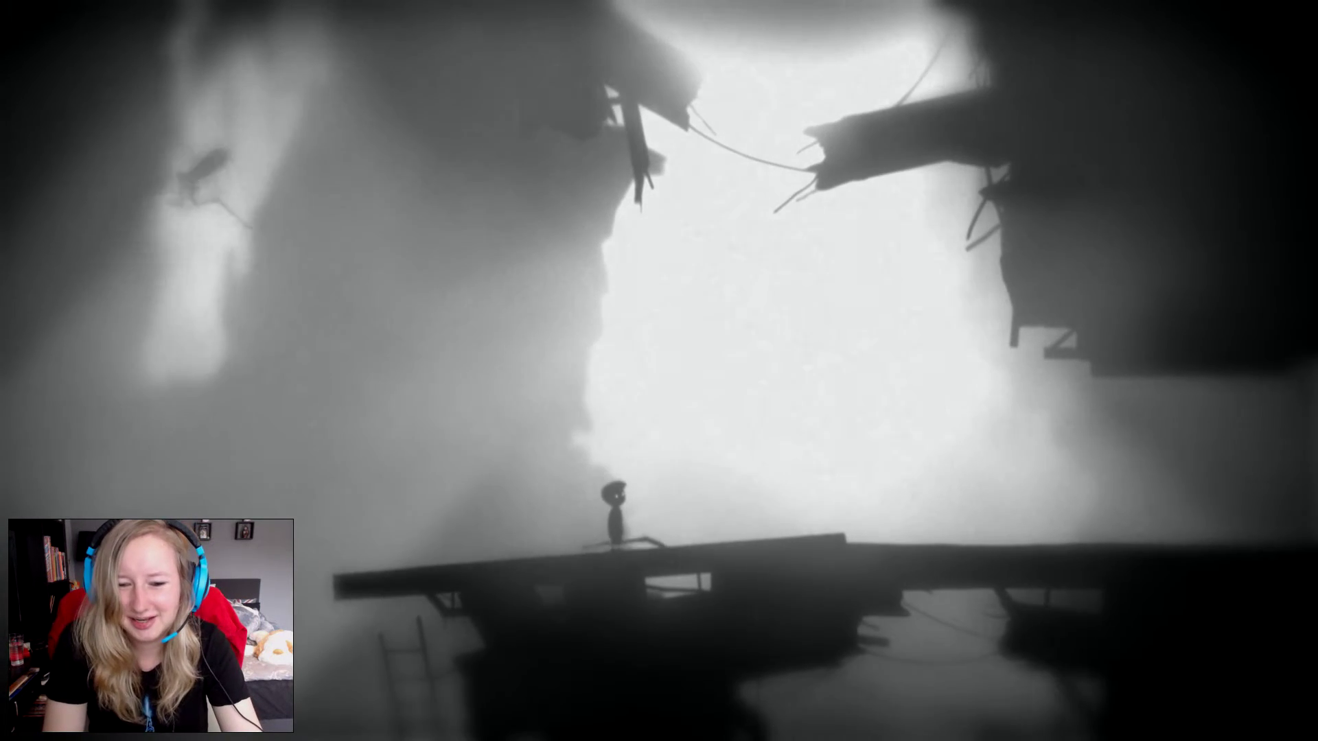
Run the boy right along the broken platform and drop onto the lower ground.
{"action": "key", "text": "Right"}
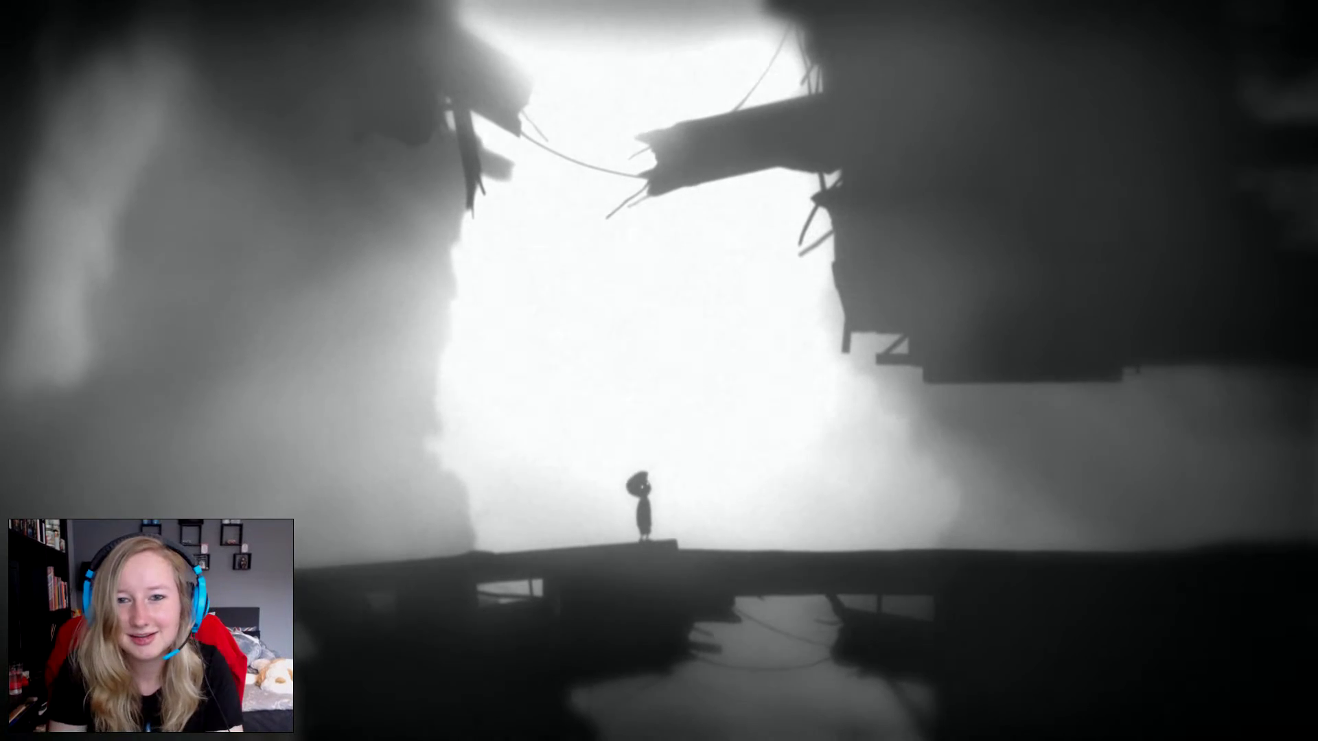
{"action": "key", "text": "Right"}
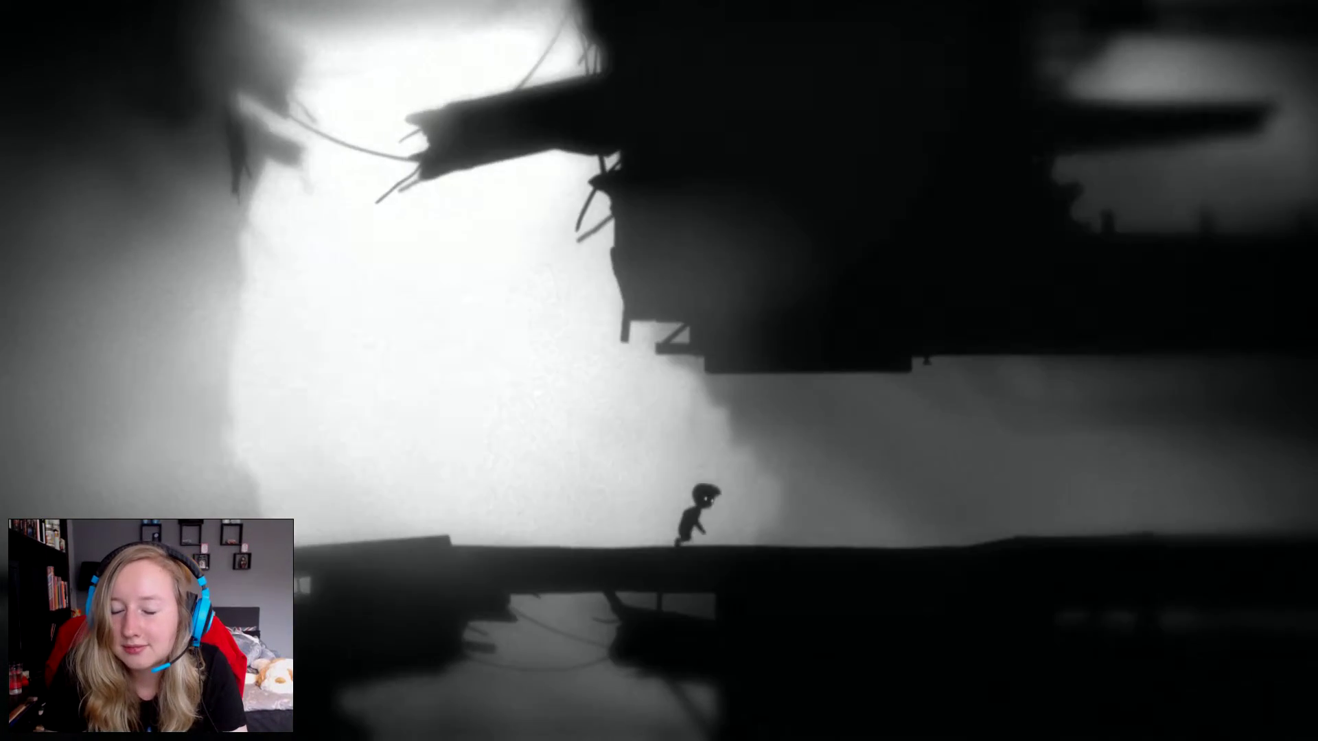
{"action": "key", "text": "Right"}
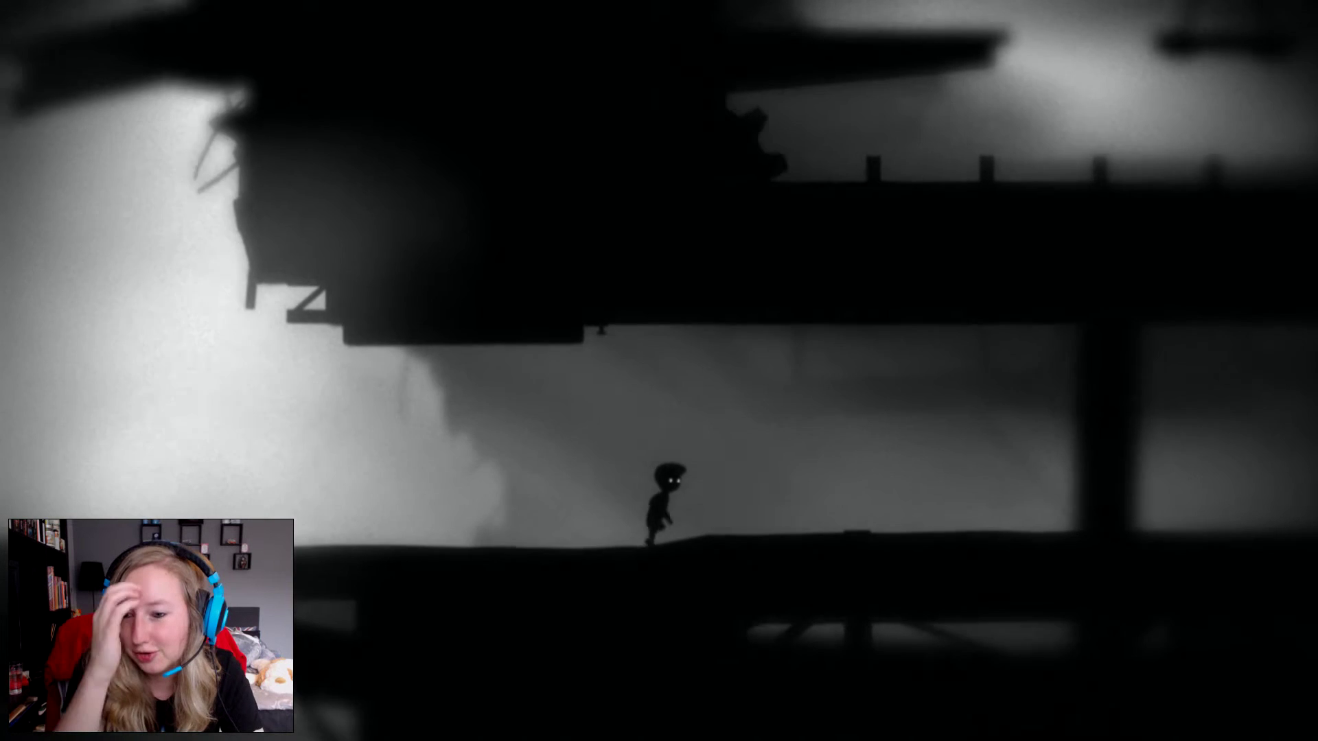
{"action": "key", "text": "Right"}
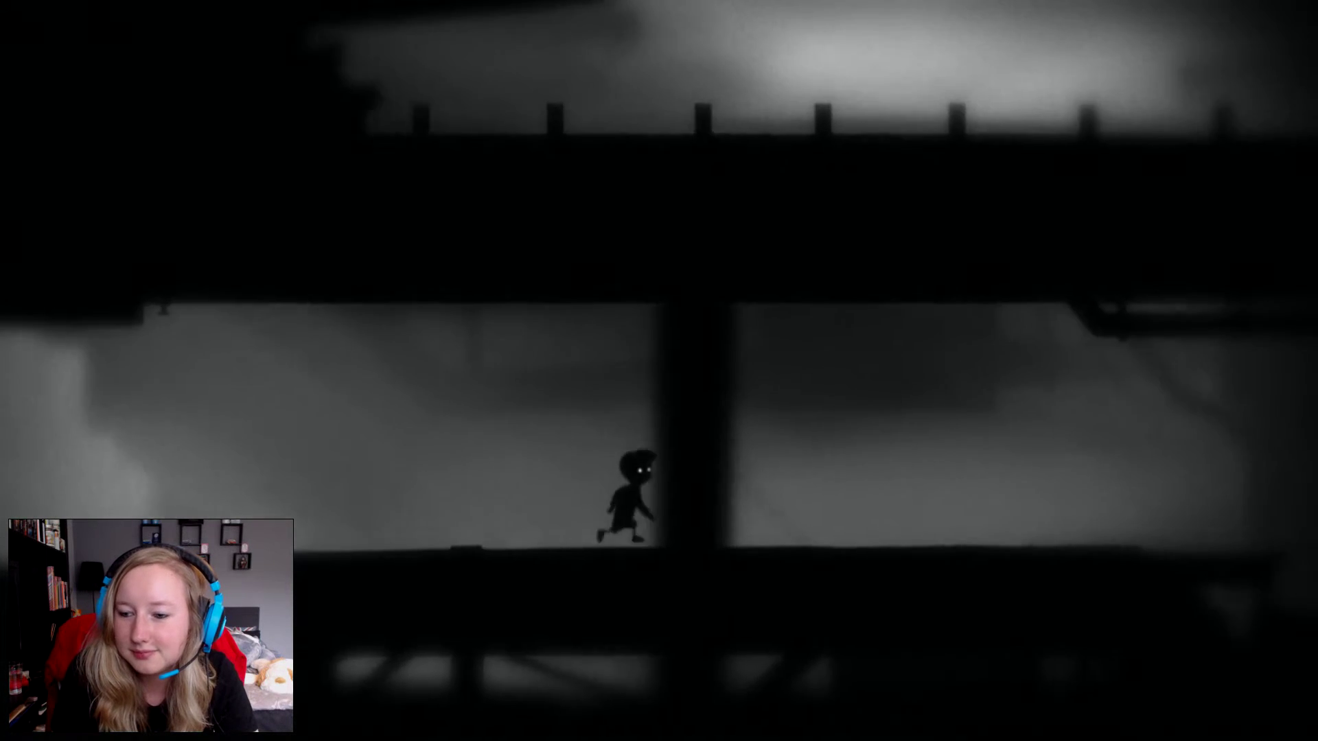
{"action": "key", "text": "Right"}
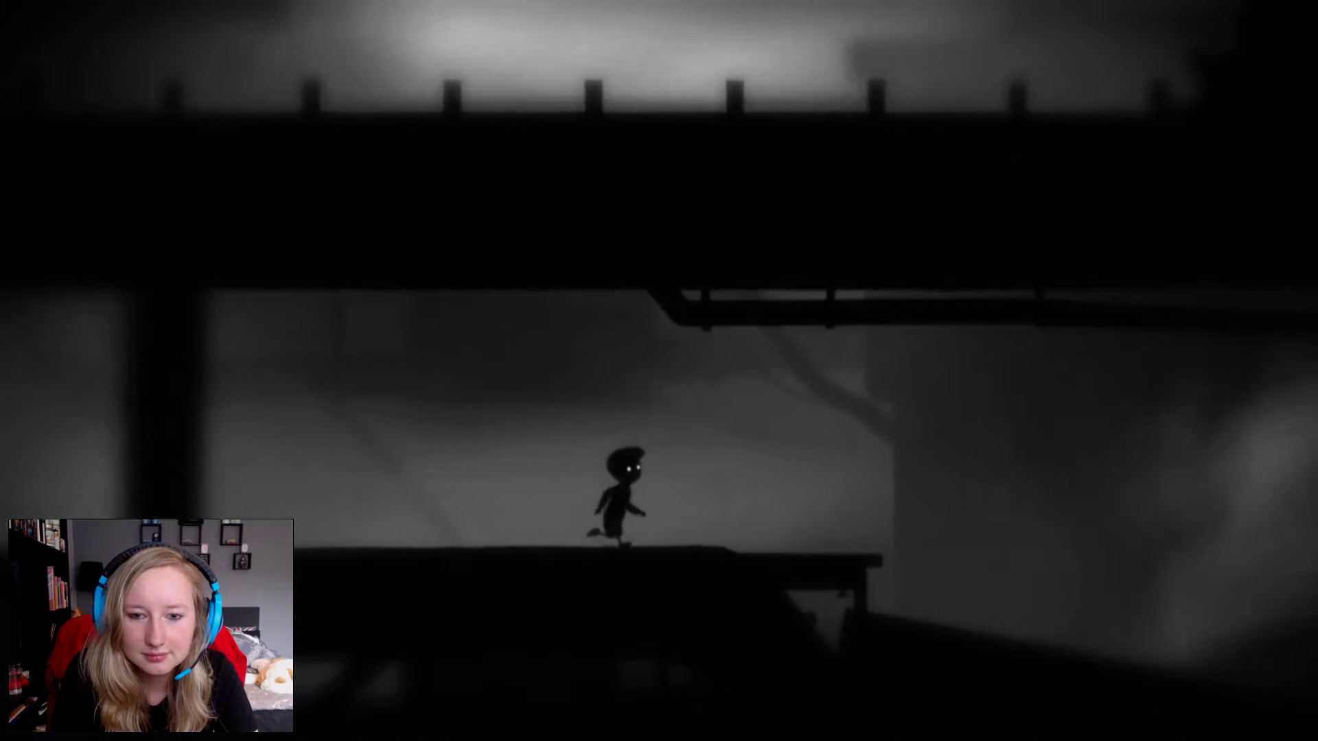
{"action": "key", "text": "Right"}
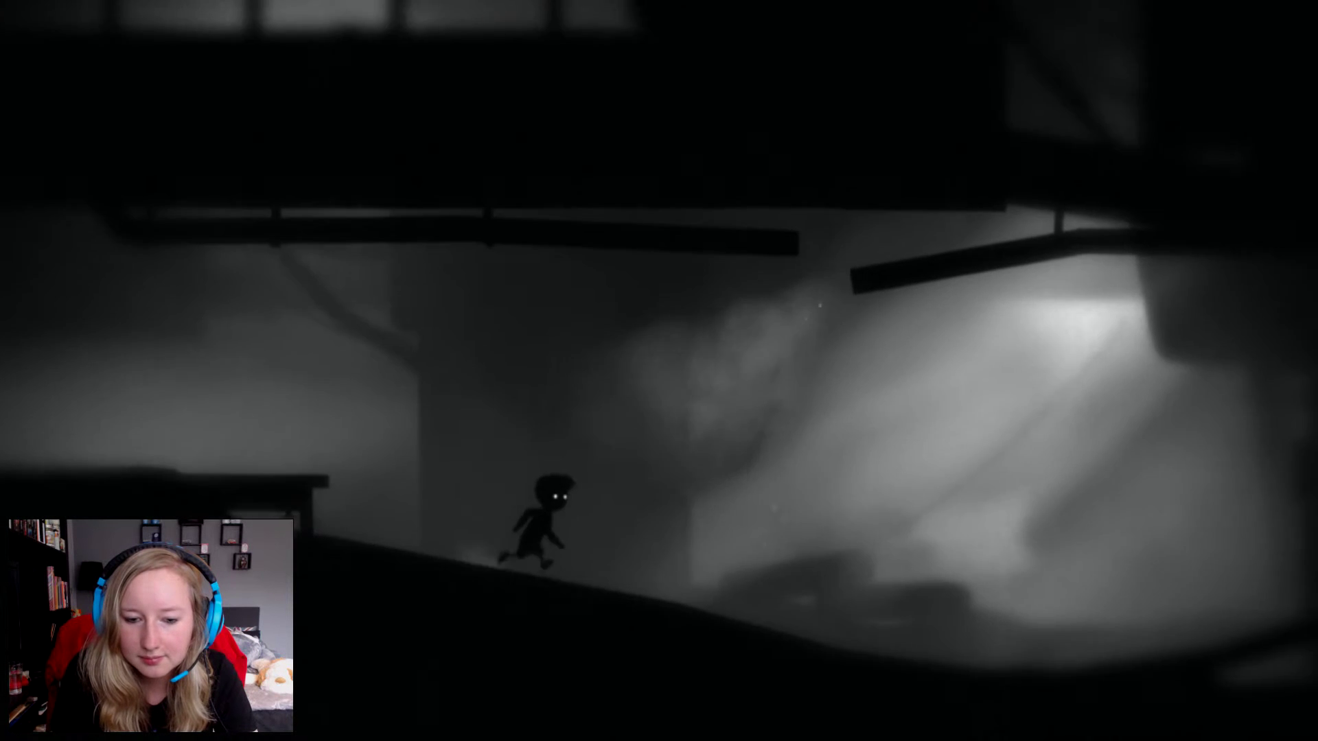
{"action": "key", "text": "Right"}
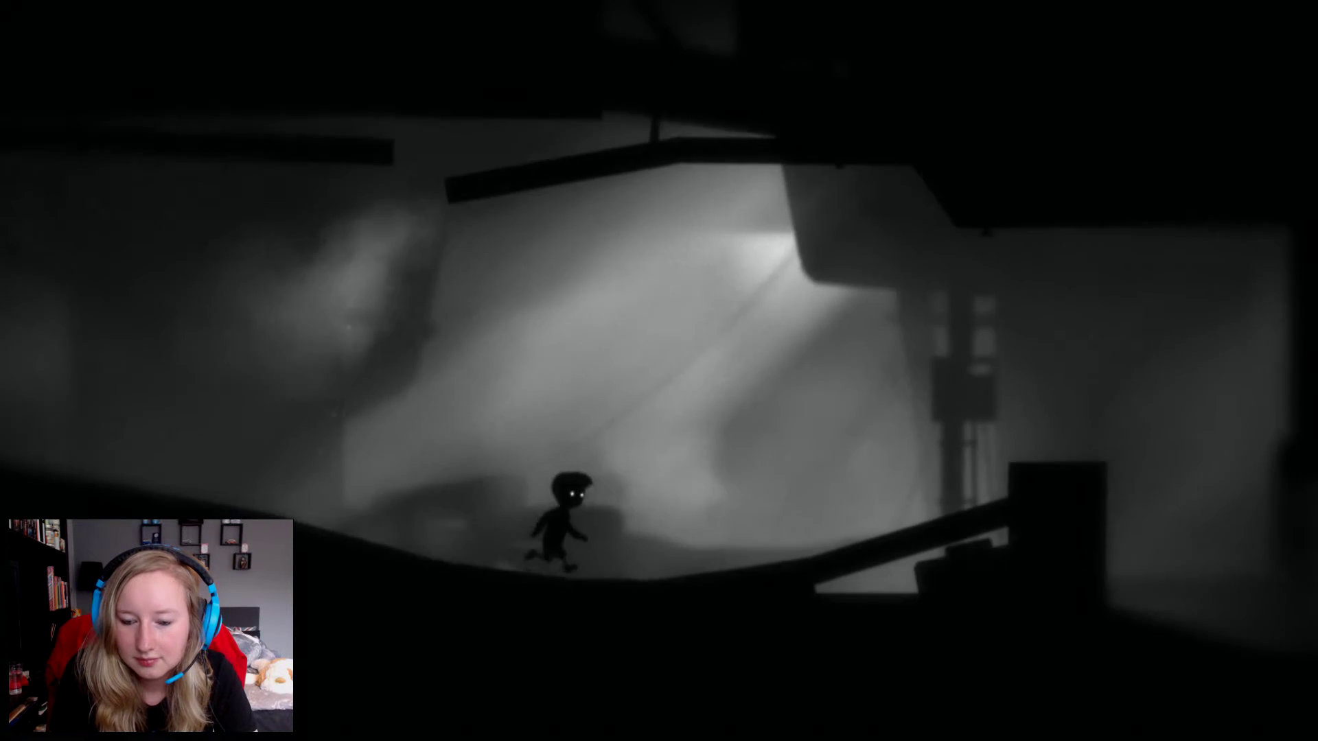
Run over the sloped beam and block, past the ladder and hanging pipe, then turn back toward the ladder.
{"action": "key", "text": "Right"}
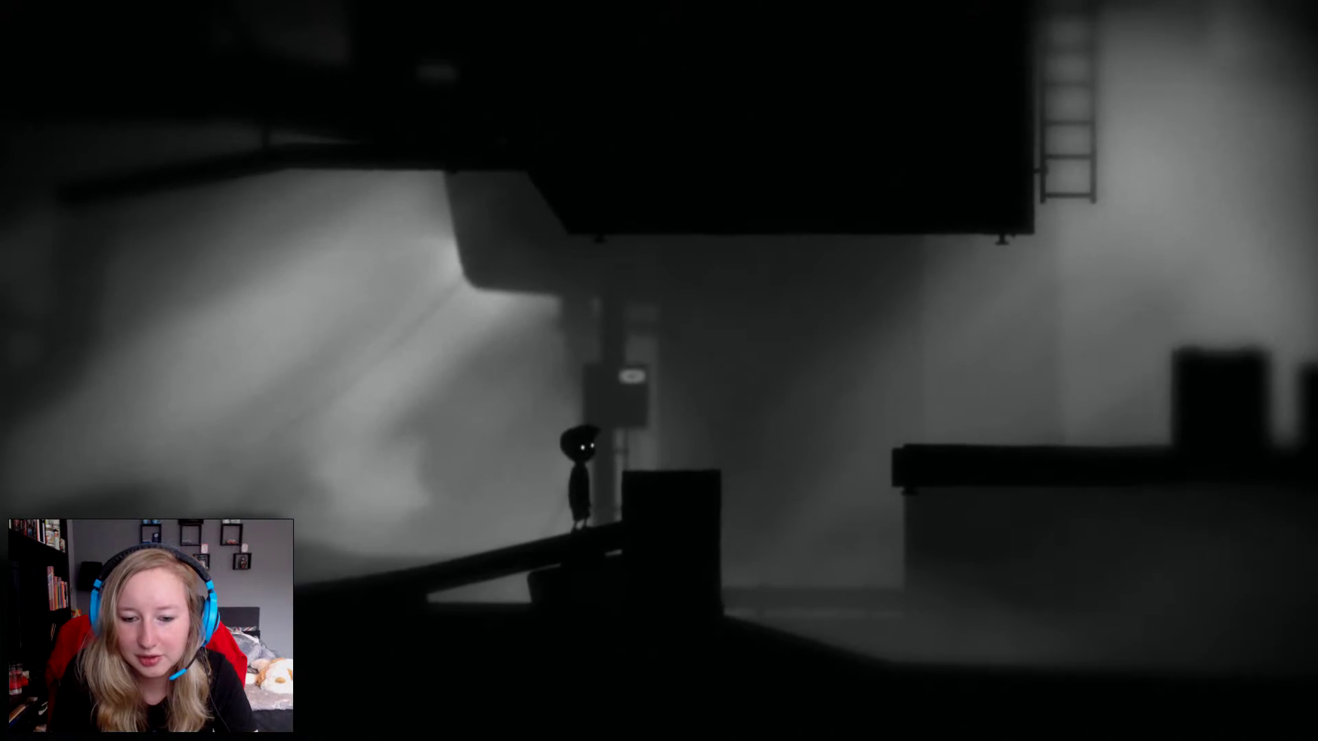
{"action": "key", "text": "Right"}
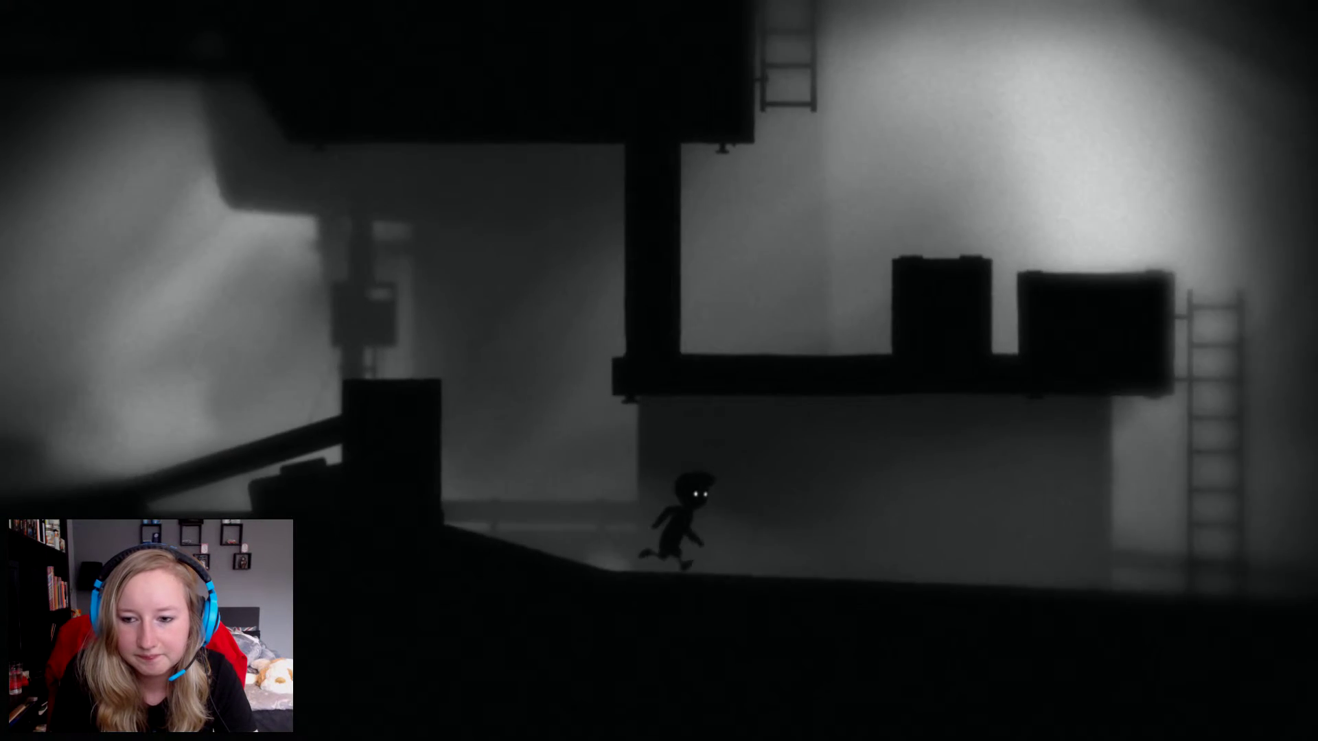
{"action": "key", "text": "Right"}
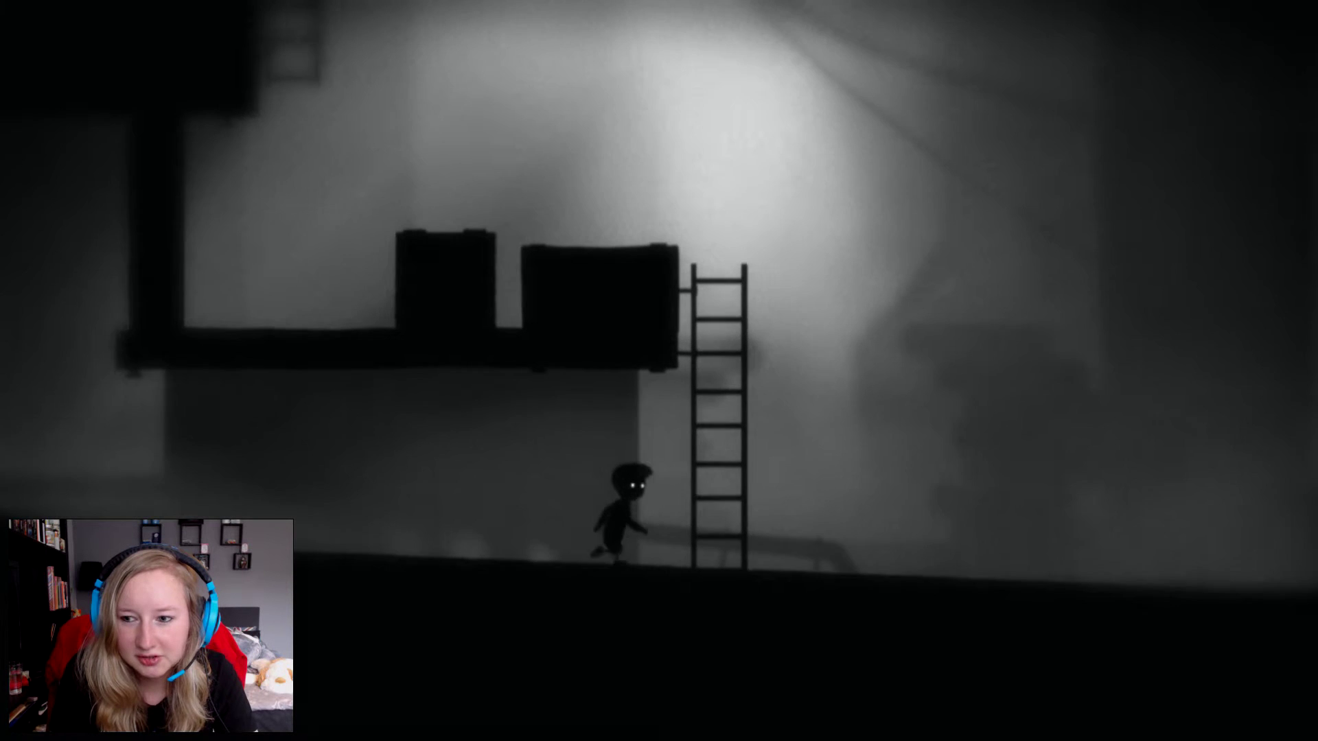
{"action": "key", "text": "Right"}
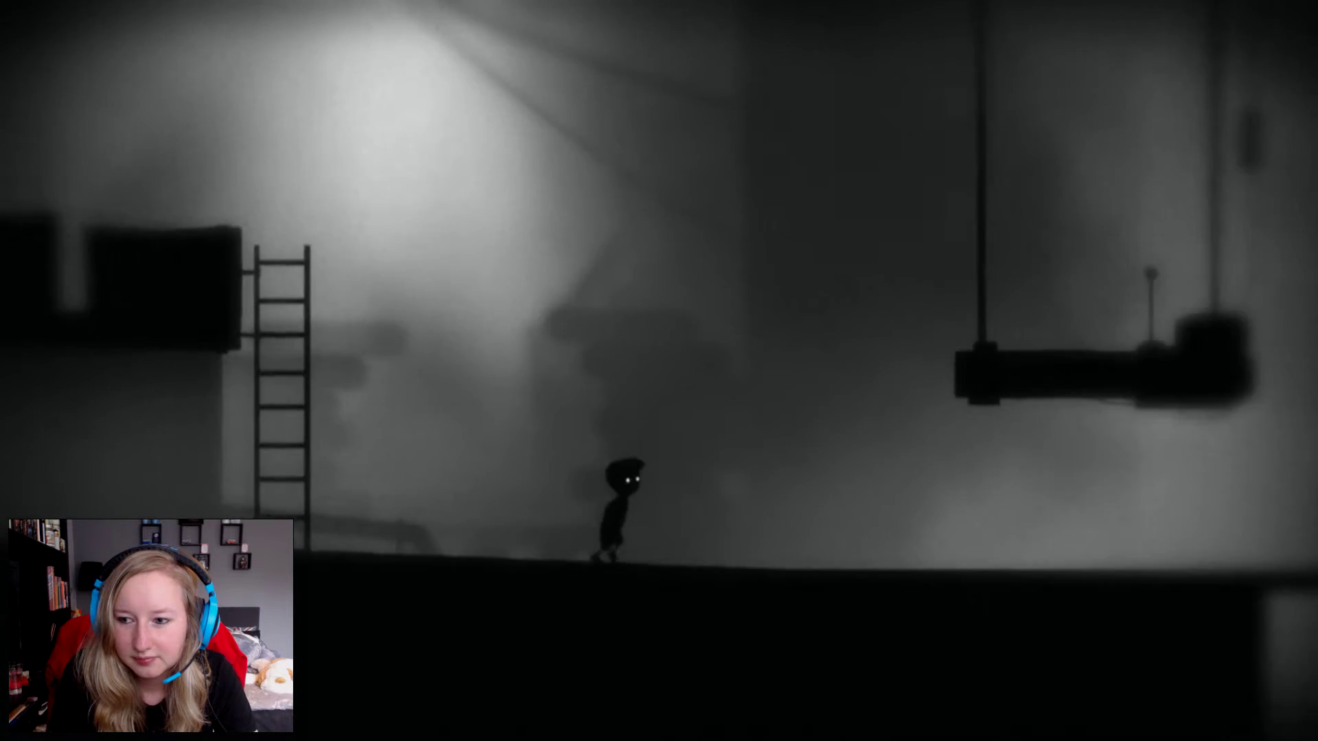
{"action": "key", "text": "Right"}
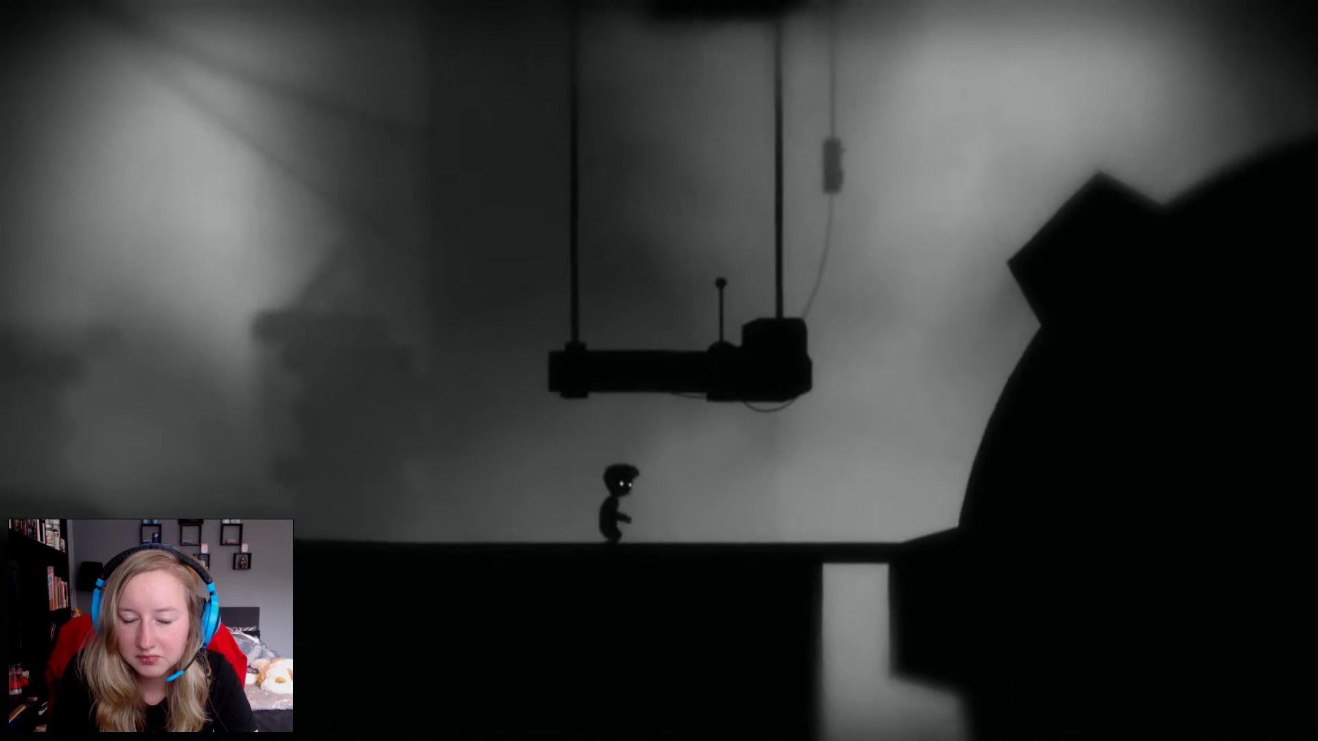
{"action": "key", "text": "Left"}
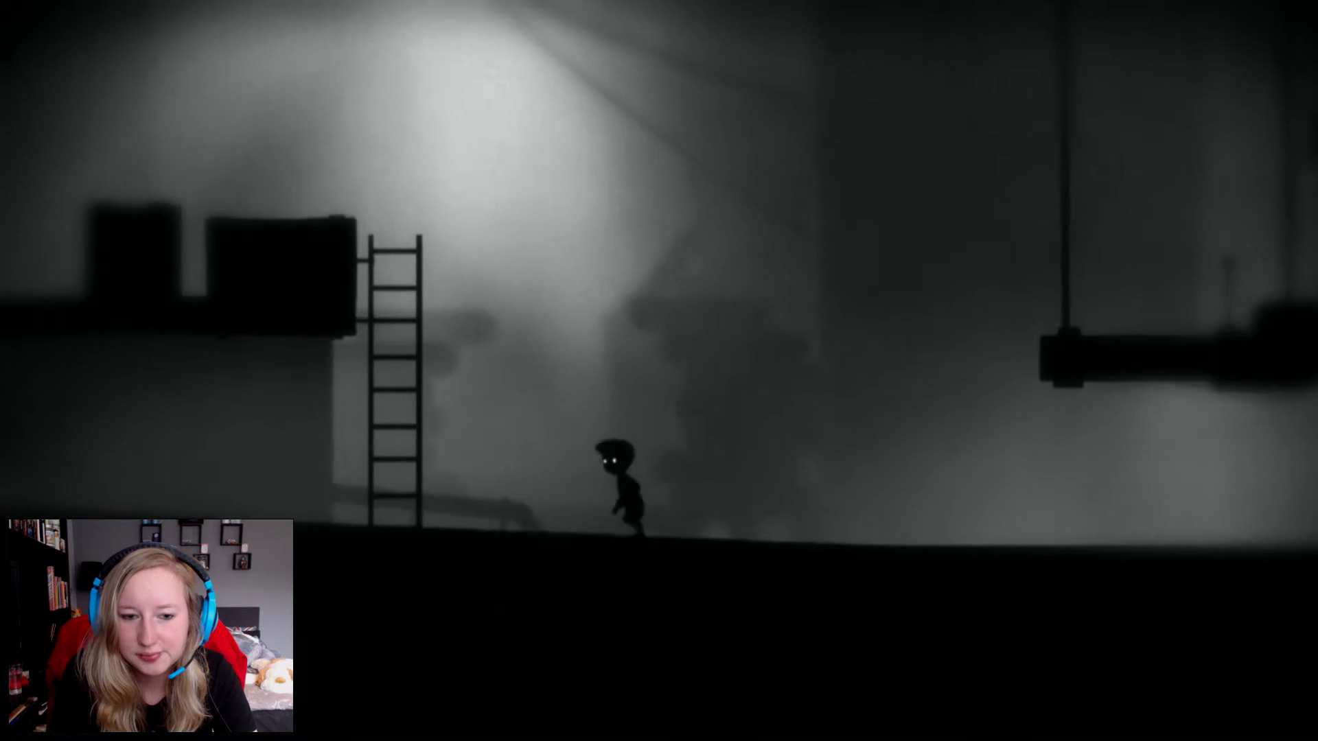
Climb the ladder, cross the crates, scale the higher ladder and run onto the metal girder.
{"action": "key", "text": "Left"}
{"action": "key", "text": "Up"}
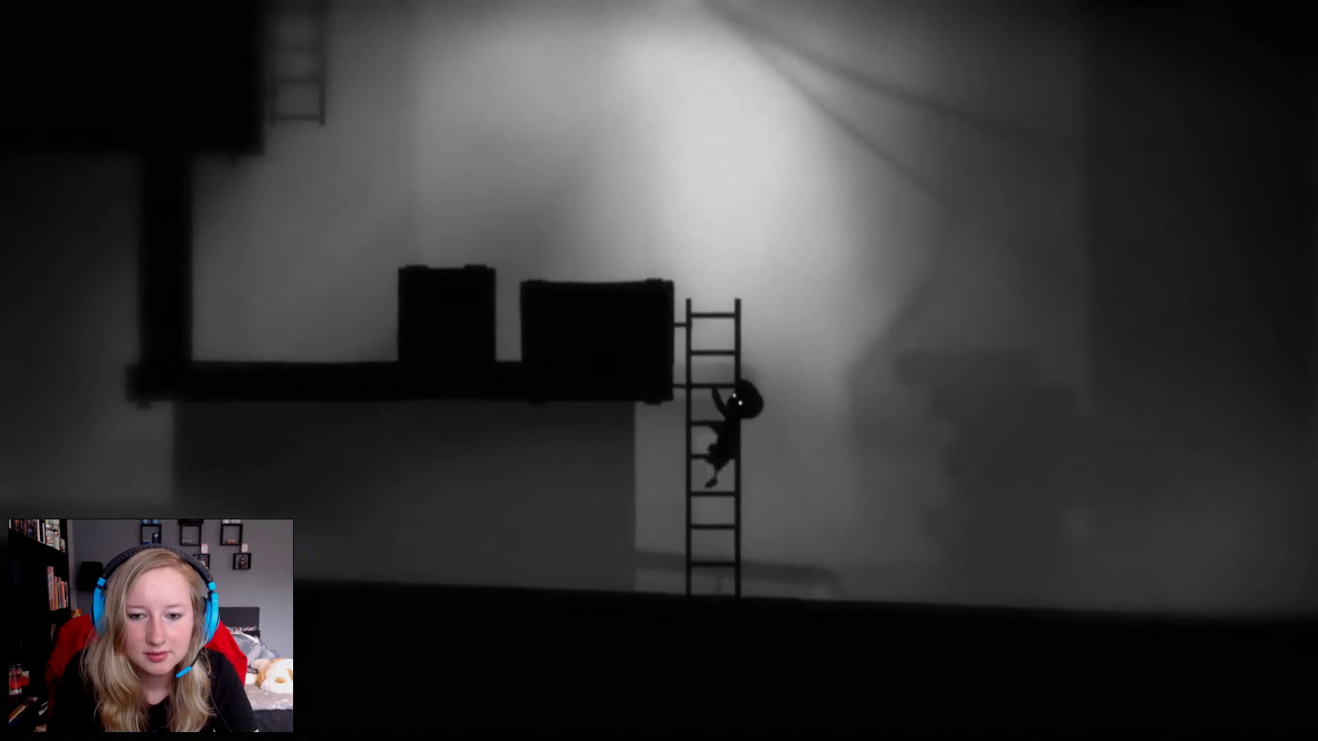
{"action": "key", "text": "Up"}
{"action": "key", "text": "Left"}
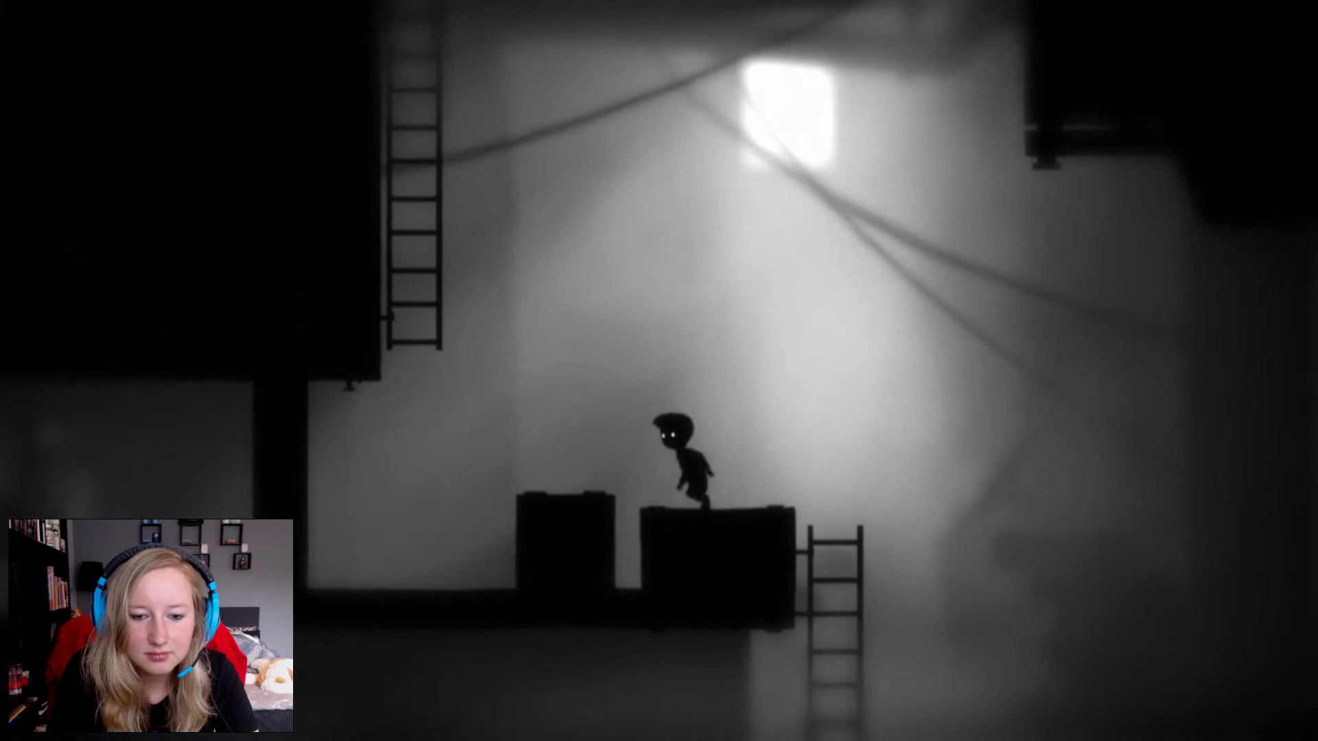
{"action": "key", "text": "Up"}
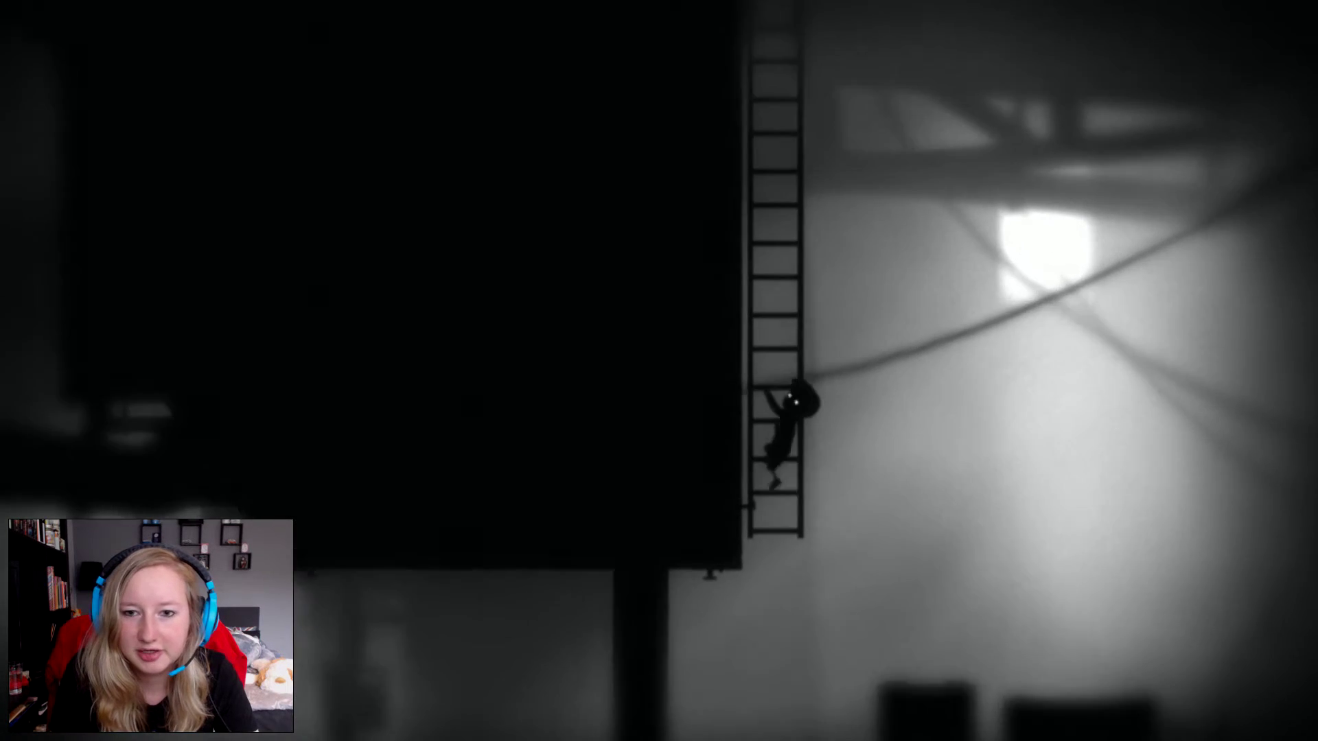
{"action": "key", "text": "Up"}
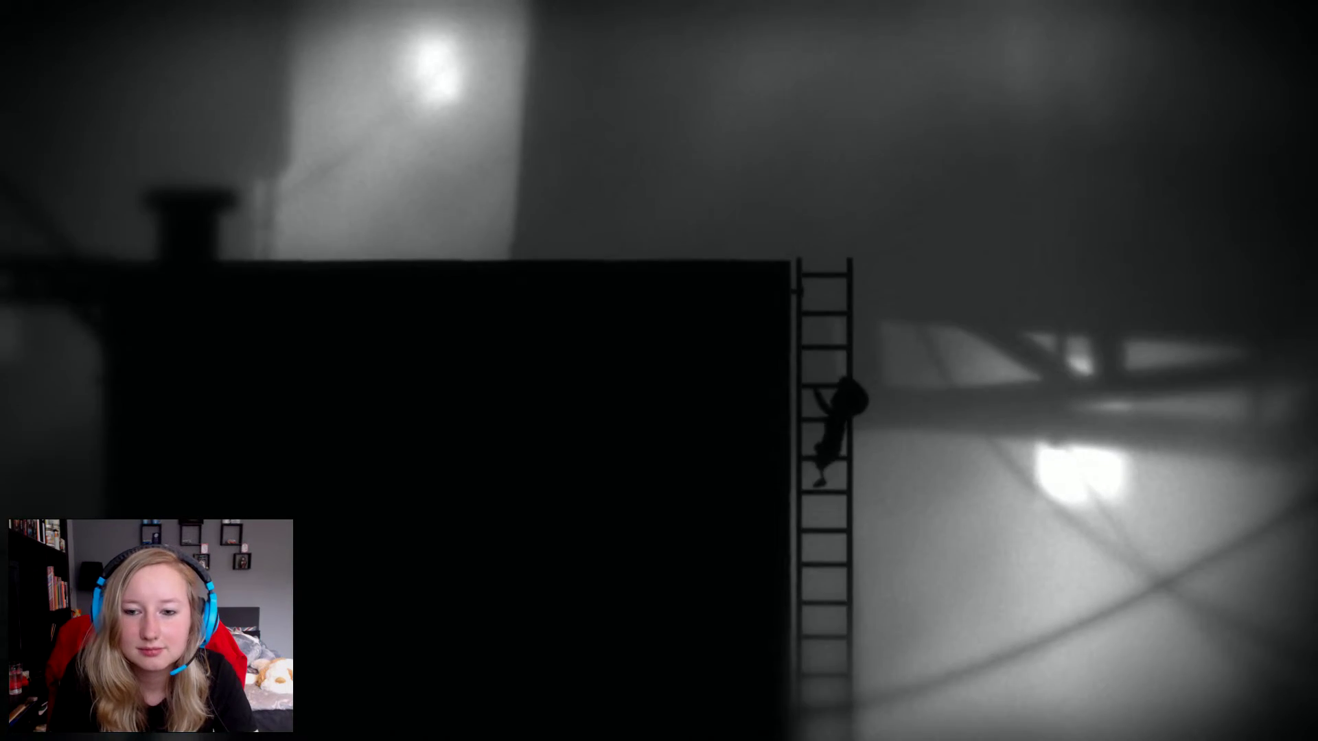
{"action": "key", "text": "Up"}
{"action": "key", "text": "Left"}
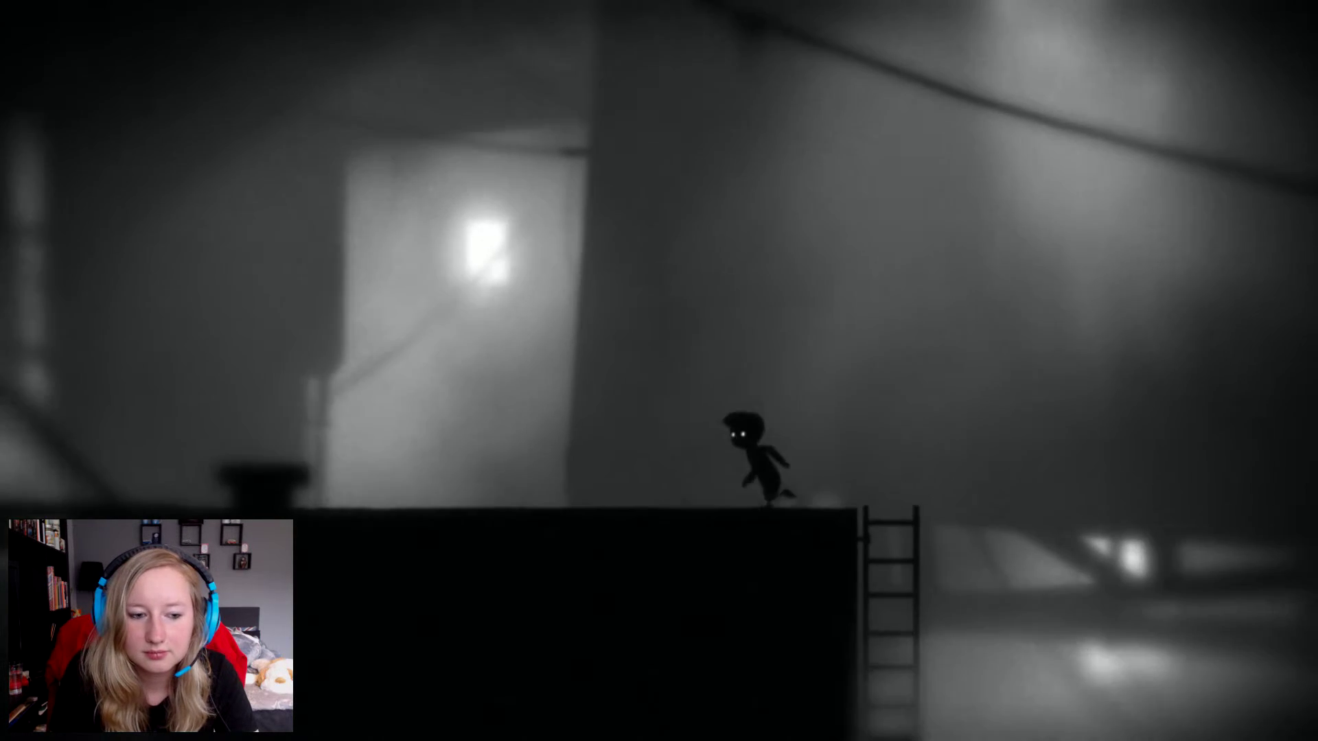
{"action": "key", "text": "Left"}
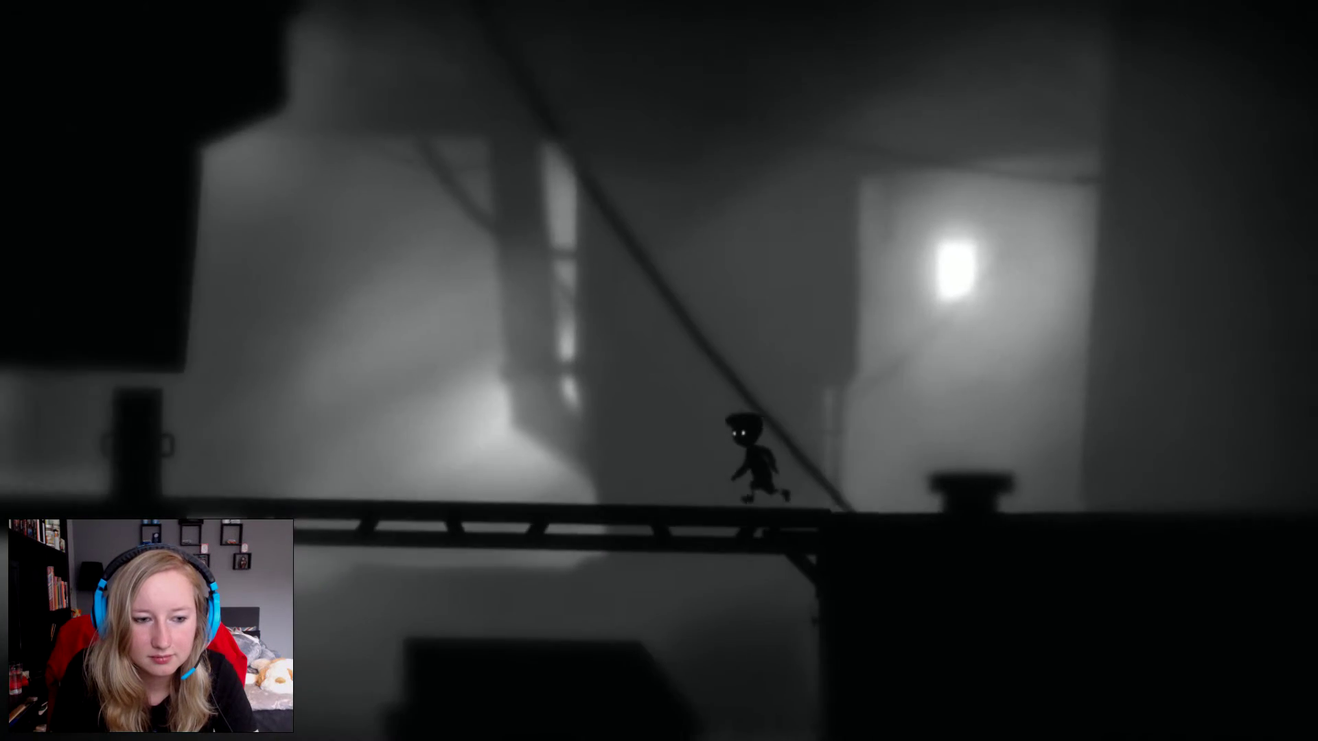
Pull the first post cart left along the girder, climb over it and walk left past the box.
{"action": "key", "text": "Left"}
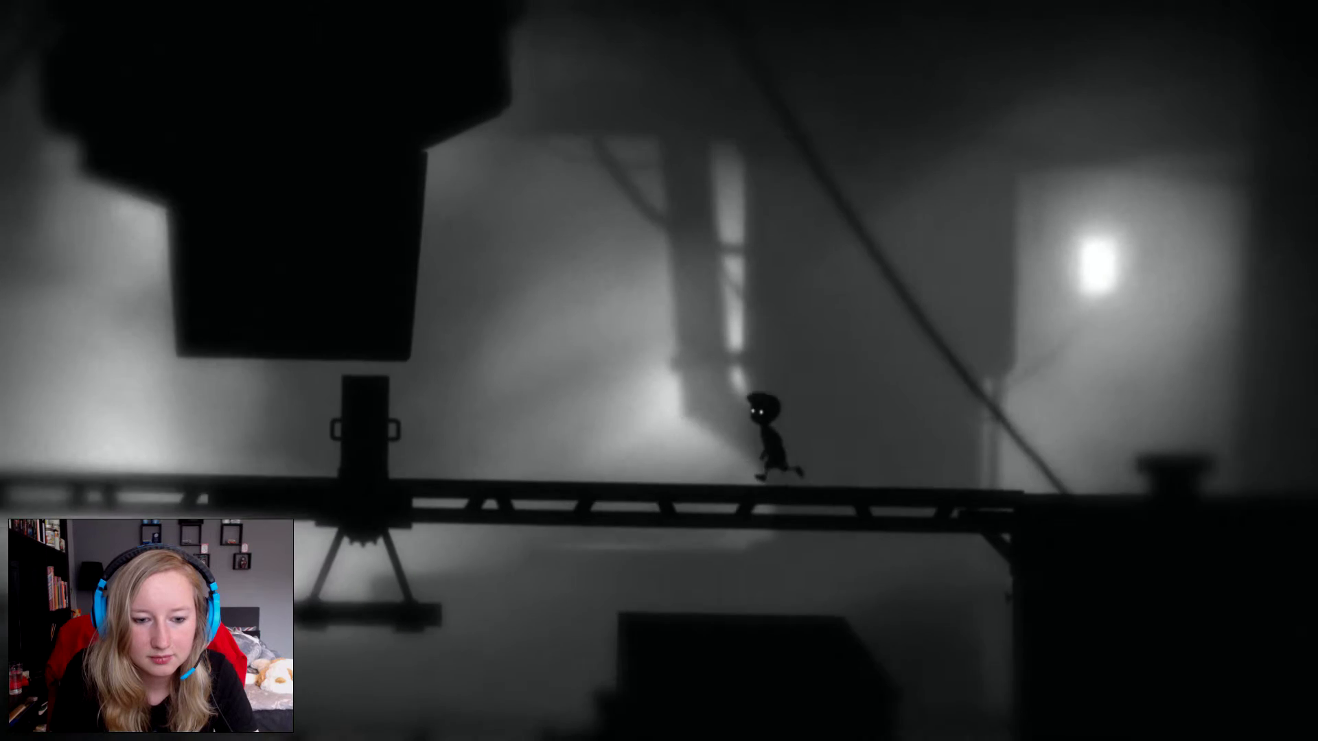
{"action": "key", "text": "Left"}
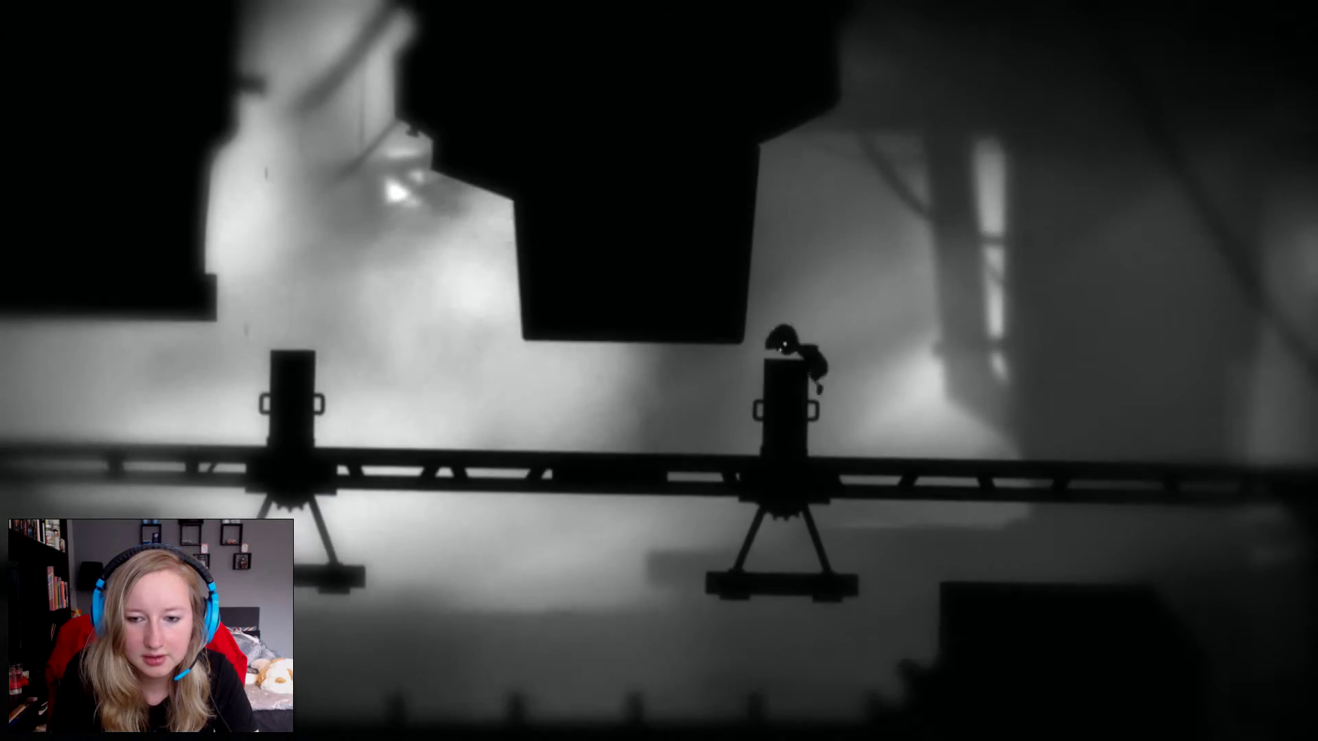
{"action": "key", "text": "Up"}
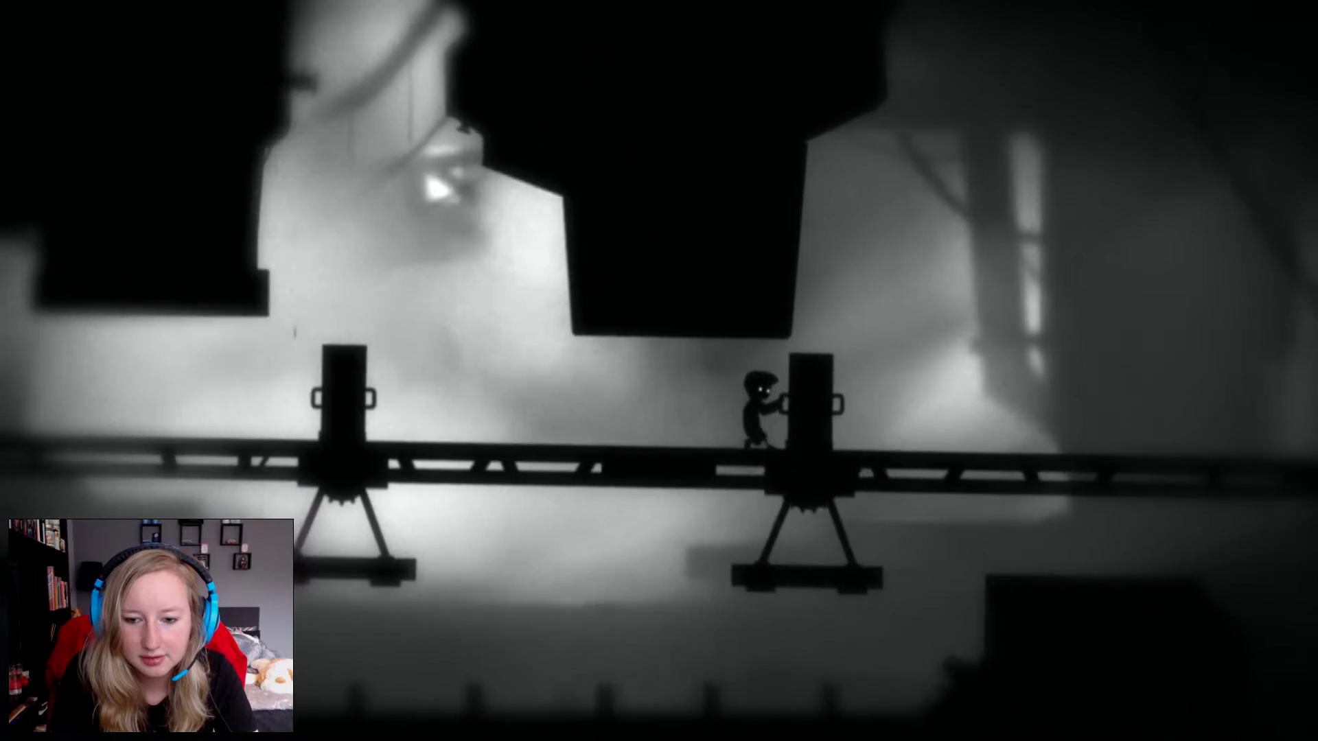
{"action": "key", "text": "Left"}
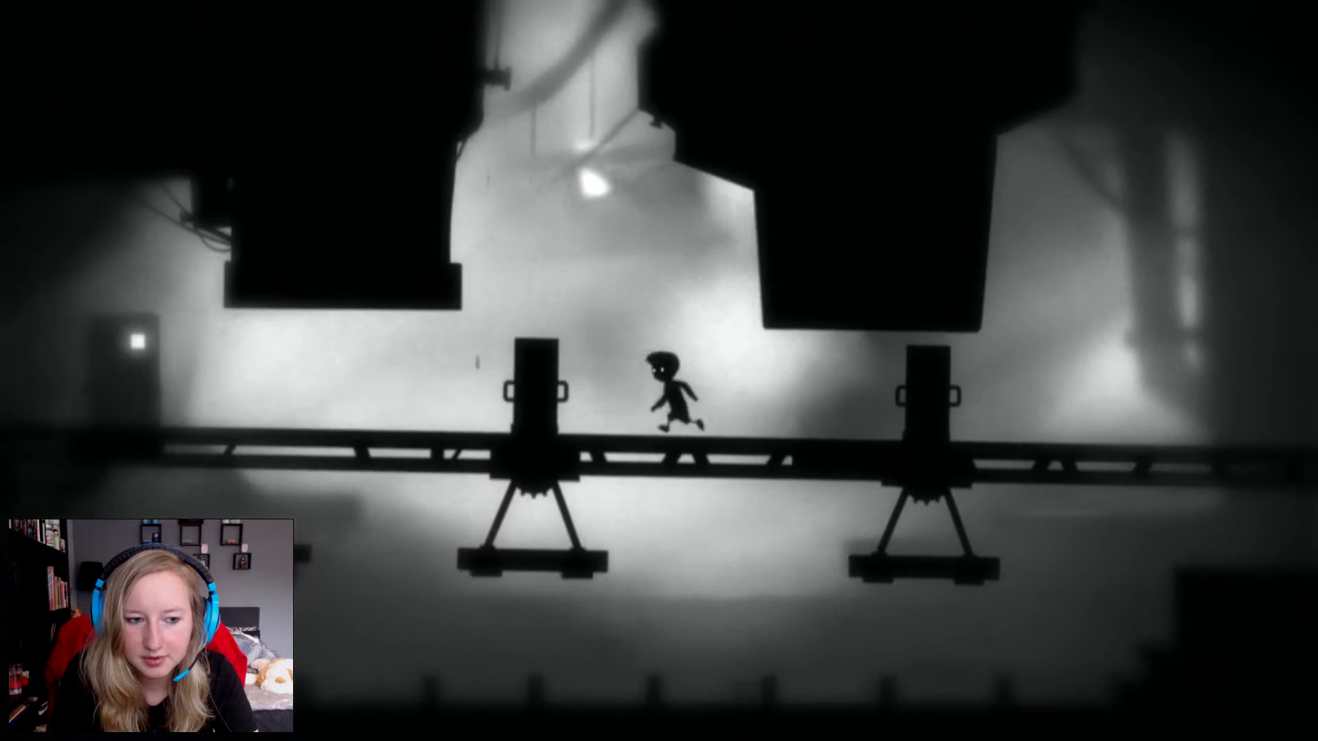
{"action": "key", "text": "Up"}
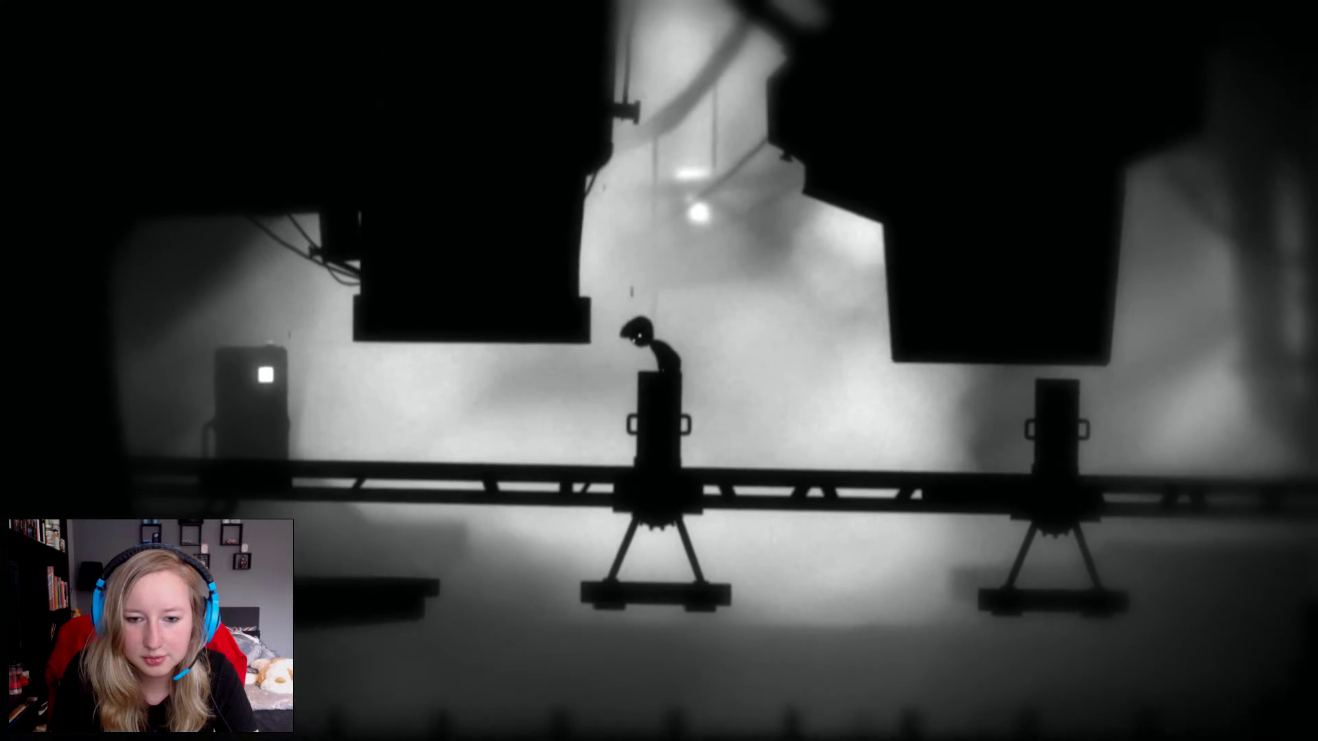
{"action": "key", "text": "Left"}
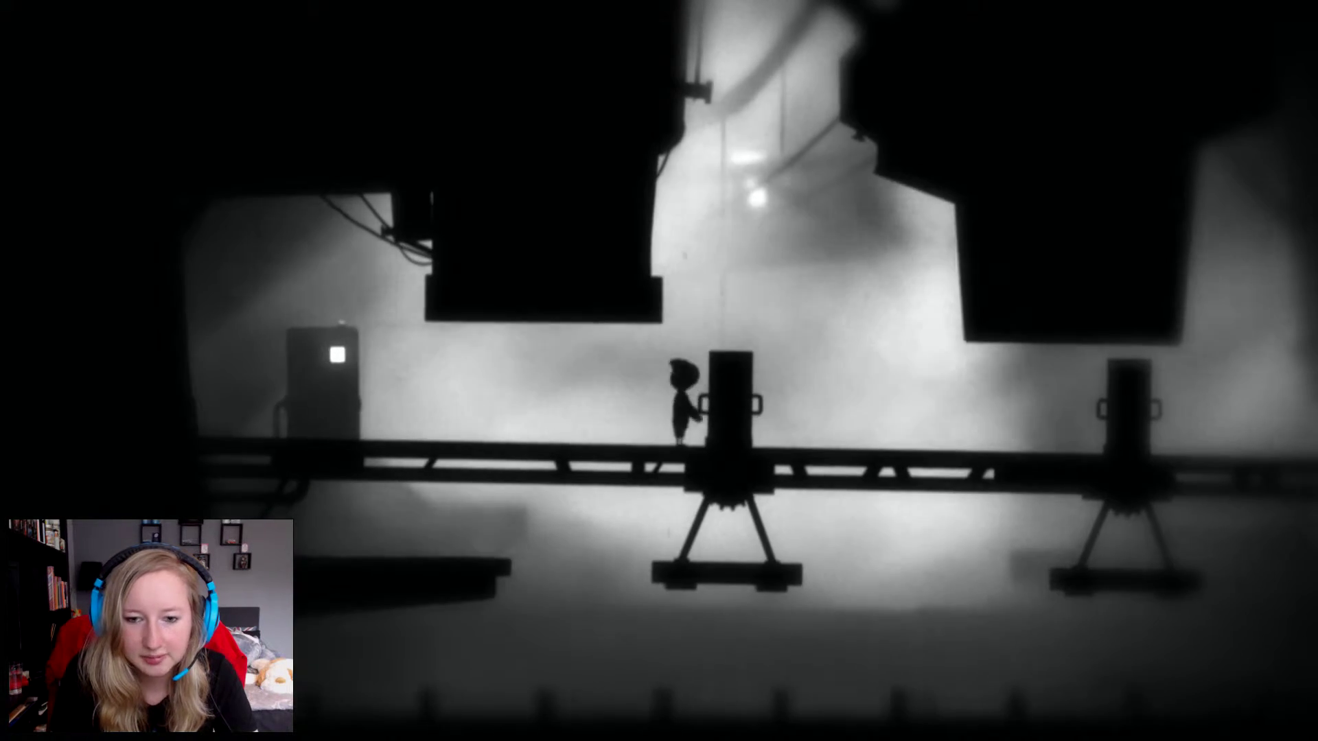
{"action": "key", "text": "Left"}
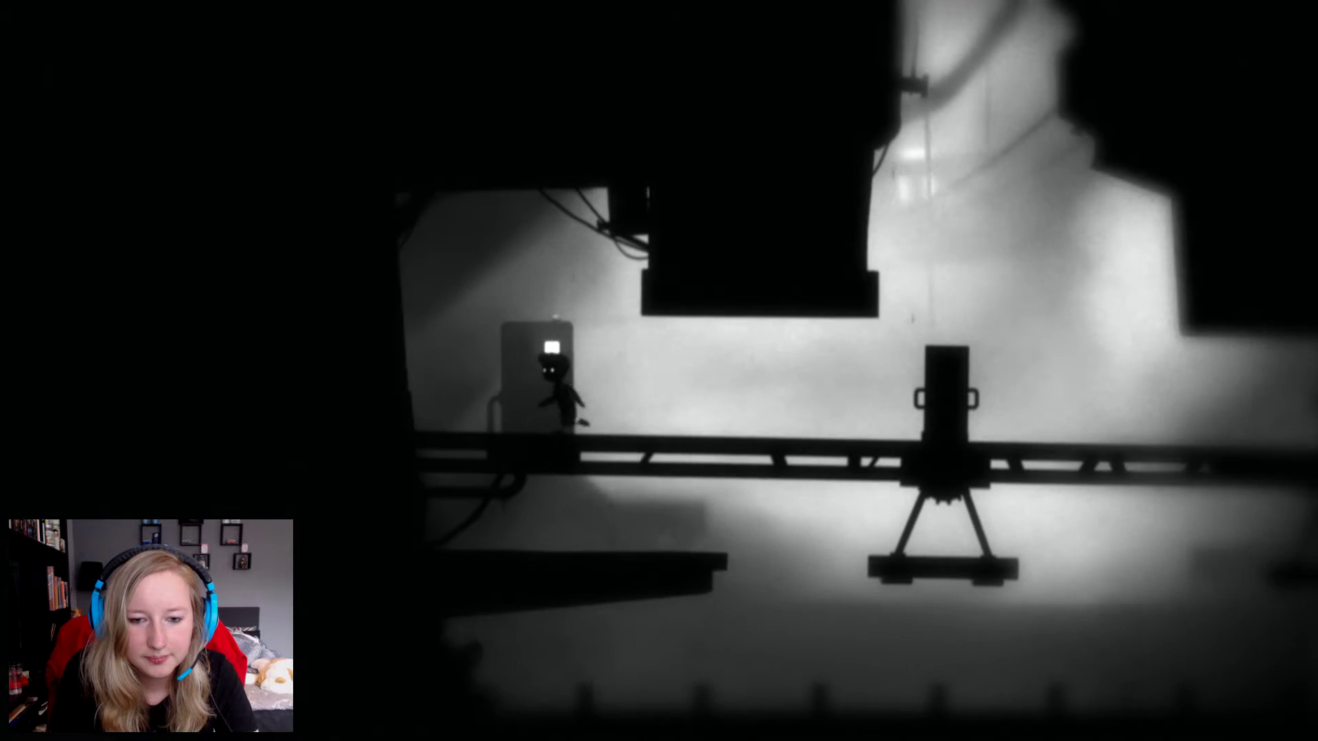
{"action": "key", "text": "Left"}
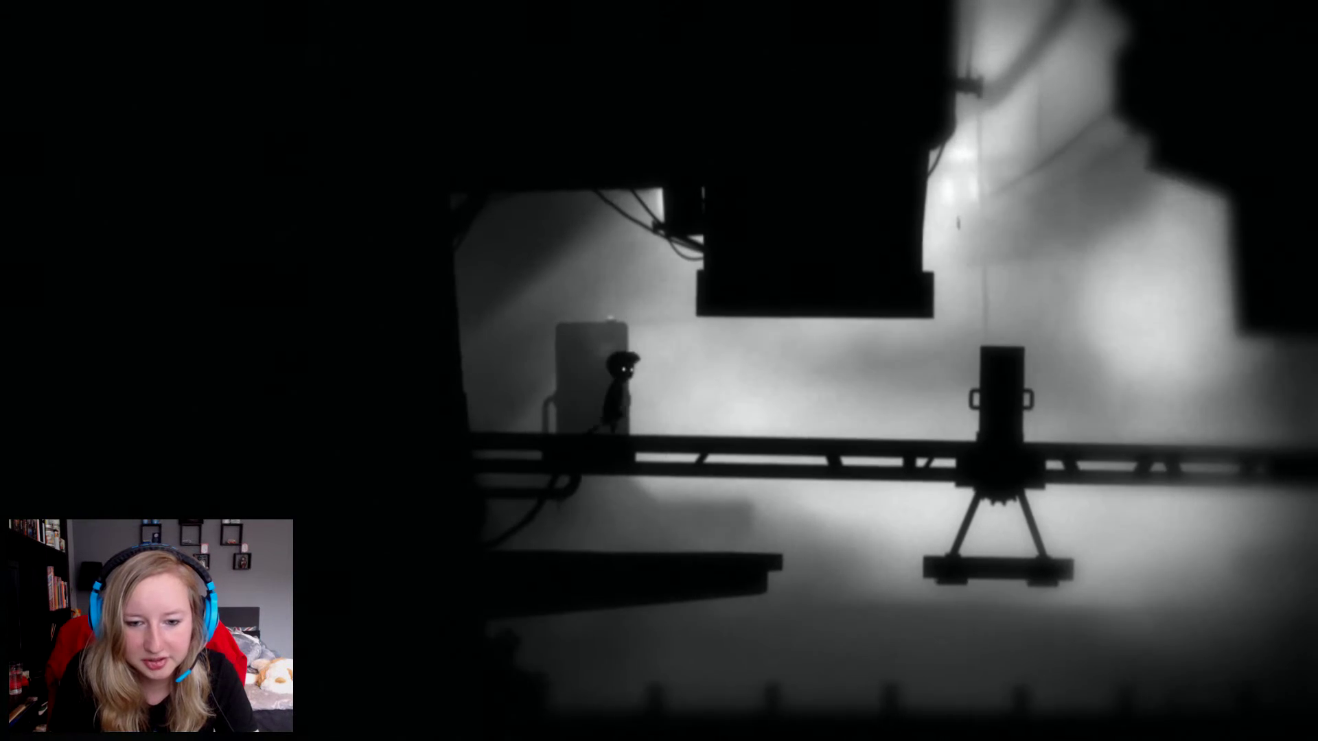
Jump the box, push the carts together rightward, then climb the post and leap off to the right.
{"action": "key", "text": "Right"}
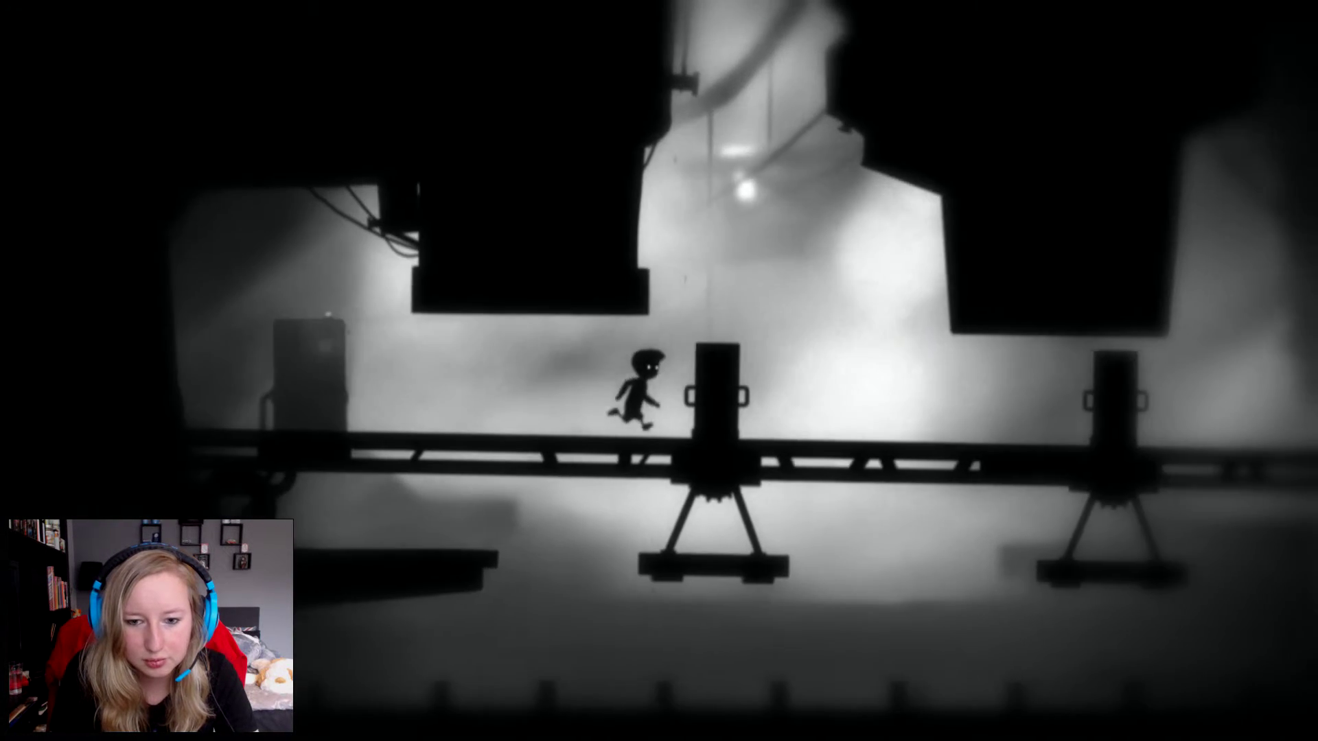
{"action": "key", "text": "Up"}
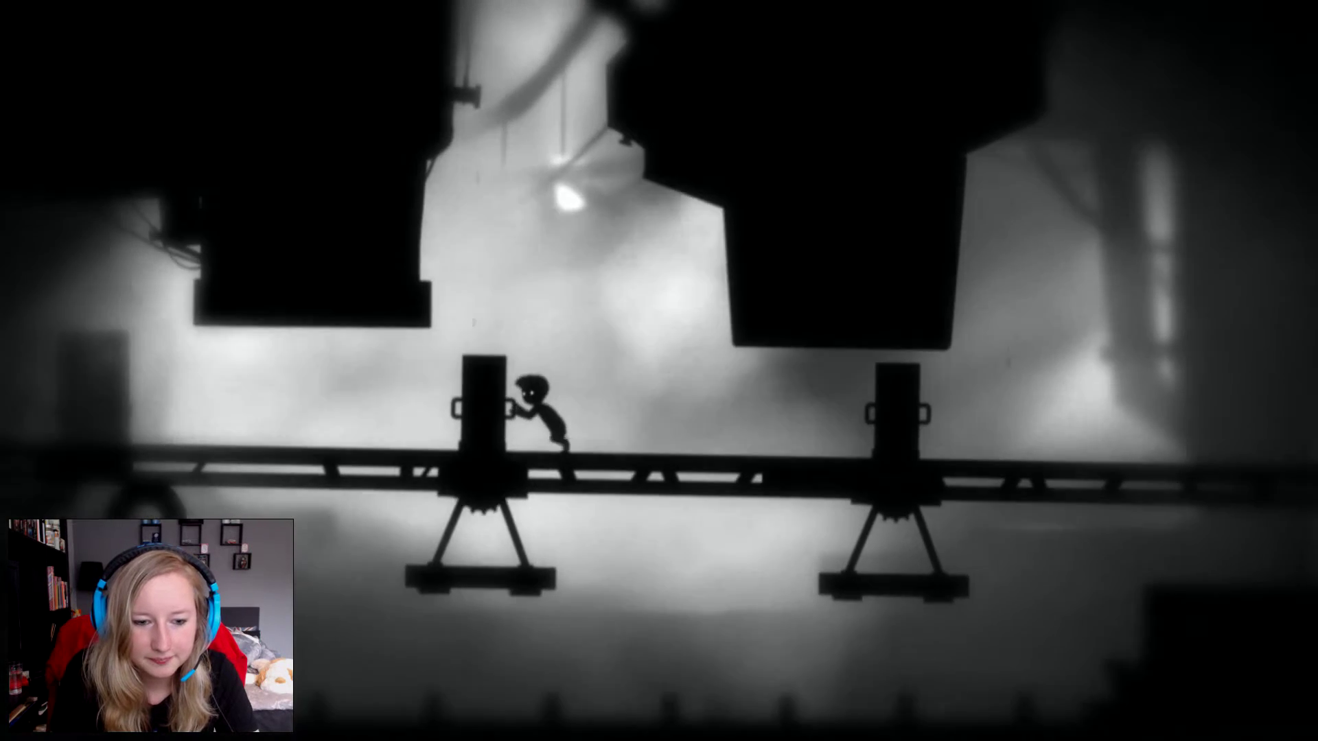
{"action": "key", "text": "Left"}
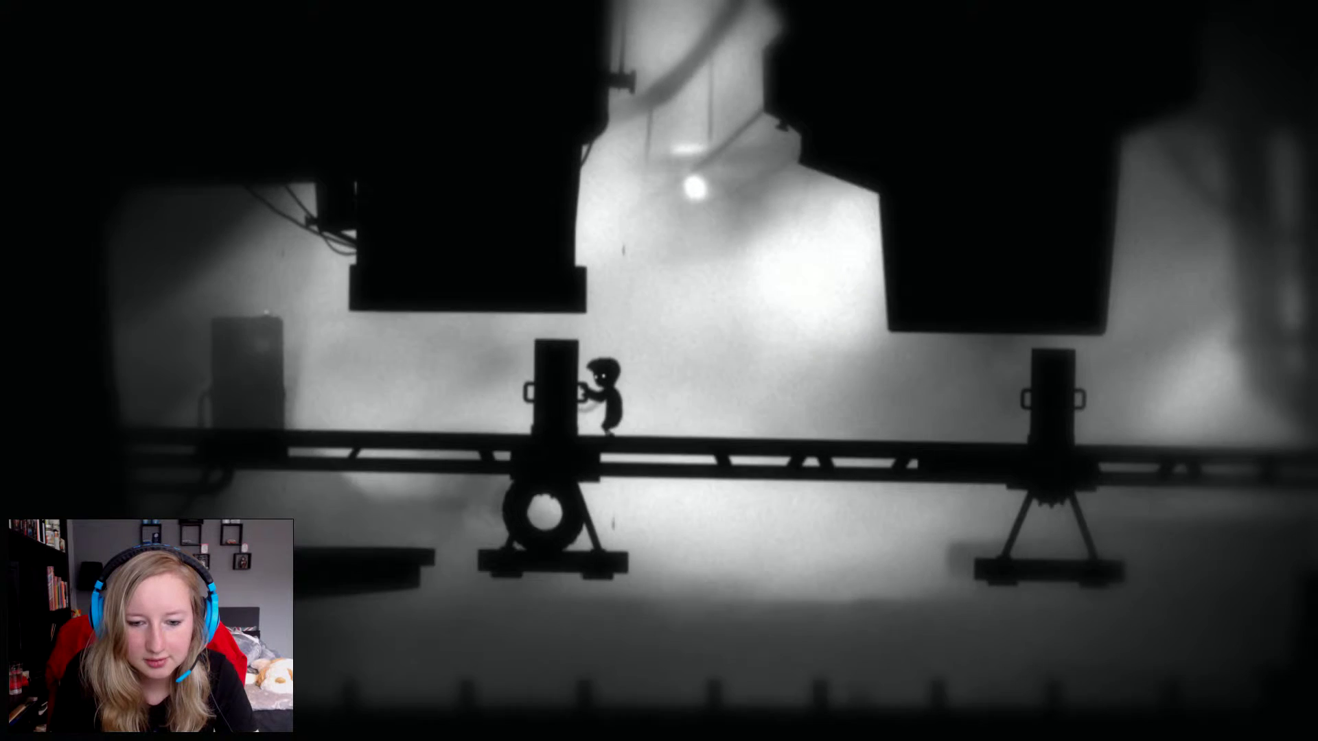
{"action": "key", "text": "Right"}
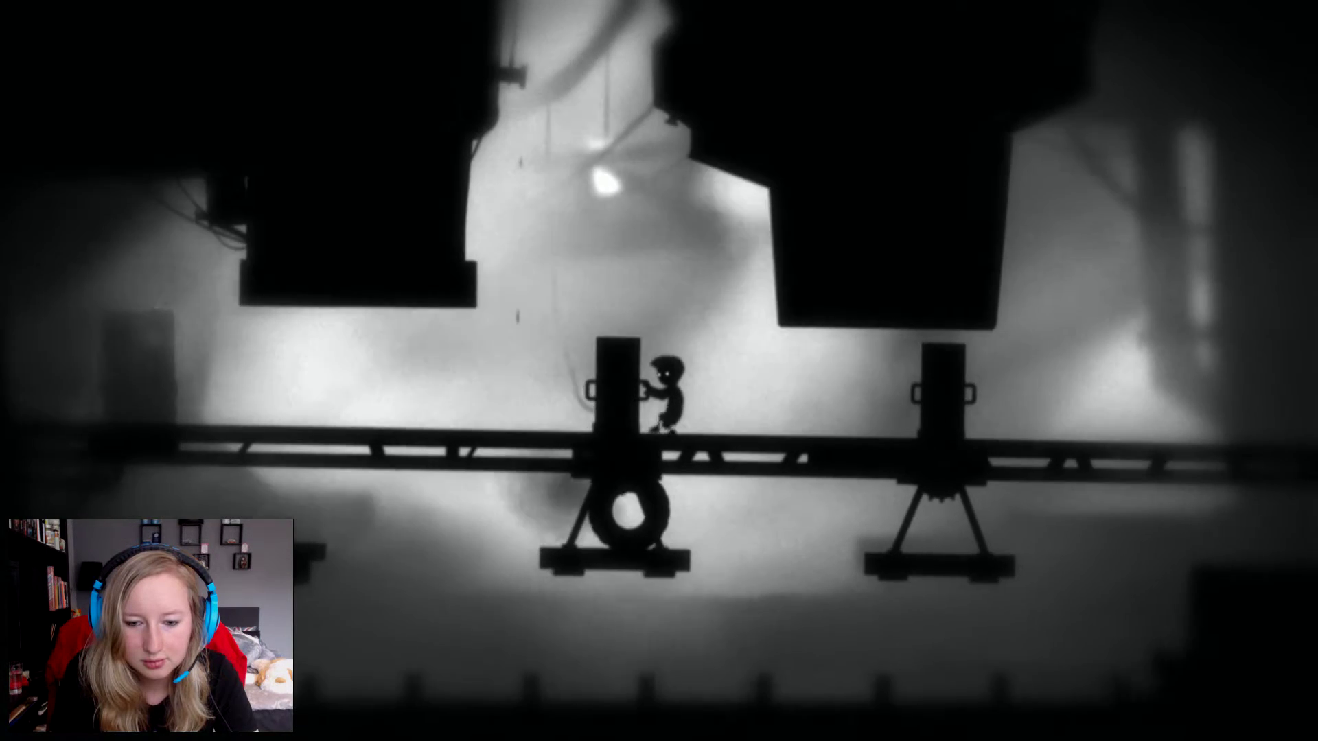
{"action": "key", "text": "Right"}
{"action": "key", "text": "Right"}
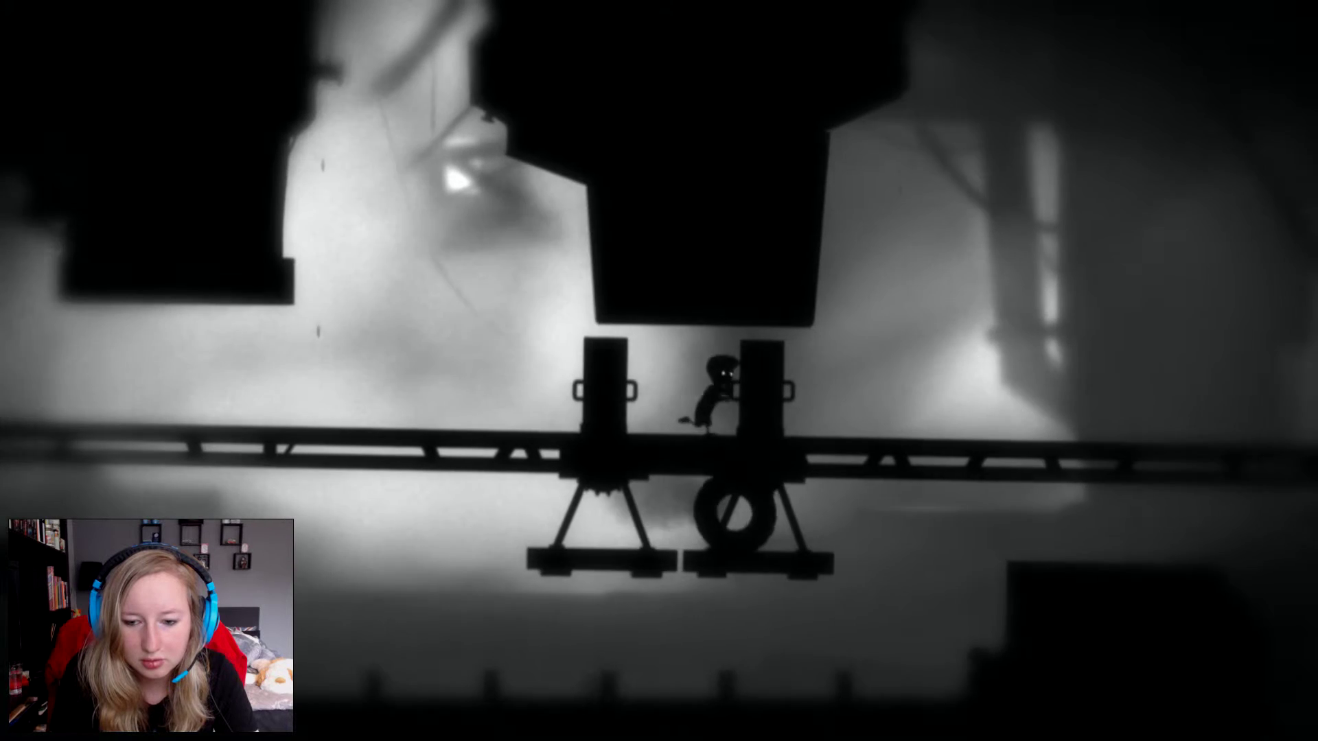
{"action": "key", "text": "Right"}
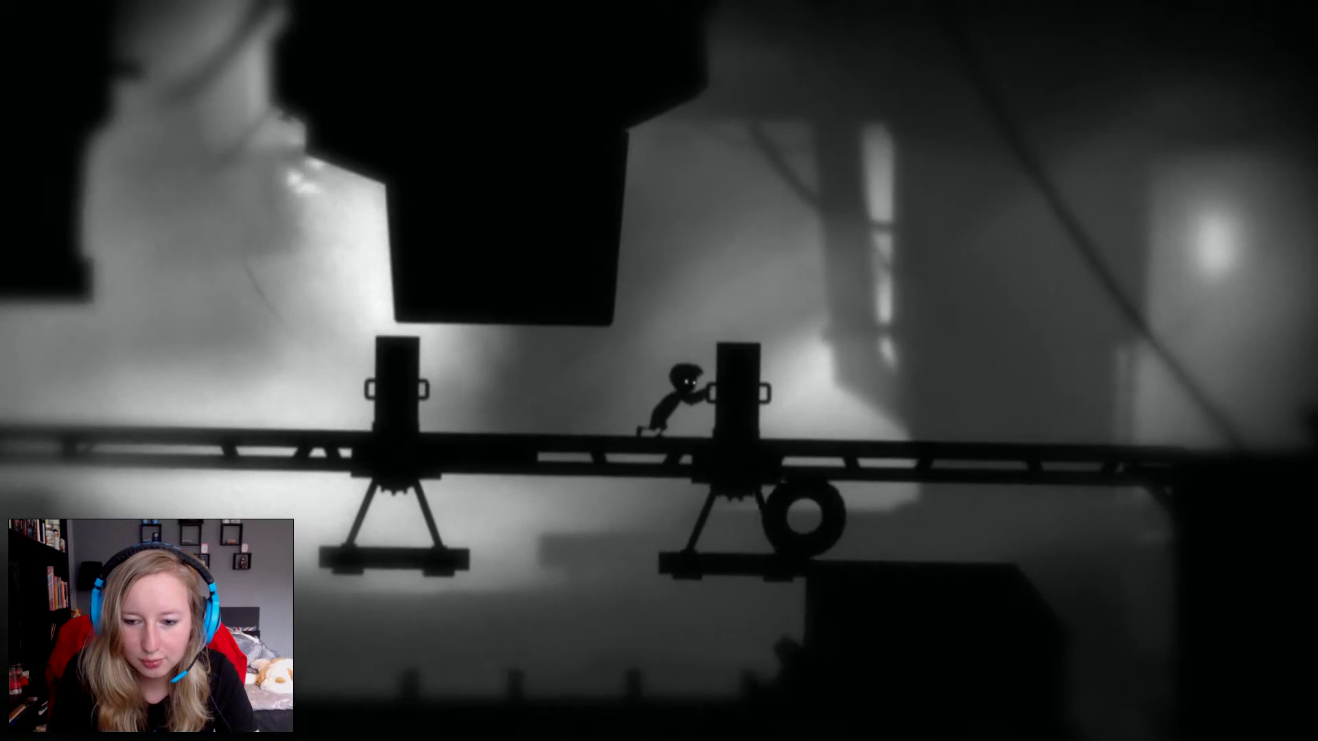
{"action": "key", "text": "Up"}
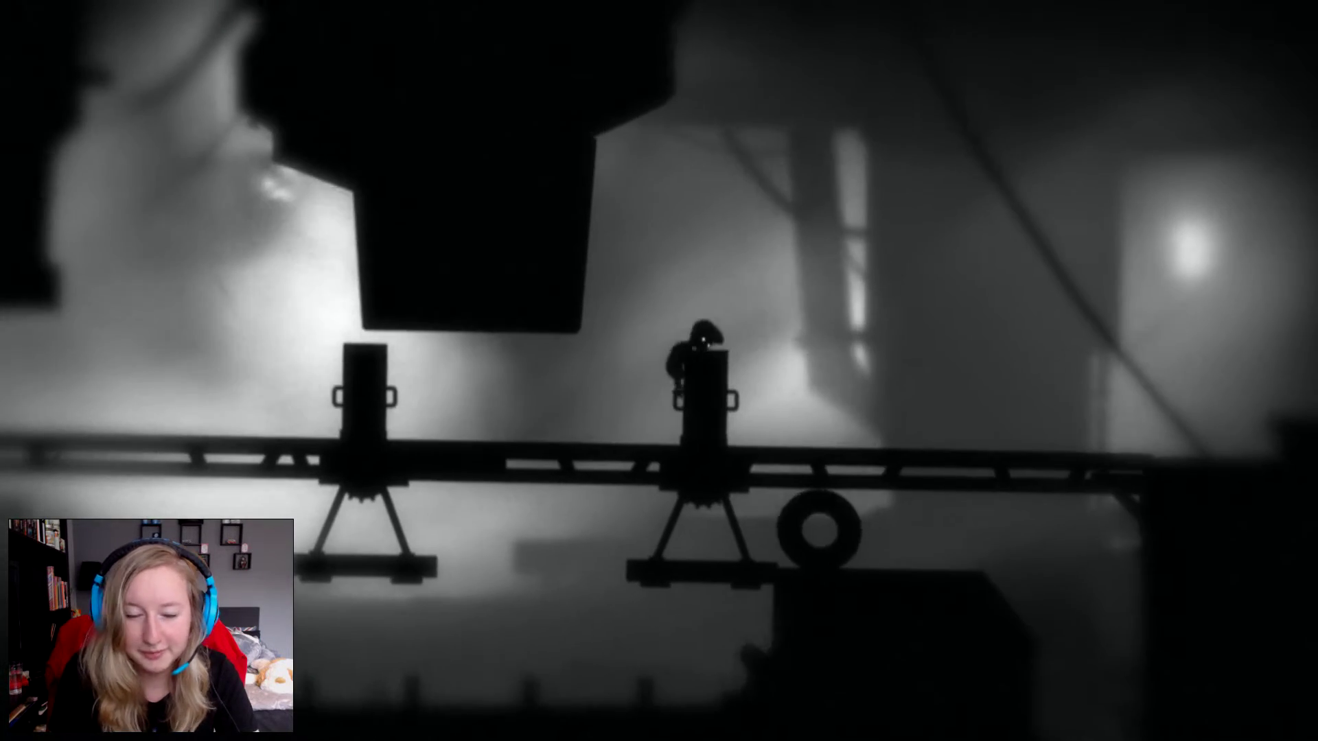
{"action": "key", "text": "Right"}
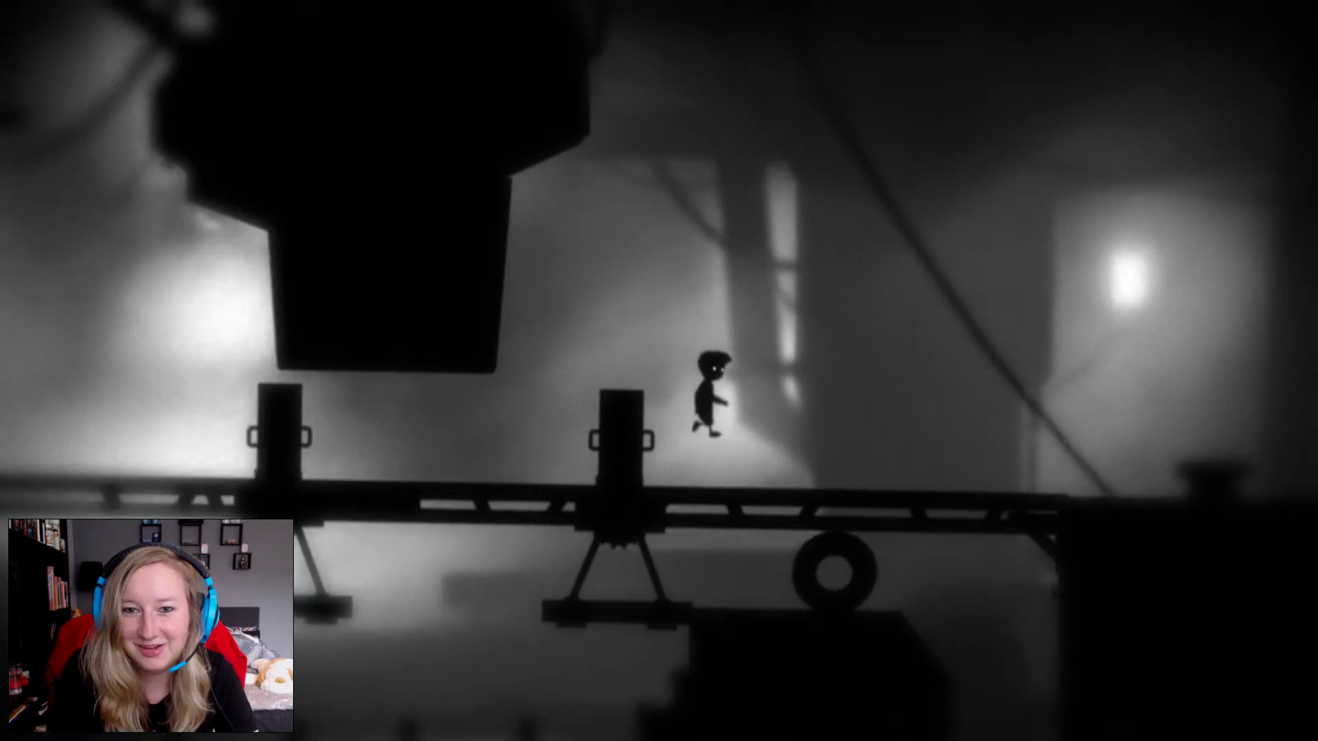
Jump from the beam onto the dark block and climb down the first ladder.
{"action": "key", "text": "Right"}
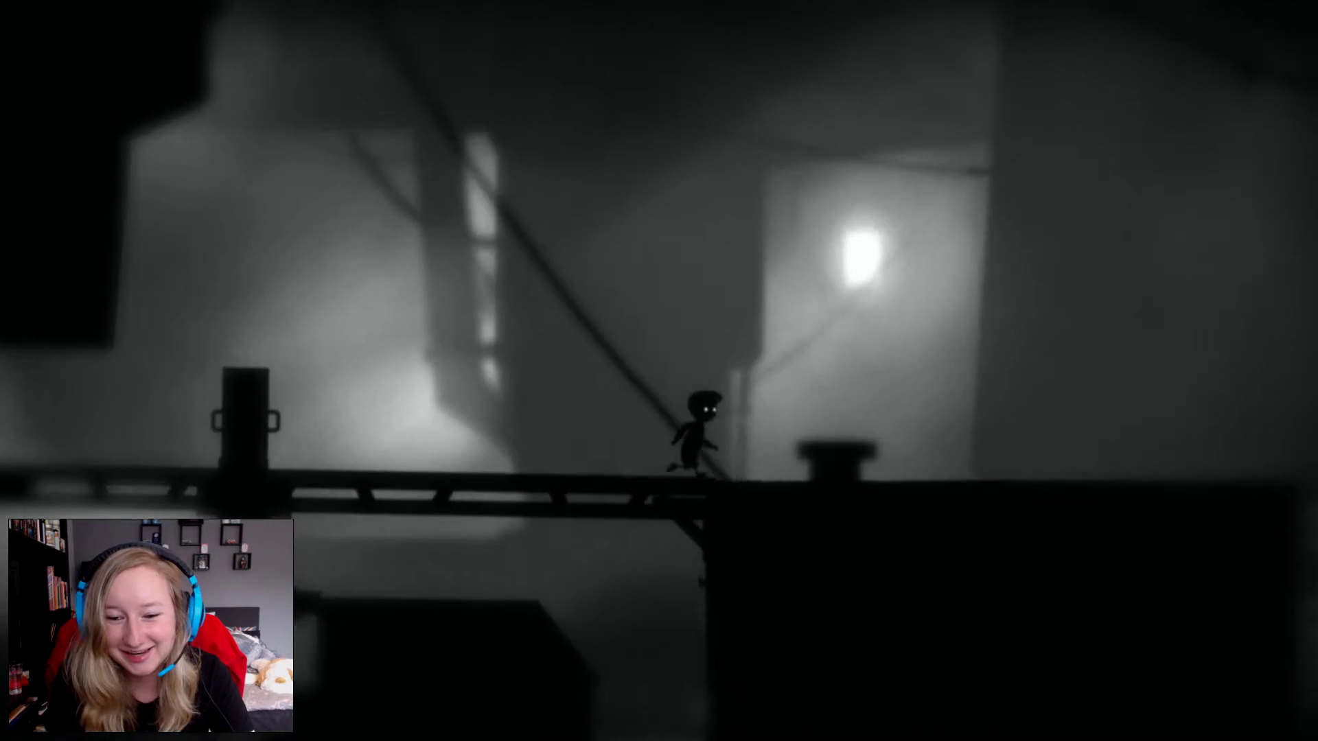
{"action": "key", "text": "Right"}
{"action": "key", "text": "Up"}
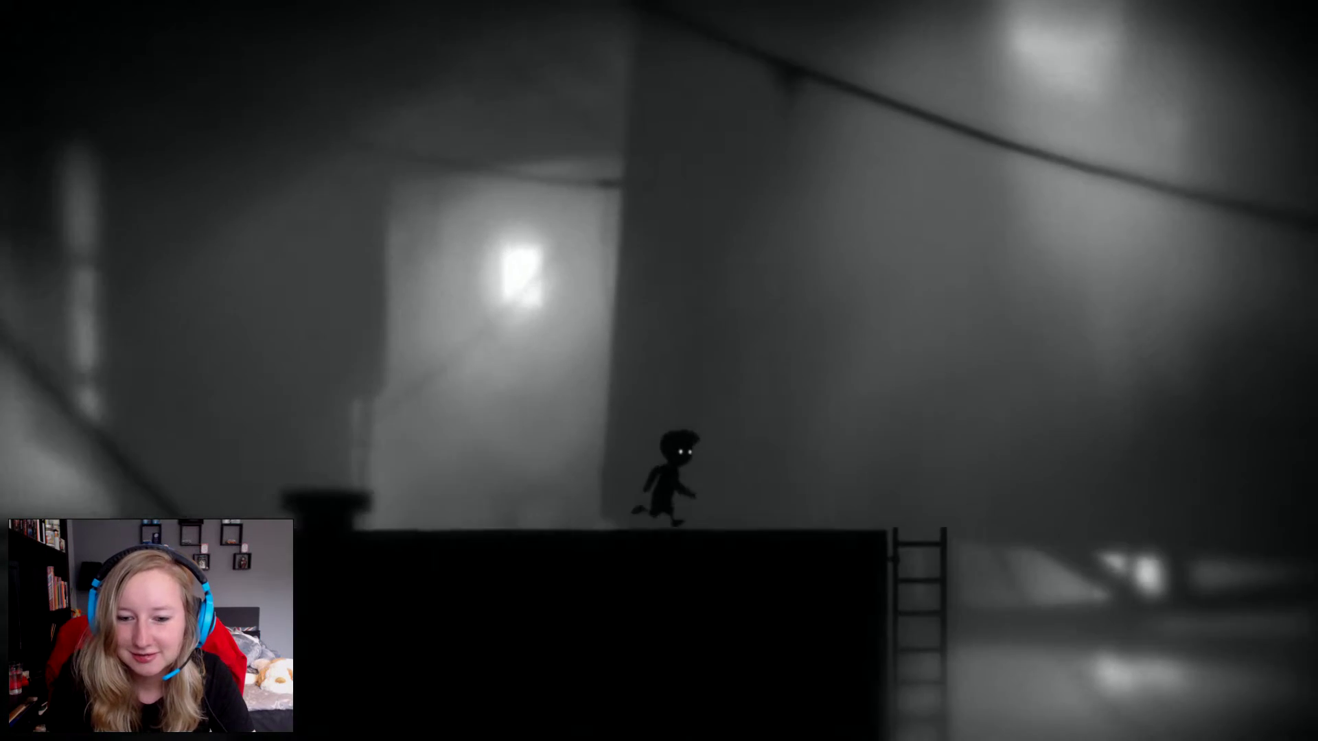
{"action": "key", "text": "Right"}
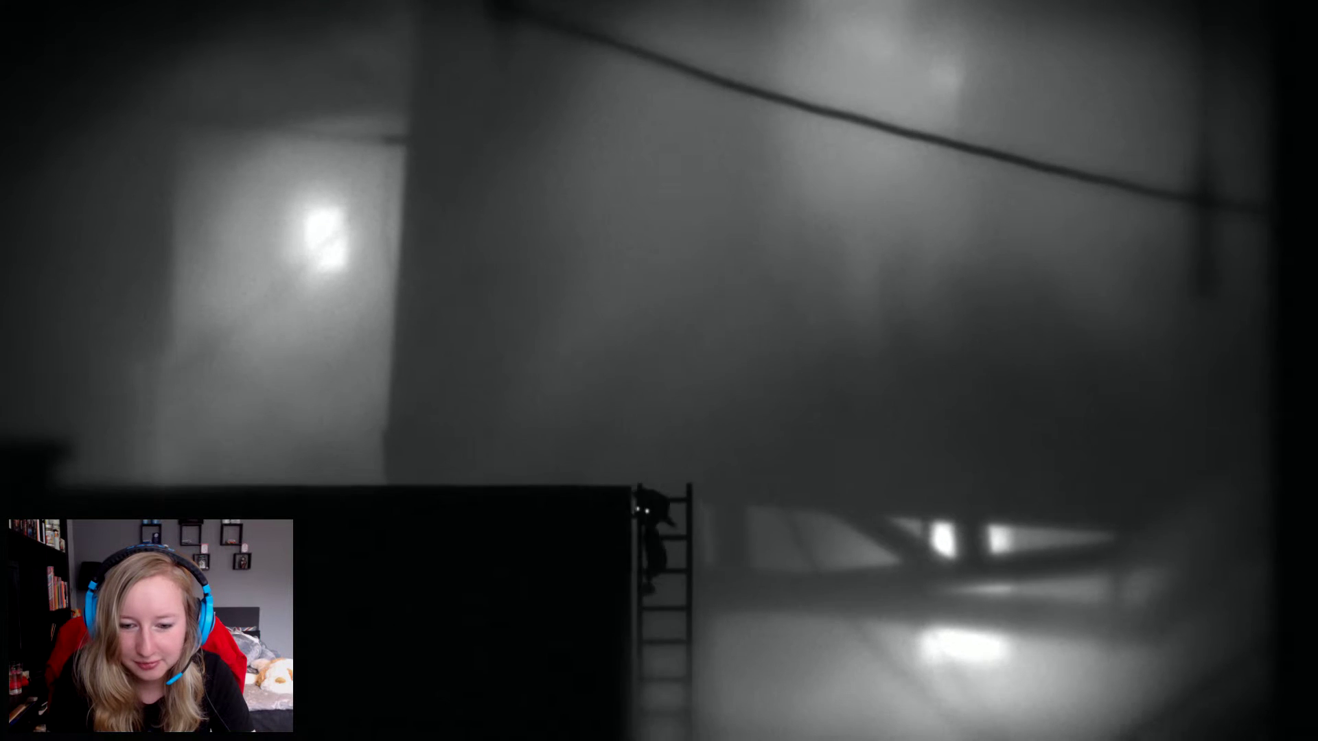
{"action": "key", "text": "Down"}
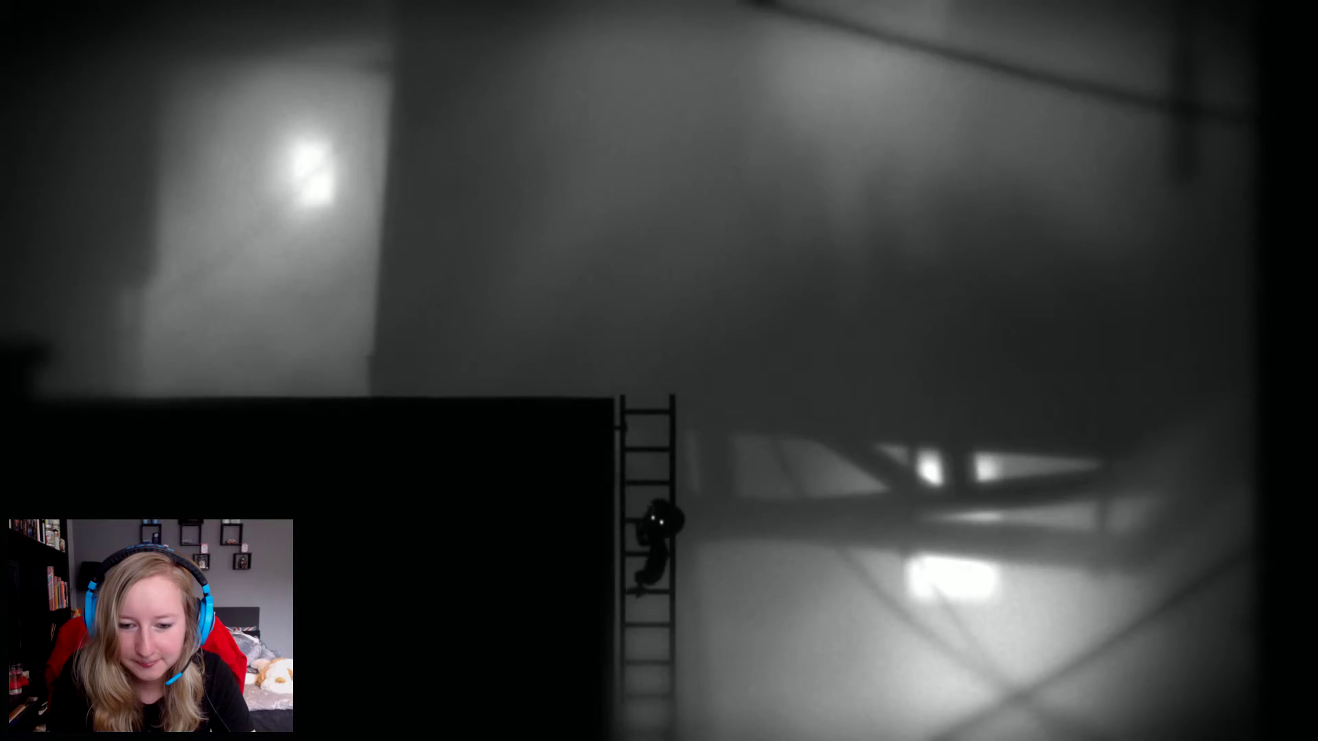
{"action": "key", "text": "Down"}
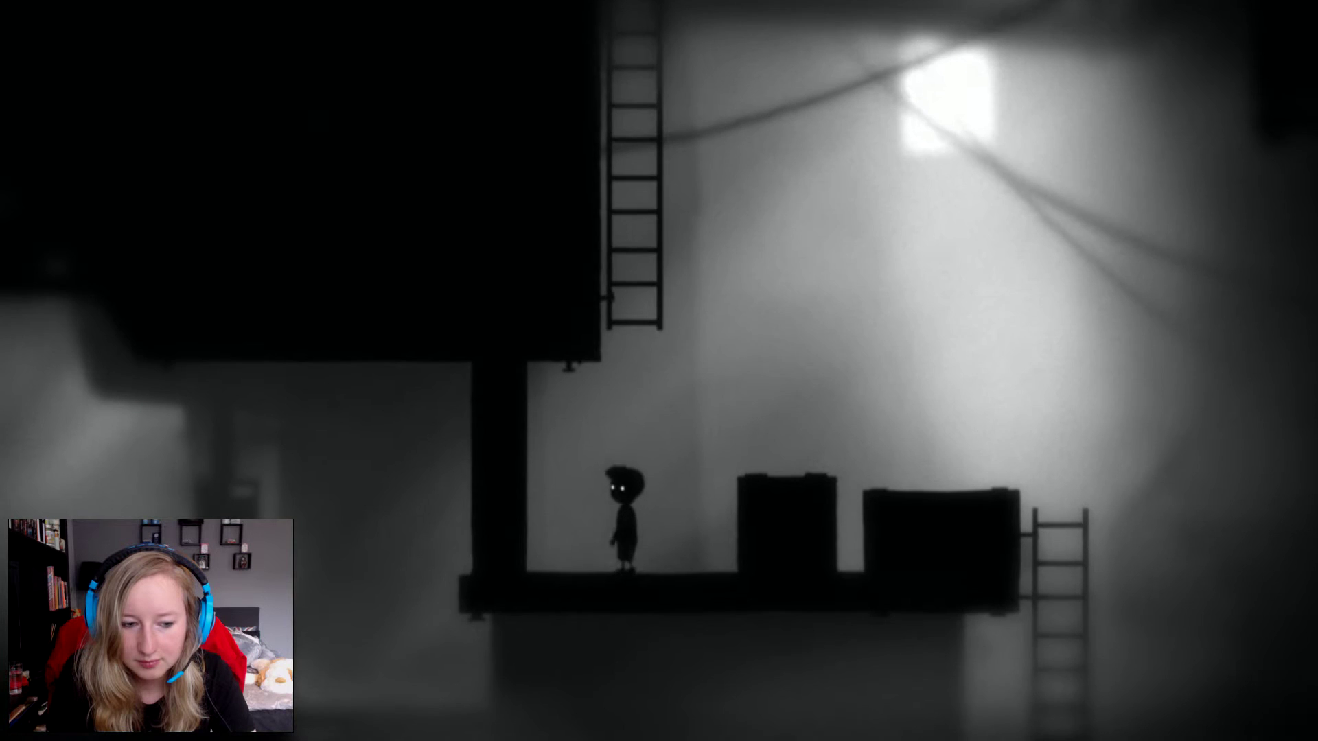
Hop across the two boxes, descend the second ladder and run left along the floor.
{"action": "key", "text": "Right"}
{"action": "key", "text": "Up"}
{"action": "key", "text": "Right"}
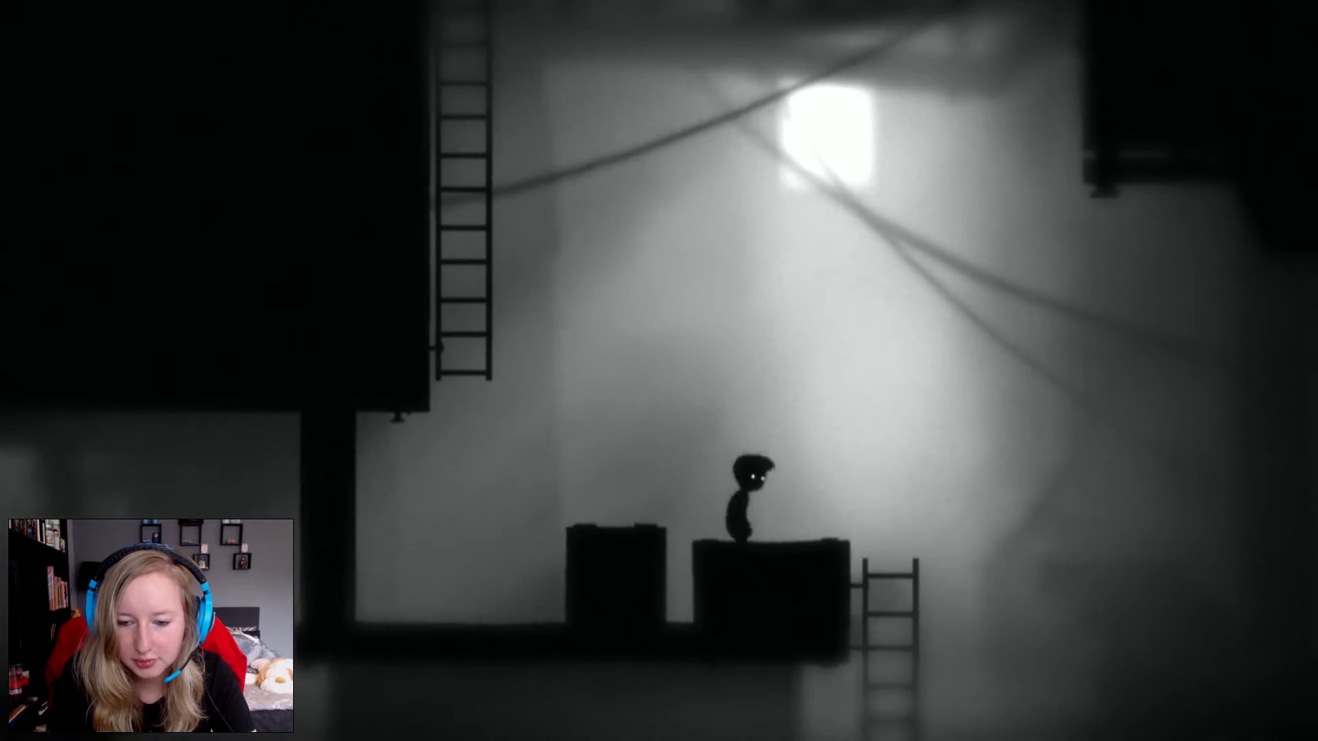
{"action": "key", "text": "Down"}
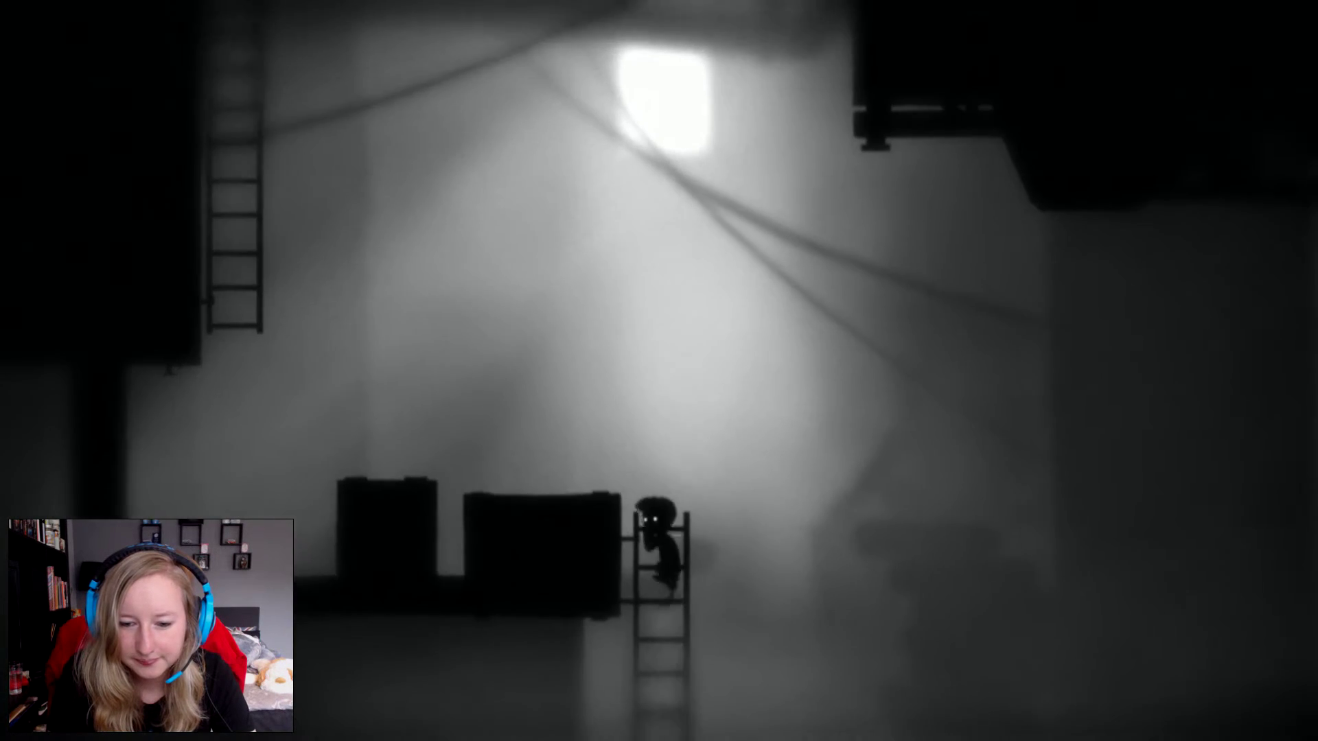
{"action": "key", "text": "Down"}
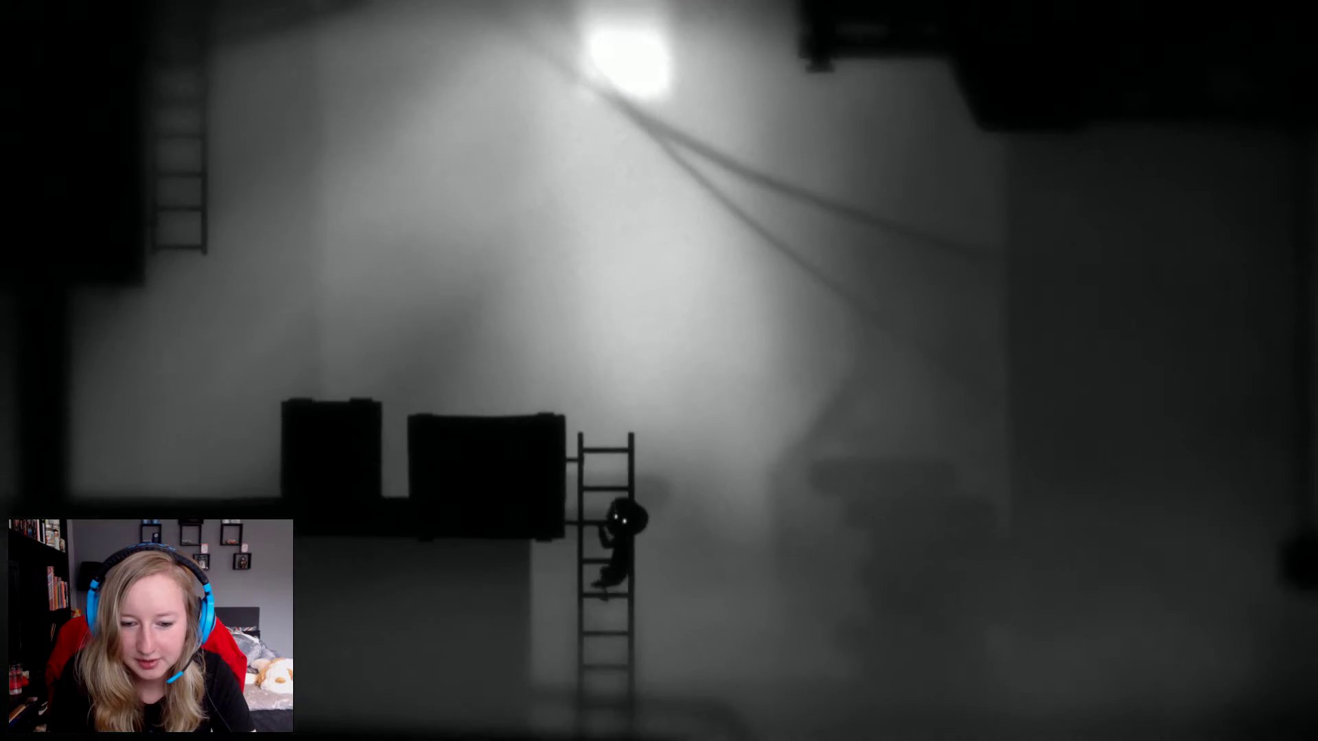
{"action": "key", "text": "Left"}
{"action": "key", "text": "Left"}
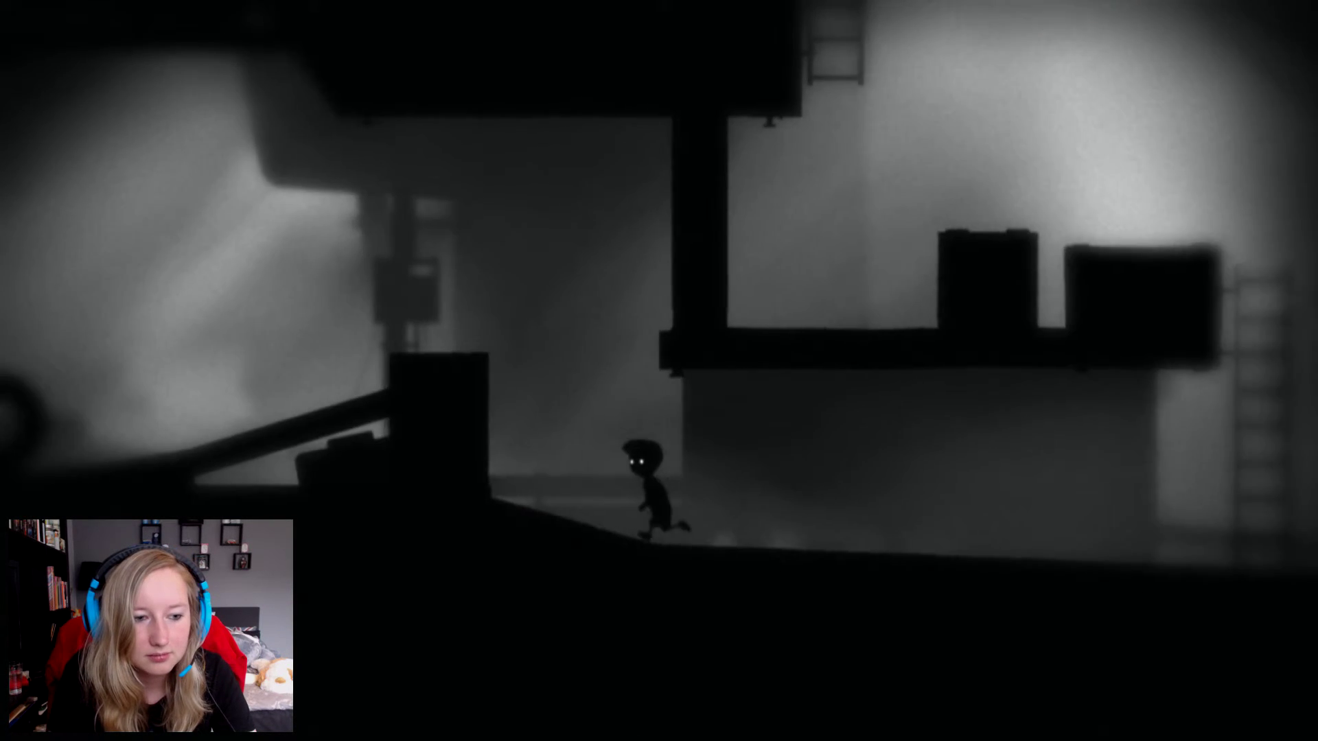
Climb over the tall box, run right and climb the ladder onto the crate ledge.
{"action": "key", "text": "Left"}
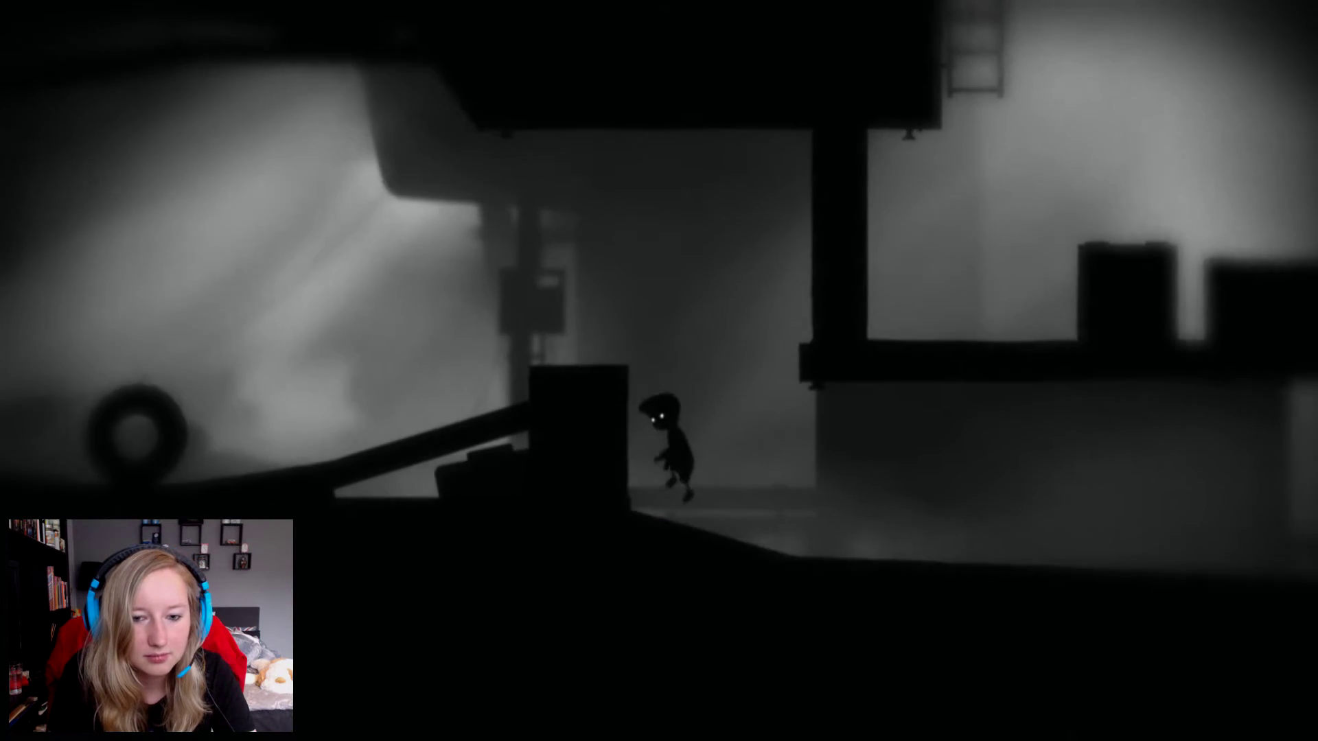
{"action": "key", "text": "Up"}
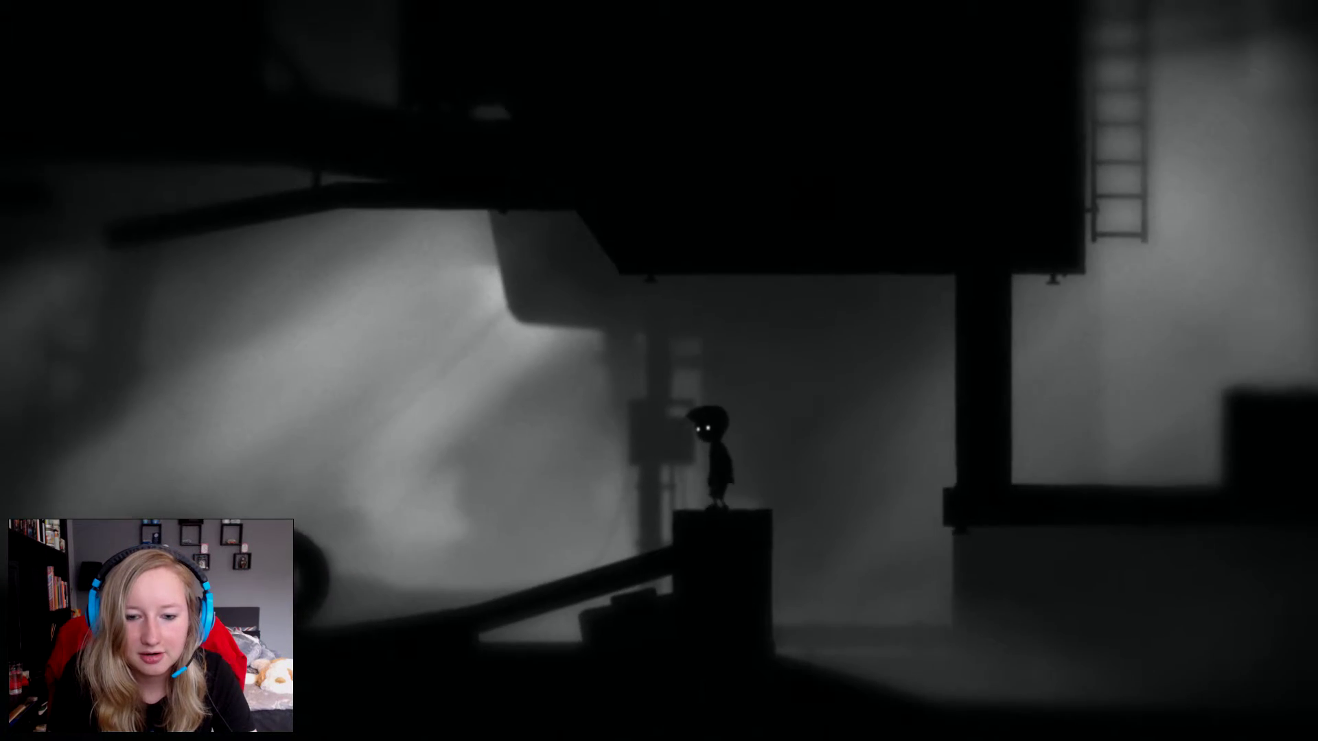
{"action": "key", "text": "Left"}
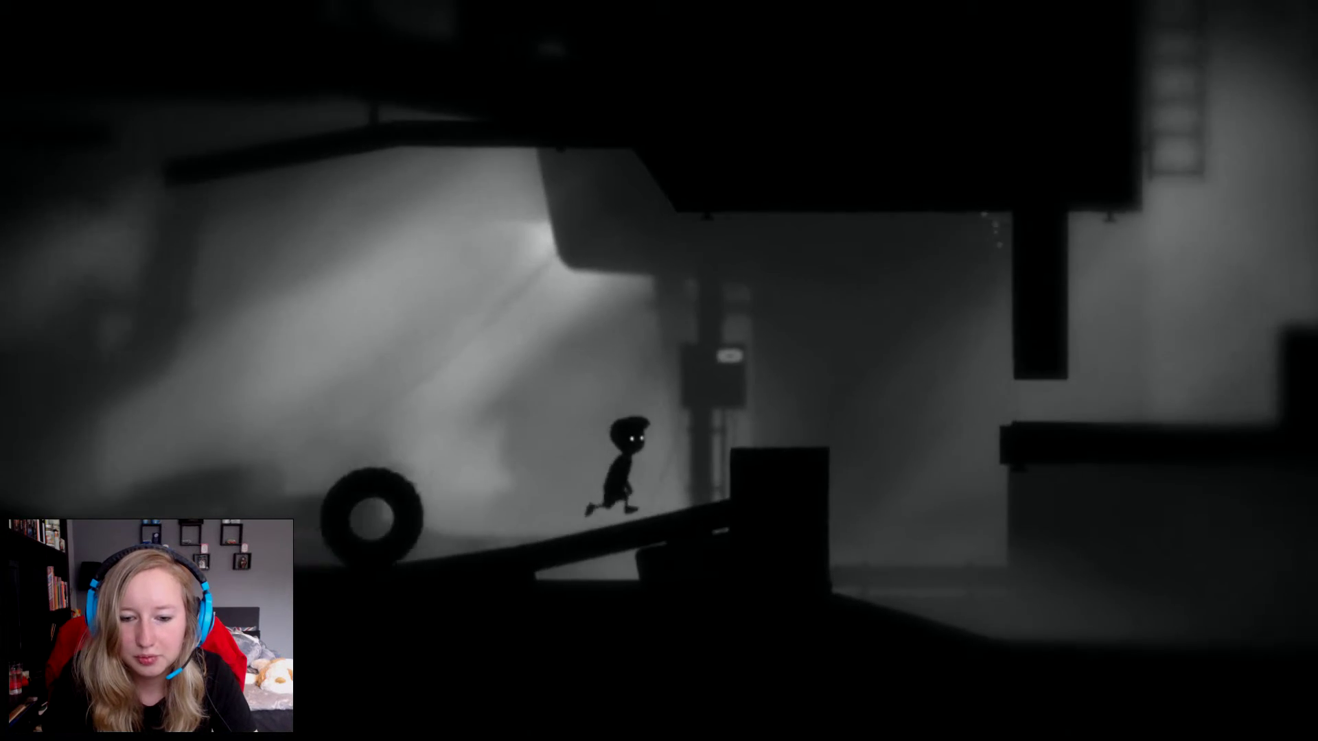
{"action": "key", "text": "Up"}
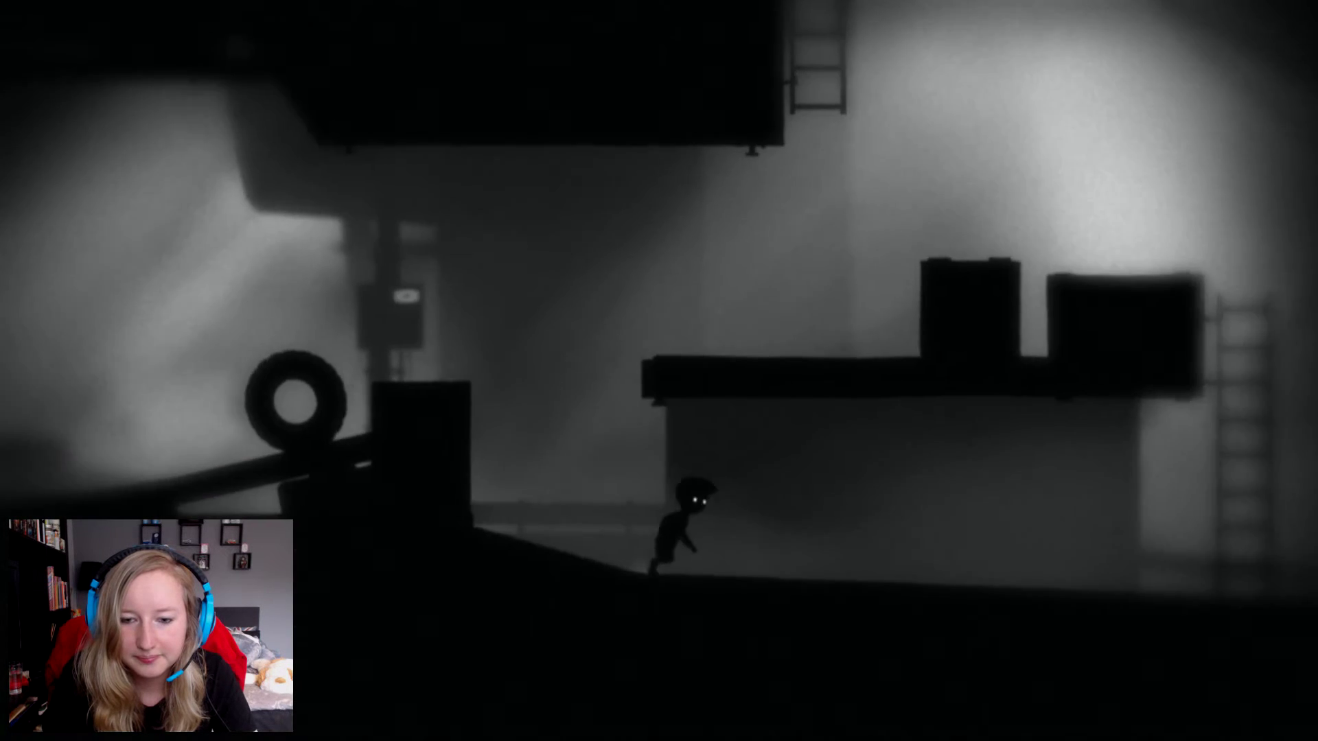
{"action": "key", "text": "Right"}
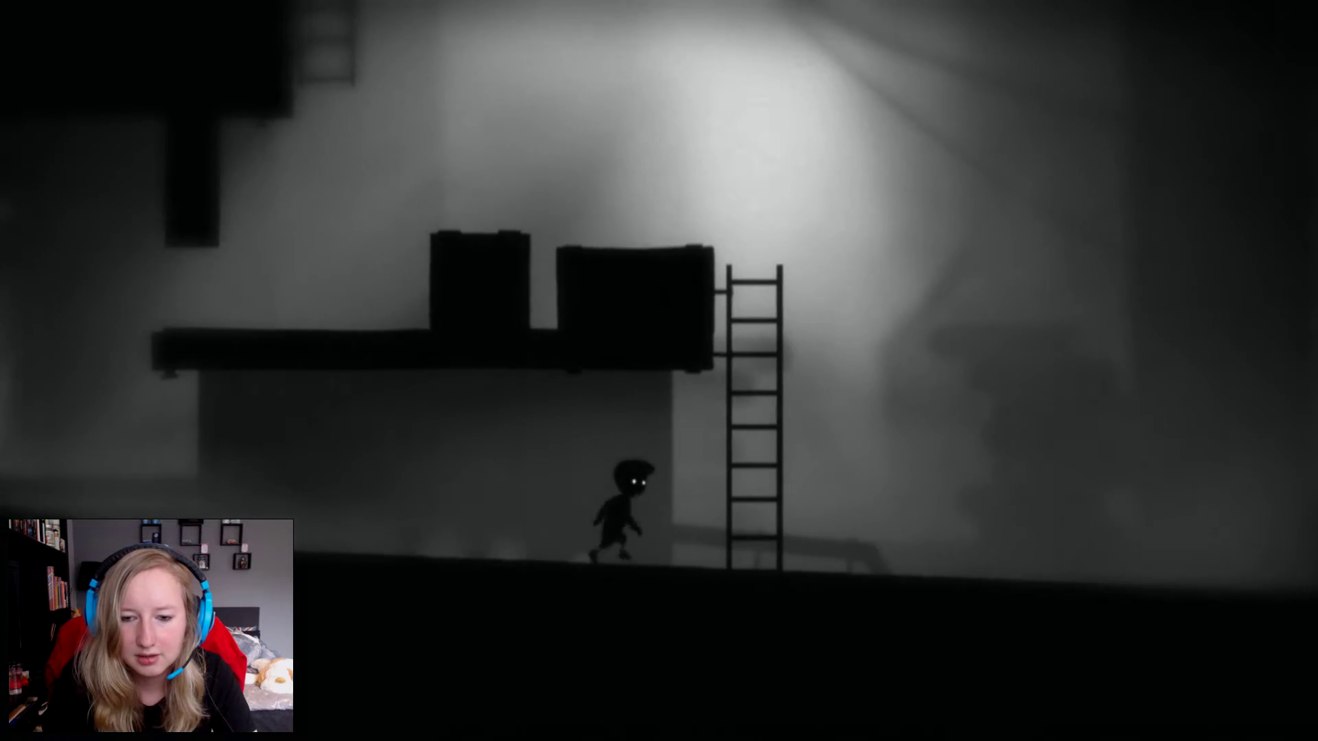
{"action": "key", "text": "Up"}
{"action": "key", "text": "Left"}
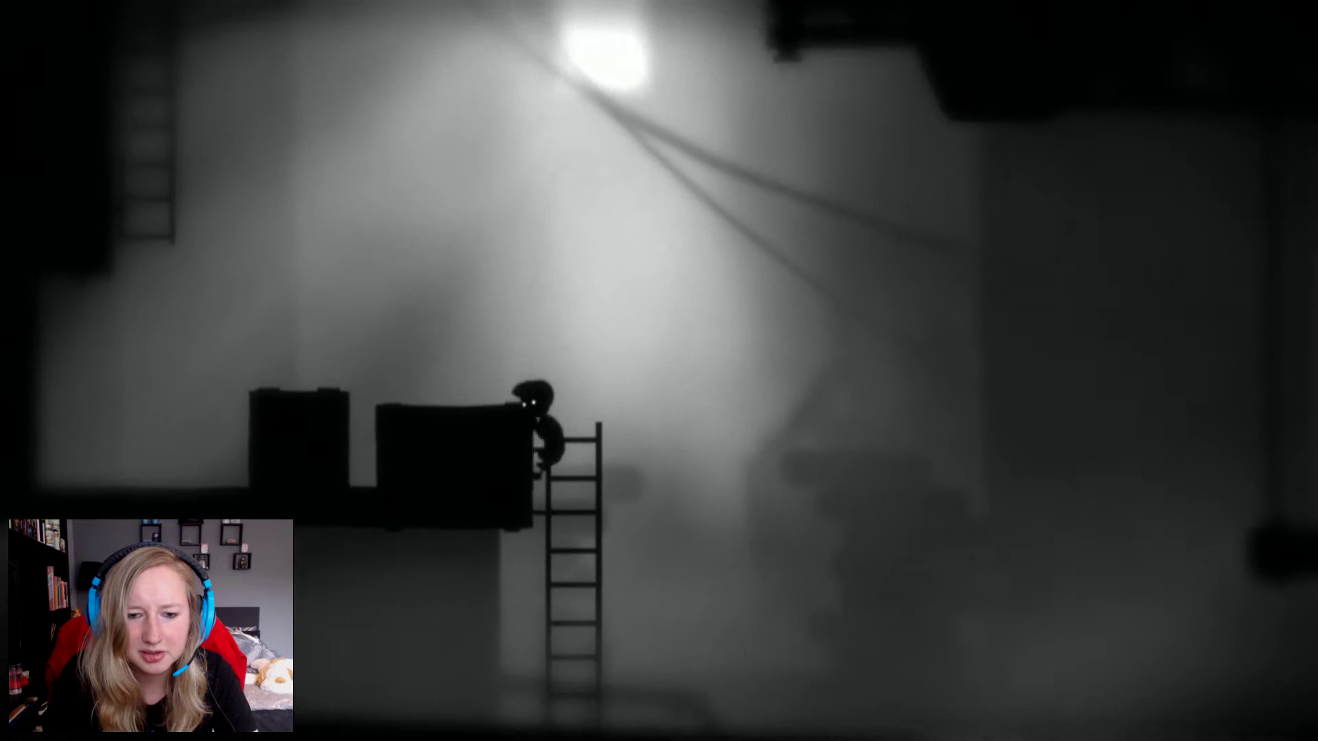
{"action": "key", "text": "Up"}
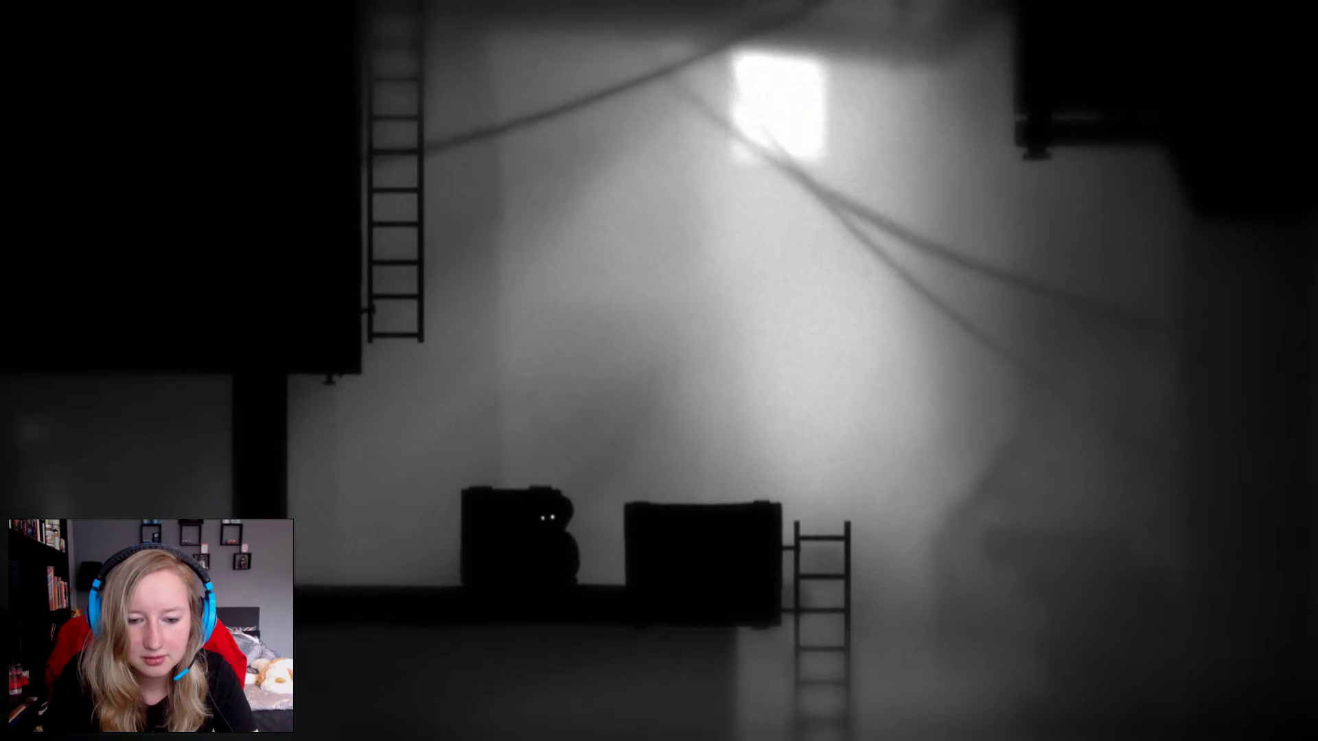
Push the left box off the ledge, then climb back down the ladder to the fallen box.
{"action": "key", "text": "Left"}
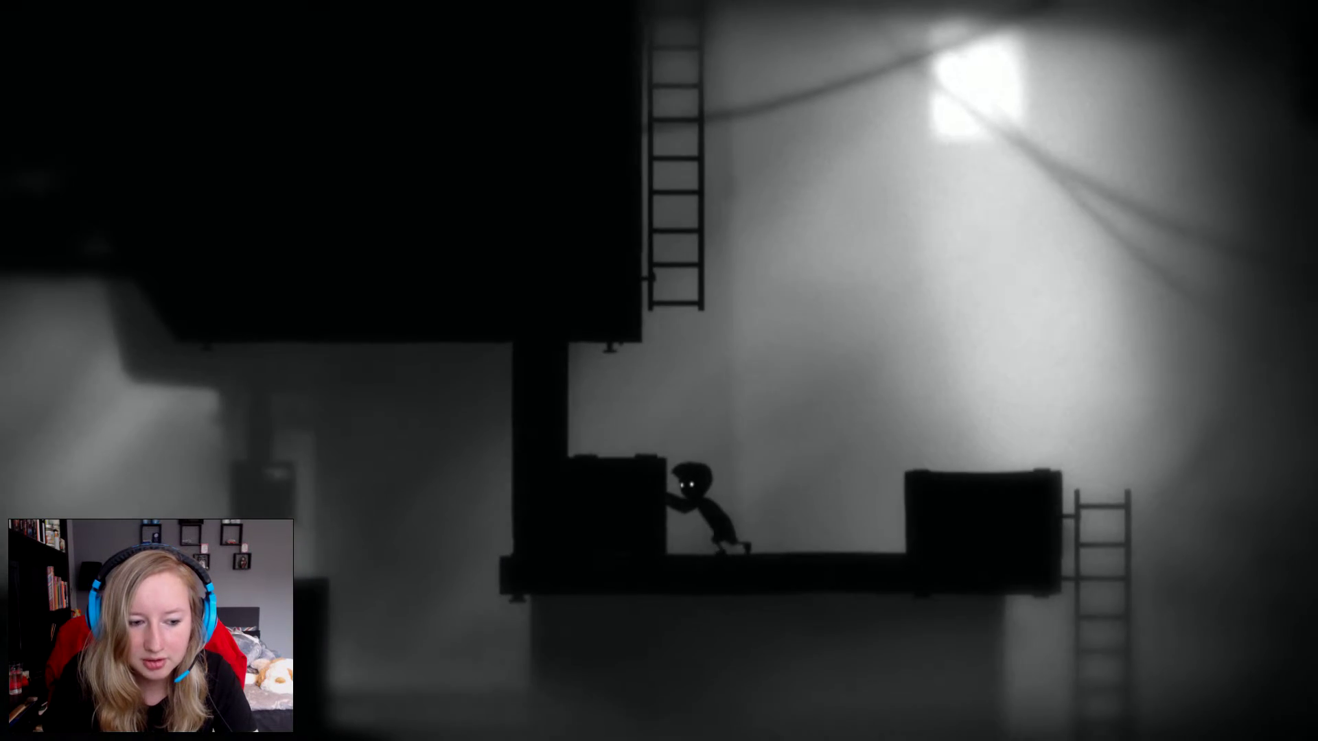
{"action": "key", "text": "Left"}
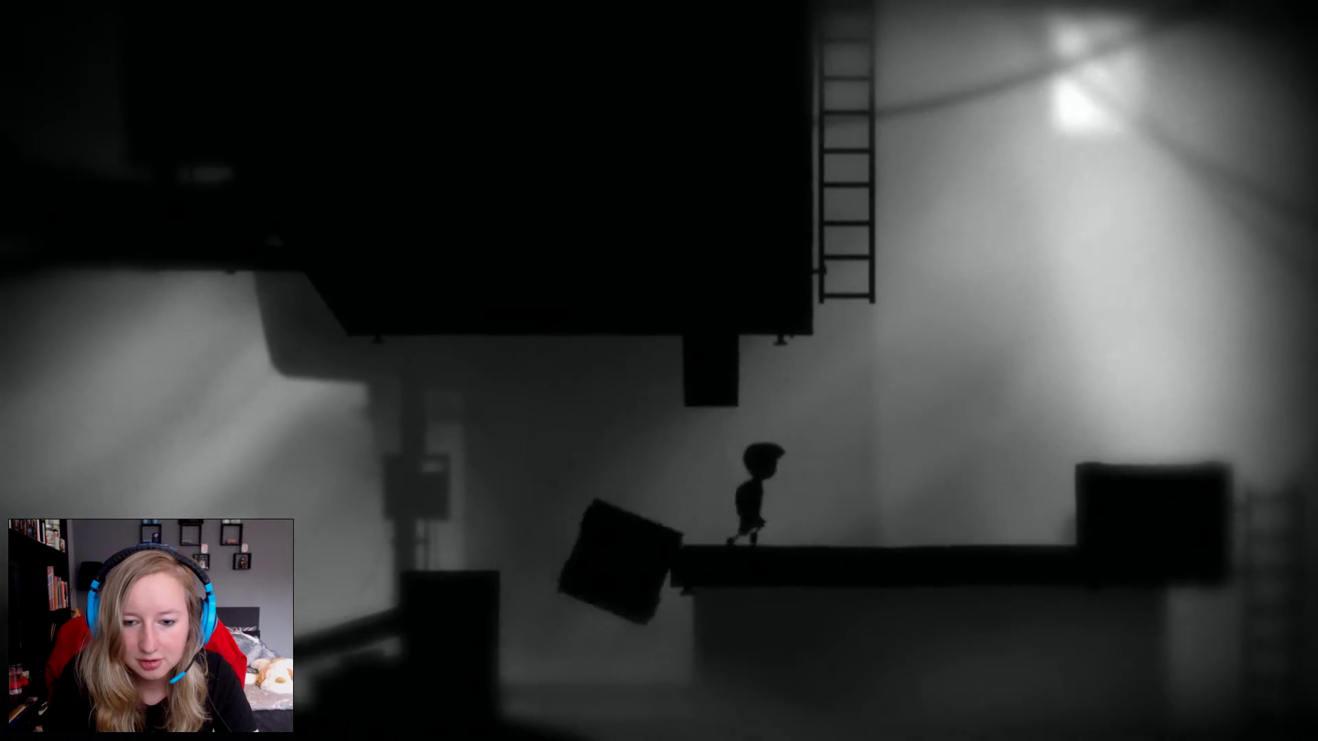
{"action": "key", "text": "Right"}
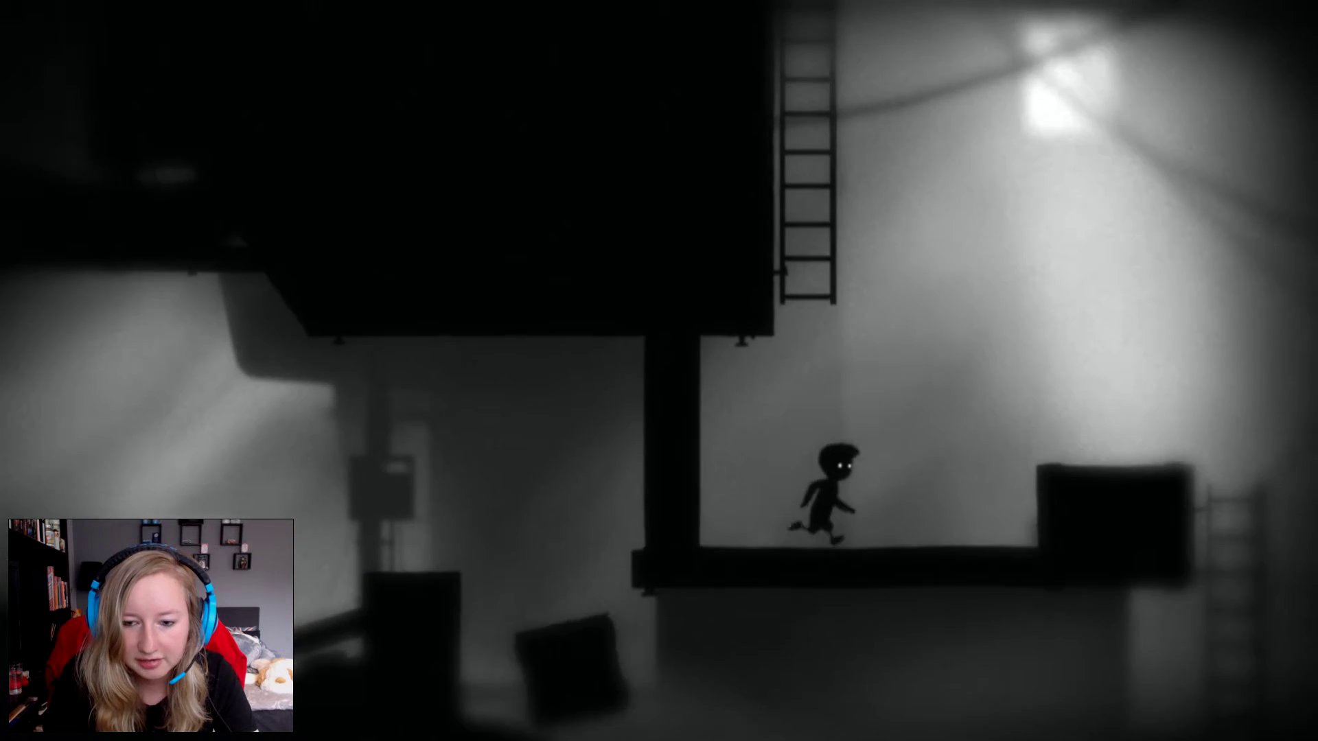
{"action": "key", "text": "Up"}
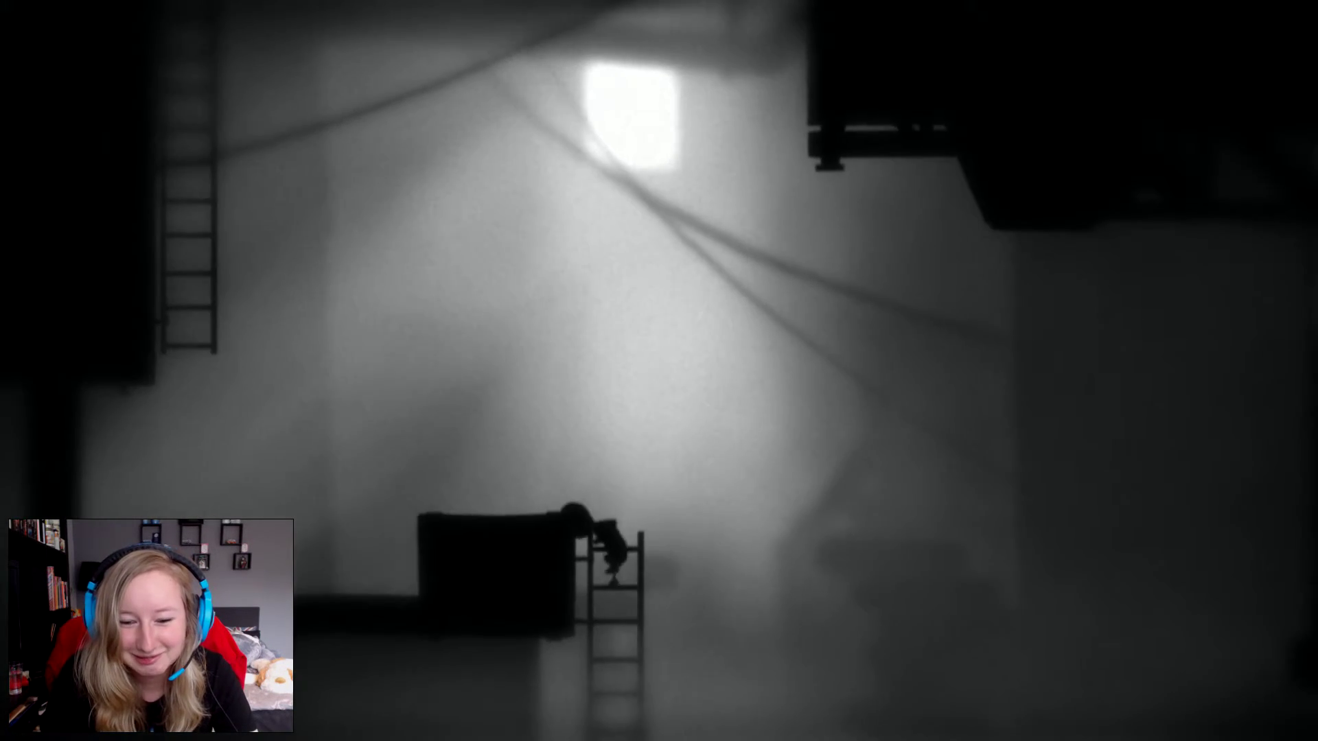
{"action": "key", "text": "Down"}
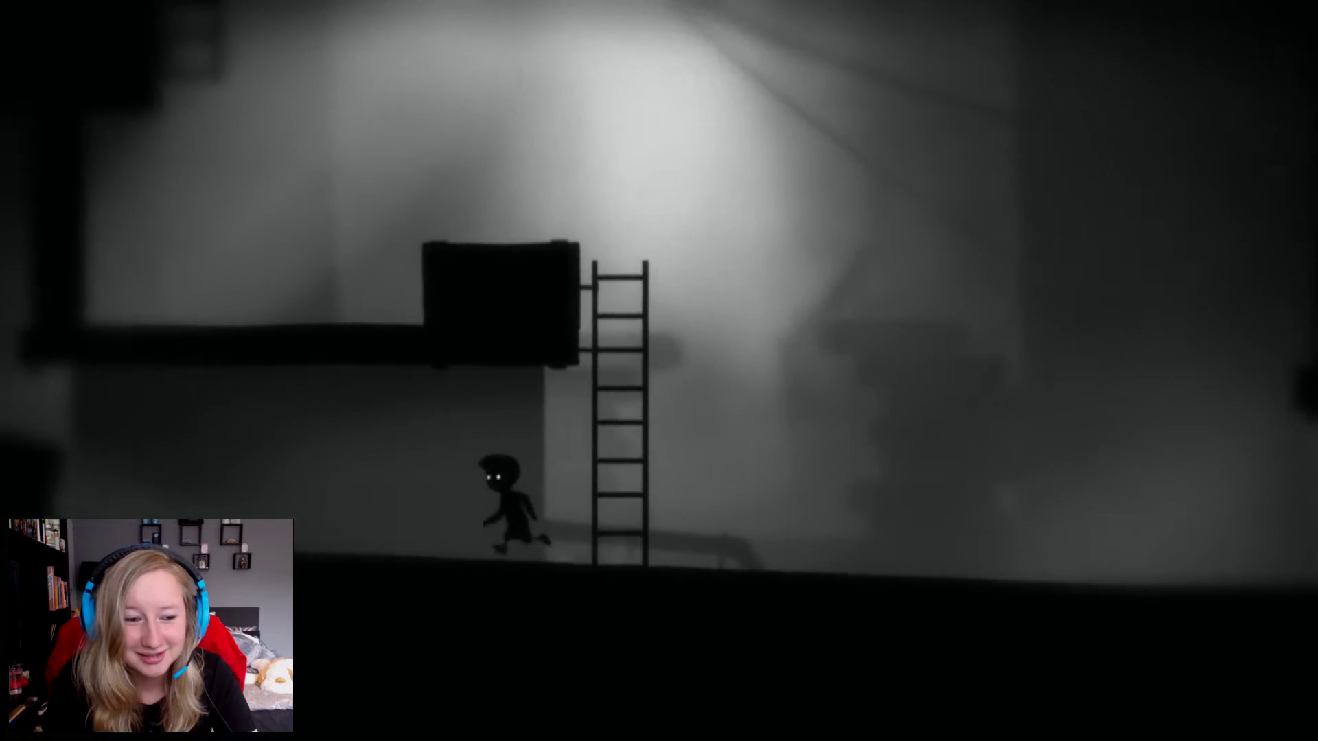
{"action": "key", "text": "Left"}
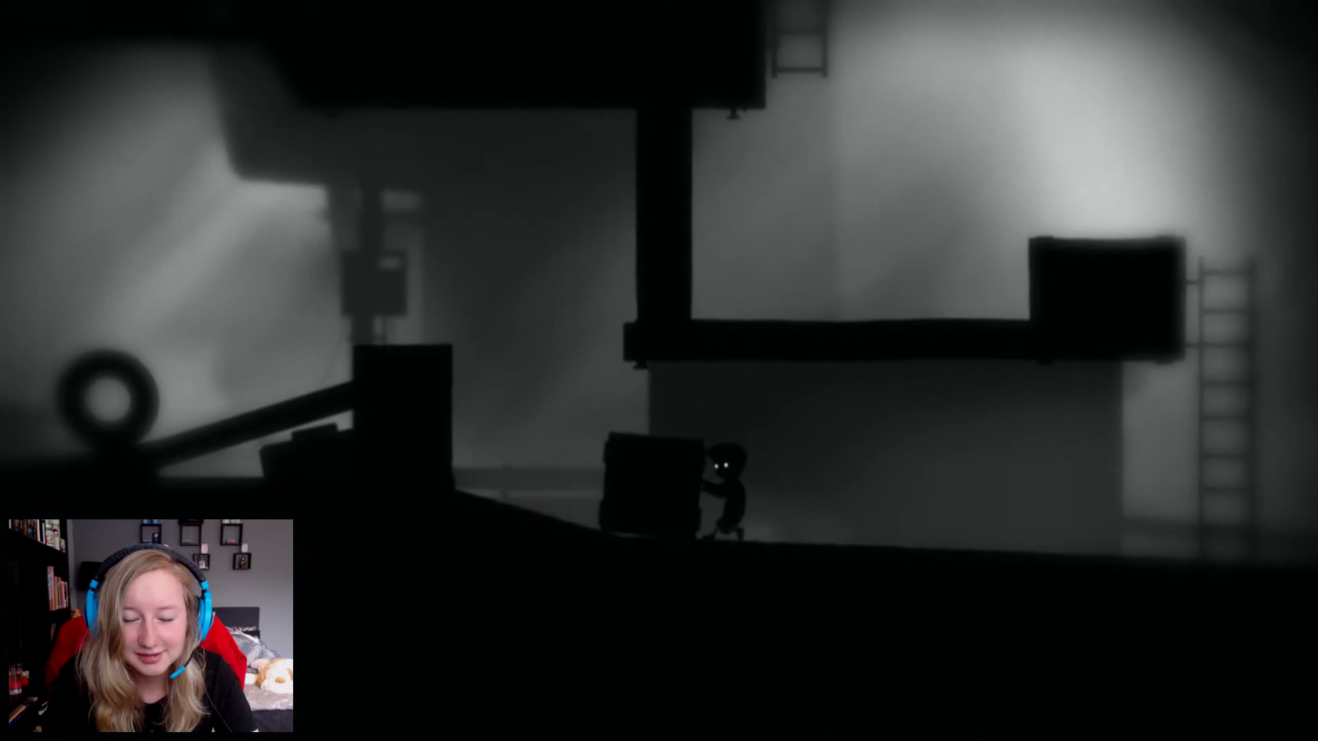
Drag the box right past the ladder, push it under the hanging platform and stand on it.
{"action": "key", "text": "ctrl+Right"}
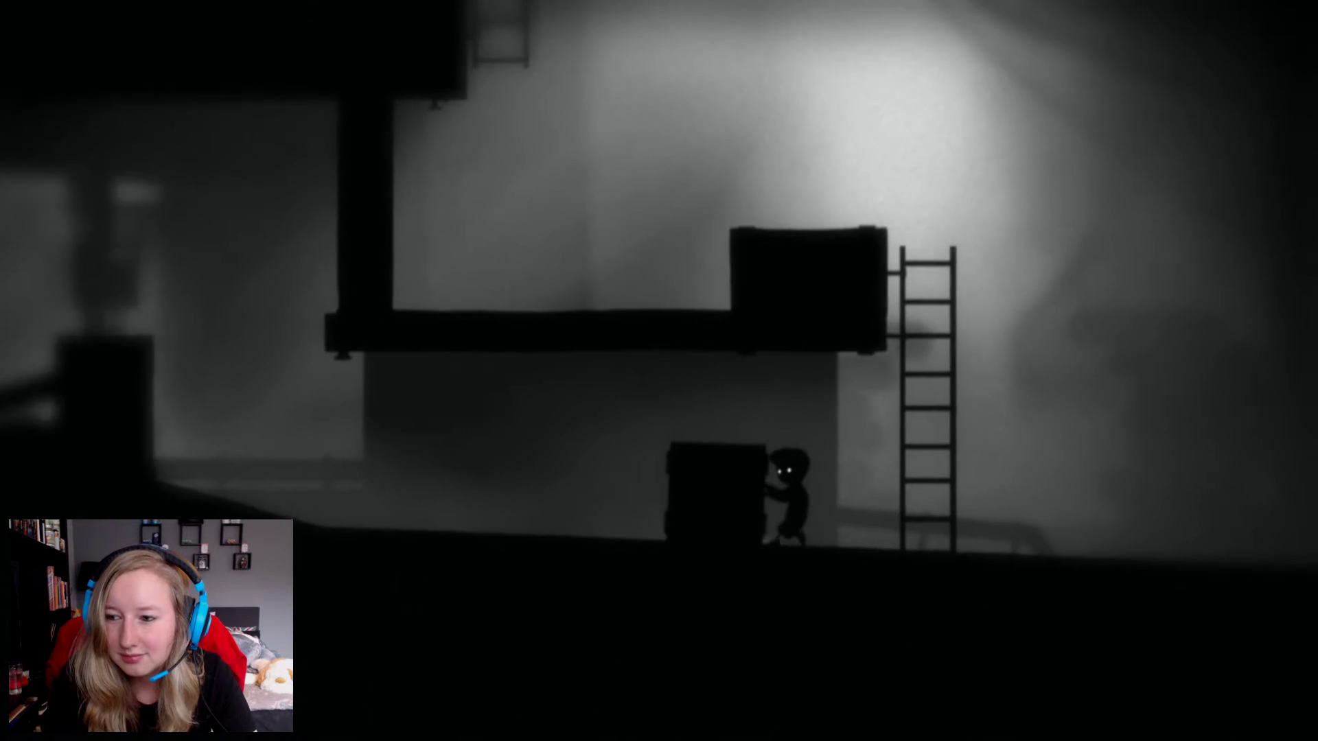
{"action": "key", "text": "ctrl+Right"}
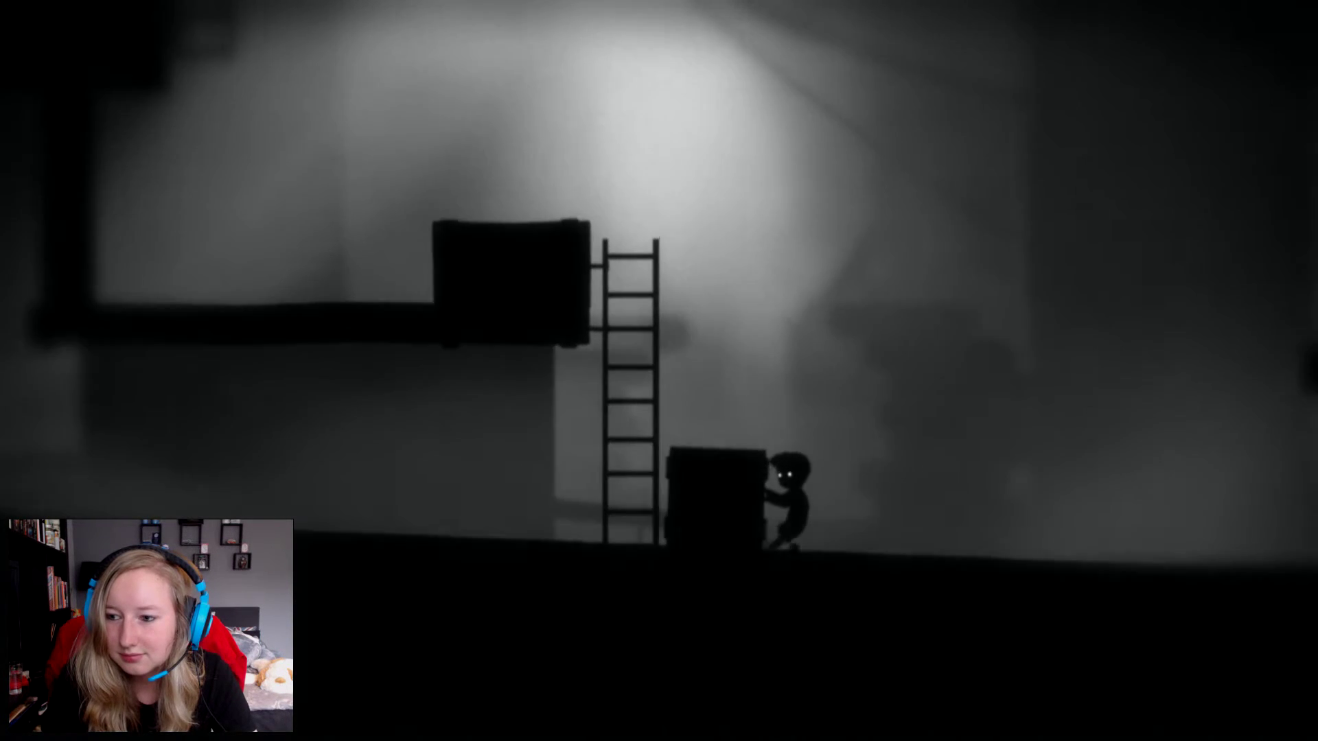
{"action": "key", "text": "ctrl+Right"}
{"action": "key", "text": "Up"}
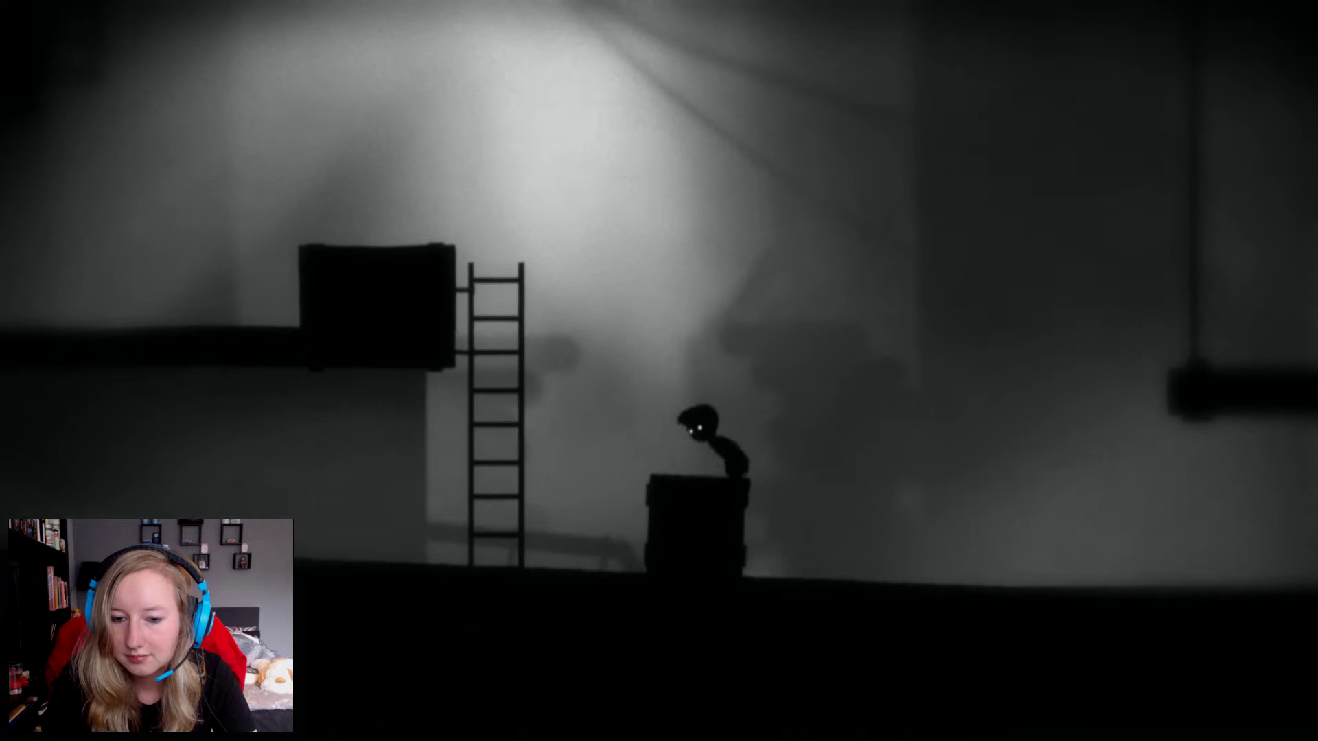
{"action": "key", "text": "Left"}
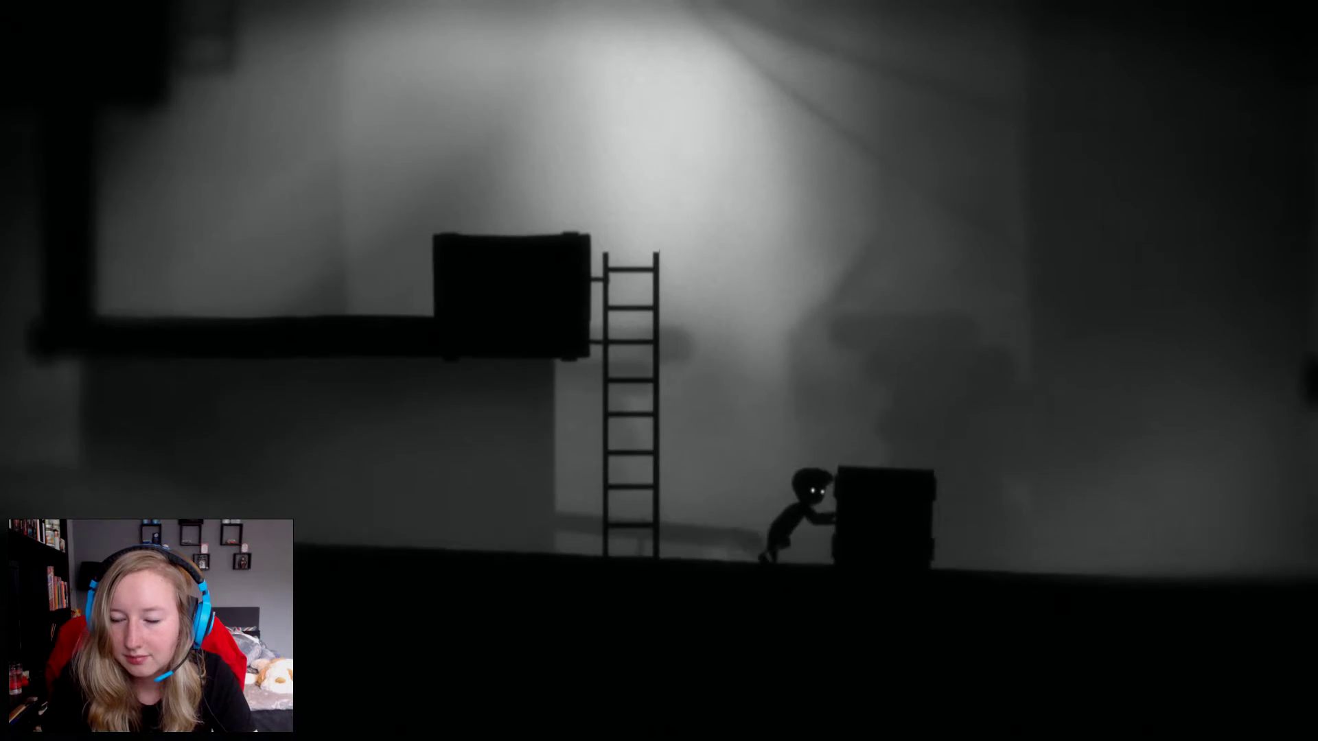
{"action": "key", "text": "Right"}
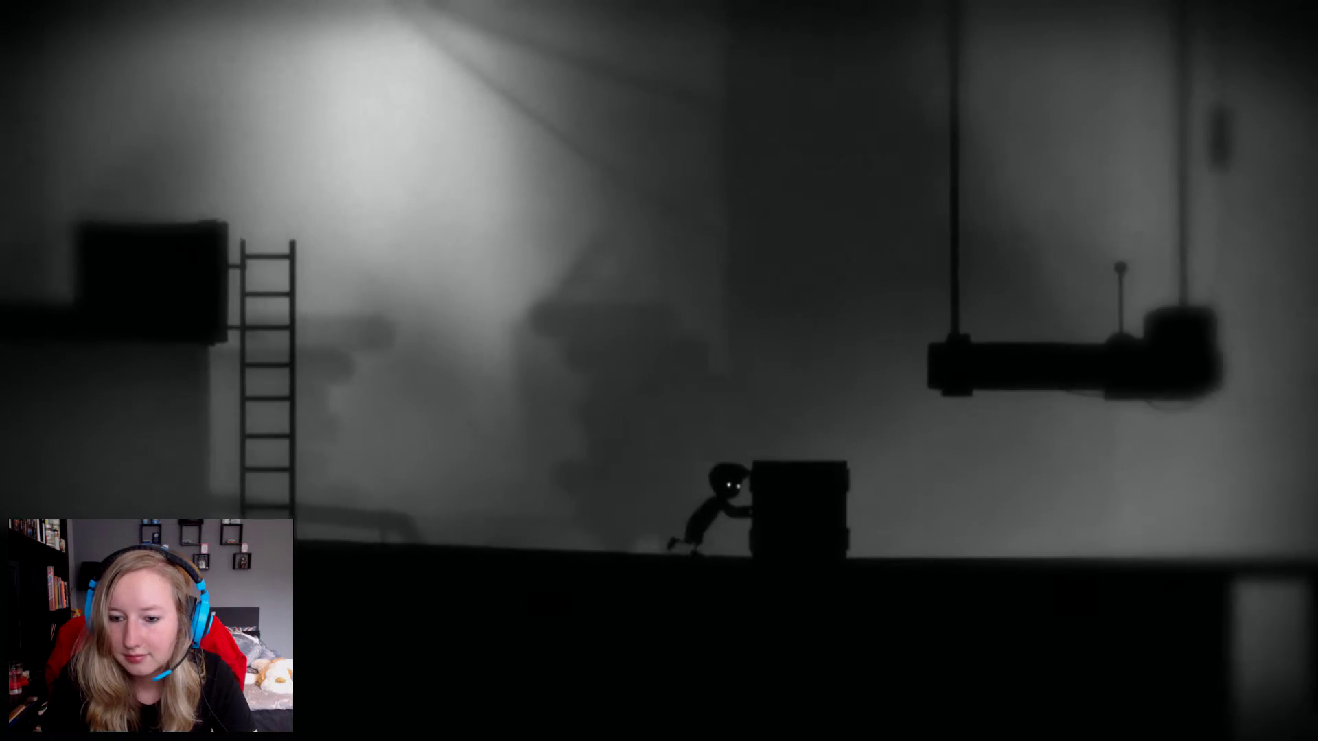
{"action": "key", "text": "Right"}
{"action": "key", "text": "Up"}
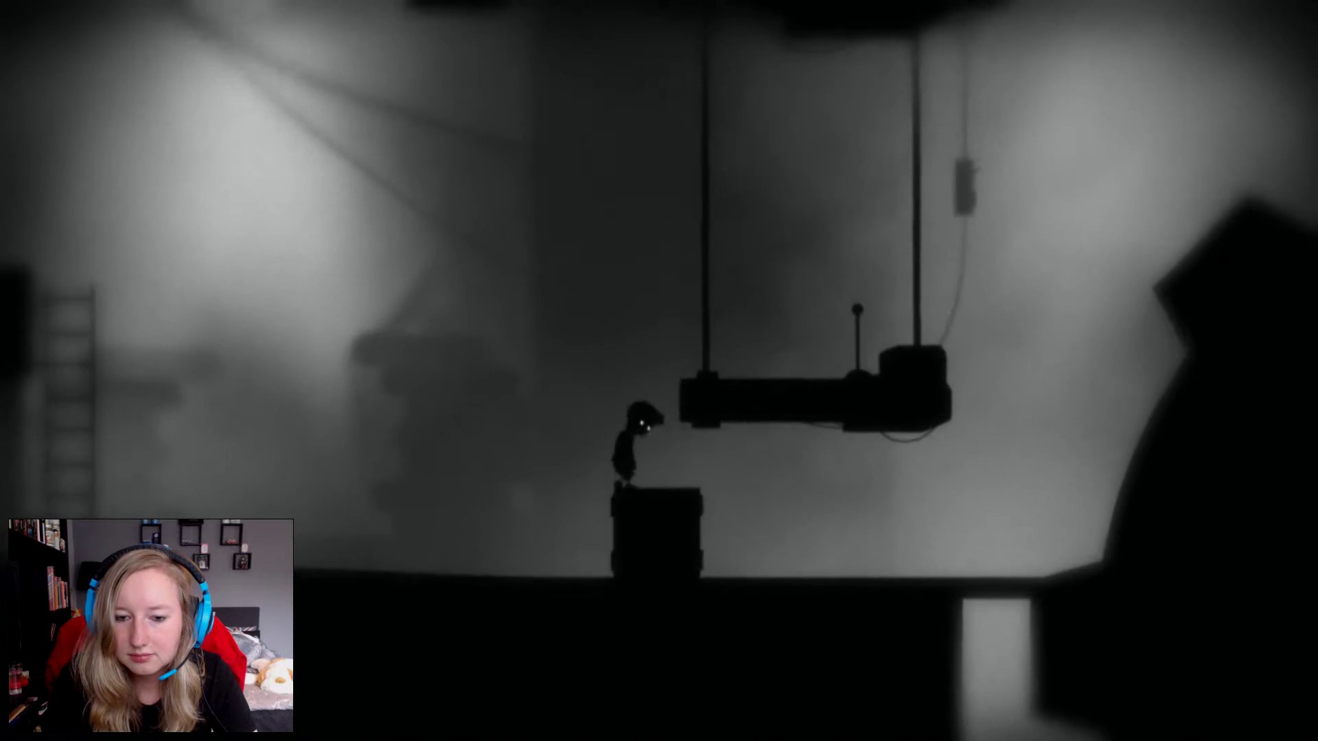
Jump onto the hanging platform, walk past the lever and drop onto the big gear.
{"action": "key", "text": "Right"}
{"action": "key", "text": "Up"}
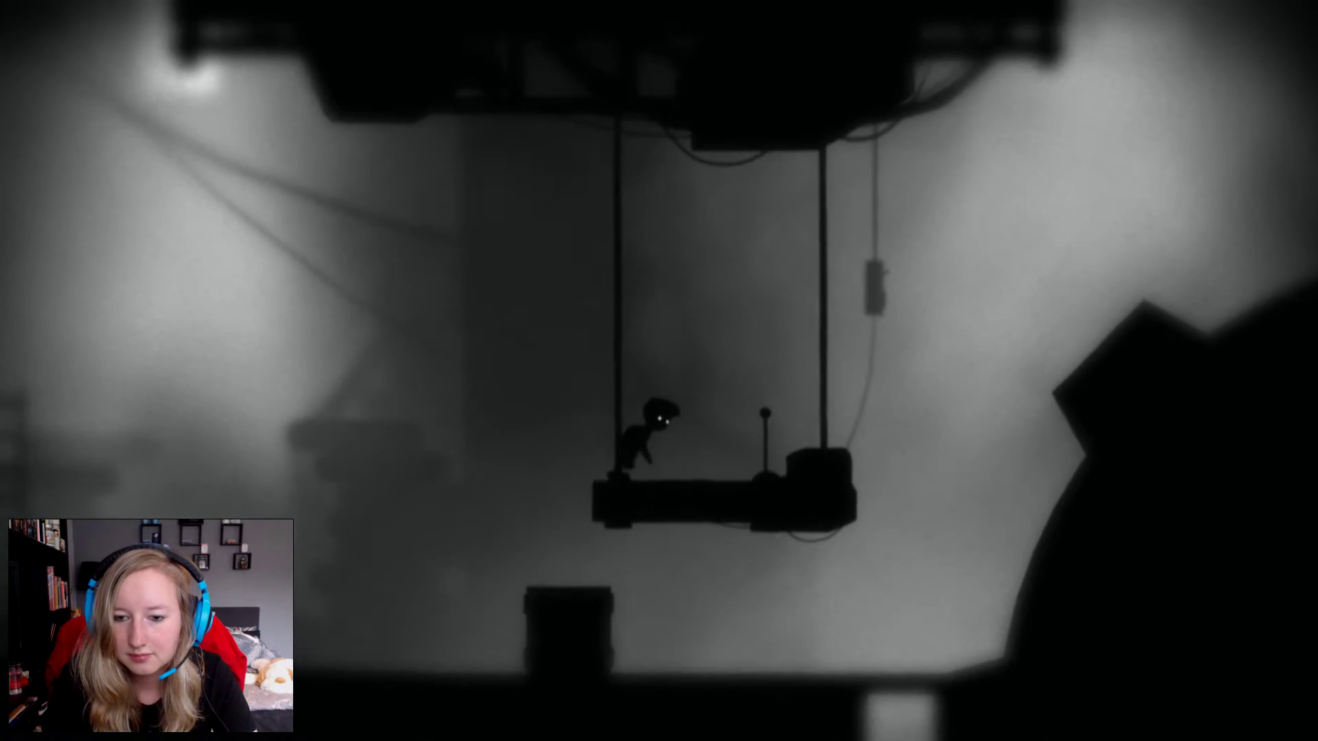
{"action": "key", "text": "Right"}
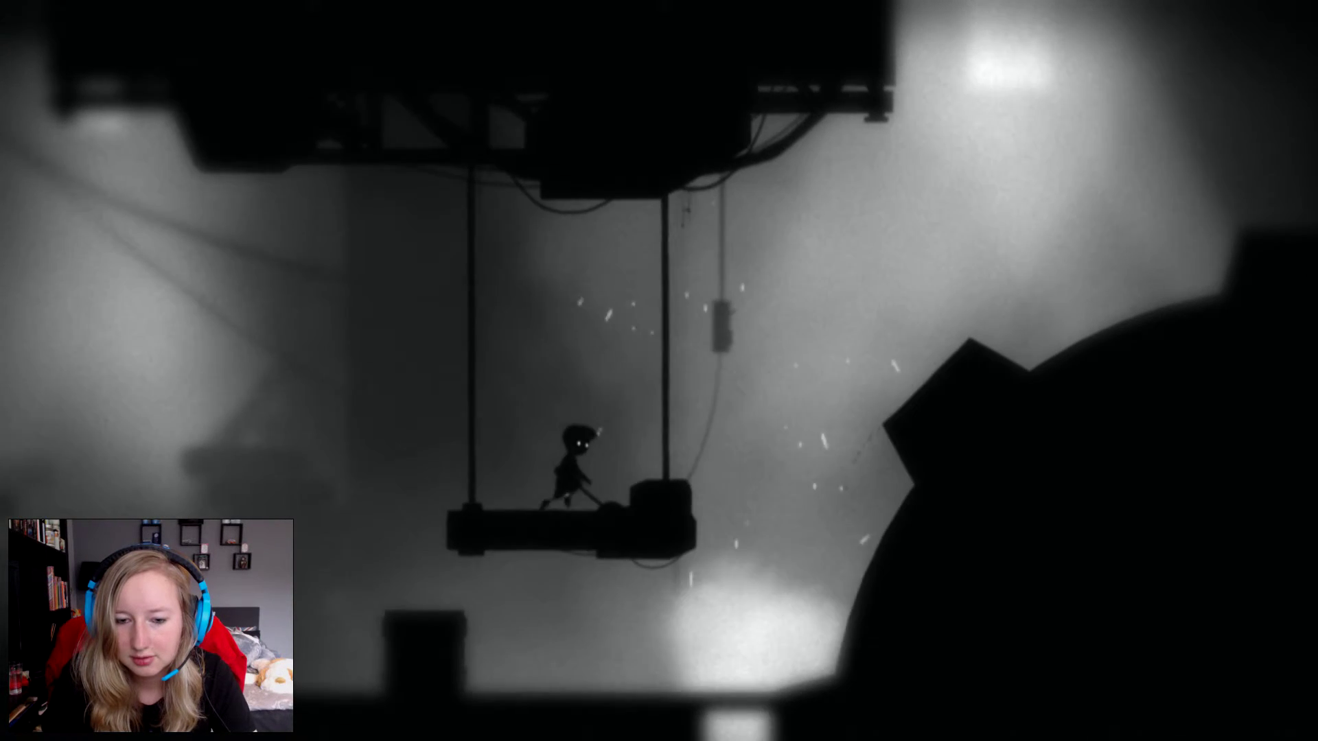
{"action": "key", "text": "Right"}
{"action": "key", "text": "Up"}
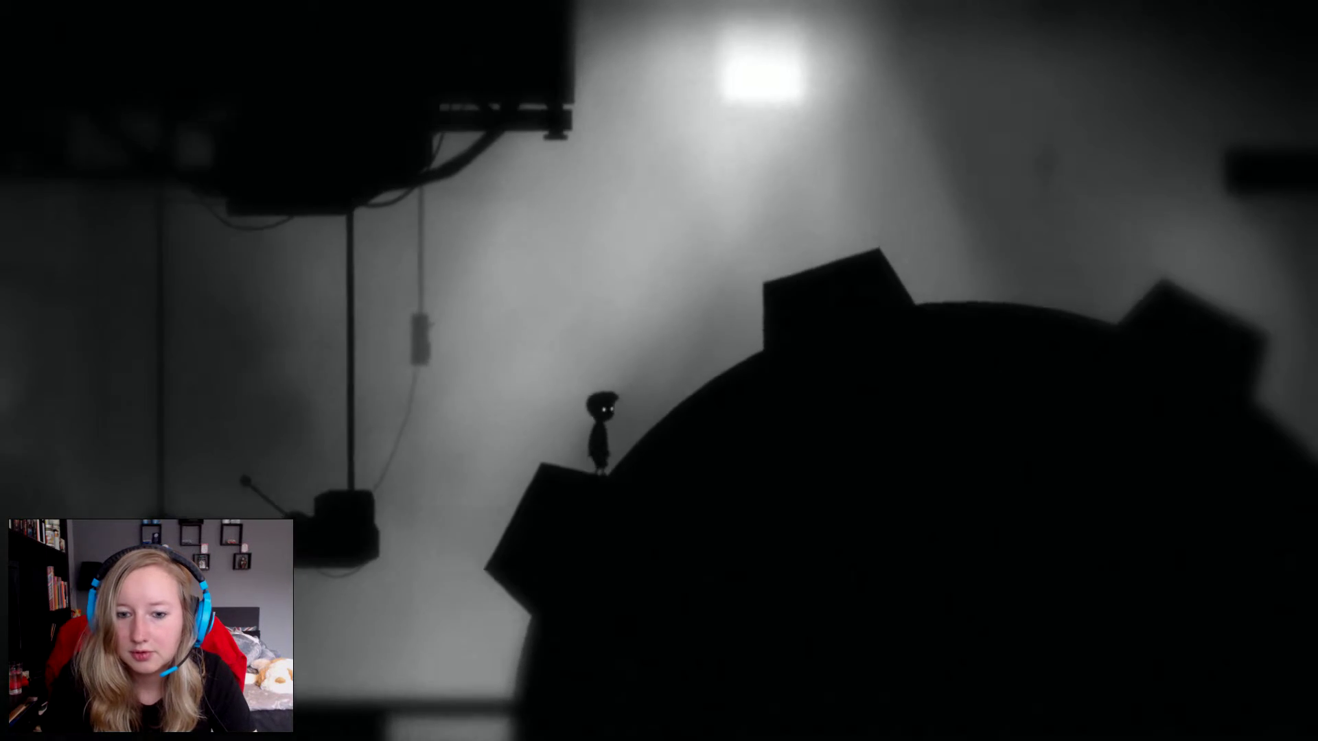
Cross the rotating gear and leap up onto the beam's left end.
{"action": "key", "text": "Right"}
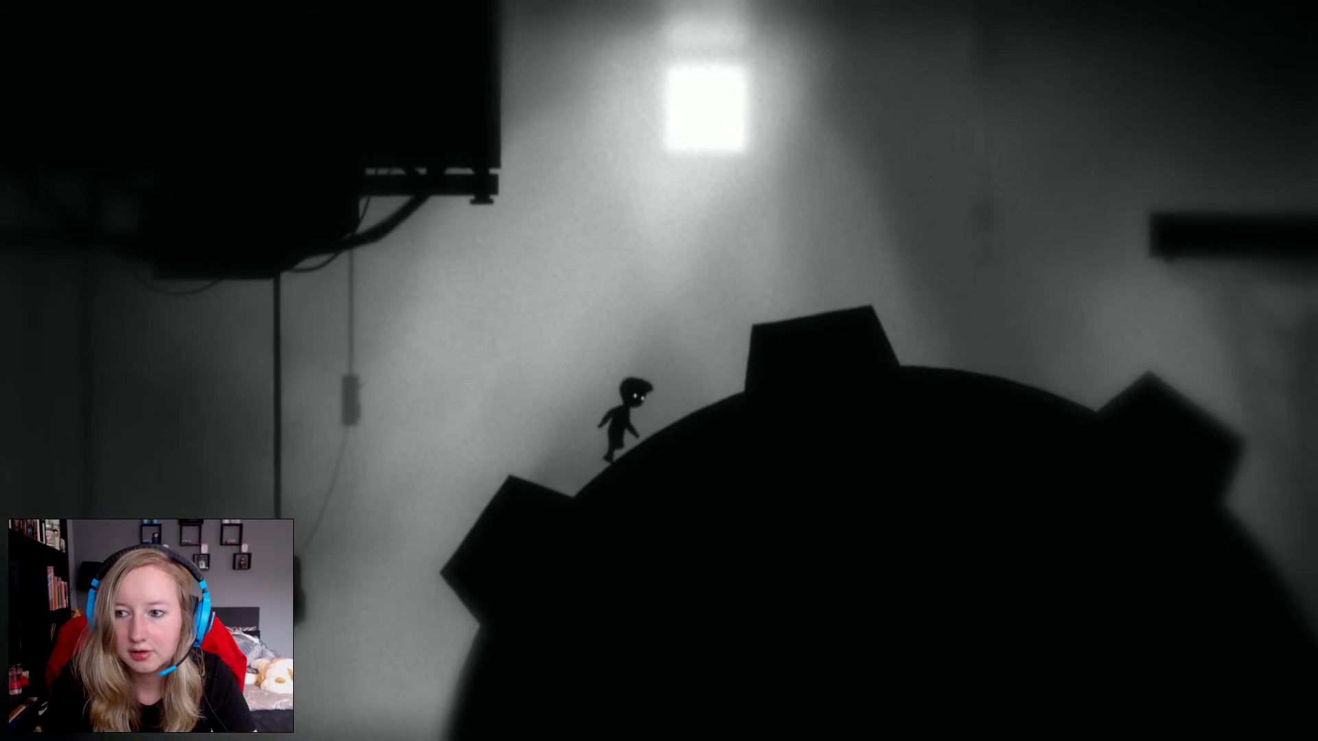
{"action": "key", "text": "Right"}
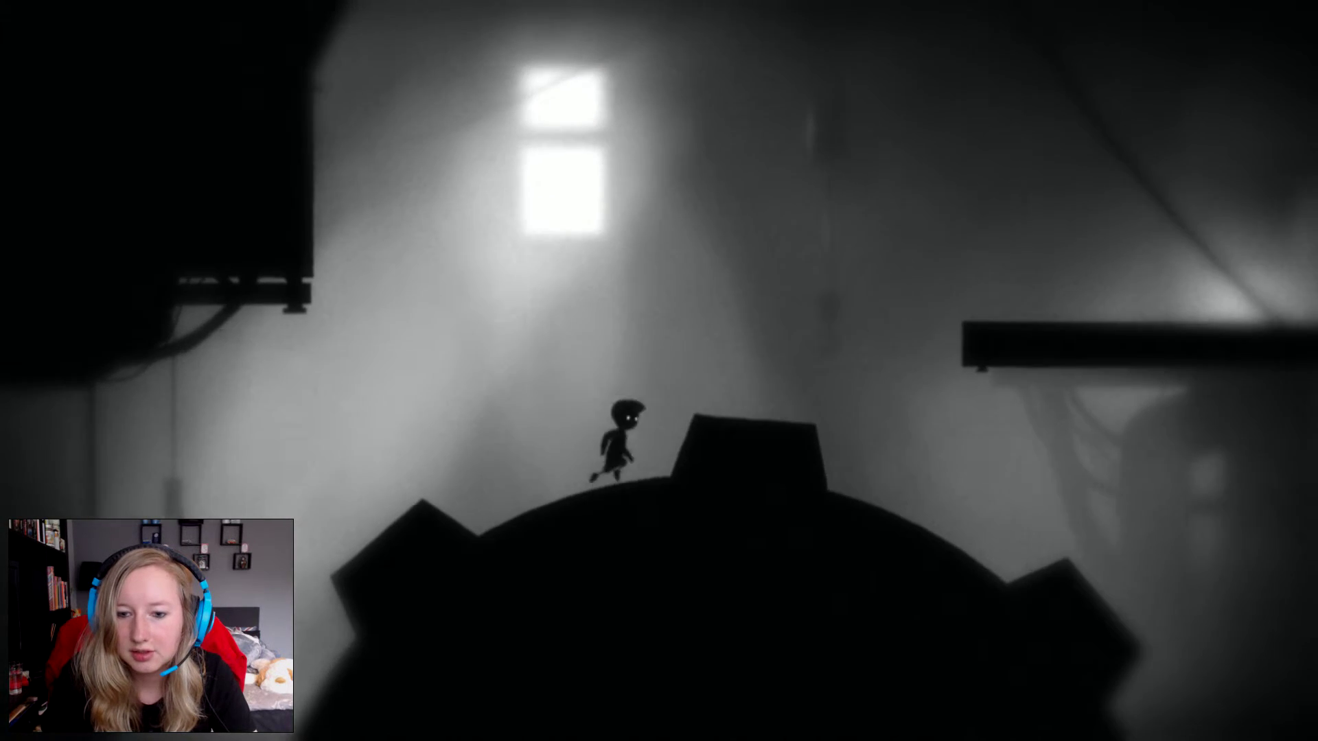
{"action": "key", "text": "Right"}
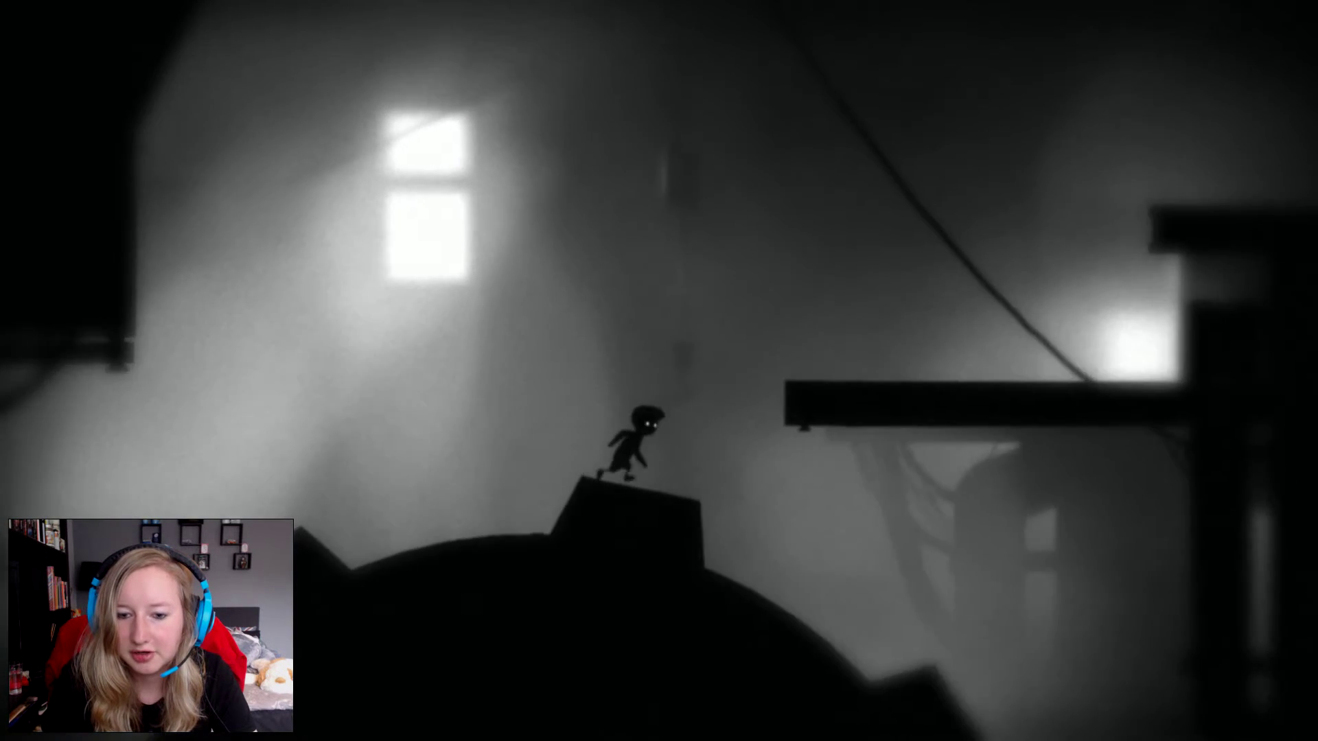
{"action": "key", "text": "Up"}
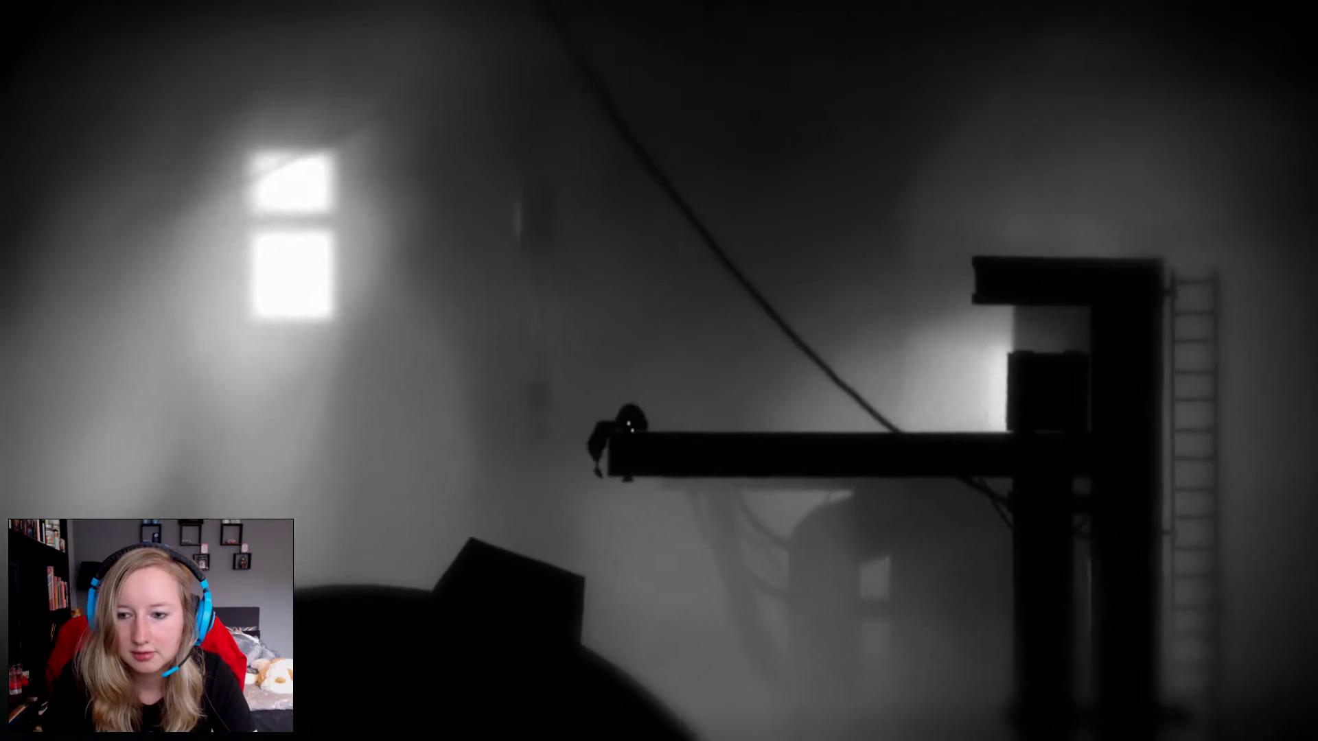
{"action": "key", "text": "Up"}
{"action": "key", "text": "Right"}
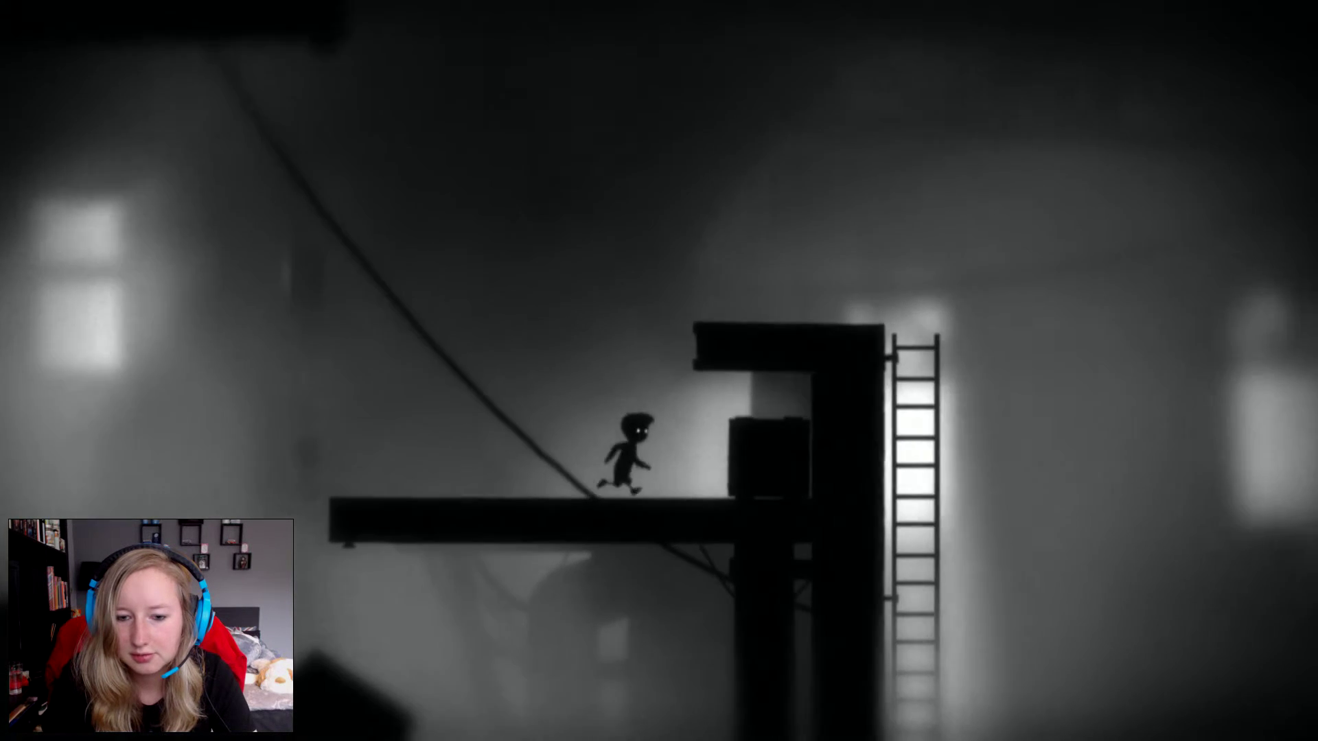
{"action": "key", "text": "Right"}
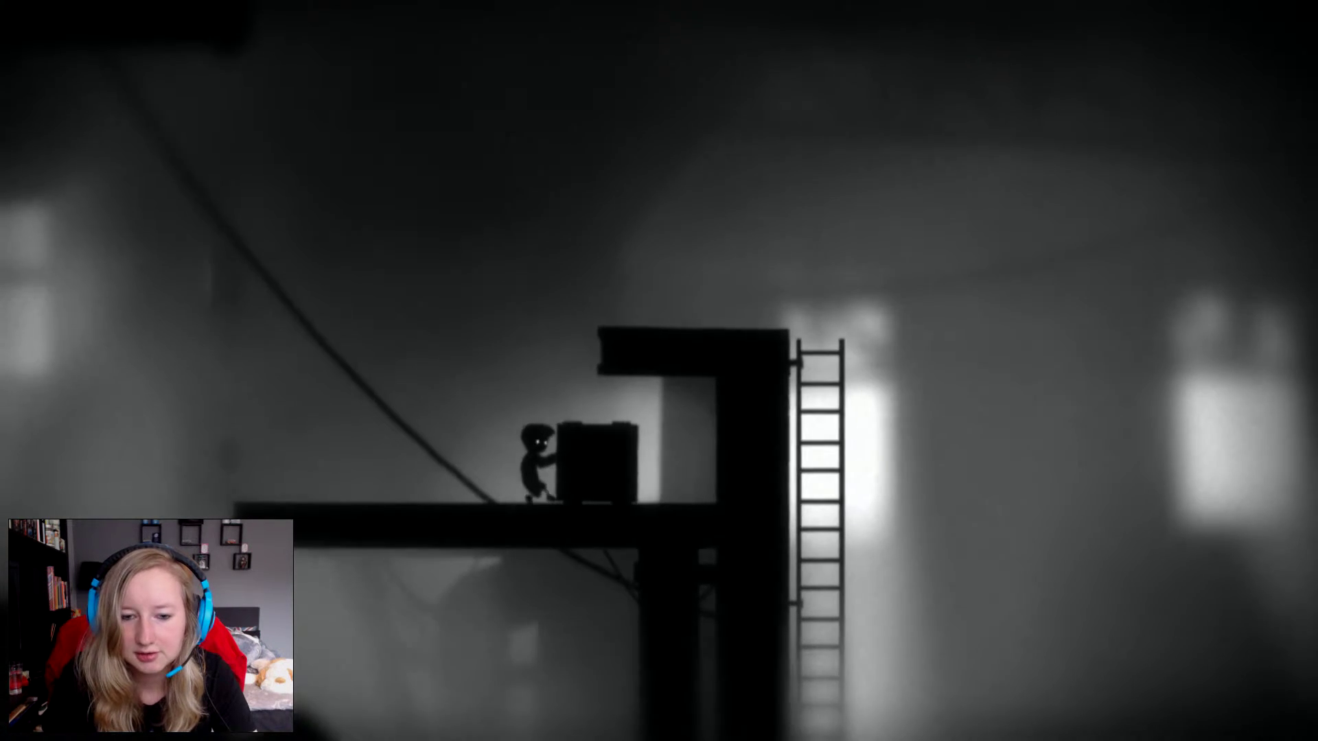
Shove the beam's box off its left end, then drop back down off the beam.
{"action": "key", "text": "ctrl+Left"}
{"action": "key", "text": "Up"}
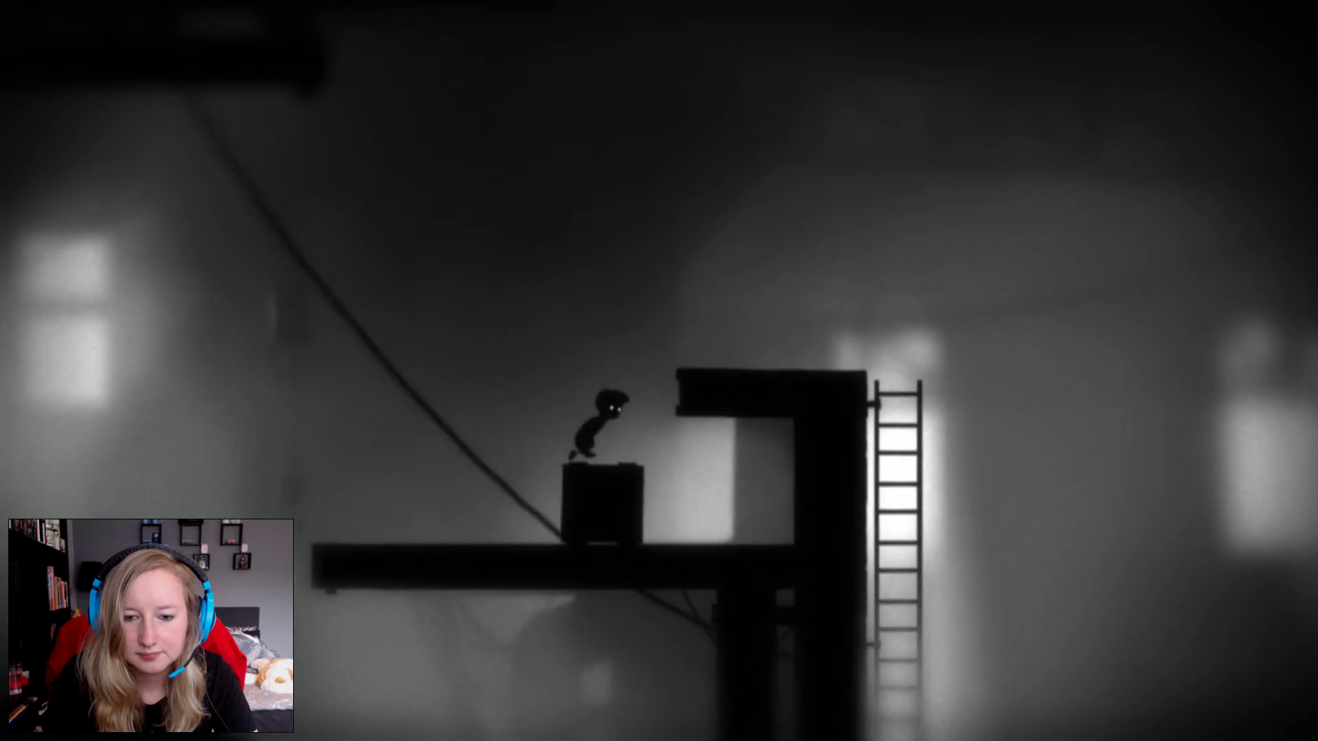
{"action": "key", "text": "Down"}
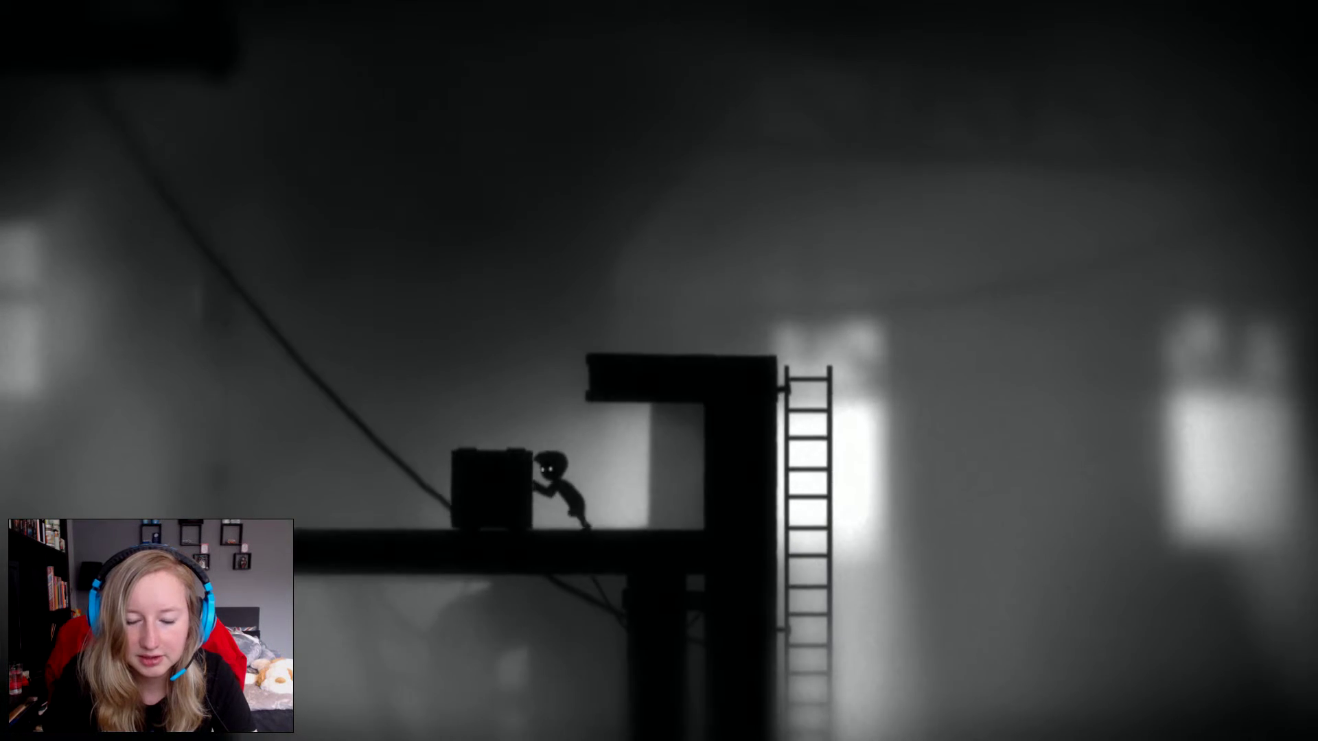
{"action": "key", "text": "Left"}
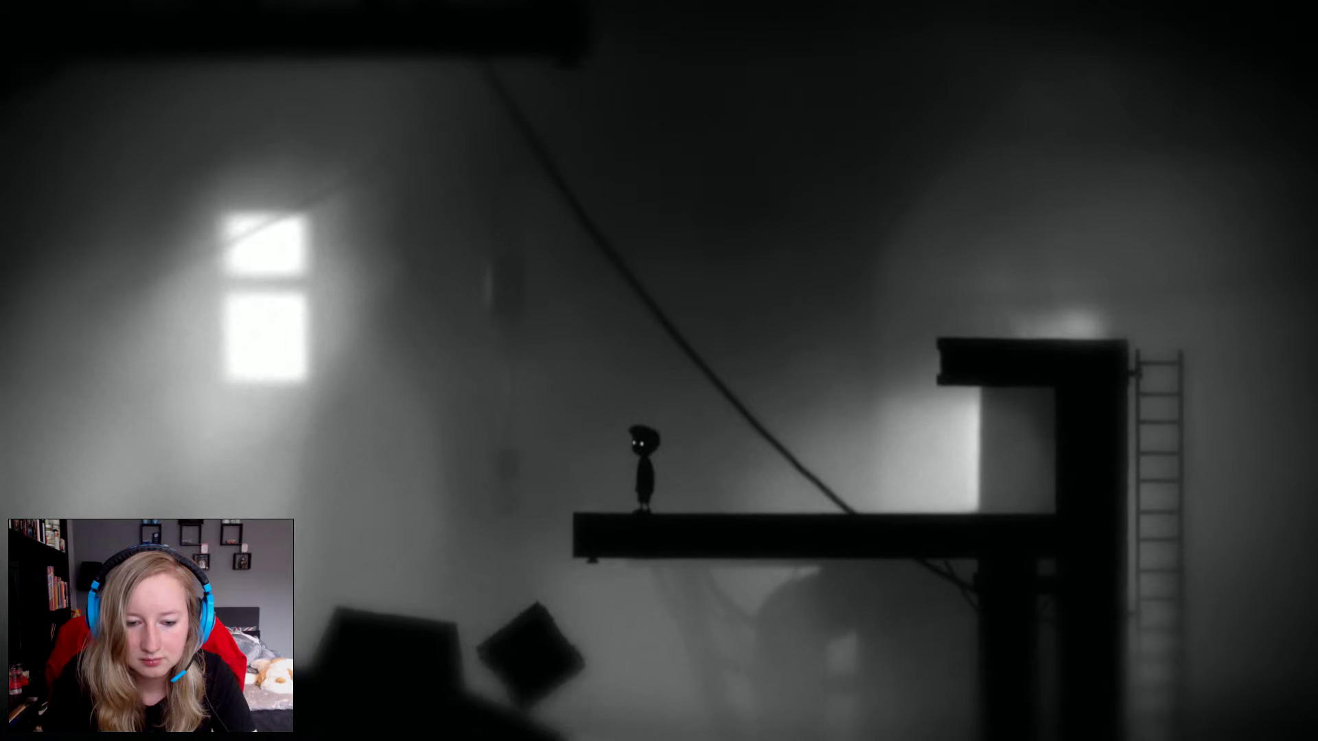
{"action": "key", "text": "Right"}
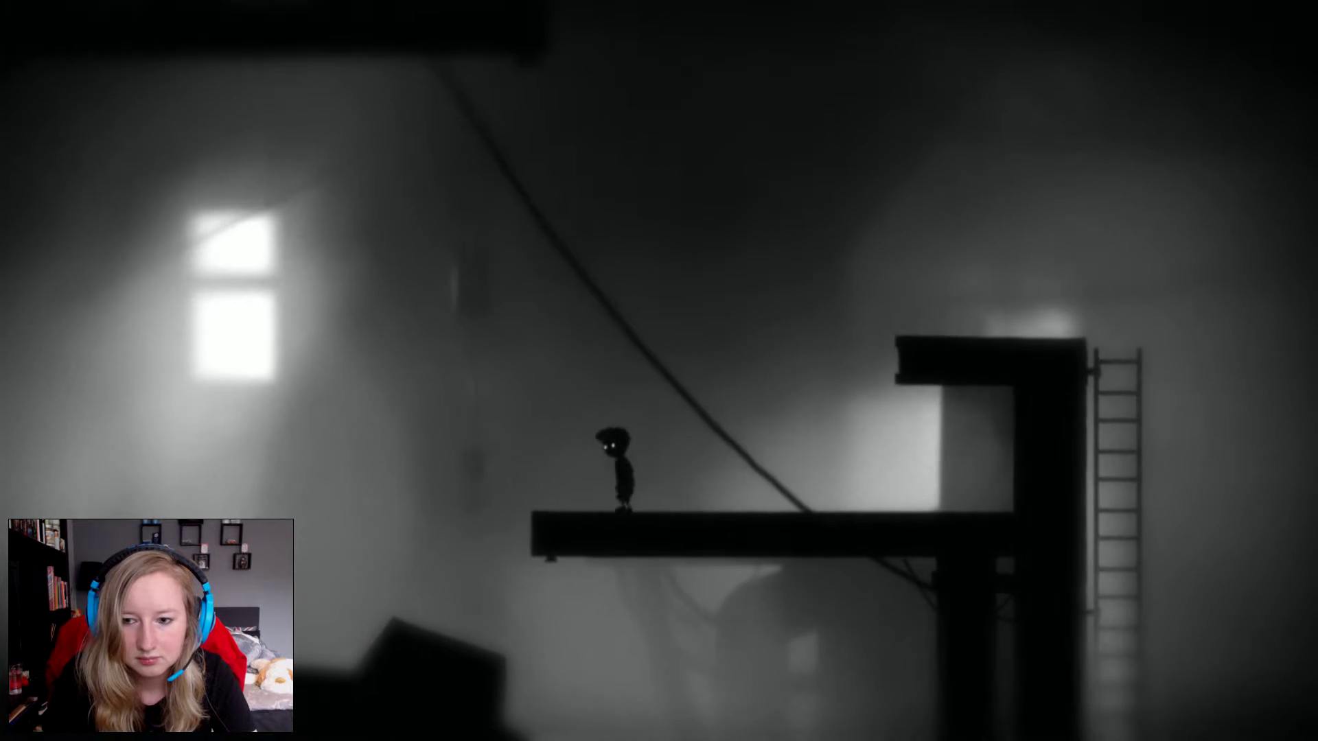
{"action": "key", "text": "Left"}
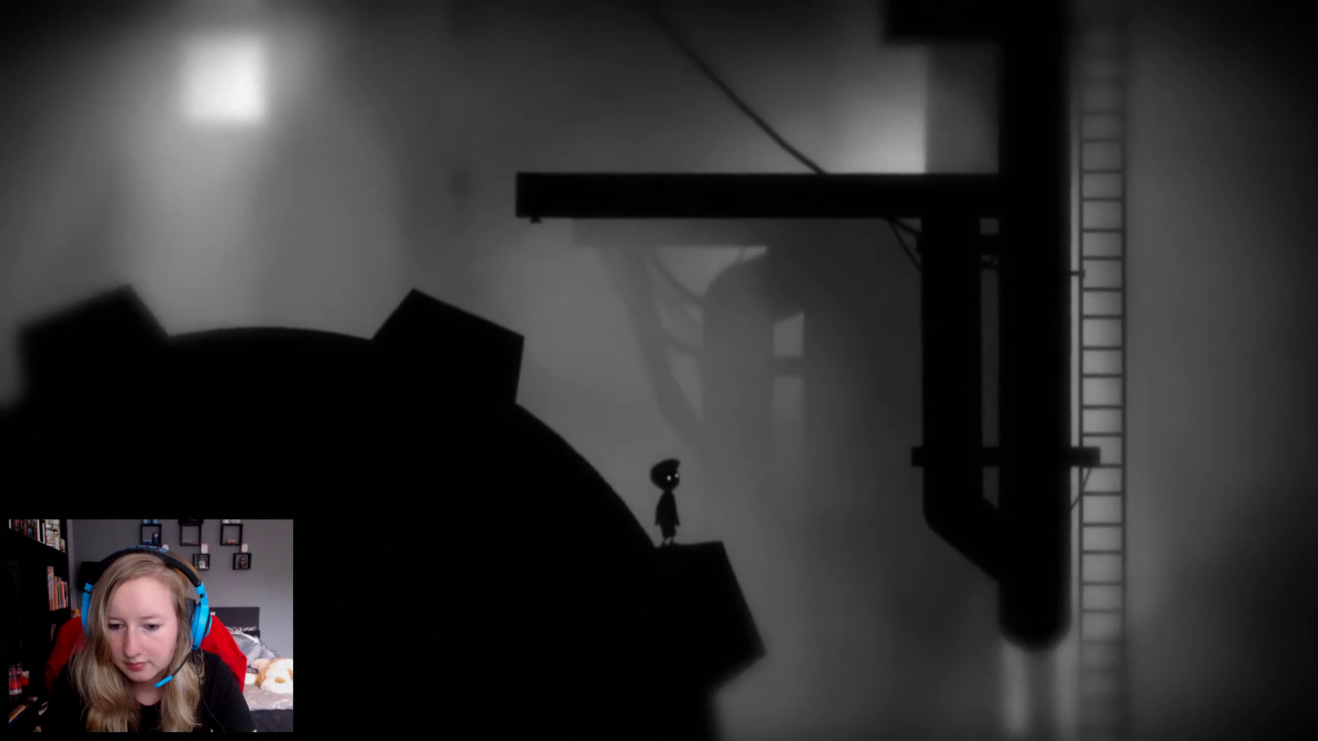
Drop to the floor and shift the box back and forth past the ladder.
{"action": "key", "text": "Up"}
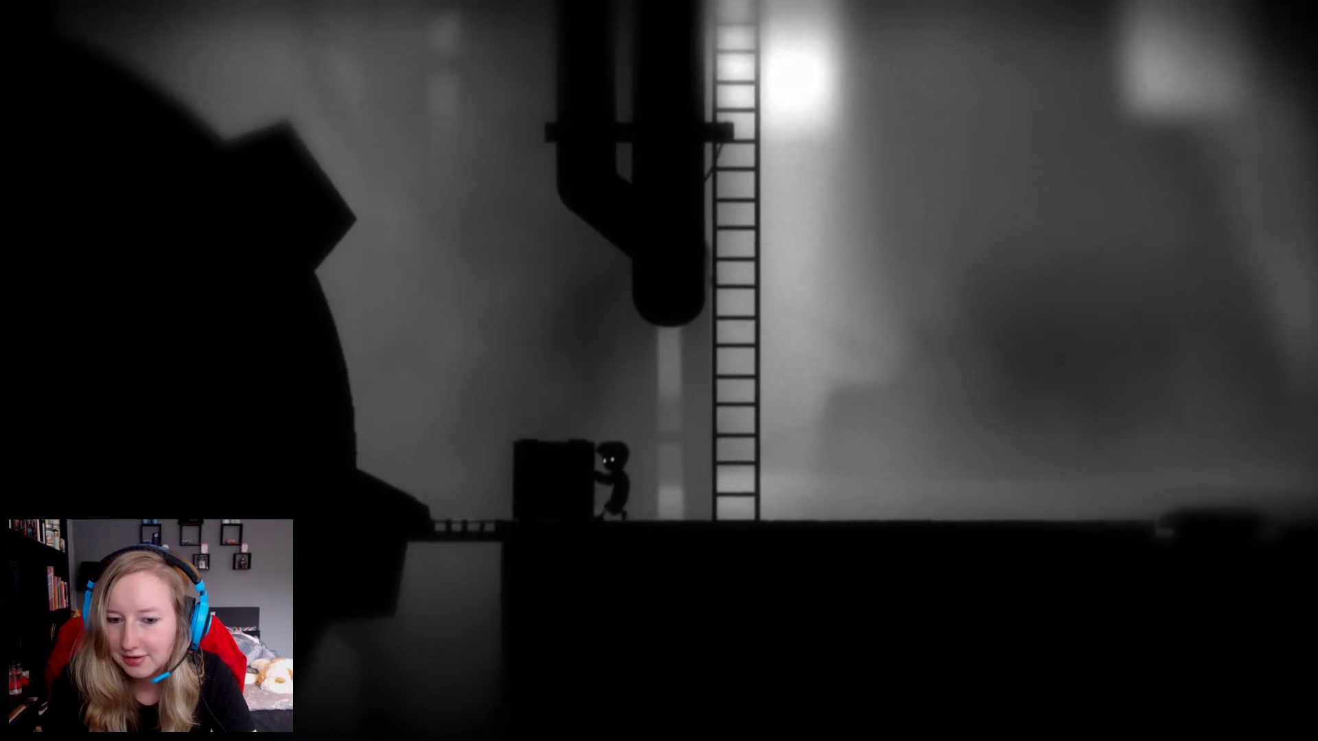
{"action": "key", "text": "Right"}
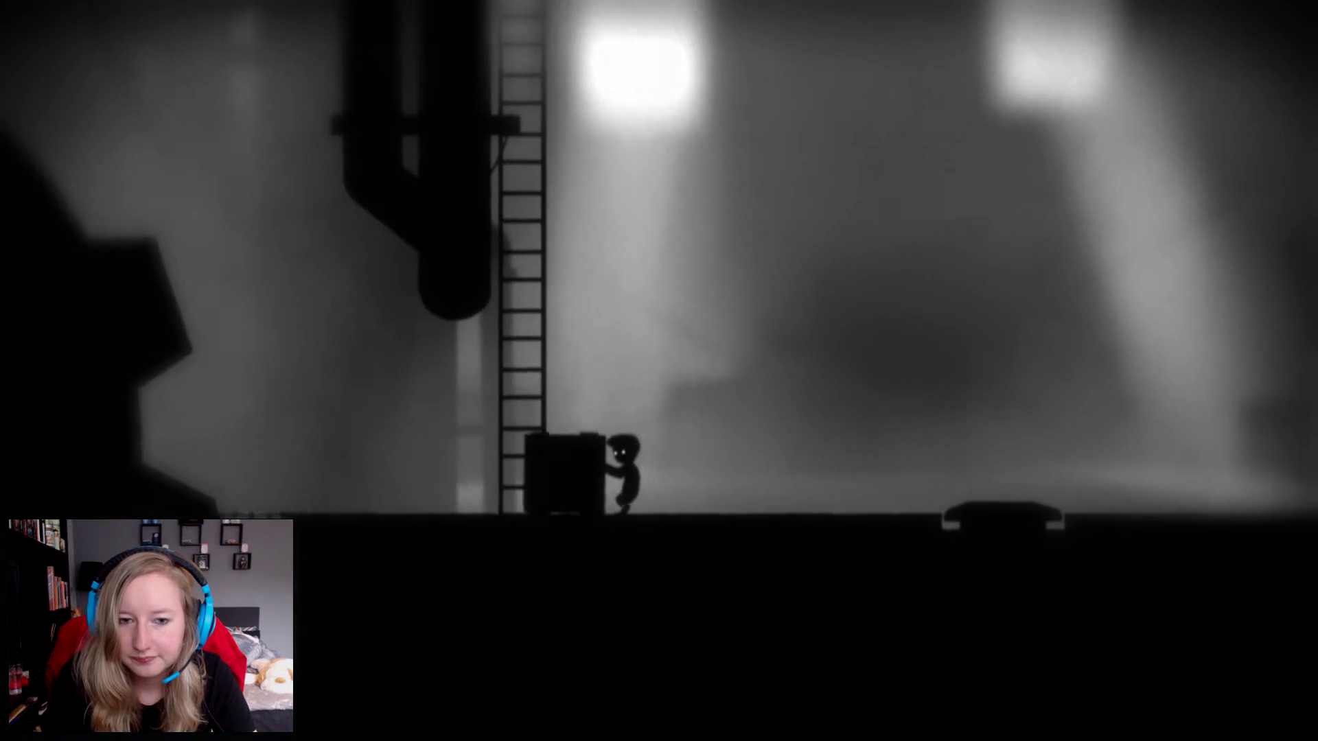
{"action": "key", "text": "Left"}
{"action": "key", "text": "Up"}
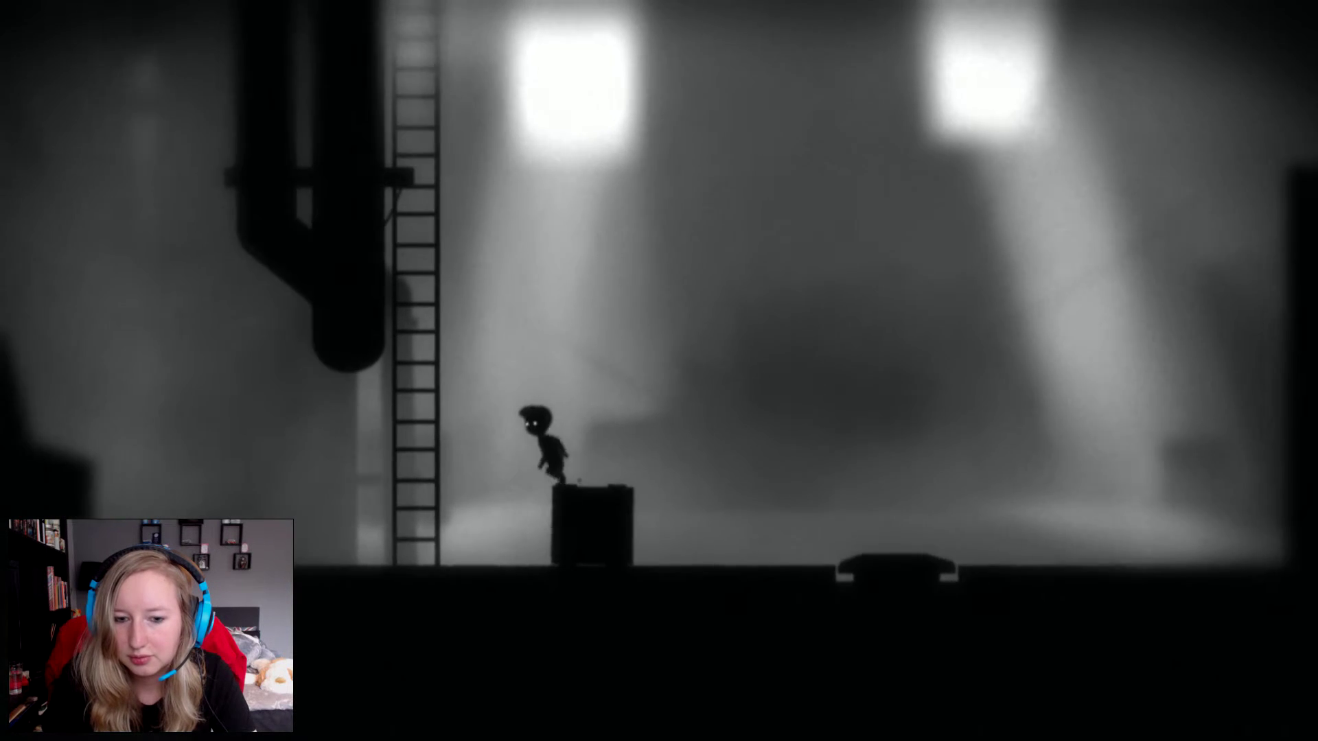
{"action": "key", "text": "Left"}
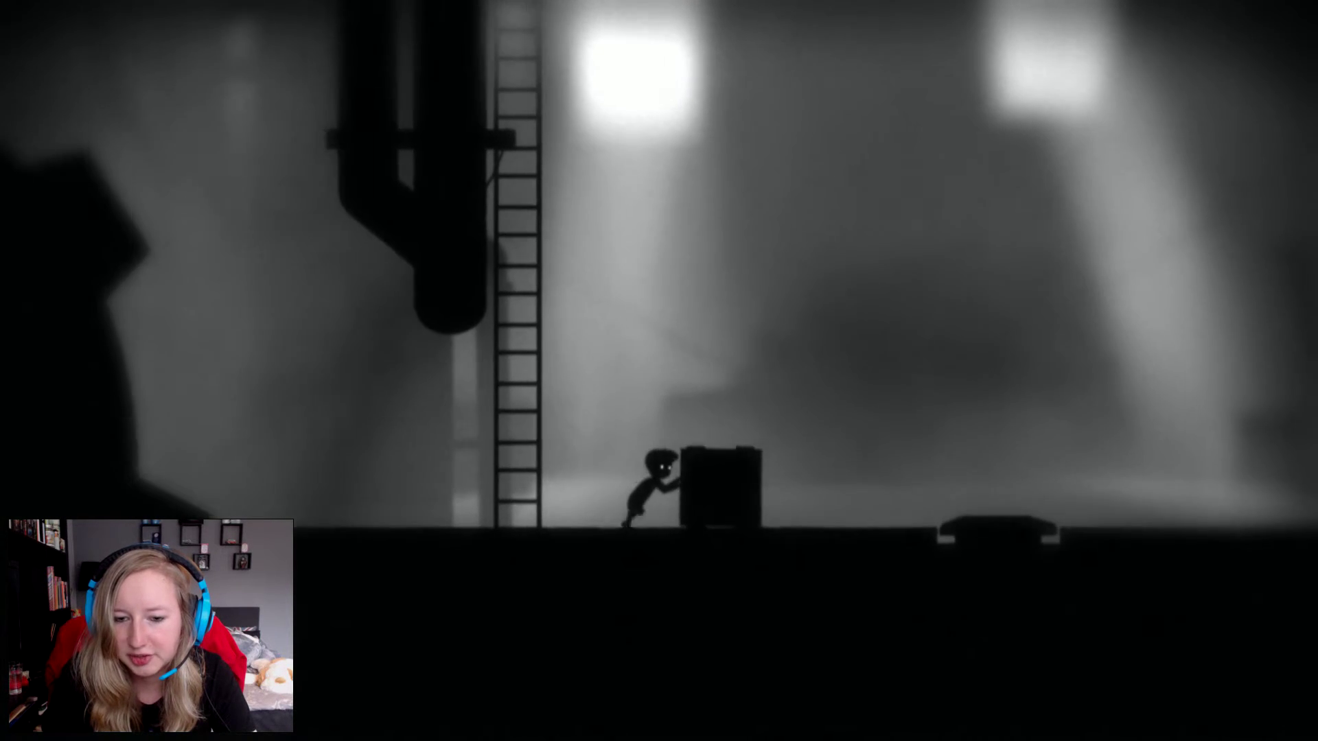
Push the box rightward, climb onto it and hop off back toward the ladder.
{"action": "key", "text": "Right"}
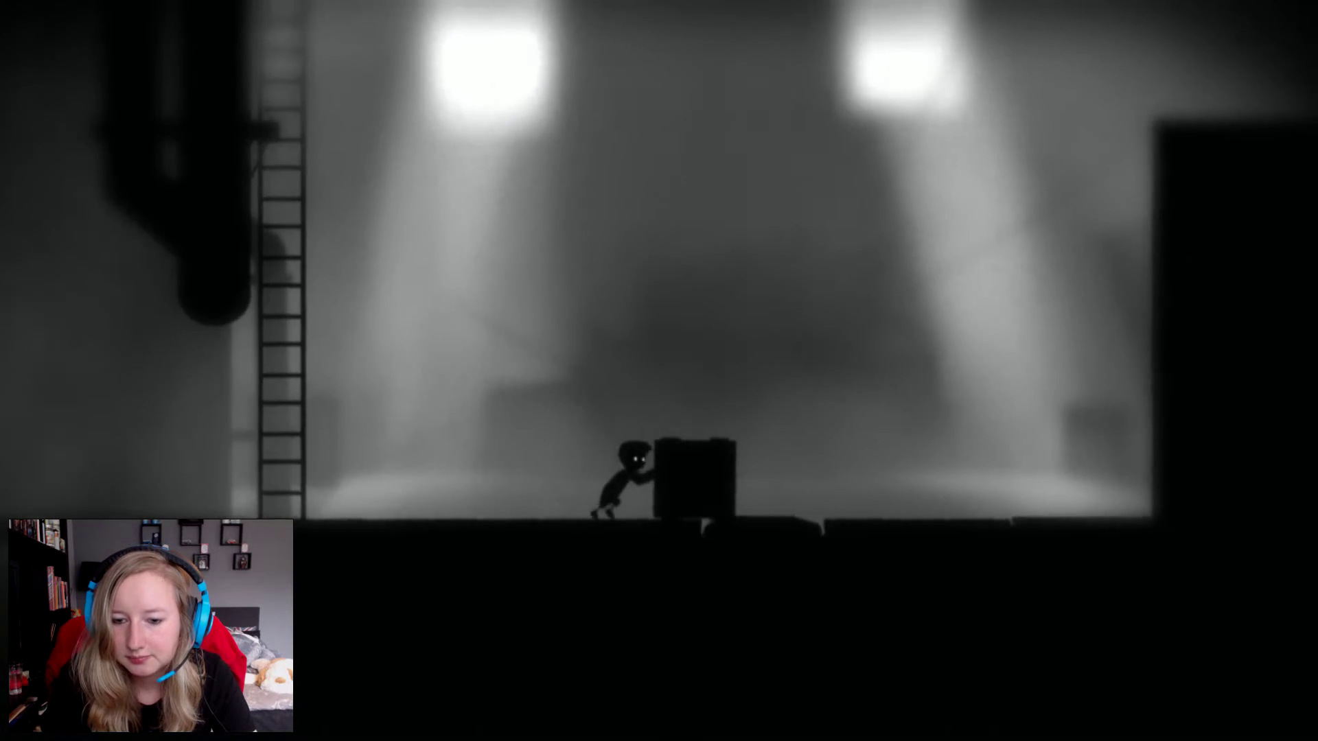
{"action": "key", "text": "Up"}
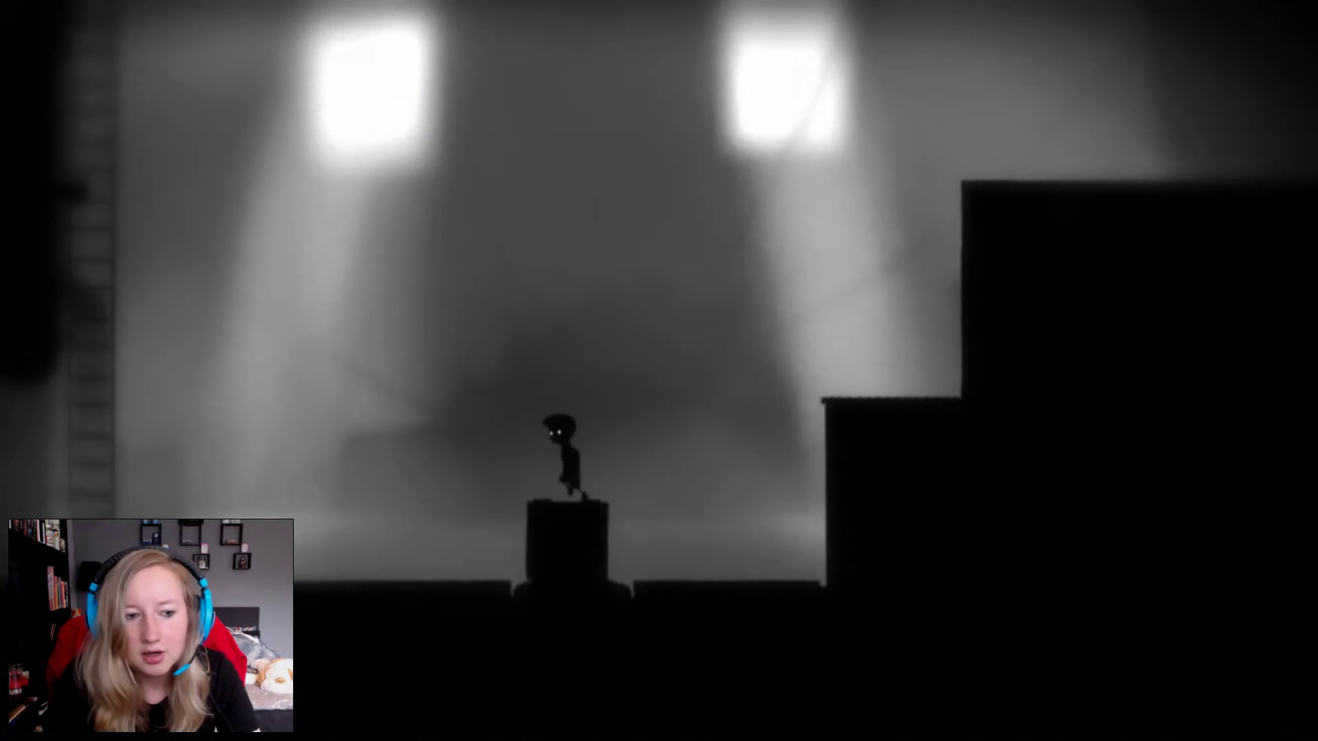
{"action": "key", "text": "Left"}
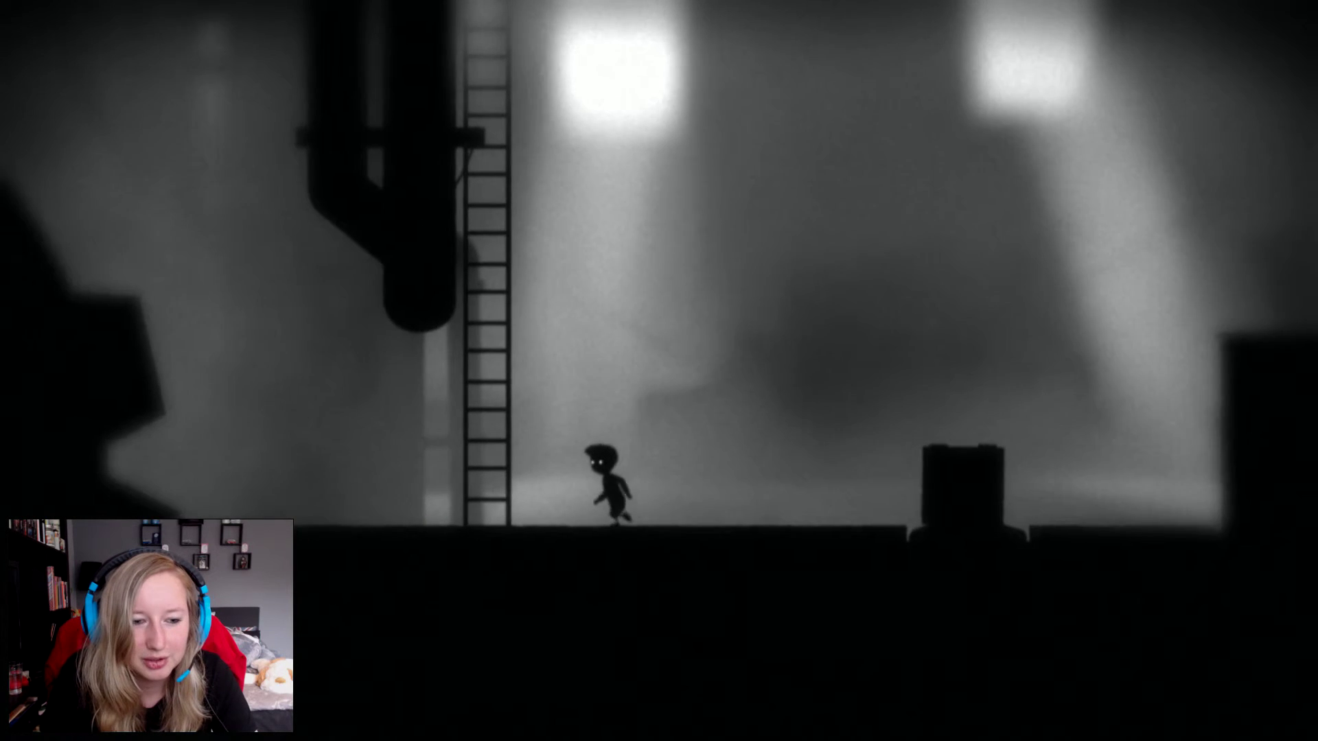
Climb the boy to the top of the ladder.
{"action": "key", "text": "Up"}
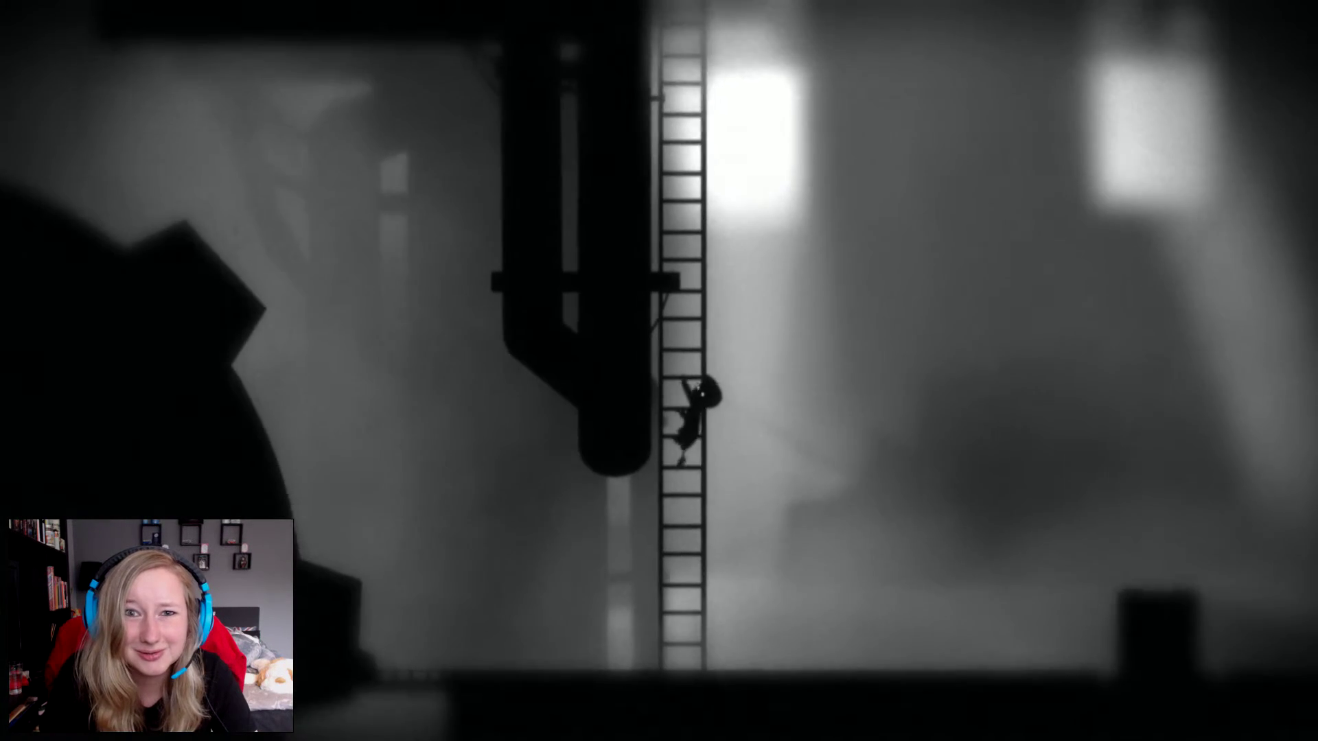
{"action": "key", "text": "Up"}
{"action": "key", "text": "Up"}
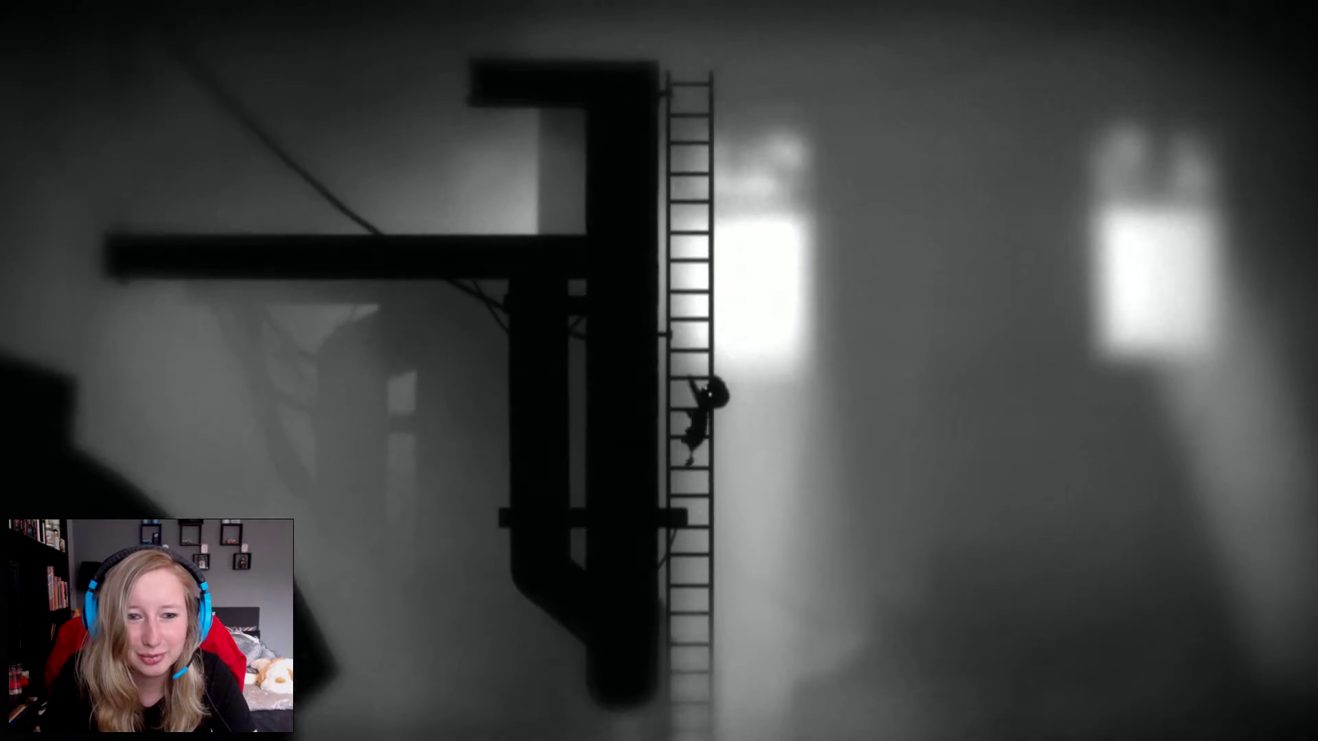
{"action": "key", "text": "Up"}
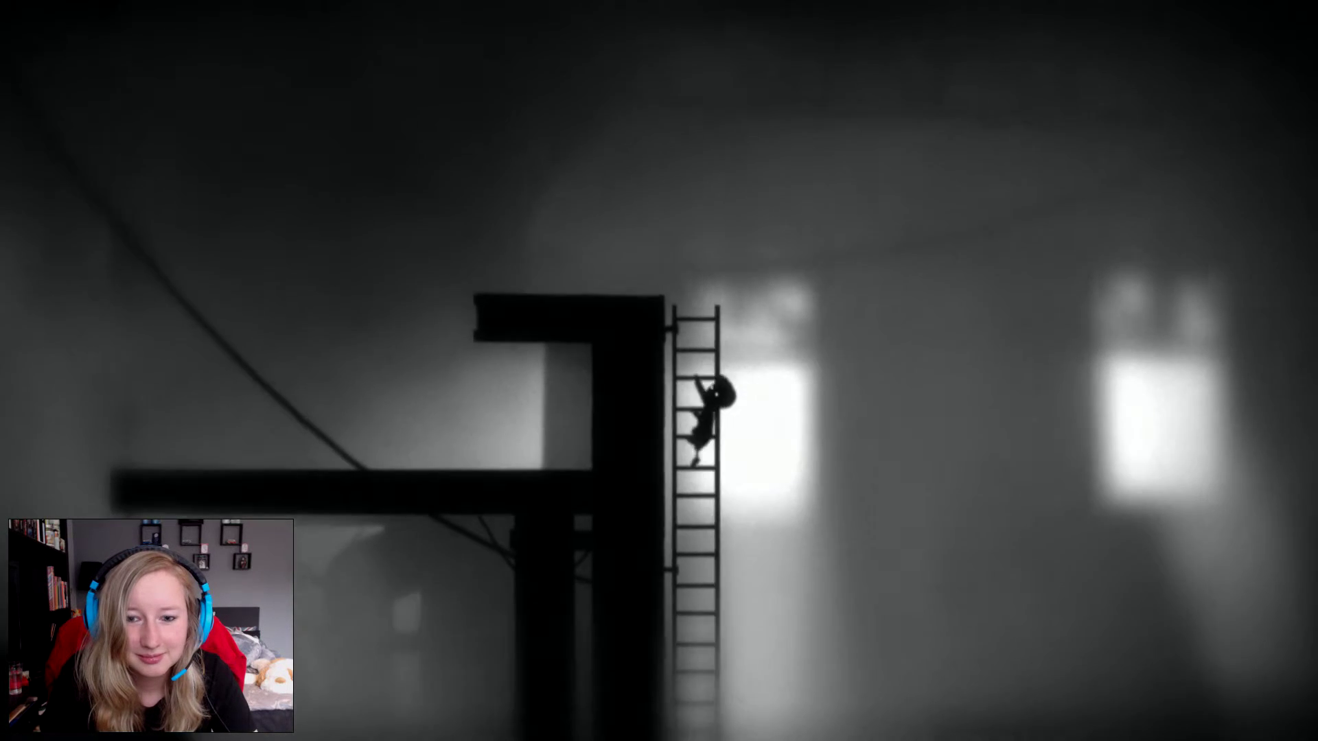
{"action": "key", "text": "Up"}
Run left off the ladder, dropping to the lower beam and onto the gear.
{"action": "key", "text": "Left"}
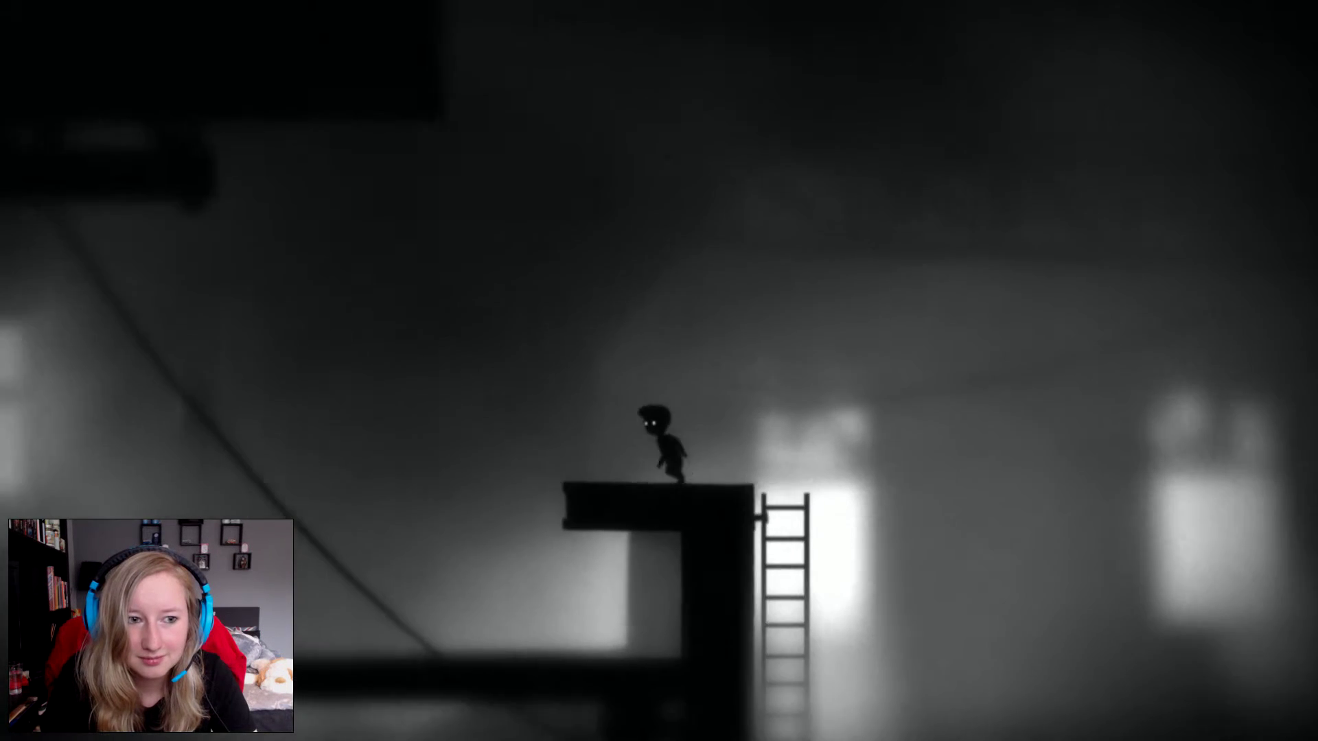
{"action": "key", "text": "Left"}
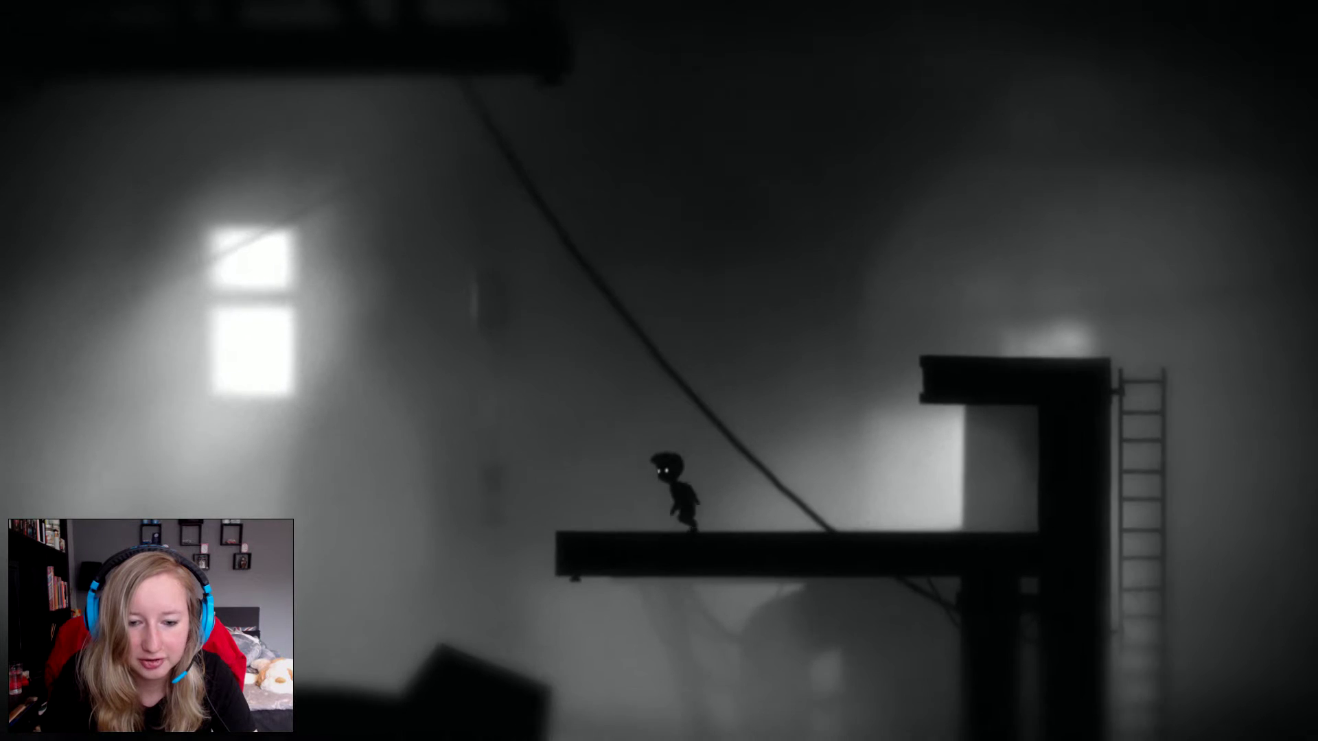
{"action": "key", "text": "Left"}
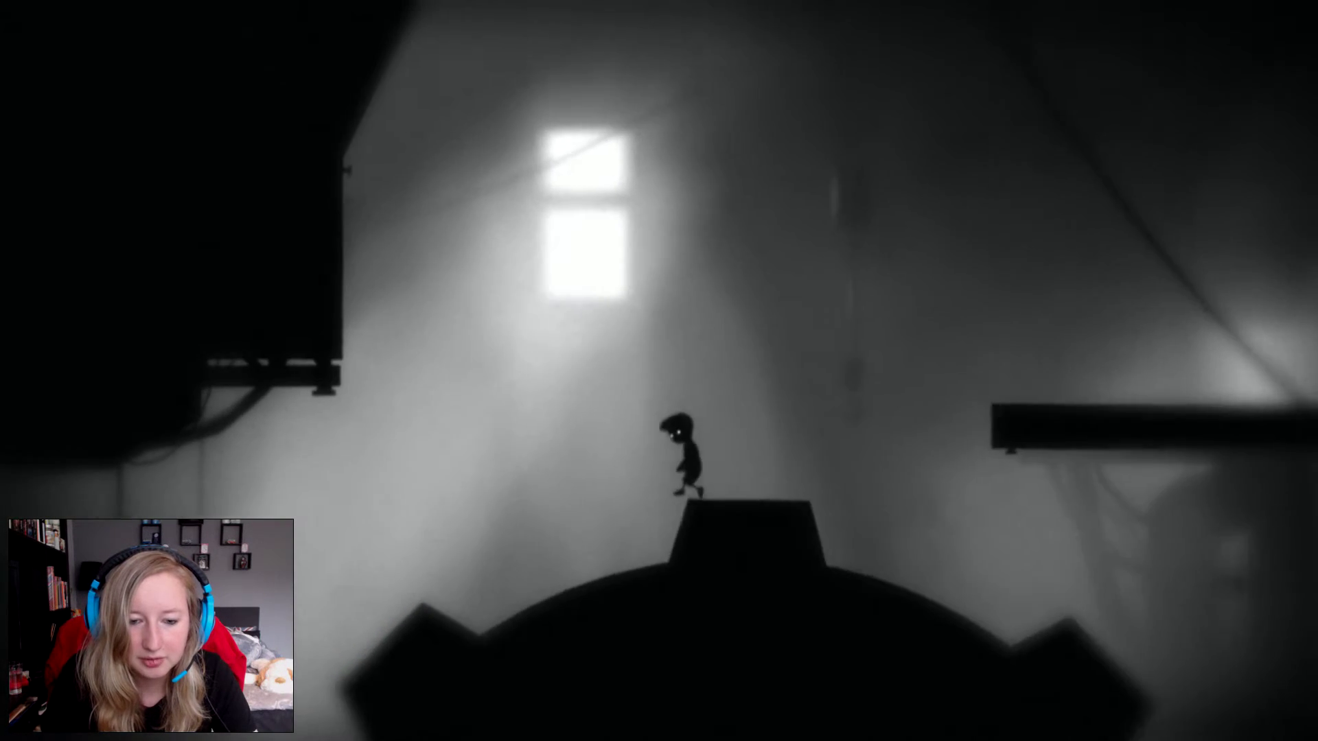
Jump across the rotating gear and run off its left edge toward the box.
{"action": "key", "text": "Up"}
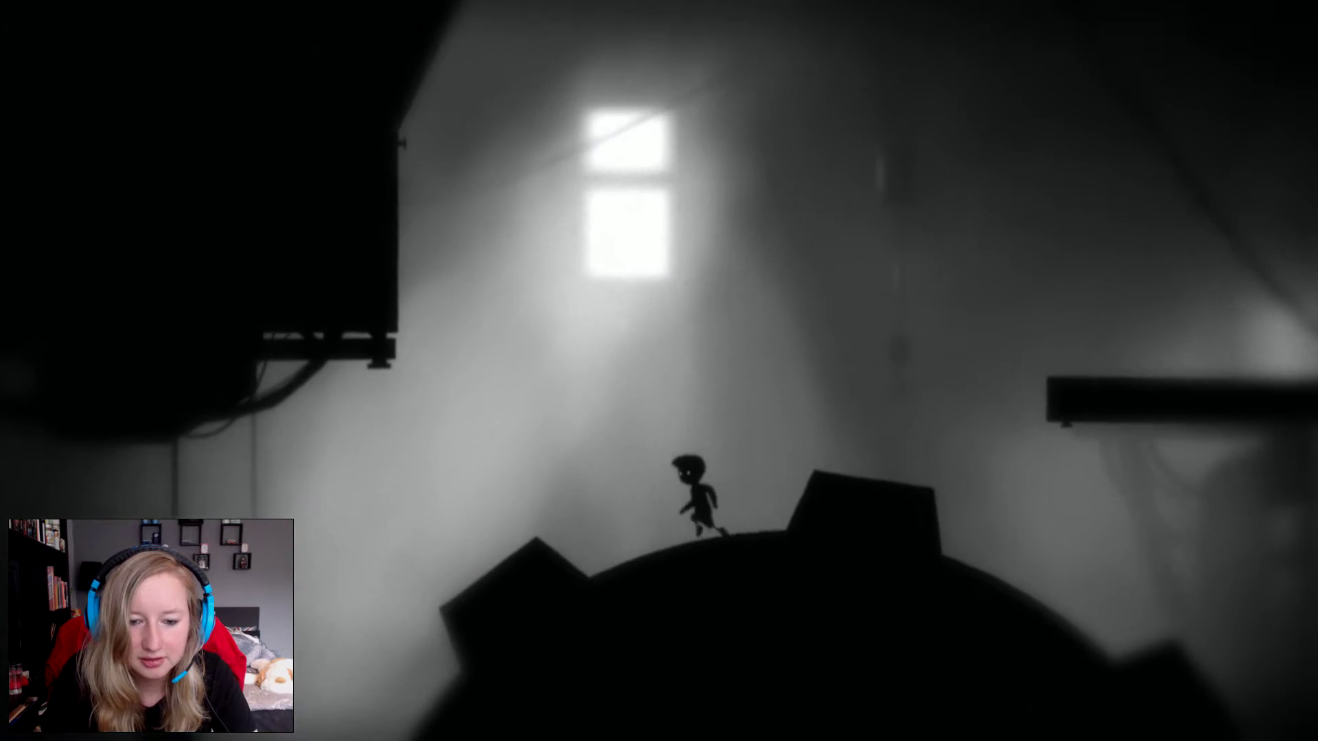
{"action": "key", "text": "Up"}
{"action": "key", "text": "Left"}
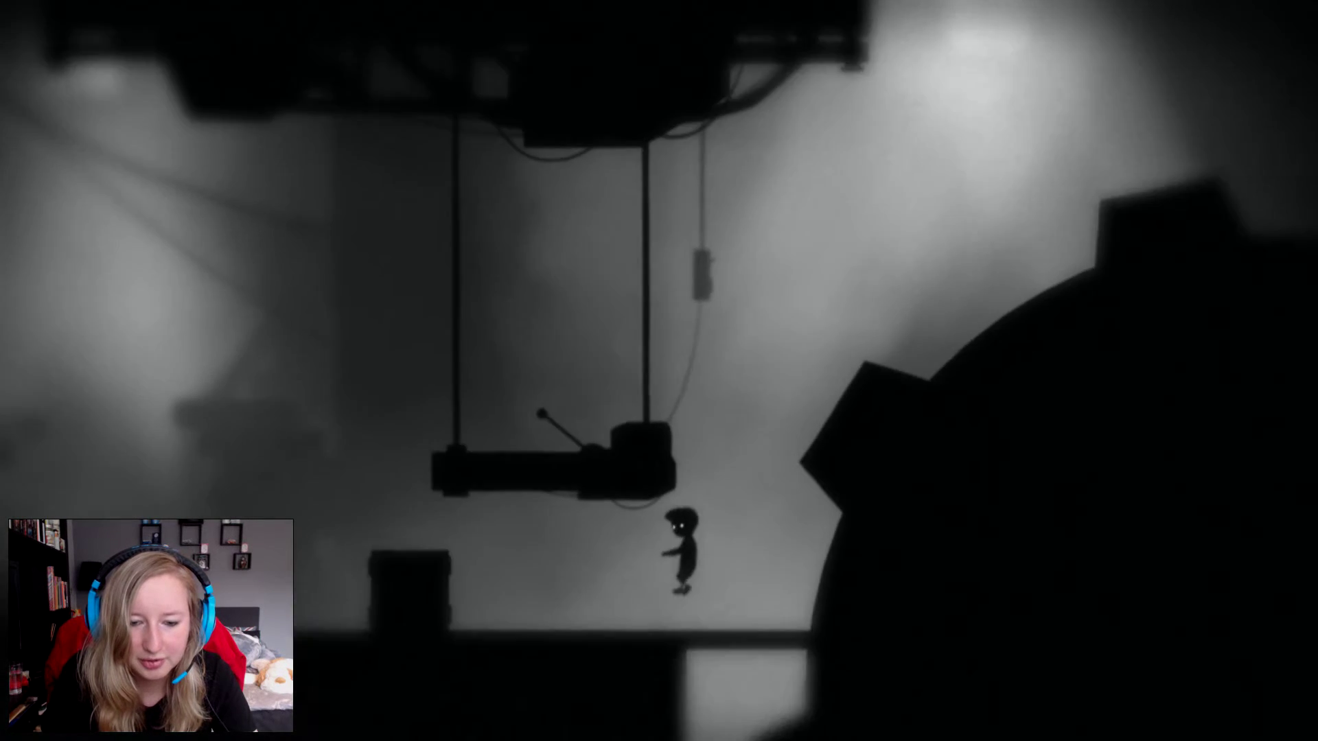
Climb onto the crate and start pushing it rightward along the ledge.
{"action": "key", "text": "Left"}
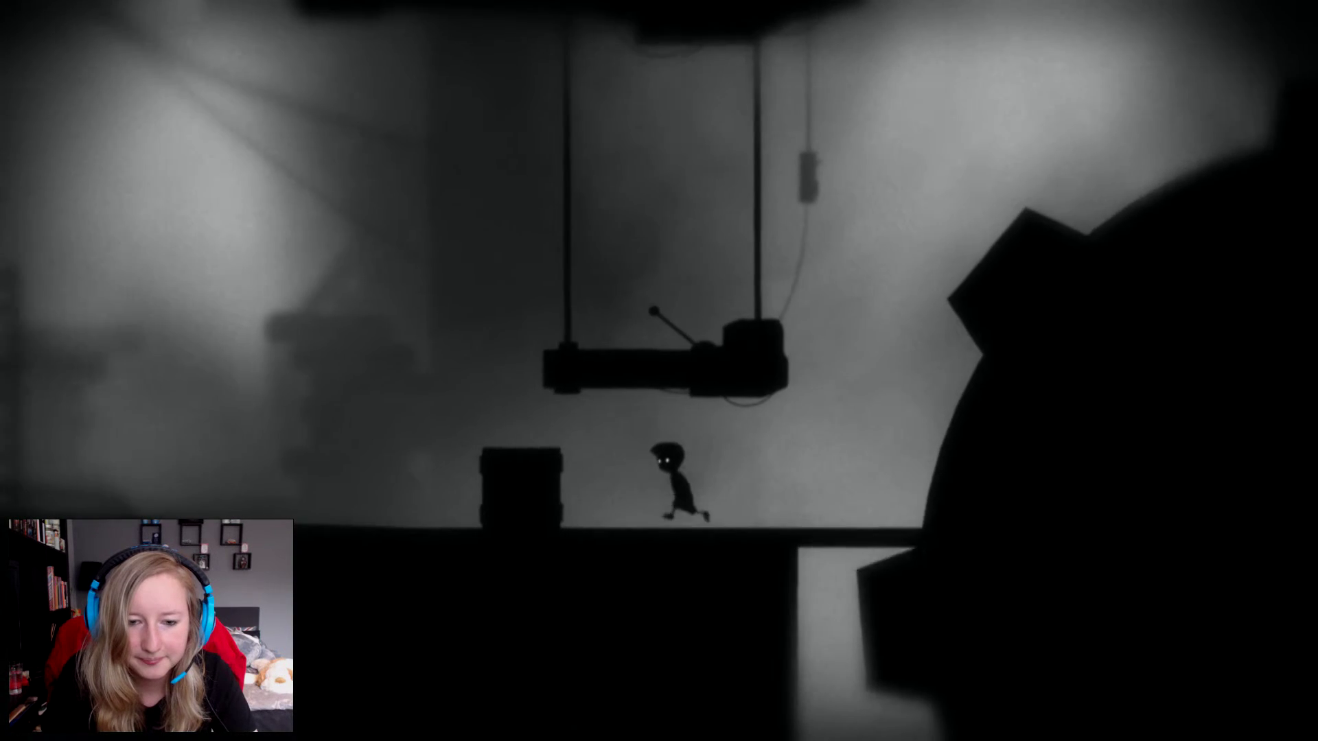
{"action": "key", "text": "Up"}
{"action": "key", "text": "Up"}
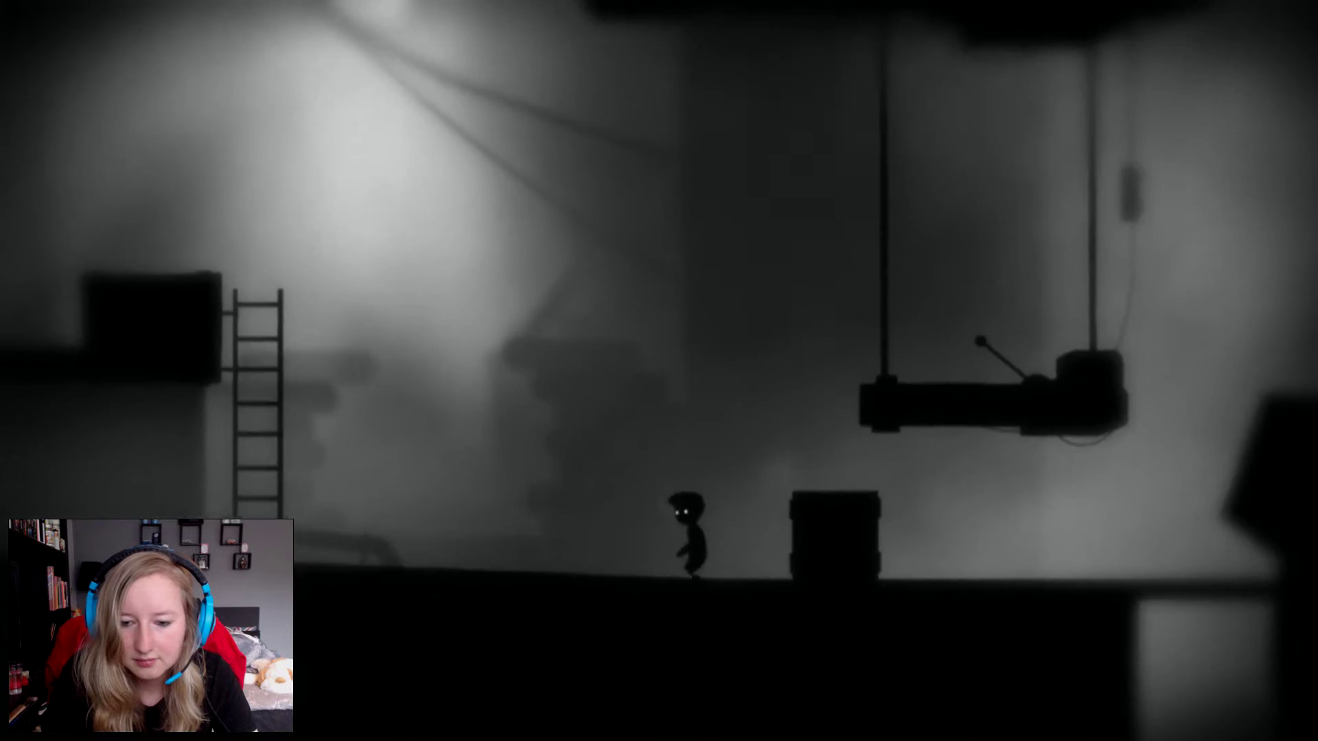
{"action": "key", "text": "Right"}
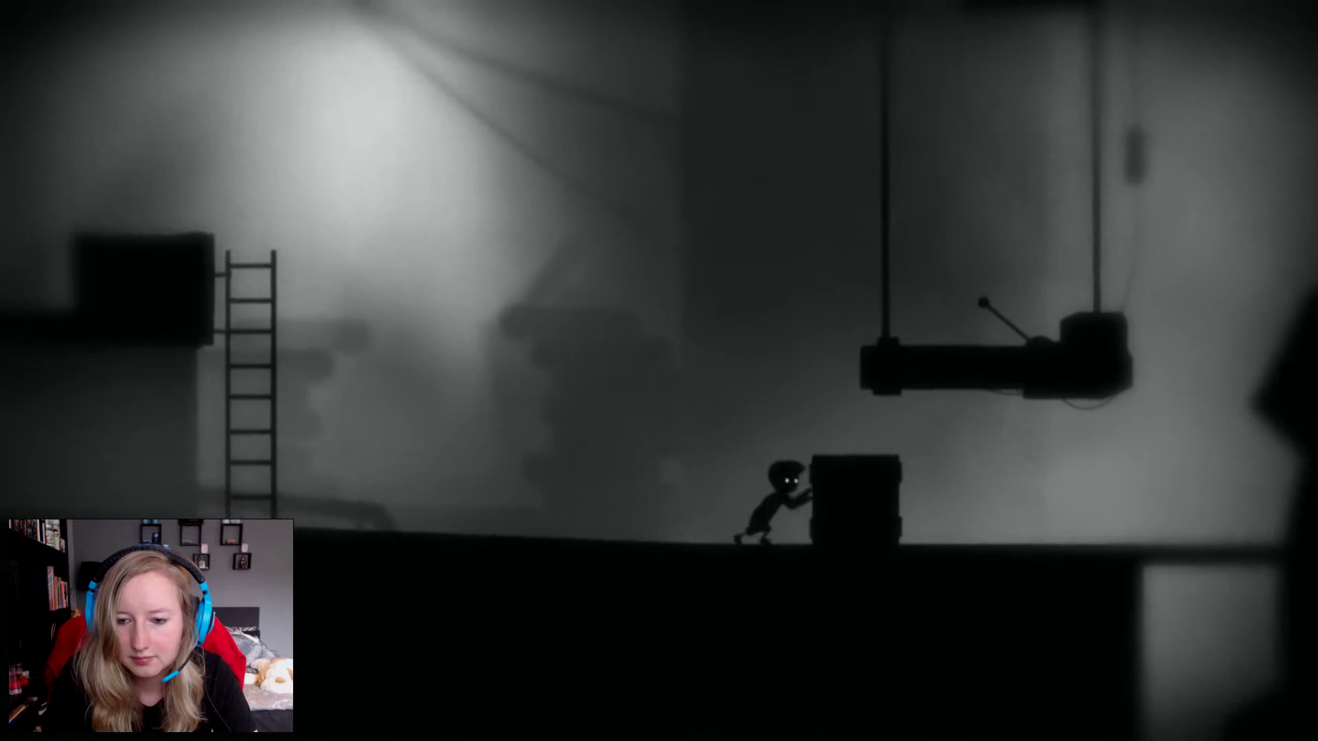
{"action": "key", "text": "Right"}
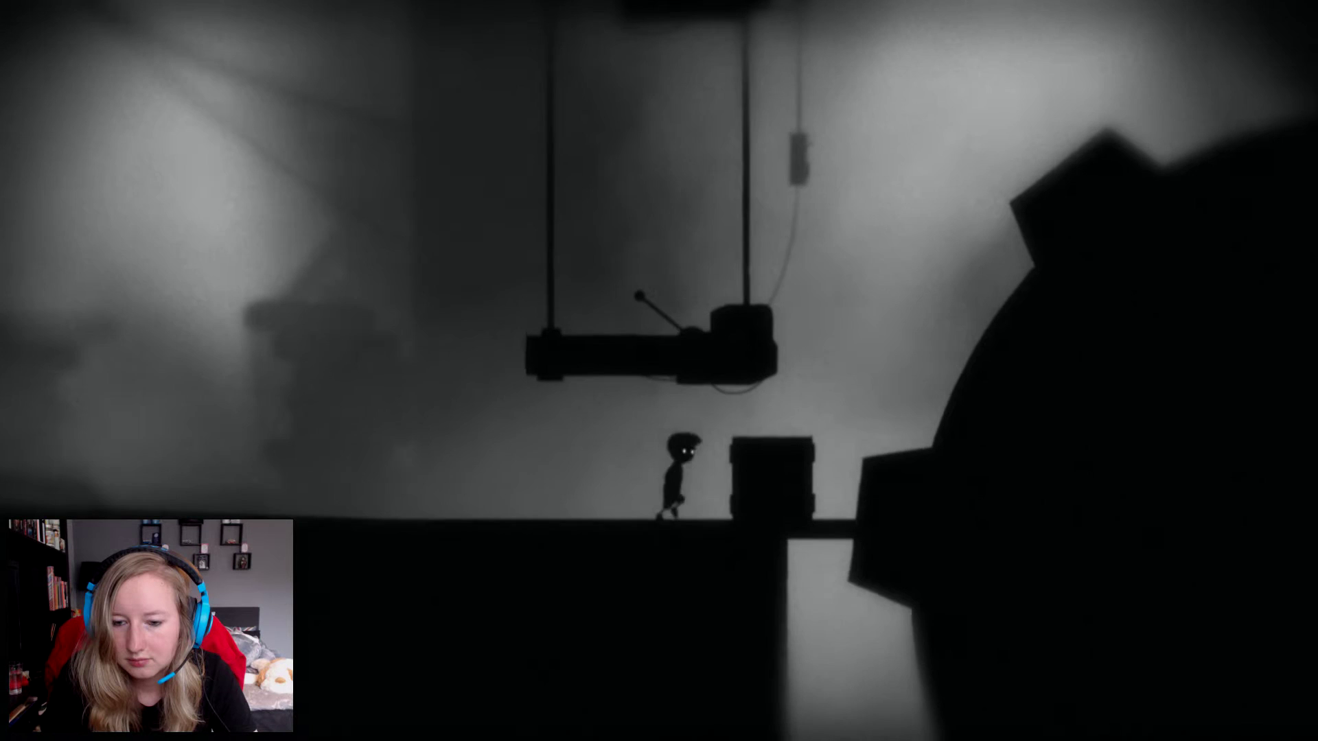
Push the crate to the ledge's edge and off it, then grab it again.
{"action": "key", "text": "Right"}
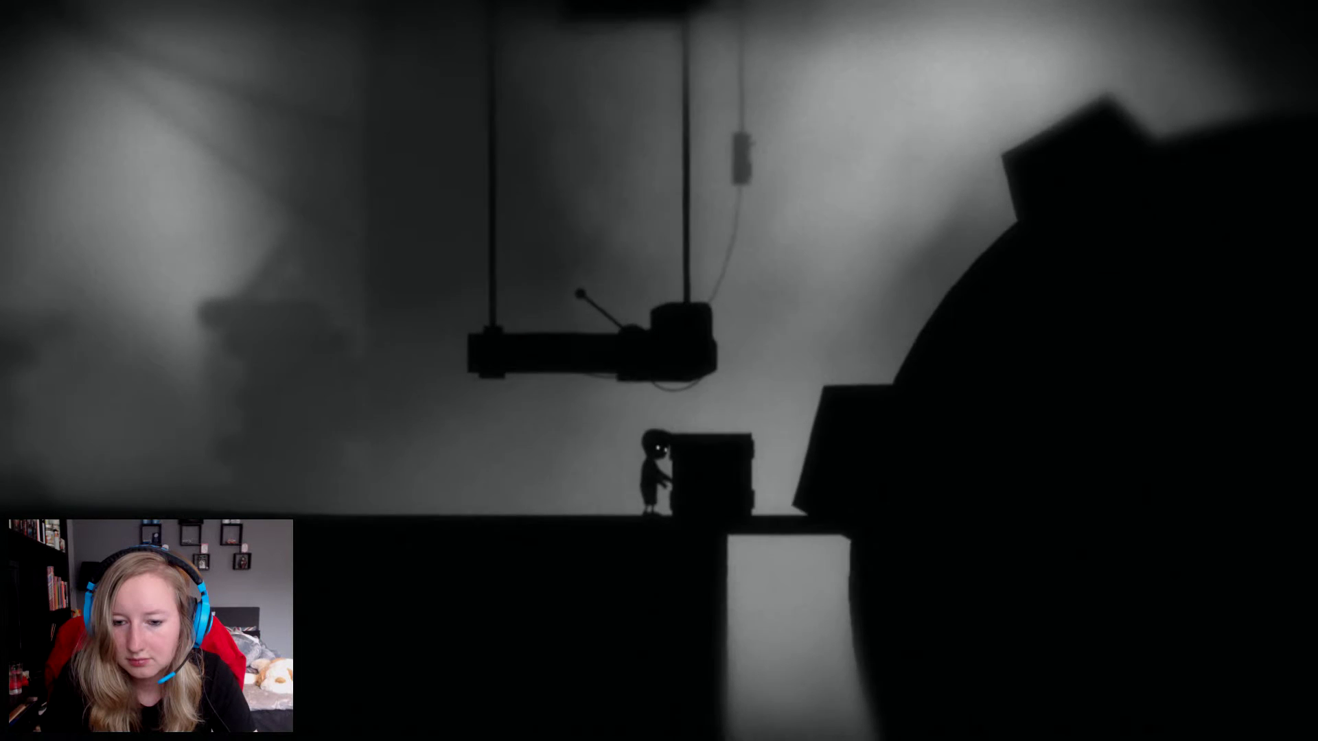
{"action": "key", "text": "Right"}
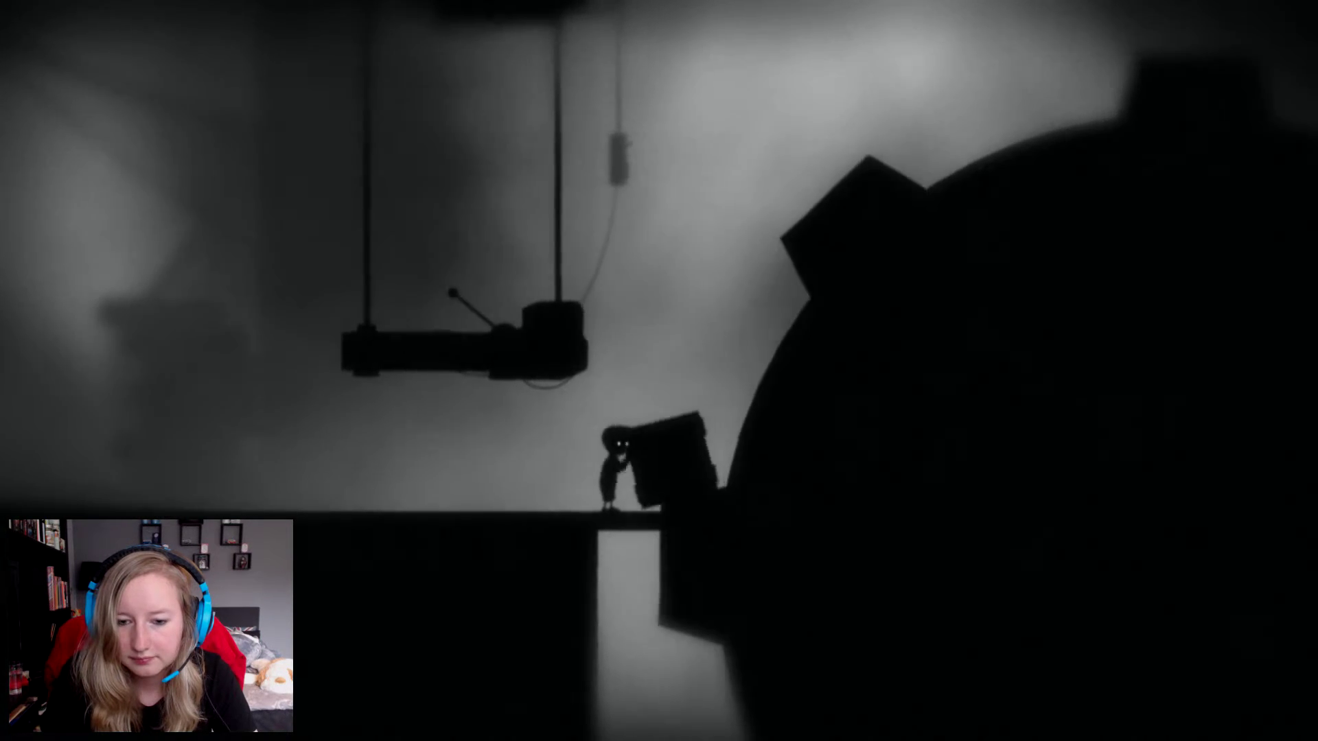
{"action": "key", "text": "Left"}
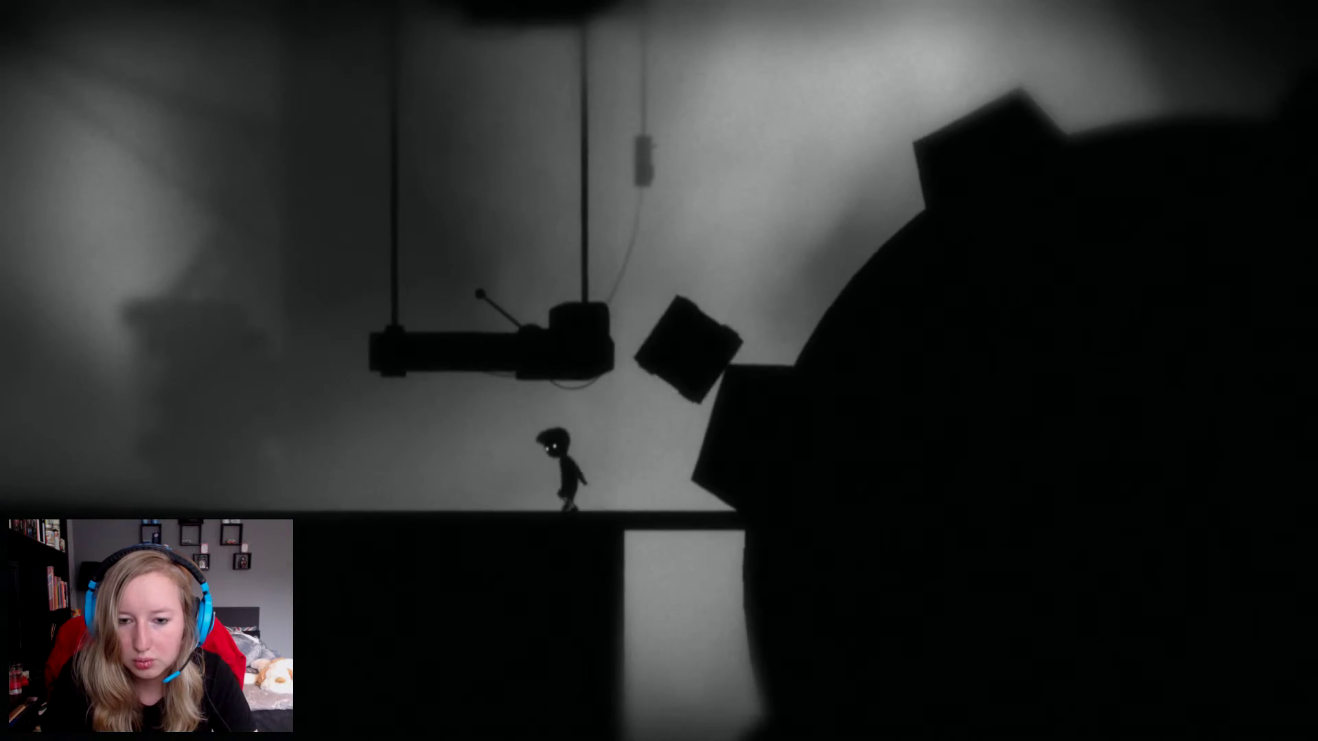
{"action": "key", "text": "Right"}
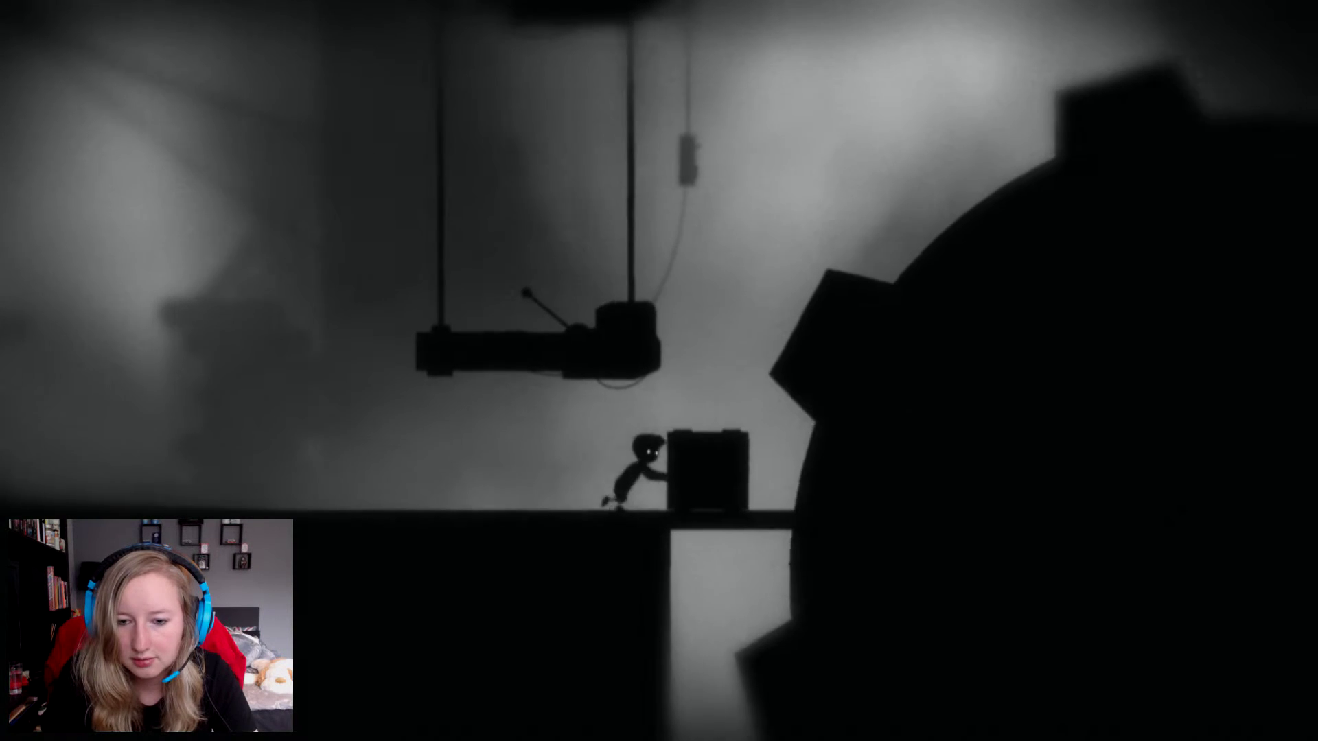
{"action": "key", "text": "Right"}
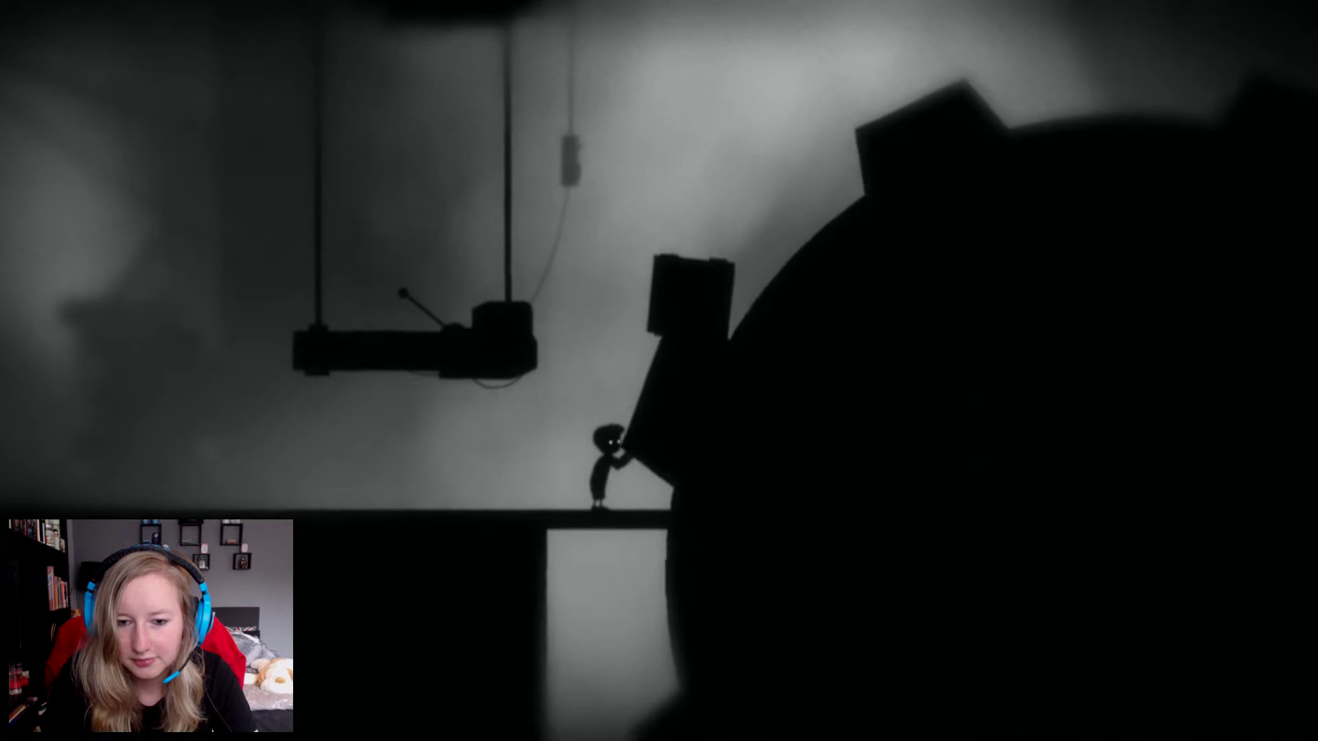
Rotate the big gear, ride up over its tooth and drop down beside the ladder.
{"action": "key", "text": "Right"}
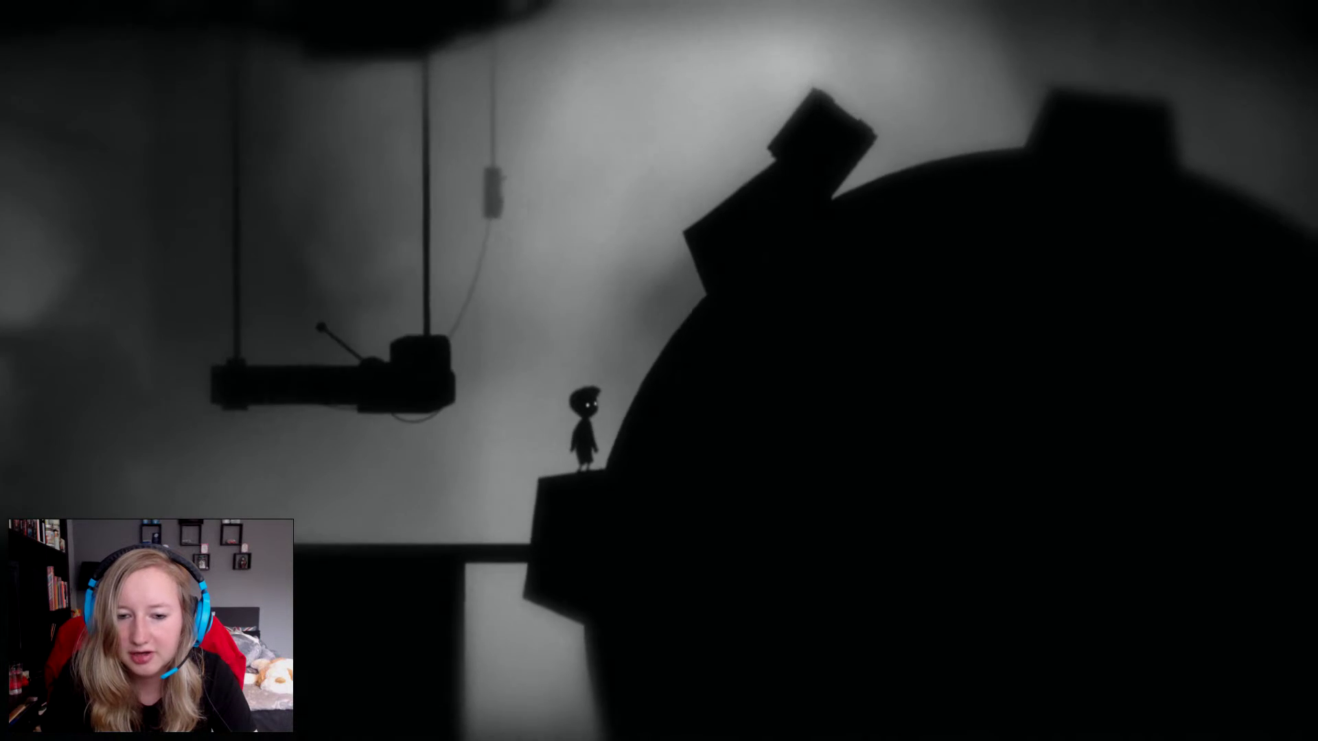
{"action": "key", "text": "Right"}
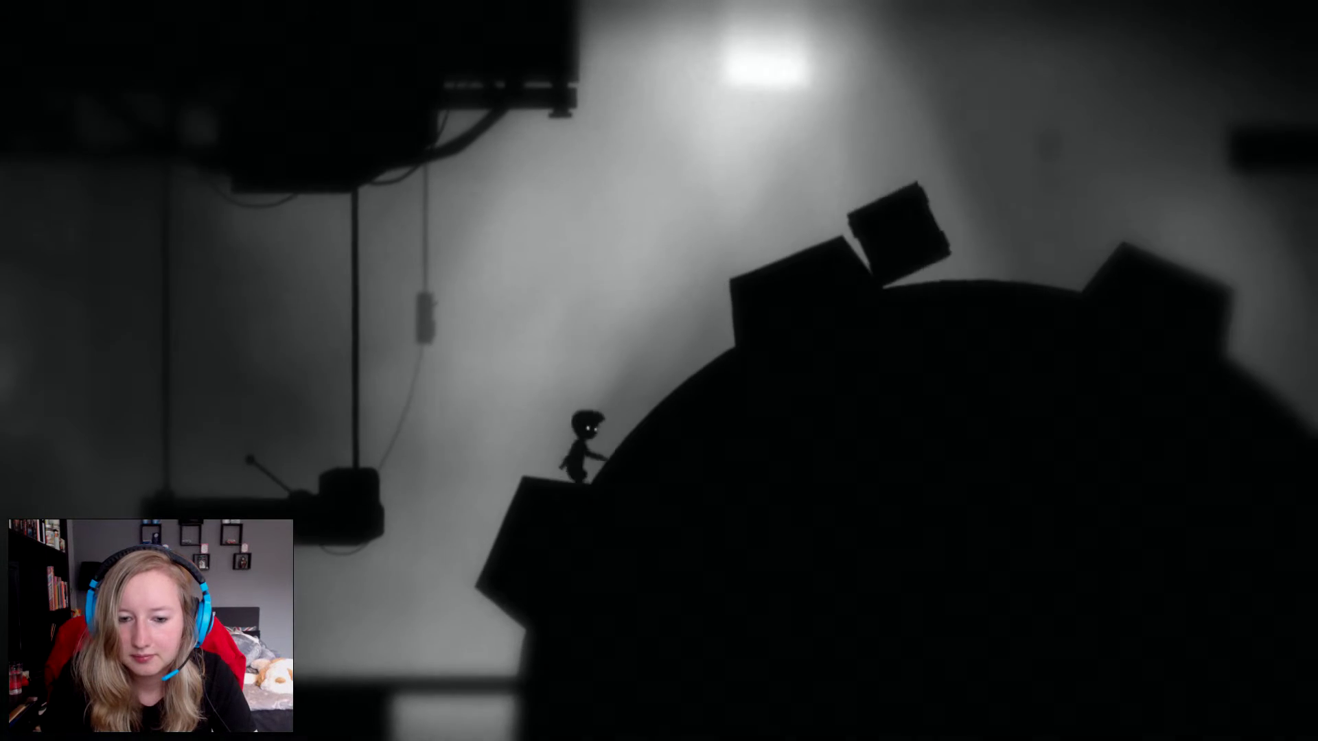
{"action": "key", "text": "Right"}
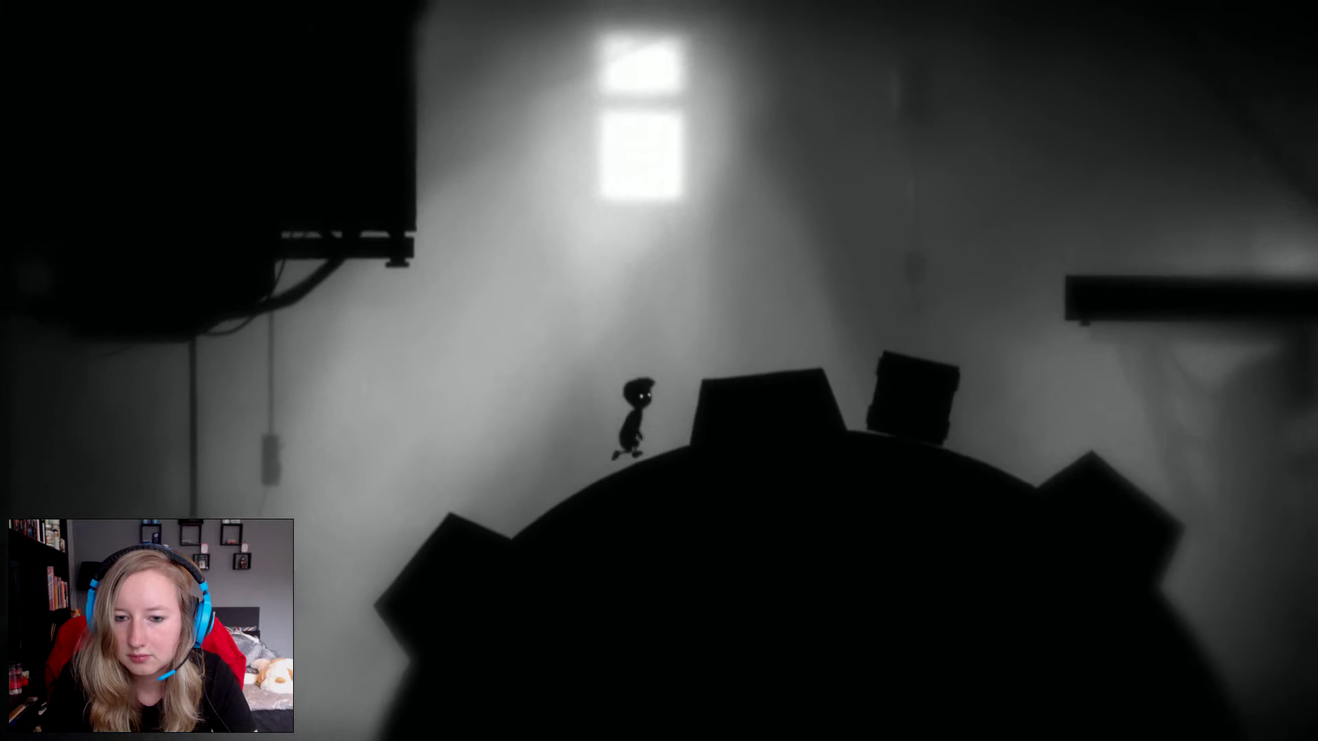
{"action": "key", "text": "Right"}
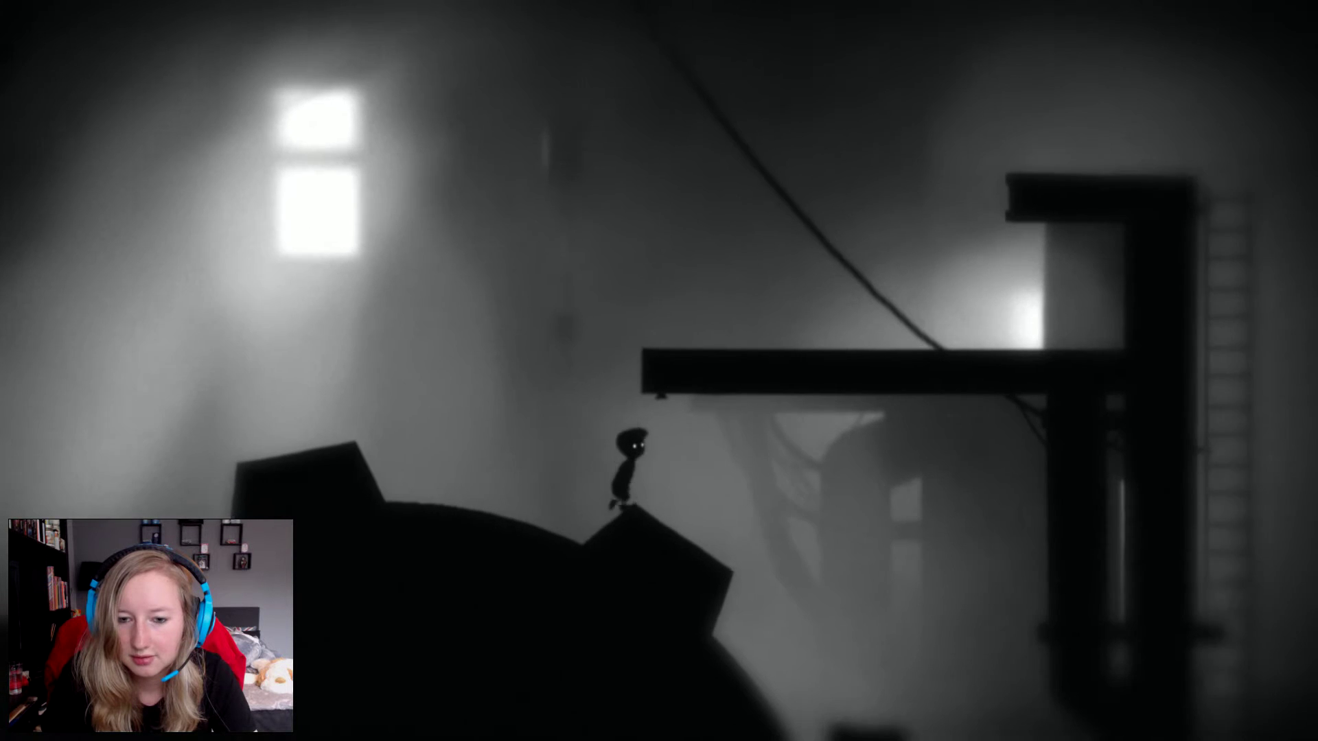
{"action": "key", "text": "Up"}
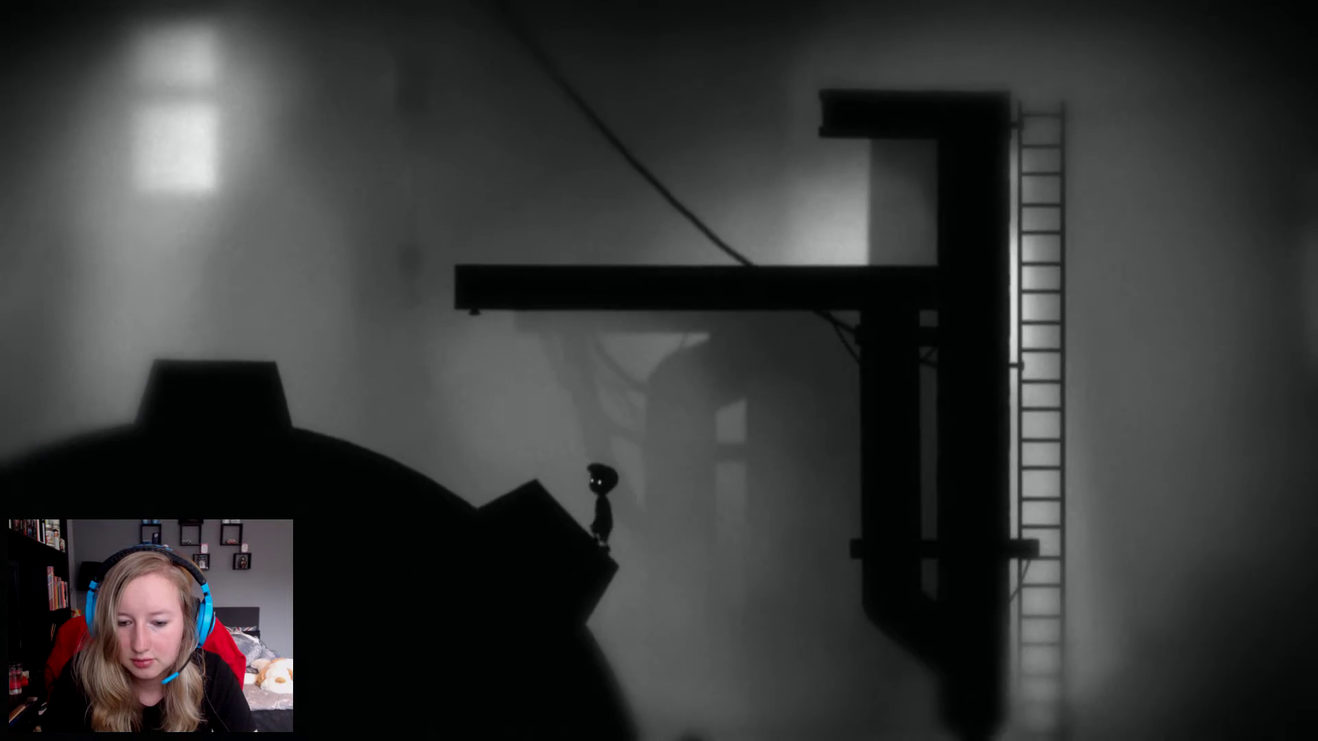
{"action": "key", "text": "Right"}
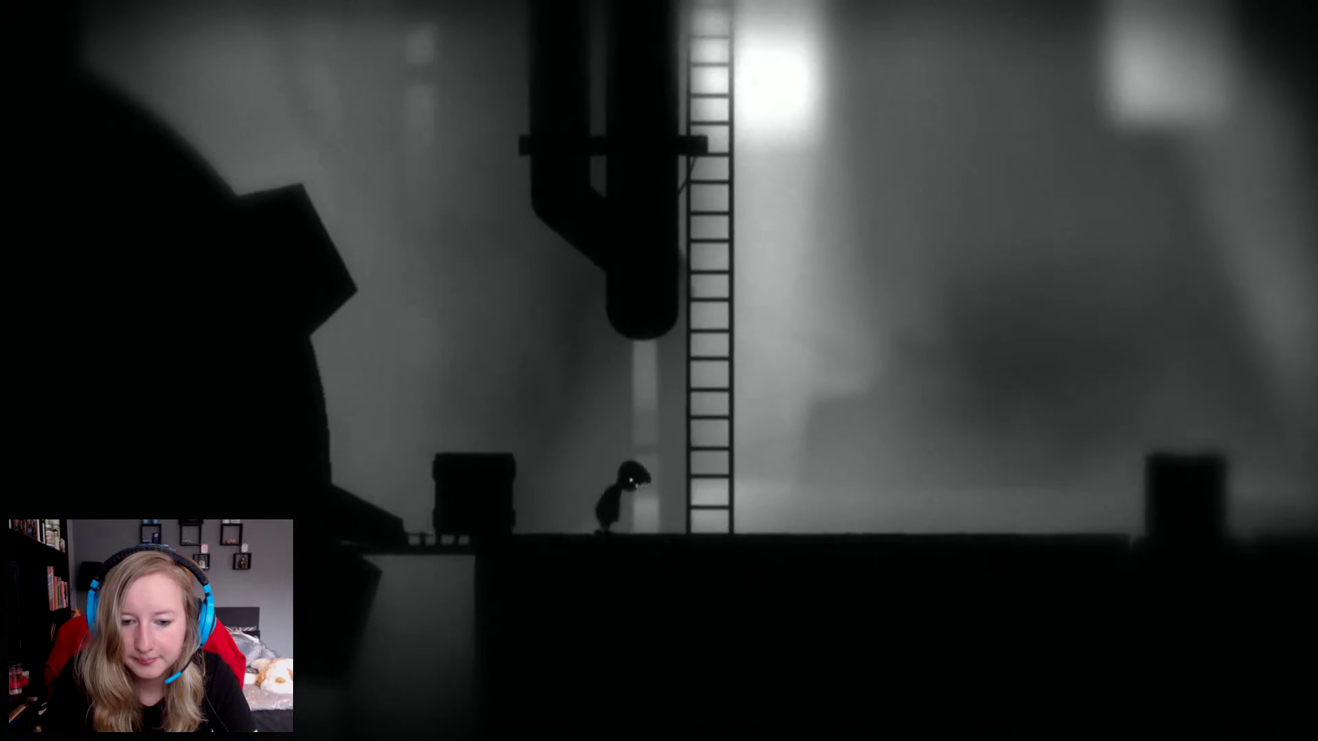
Pull the first crate right, then push the second crate against the tall wall.
{"action": "key", "text": "Left"}
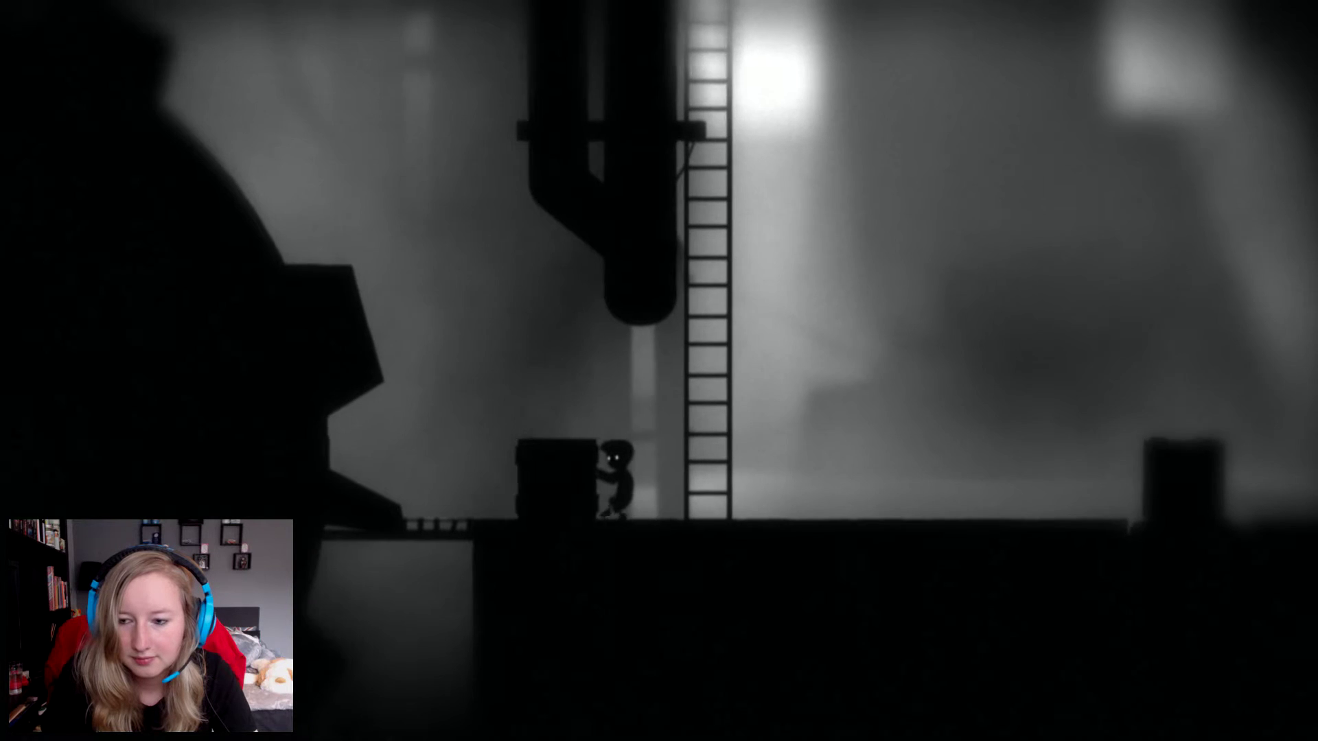
{"action": "key", "text": "Right"}
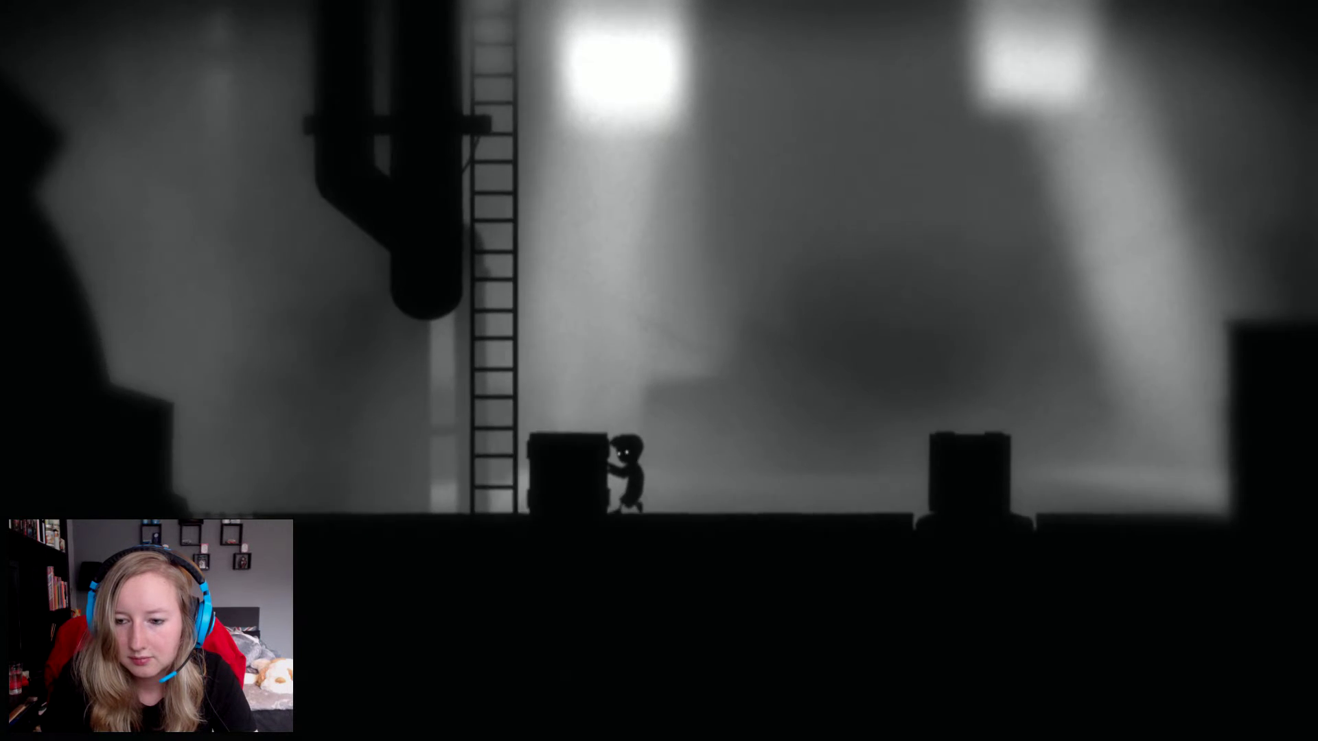
{"action": "key", "text": "Right"}
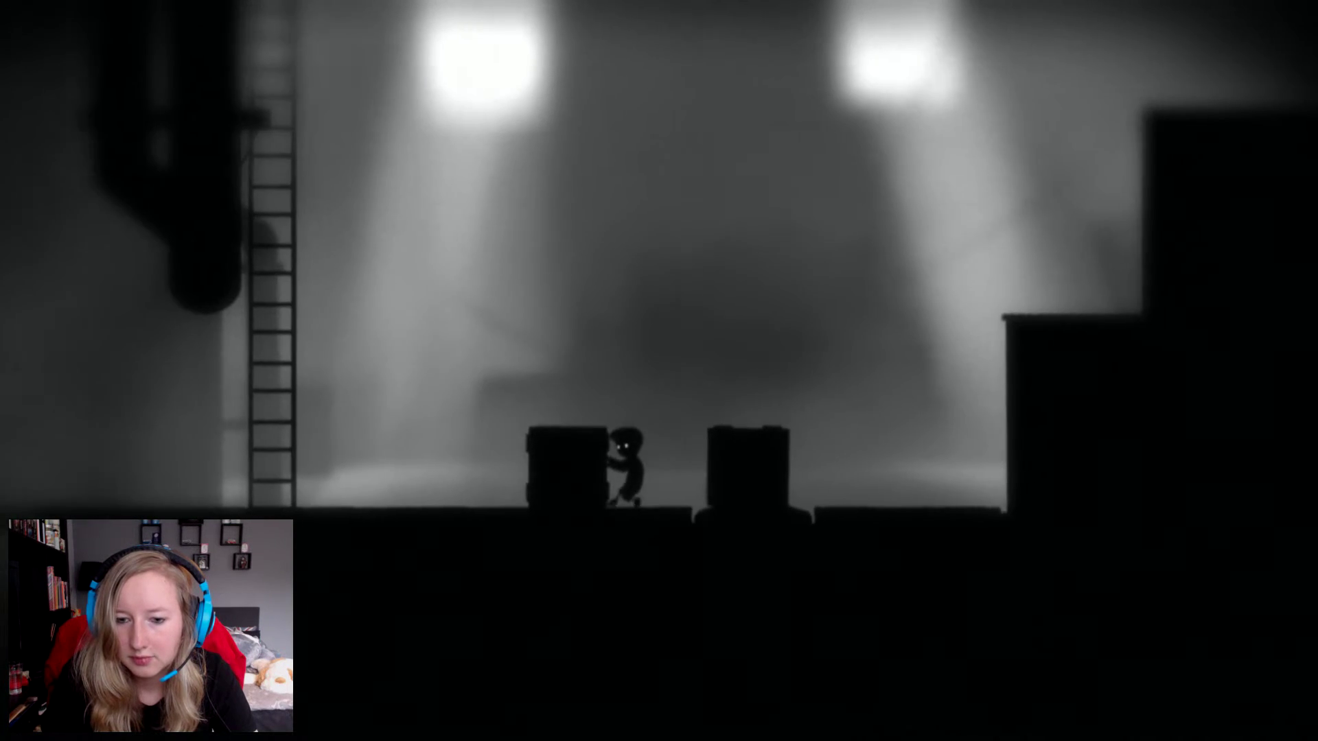
{"action": "key", "text": "Right"}
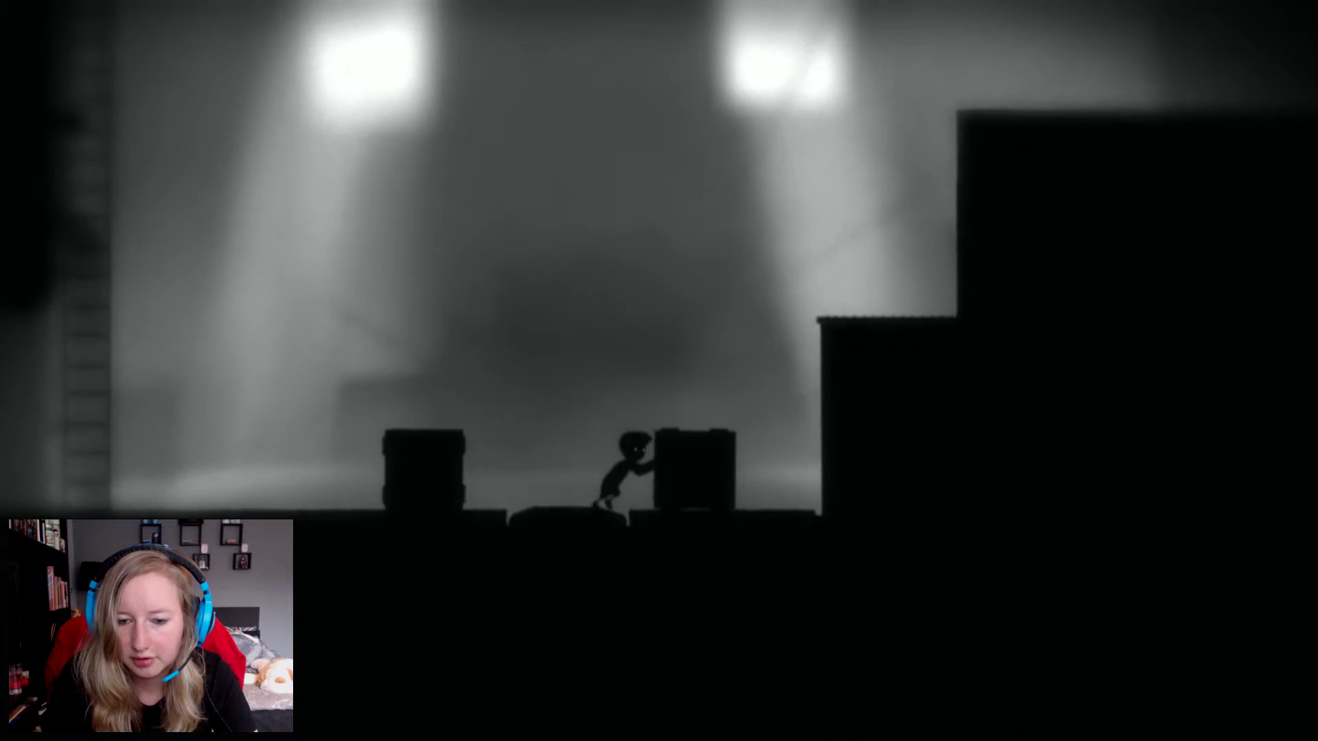
{"action": "key", "text": "Right"}
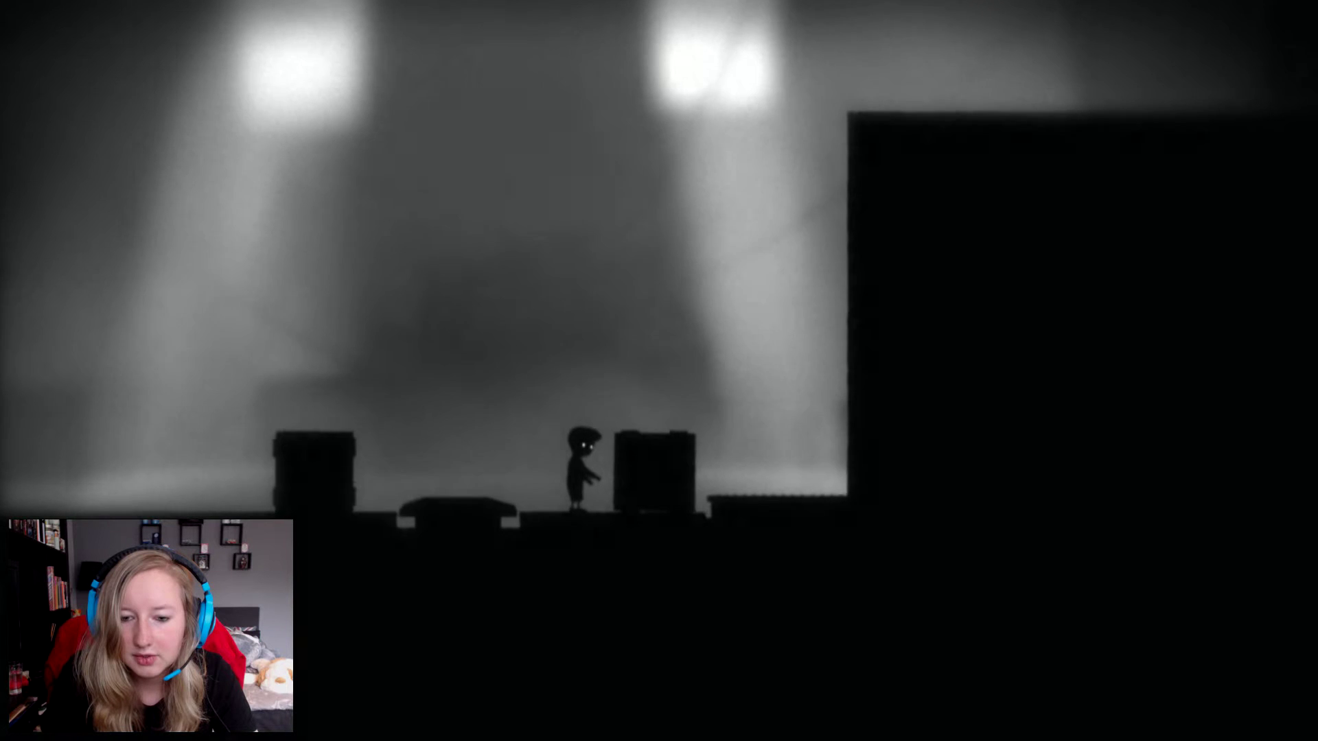
{"action": "key", "text": "Right"}
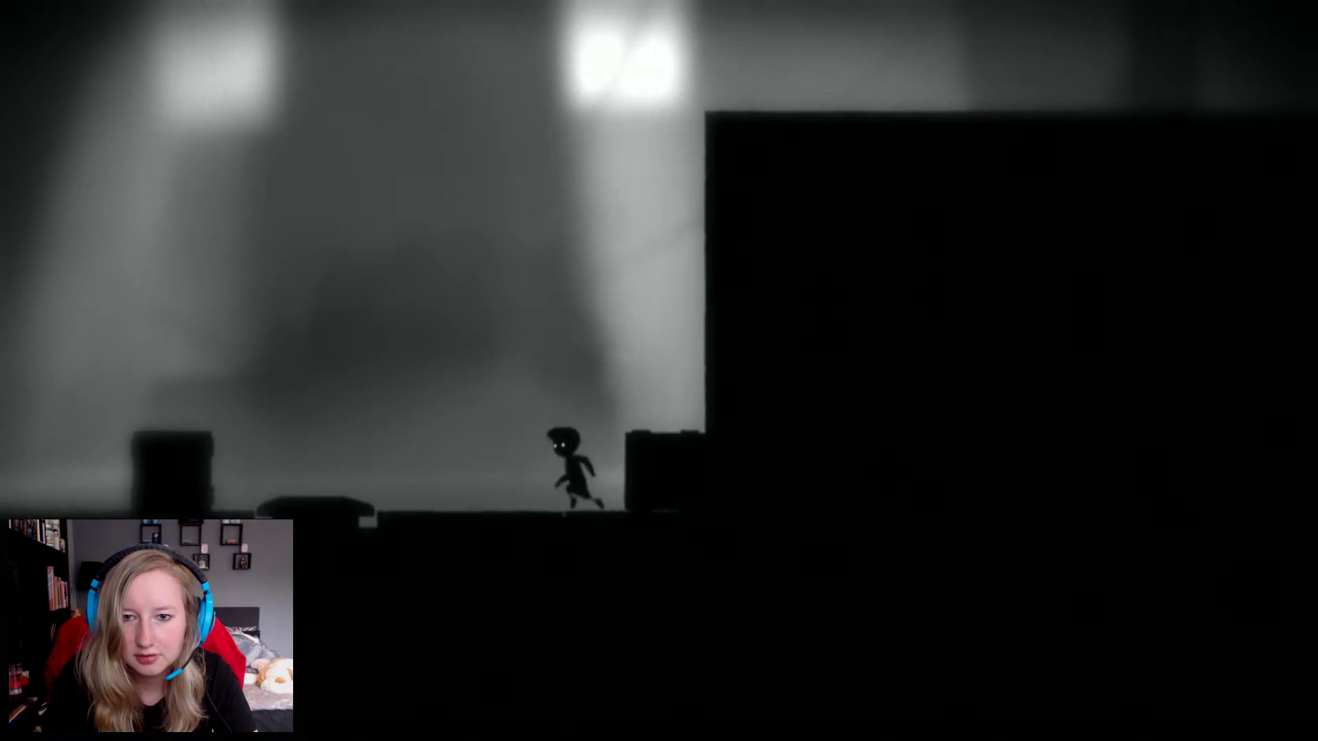
Reposition the left crate, pushing it right and climbing onto it.
{"action": "key", "text": "Left"}
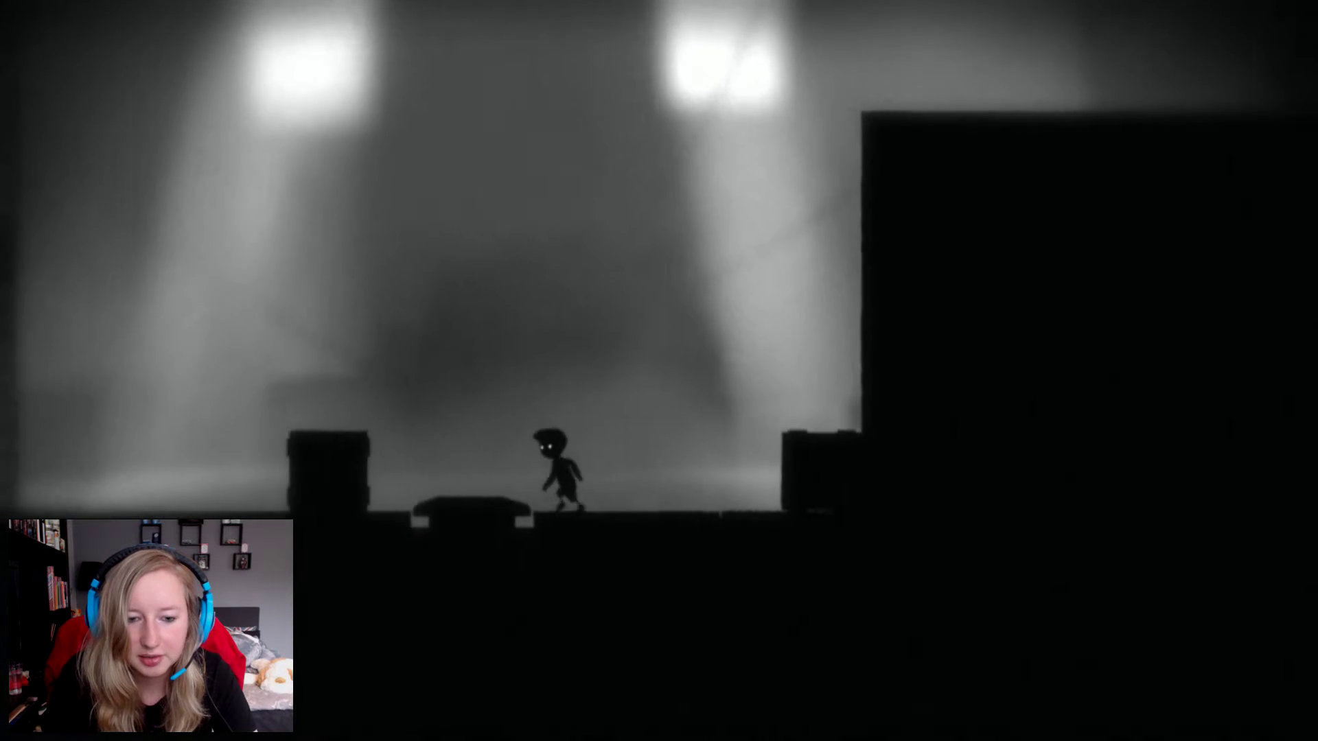
{"action": "key", "text": "Up"}
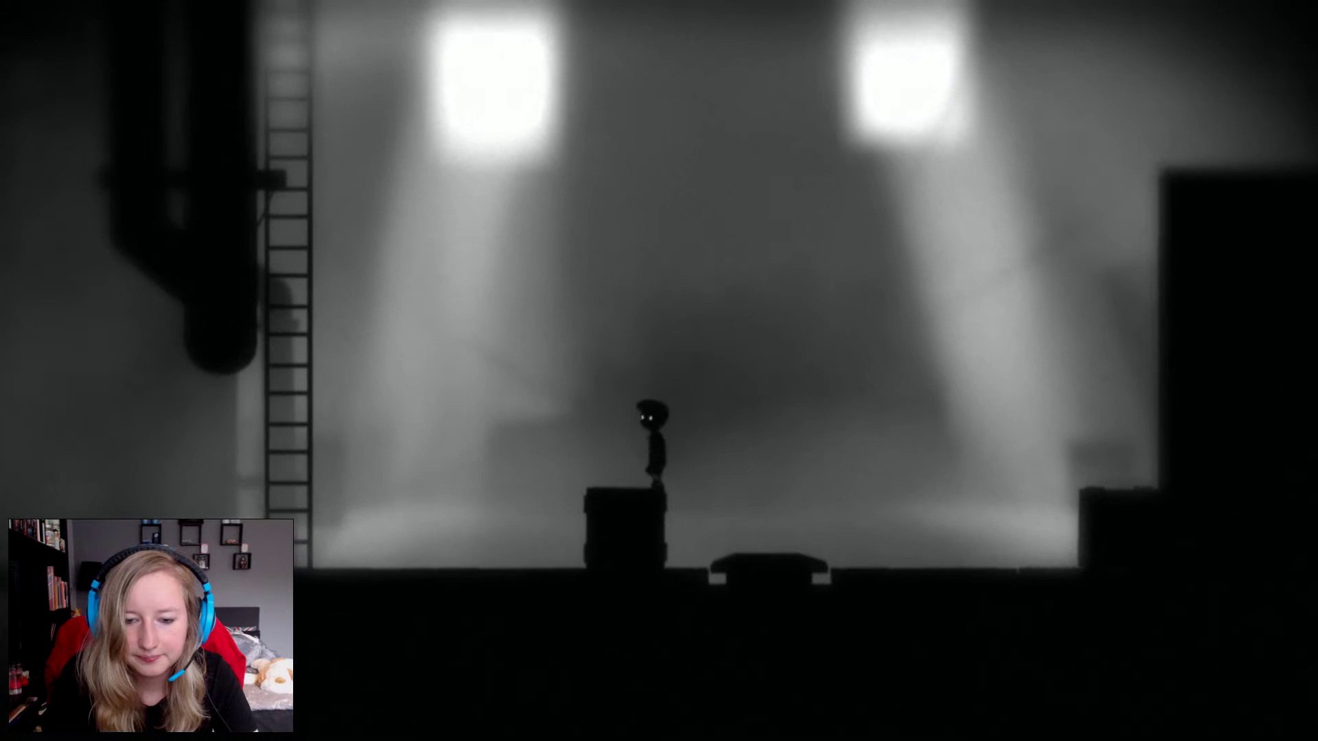
{"action": "key", "text": "Left"}
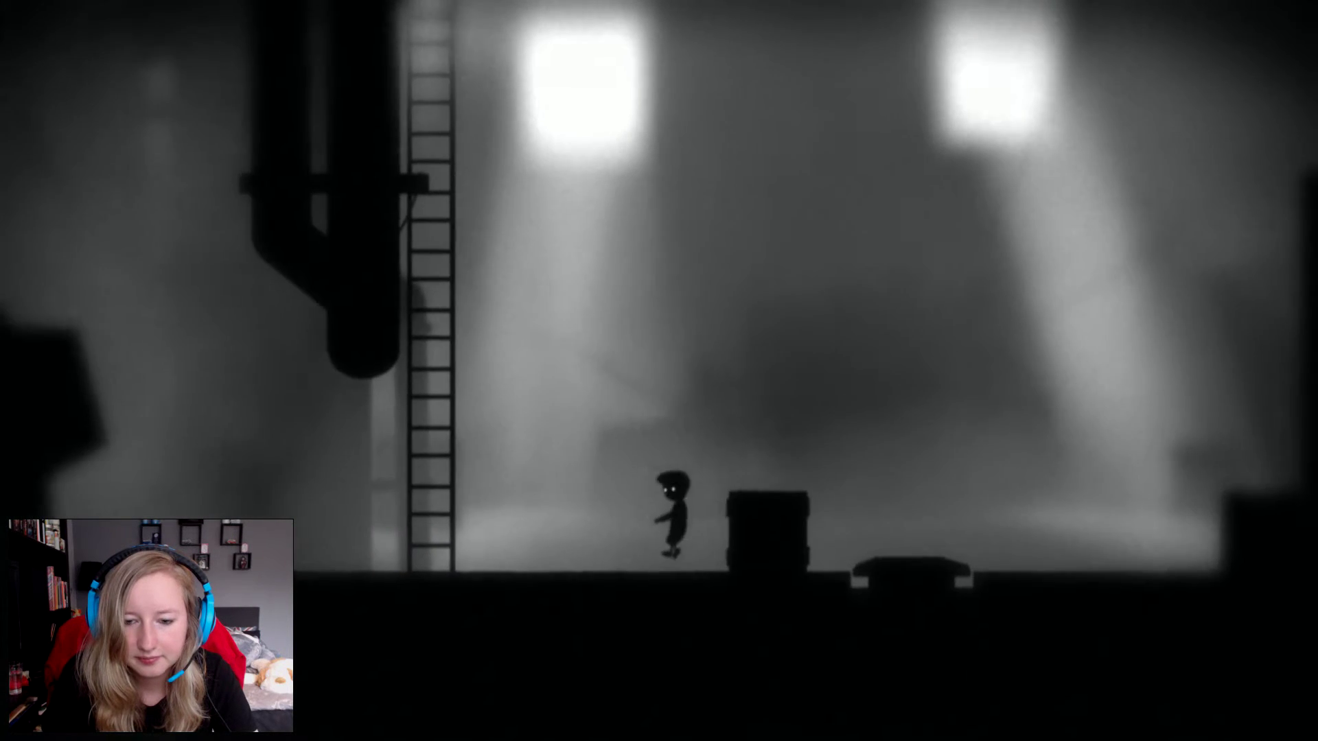
{"action": "key", "text": "Right"}
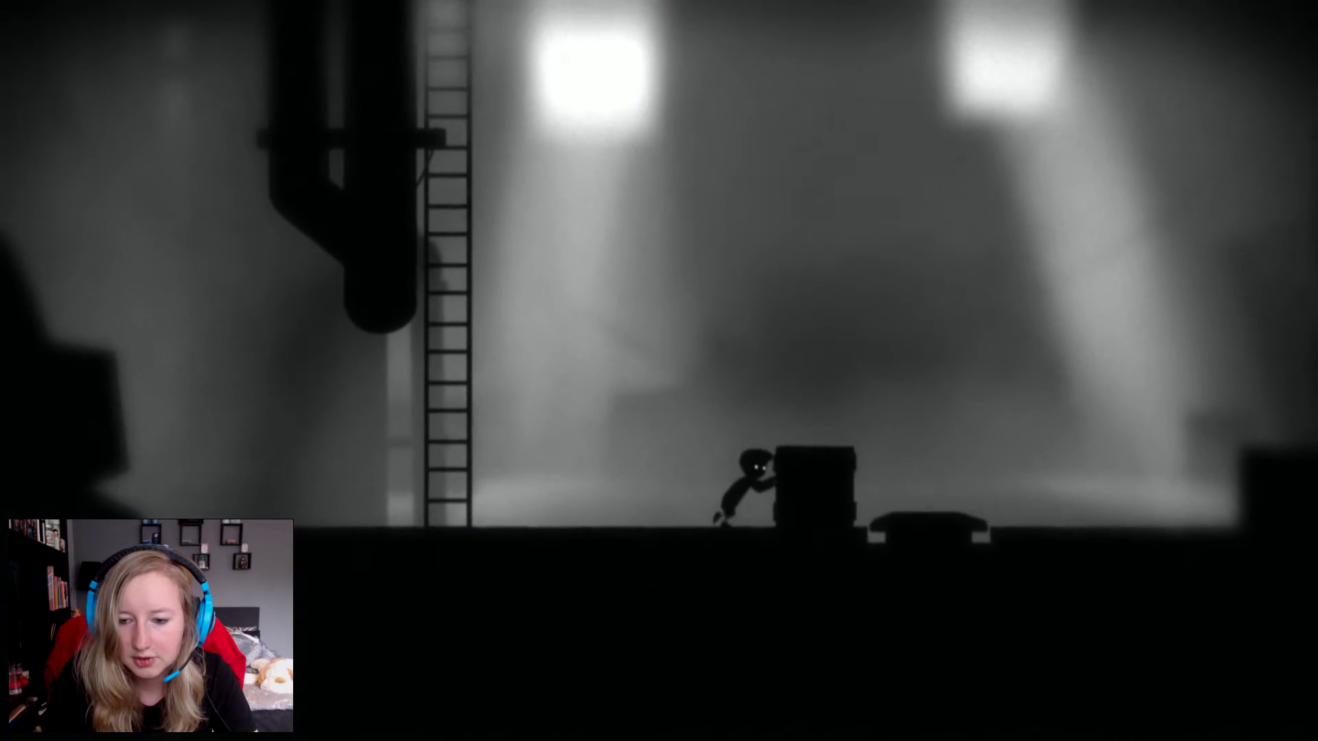
{"action": "key", "text": "Right"}
Jump from the crate up the tall steps and walk to the box on the top ledge.
{"action": "key", "text": "Up"}
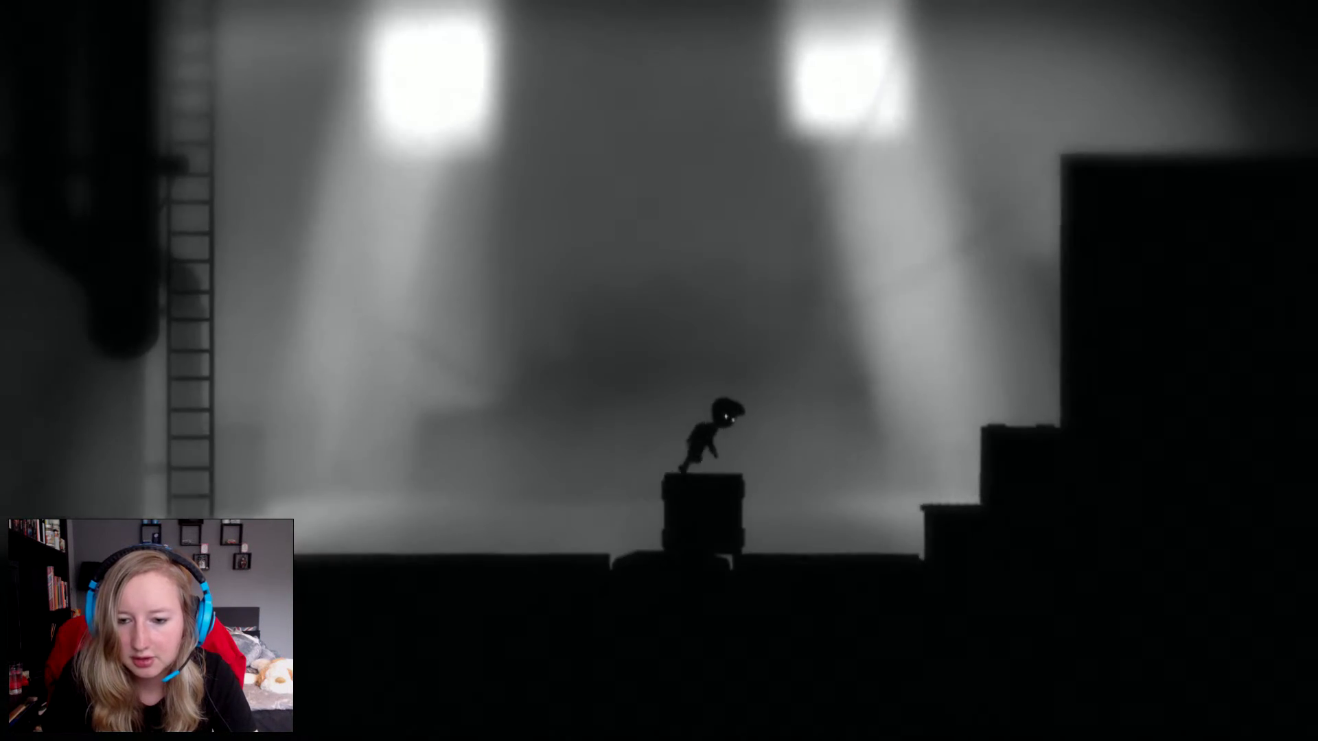
{"action": "key", "text": "Right"}
{"action": "key", "text": "Up"}
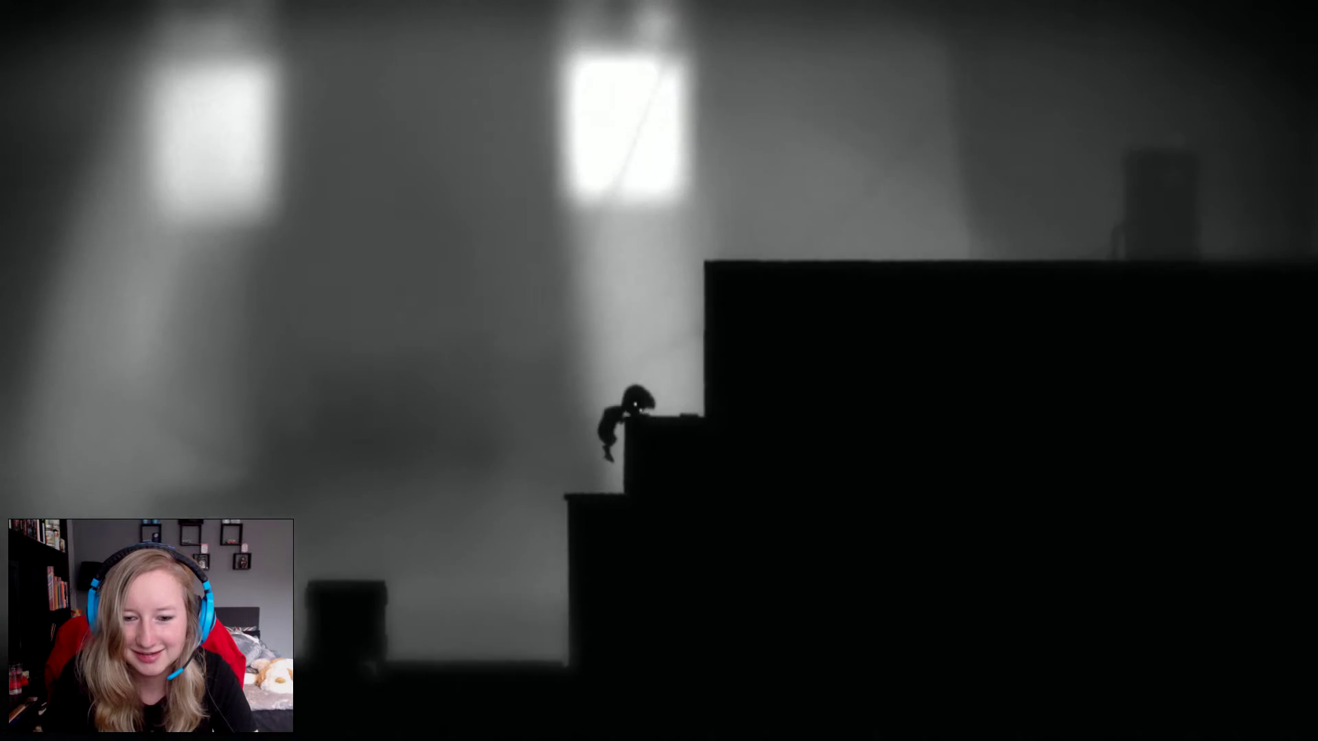
{"action": "key", "text": "Up"}
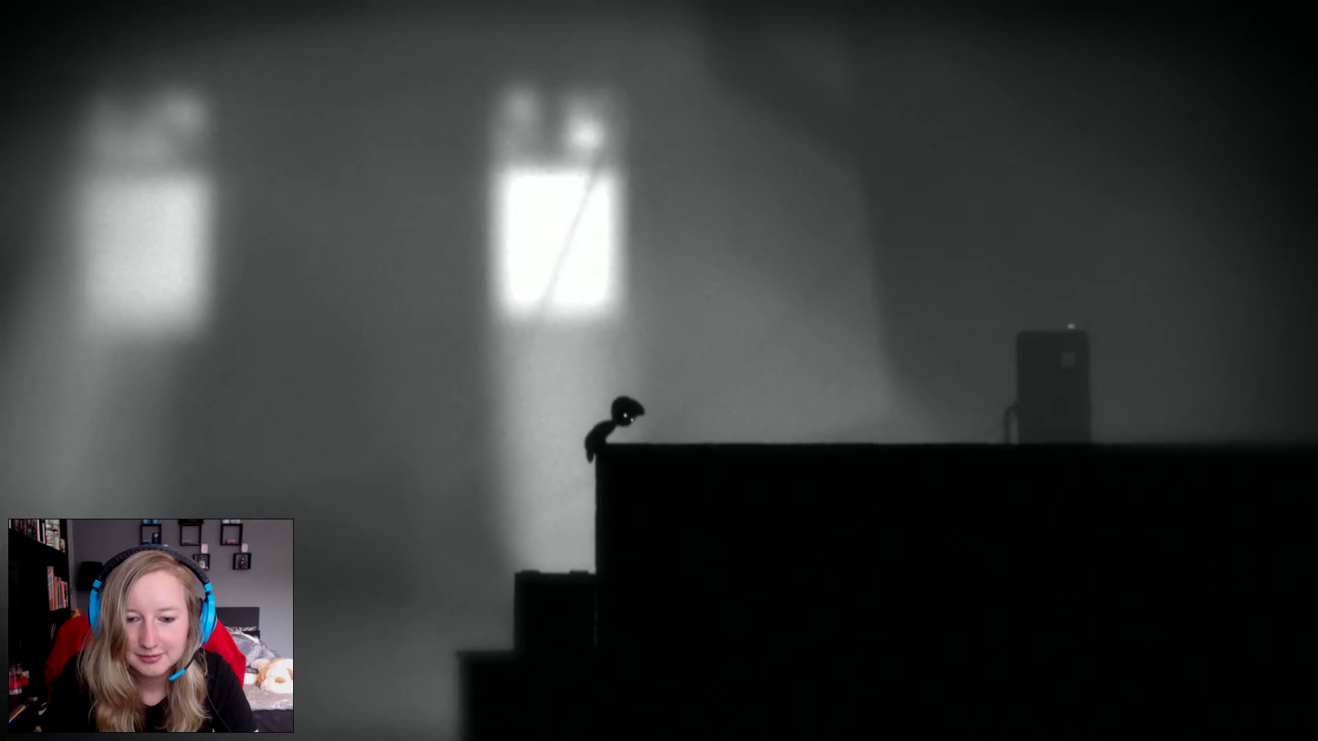
{"action": "key", "text": "Right"}
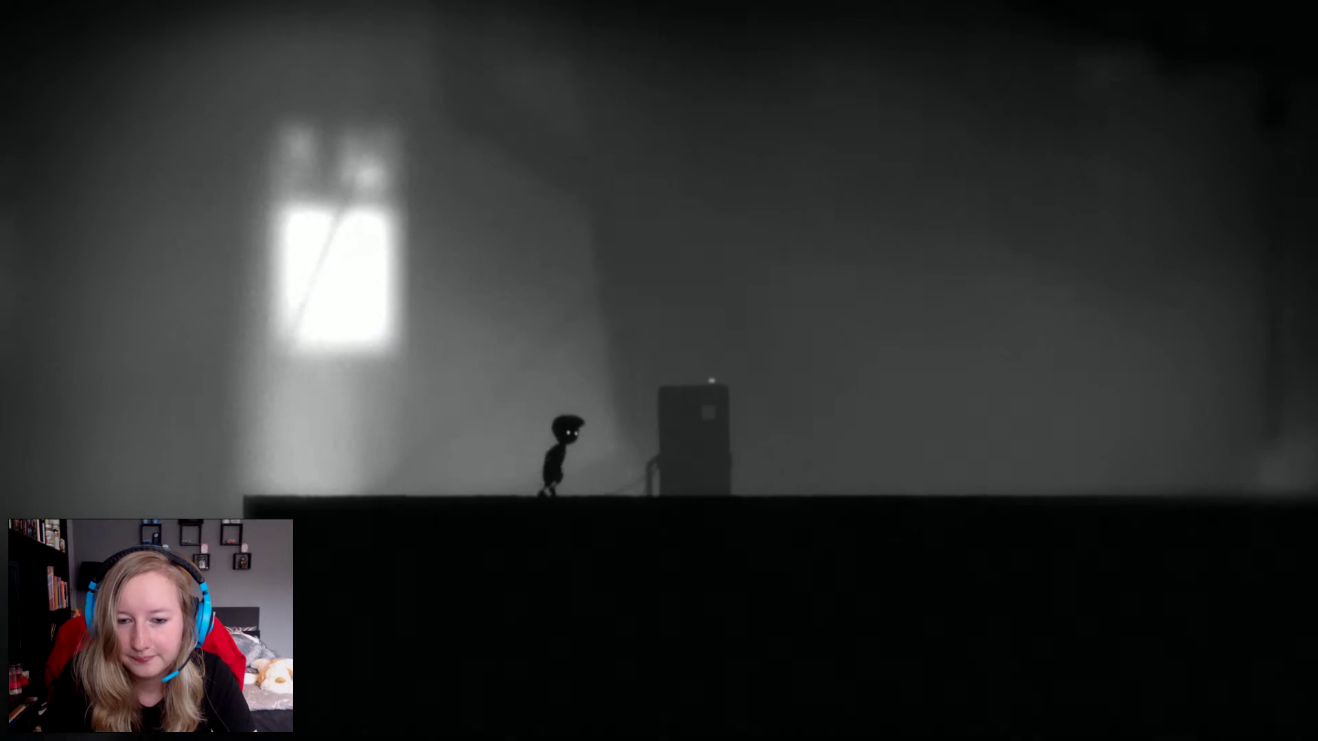
{"action": "key", "text": "Right"}
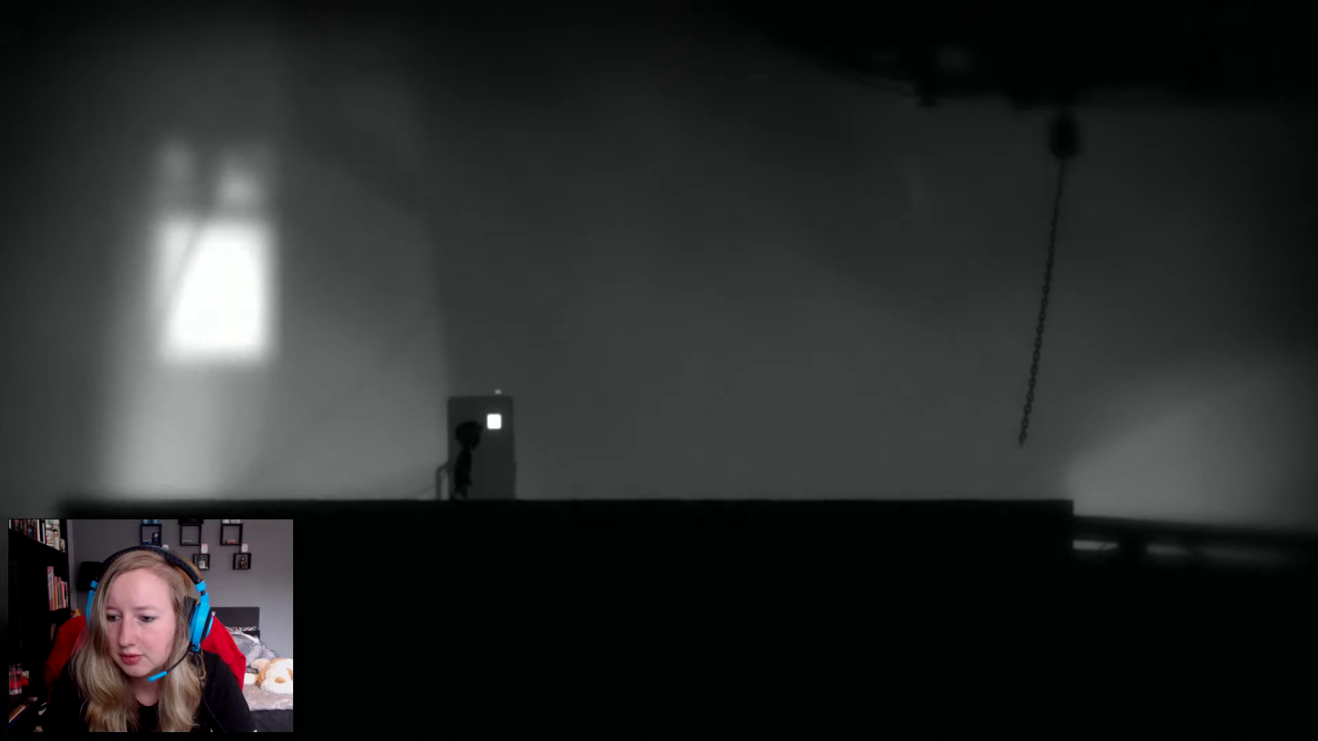
Walk right along the ledge, then run back left to the glowing box.
{"action": "key", "text": "Right"}
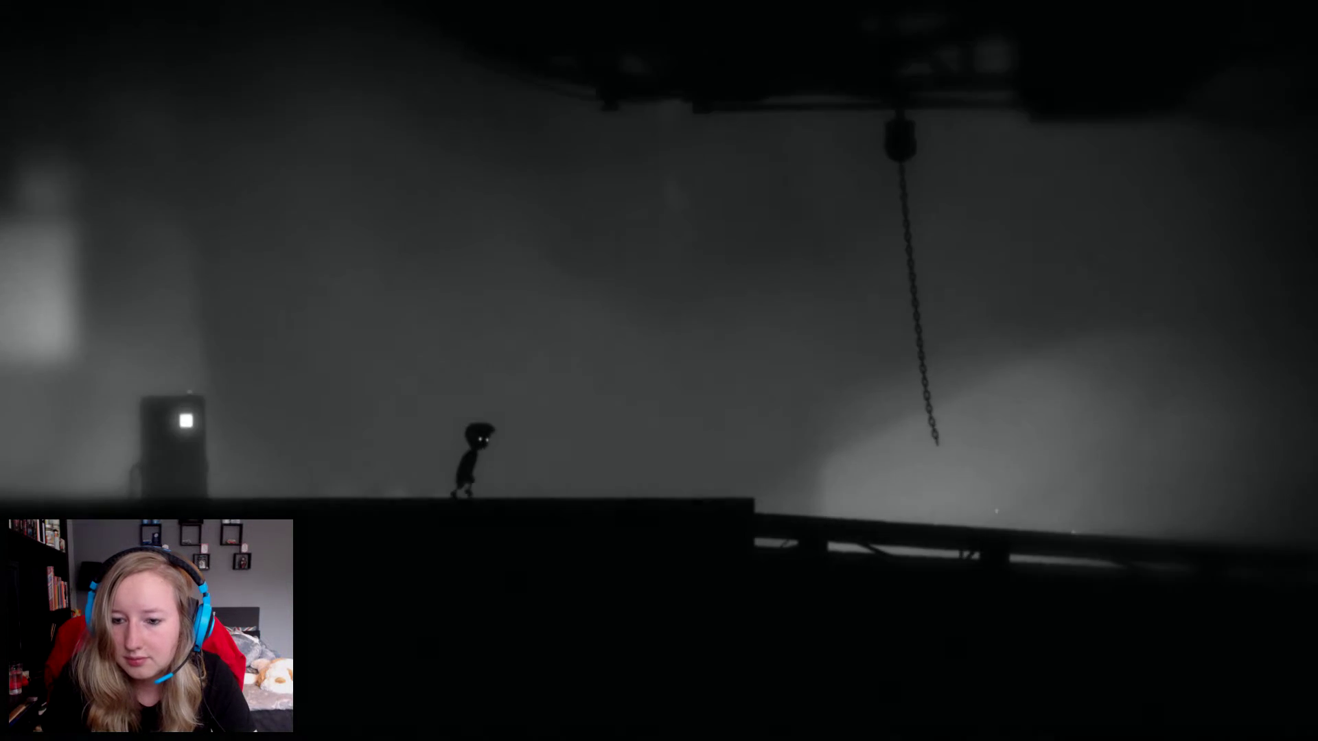
{"action": "key", "text": "Right"}
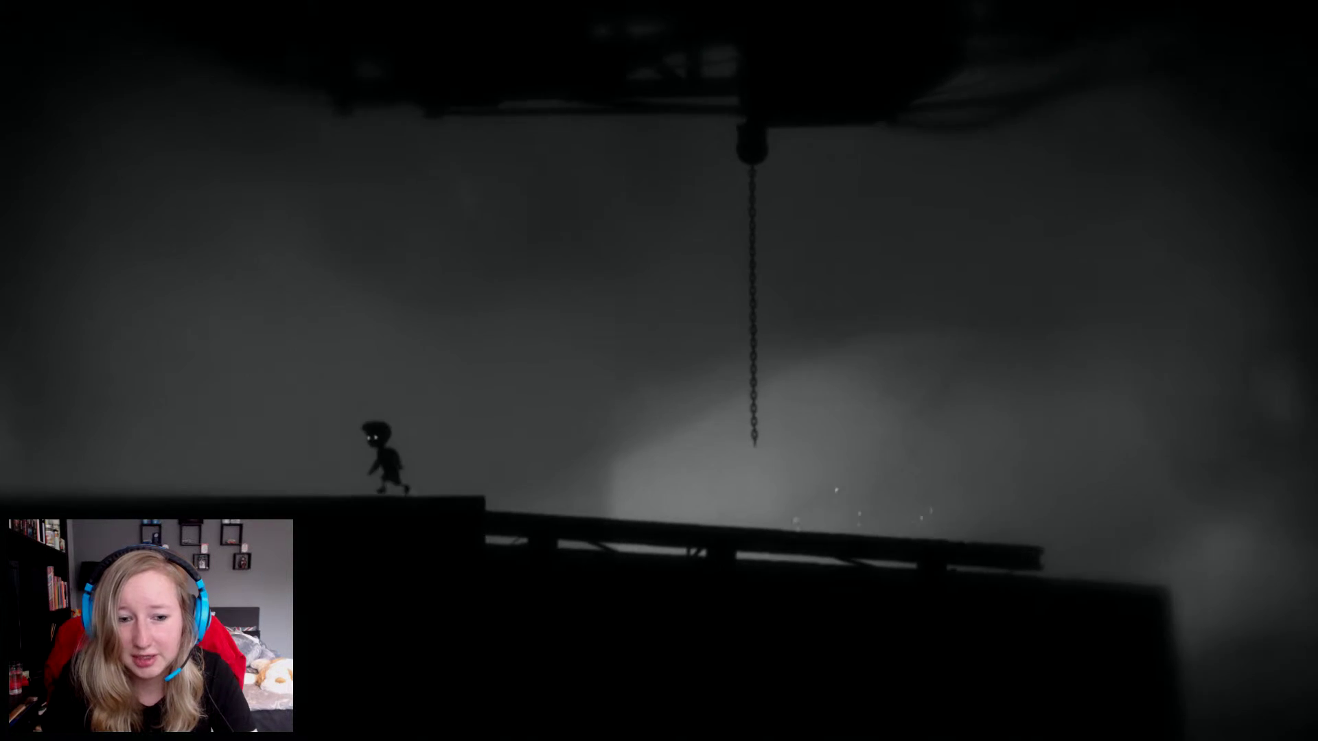
{"action": "key", "text": "Right"}
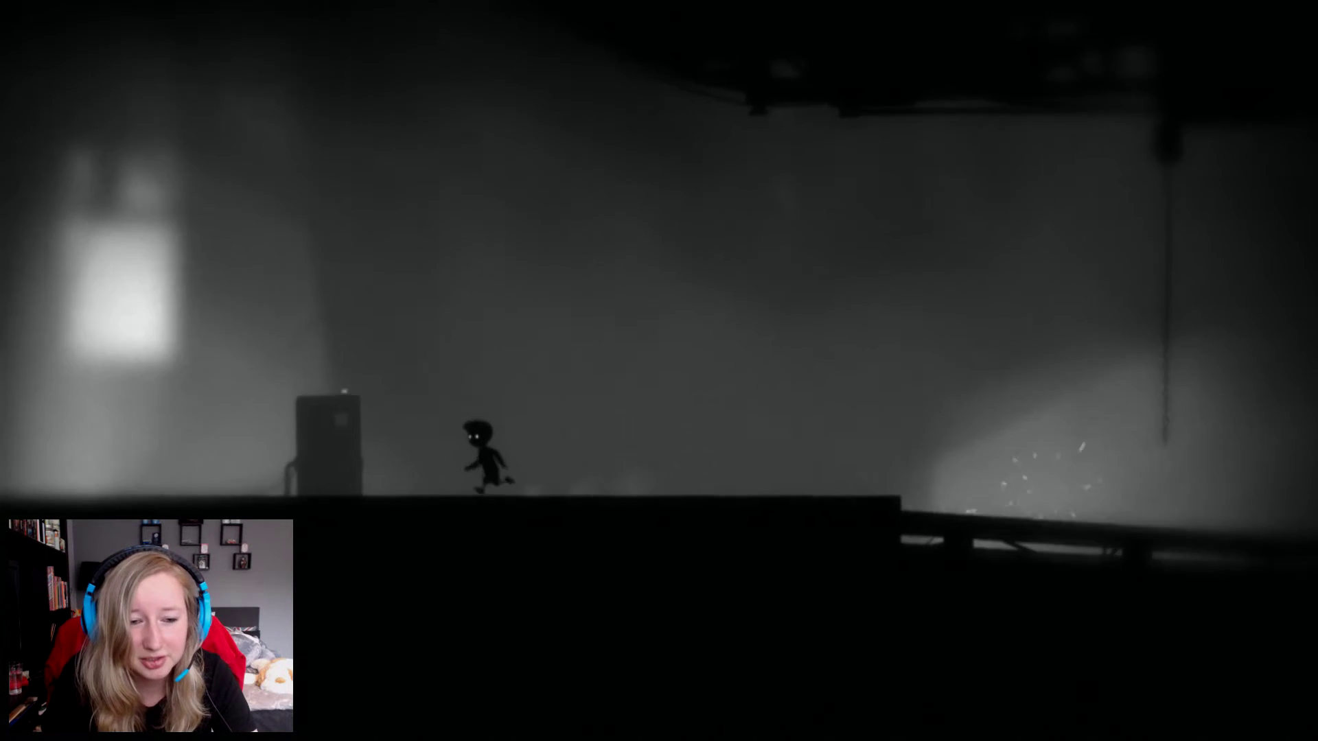
{"action": "key", "text": "Left"}
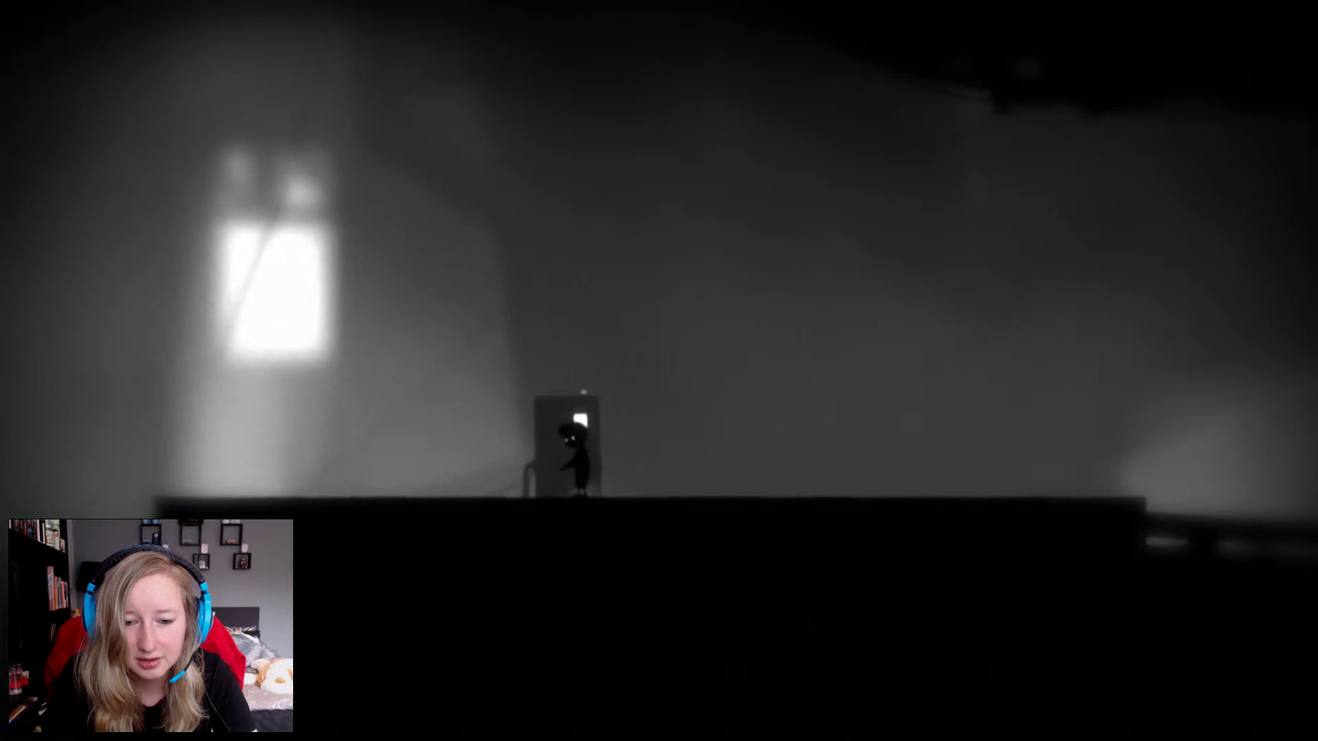
Run right to beneath the hanging chain and jump onto it.
{"action": "key", "text": "Right"}
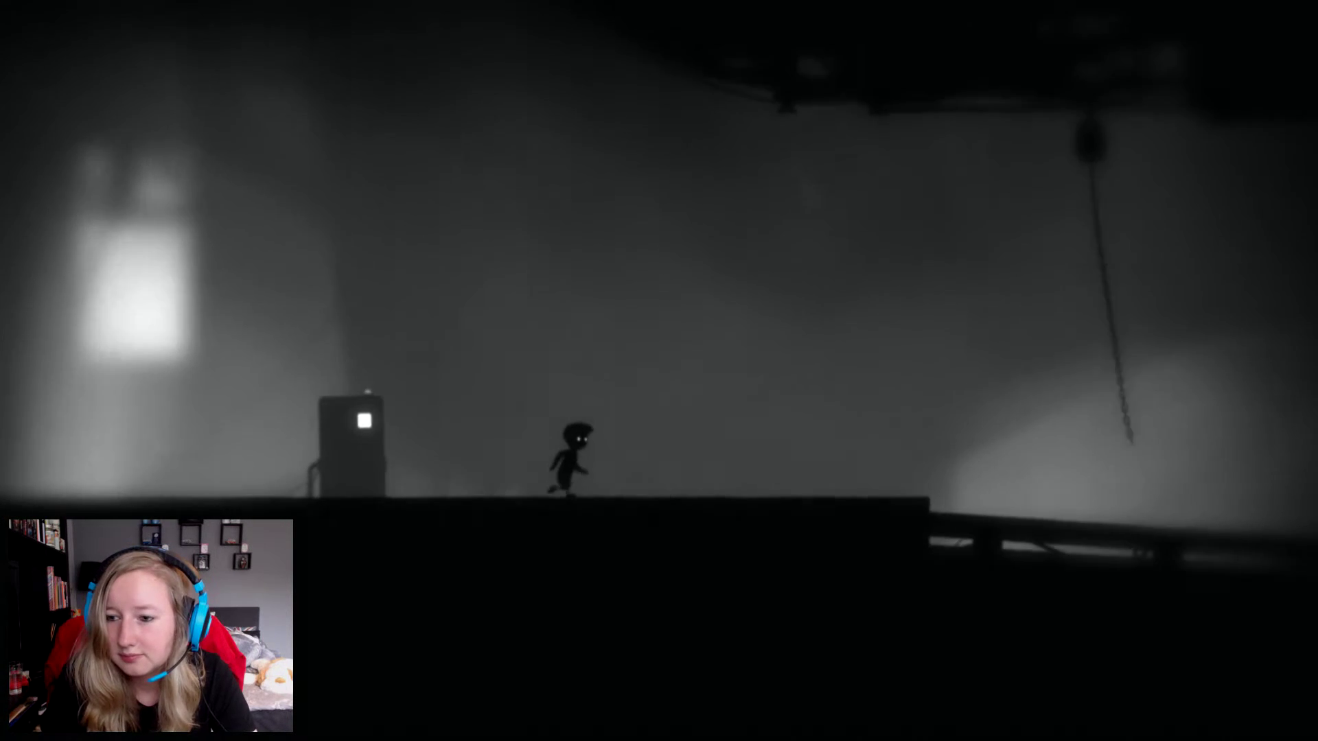
{"action": "key", "text": "Right"}
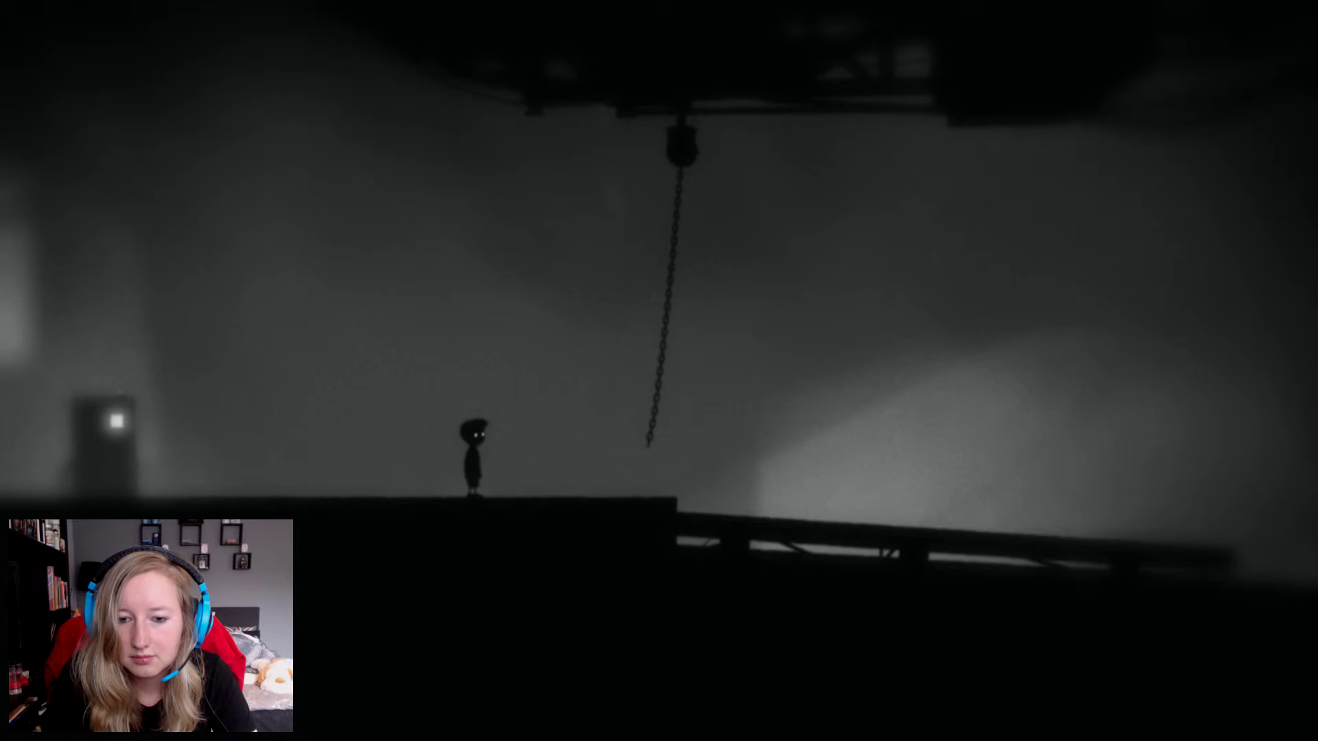
{"action": "key", "text": "Up"}
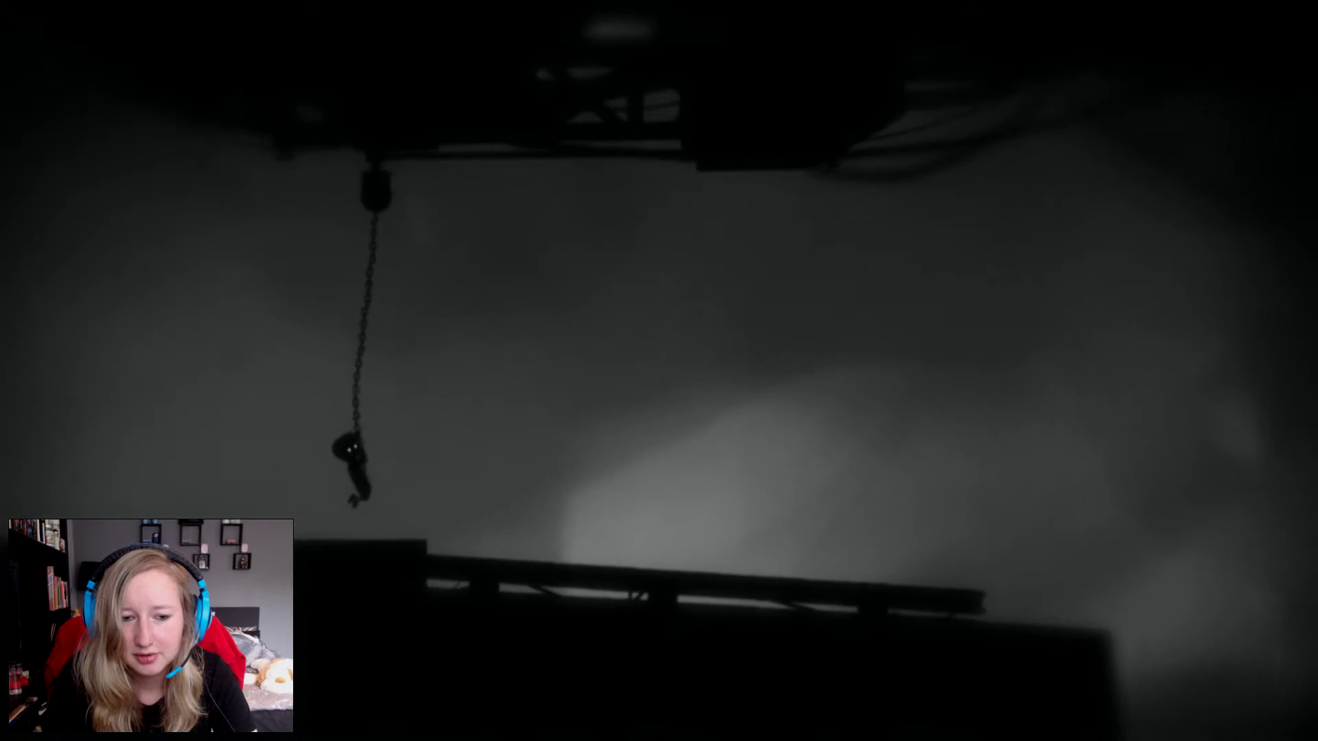
Swing the chain, let go onto the ledge and walk back to the grey box.
{"action": "key", "text": "Right"}
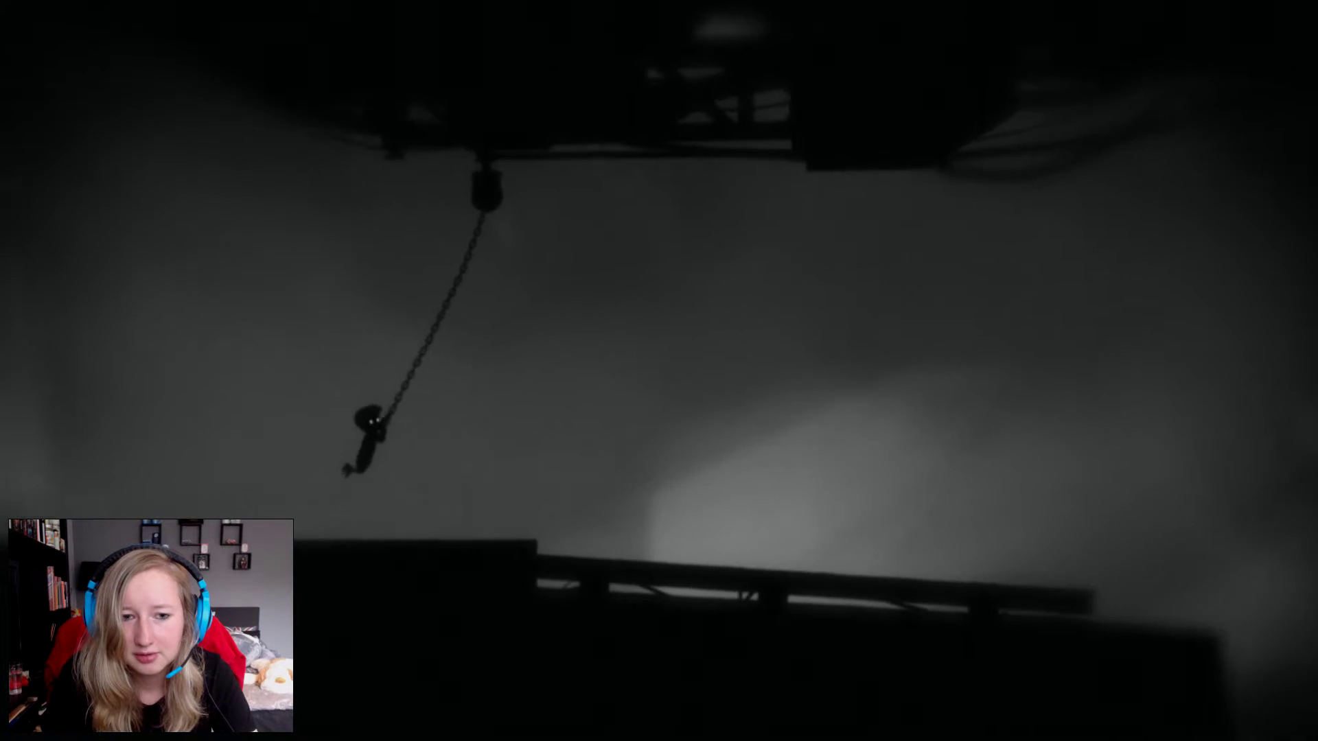
{"action": "key", "text": "Right"}
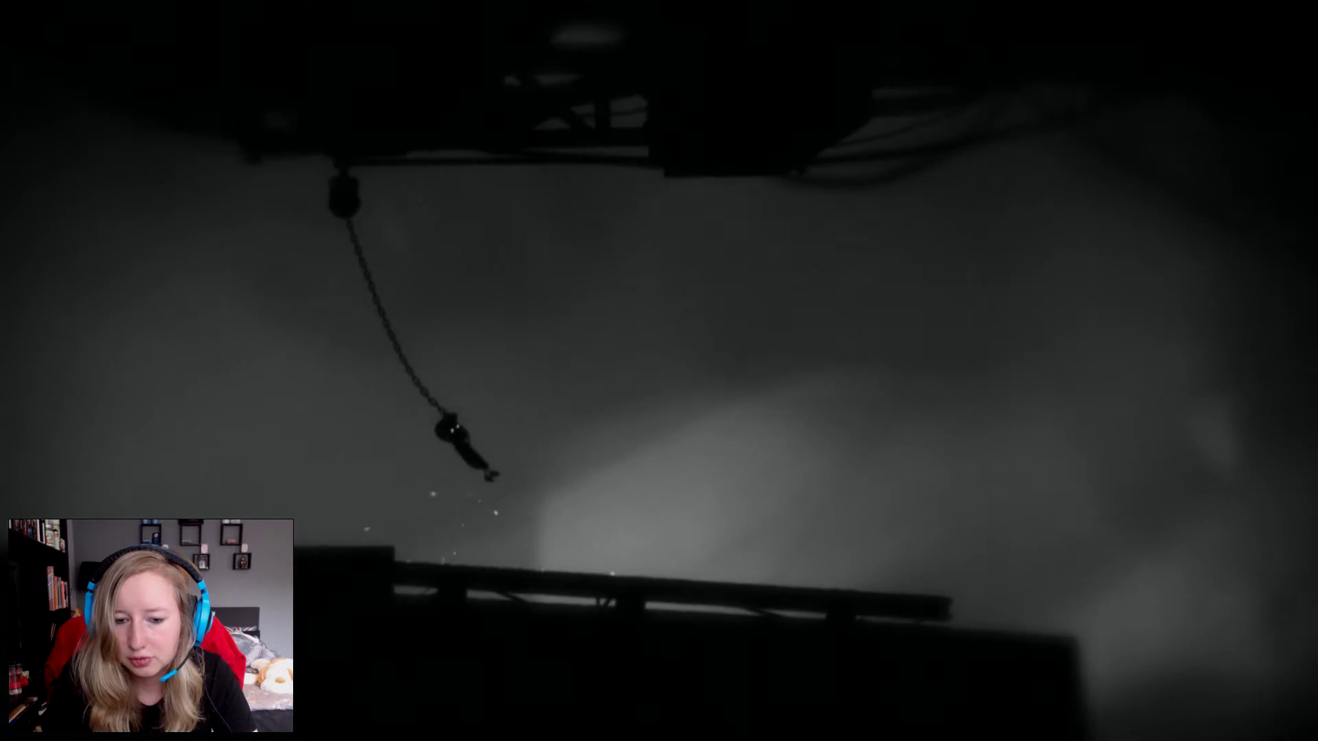
{"action": "key", "text": "ctrl"}
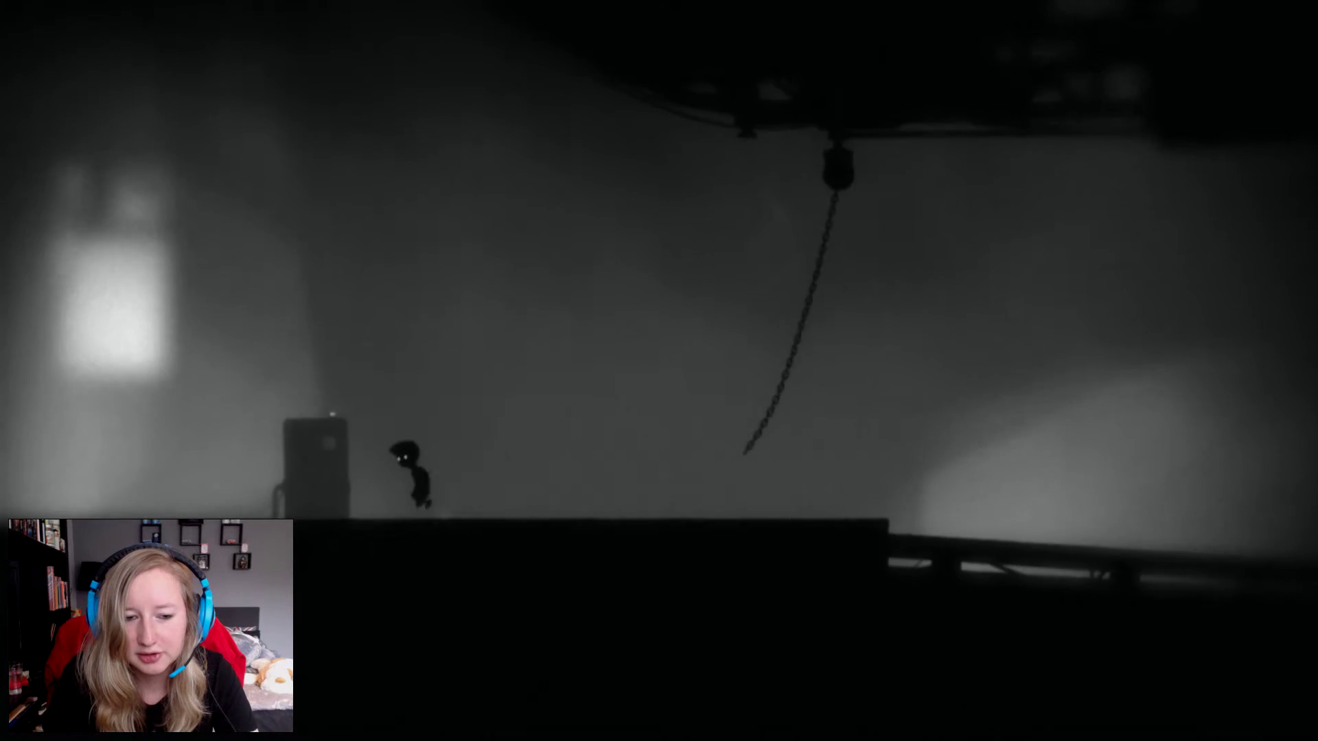
{"action": "key", "text": "Left"}
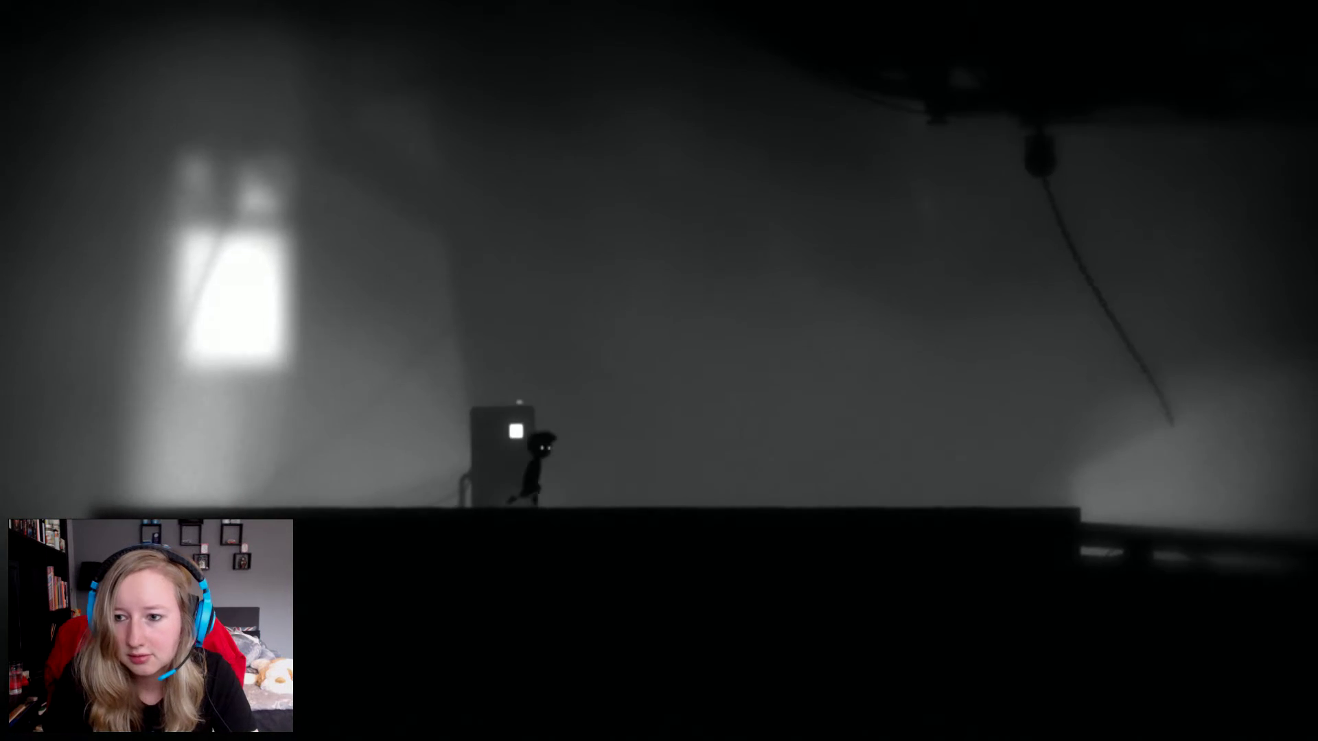
Run to the ledge edge, leap onto the chain and release onto the far platform.
{"action": "key", "text": "Right"}
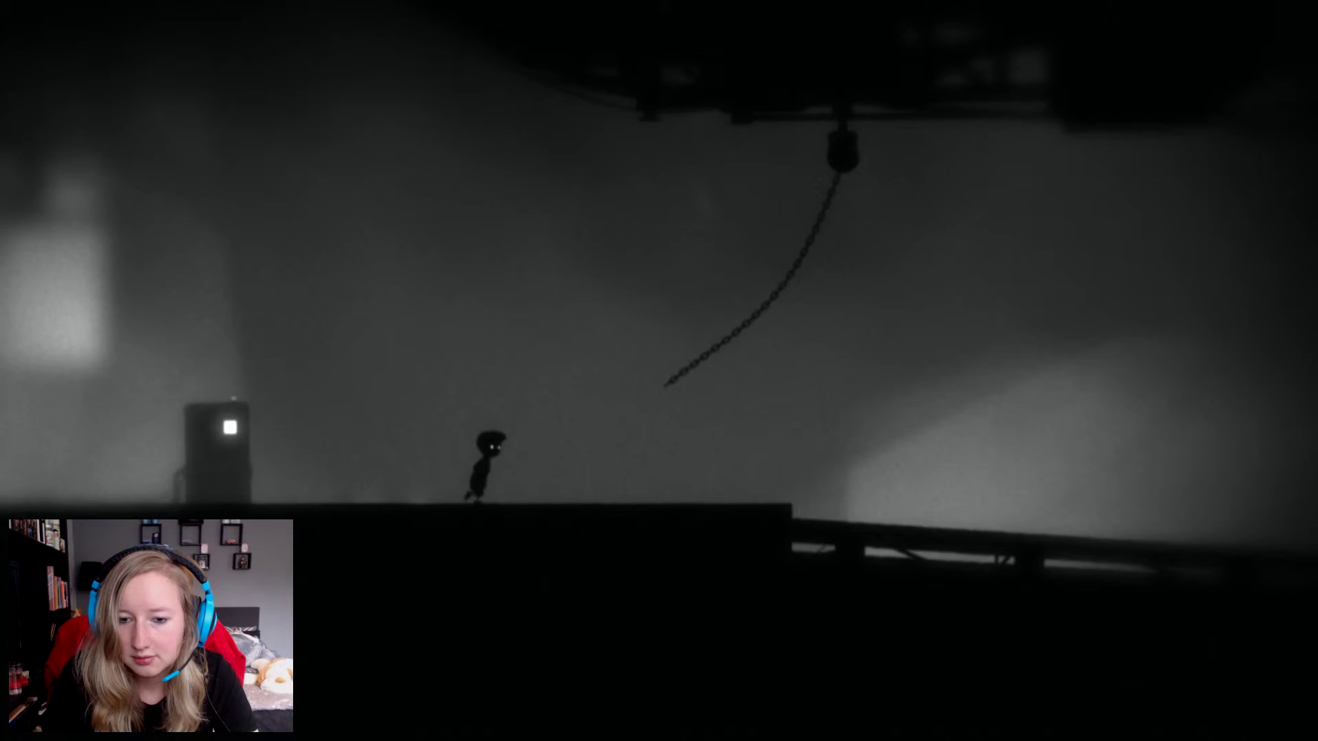
{"action": "key", "text": "Right"}
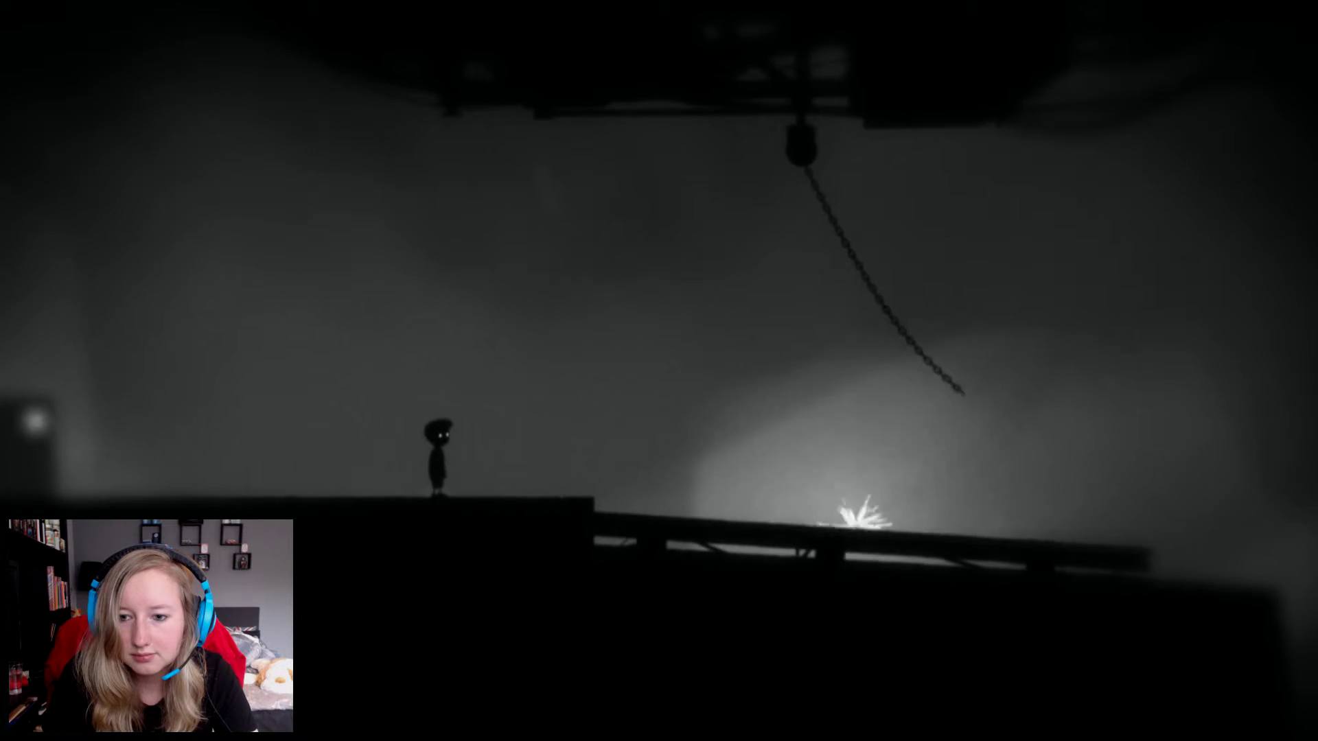
{"action": "key", "text": "Up"}
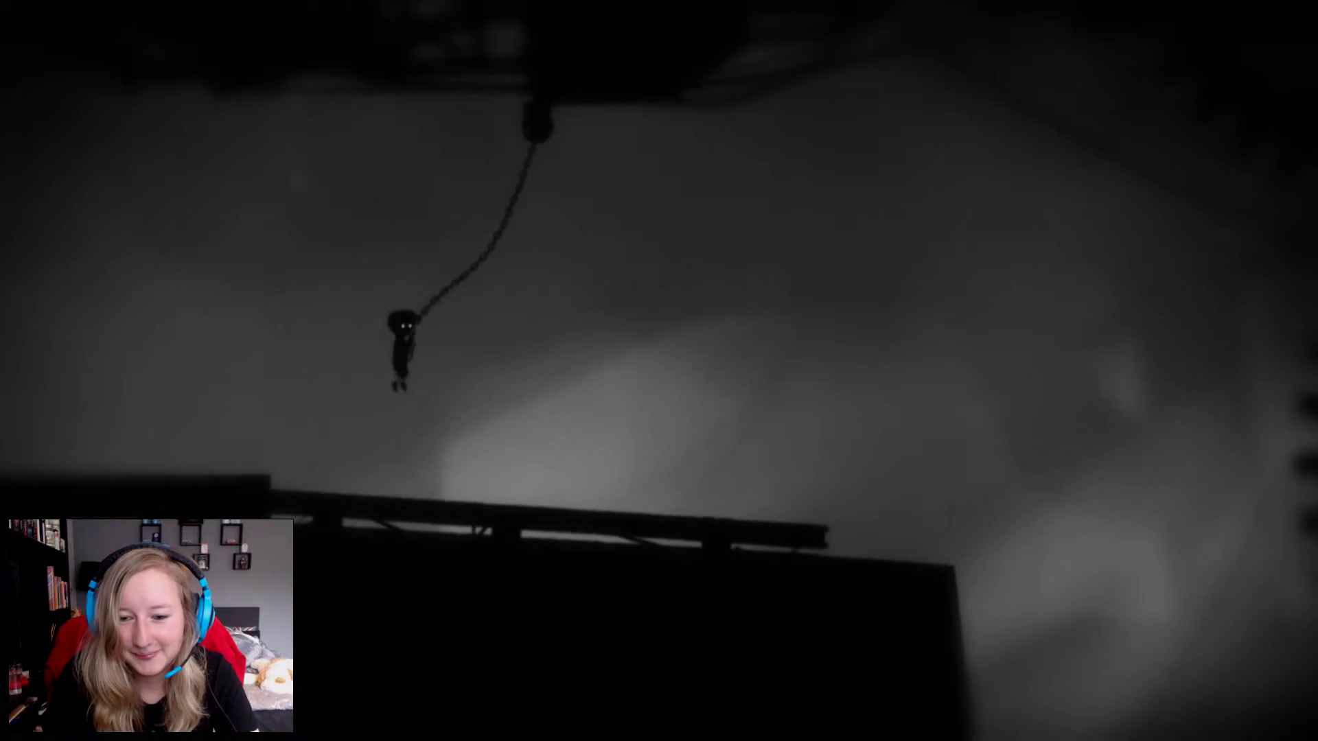
{"action": "key", "text": "Up"}
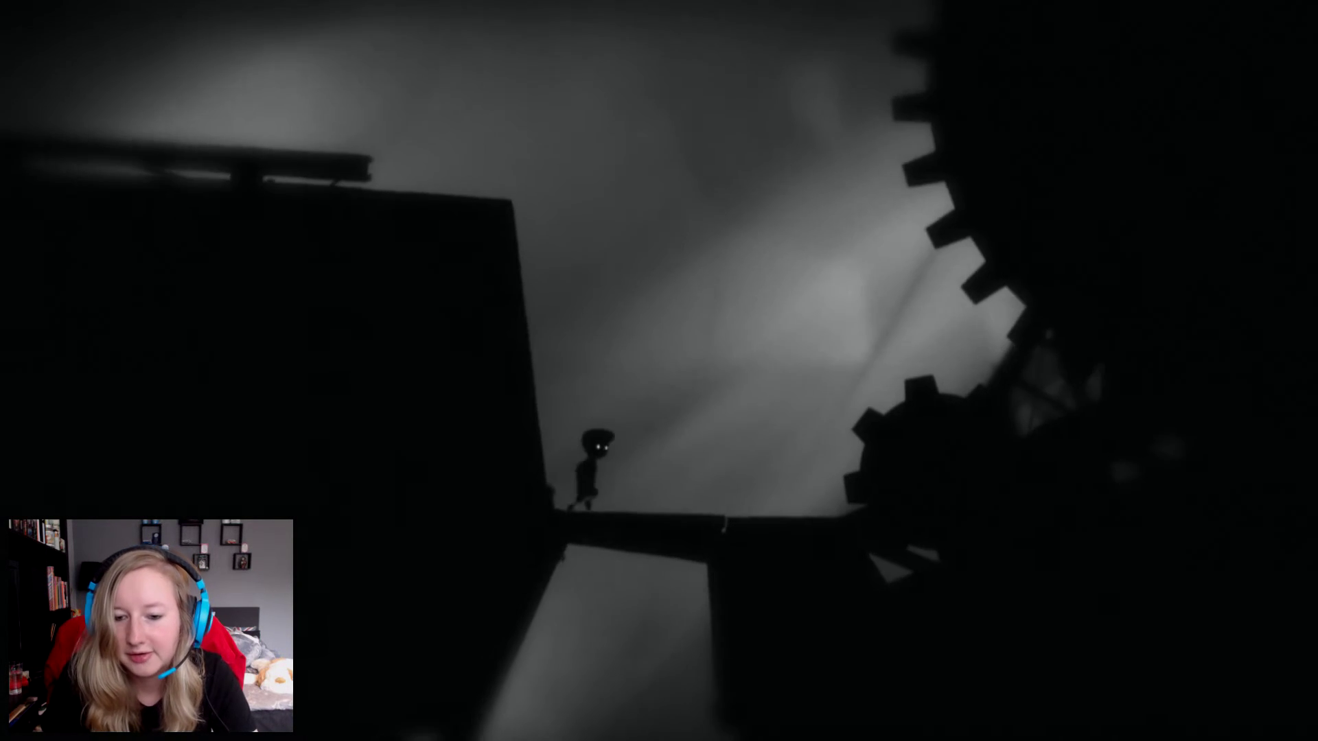
Walk along the beam toward the gear, drop to the lower platform and head back left.
{"action": "key", "text": "Right"}
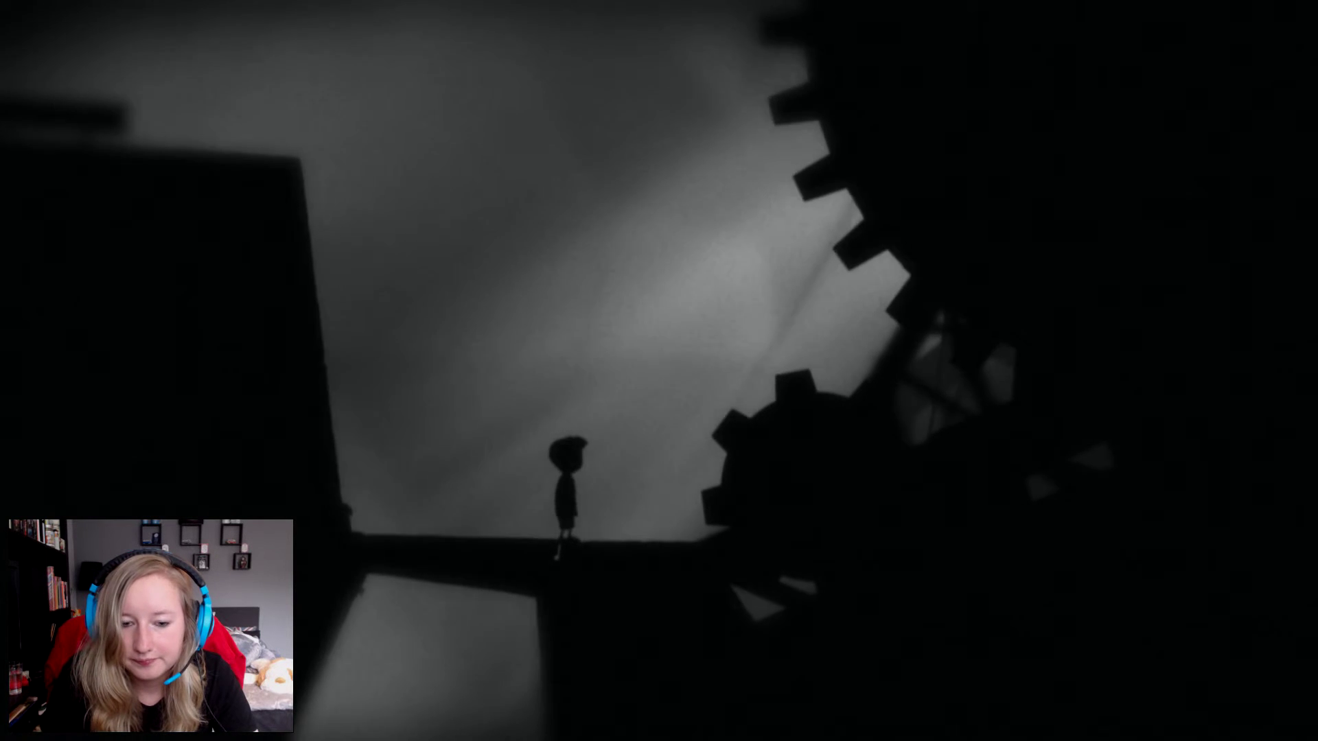
{"action": "key", "text": "Right"}
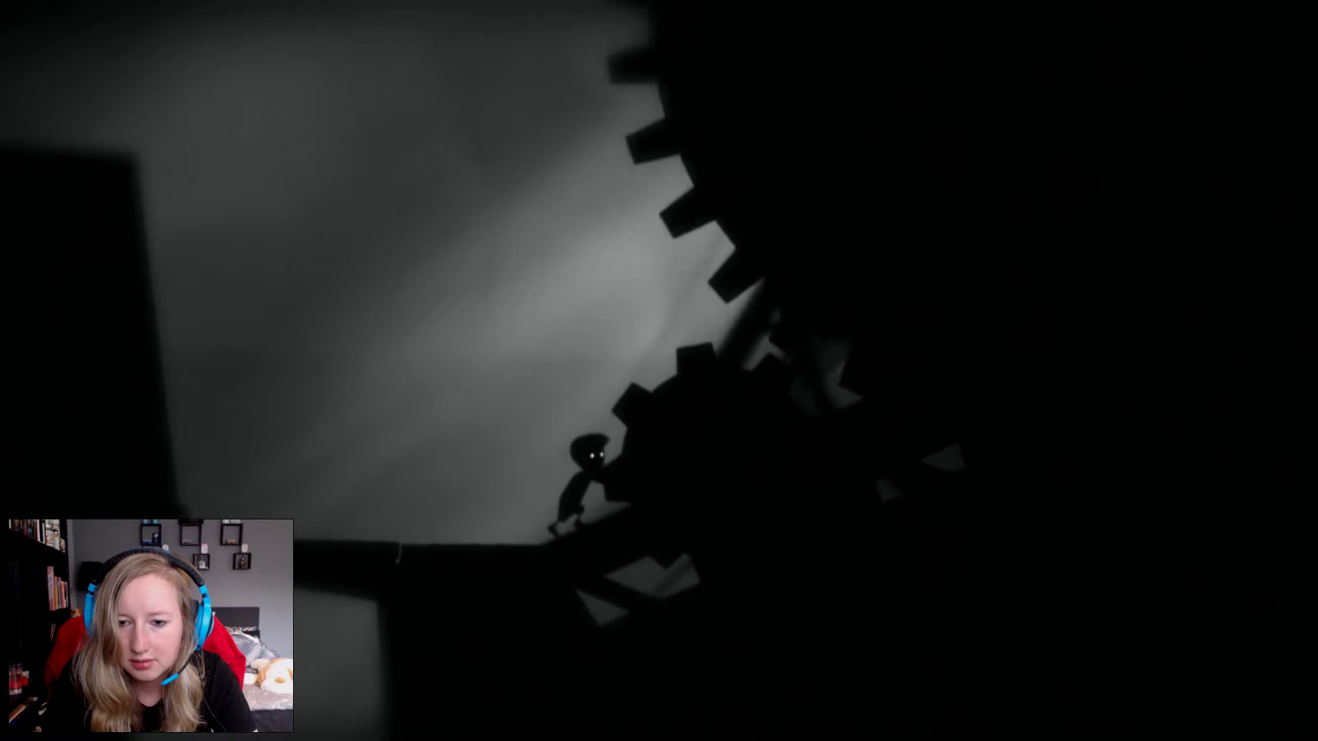
{"action": "key", "text": "Left"}
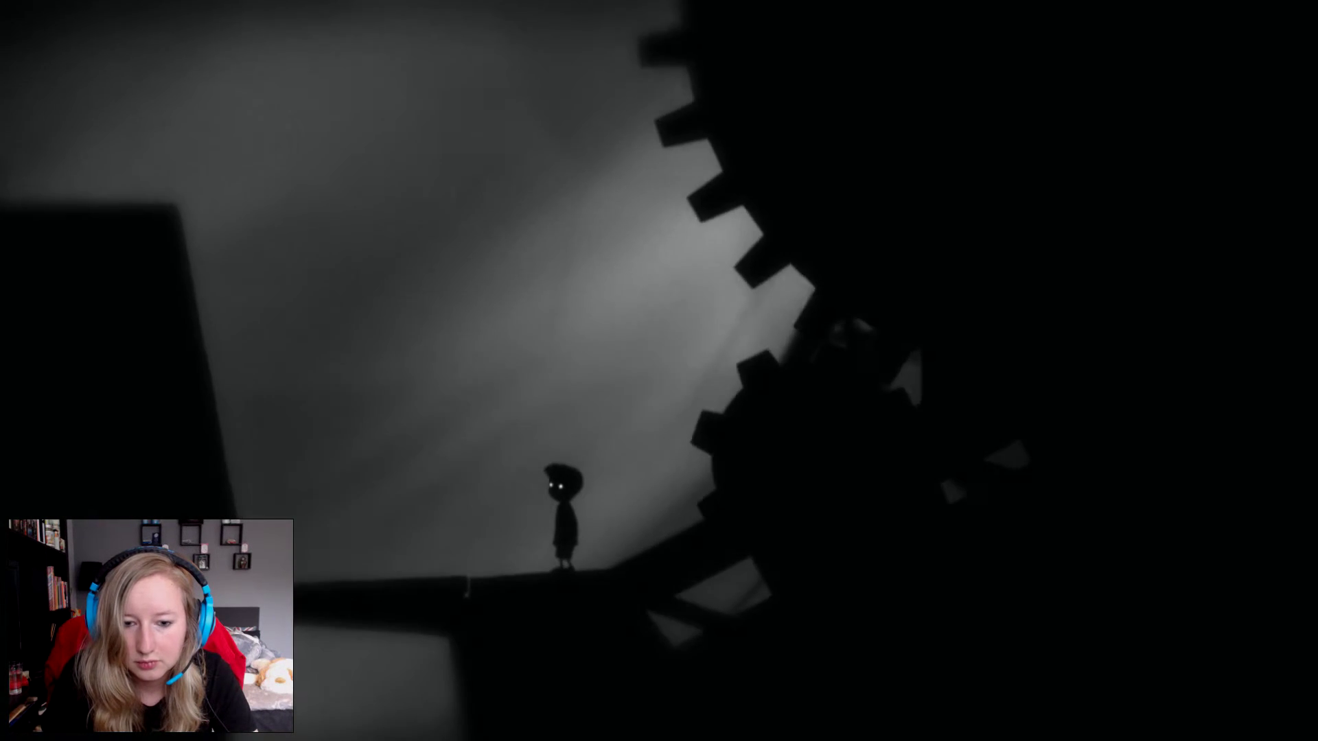
{"action": "key", "text": "Left"}
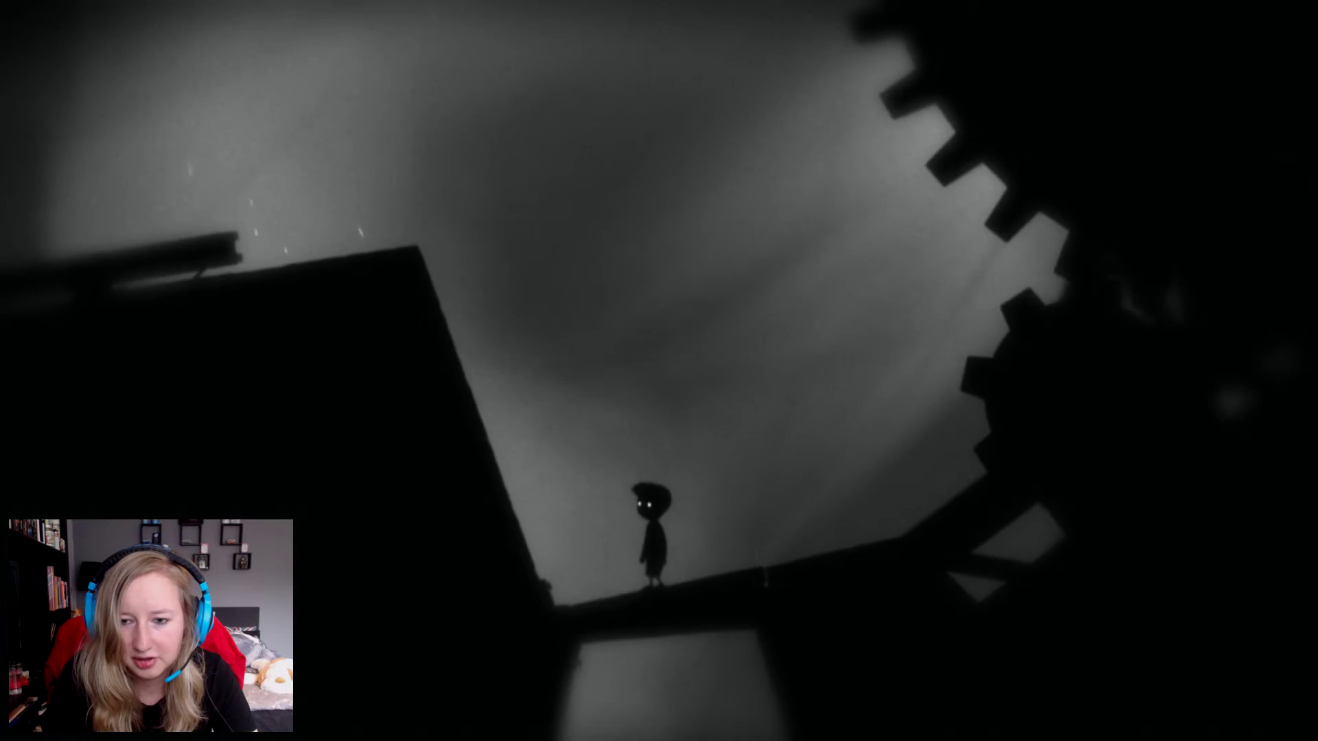
{"action": "key", "text": "Left"}
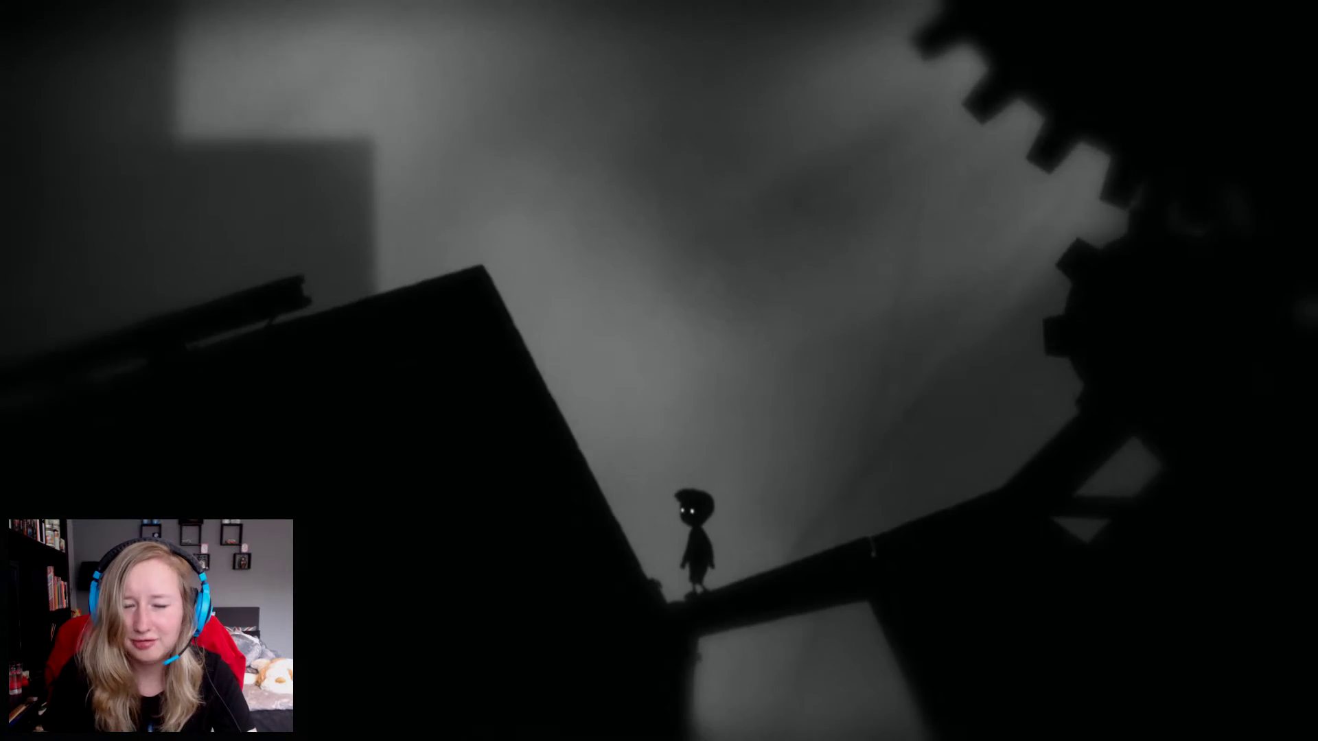
Climb onto the tilting block and walk along its slope.
{"action": "key", "text": "Left"}
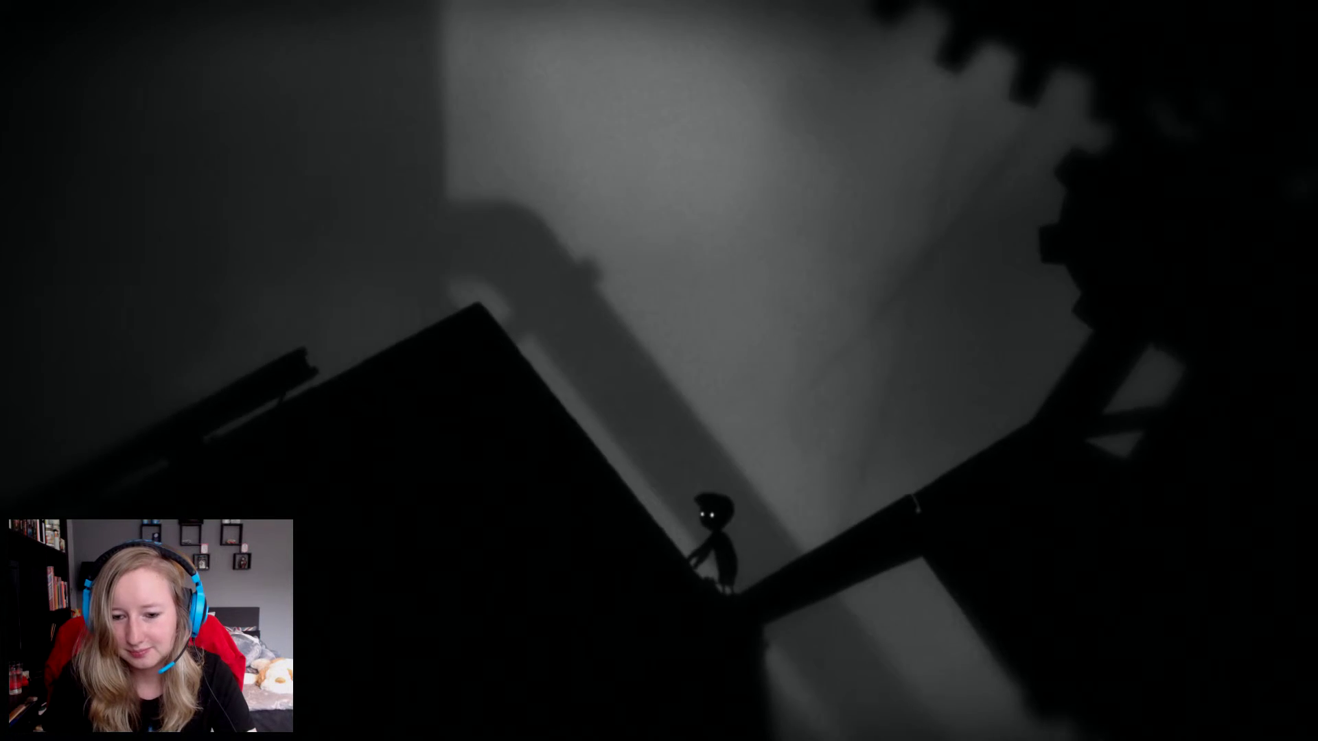
{"action": "key", "text": "Left"}
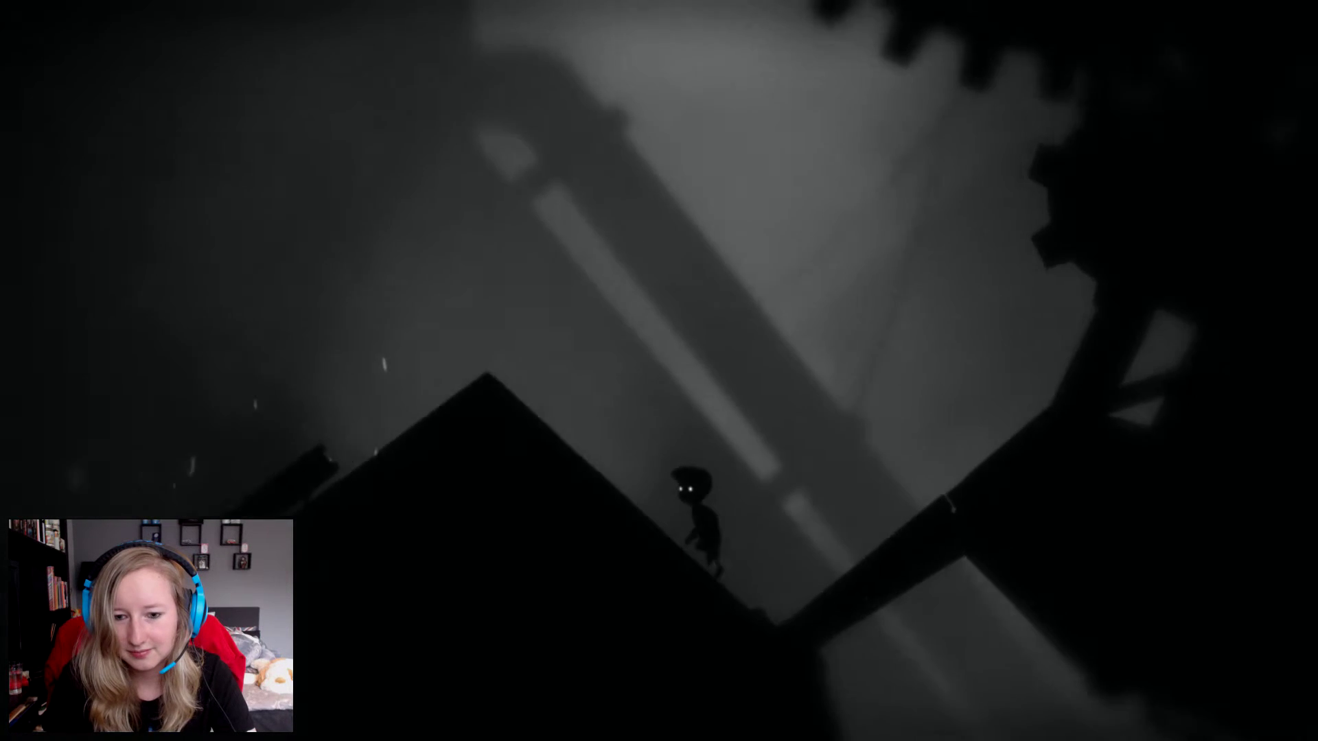
{"action": "key", "text": "Right"}
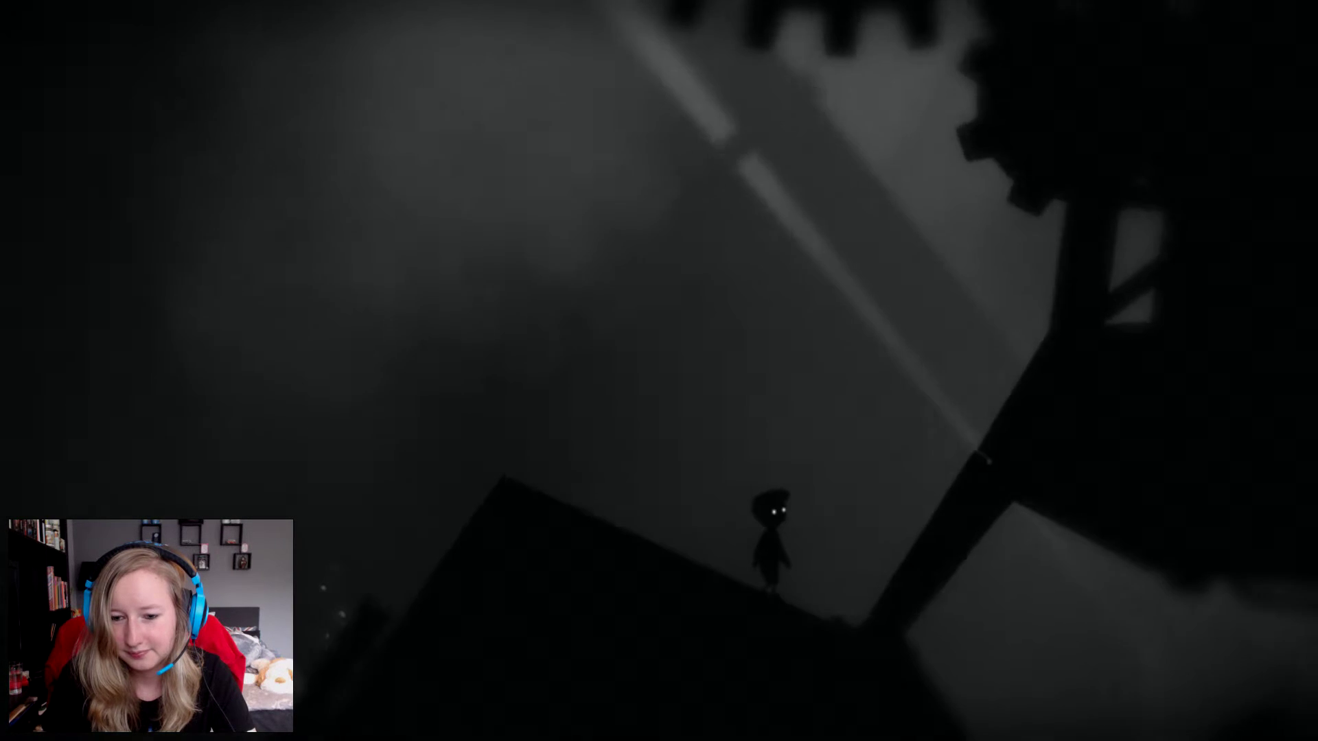
{"action": "key", "text": "Right"}
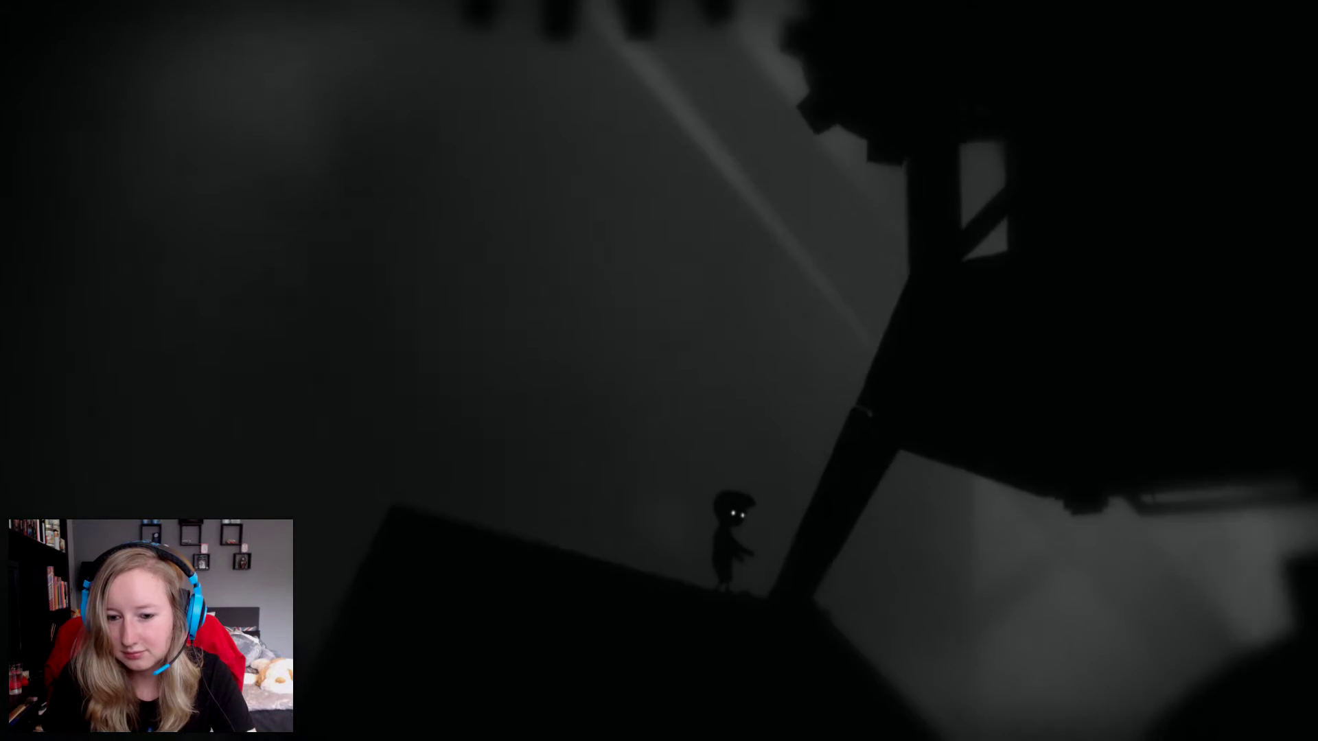
{"action": "key", "text": "Left"}
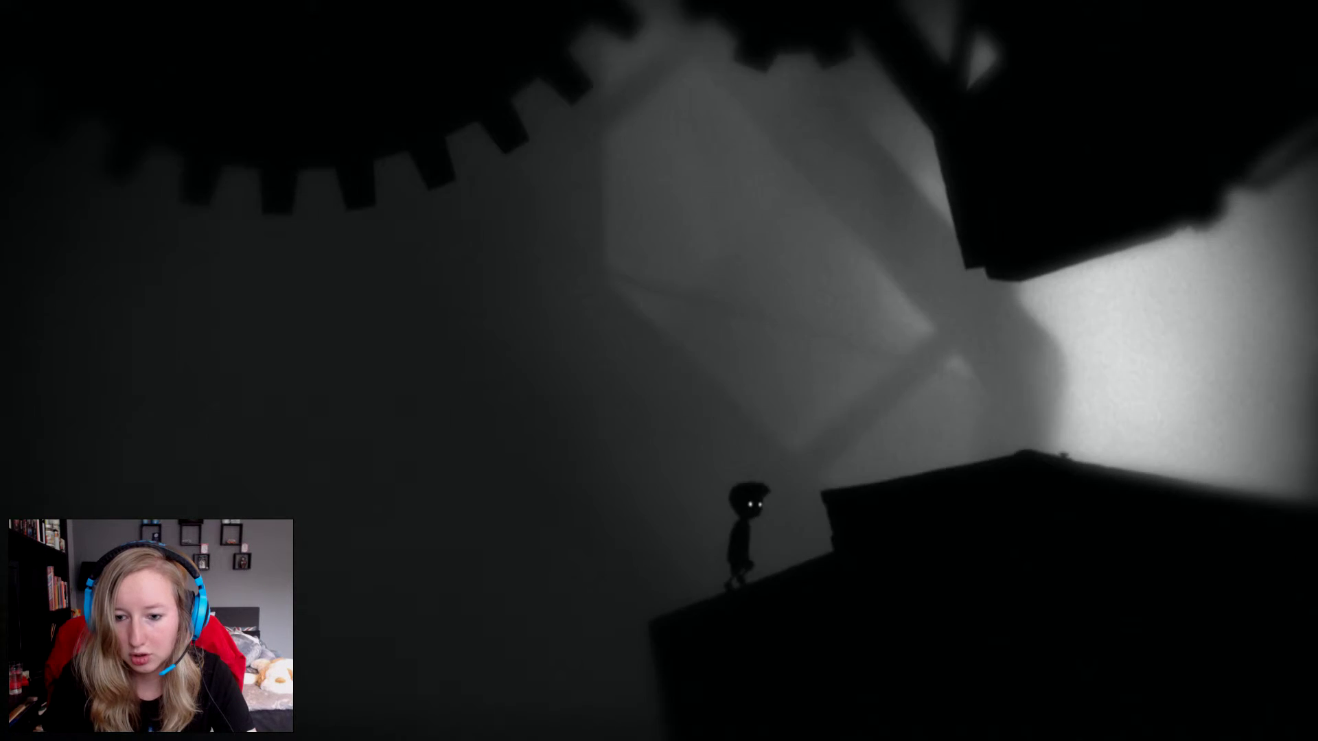
Run onto the dark wheel and jump left onto the sloped structure.
{"action": "key", "text": "Right"}
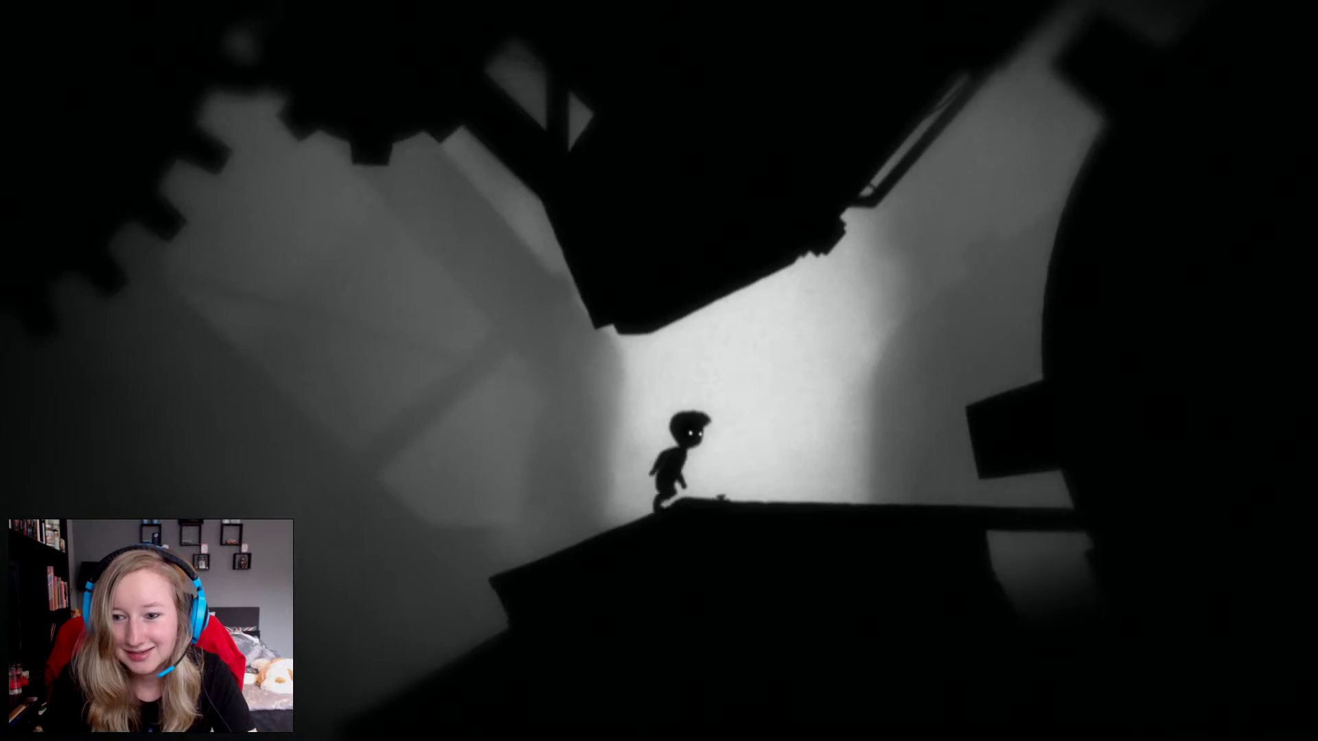
{"action": "key", "text": "Up"}
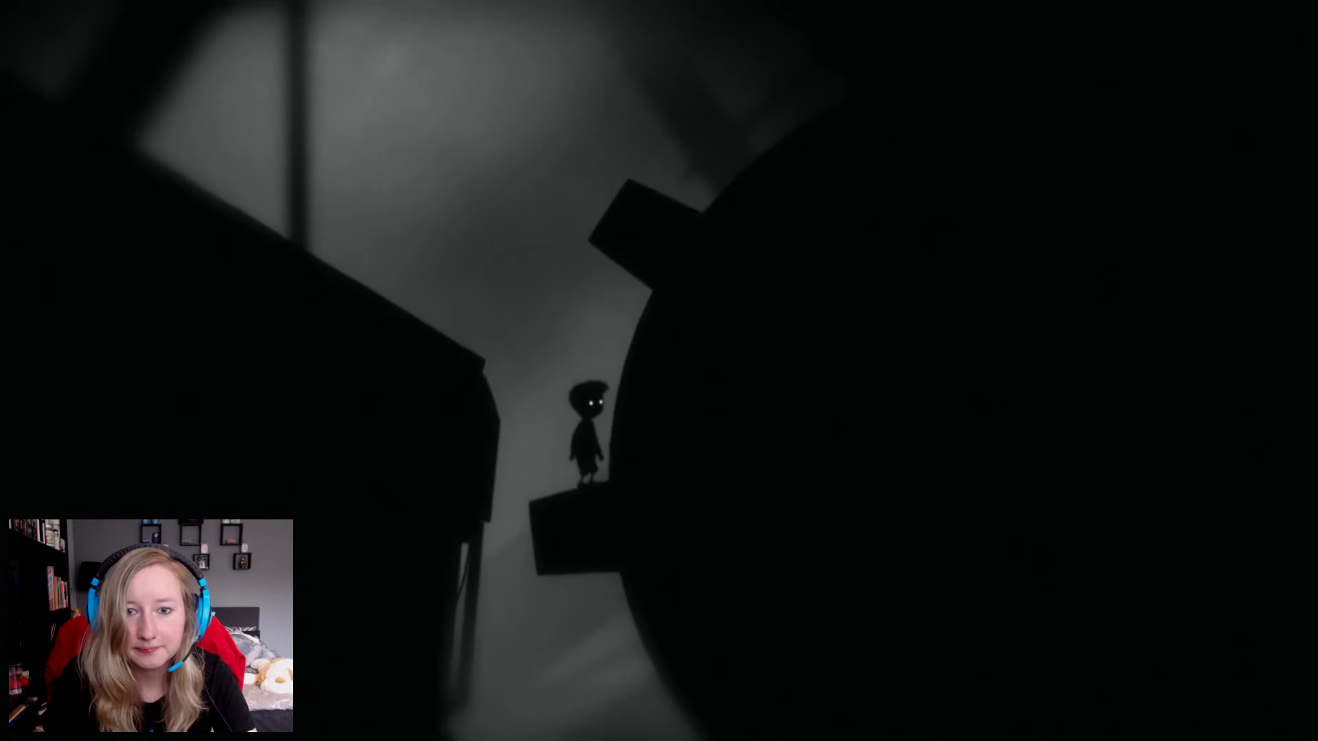
{"action": "key", "text": "Left"}
{"action": "key", "text": "Up"}
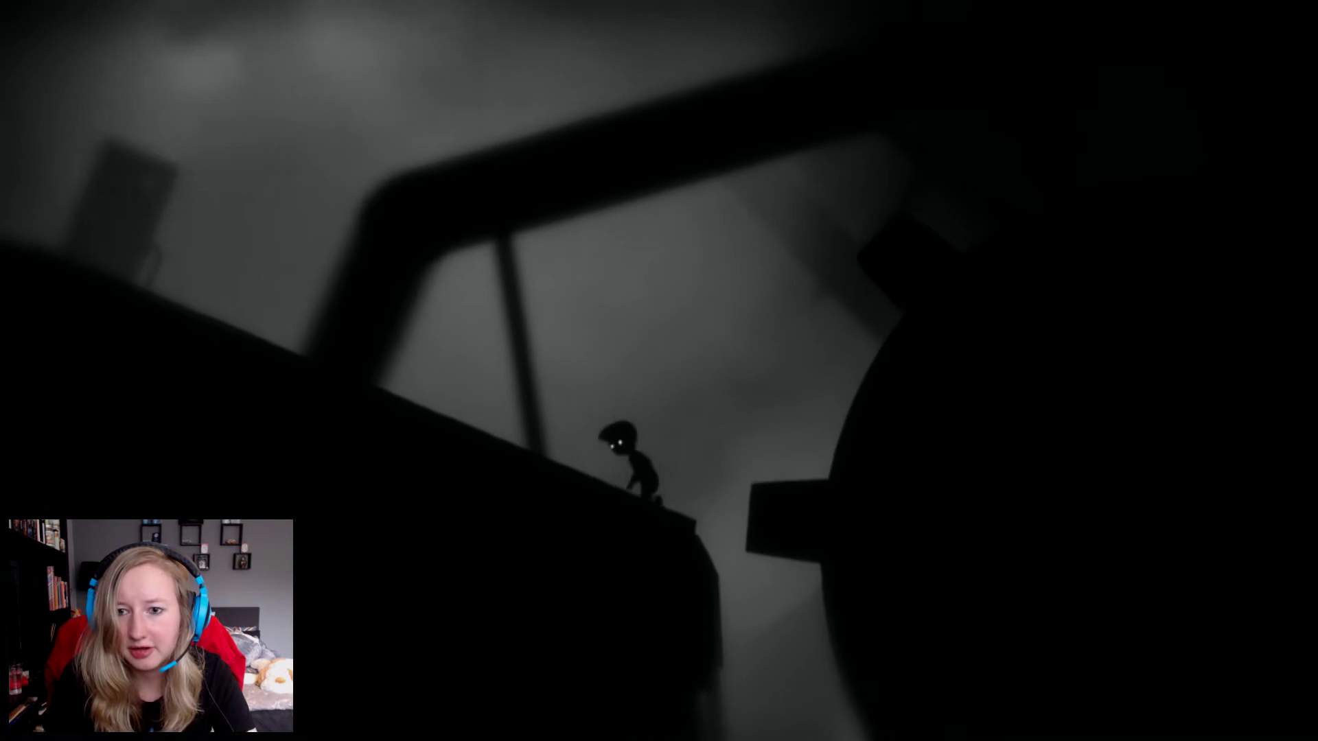
Walk left past the box and drop onto the lower tilted beam.
{"action": "key", "text": "Left"}
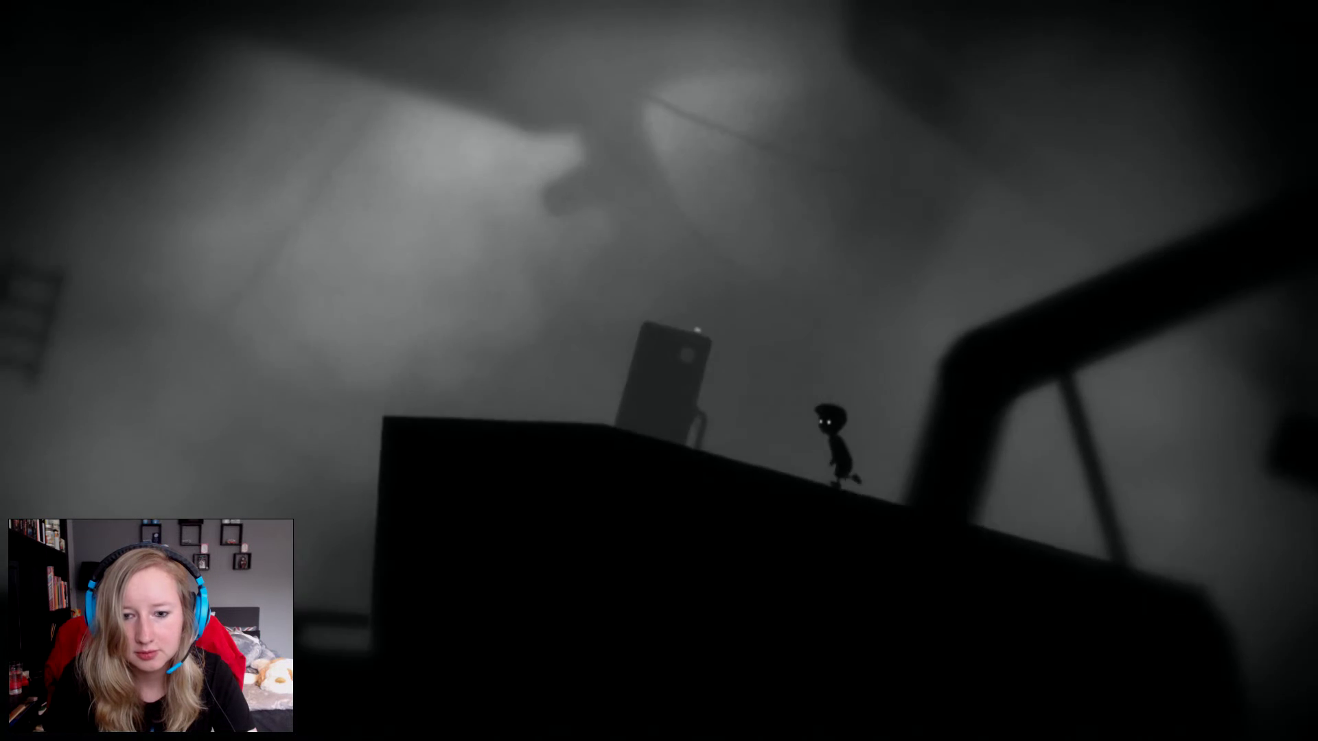
{"action": "key", "text": "Left"}
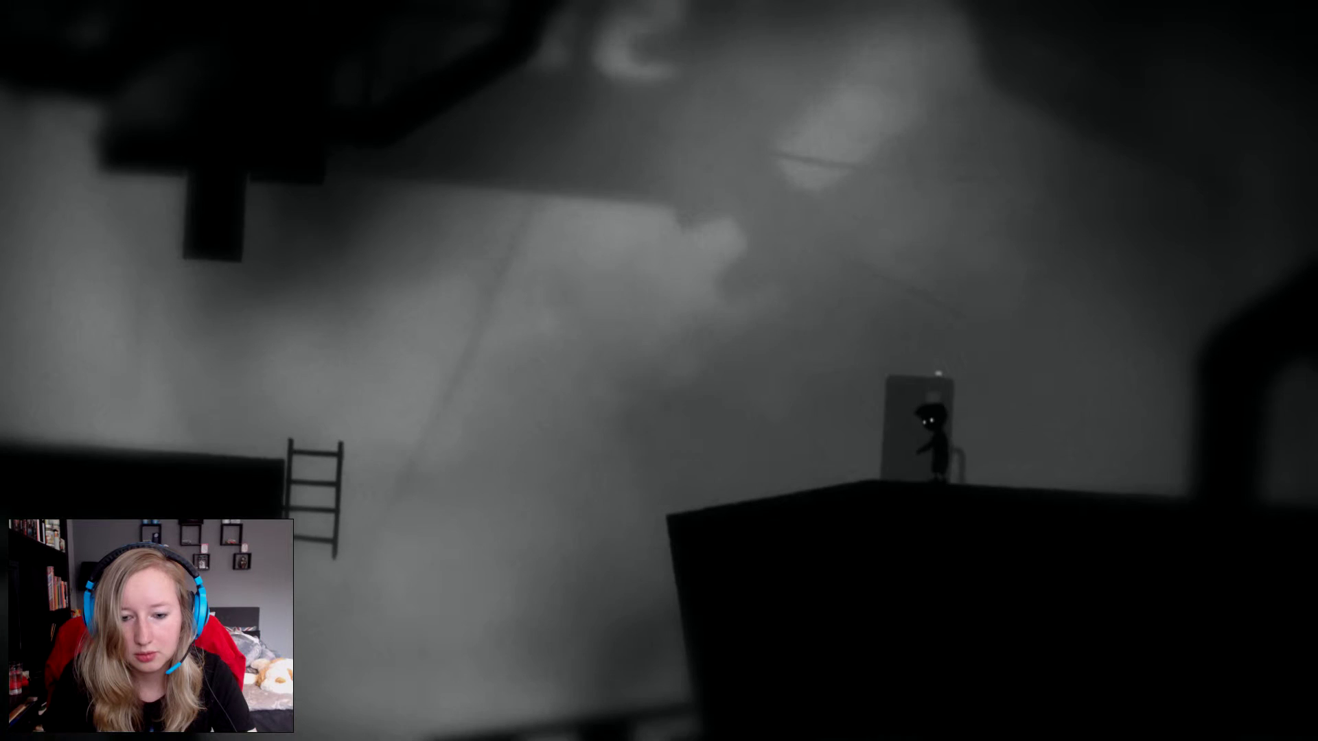
{"action": "key", "text": "Left"}
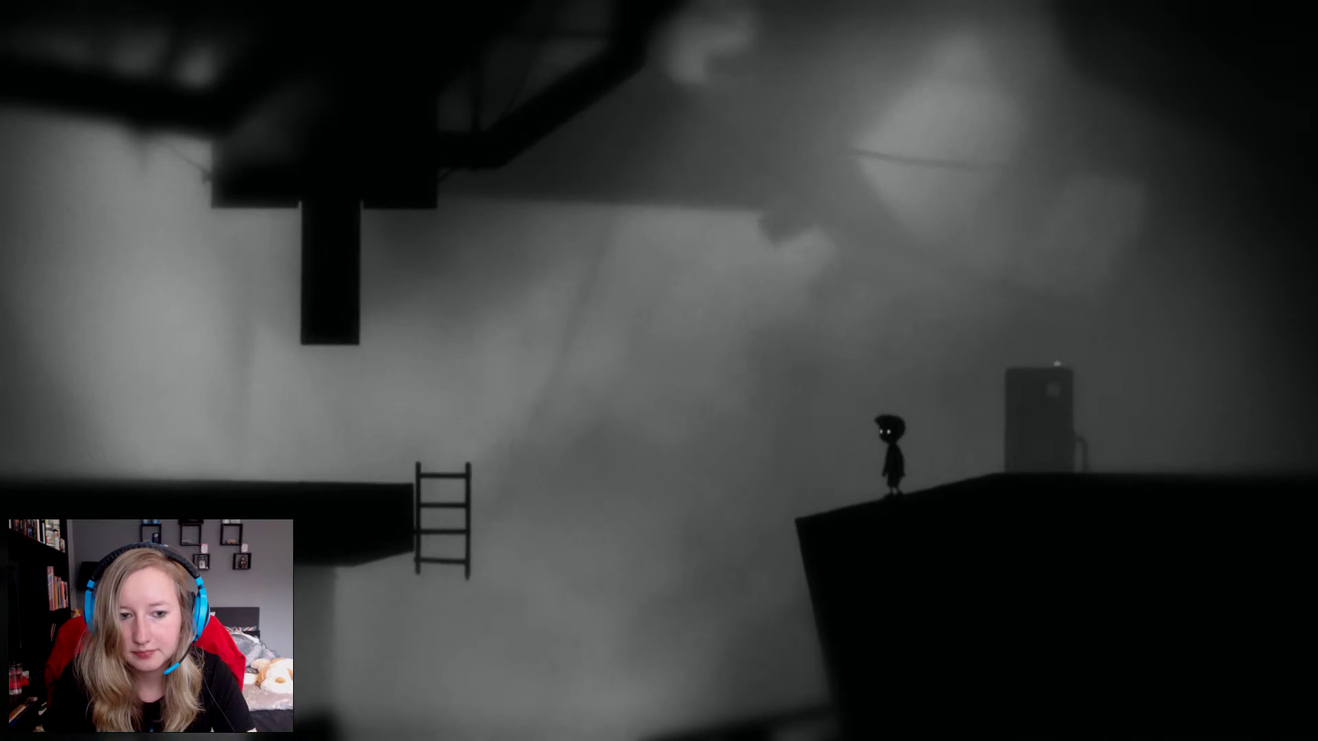
{"action": "key", "text": "Left"}
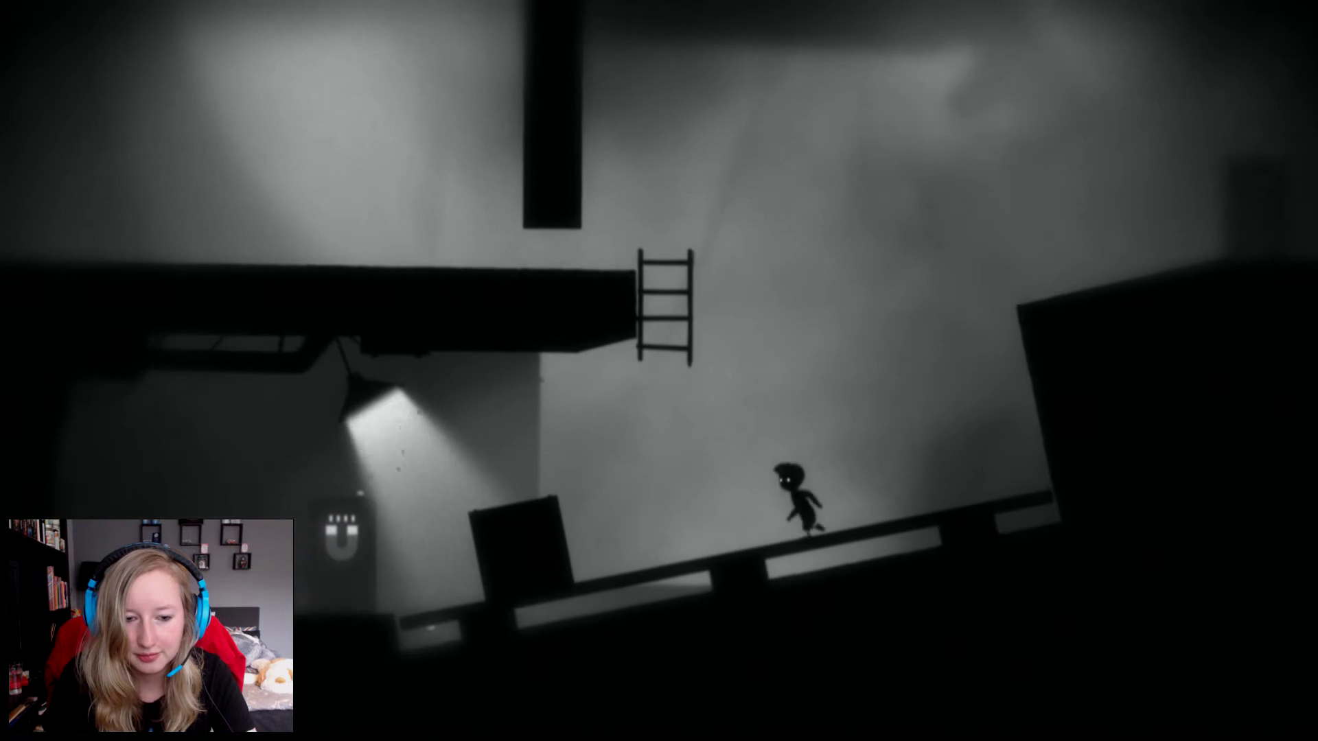
Climb over the box and push it right up the ramp.
{"action": "key", "text": "Left"}
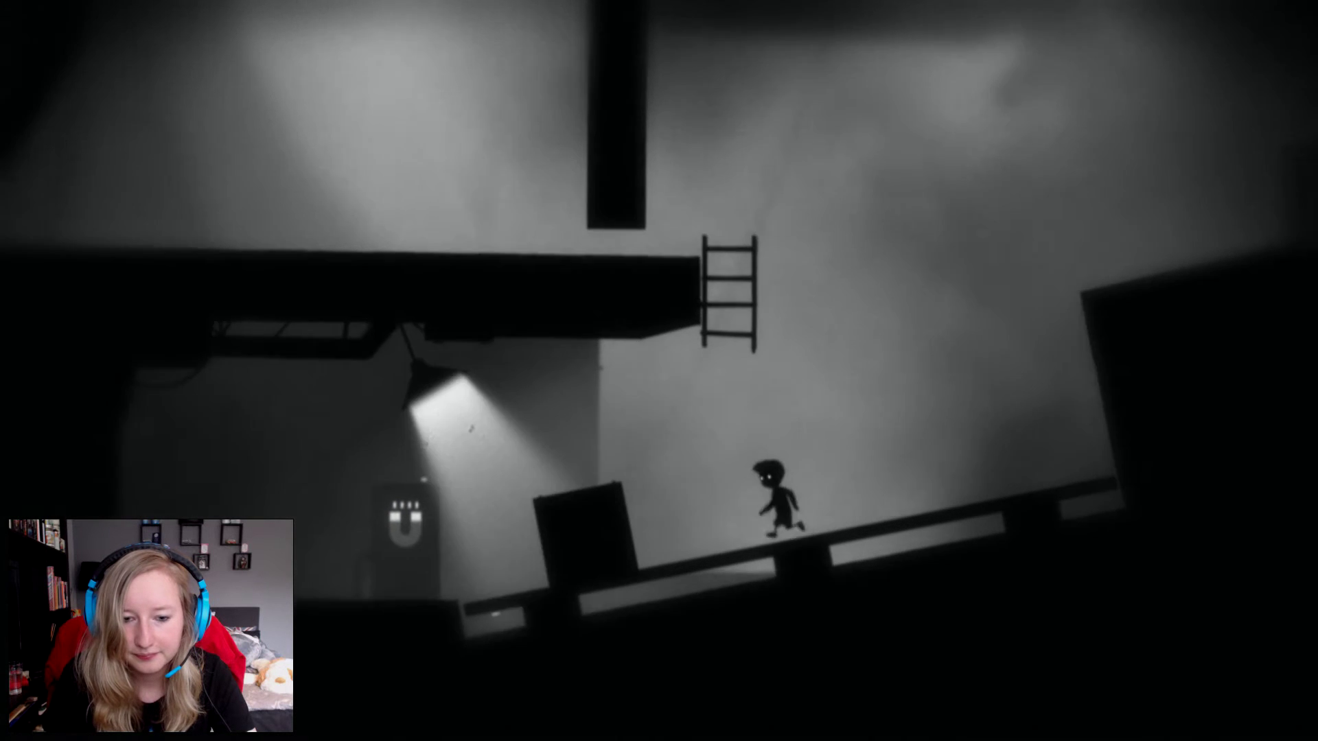
{"action": "key", "text": "Up"}
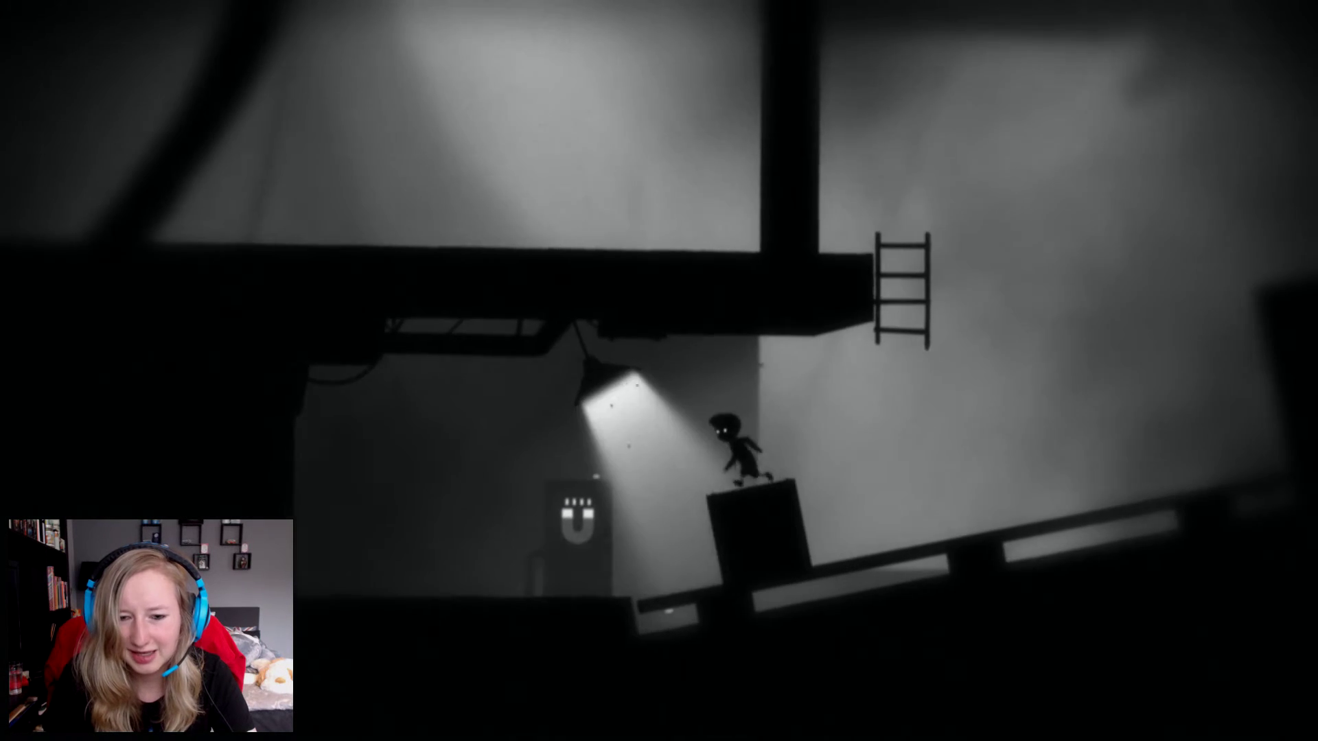
{"action": "key", "text": "Left"}
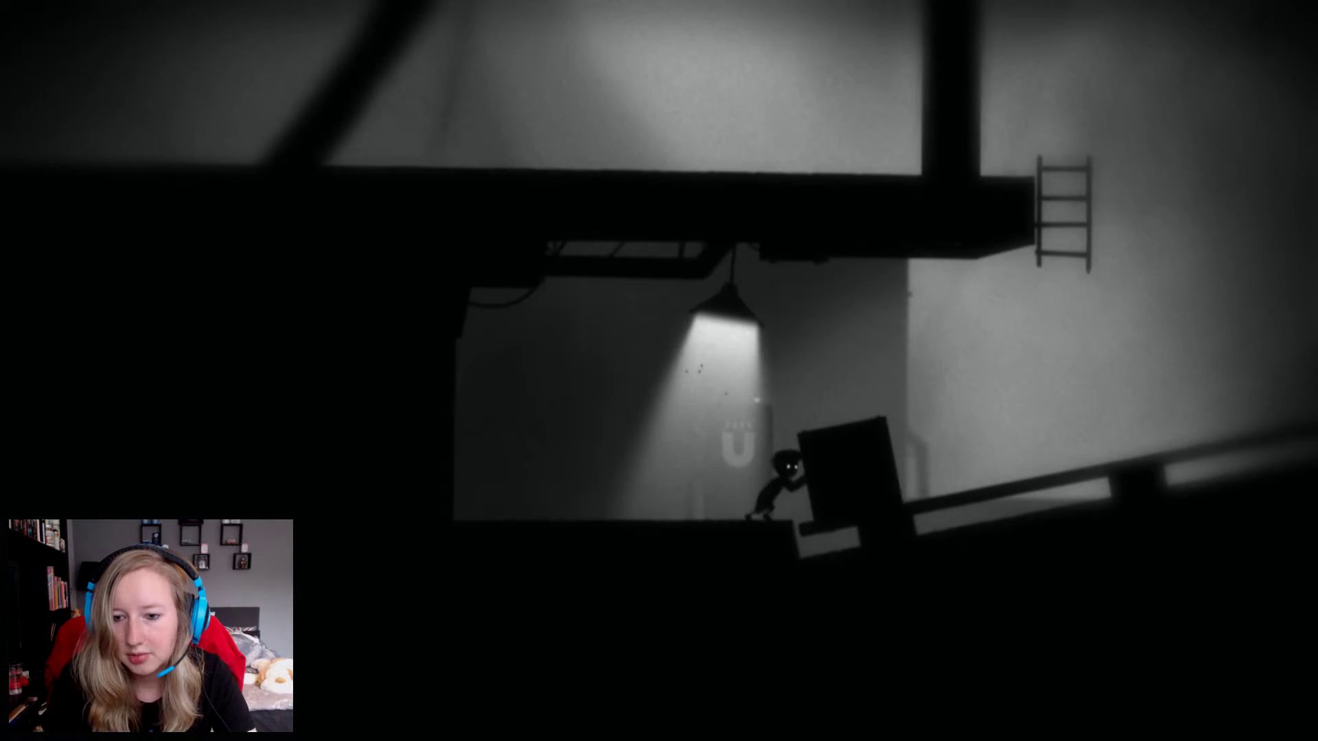
{"action": "key", "text": "Right"}
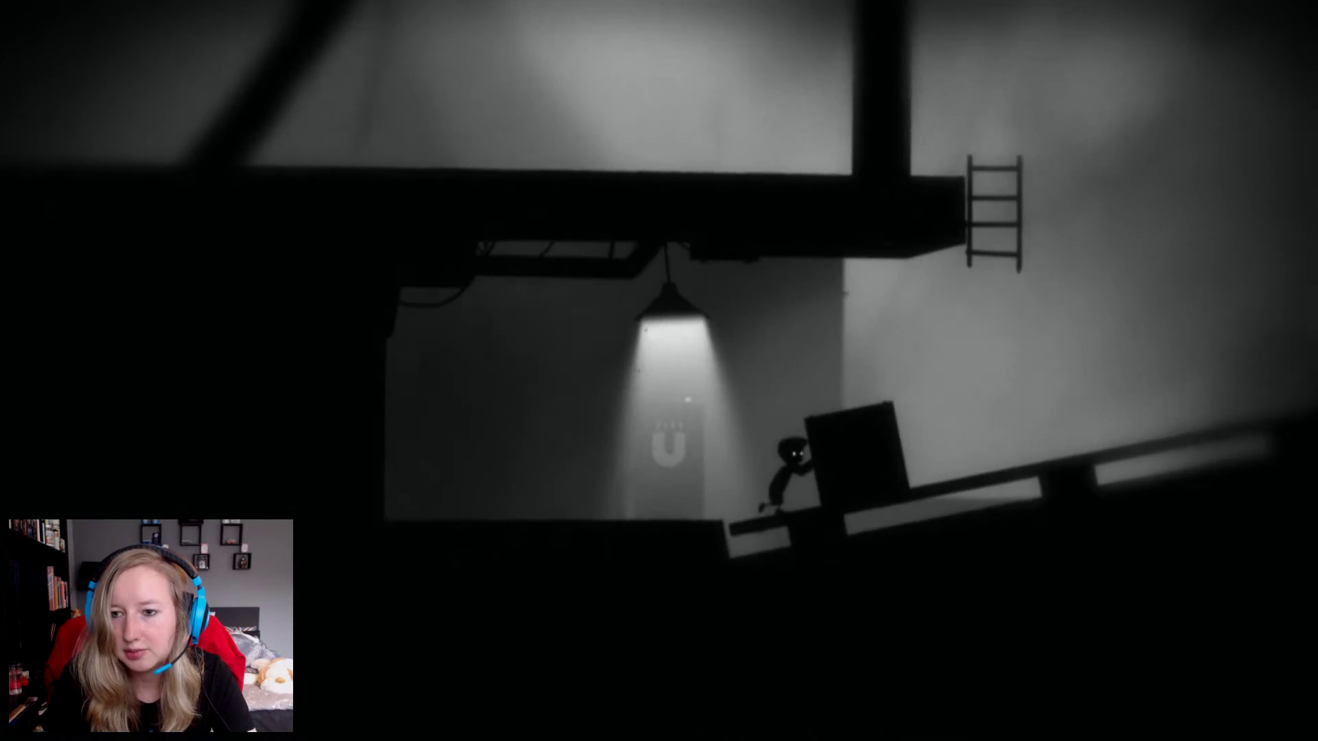
{"action": "key", "text": "Right"}
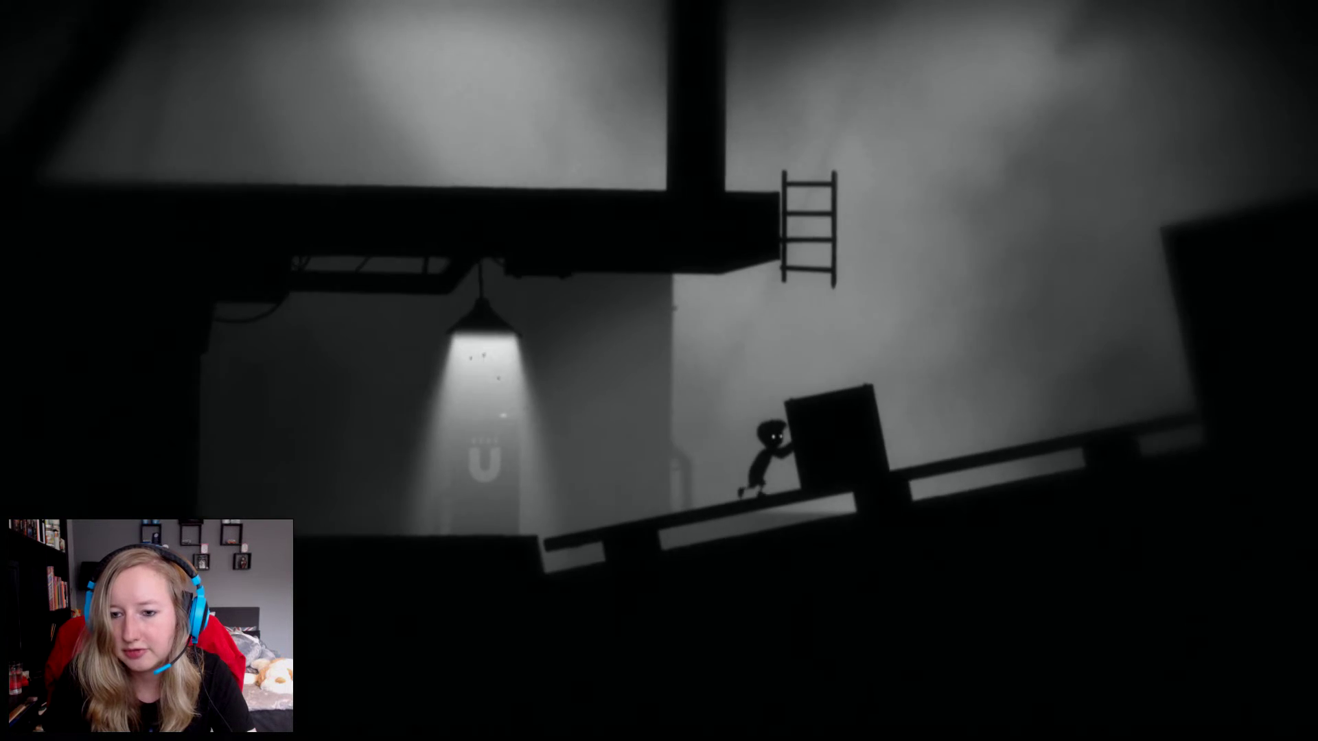
{"action": "key", "text": "Right"}
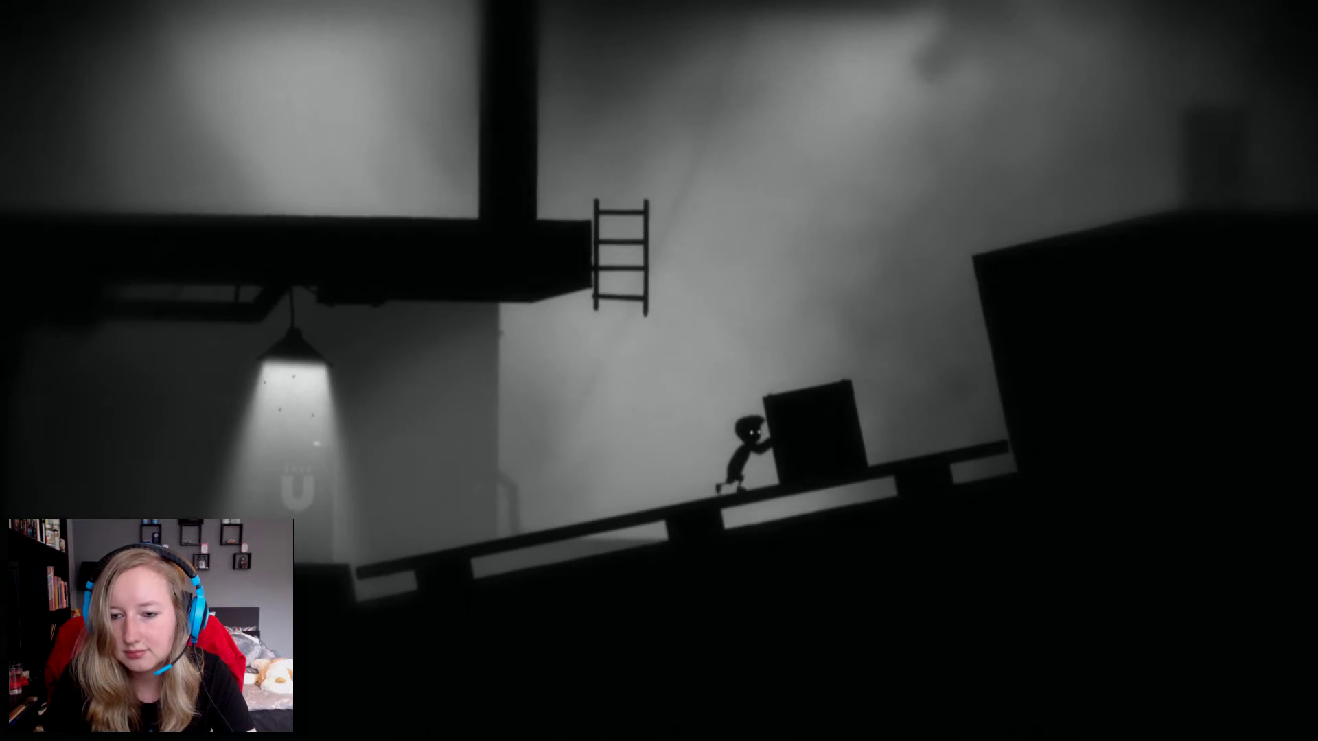
{"action": "key", "text": "Right"}
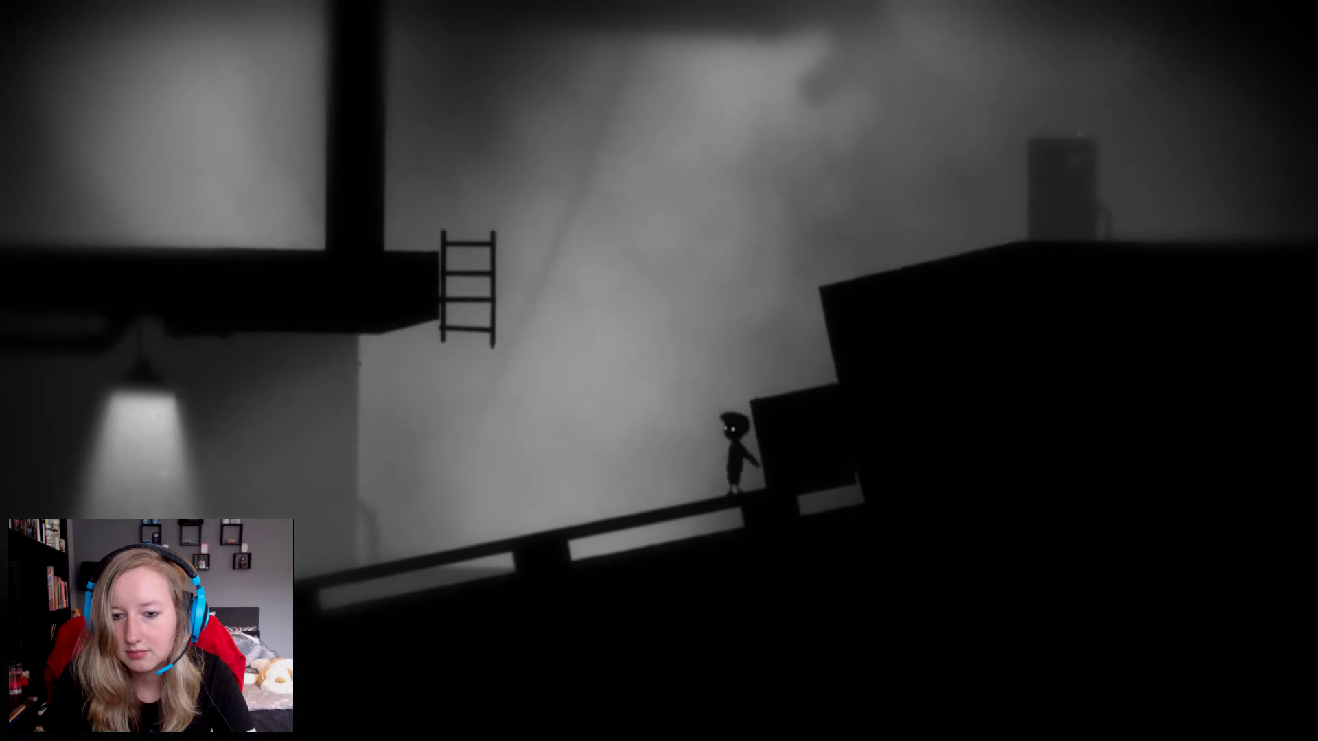
Walk left to the lamp-lit wall panel, return and jump onto the box.
{"action": "key", "text": "Left"}
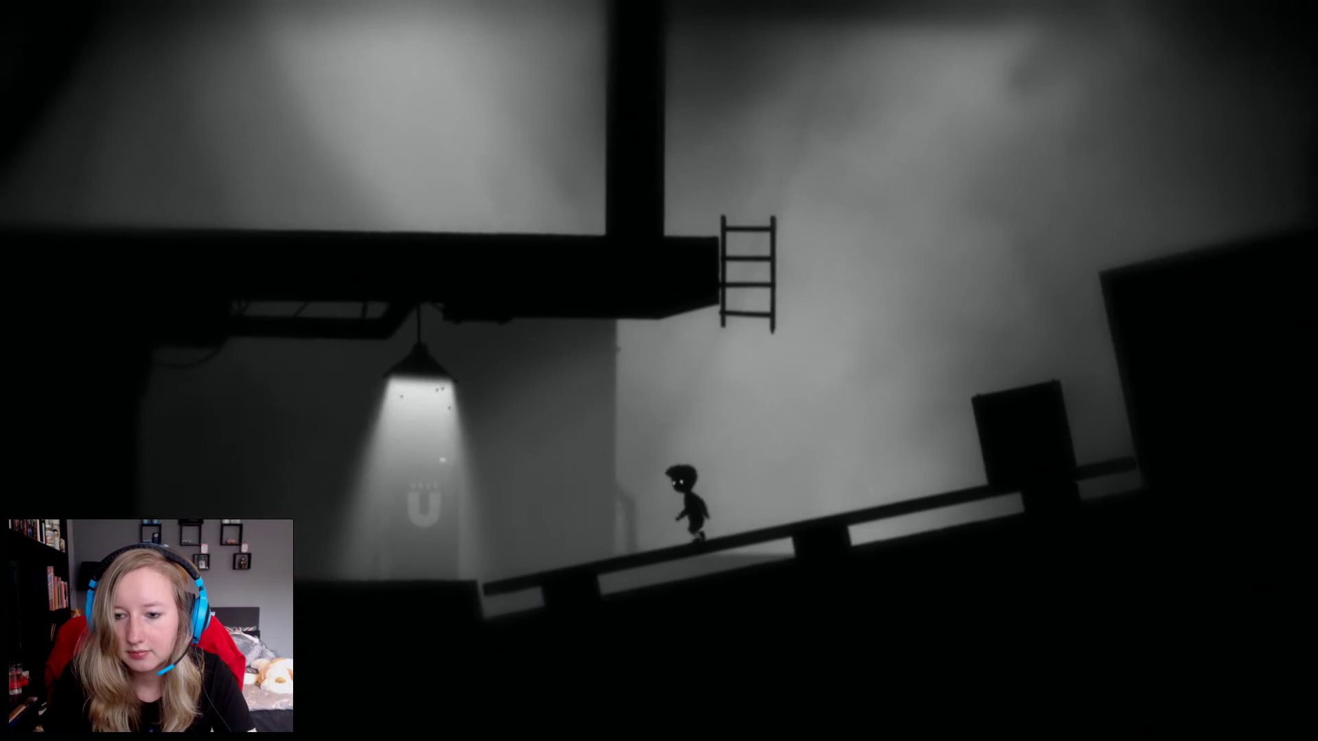
{"action": "key", "text": "Left"}
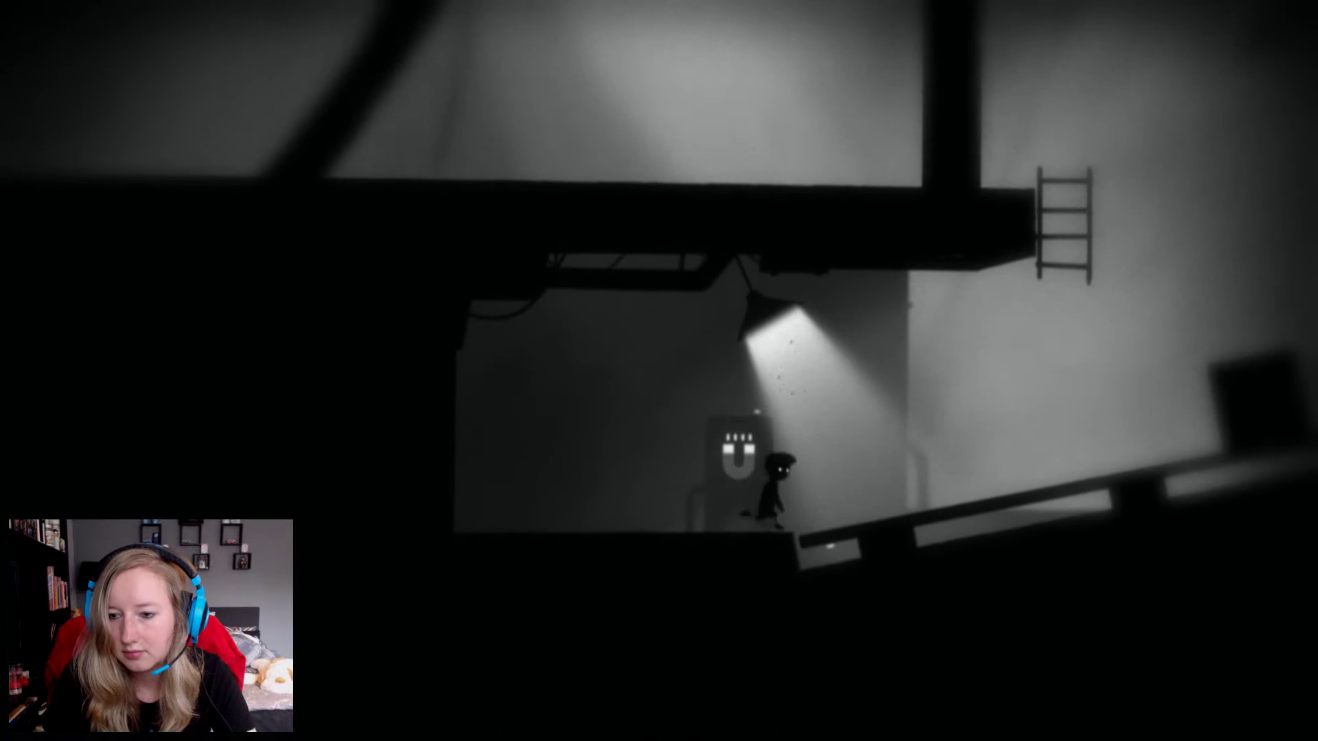
{"action": "key", "text": "Right"}
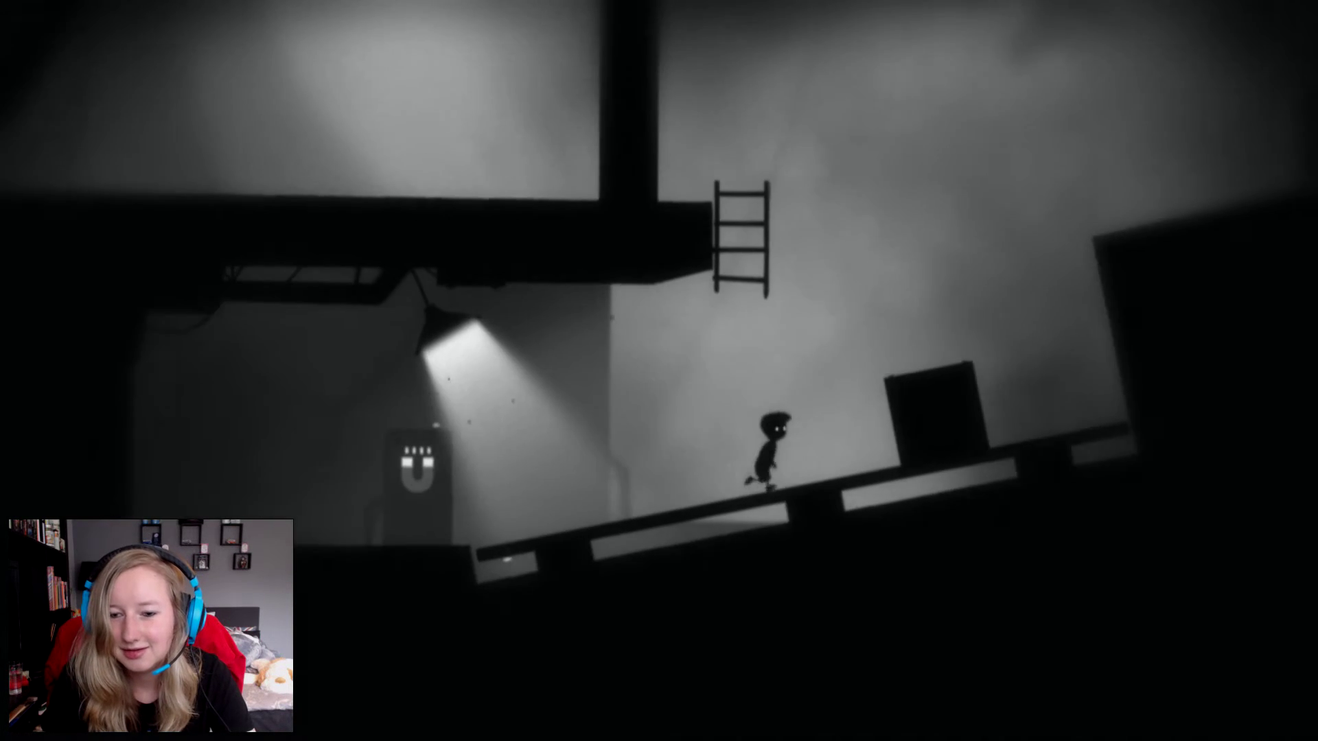
{"action": "key", "text": "Up"}
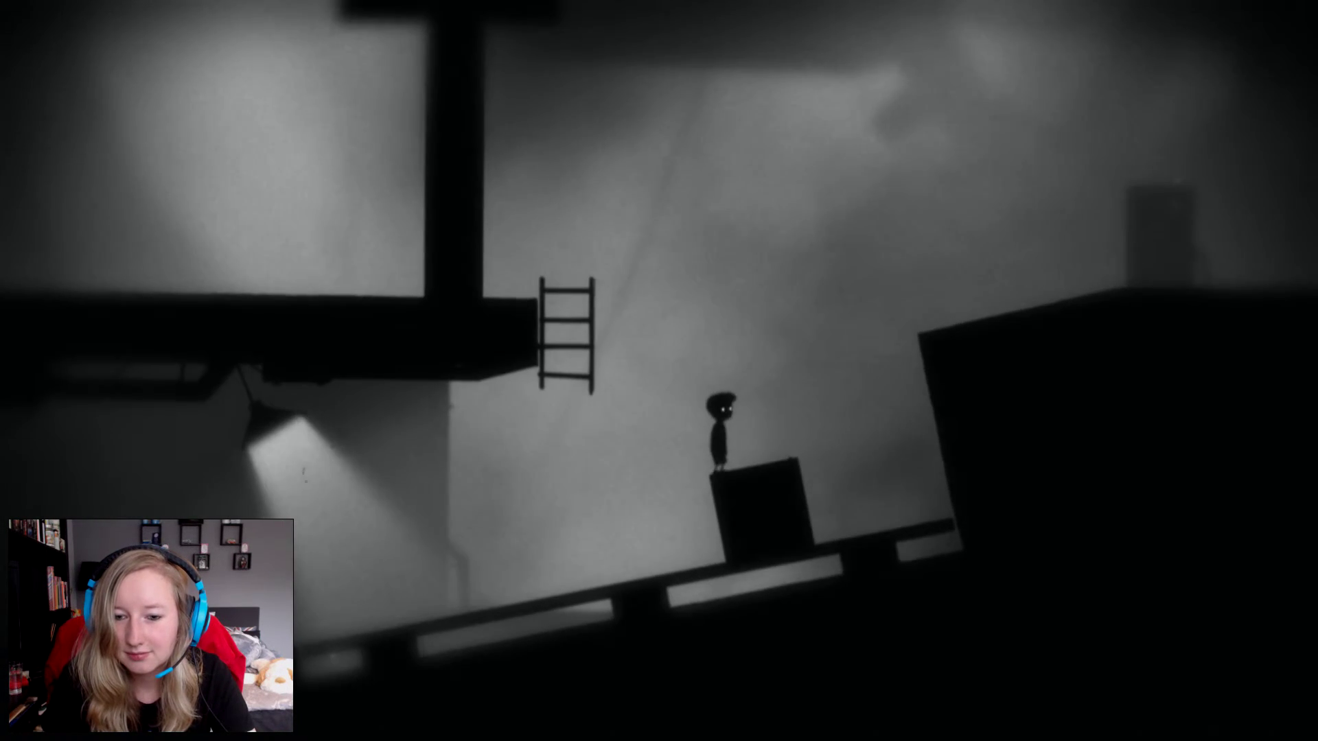
Leap to the tall block, climb up, reach the machine and turn back left.
{"action": "key", "text": "Right"}
{"action": "key", "text": "Up"}
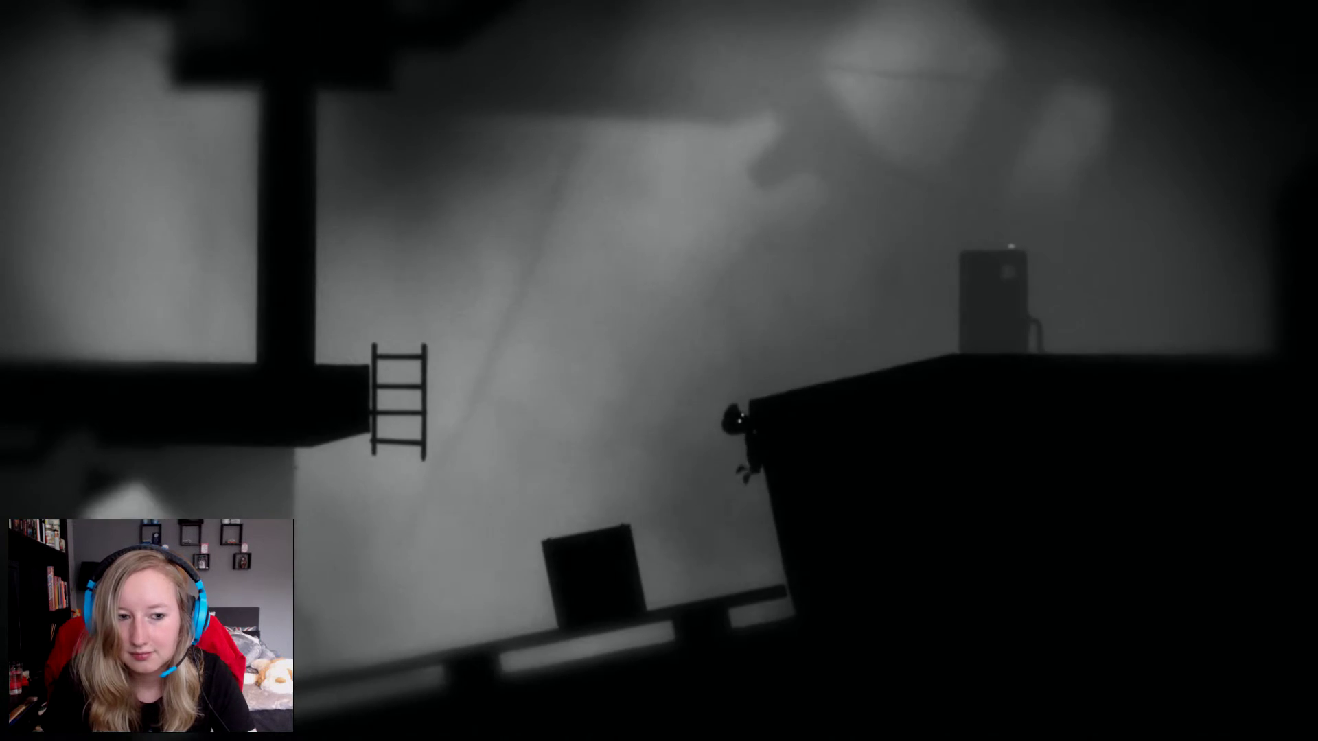
{"action": "key", "text": "Up"}
{"action": "key", "text": "Right"}
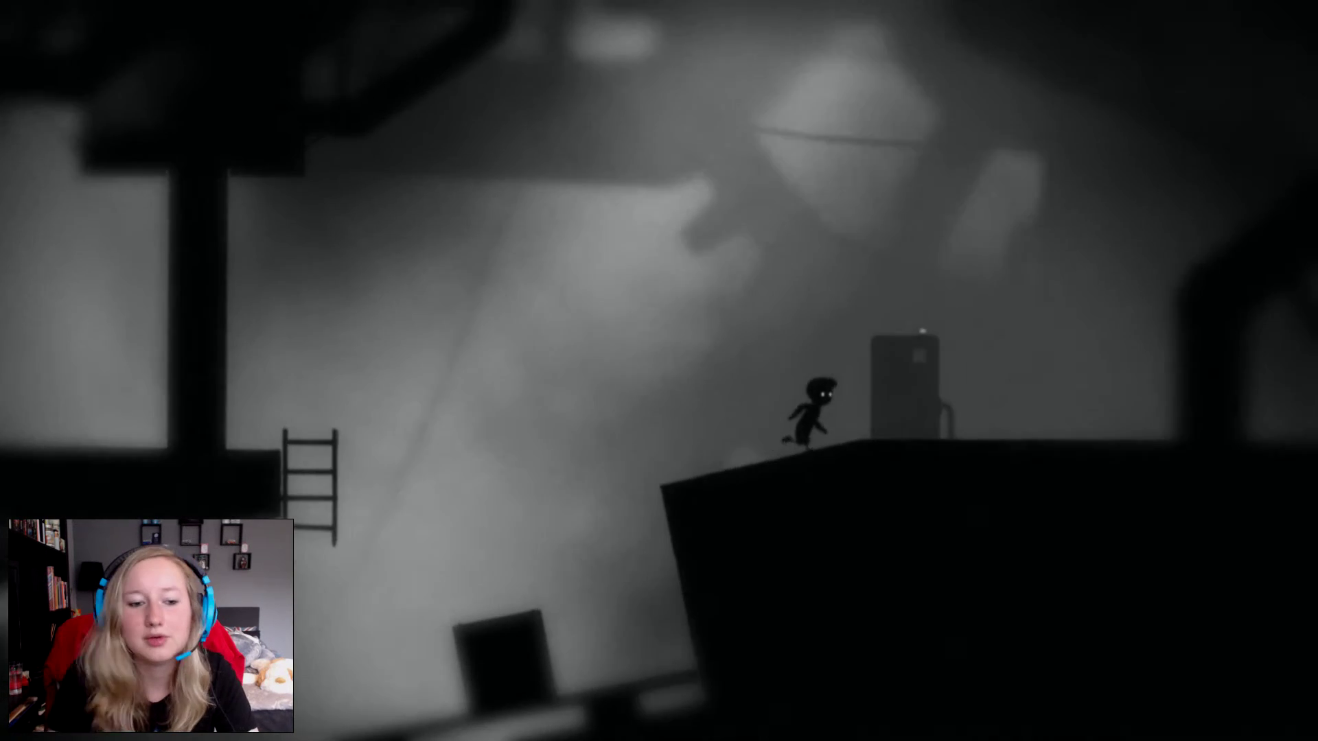
{"action": "key", "text": "Right"}
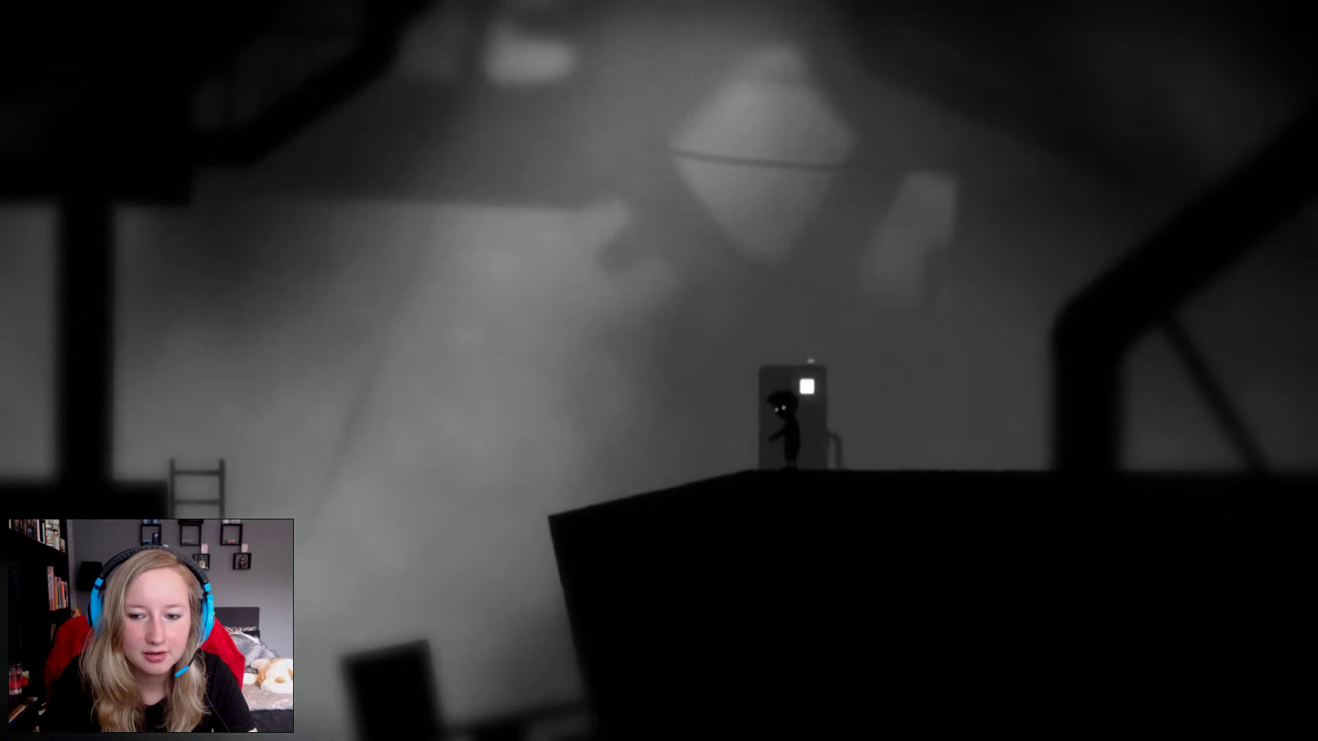
{"action": "key", "text": "Left"}
Jump from the block onto the hanging ladder and climb it.
{"action": "key", "text": "Up"}
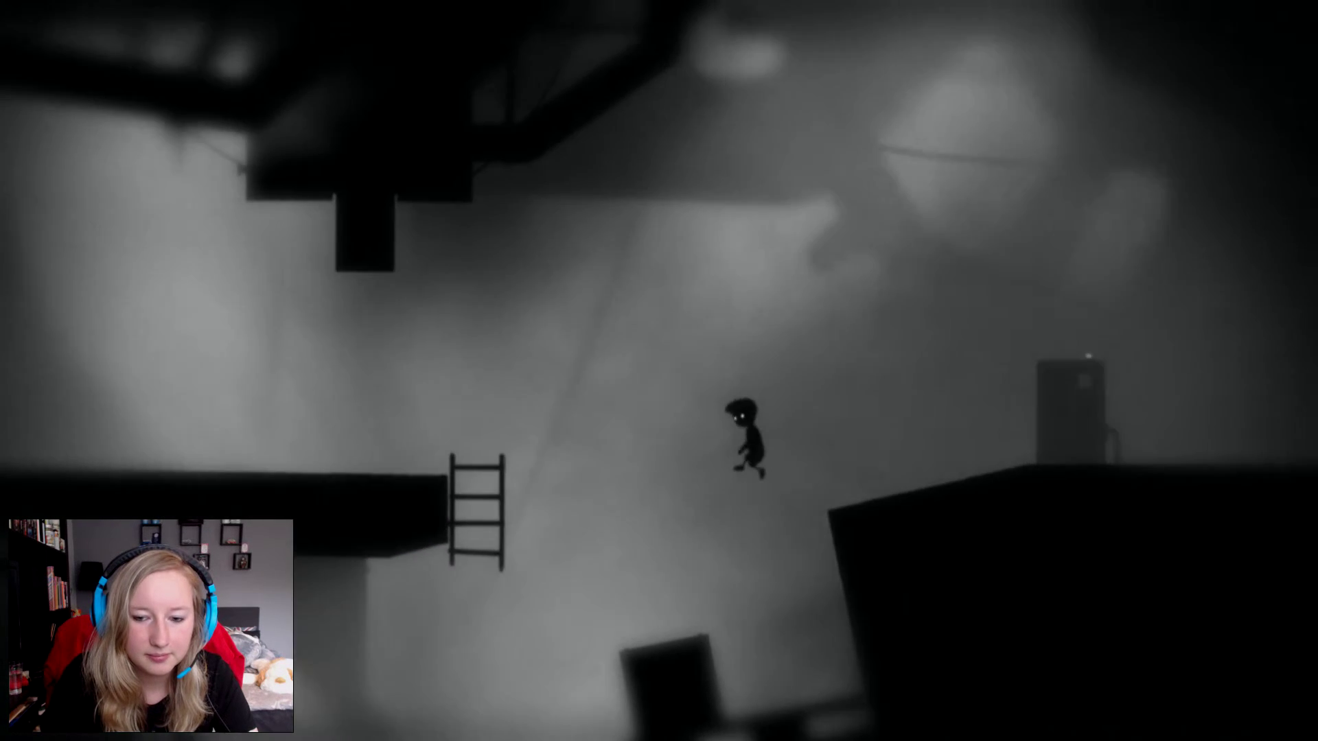
{"action": "key", "text": "Up"}
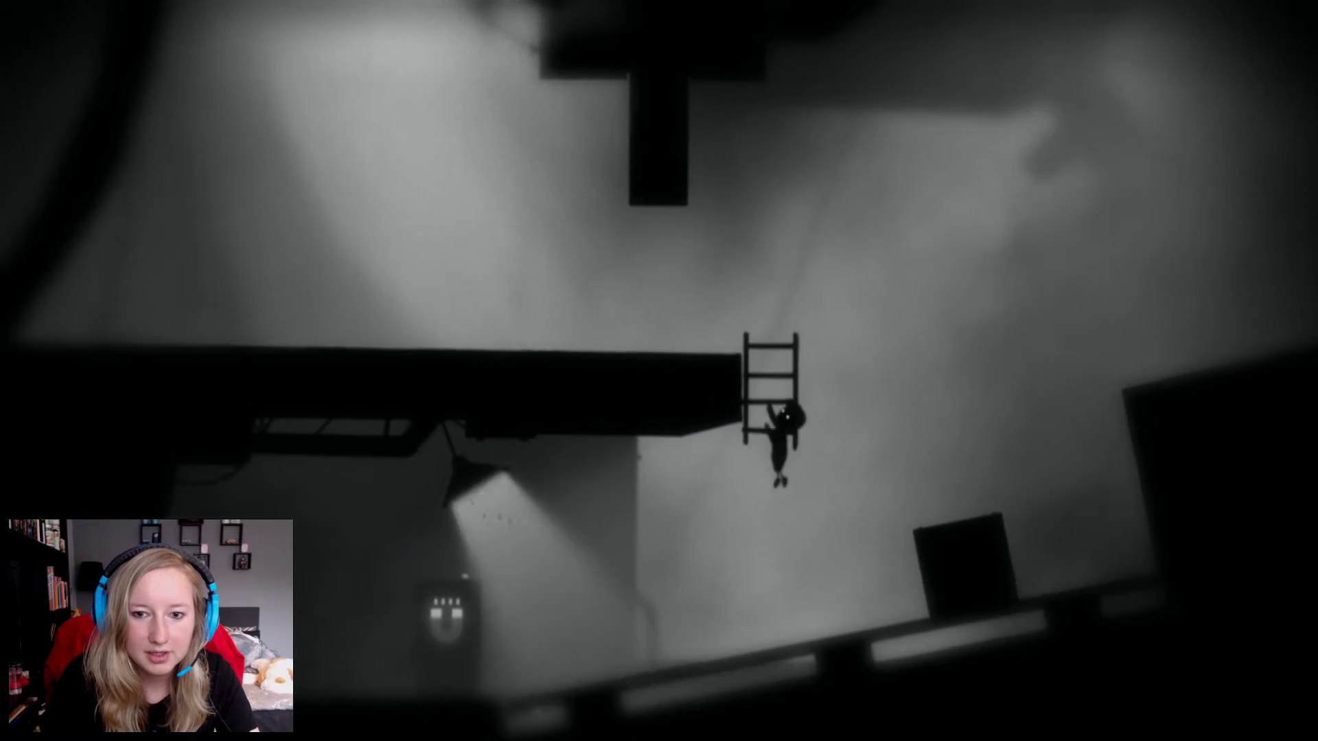
{"action": "key", "text": "Up"}
{"action": "key", "text": "Up"}
Get off onto the platform and run left toward the chain room.
{"action": "key", "text": "Left"}
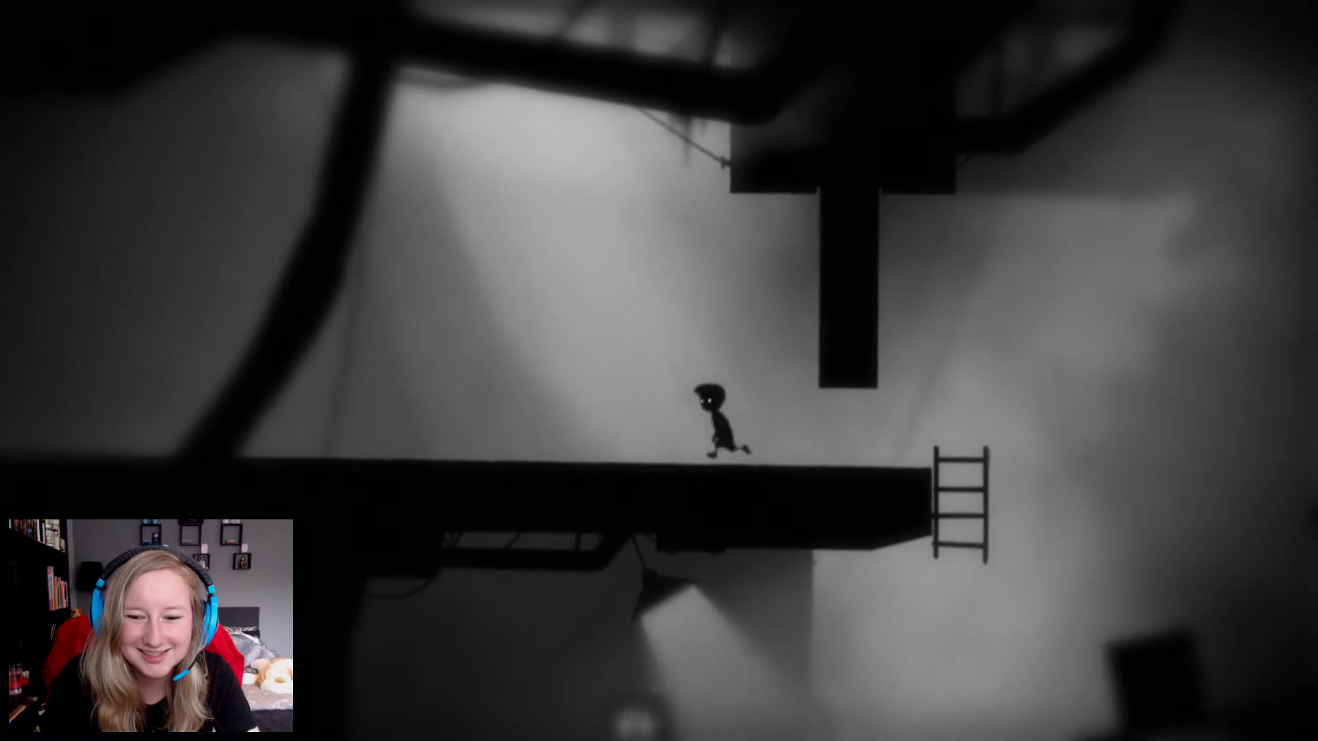
{"action": "key", "text": "Left"}
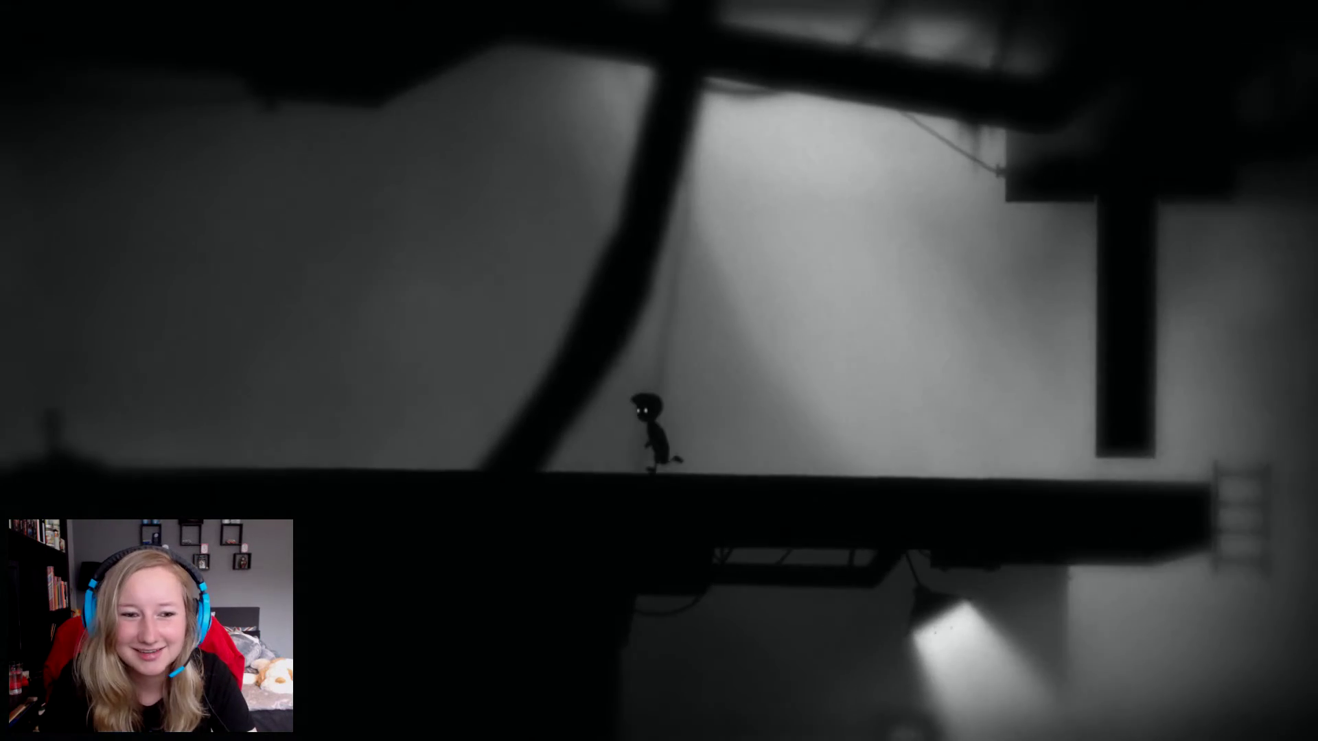
{"action": "key", "text": "Left"}
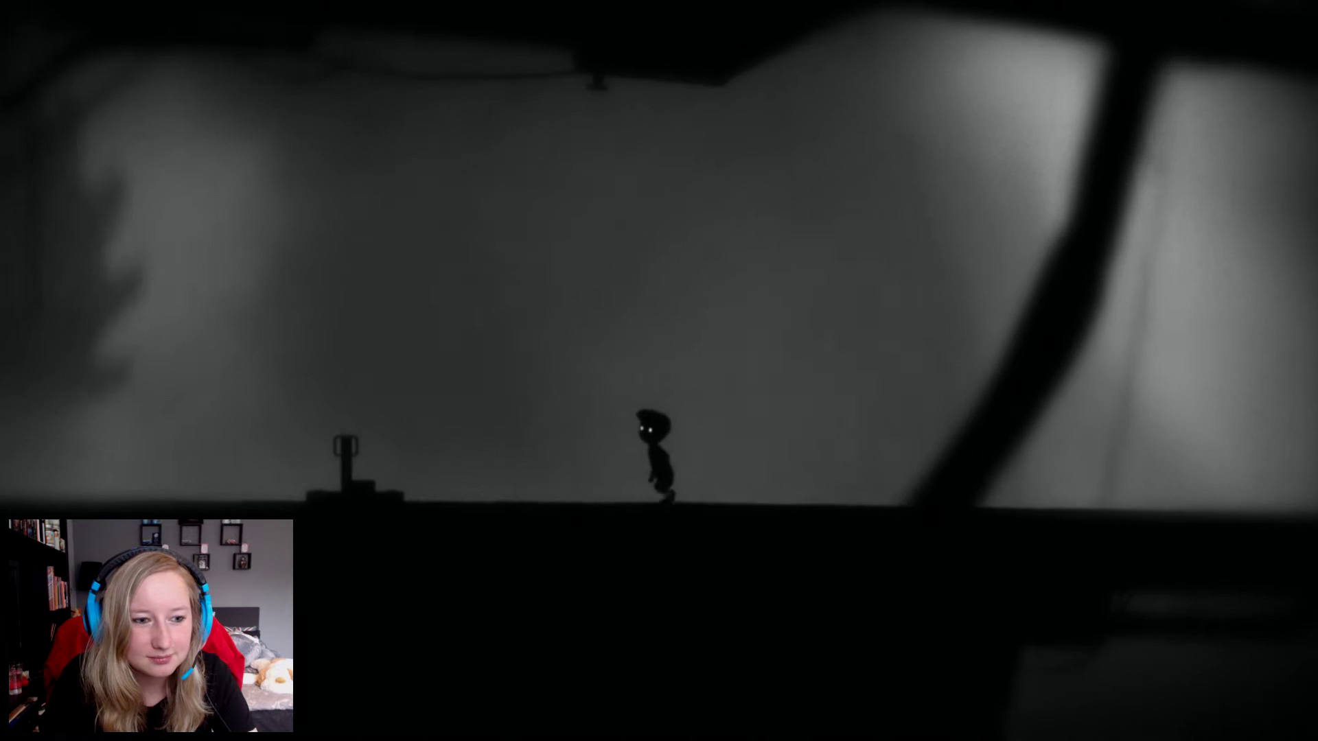
{"action": "key", "text": "Left"}
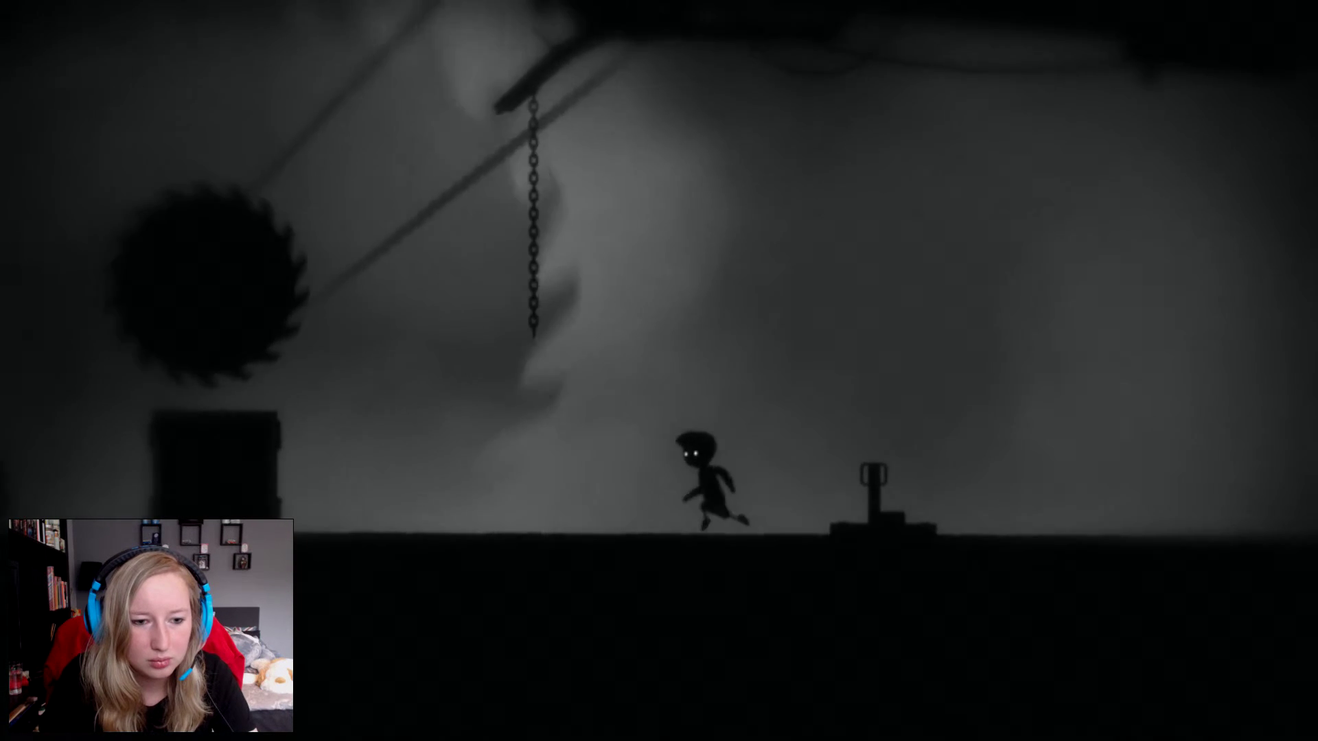
Push the crate right under the chain, run to the lever and pull it.
{"action": "key", "text": "Left"}
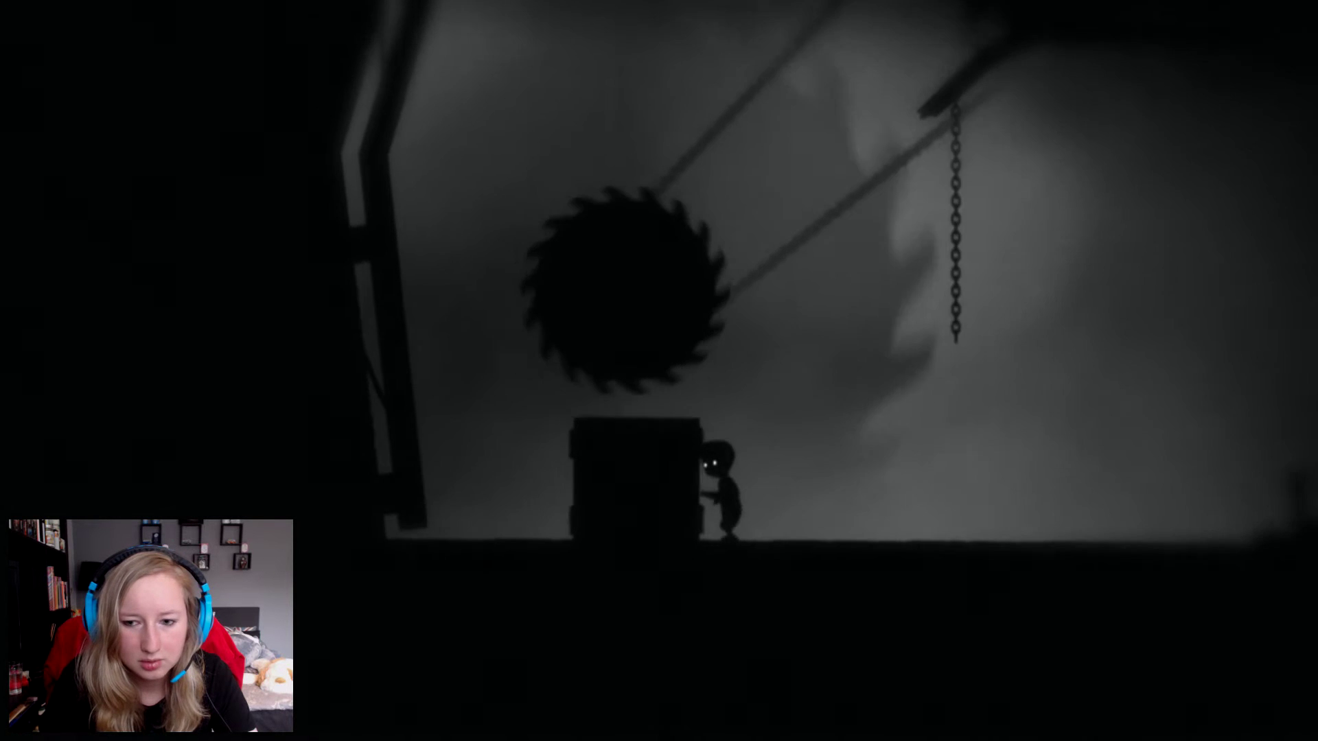
{"action": "key", "text": "Right"}
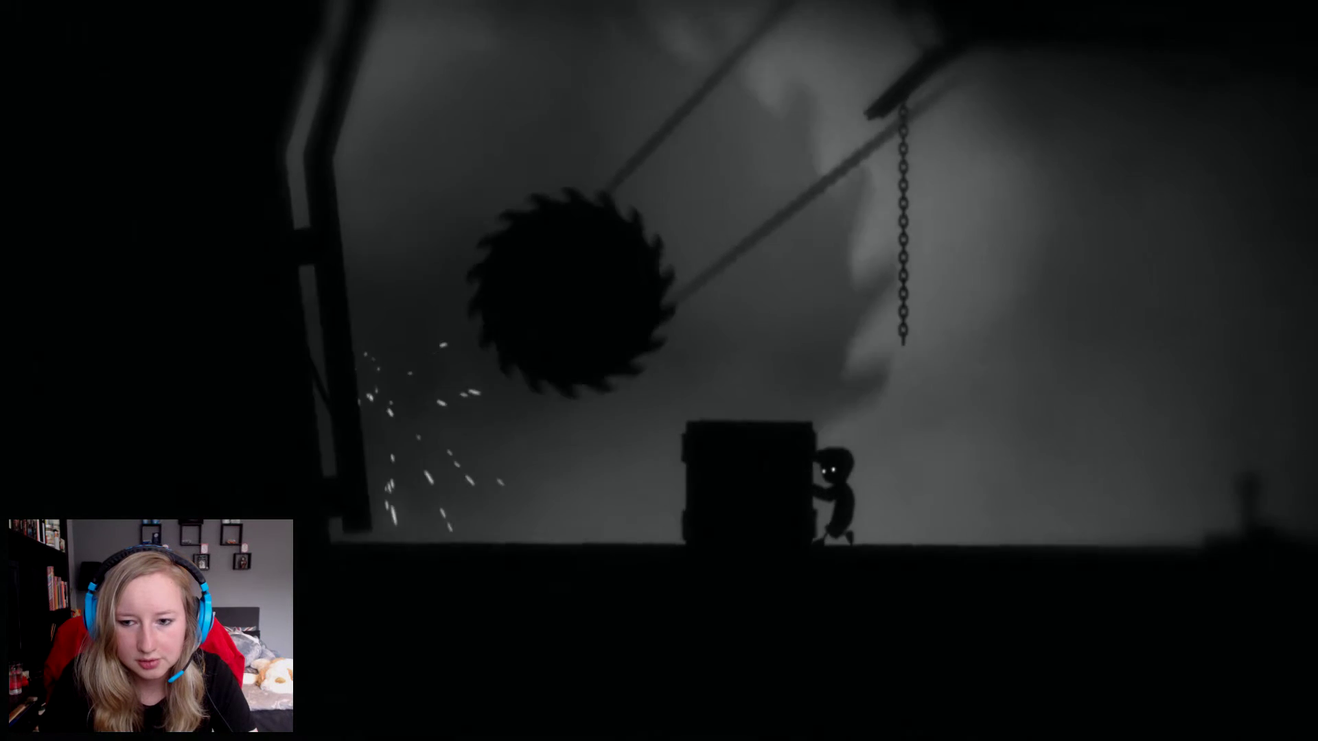
{"action": "key", "text": "Right"}
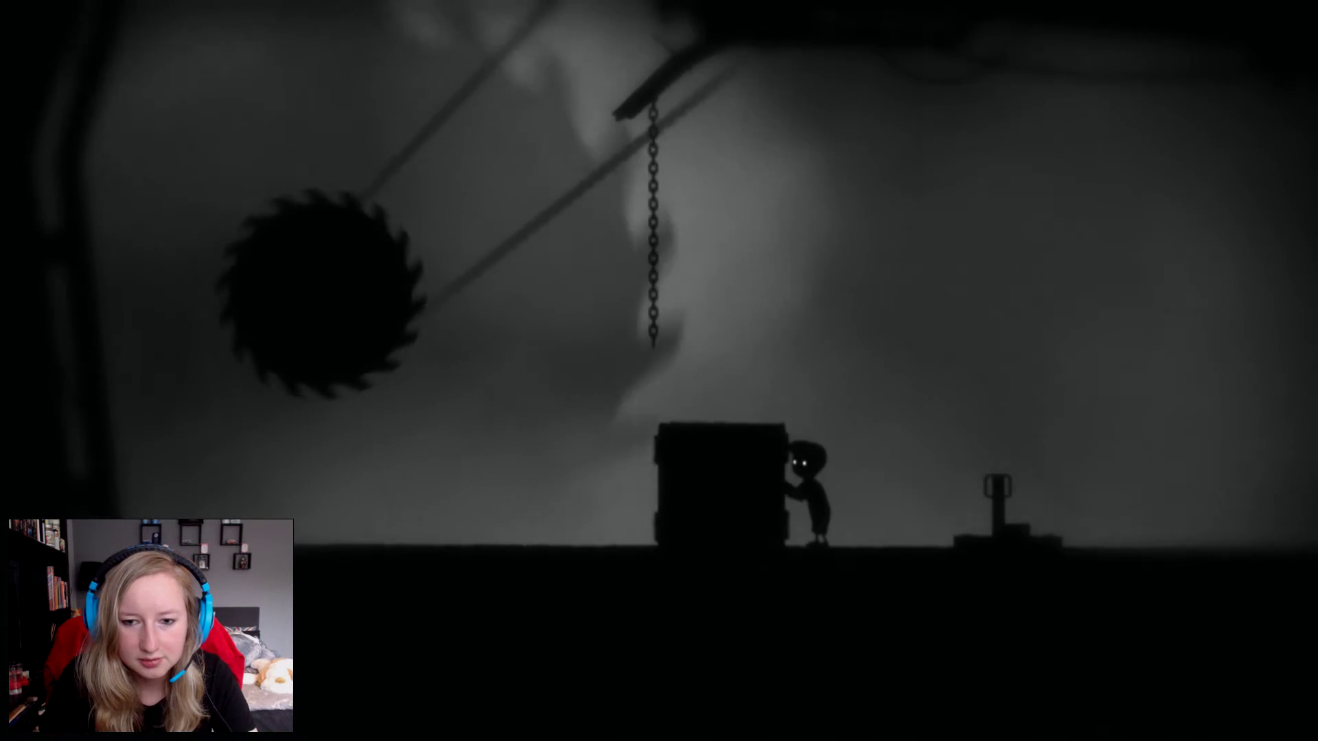
{"action": "key", "text": "Right"}
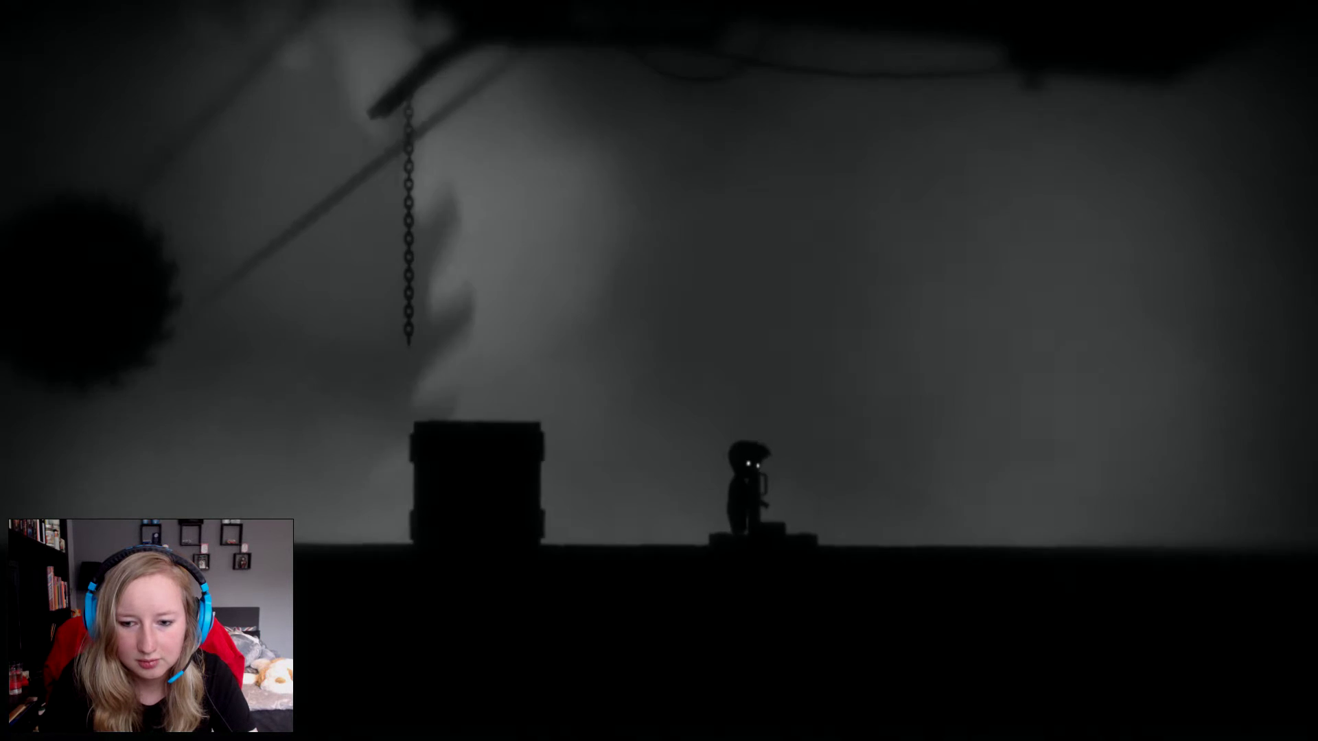
{"action": "key", "text": "Left"}
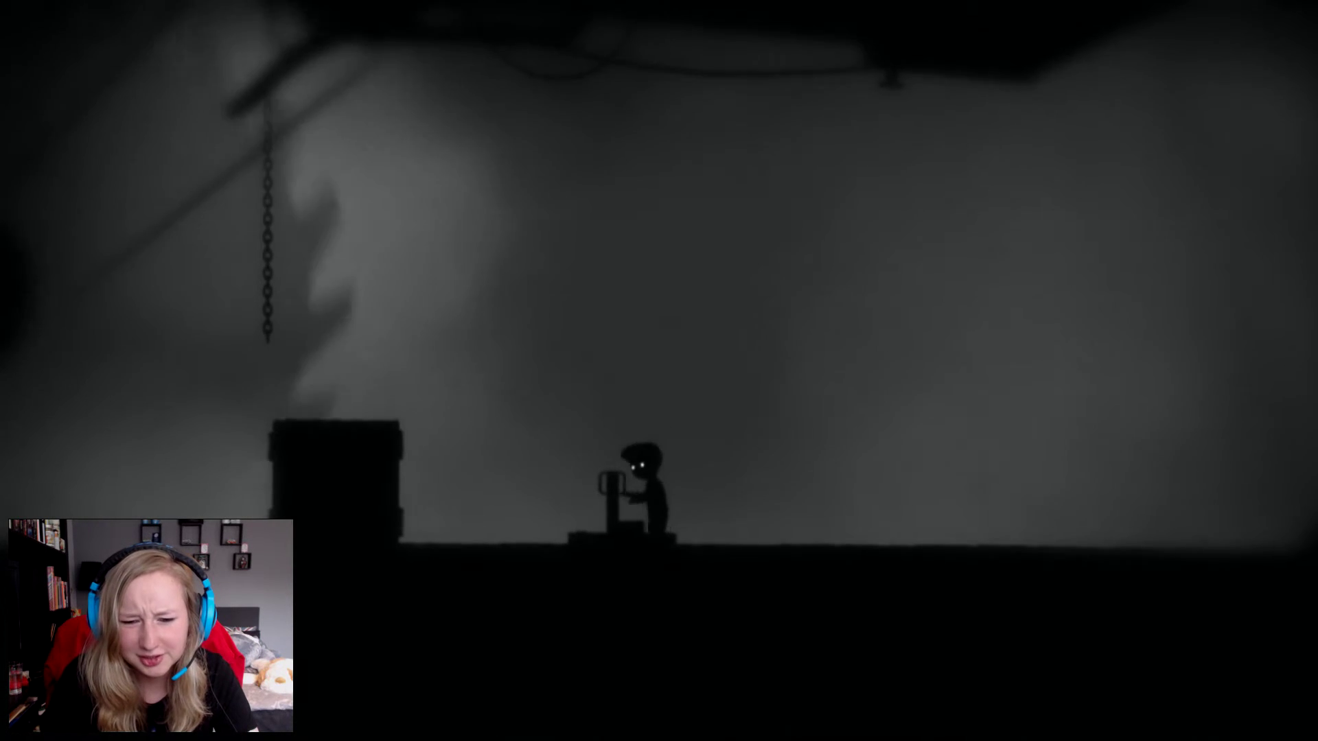
Walk back, climb atop the crate and leap toward the hanging chain.
{"action": "key", "text": "Left"}
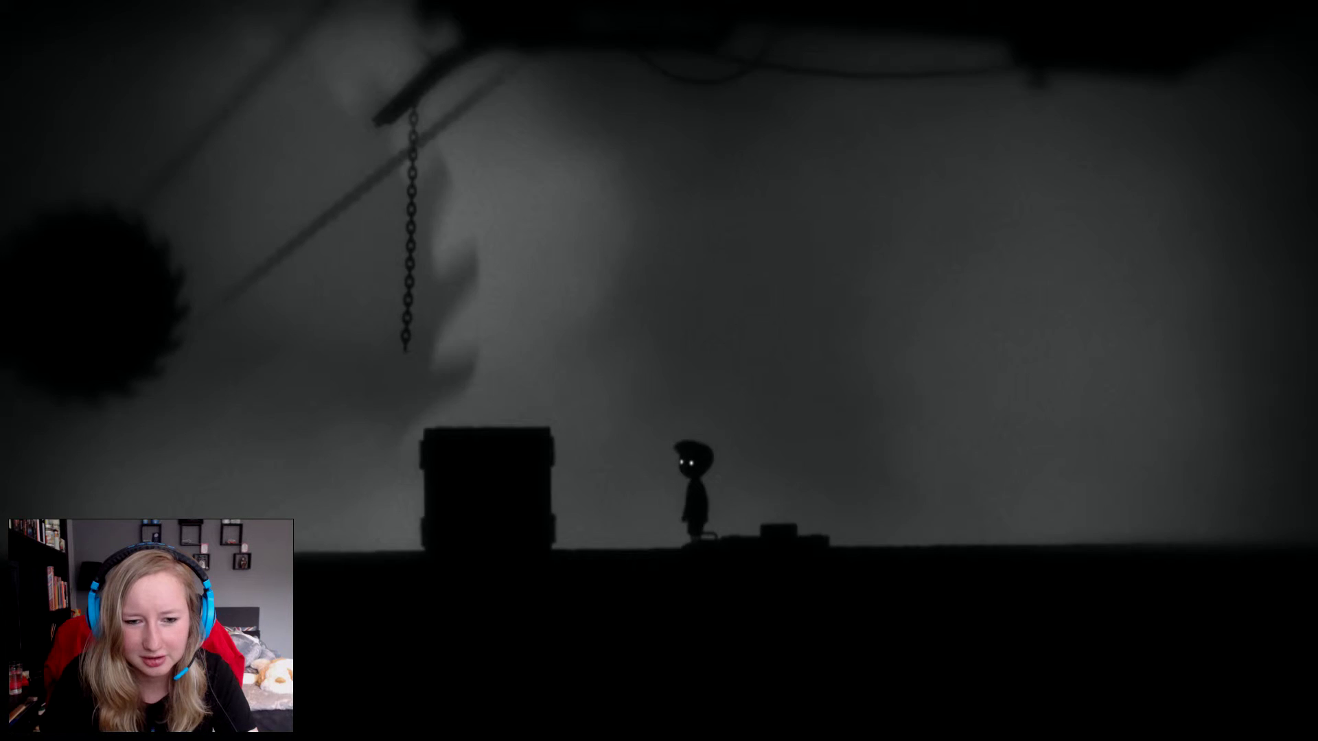
{"action": "key", "text": "Left"}
{"action": "key", "text": "Up"}
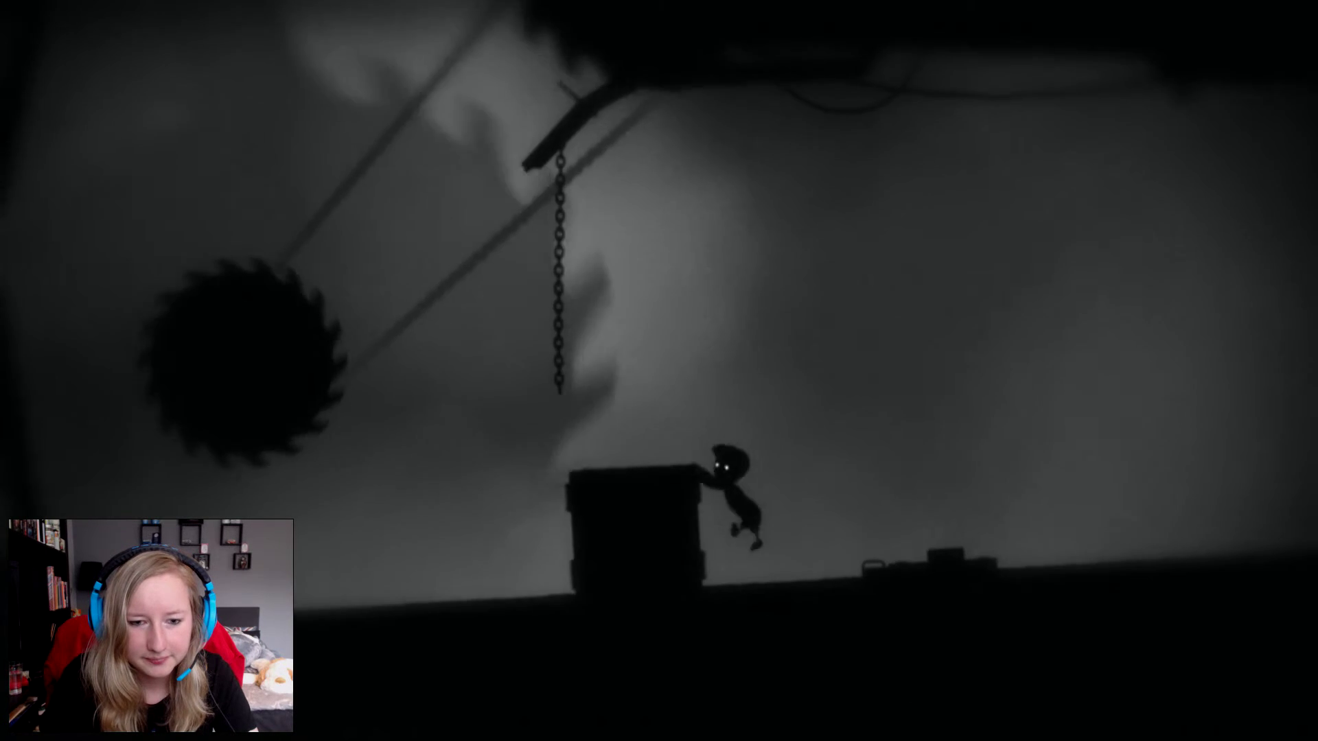
{"action": "key", "text": "Up"}
{"action": "key", "text": "Right"}
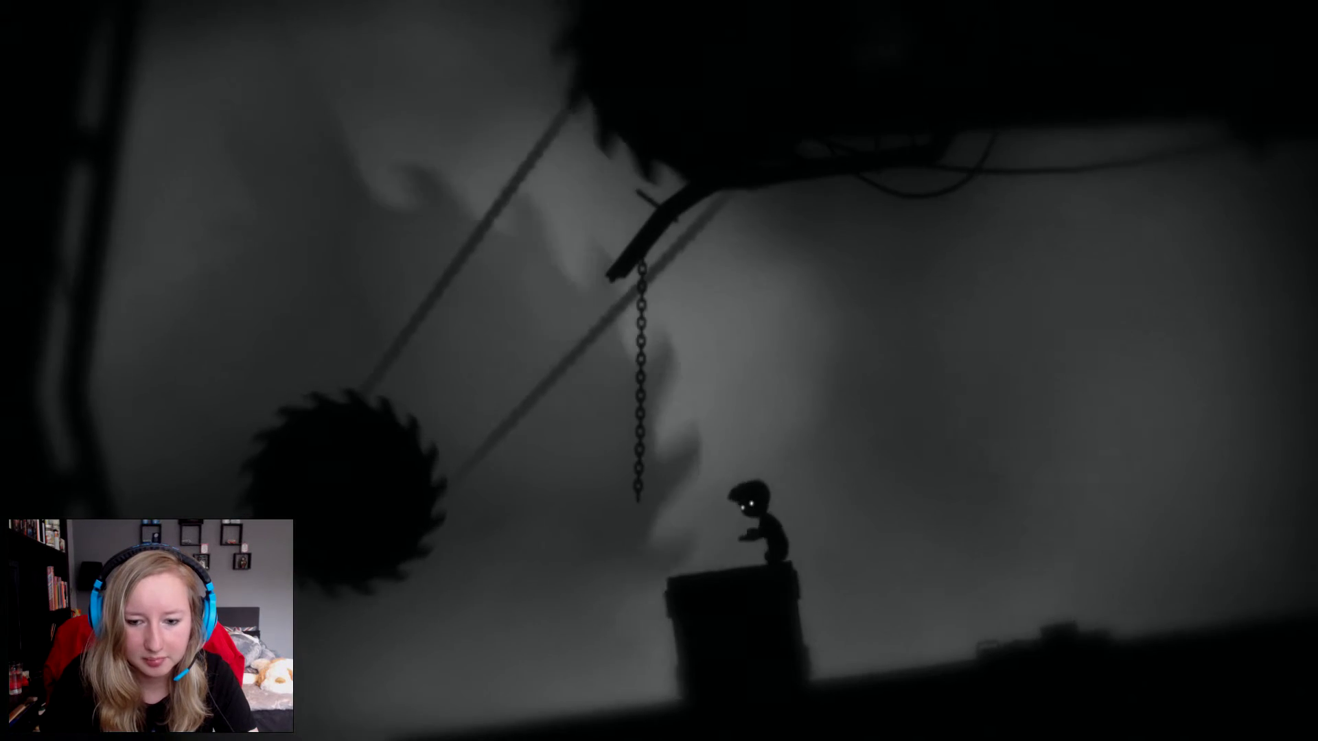
Grab the hanging chain between the saws, then drop and respawn at the checkpoint.
{"action": "key", "text": "Up"}
{"action": "key", "text": "Up"}
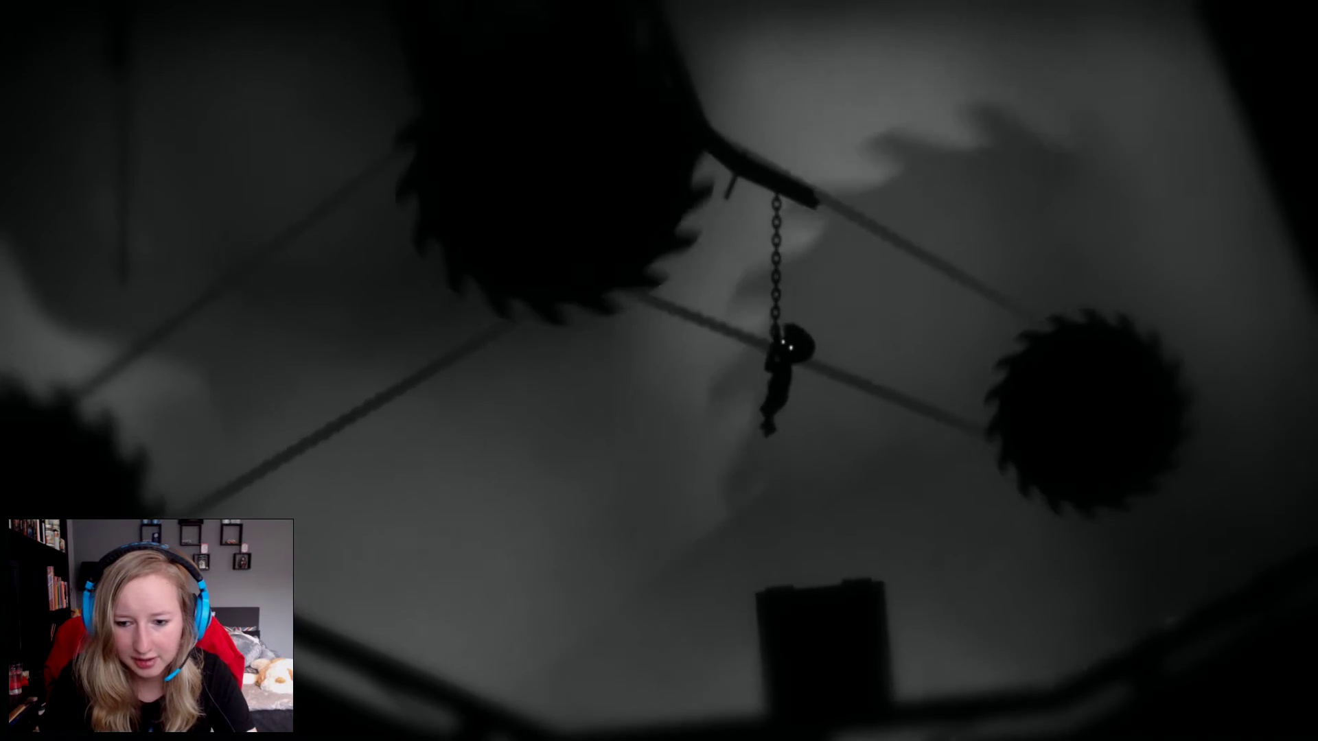
{"action": "key", "text": "Down"}
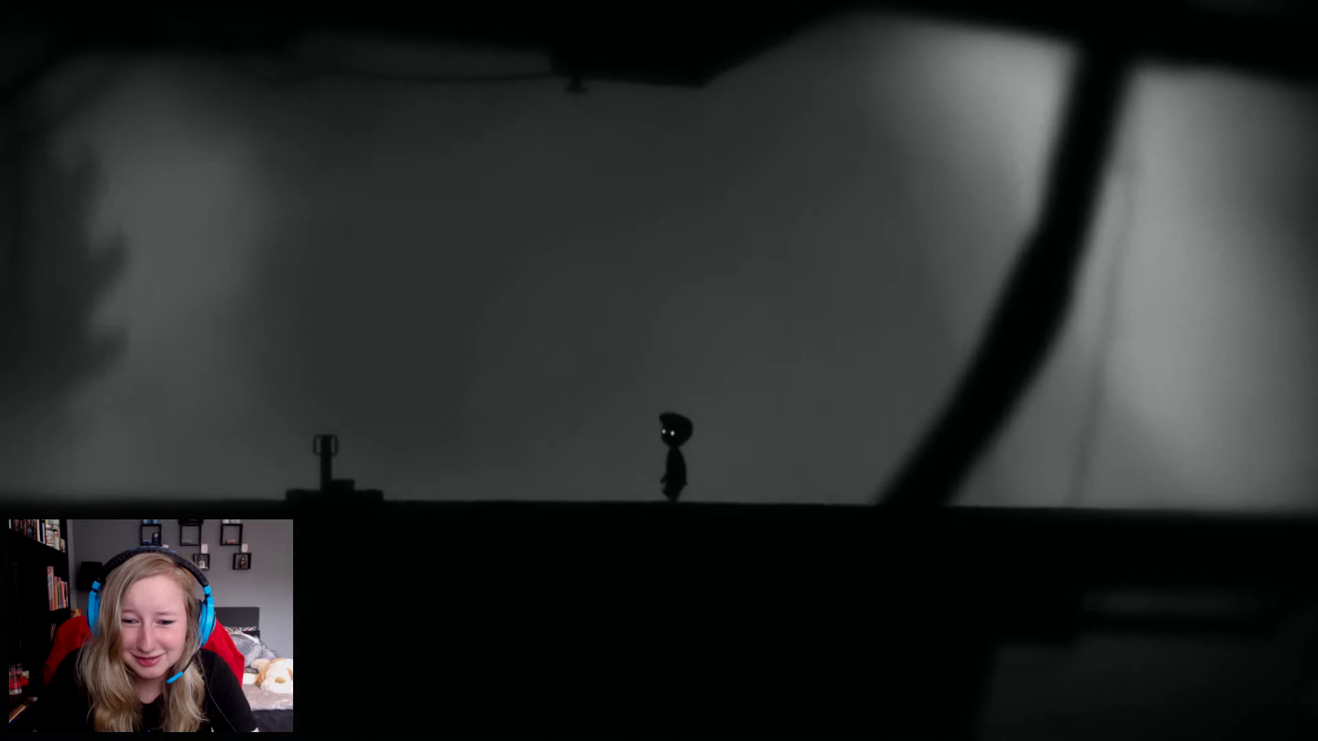
Run back left, drag the crate rightward under the chain and pull the lever.
{"action": "key", "text": "Left"}
{"action": "key", "text": "Left"}
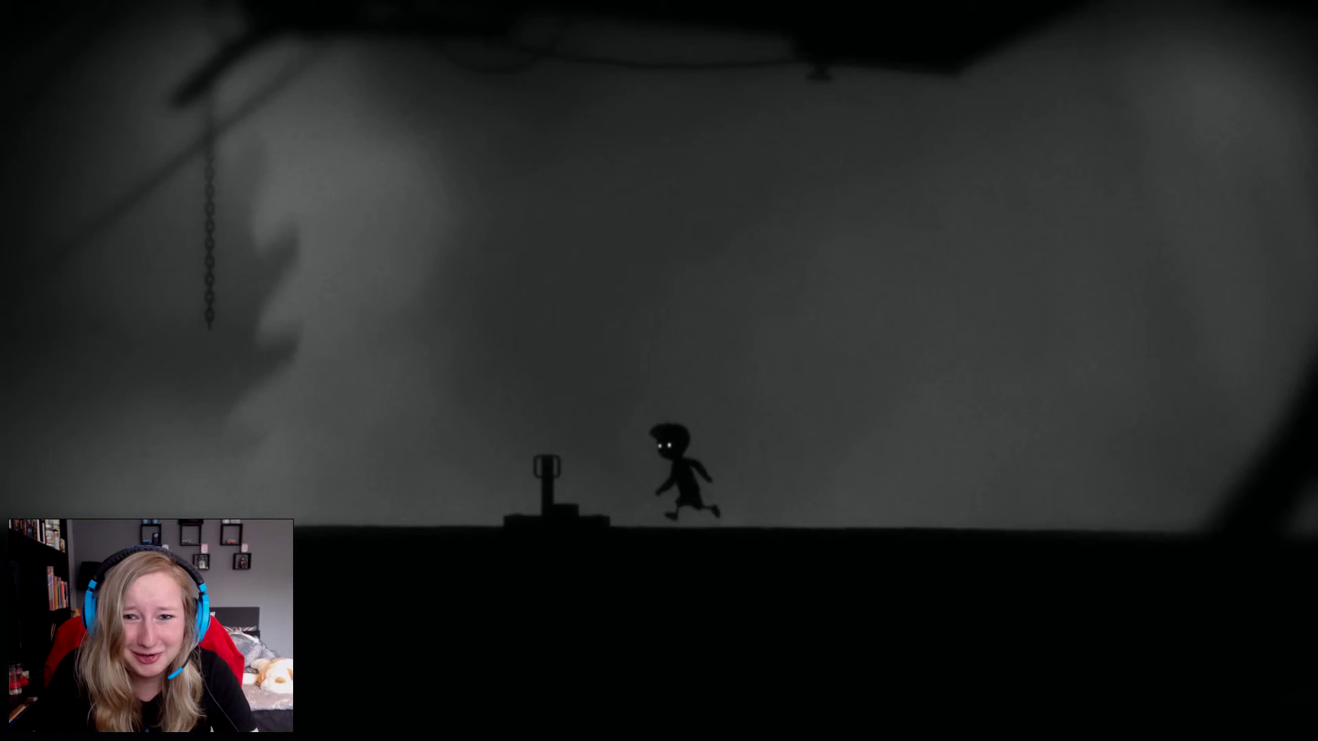
{"action": "key", "text": "Left"}
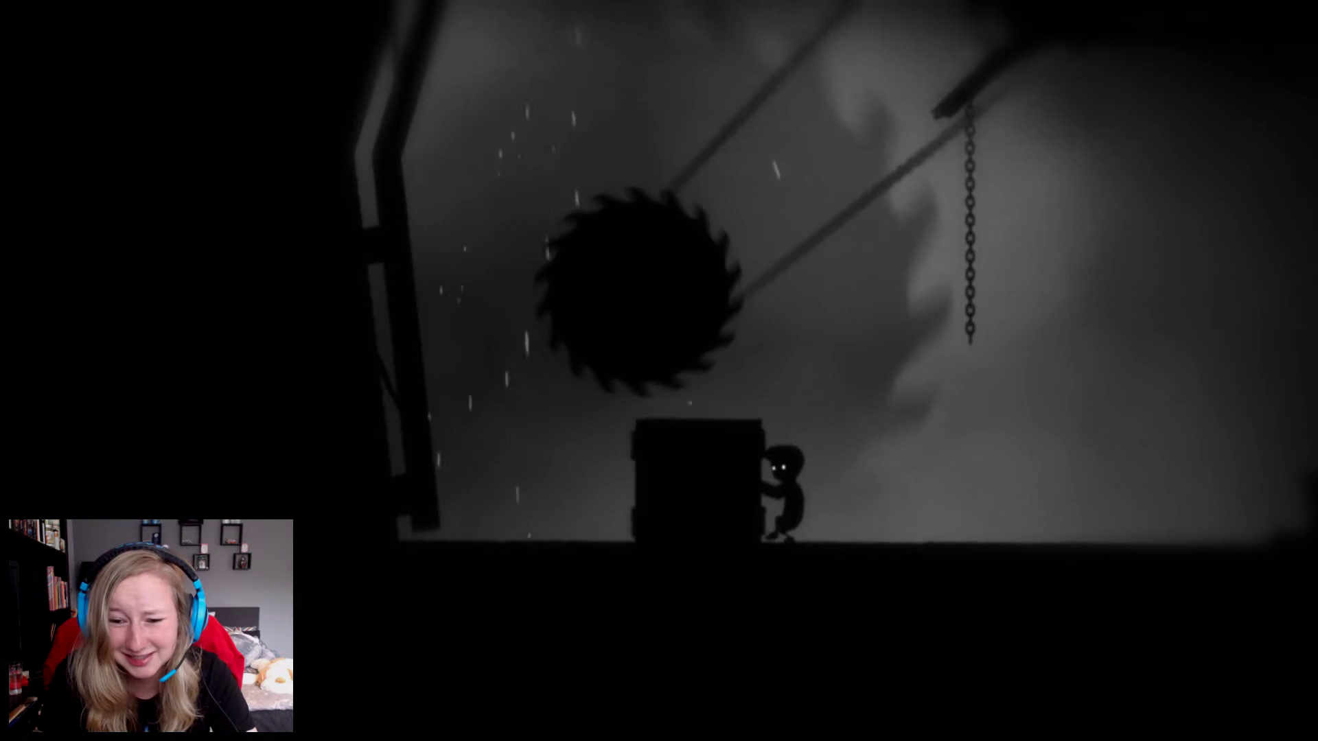
{"action": "key", "text": "ctrl+Right"}
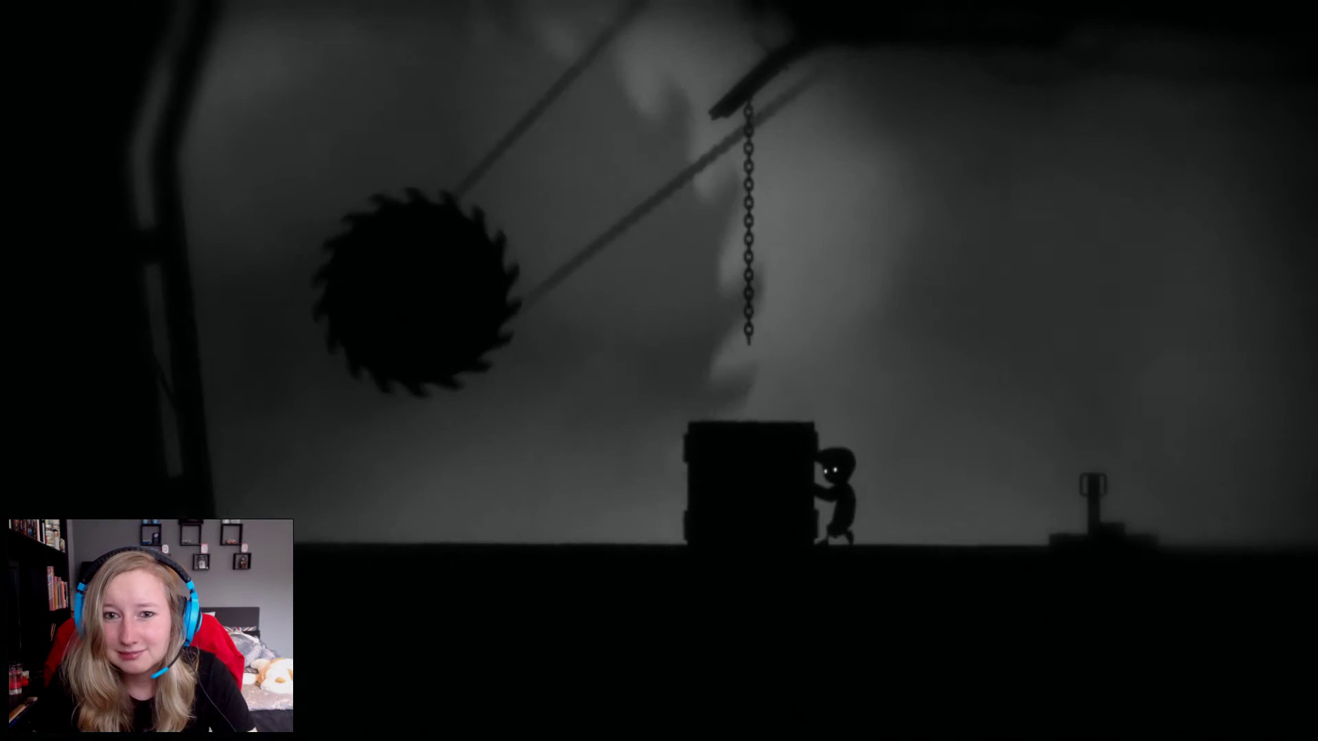
{"action": "key", "text": "ctrl+Right"}
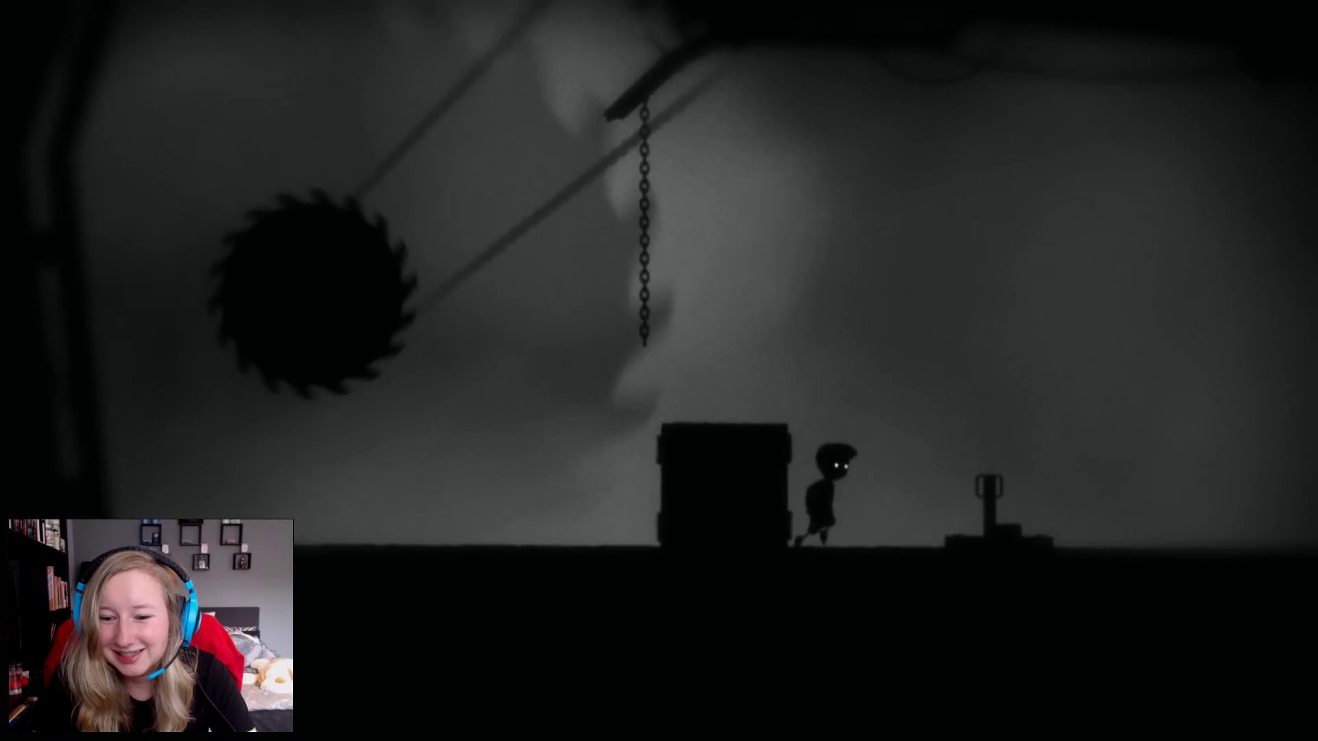
{"action": "key", "text": "Right"}
{"action": "key", "text": "ctrl"}
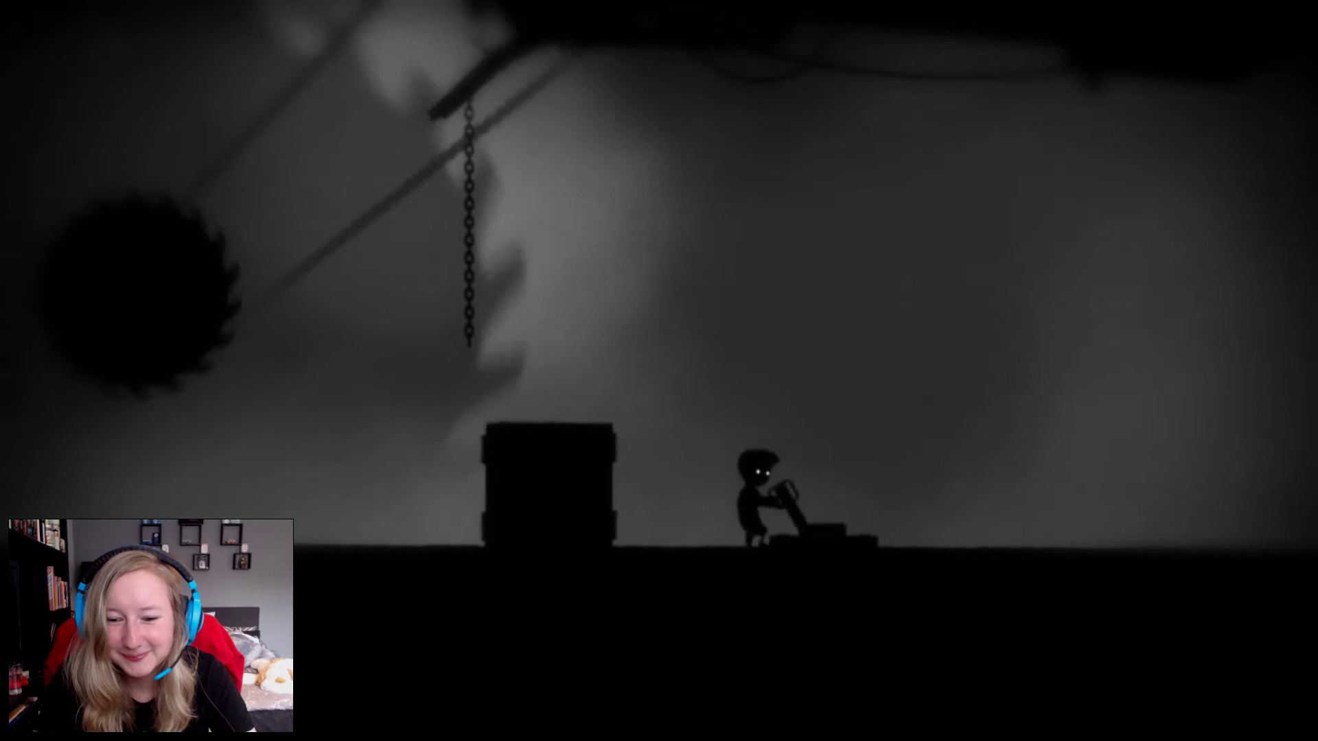
Climb the crate, leap to the chain, slide down between the saws and land on the box.
{"action": "key", "text": "Left"}
{"action": "key", "text": "Up"}
{"action": "key", "text": "Up"}
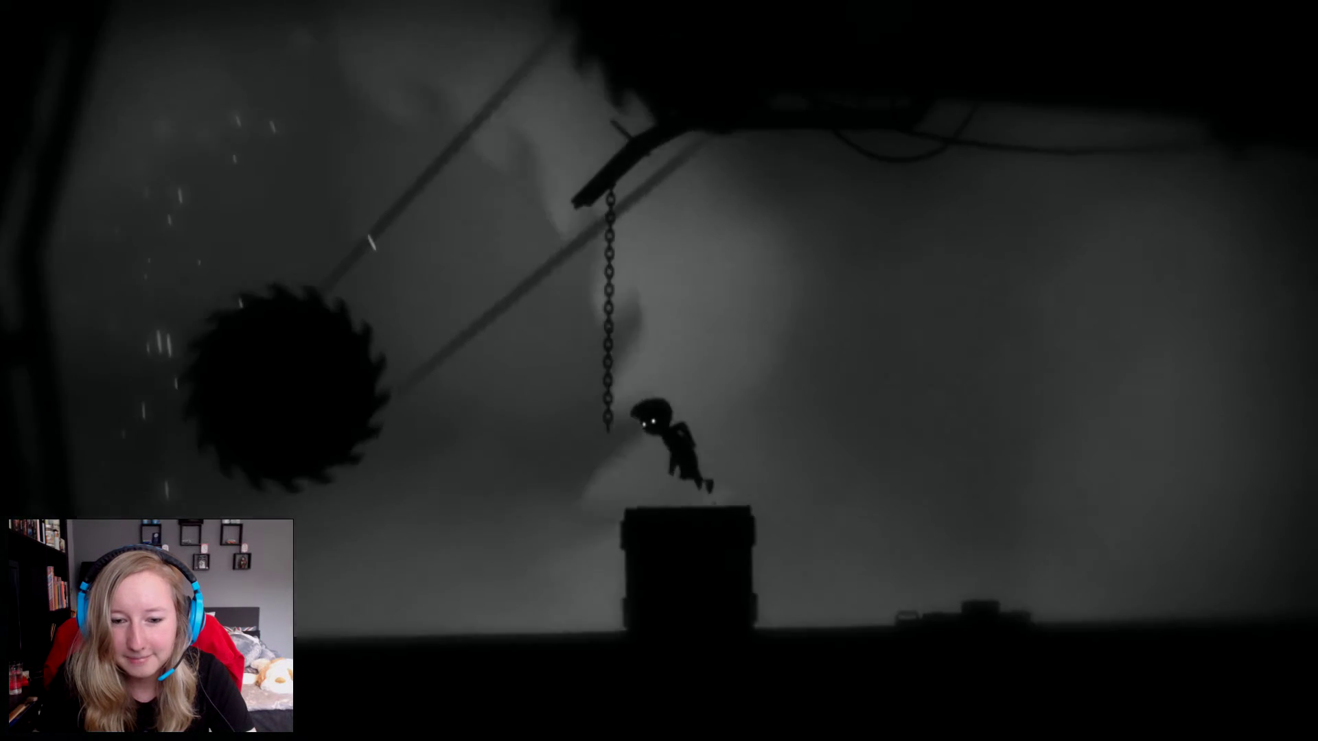
{"action": "key", "text": "ctrl"}
{"action": "key", "text": "Up"}
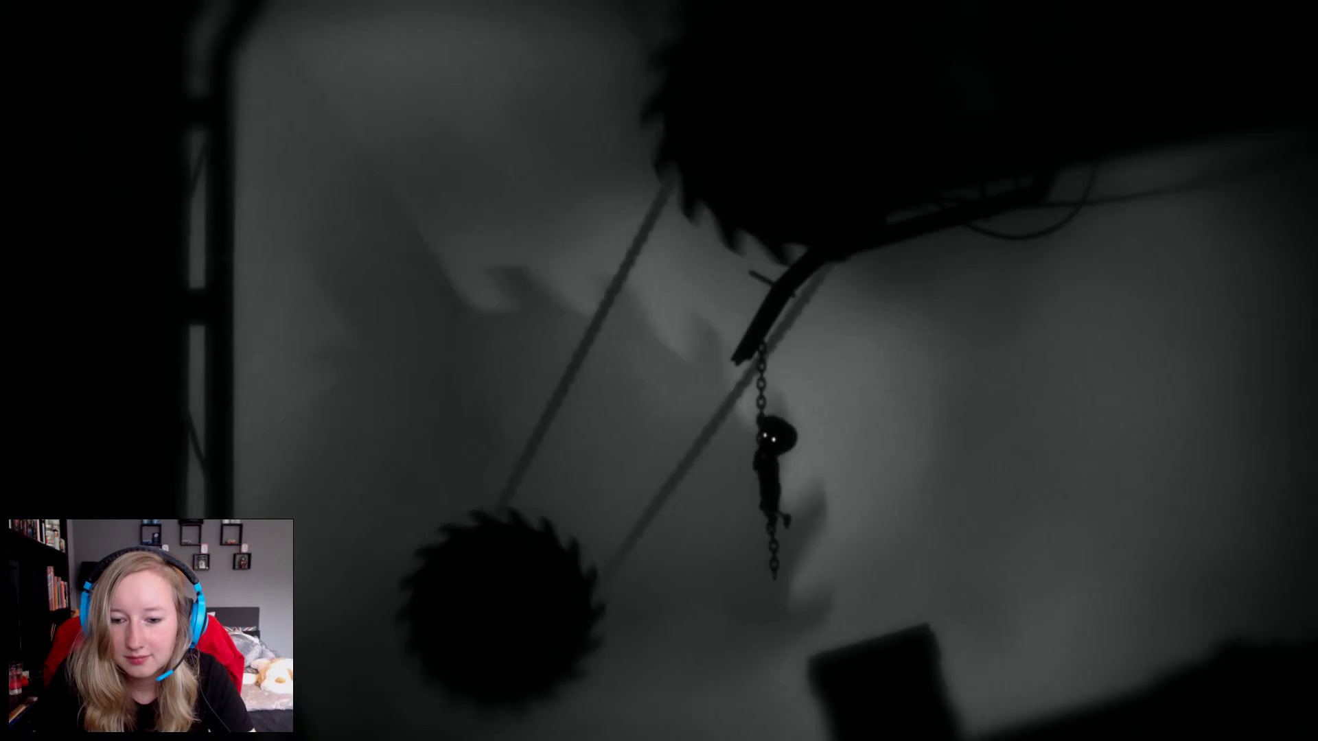
{"action": "key", "text": "Down"}
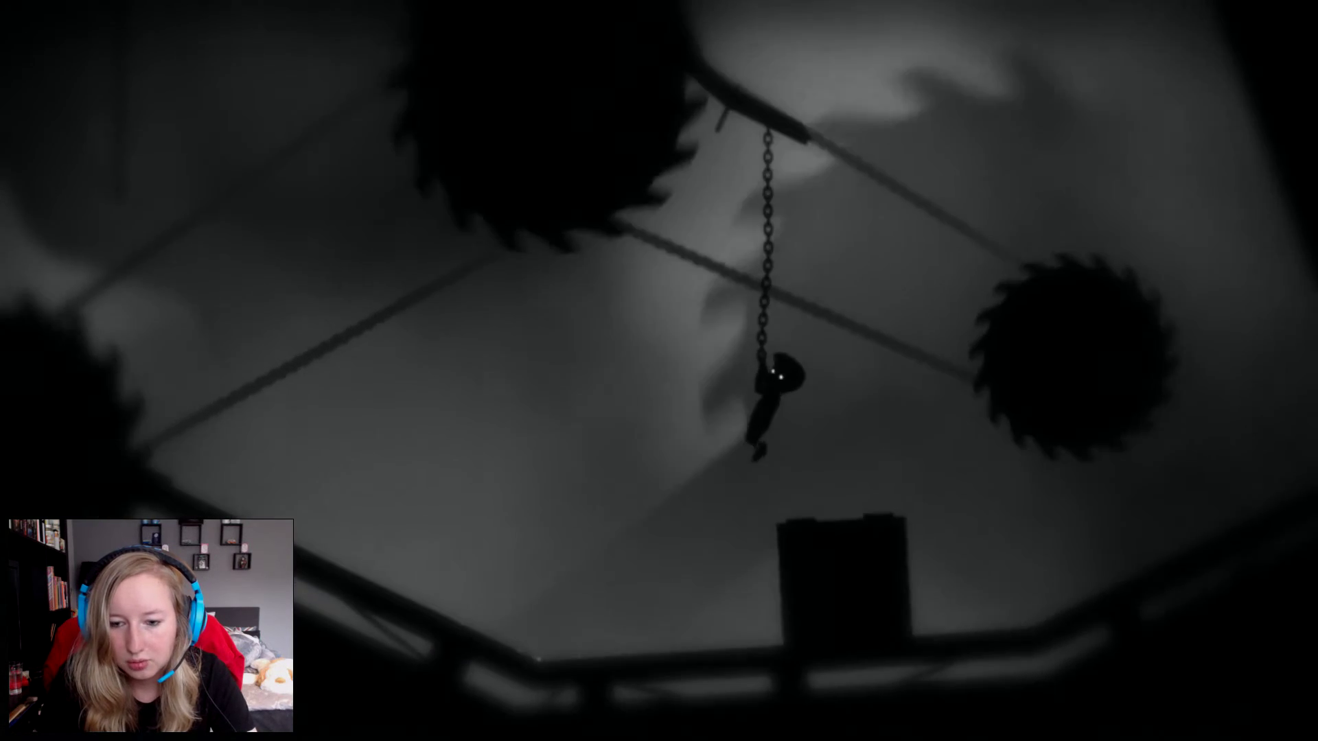
{"action": "key", "text": "ctrl"}
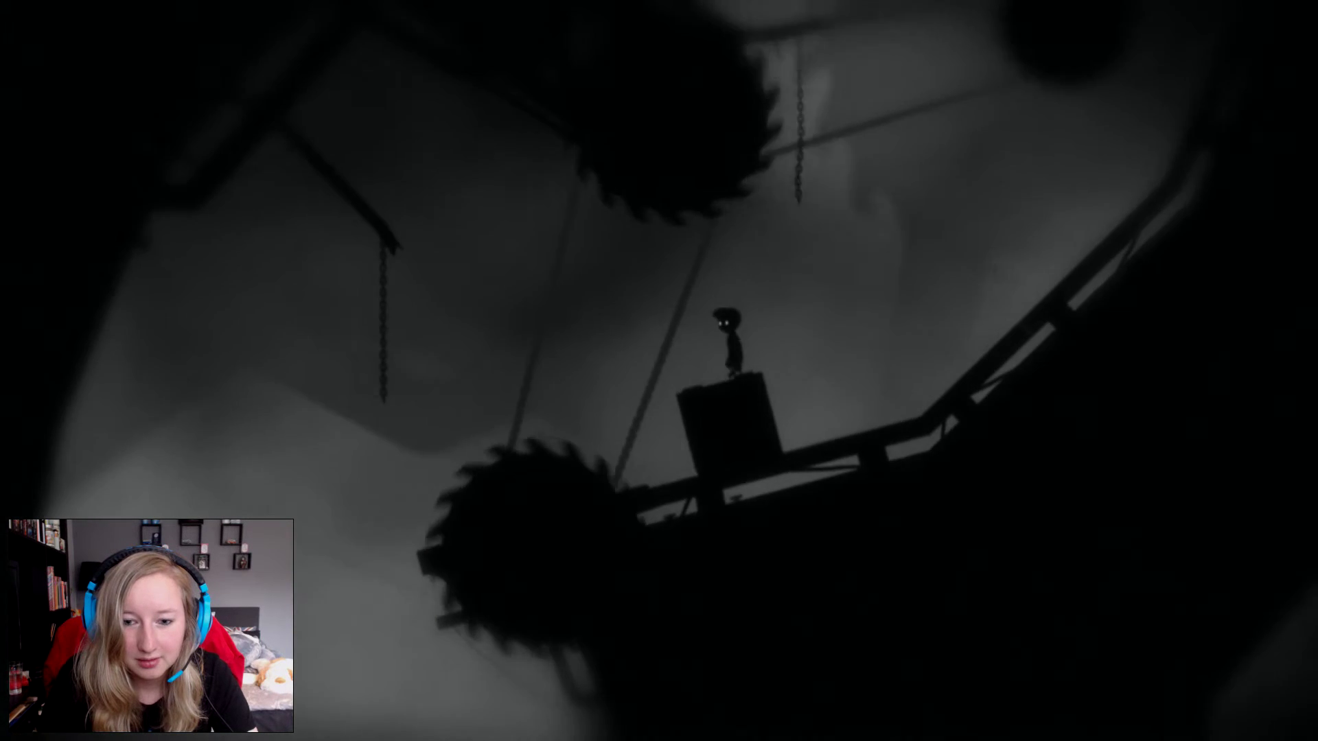
Jump as the saw room rotates to keep footing.
{"action": "key", "text": "Up"}
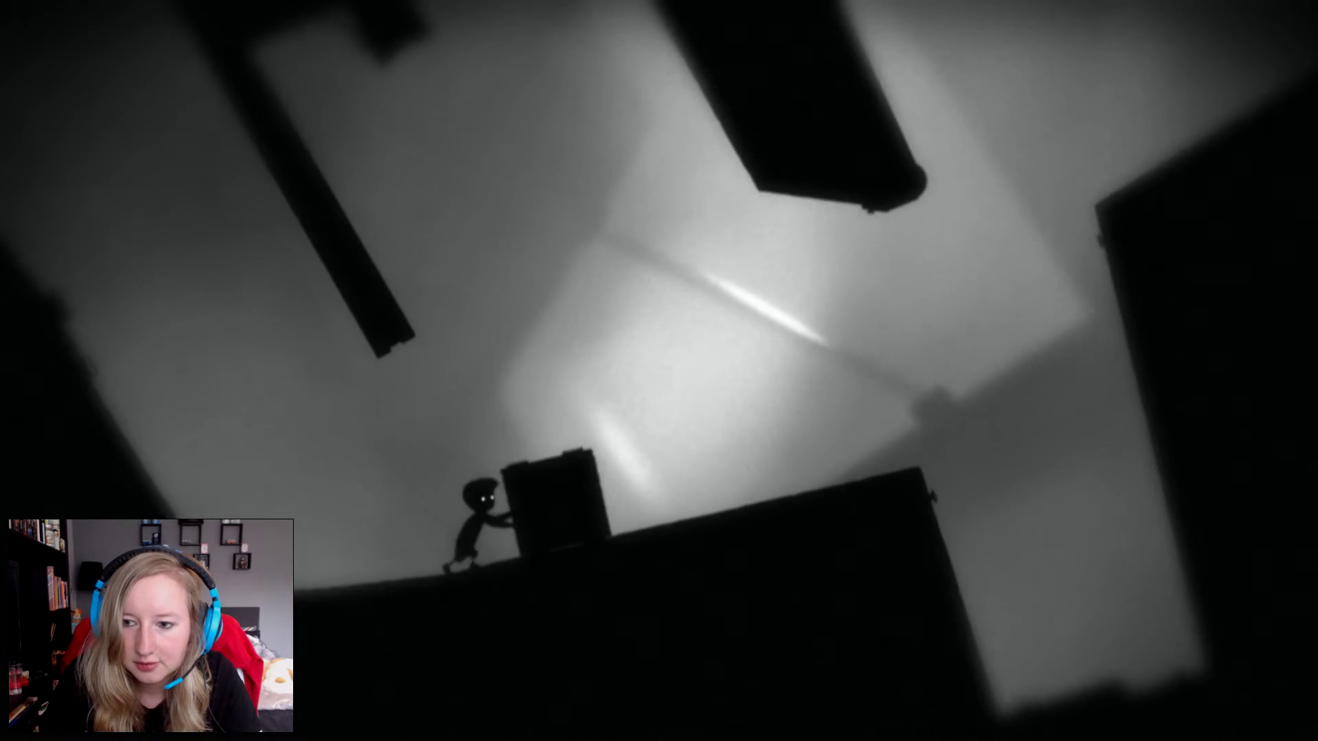
Push the box along the tilted floor, climb it and leap to the tall platform, keeping balance as the room turns.
{"action": "key", "text": "Right"}
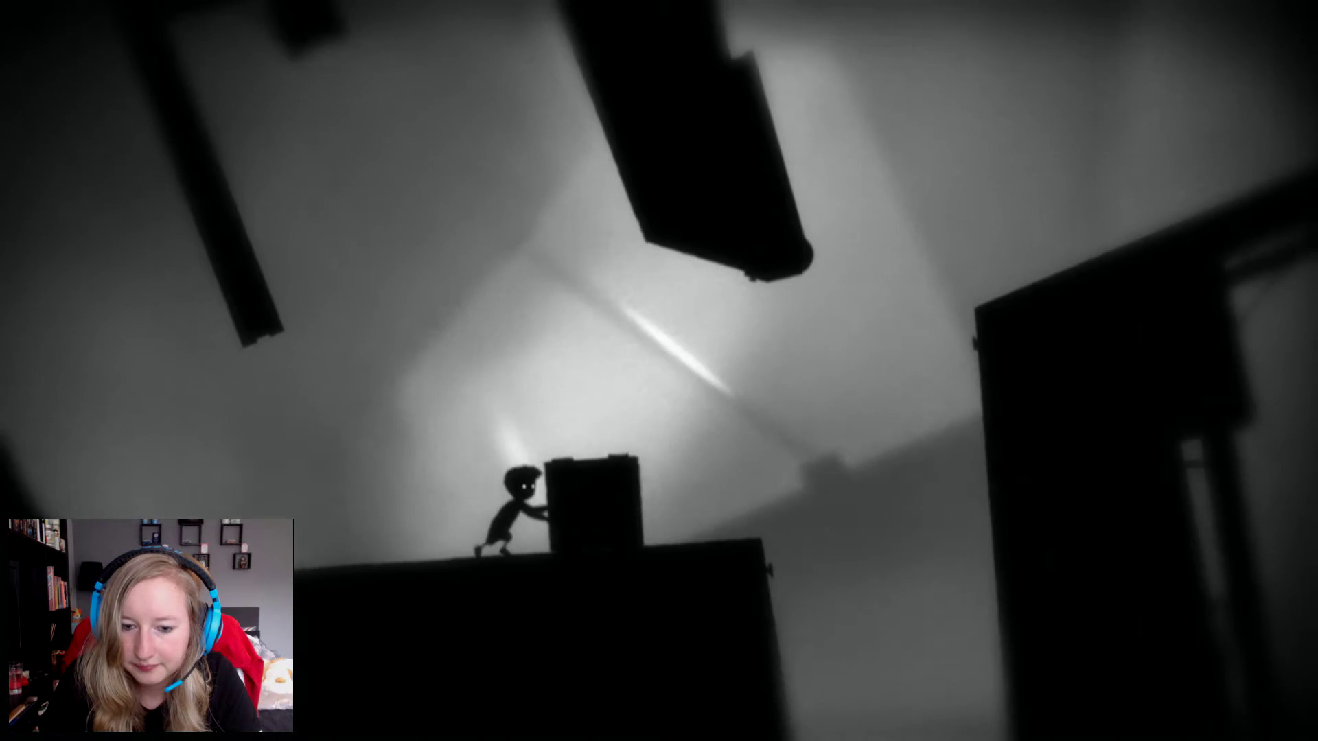
{"action": "key", "text": "Up"}
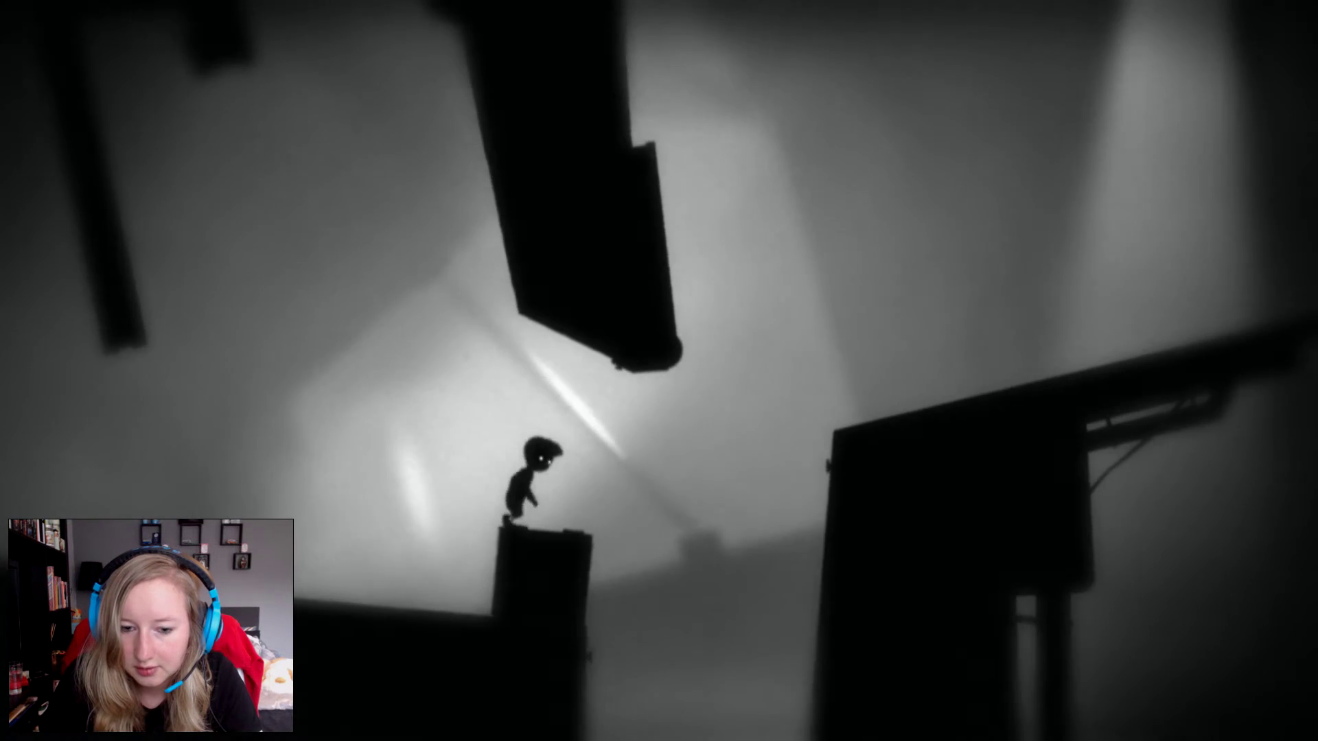
{"action": "key", "text": "Up"}
{"action": "key", "text": "Right"}
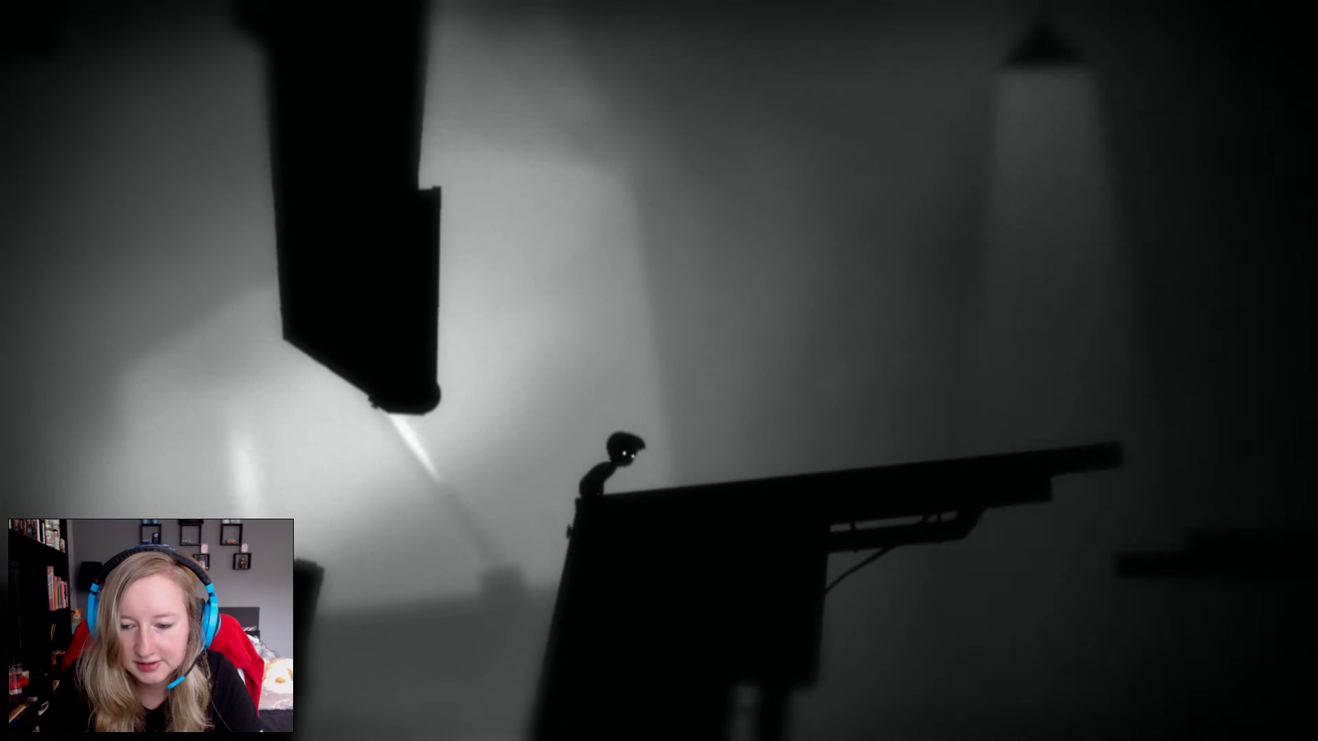
{"action": "key", "text": "Right"}
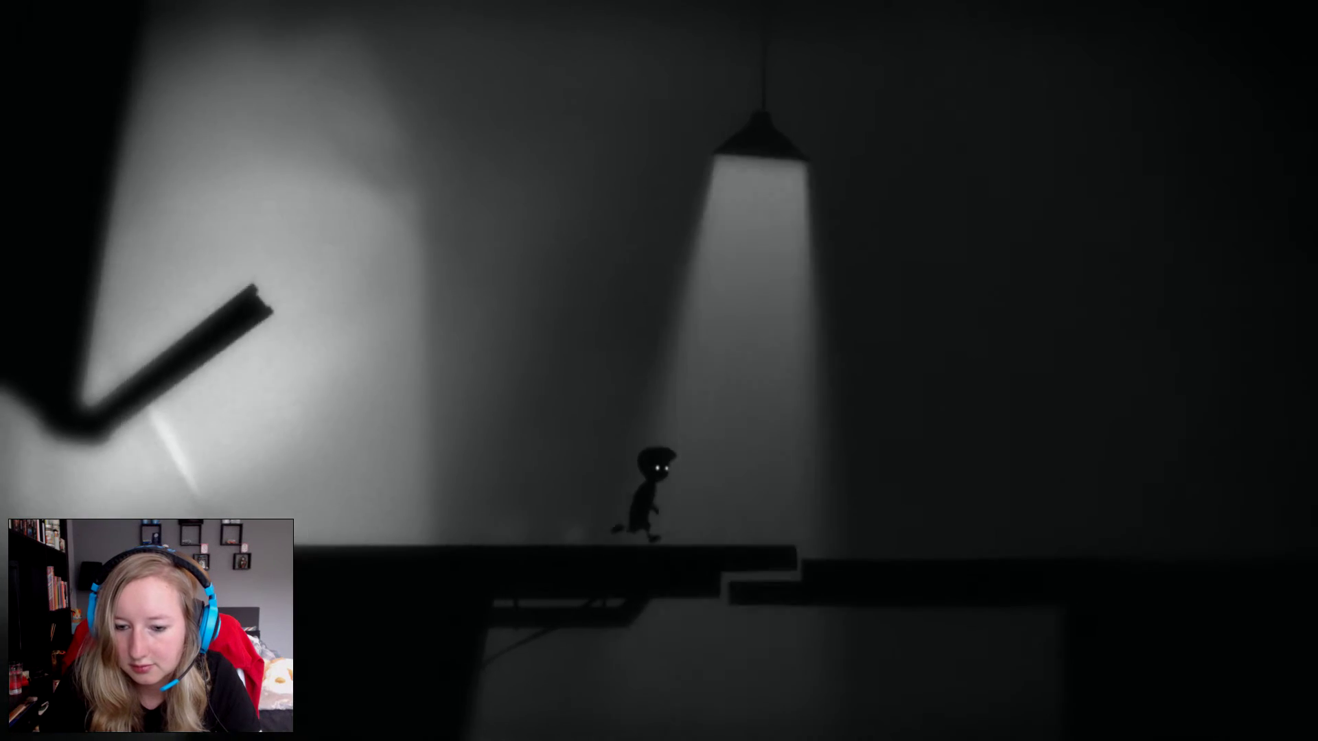
{"action": "key", "text": "Right"}
{"action": "key", "text": "Left"}
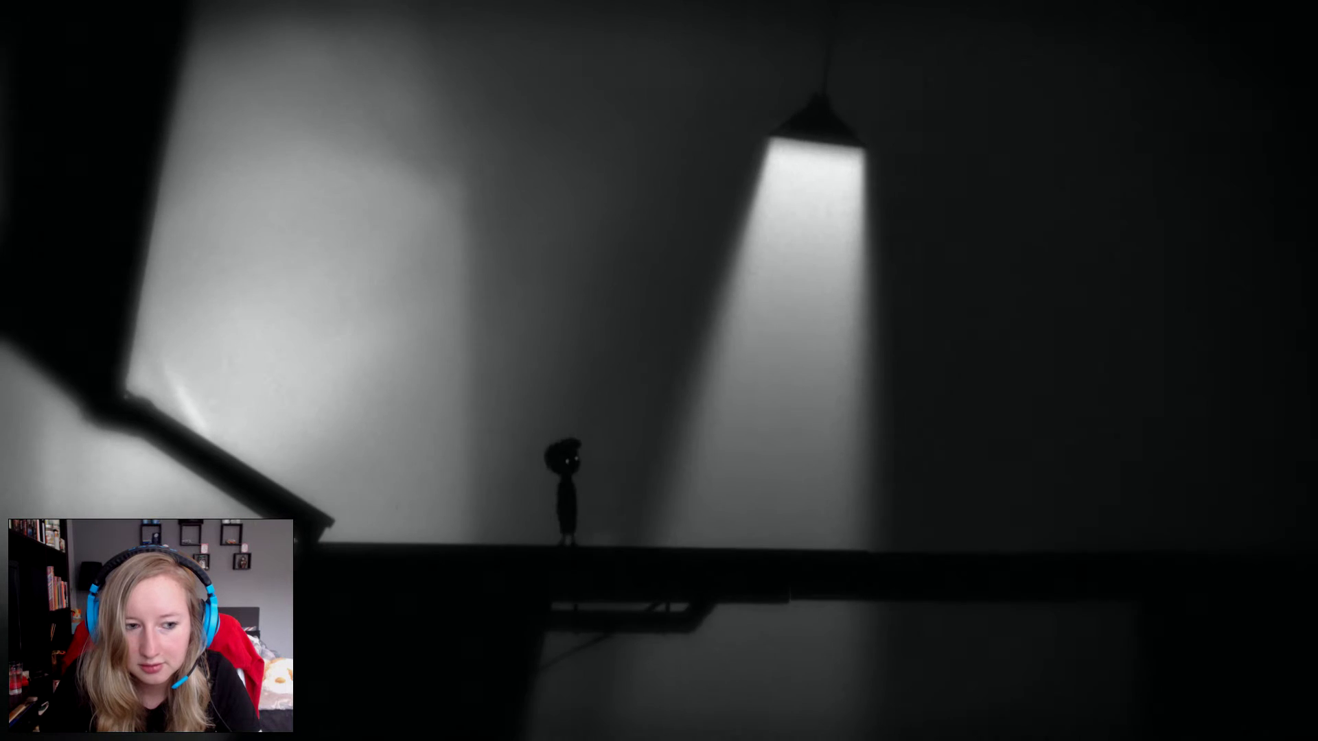
Run right past the hanging lamp through the dark corridor and drop down the ledges to the ground.
{"action": "key", "text": "Right"}
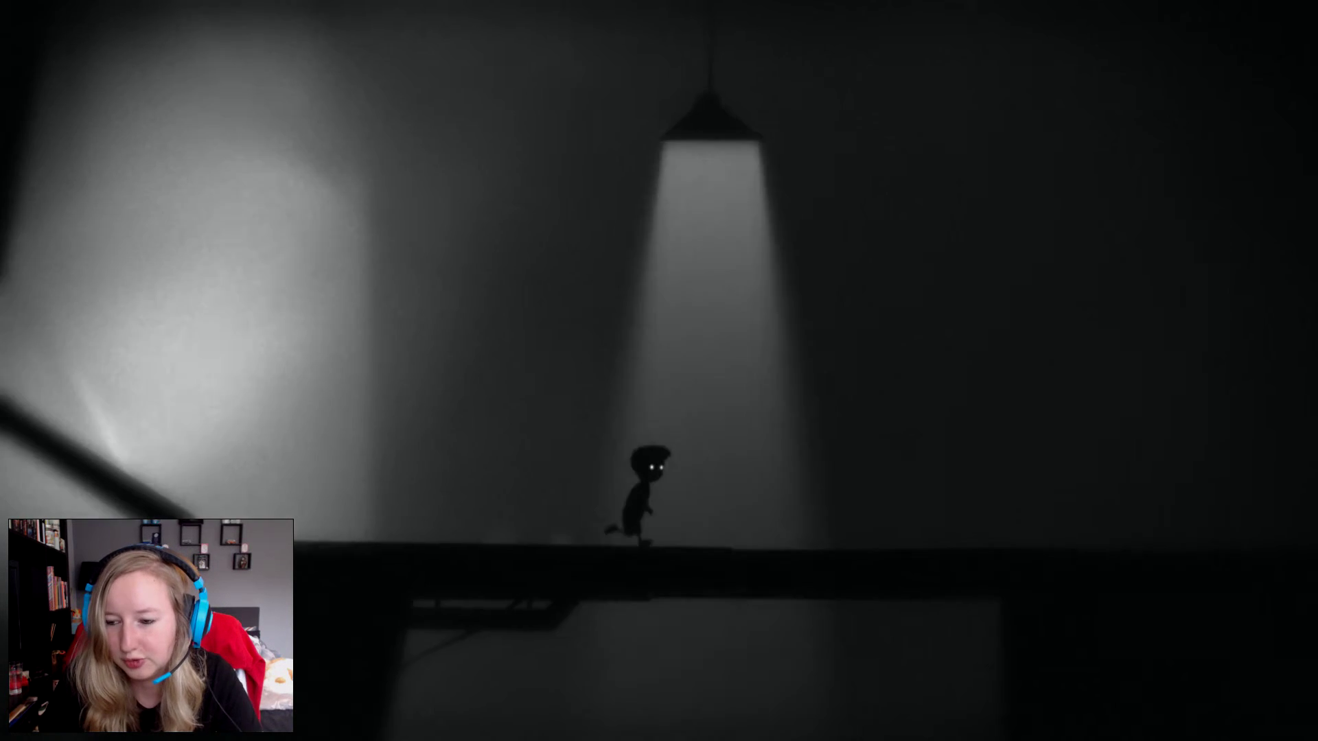
{"action": "key", "text": "Right"}
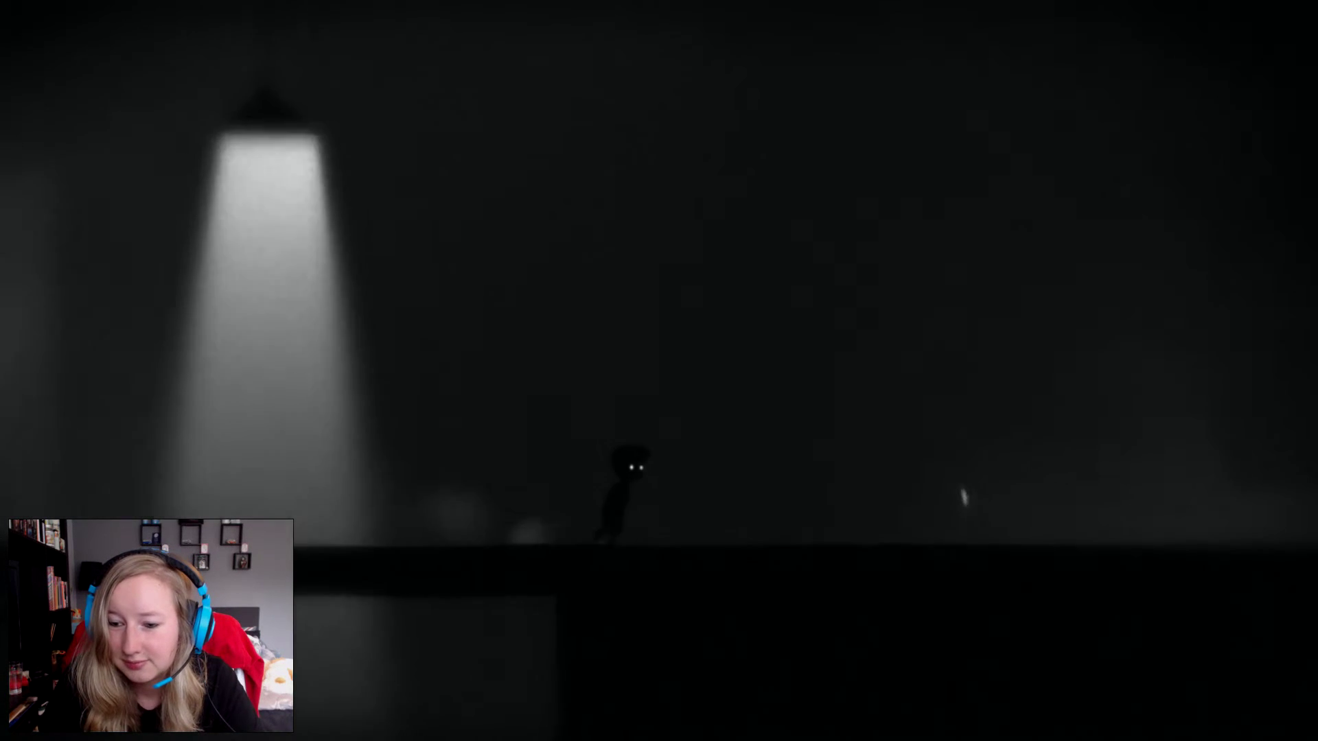
{"action": "key", "text": "Right"}
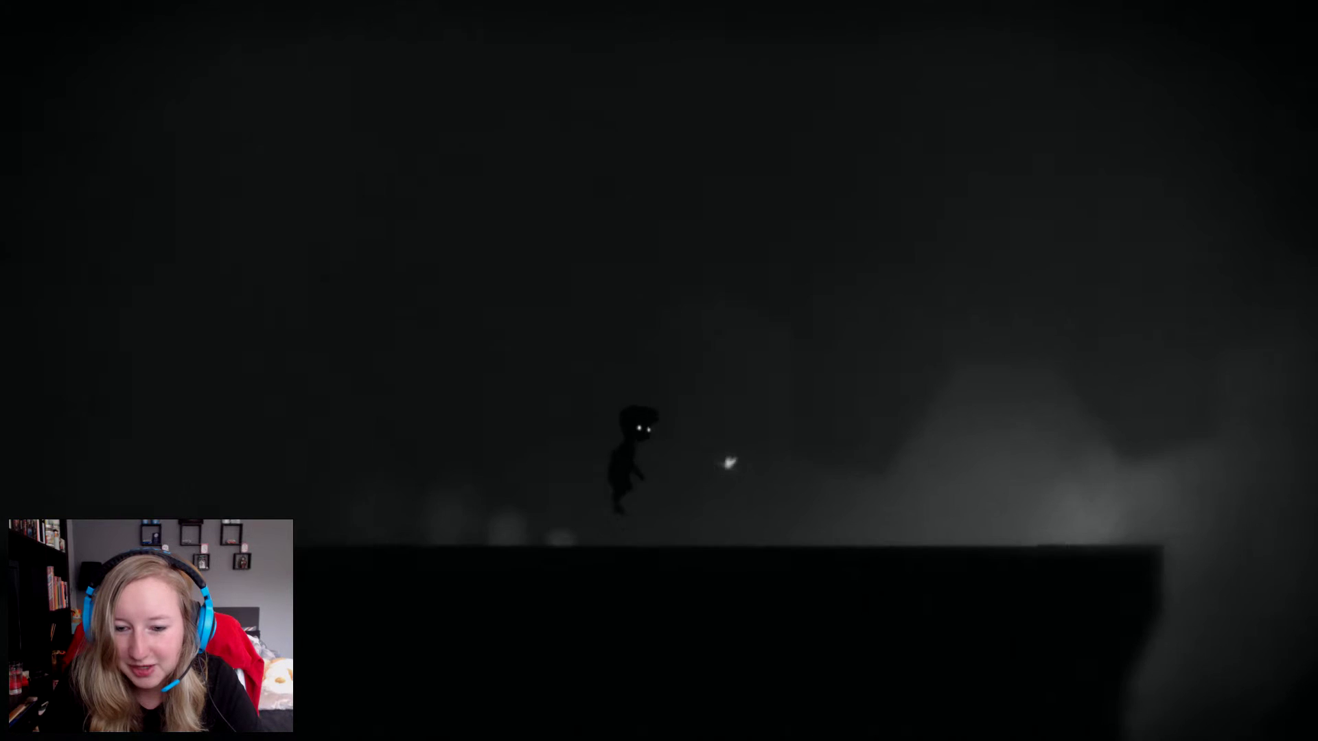
{"action": "key", "text": "Right"}
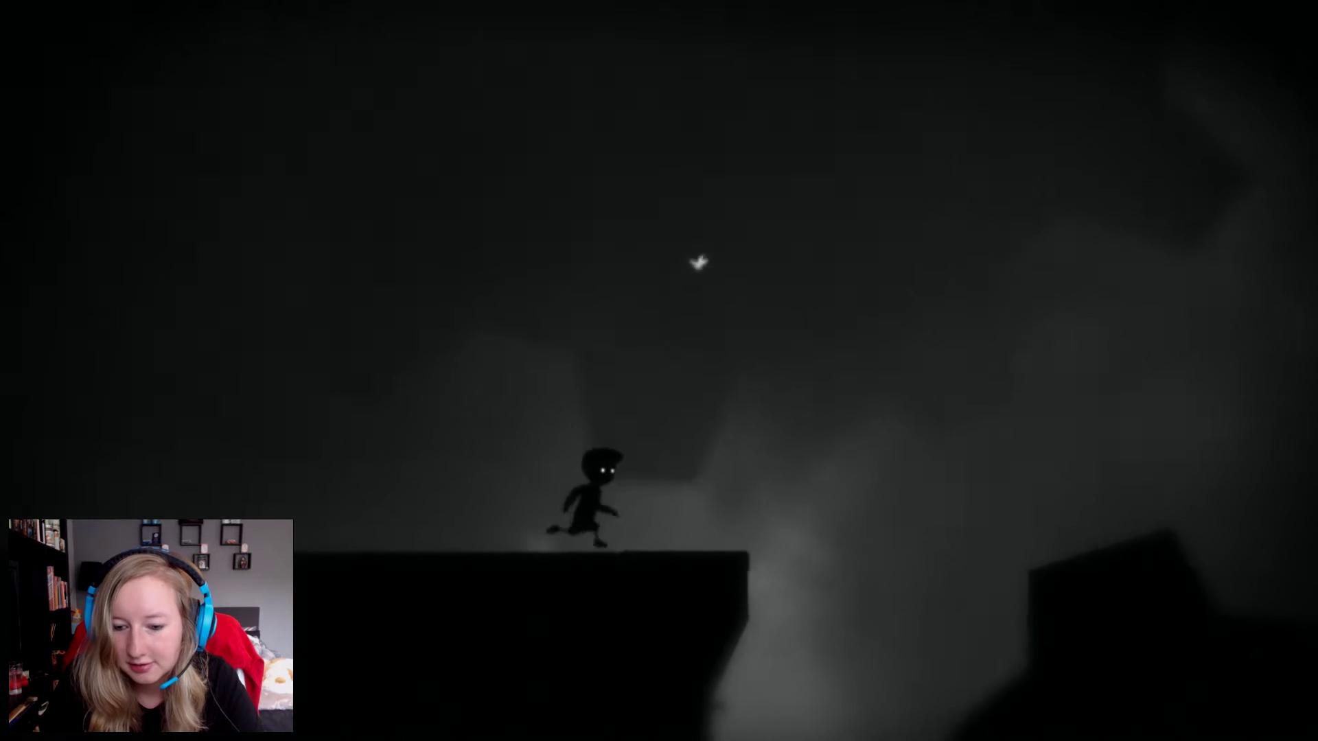
{"action": "key", "text": "Up"}
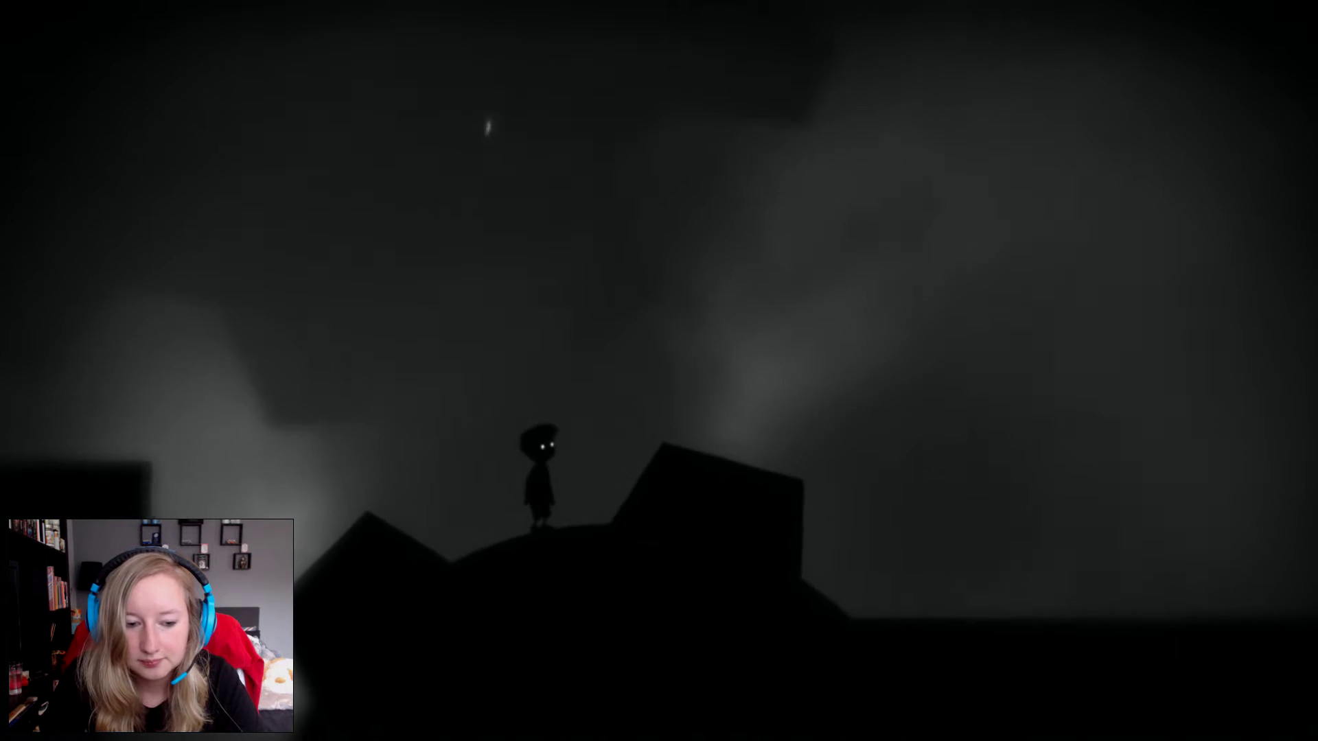
{"action": "key", "text": "Right"}
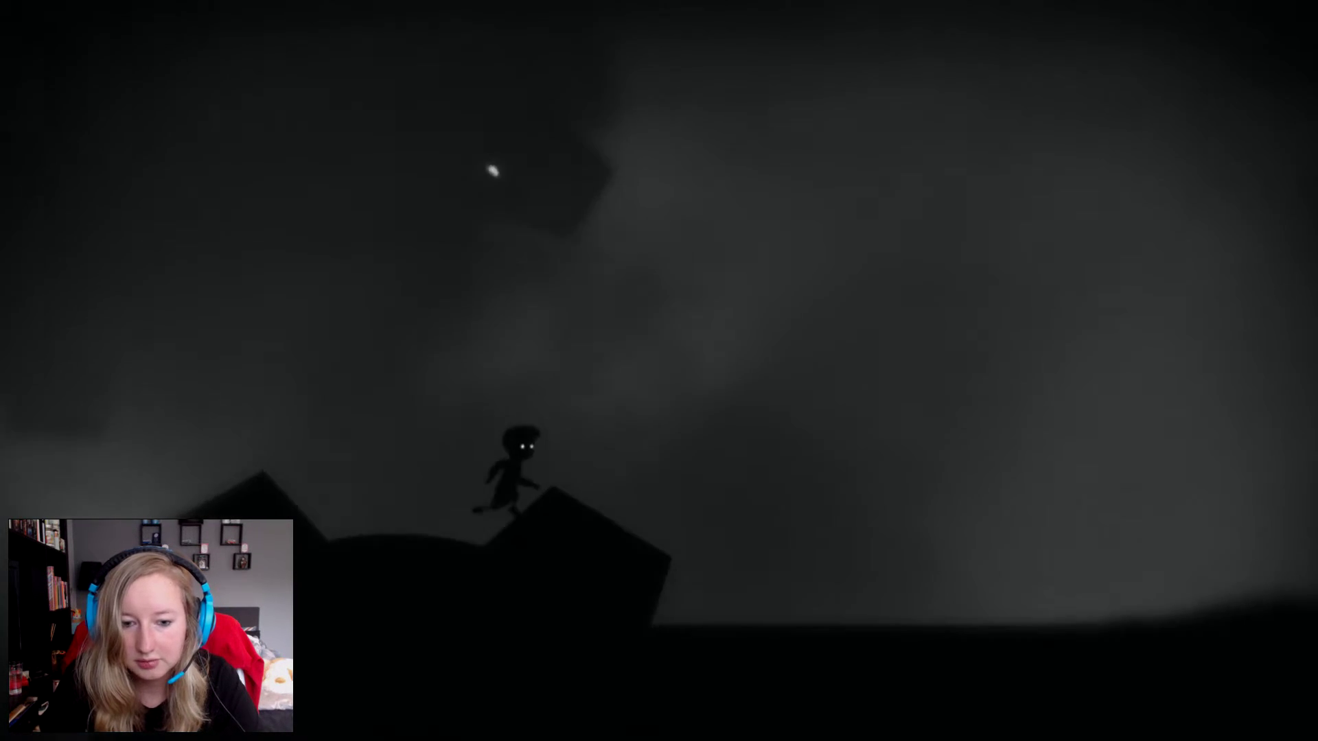
{"action": "key", "text": "Up"}
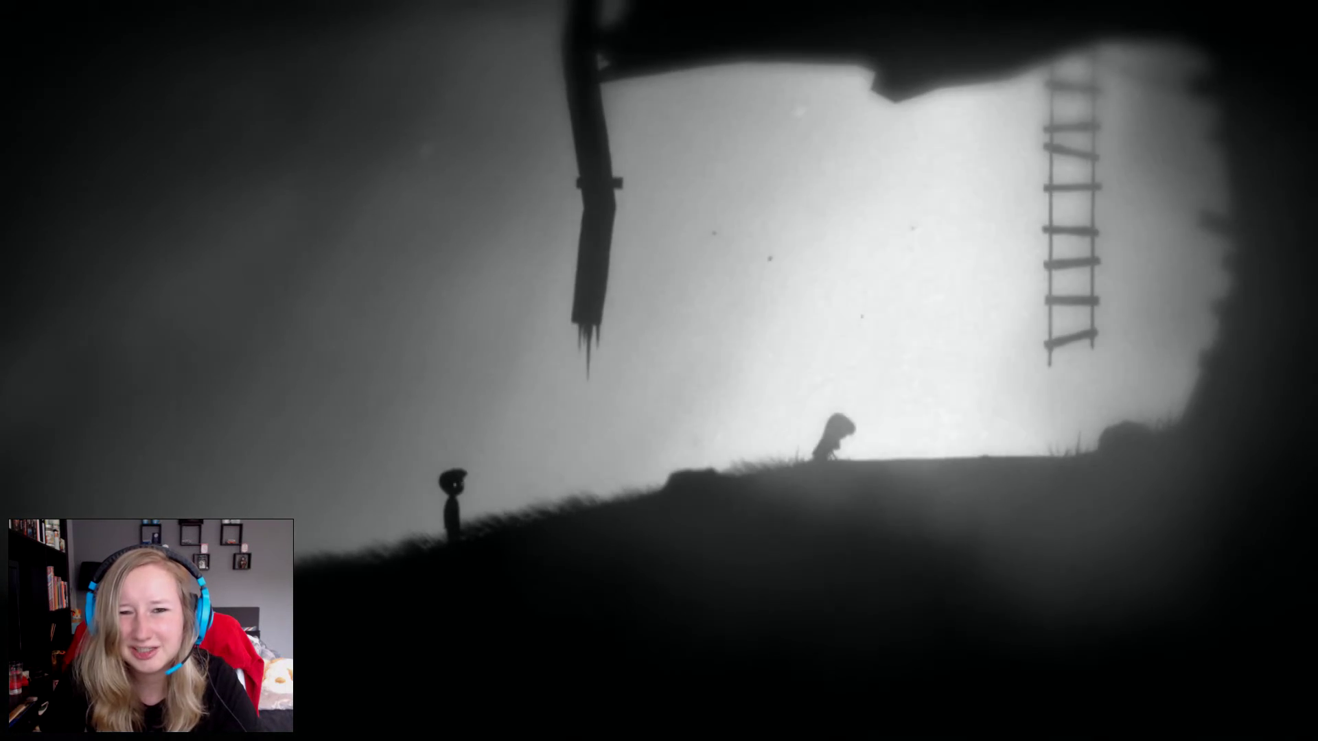
Walk up the slope toward the ridge until the slug latches on, then turn back left.
{"action": "key", "text": "Right"}
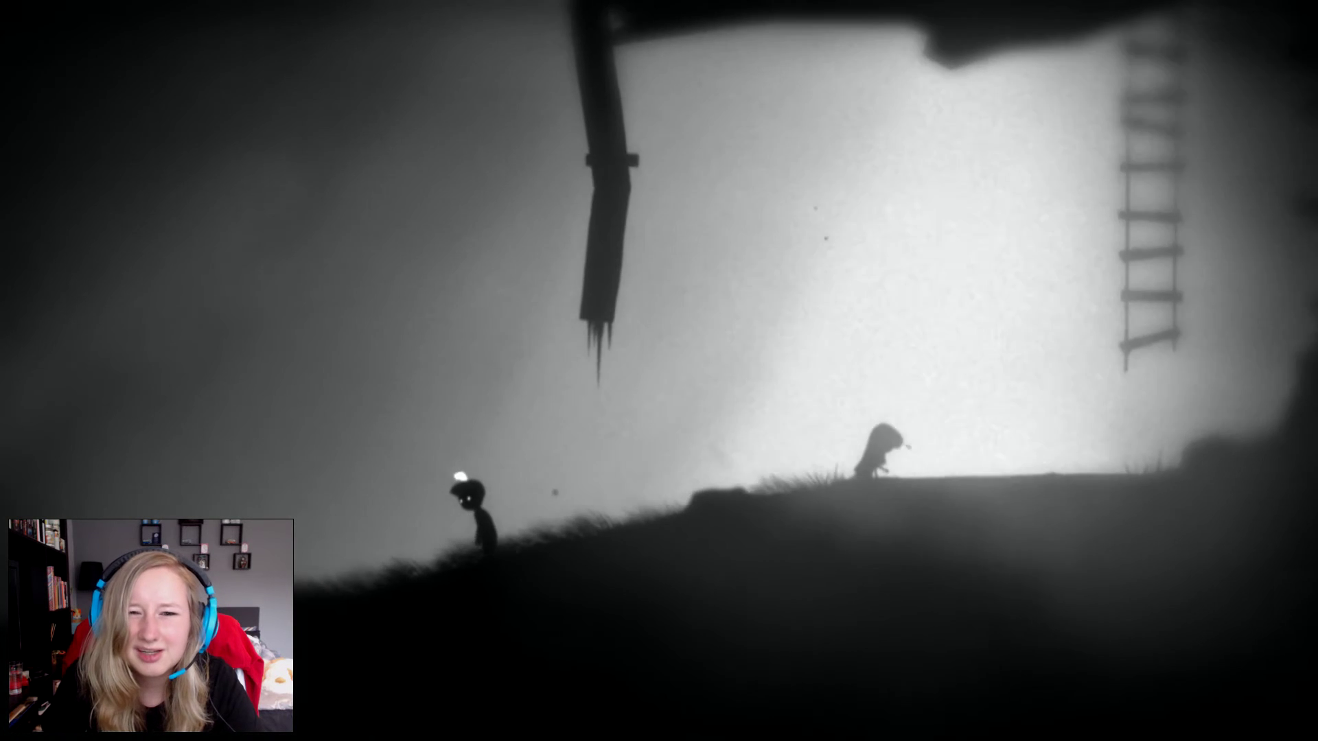
{"action": "key", "text": "Left"}
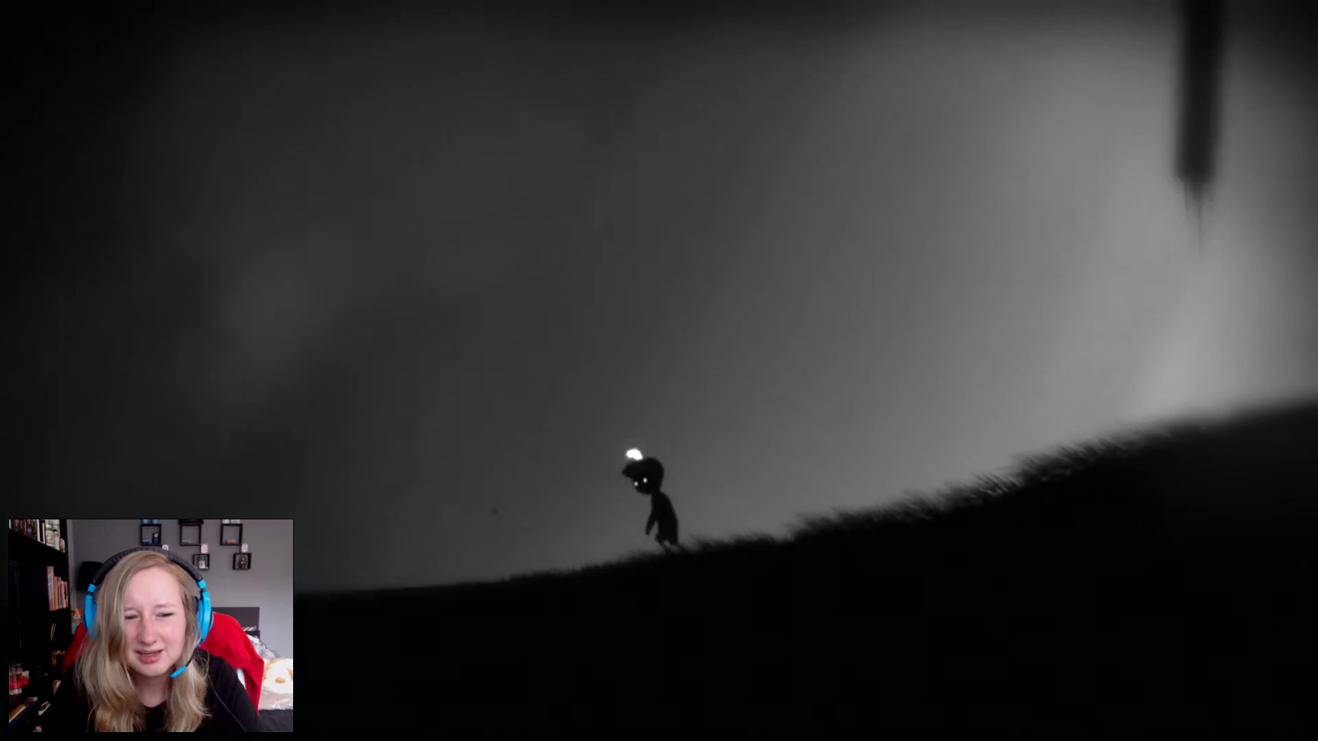
Head left down the hill, climb over the box and cross the ledge into the corridor.
{"action": "key", "text": "Left"}
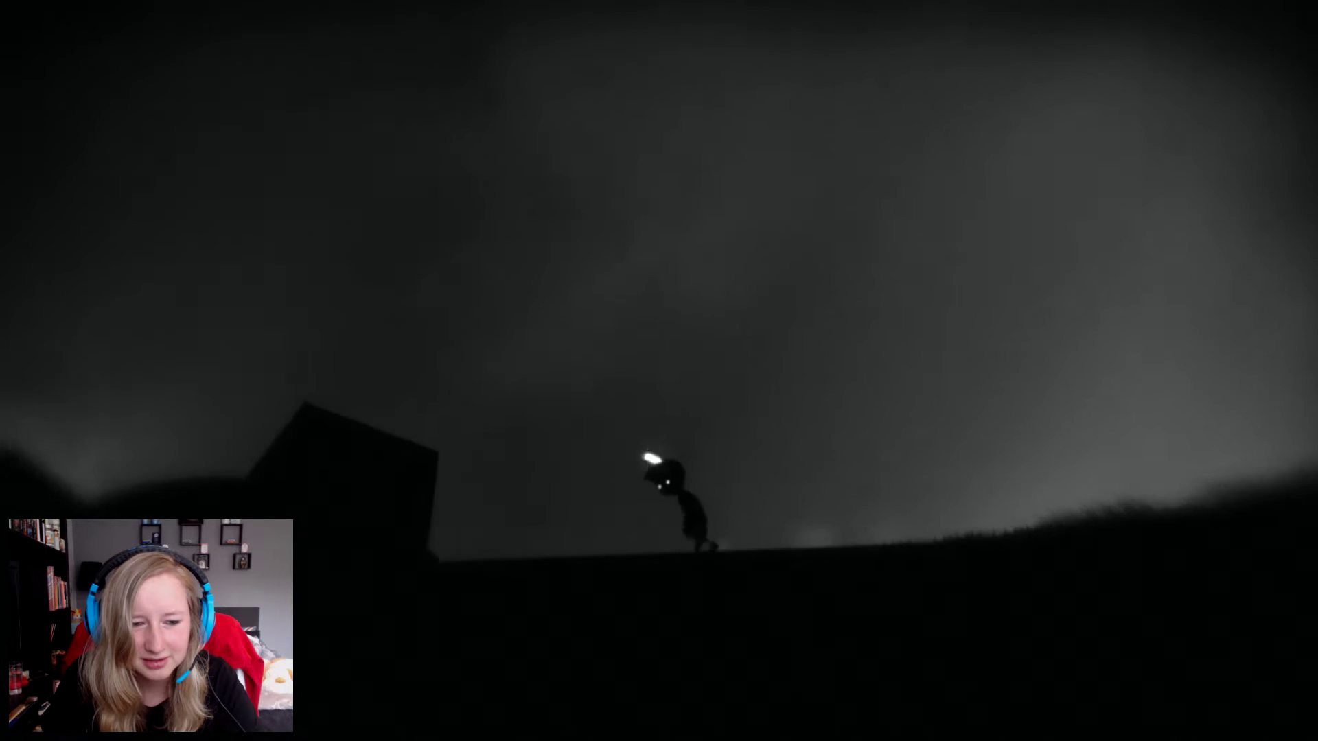
{"action": "key", "text": "Left"}
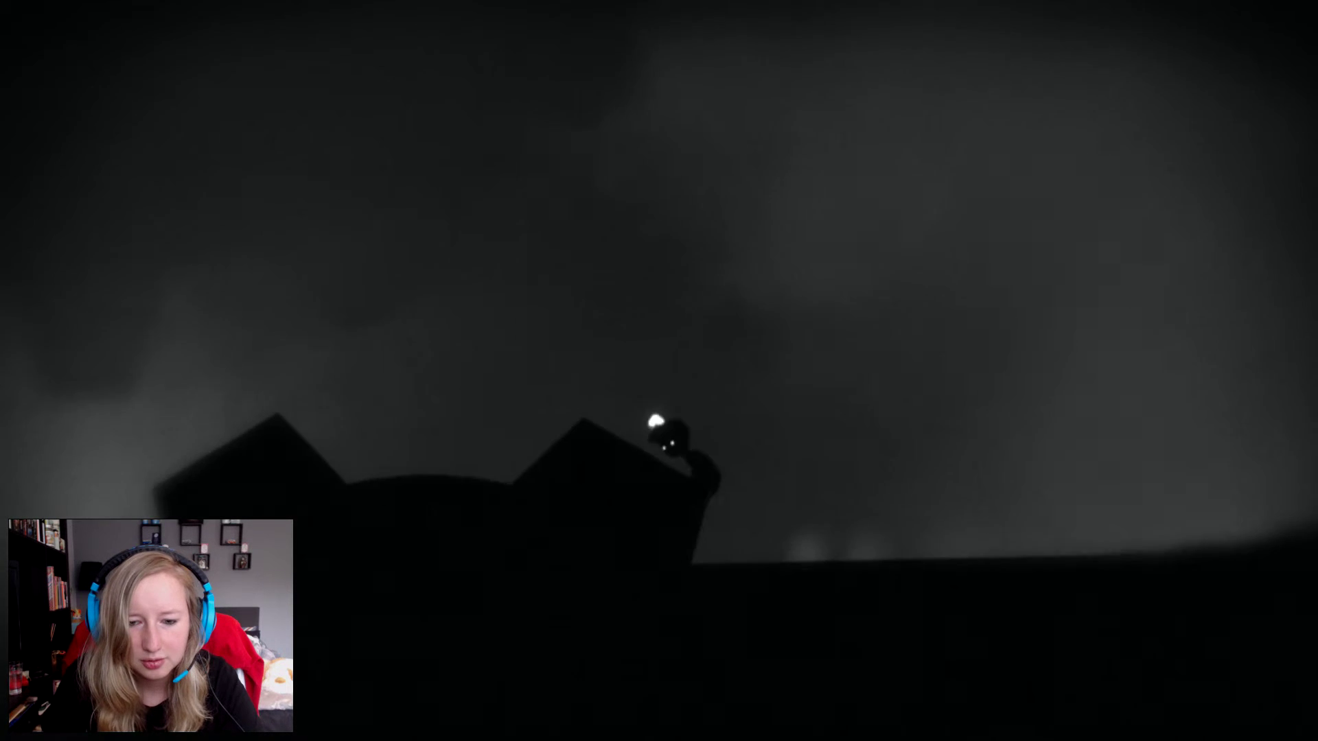
{"action": "key", "text": "Left"}
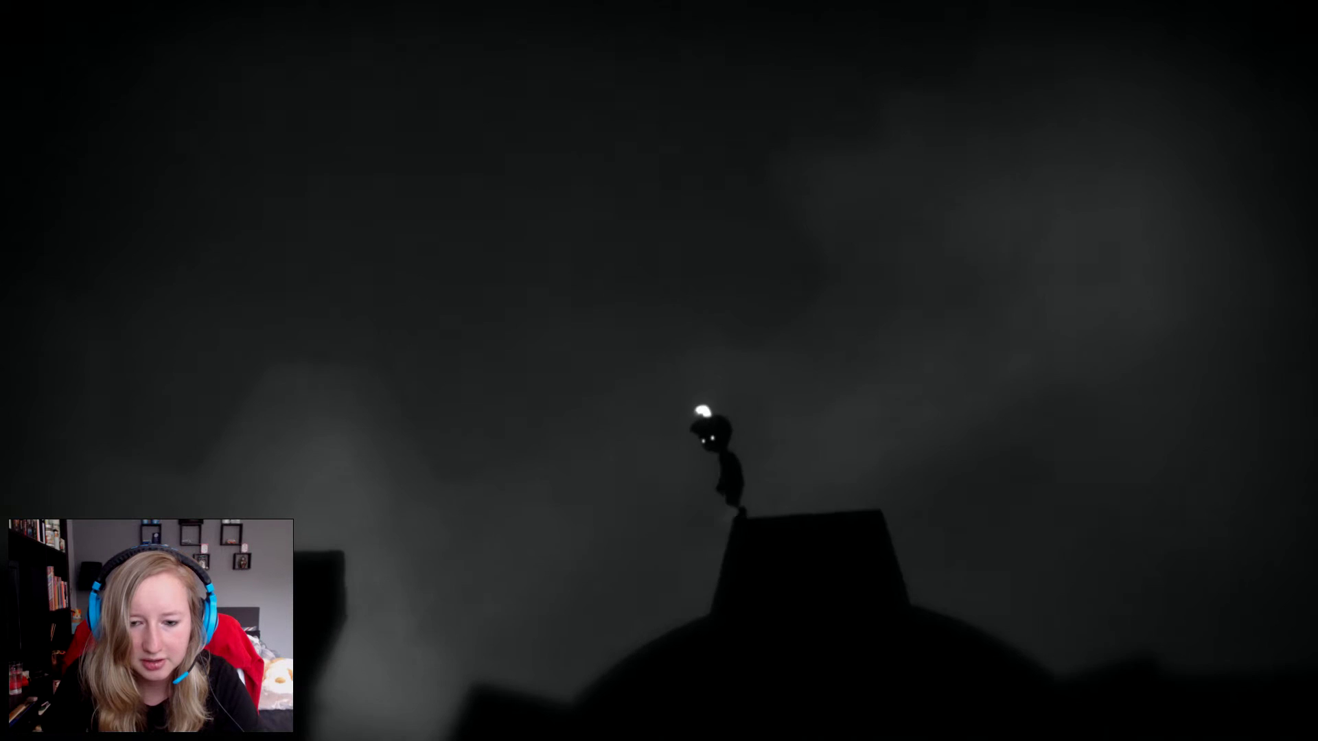
{"action": "key", "text": "Left"}
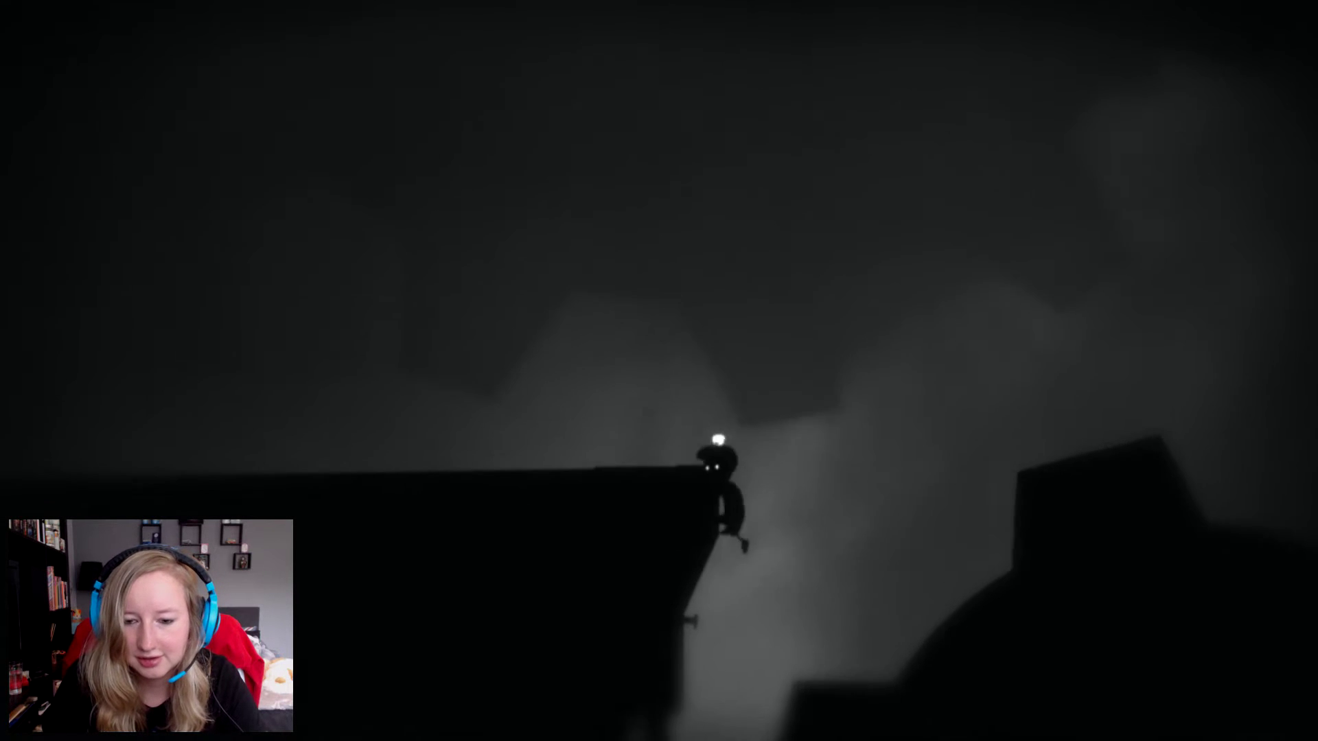
{"action": "key", "text": "Left"}
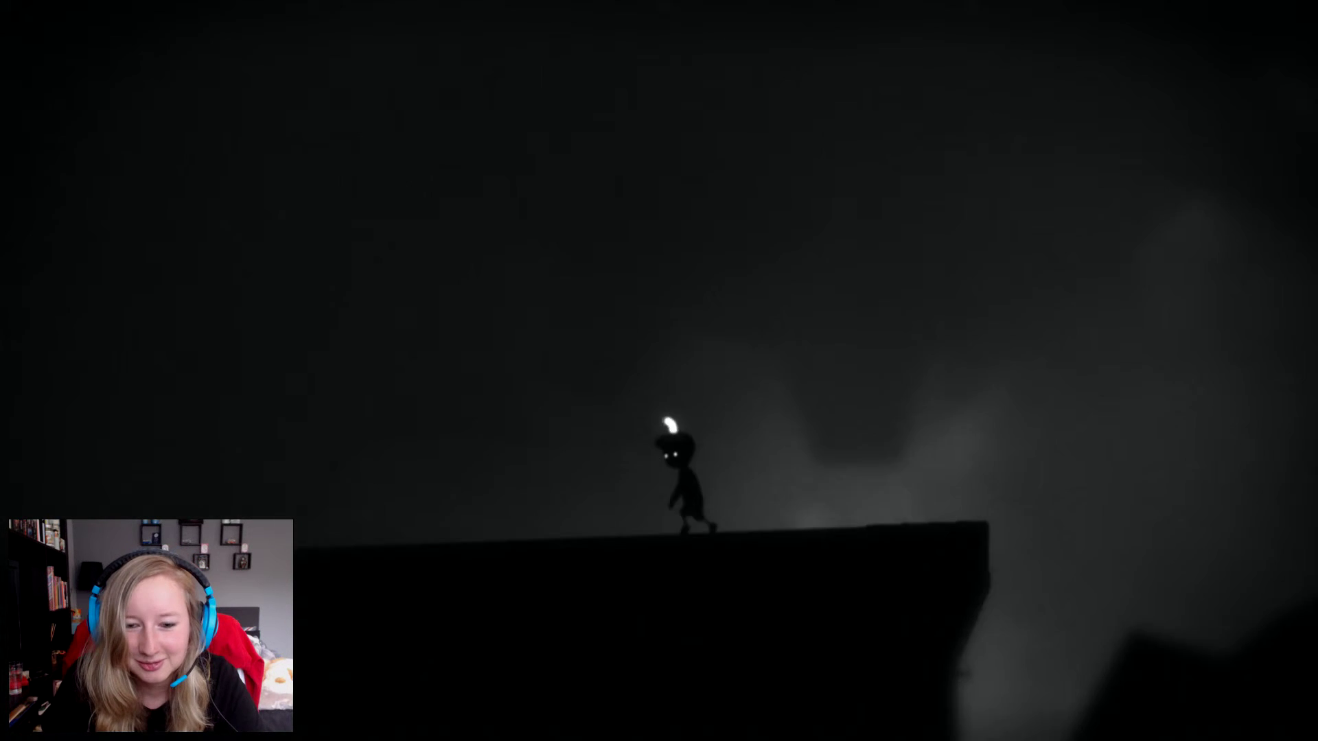
Walk left under the hanging lamp, then turn around and head right along the ledge.
{"action": "key", "text": "Left"}
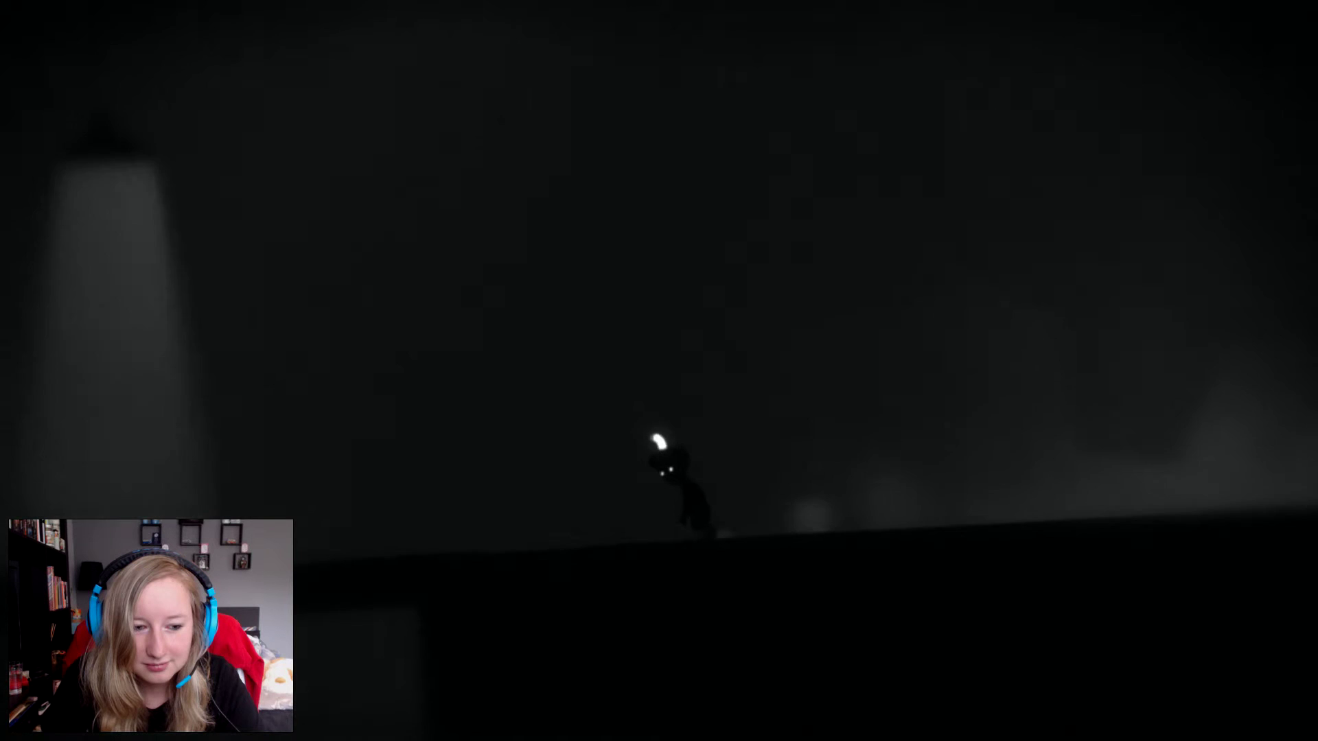
{"action": "key", "text": "Left"}
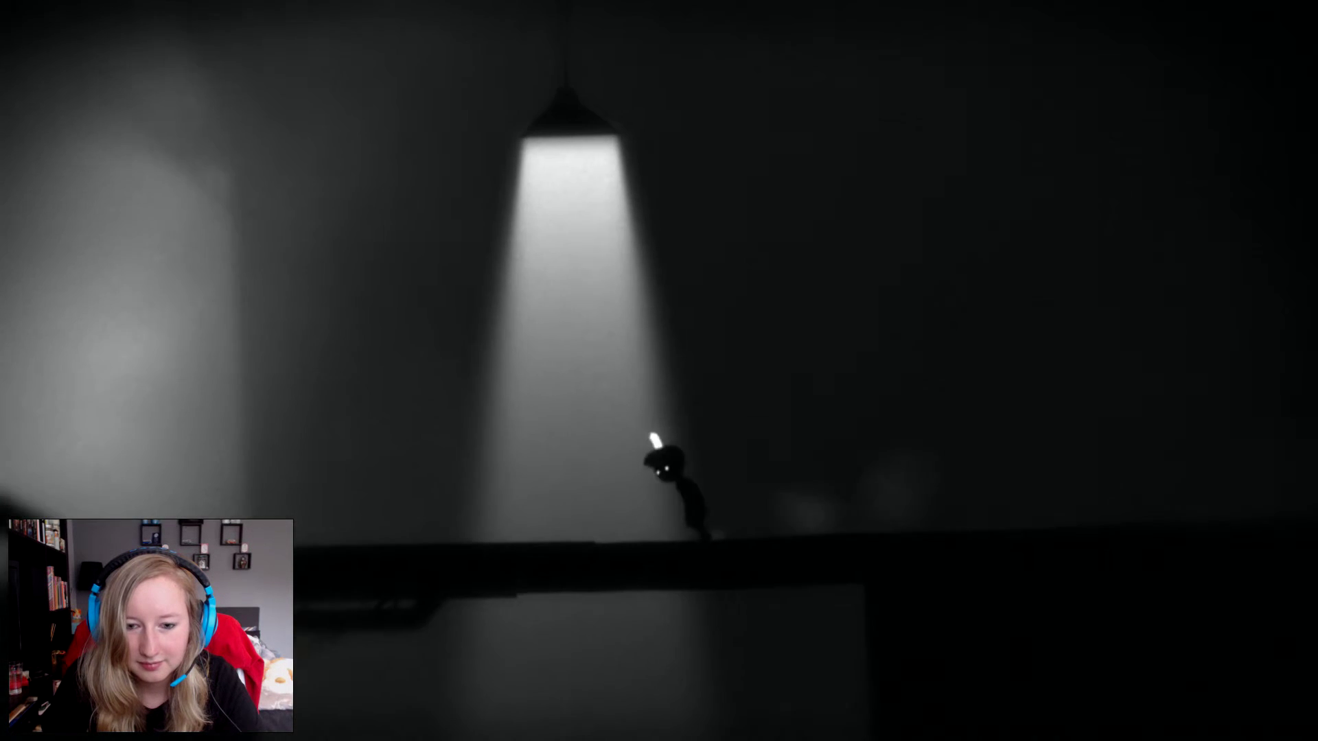
{"action": "key", "text": "Right"}
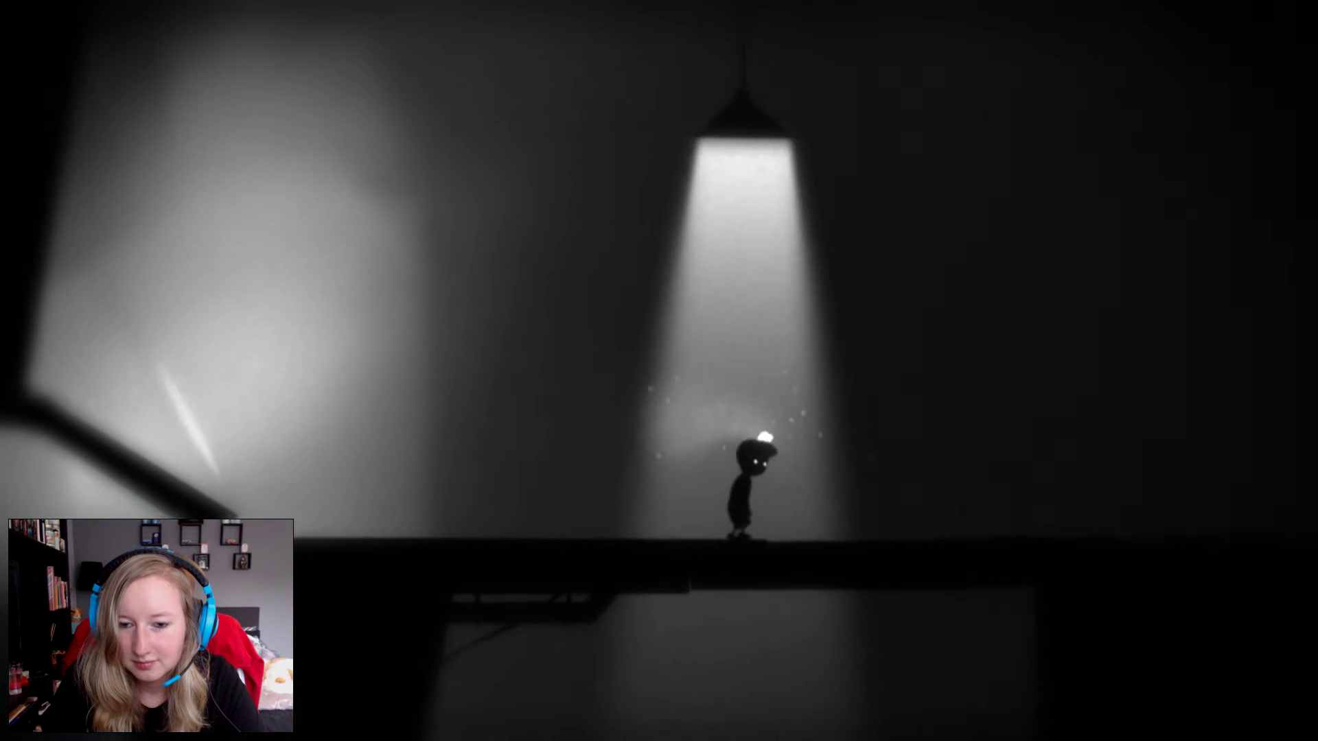
{"action": "key", "text": "Right"}
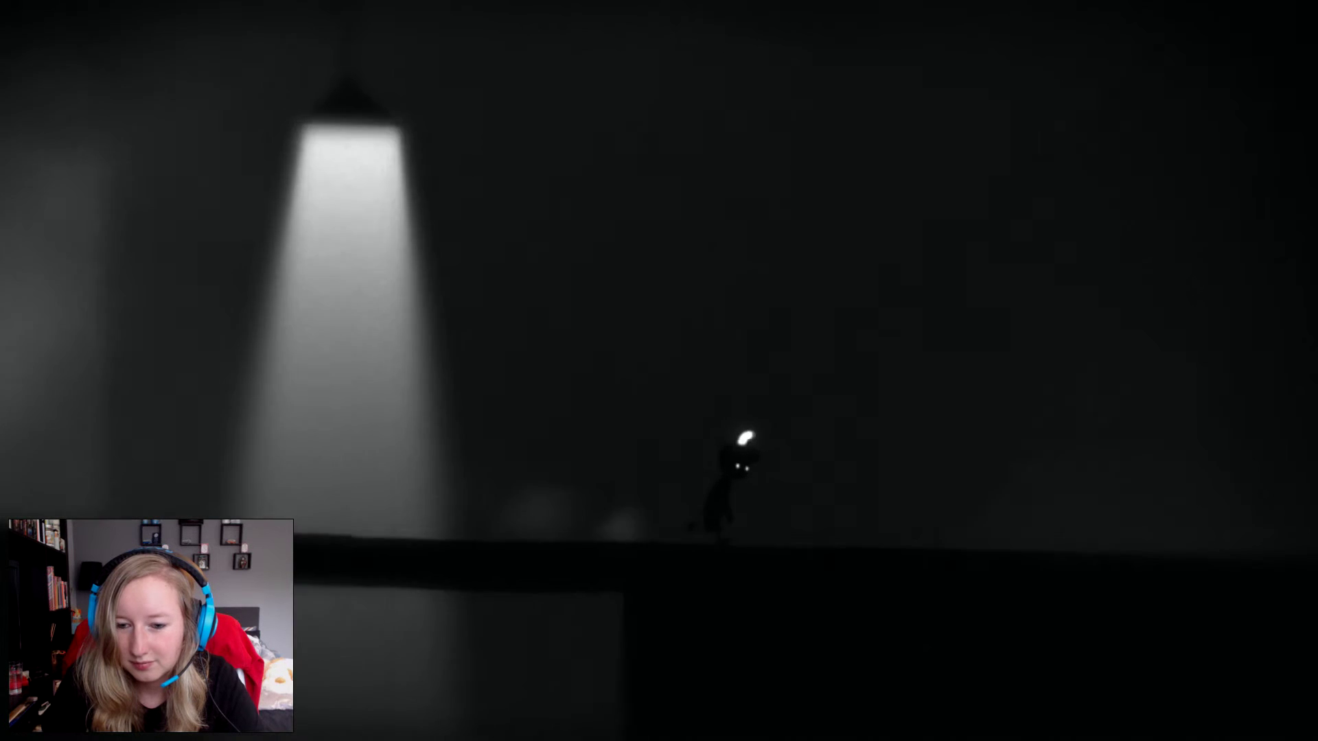
{"action": "key", "text": "Right"}
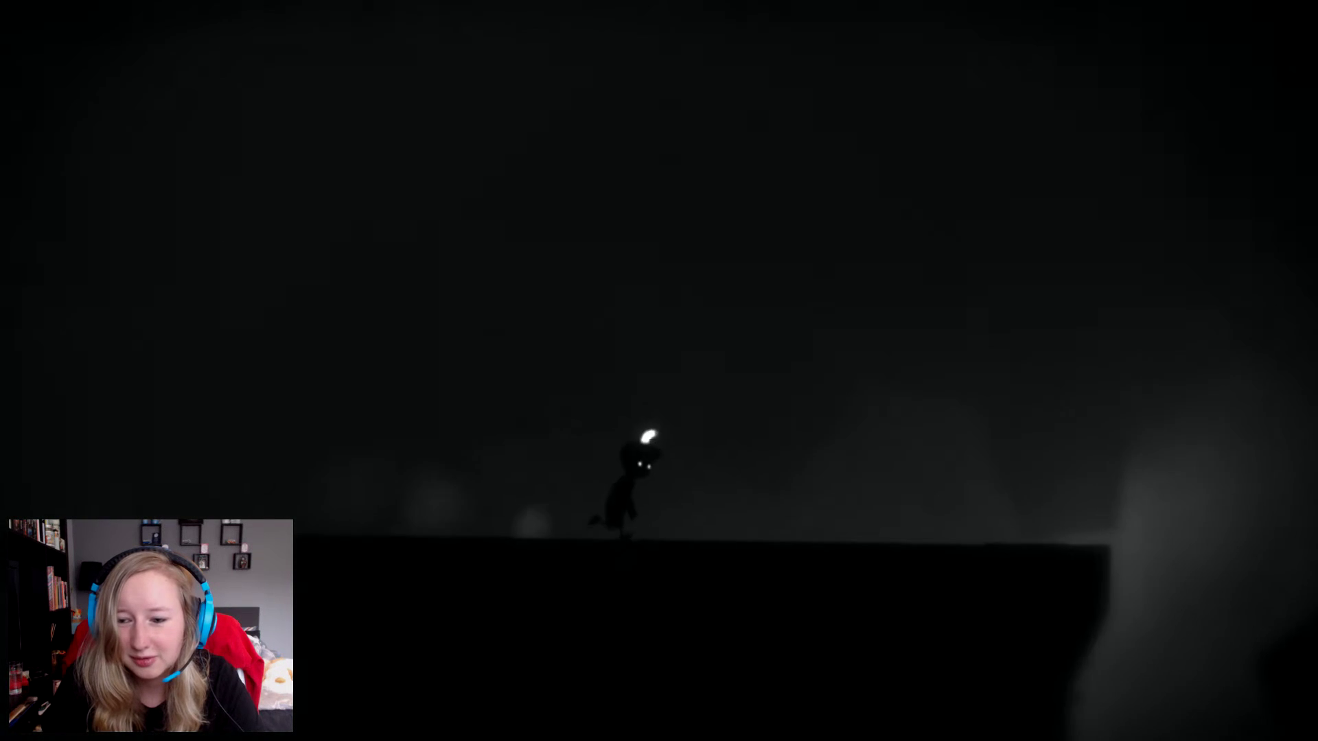
Leap off the ledge end, climb the platform, jump to the lower one and keep running right.
{"action": "key", "text": "Right"}
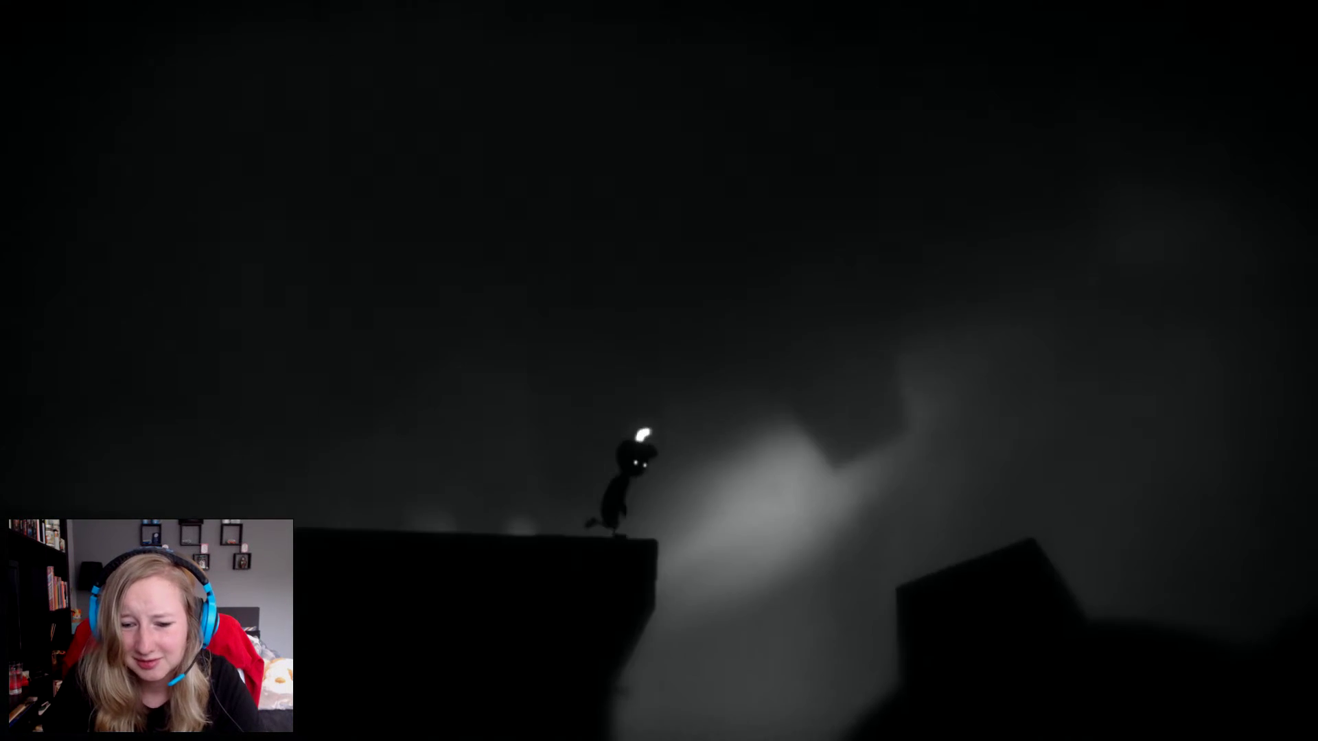
{"action": "key", "text": "Up"}
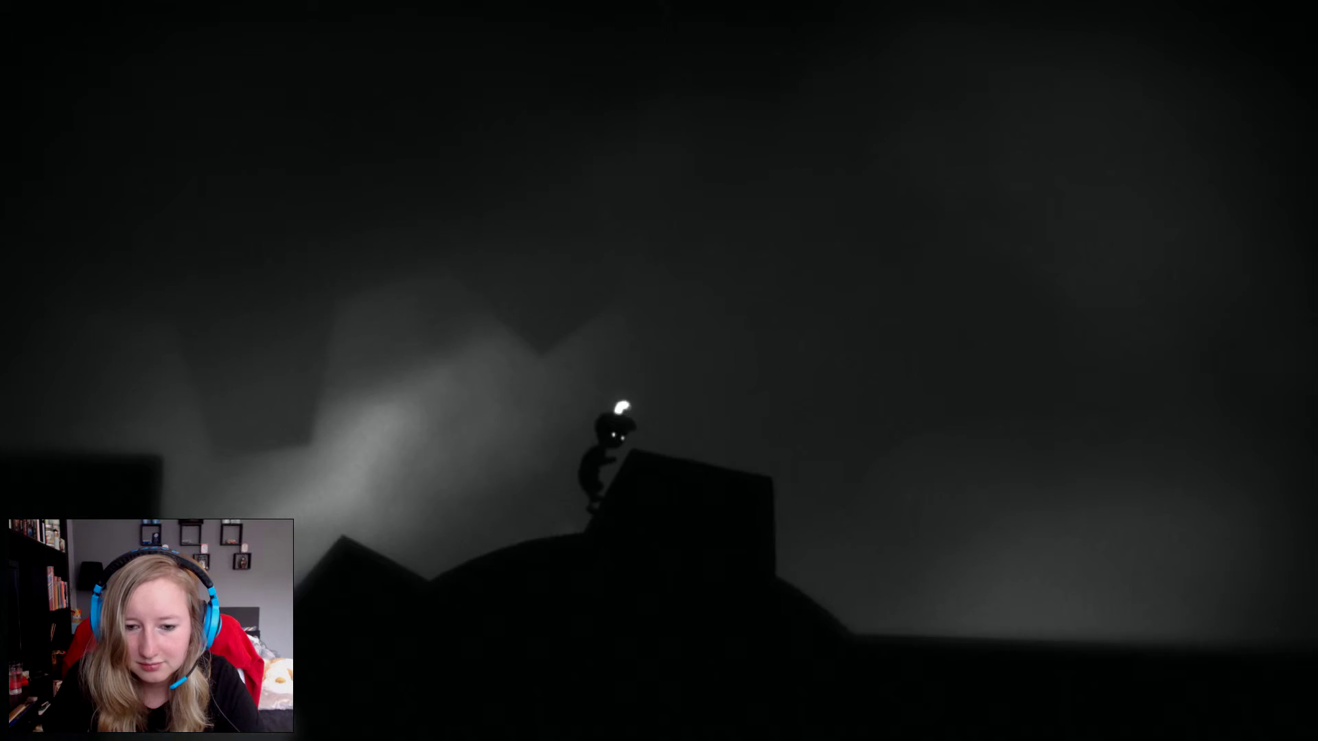
{"action": "key", "text": "Right"}
{"action": "key", "text": "Up"}
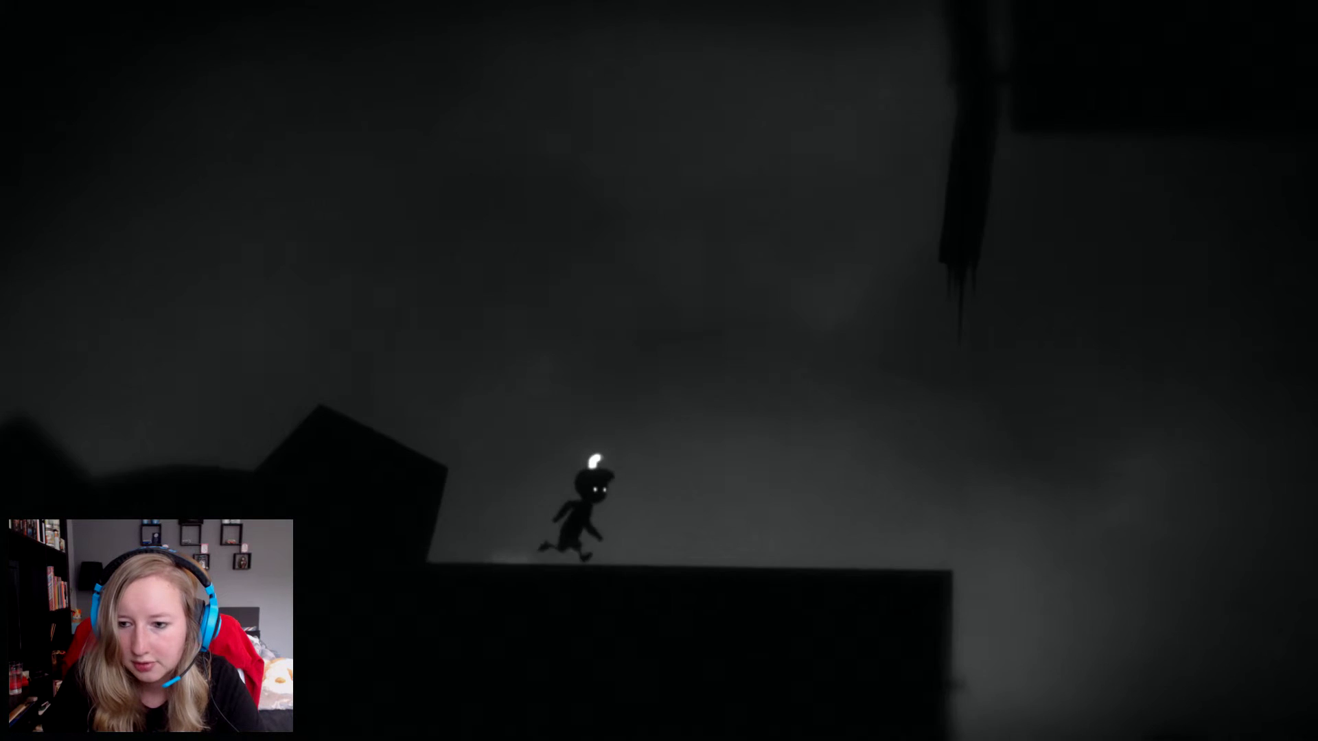
{"action": "key", "text": "Right"}
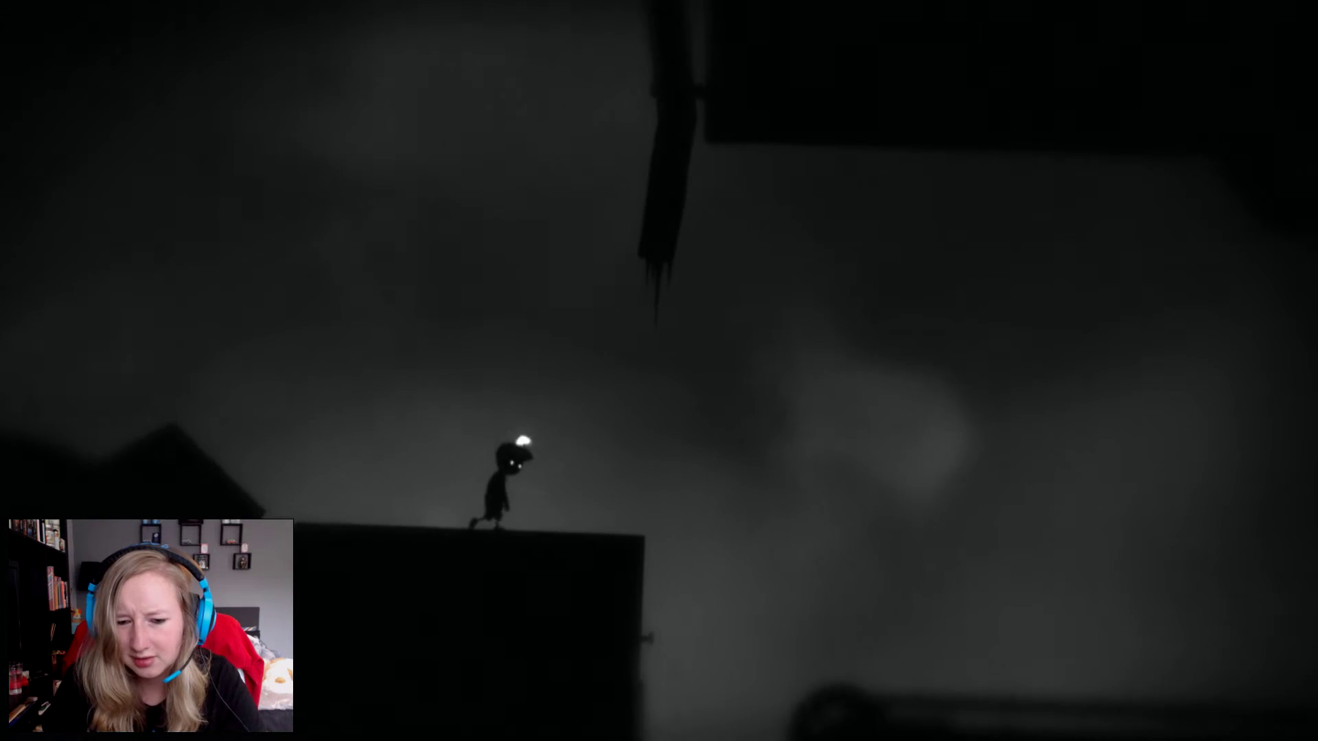
Hop down the ledges to the next platform and run right beneath the crusher piston.
{"action": "key", "text": "Right"}
{"action": "key", "text": "Up"}
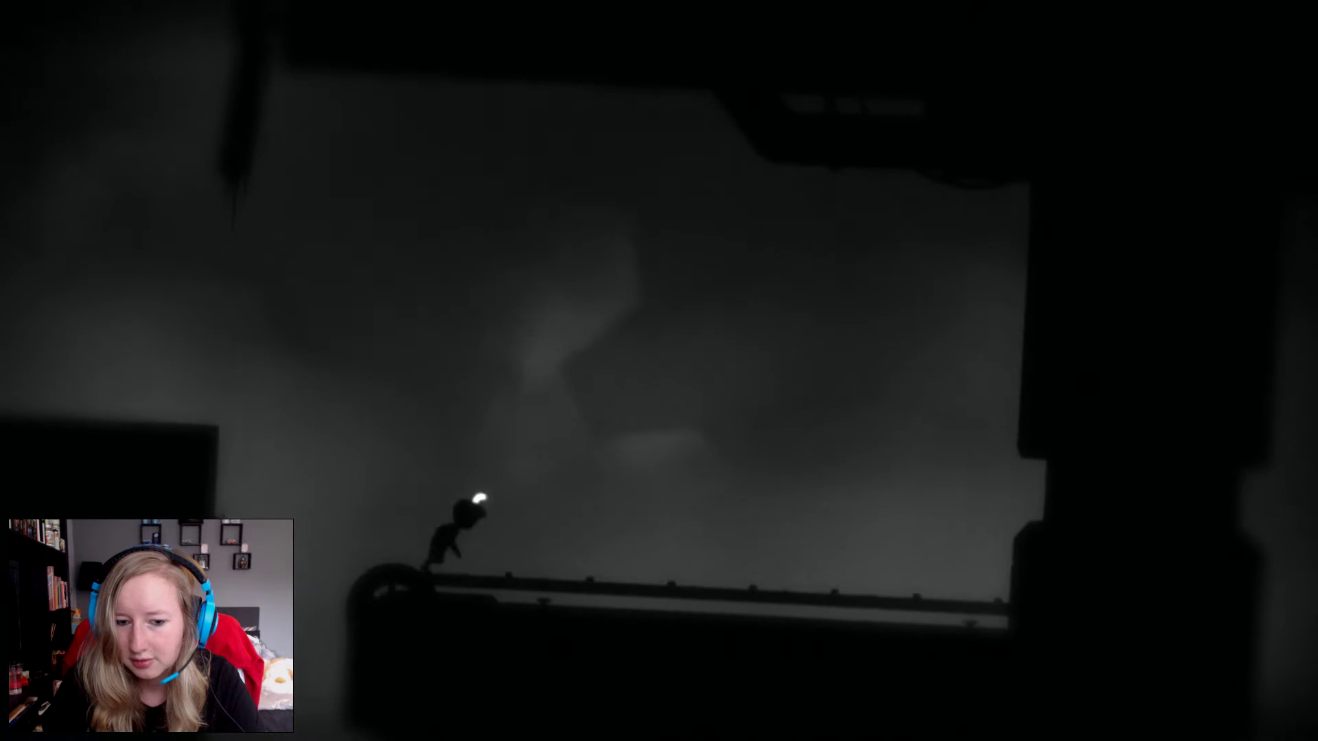
{"action": "key", "text": "Right"}
{"action": "key", "text": "Up"}
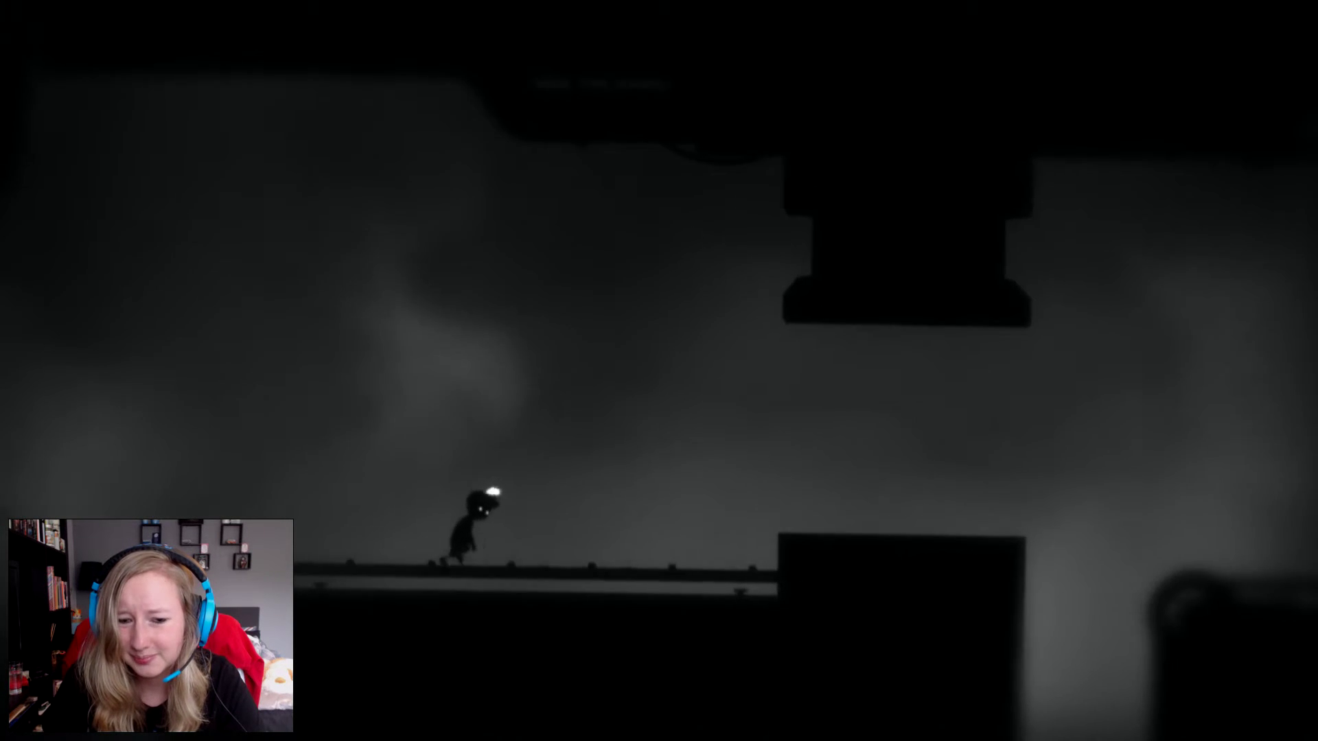
{"action": "key", "text": "Right"}
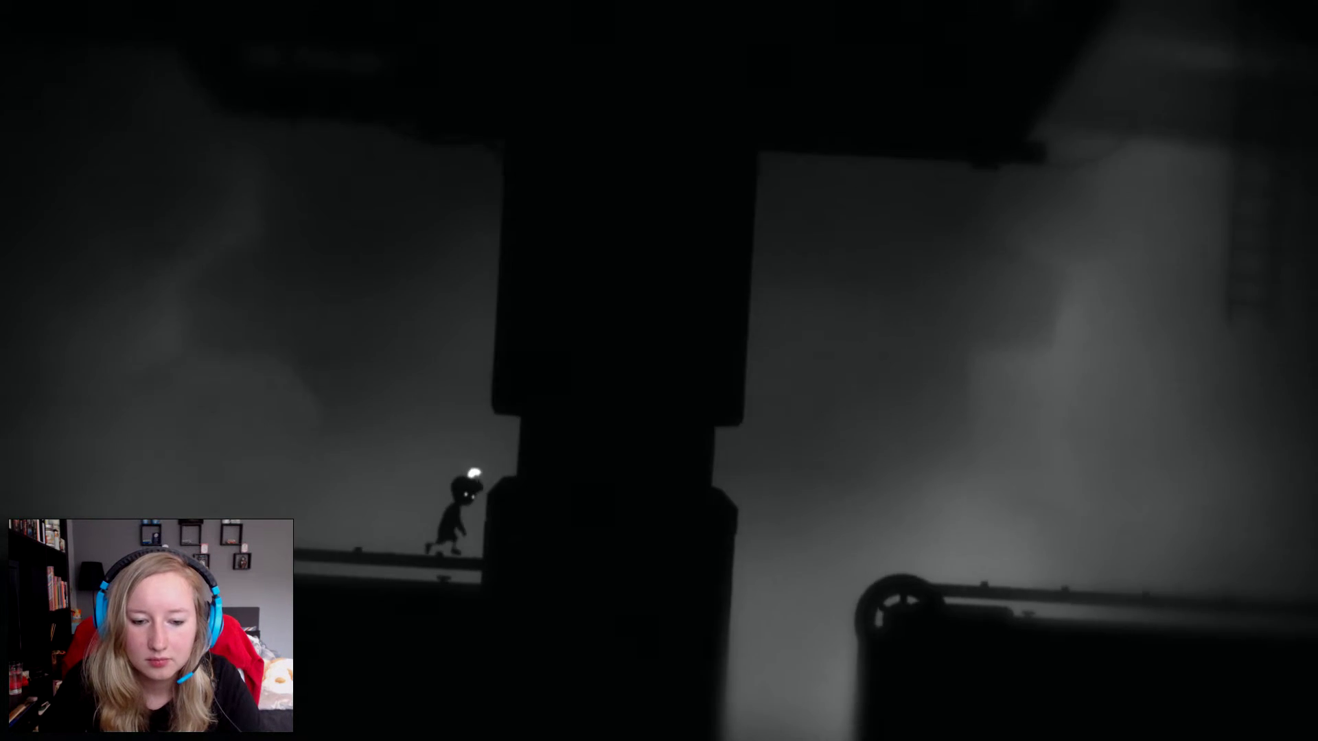
Climb the block onto the pipe platform, leap to the tall block's edge and pull up onto its top.
{"action": "key", "text": "Right"}
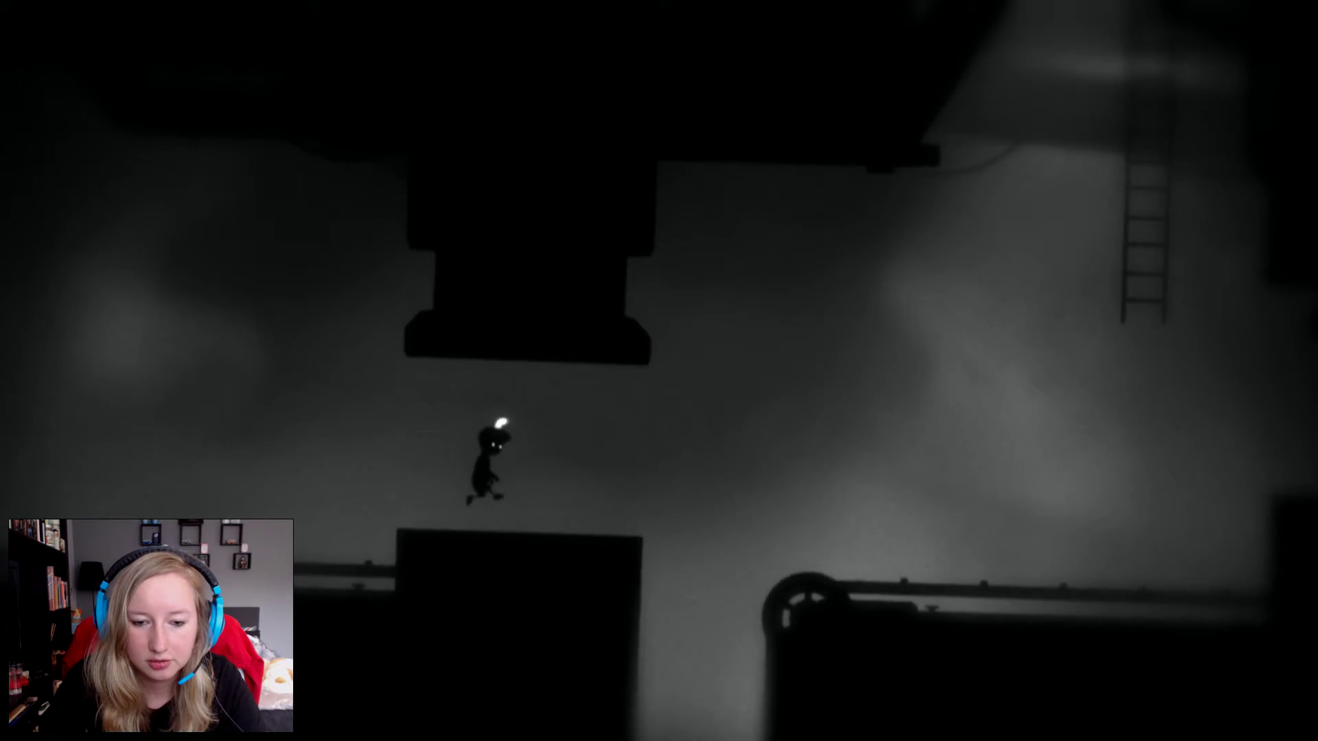
{"action": "key", "text": "Up"}
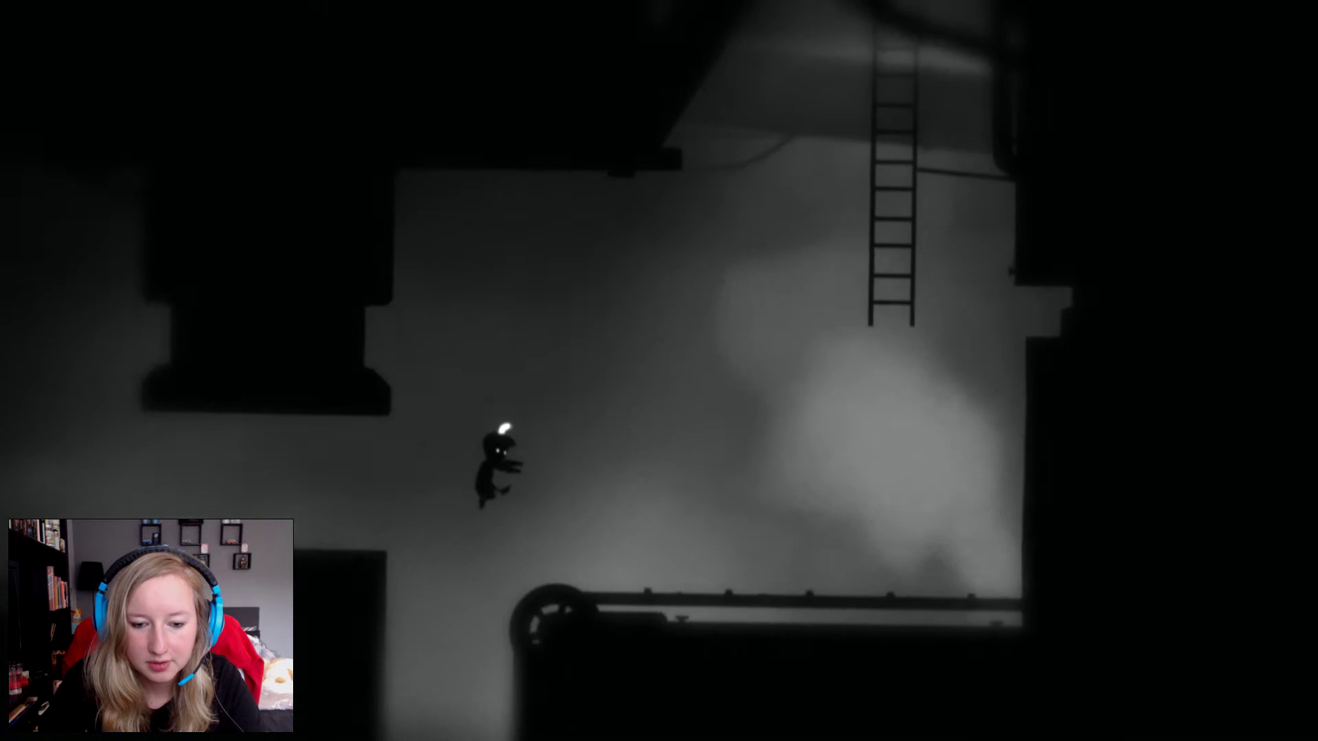
{"action": "key", "text": "Right"}
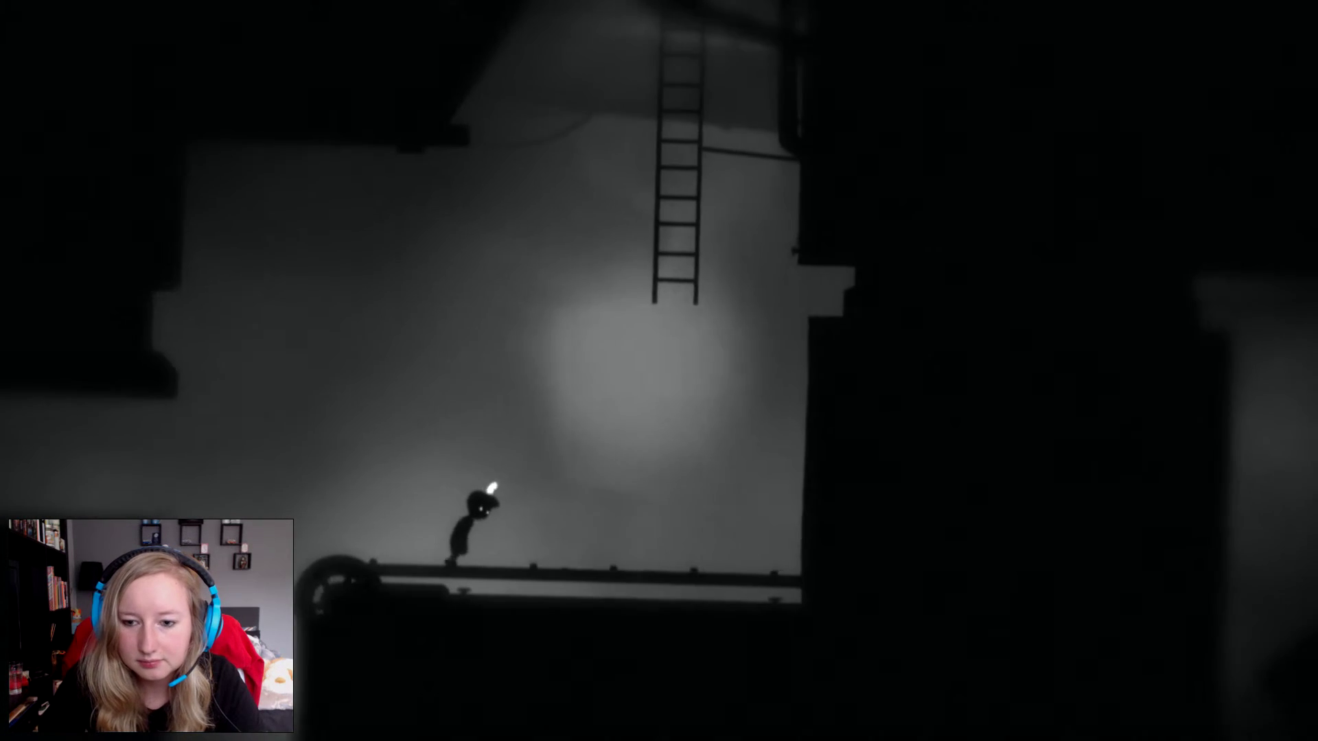
{"action": "key", "text": "Right"}
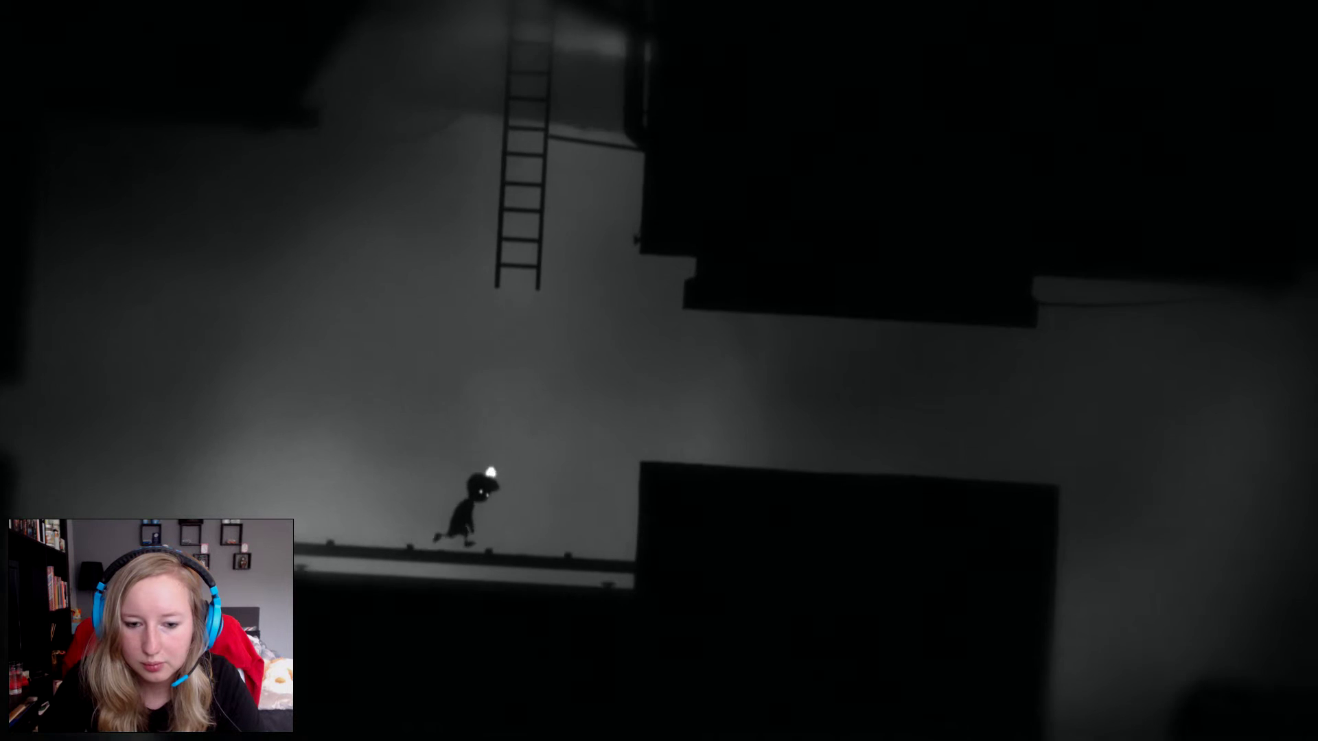
{"action": "key", "text": "Right"}
{"action": "key", "text": "Up"}
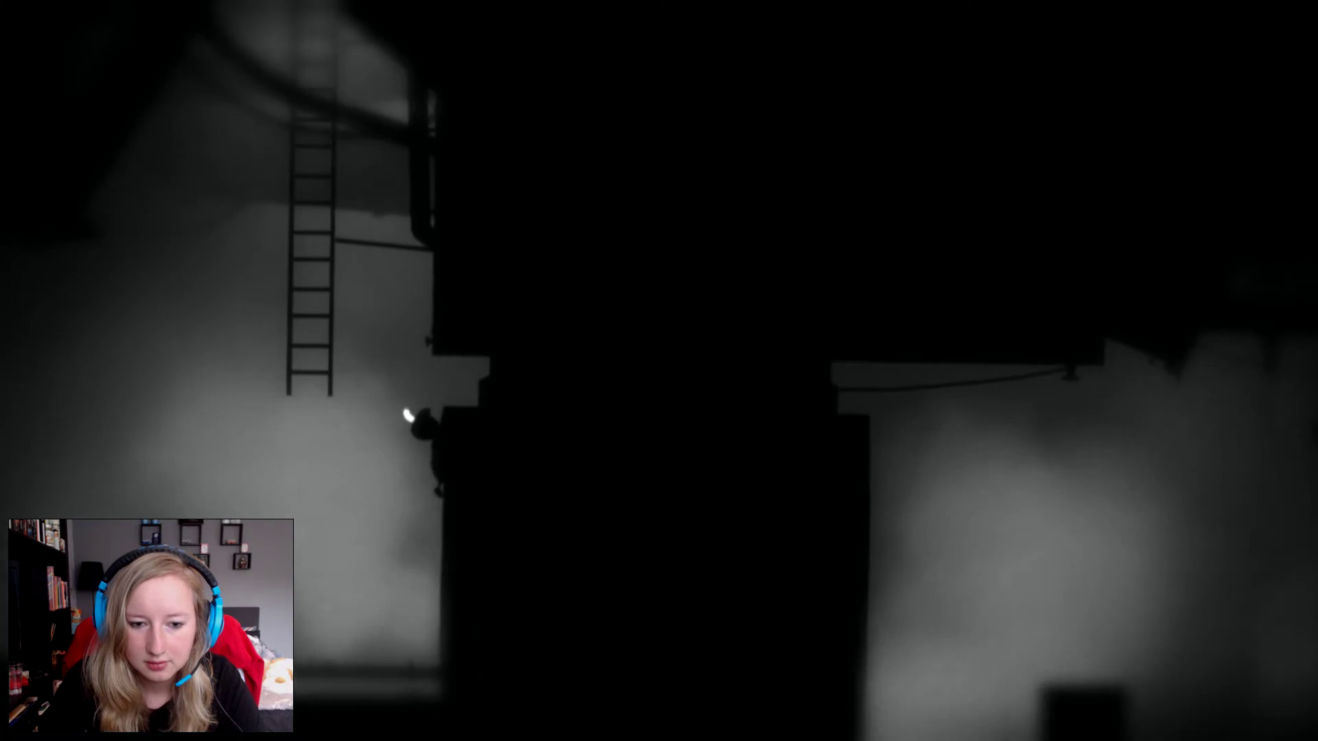
{"action": "key", "text": "Up"}
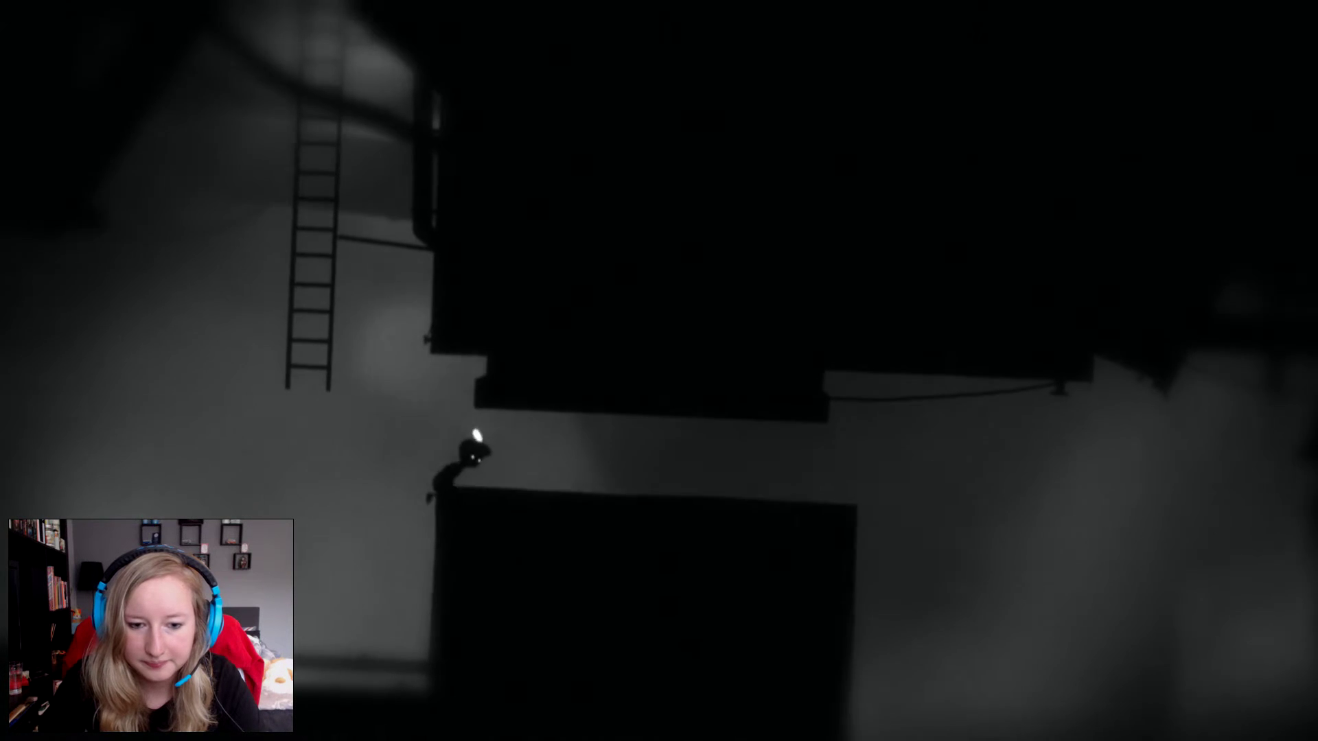
{"action": "key", "text": "Right"}
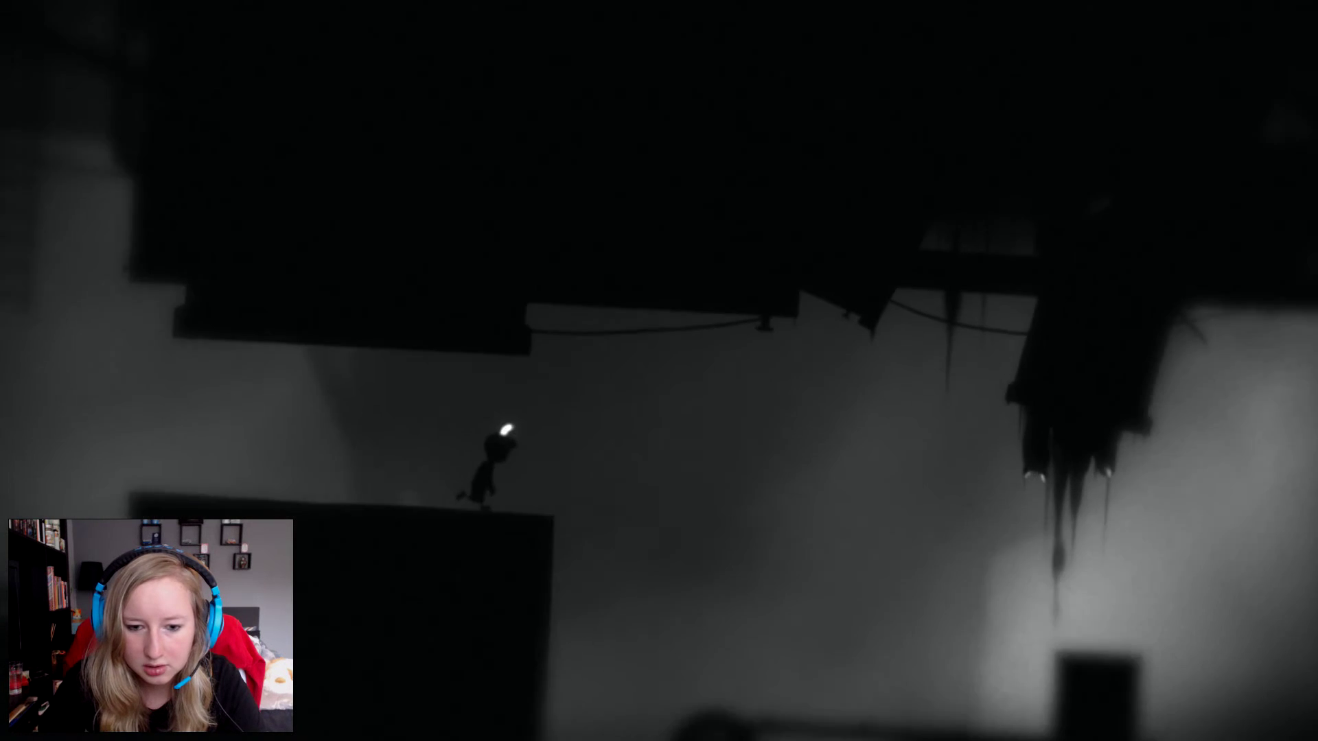
Drop off the block, climb the first box and jump down onto the rail.
{"action": "key", "text": "Right"}
{"action": "key", "text": "Up"}
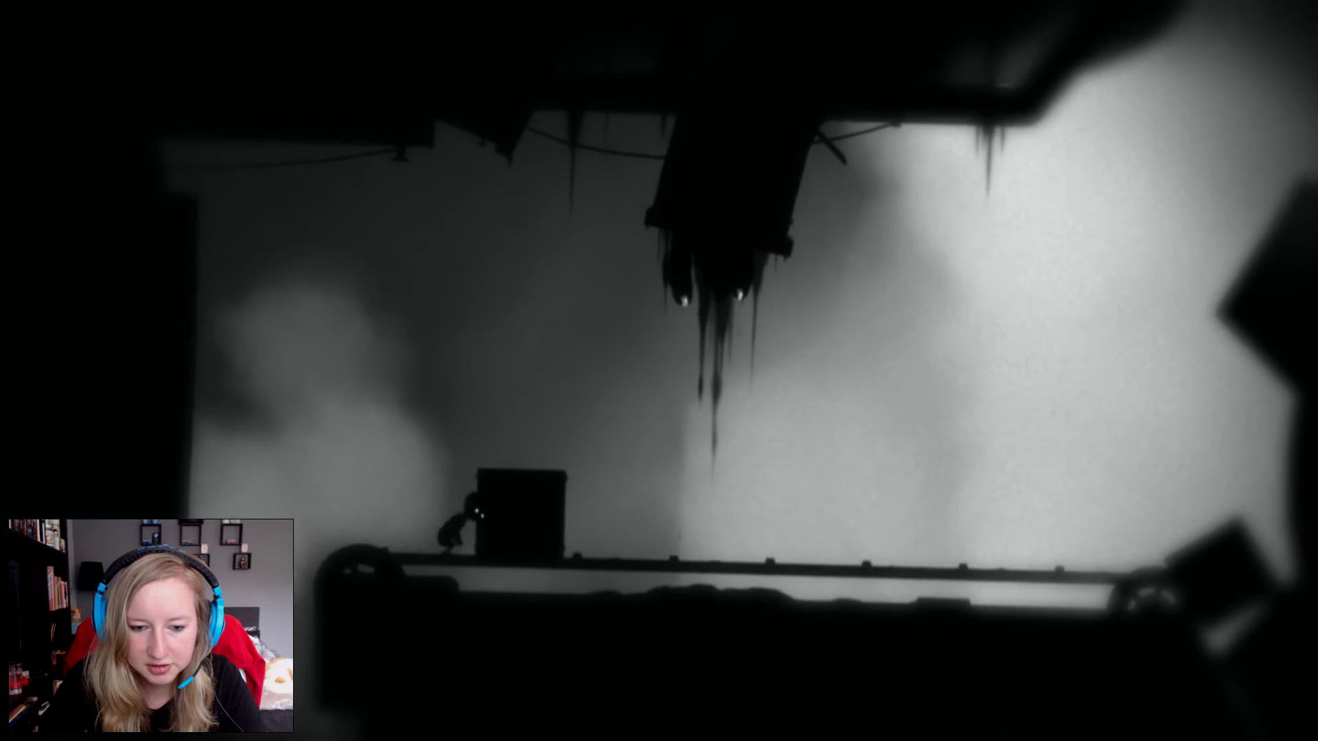
{"action": "key", "text": "Up"}
{"action": "key", "text": "Right"}
{"action": "key", "text": "Up"}
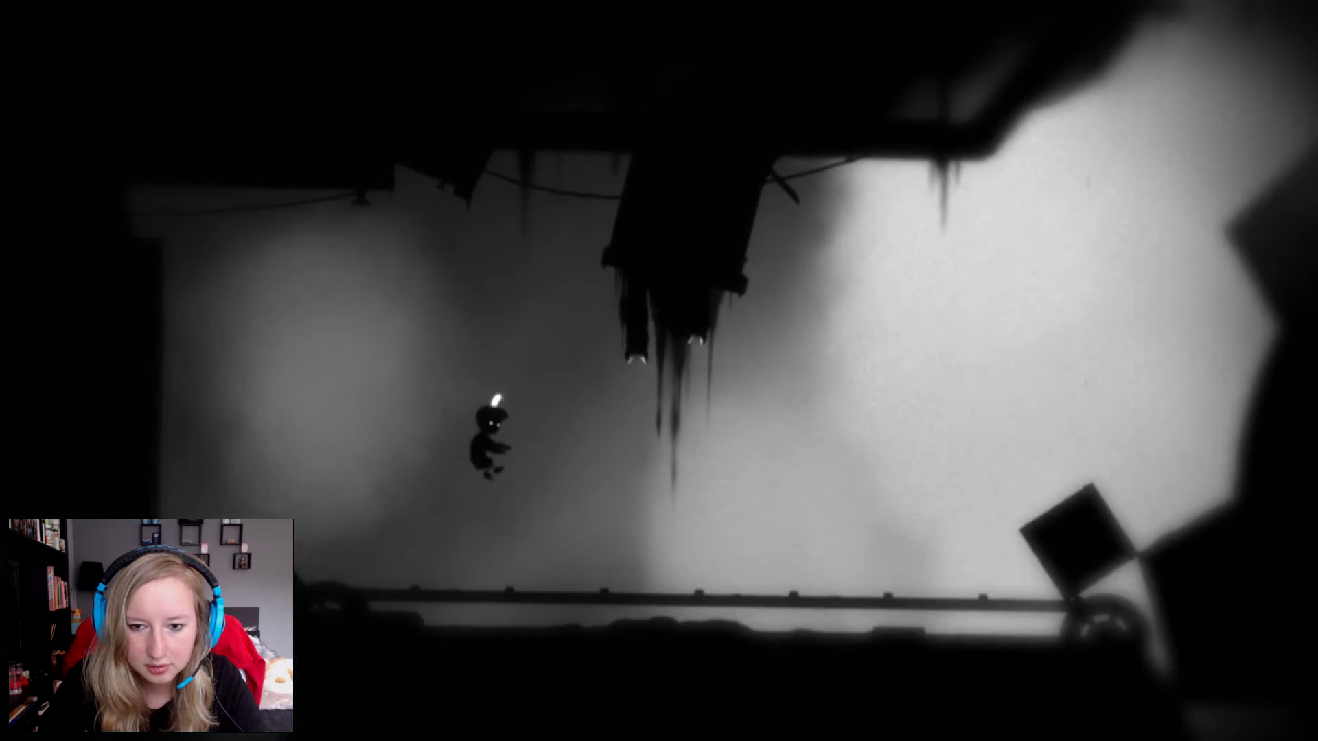
{"action": "key", "text": "Right"}
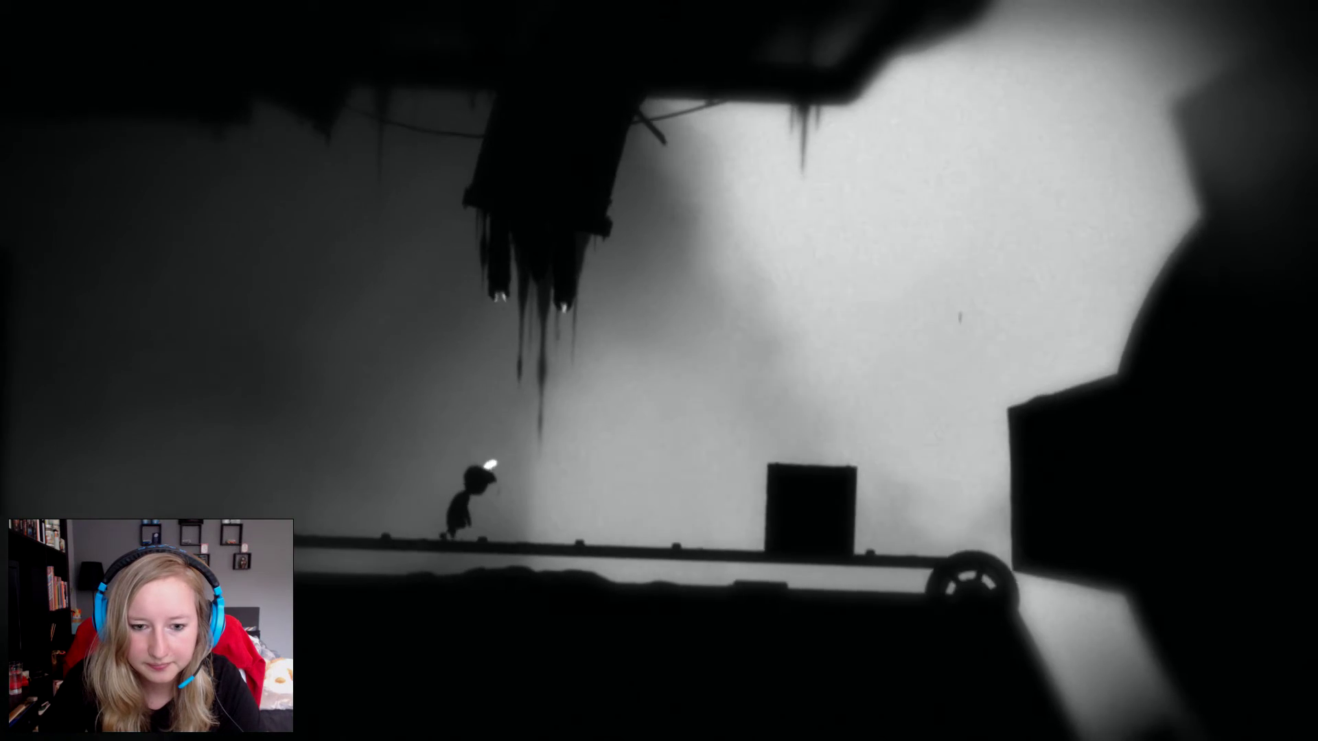
Hop over the remaining boxes along the rail and jump onto the tilted box by the gear.
{"action": "key", "text": "Up"}
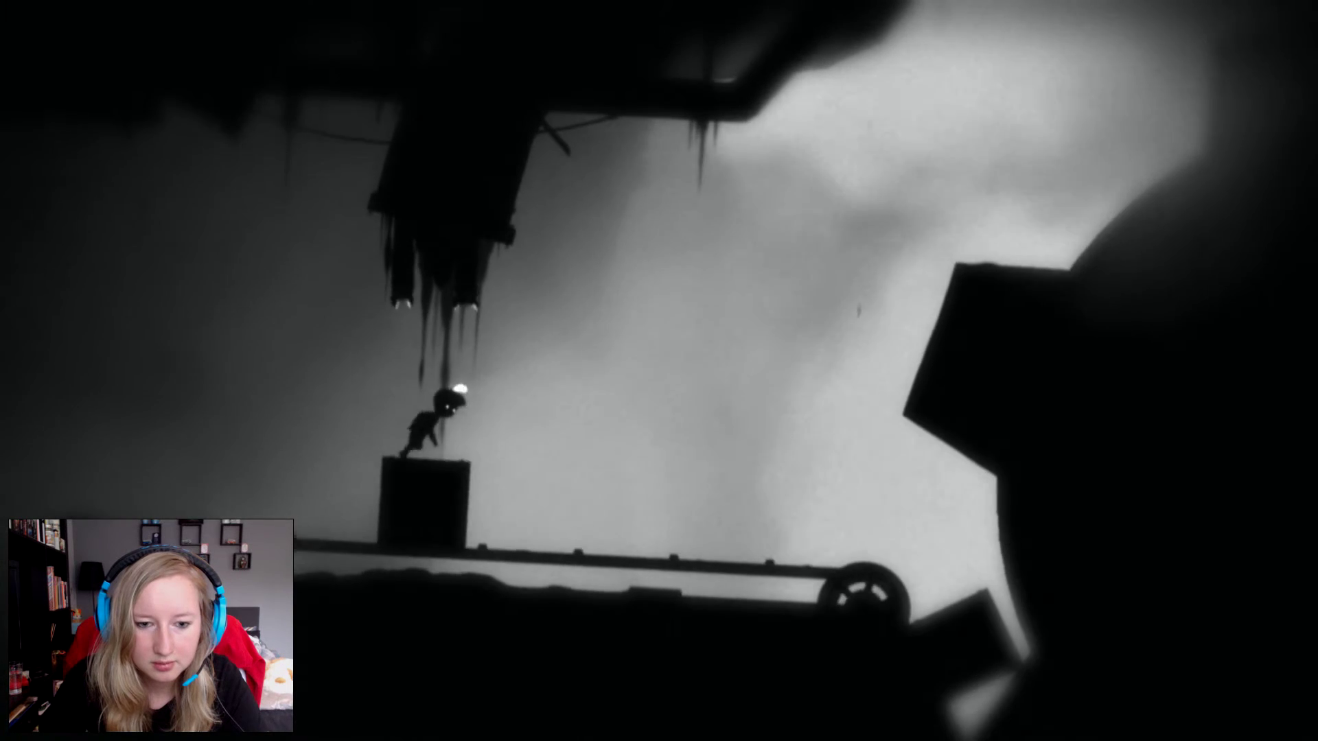
{"action": "key", "text": "Up"}
{"action": "key", "text": "Right"}
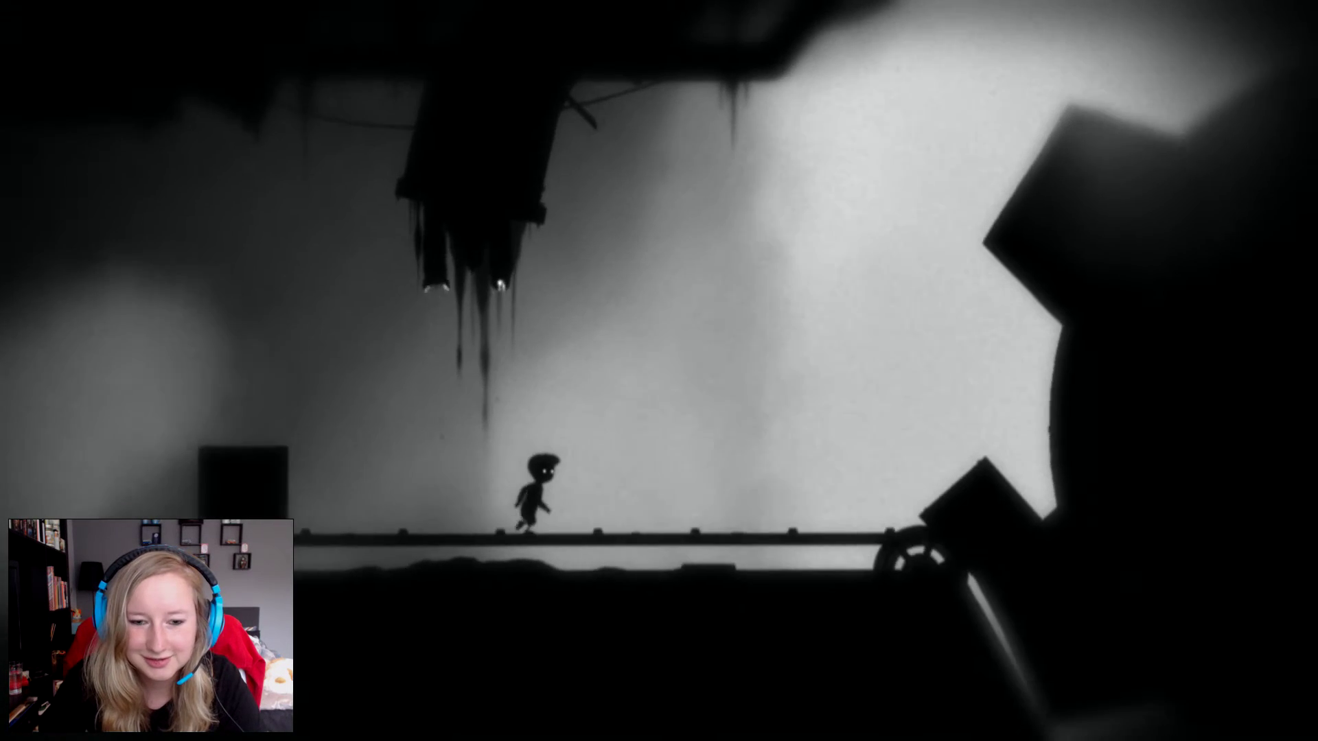
{"action": "key", "text": "Right"}
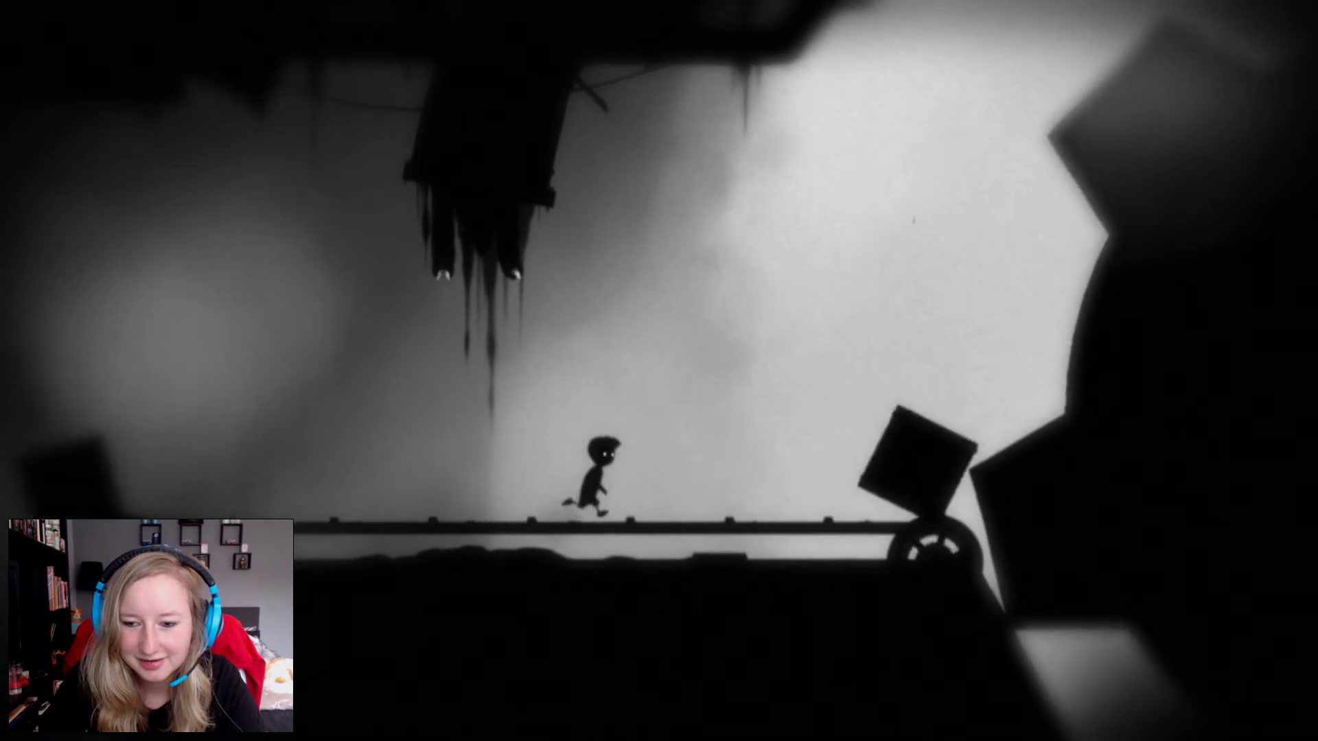
{"action": "key", "text": "Up"}
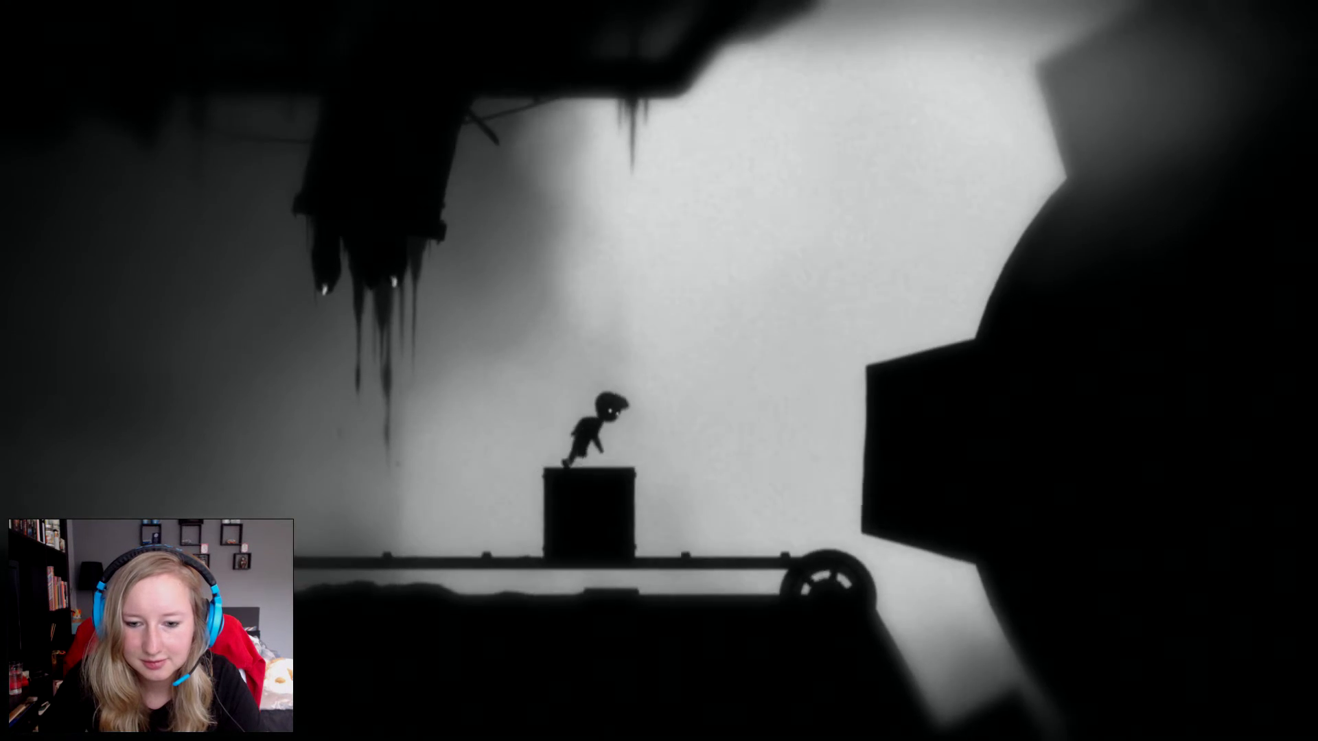
{"action": "key", "text": "Right"}
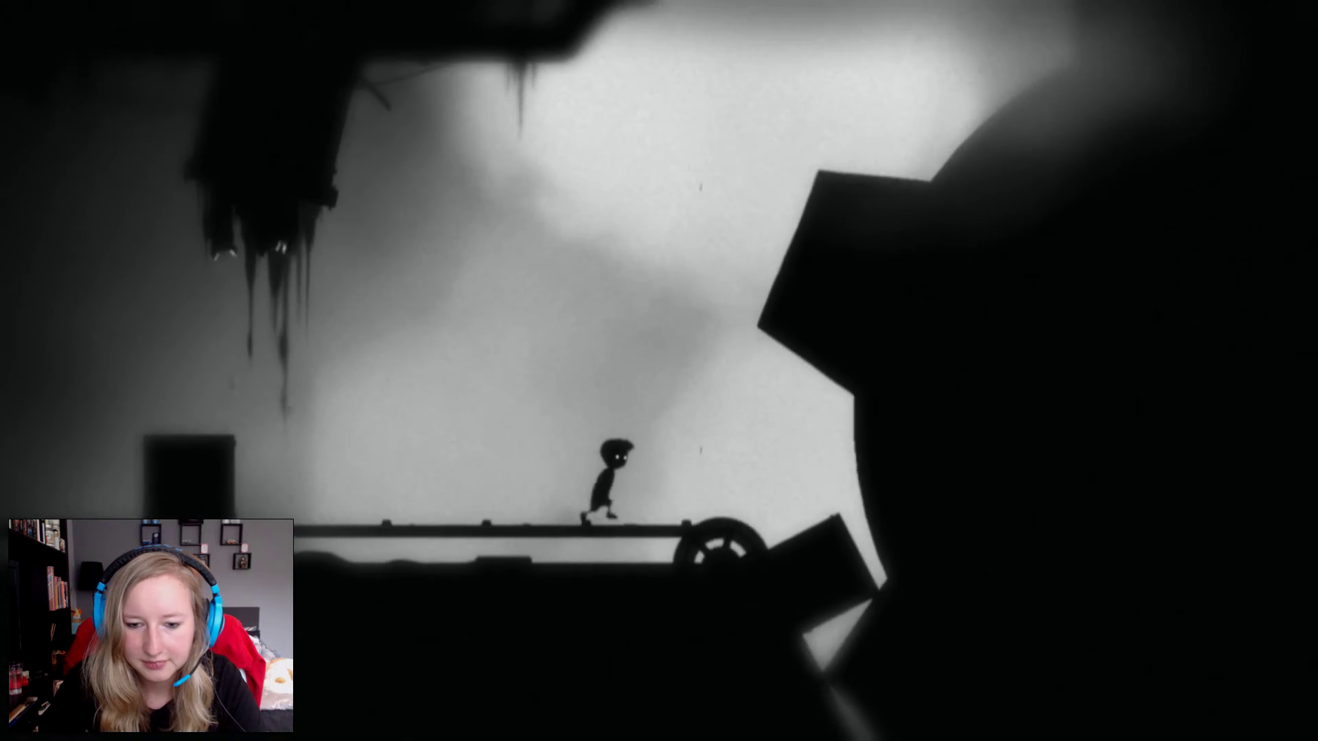
{"action": "key", "text": "Right"}
{"action": "key", "text": "Up"}
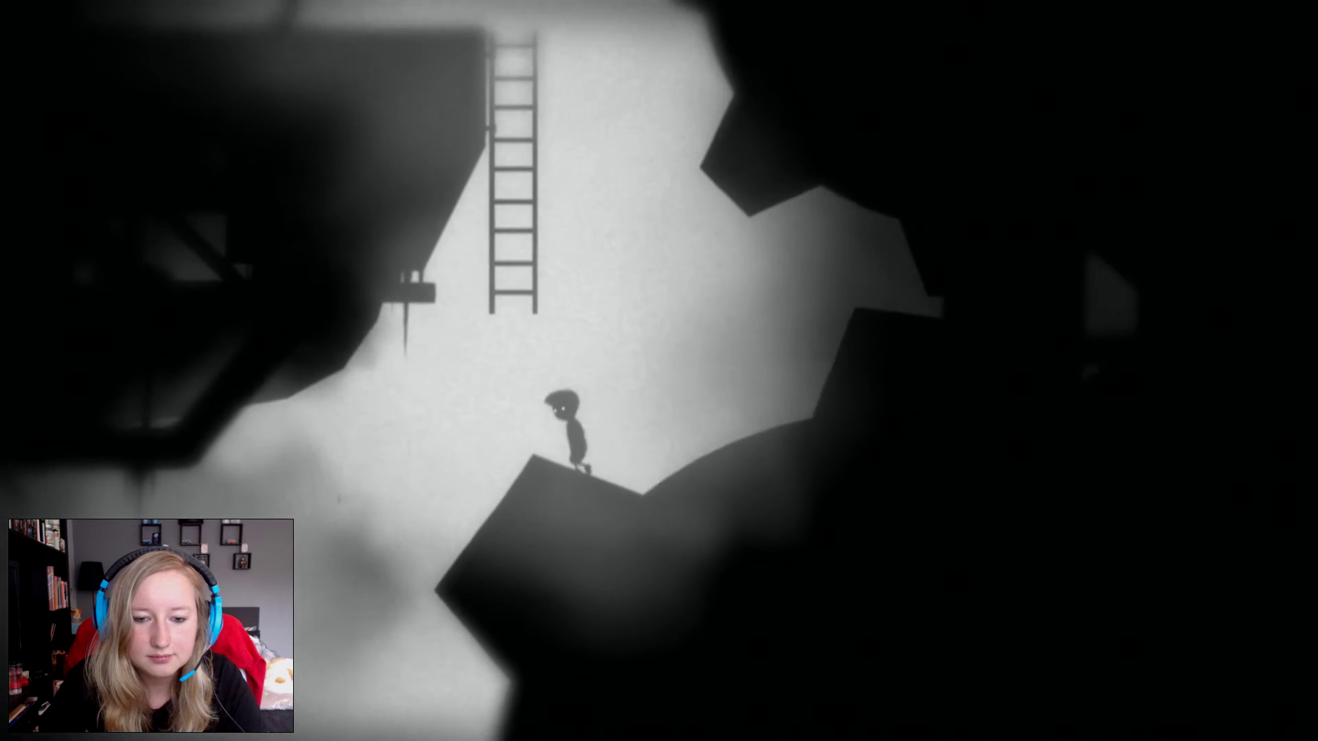
Climb the ladder to the platform, walk left to the dark wall and return to the lever.
{"action": "key", "text": "Up"}
{"action": "key", "text": "Right"}
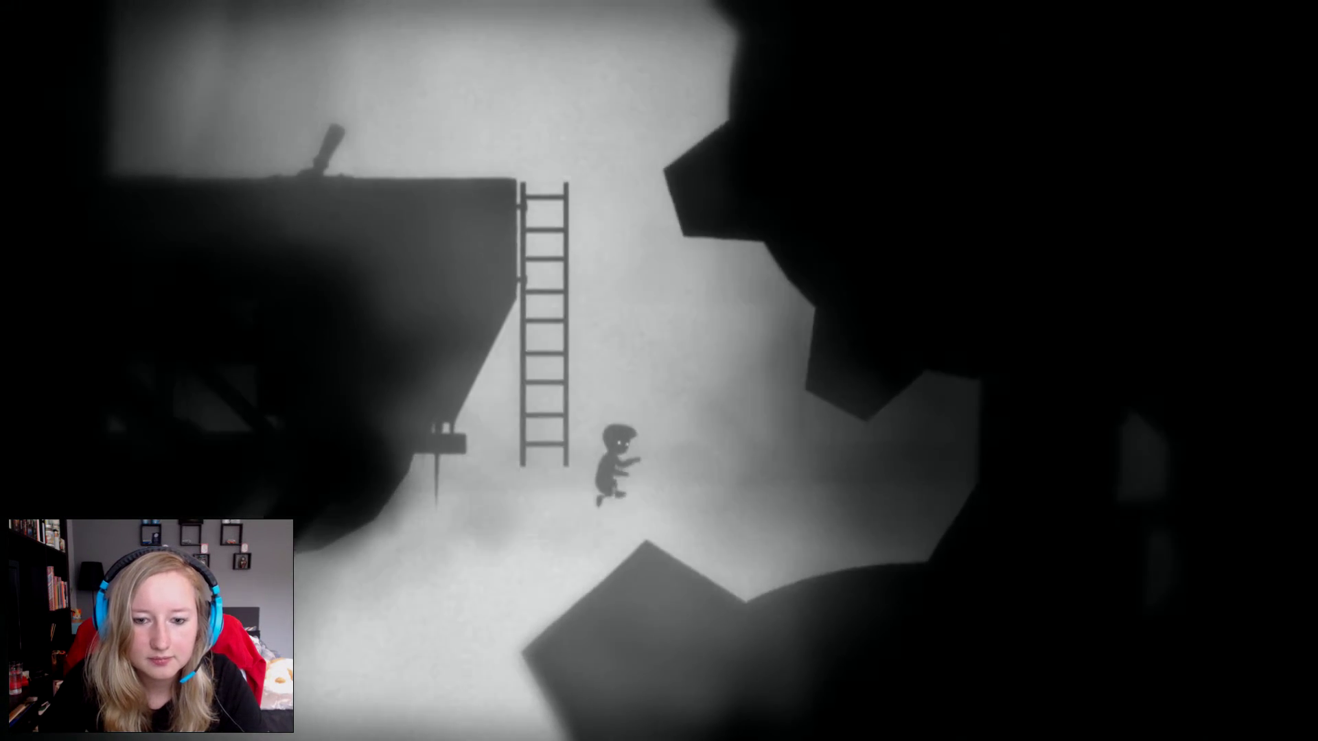
{"action": "key", "text": "Left"}
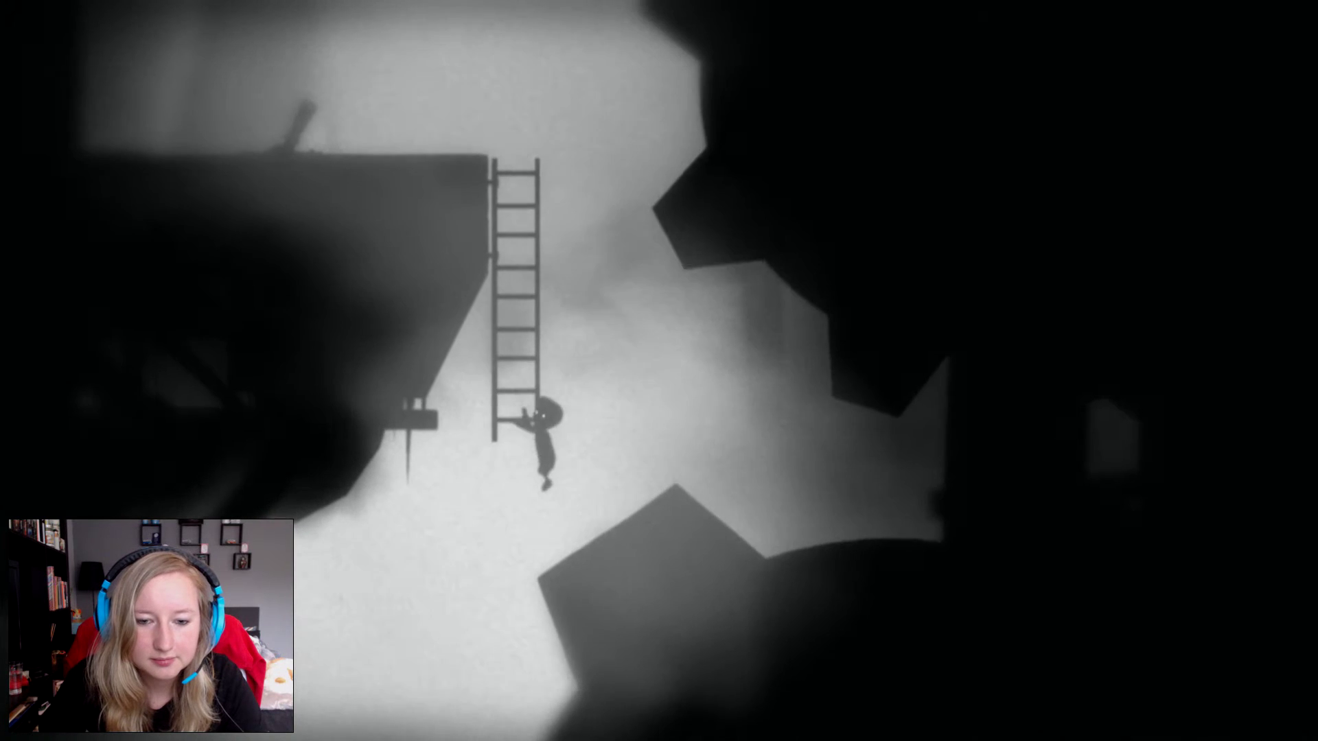
{"action": "key", "text": "Up"}
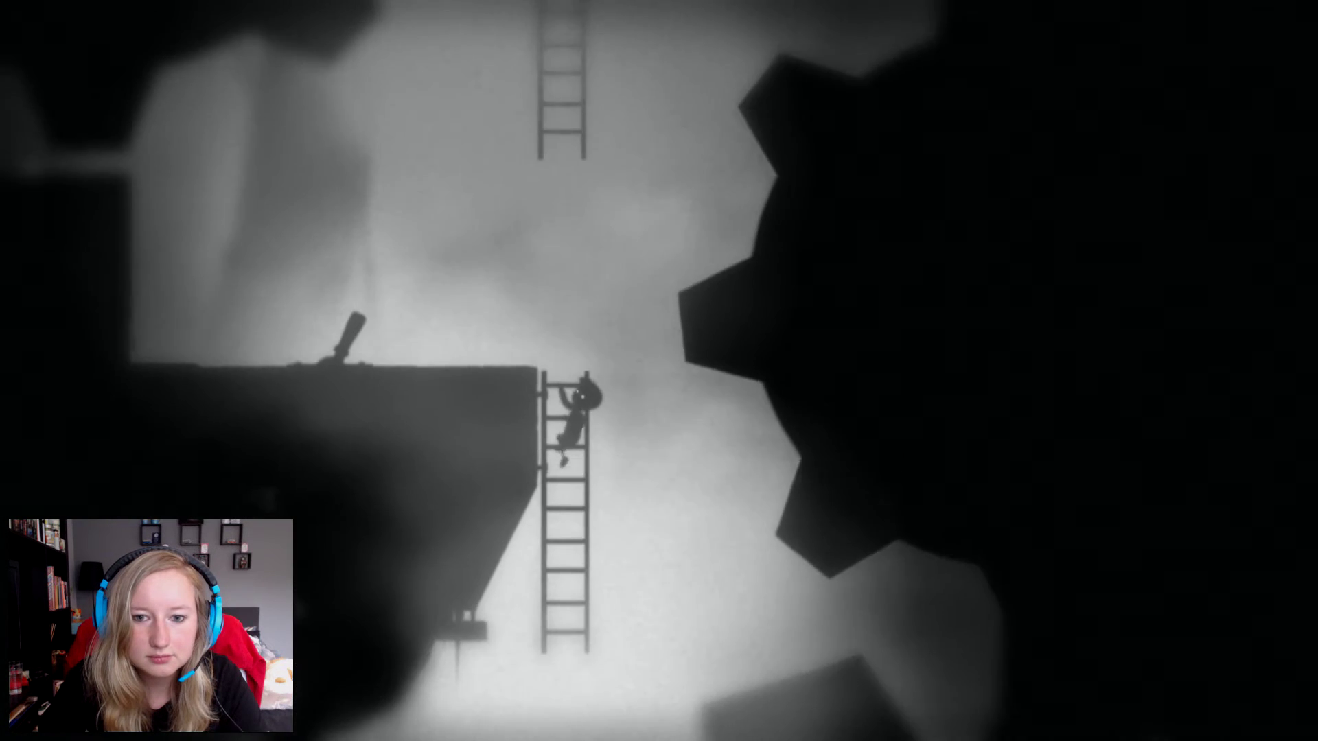
{"action": "key", "text": "Up"}
{"action": "key", "text": "Left"}
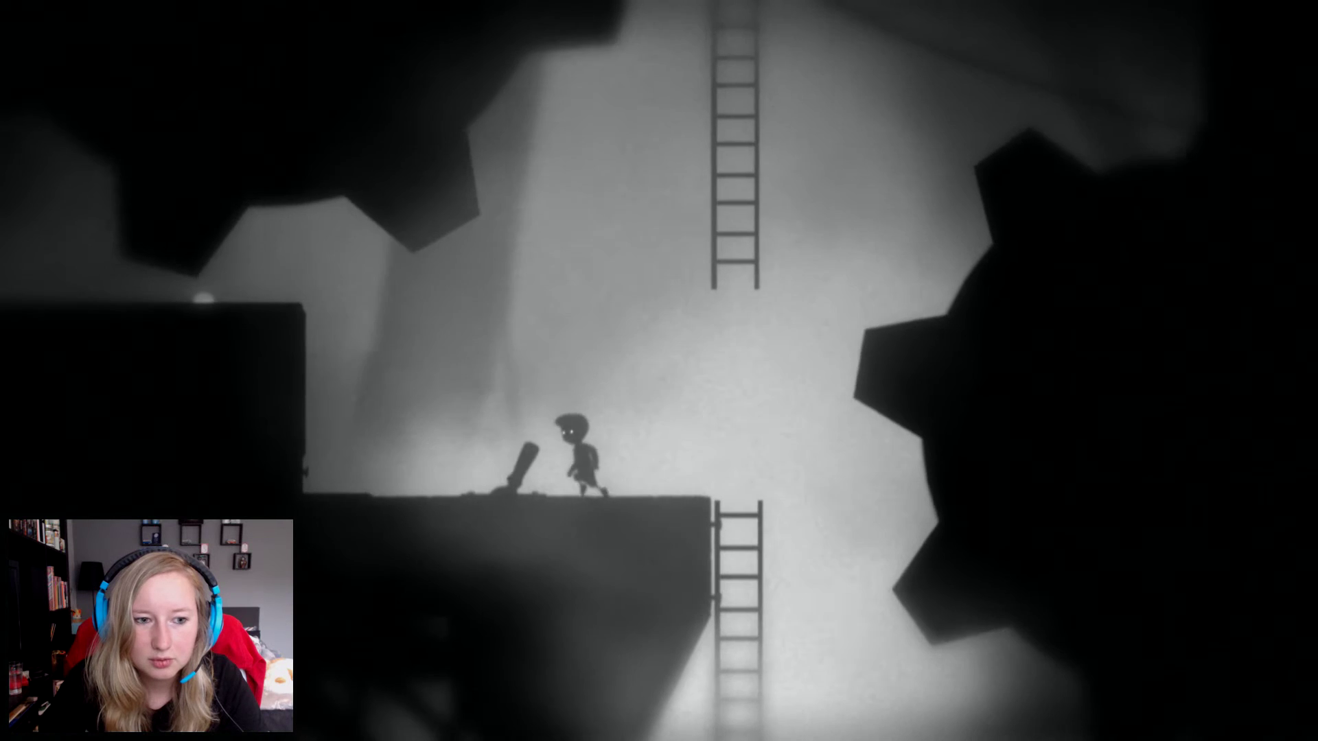
{"action": "key", "text": "Left"}
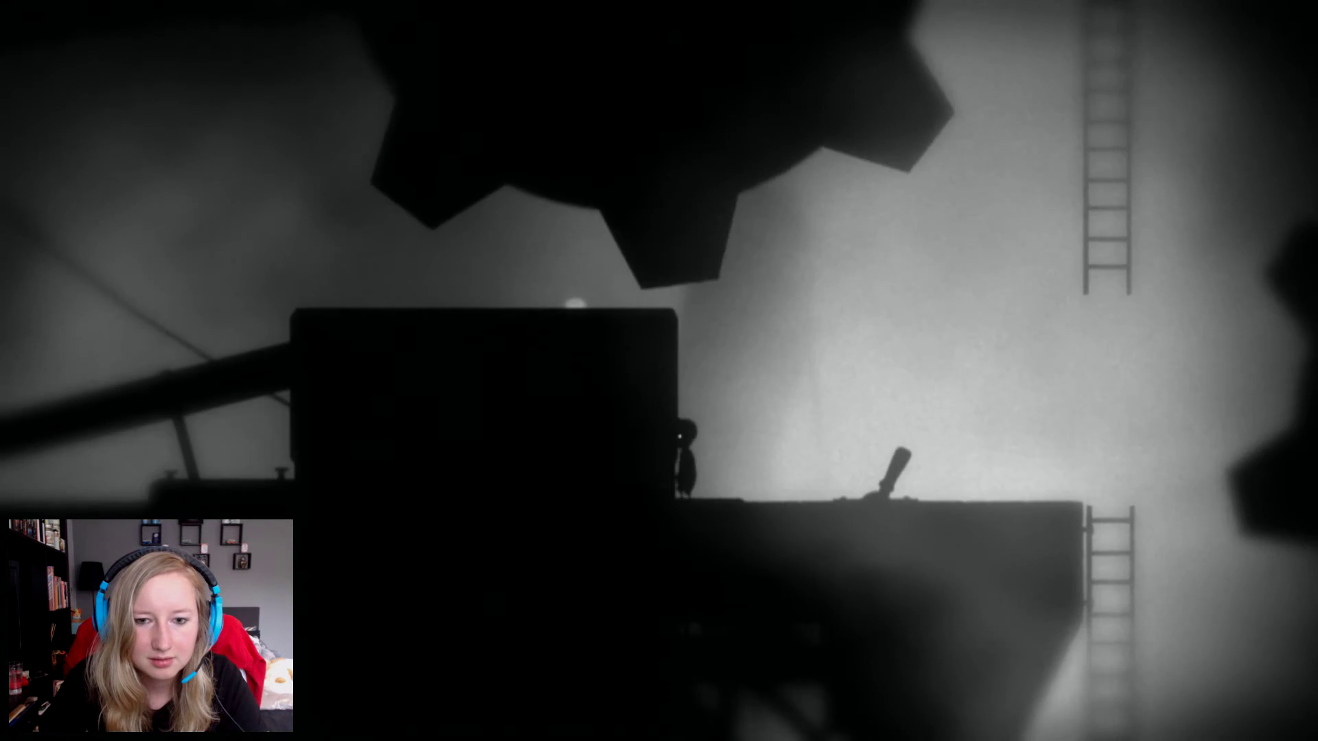
{"action": "key", "text": "Up"}
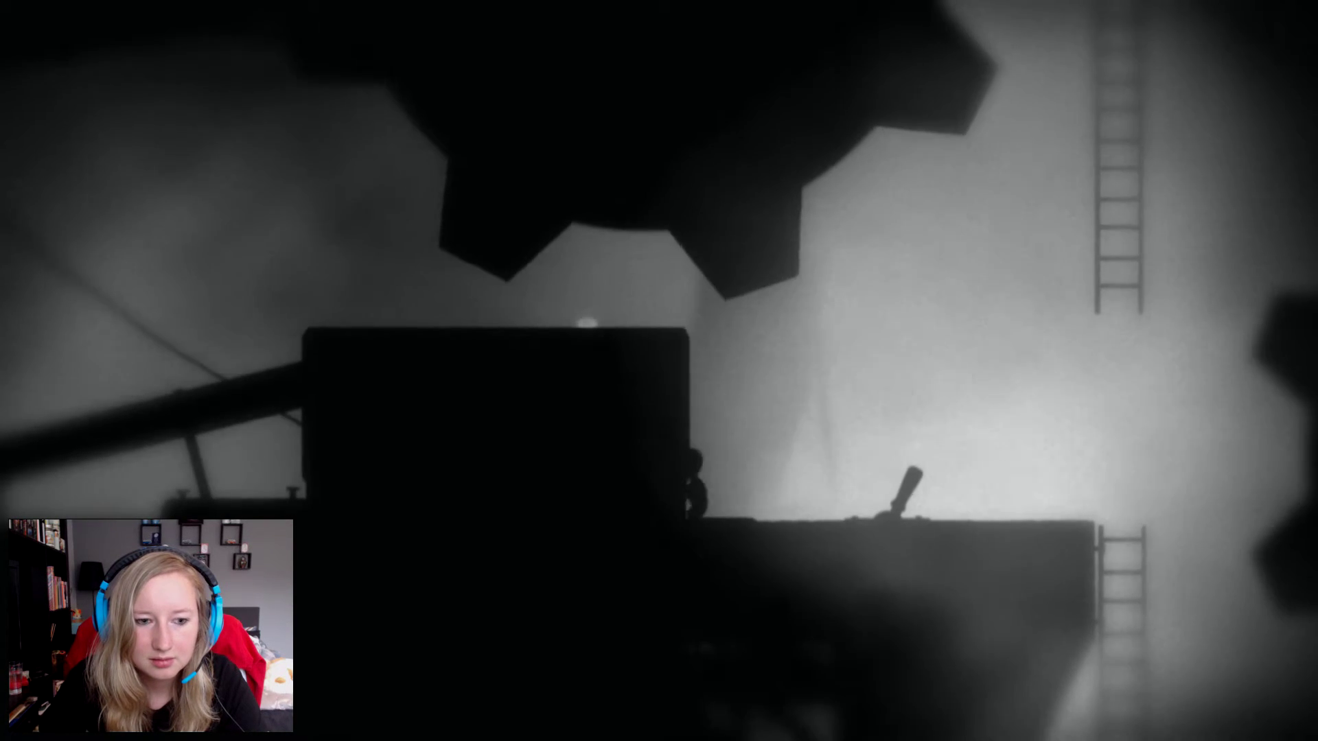
{"action": "key", "text": "Right"}
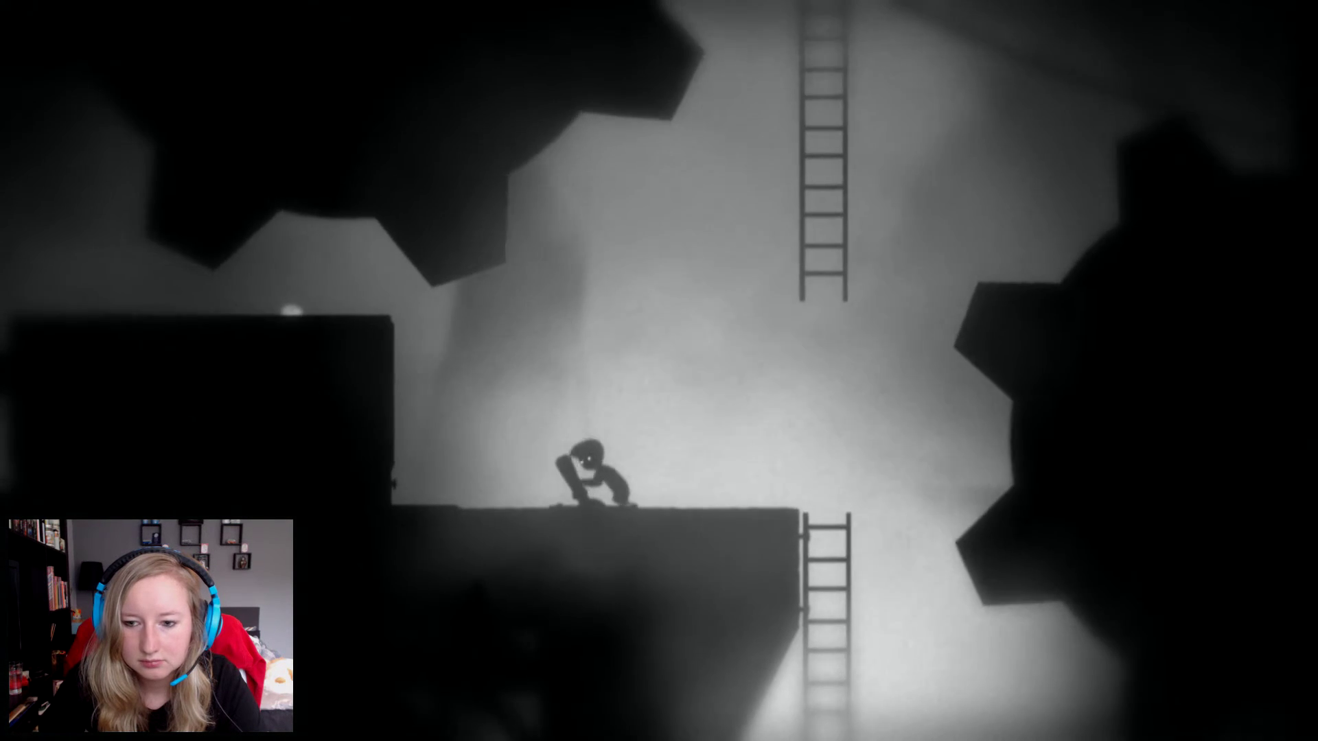
Leap across to the gear teeth, cling and climb back via the ladder to the lever ledge.
{"action": "key", "text": "Right"}
{"action": "key", "text": "Up"}
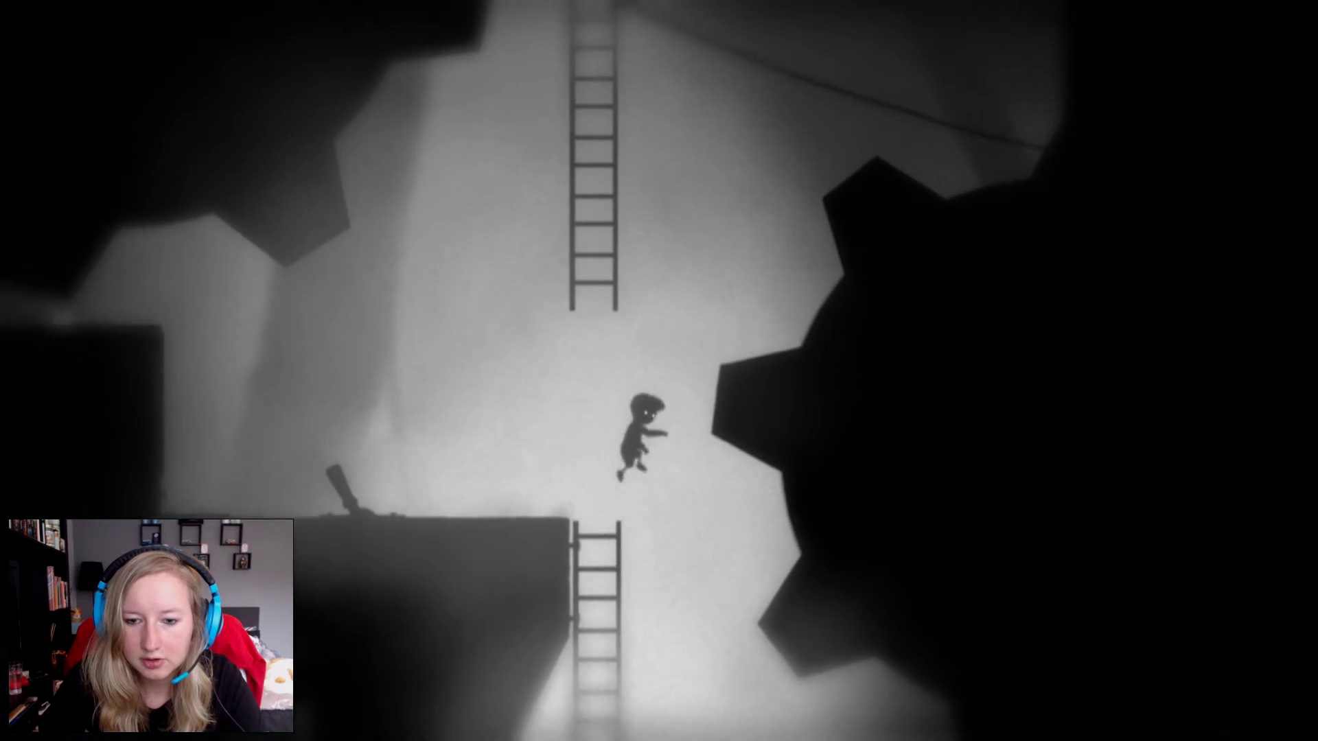
{"action": "key", "text": "Up"}
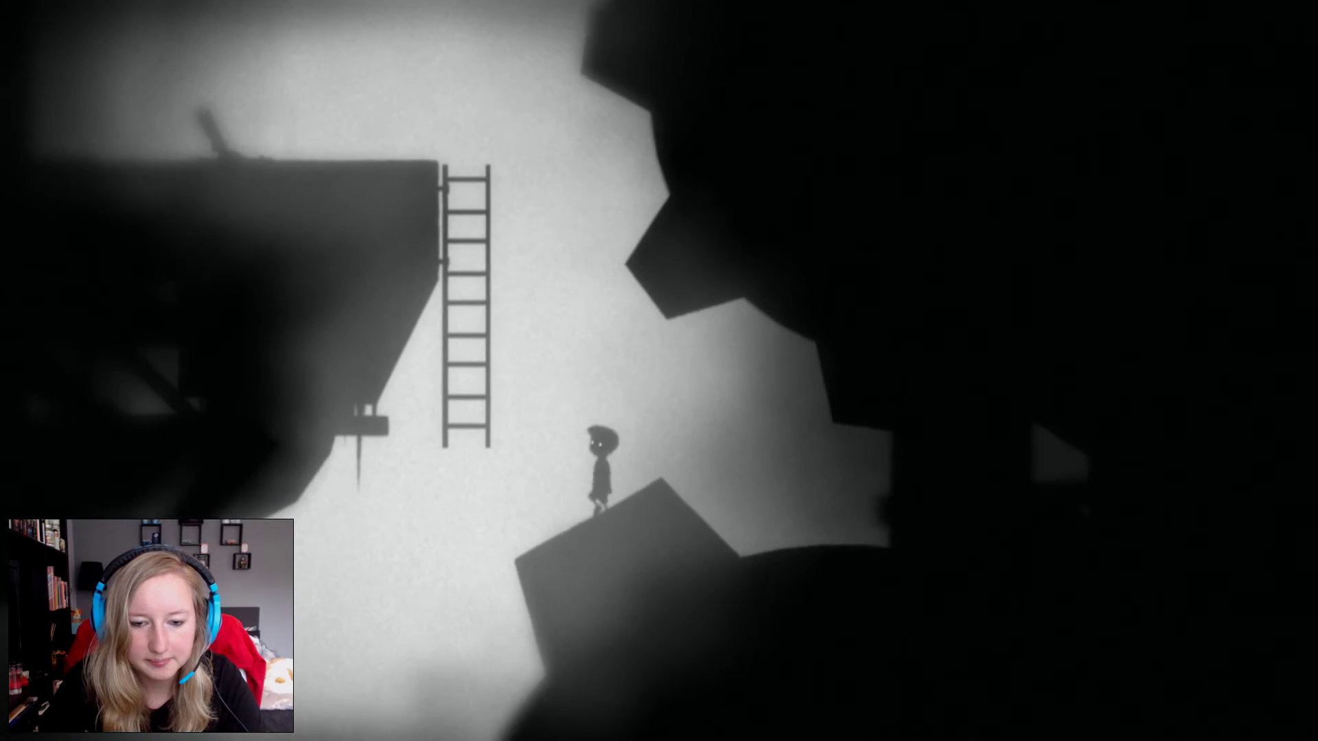
{"action": "key", "text": "Up"}
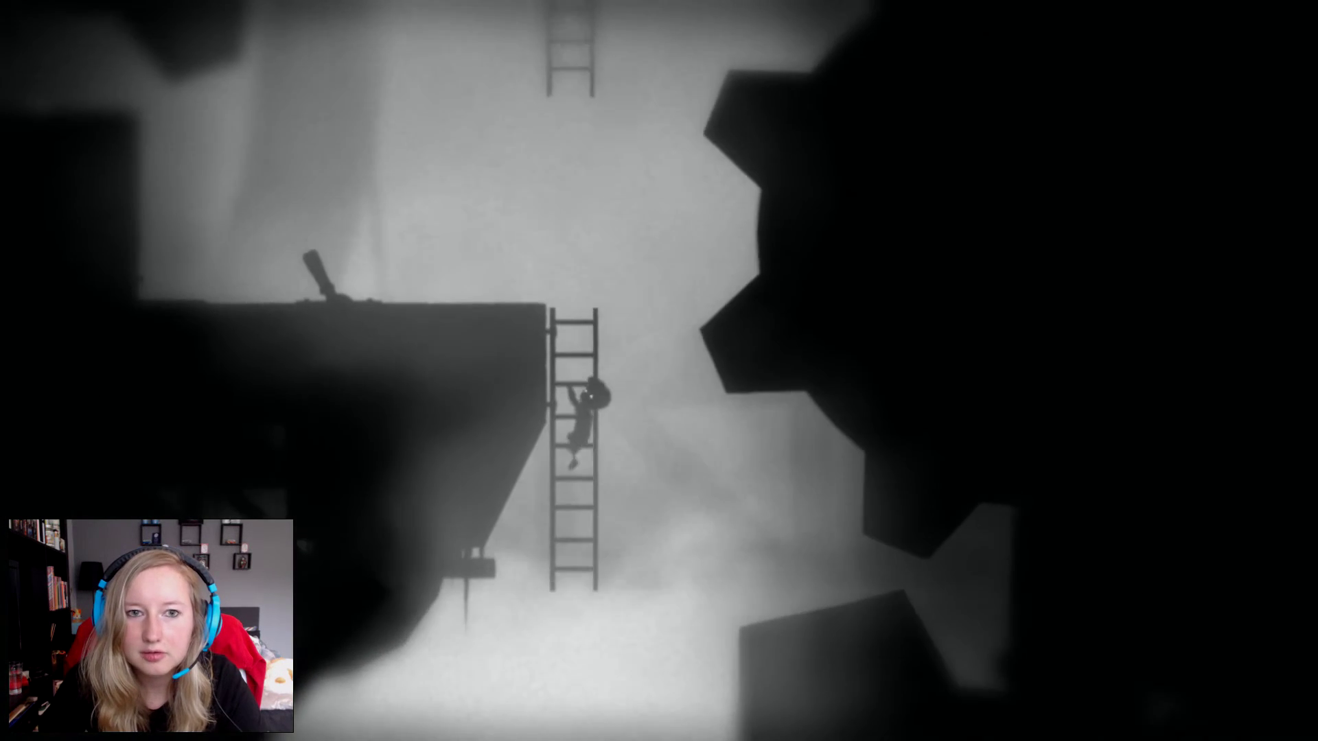
{"action": "key", "text": "Up"}
{"action": "key", "text": "Left"}
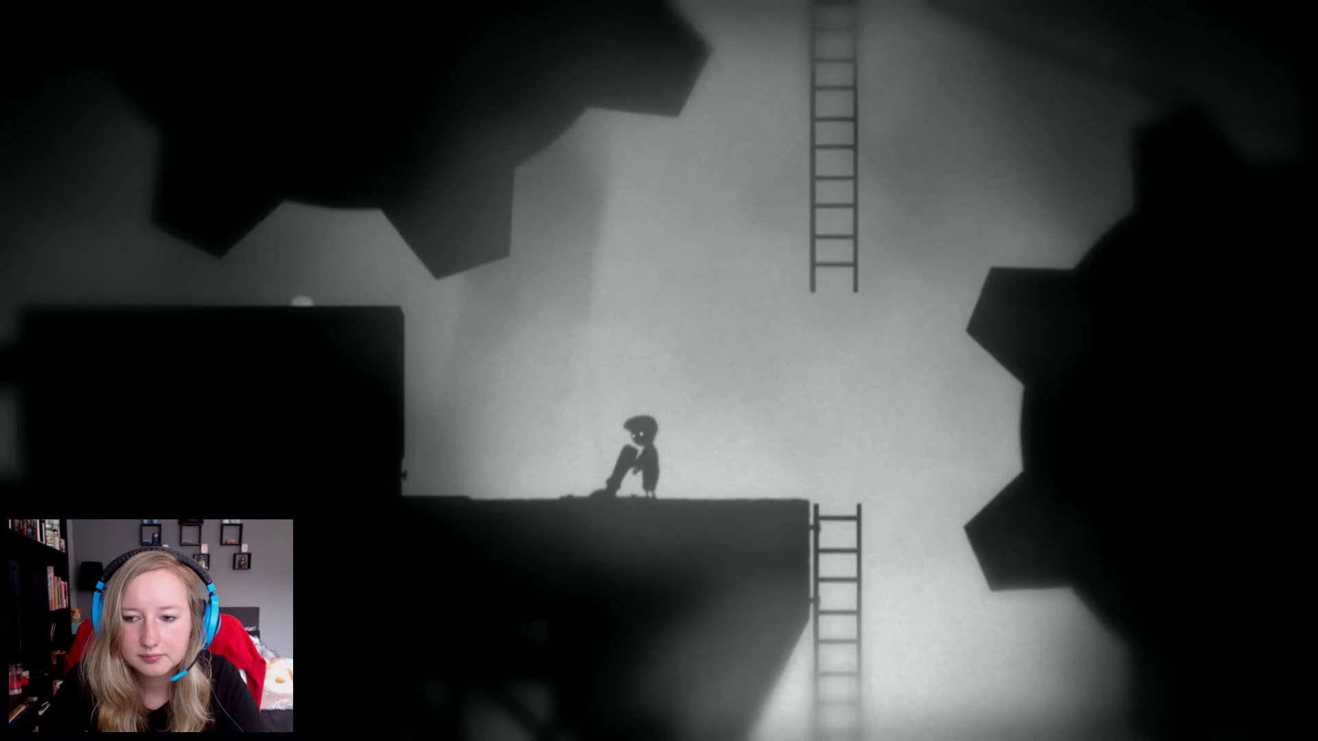
{"action": "key", "text": "Right"}
{"action": "key", "text": "Up"}
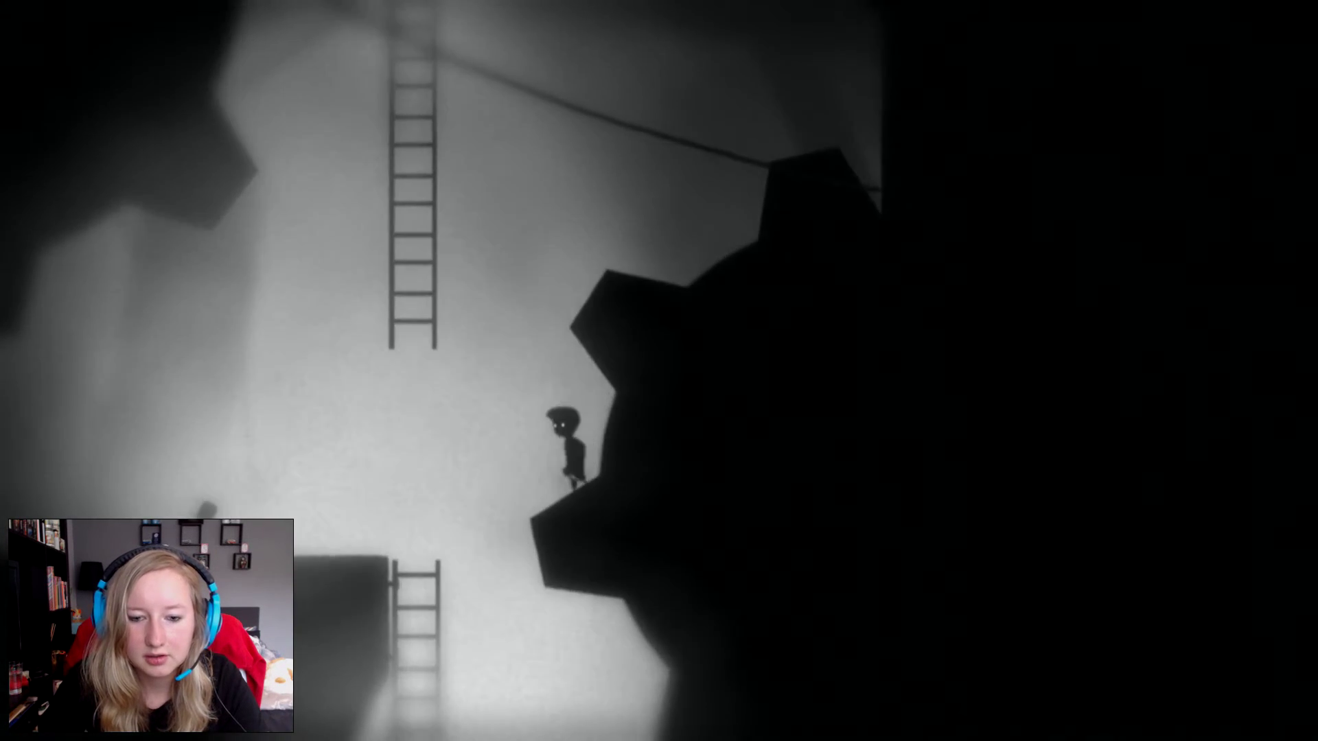
{"action": "key", "text": "Left"}
{"action": "key", "text": "Up"}
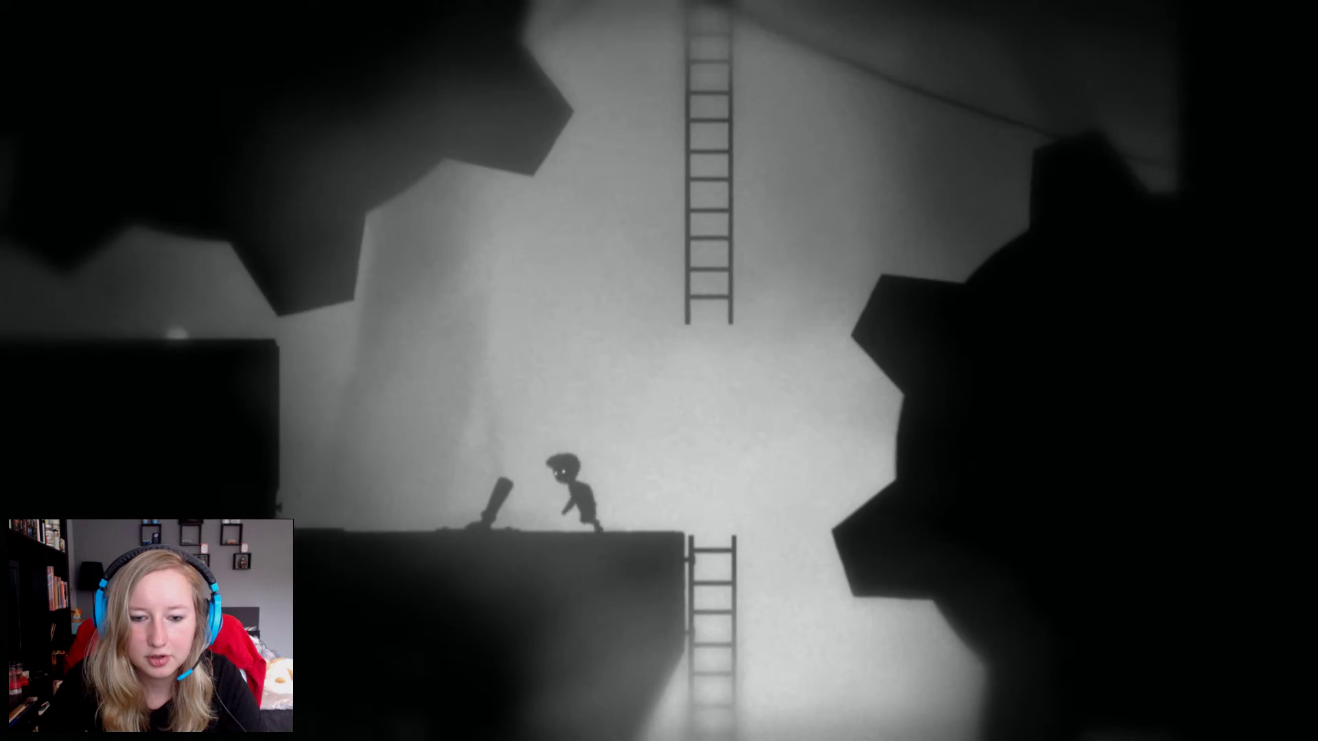
Push the lever to turn the gears, ride the rotating gear to the ladder, climb and come back down to the lever.
{"action": "key", "text": "Left"}
{"action": "key", "text": "ctrl"}
{"action": "key", "text": "Left"}
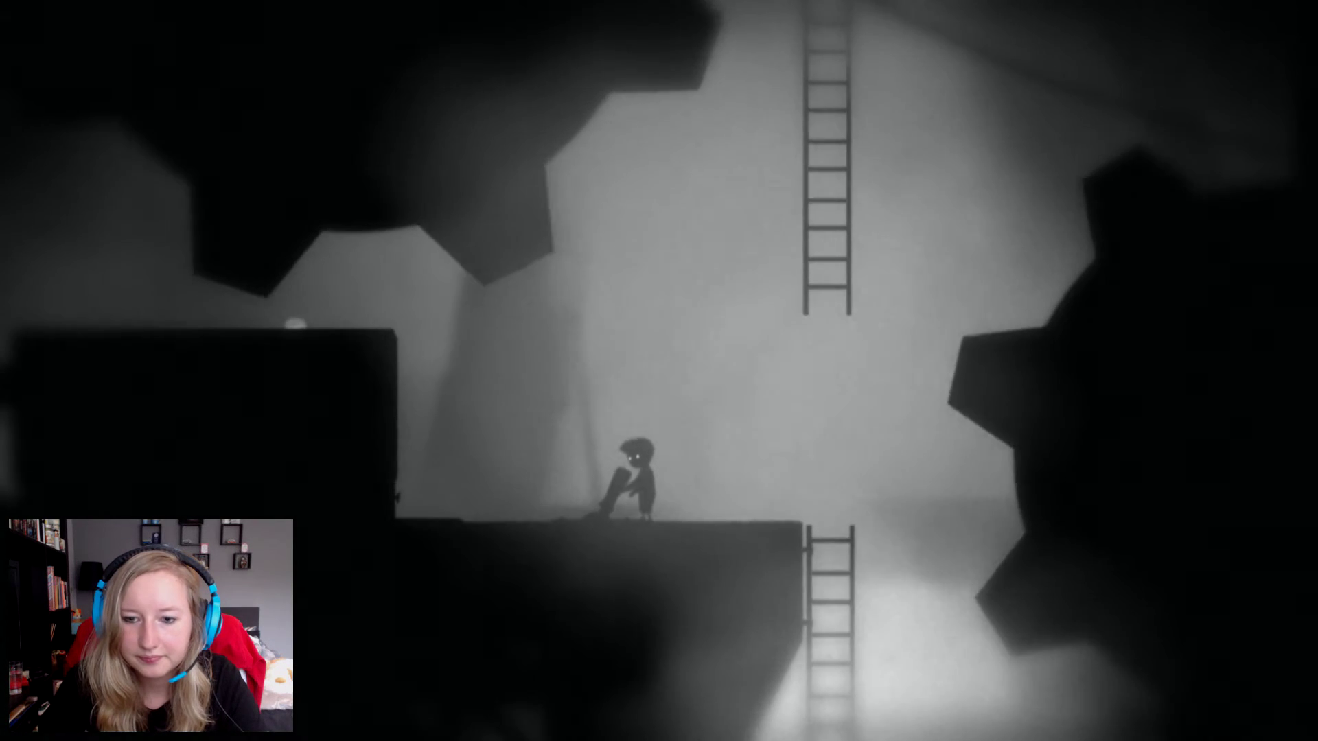
{"action": "key", "text": "Right"}
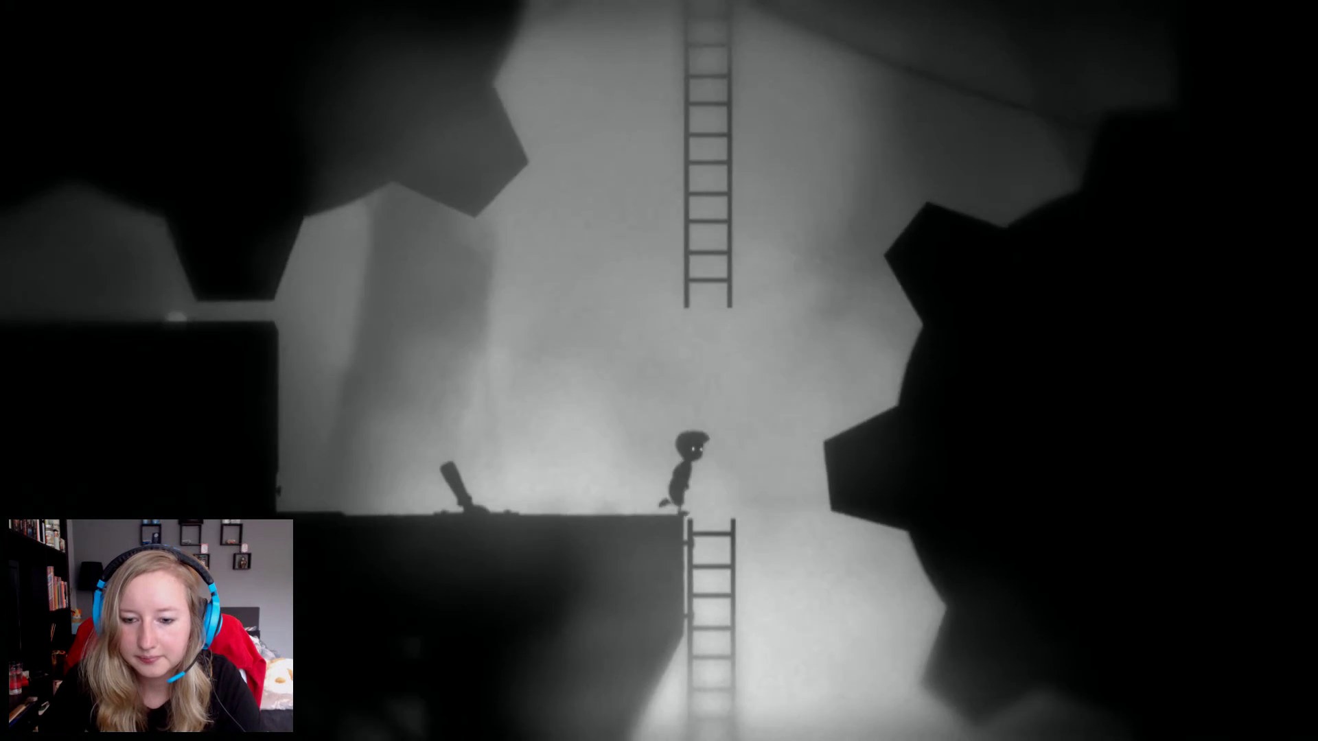
{"action": "key", "text": "Up"}
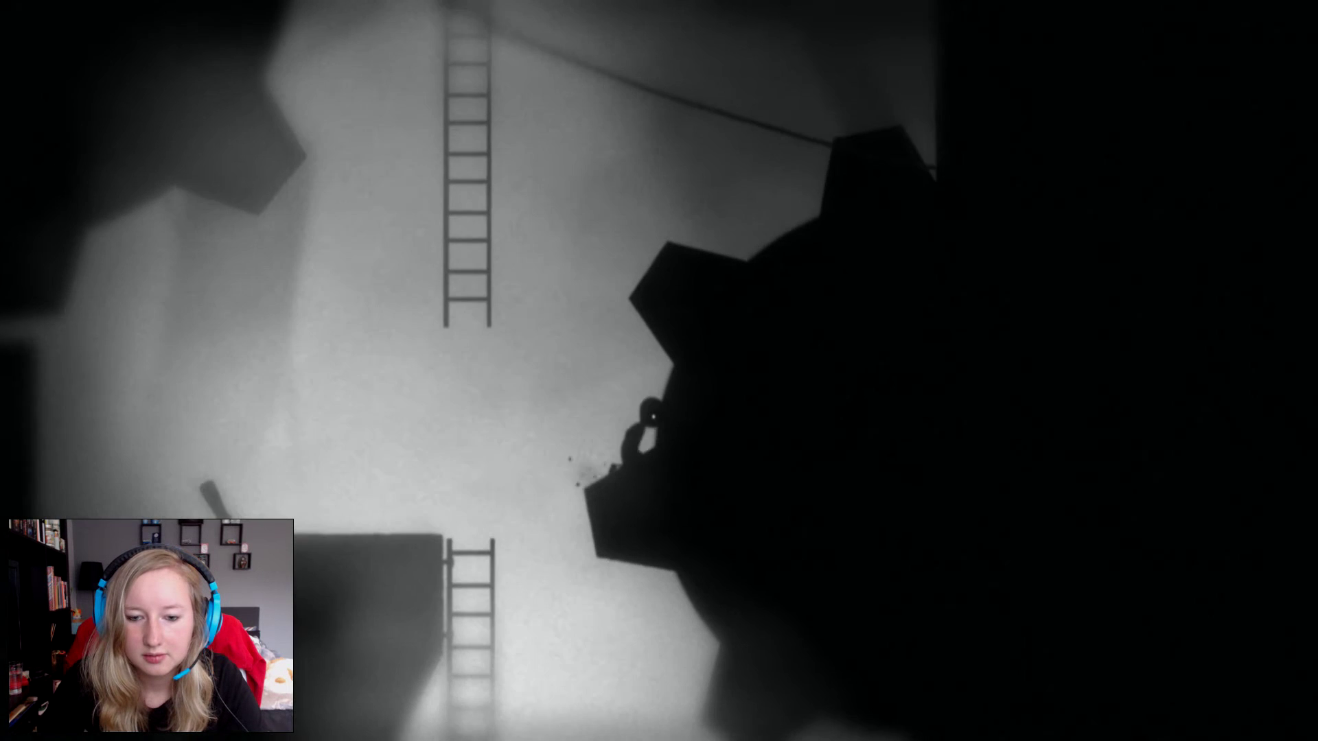
{"action": "key", "text": "Up"}
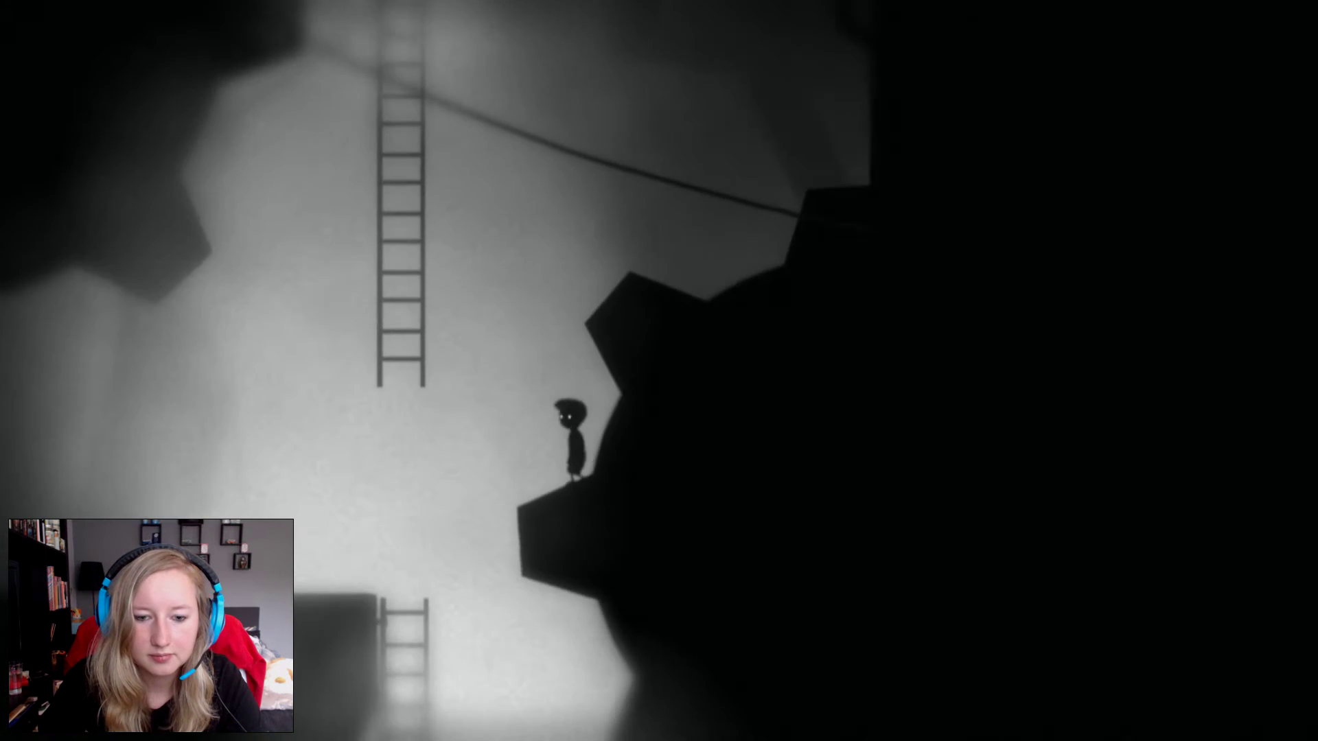
{"action": "key", "text": "Left"}
{"action": "key", "text": "Up"}
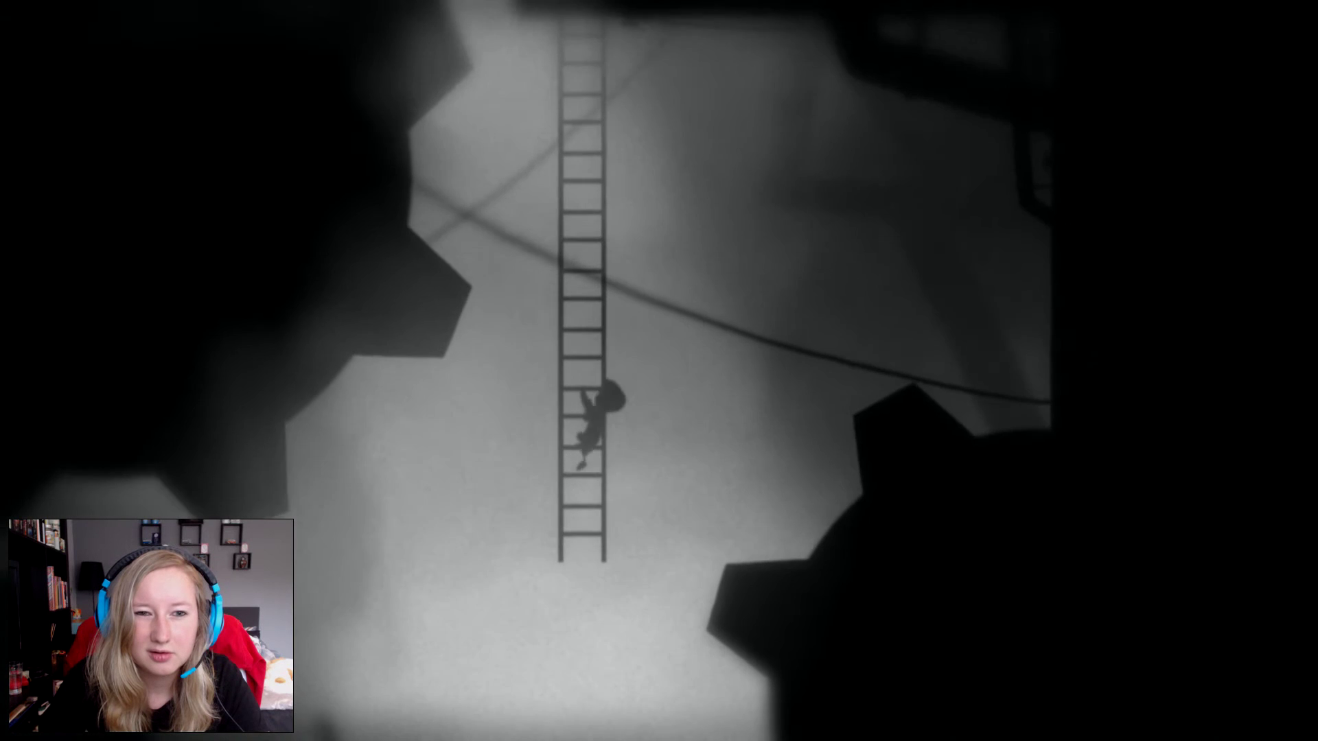
{"action": "key", "text": "Up"}
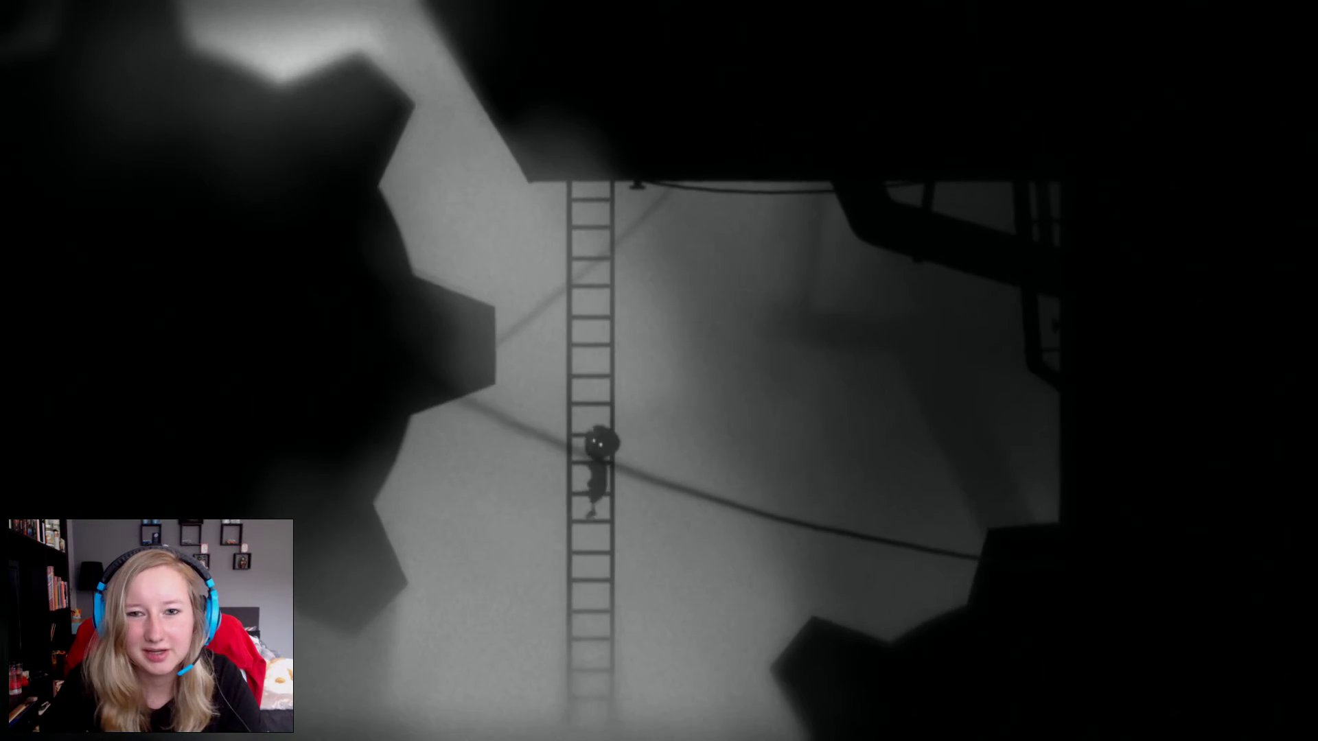
{"action": "key", "text": "Down"}
{"action": "key", "text": "Left"}
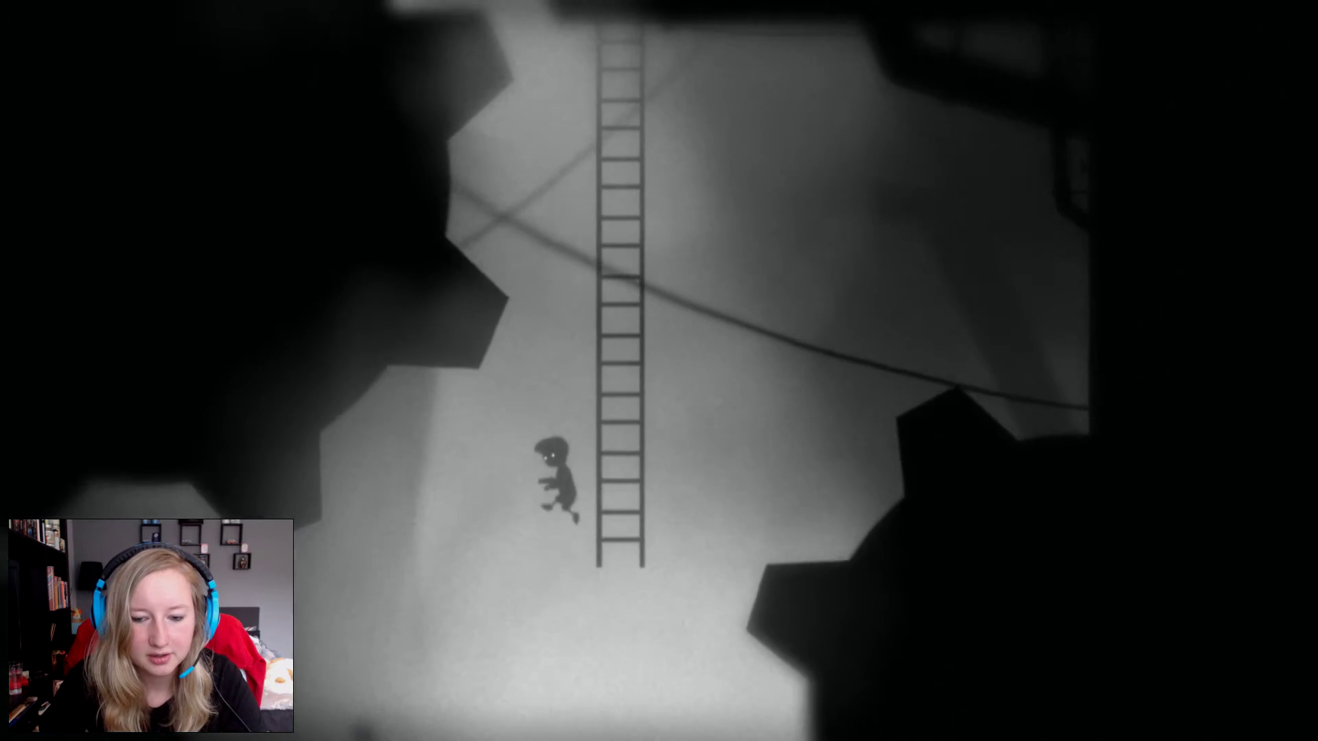
{"action": "key", "text": "Left"}
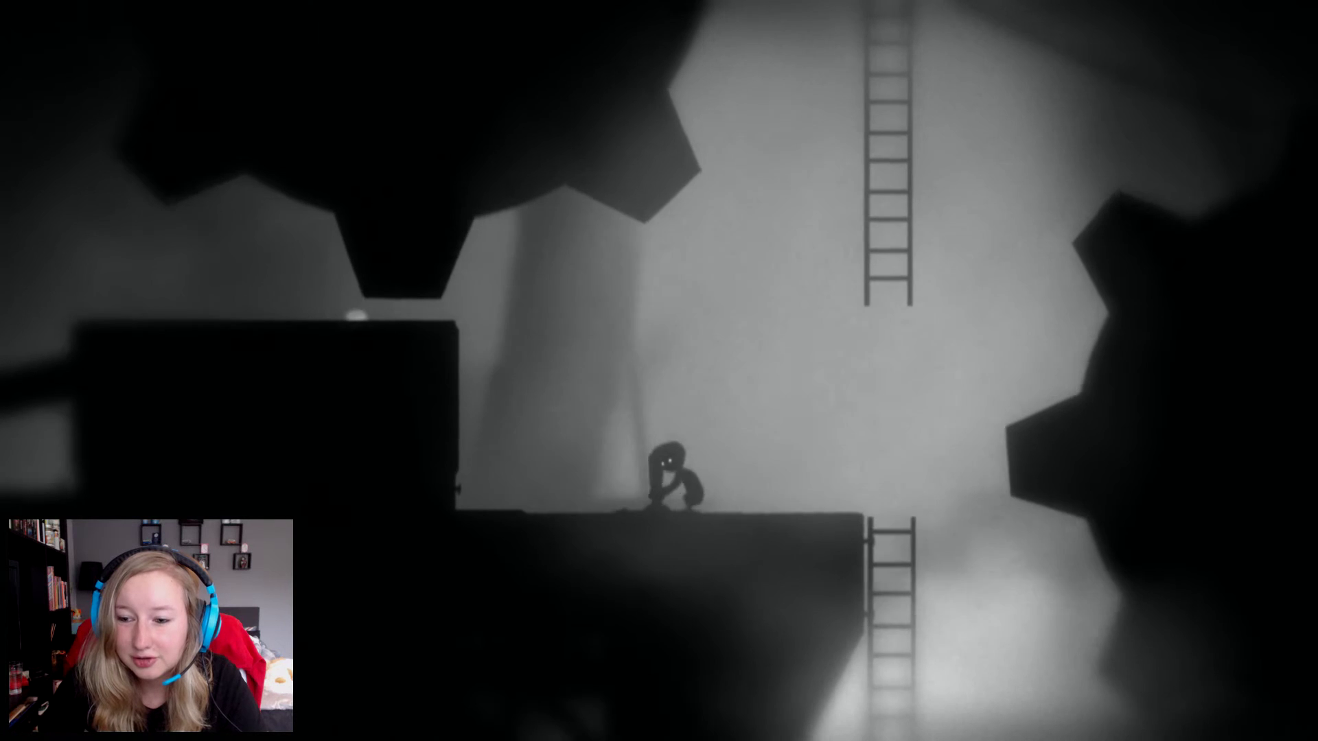
Grab the large gear, return to work the lever again, then ride the gear and climb the ladder onto the high gear ledge.
{"action": "key", "text": "Right"}
{"action": "key", "text": "Up"}
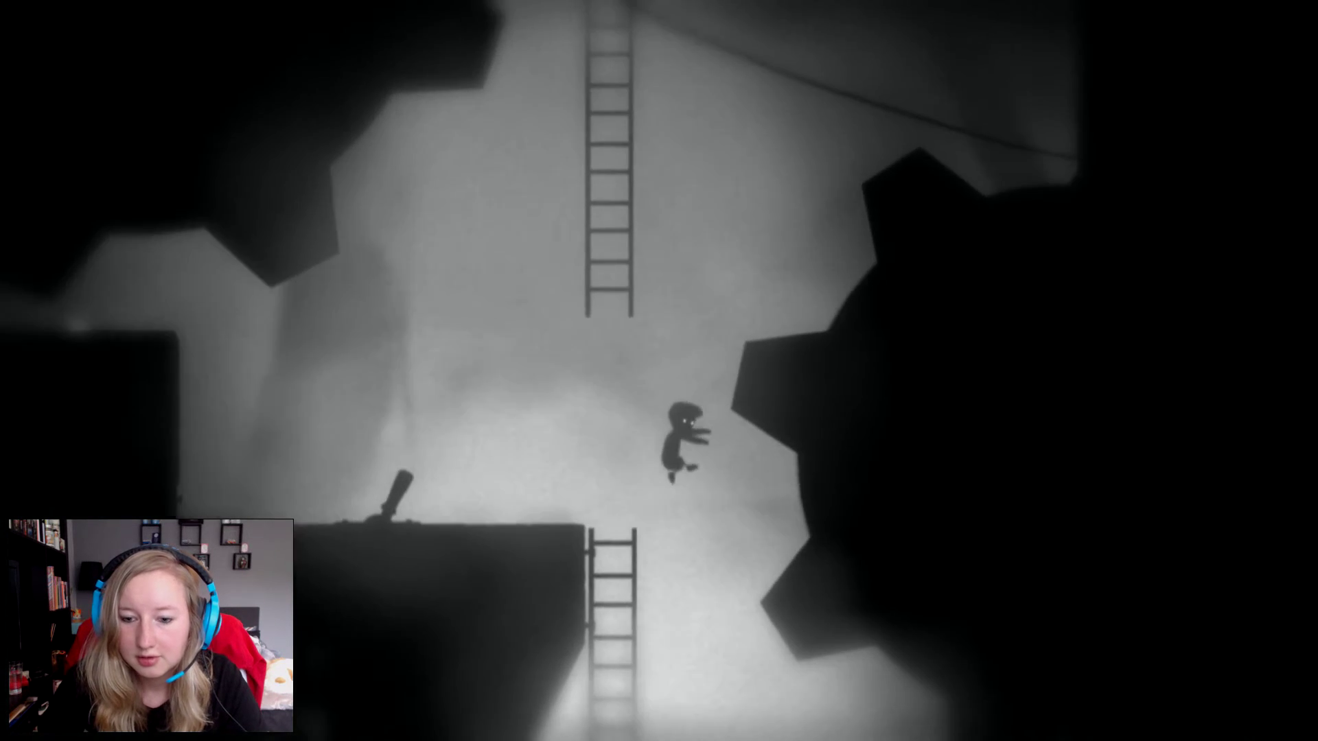
{"action": "key", "text": "Left"}
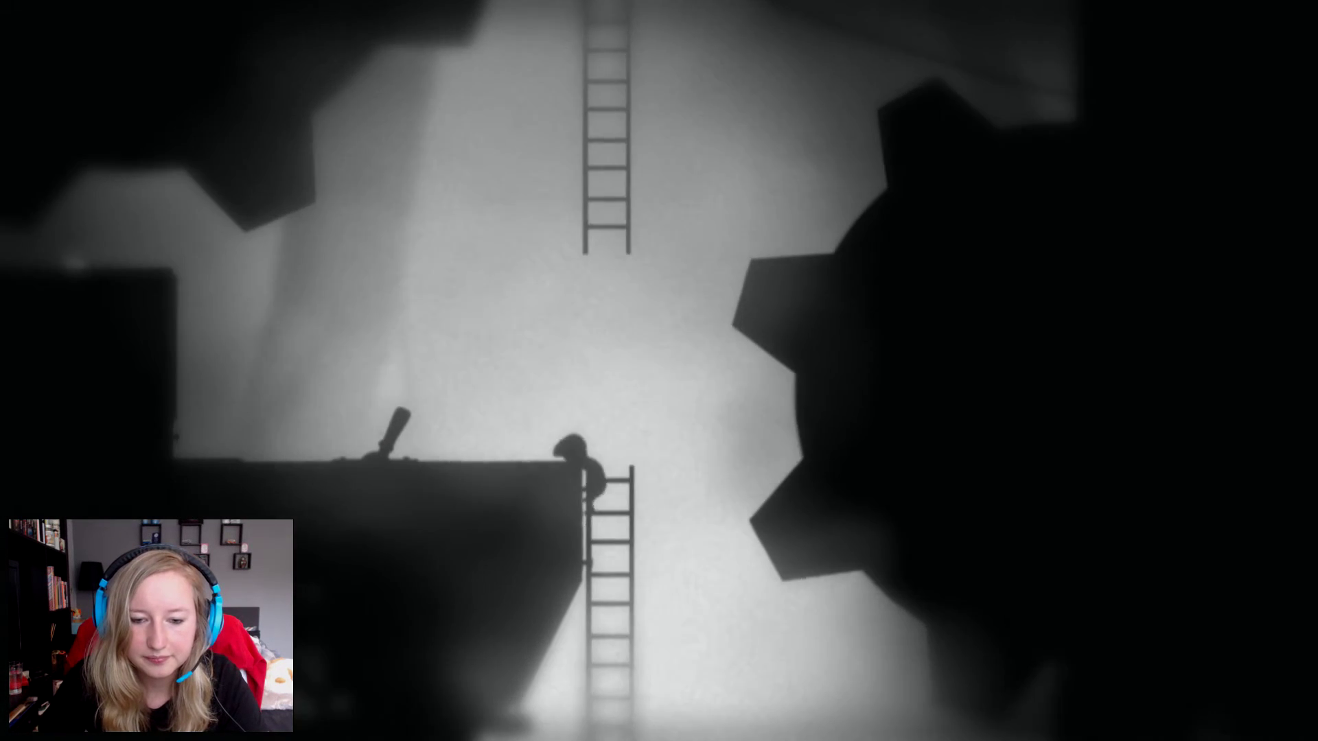
{"action": "key", "text": "Left"}
{"action": "key", "text": "ctrl"}
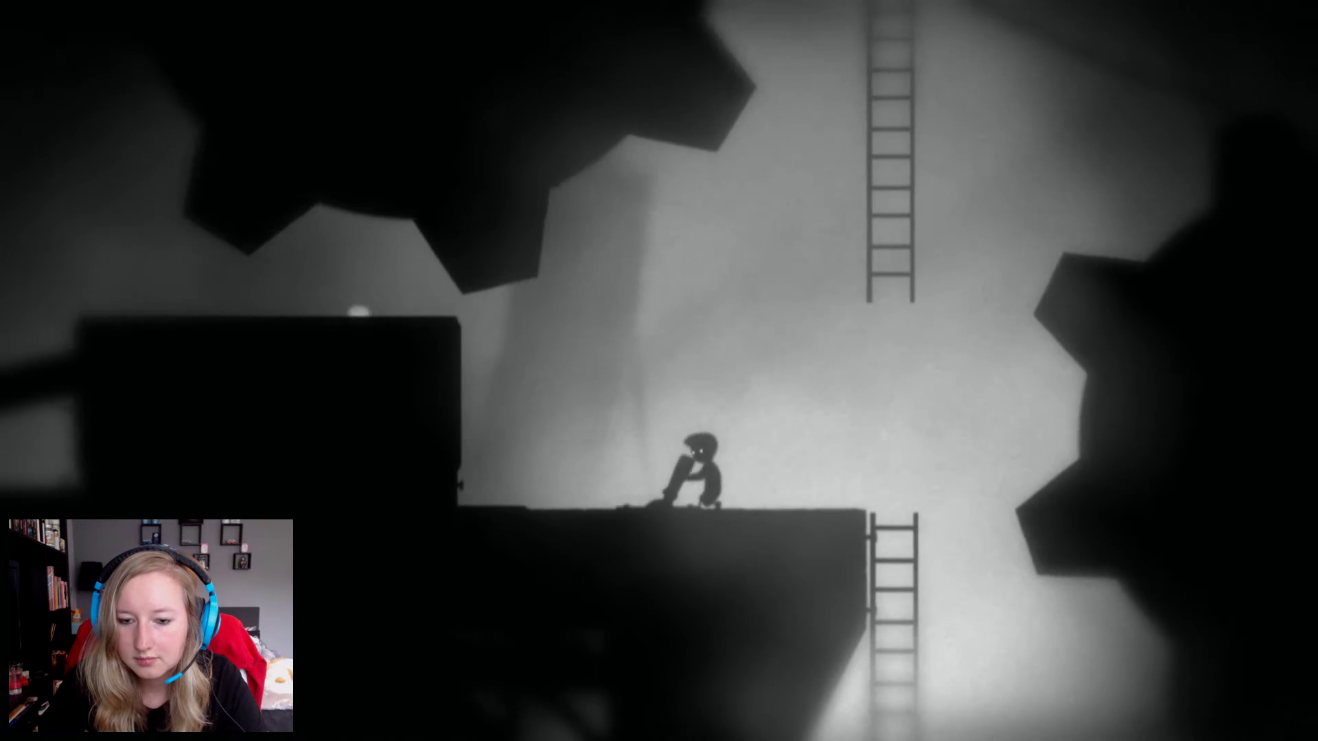
{"action": "key", "text": "Right"}
{"action": "key", "text": "Up"}
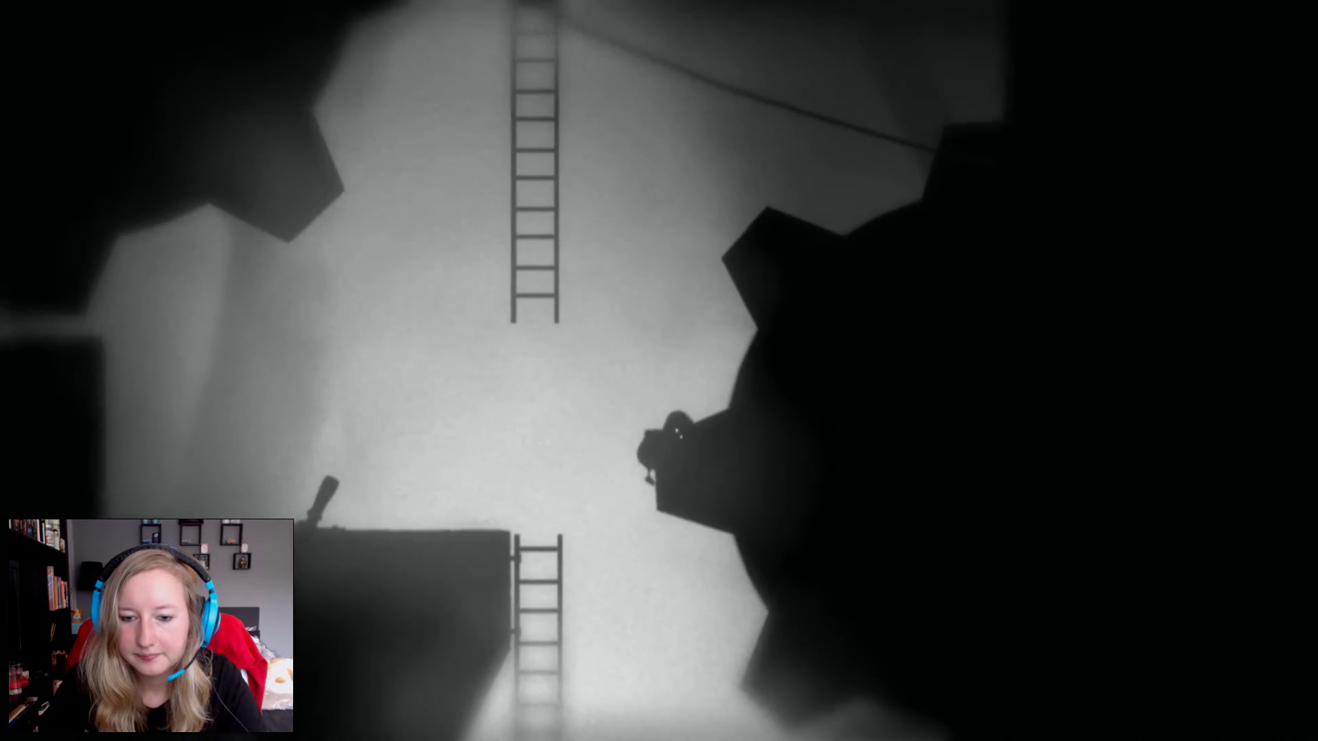
{"action": "key", "text": "Up"}
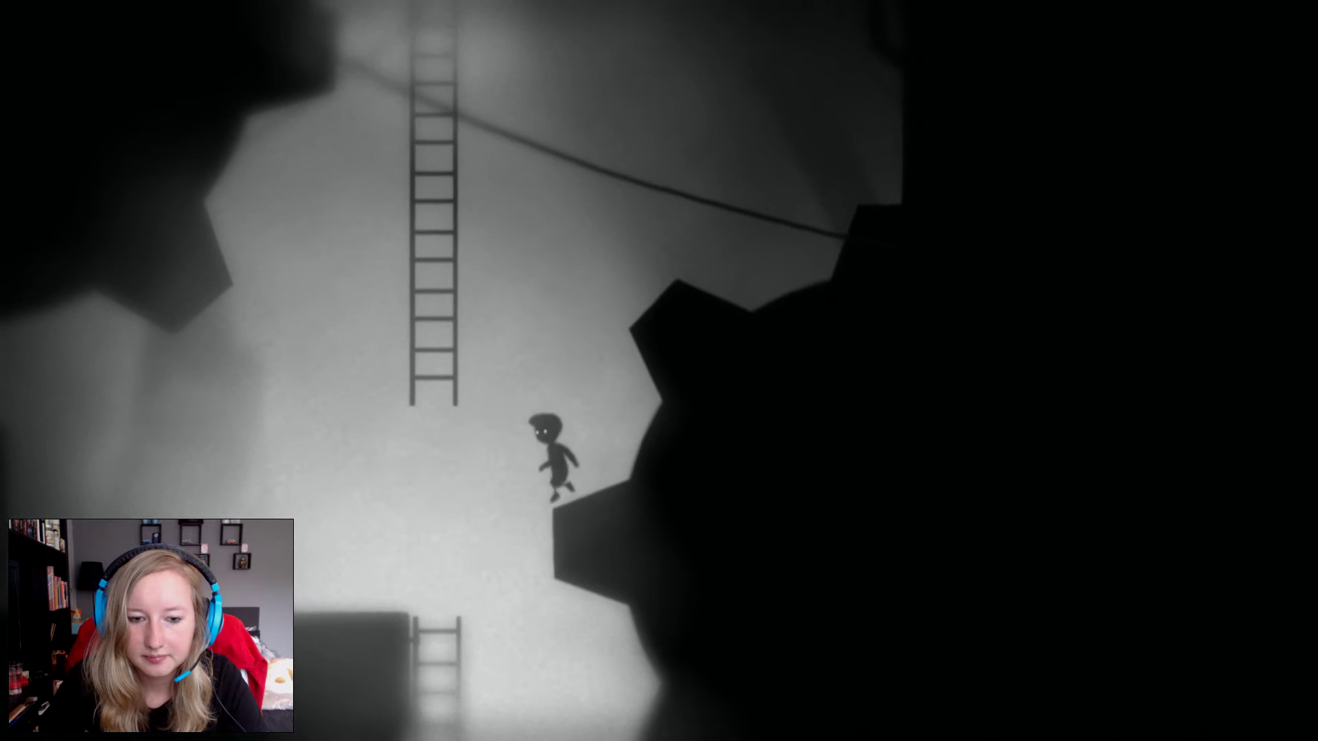
{"action": "key", "text": "Up"}
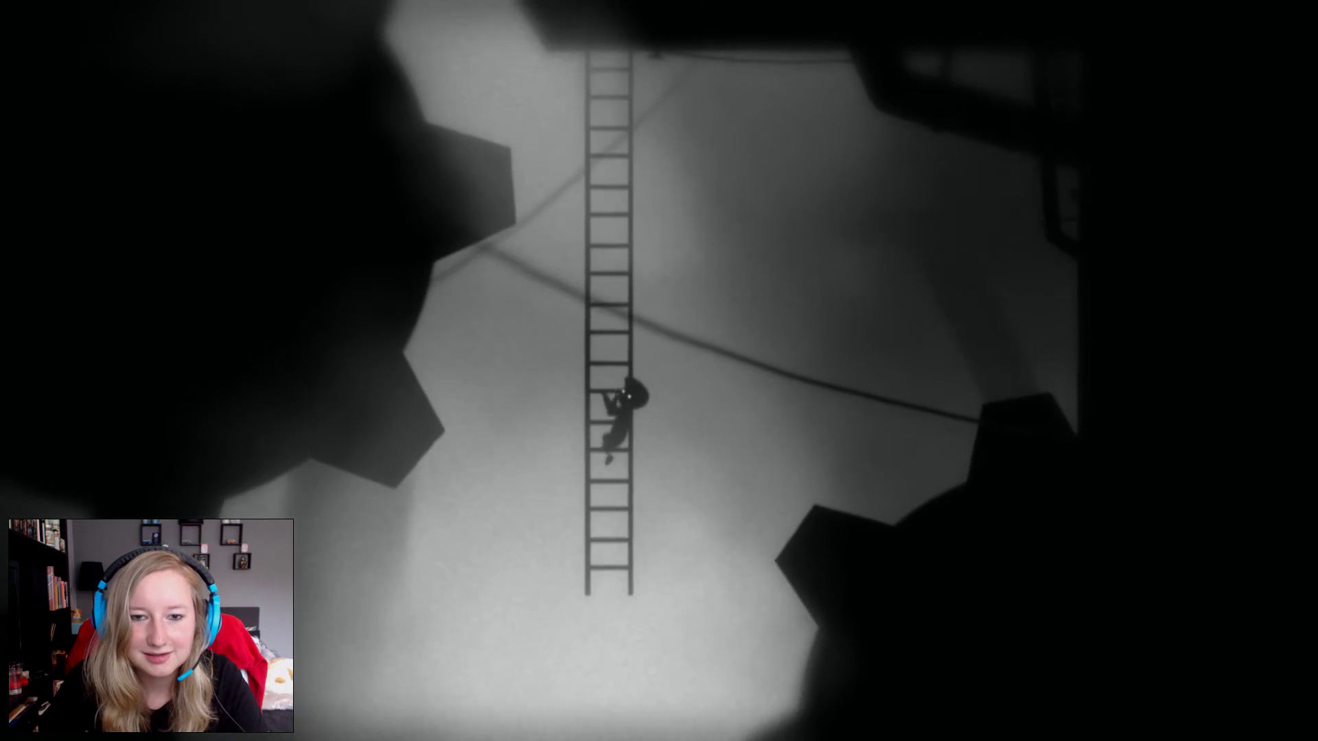
{"action": "key", "text": "Up"}
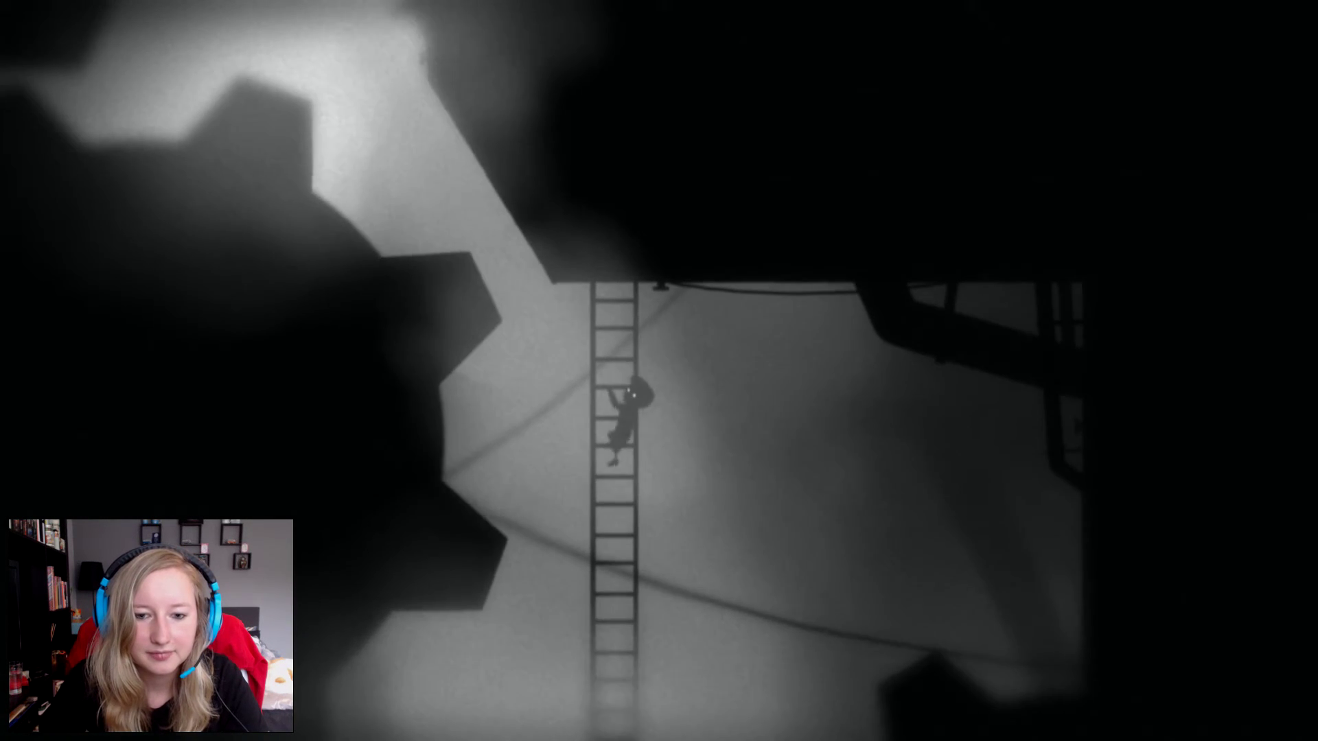
{"action": "key", "text": "Left"}
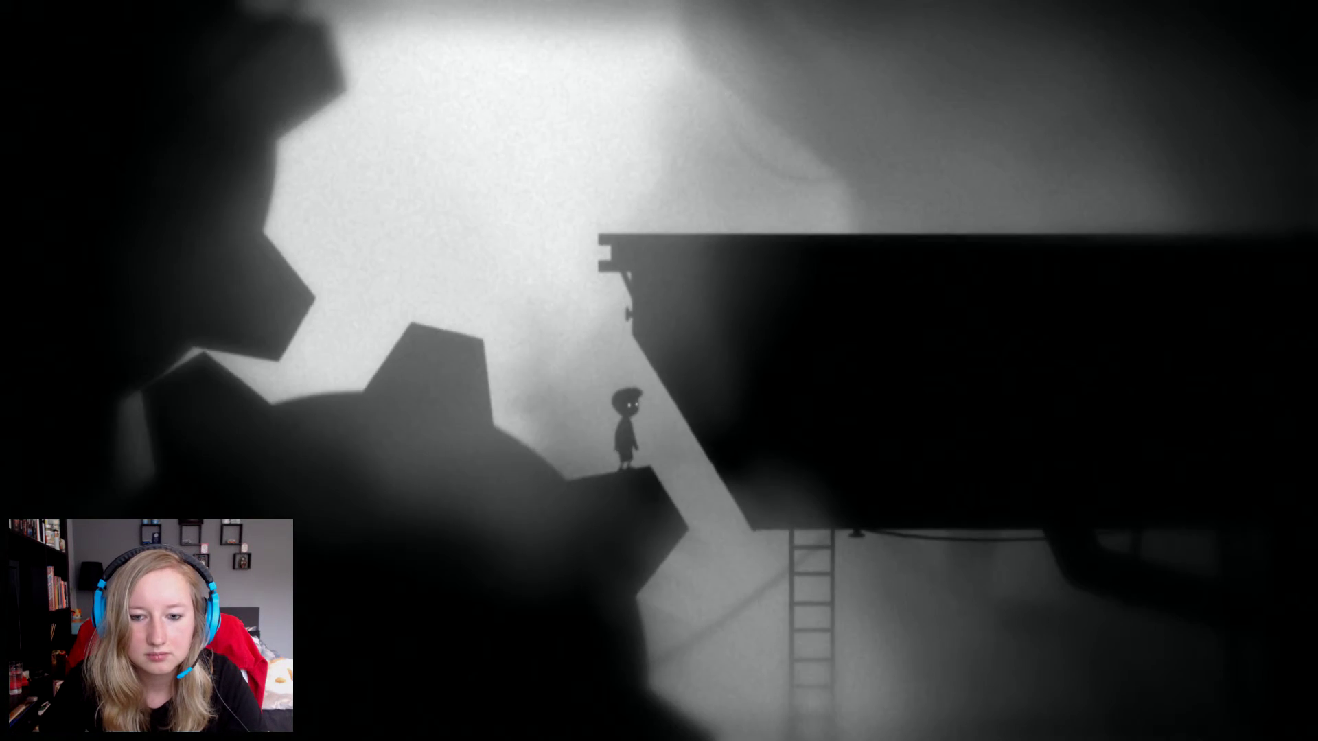
Ride the gear up, jump to the dark ledge, climb it and run right to the lever.
{"action": "key", "text": "Right"}
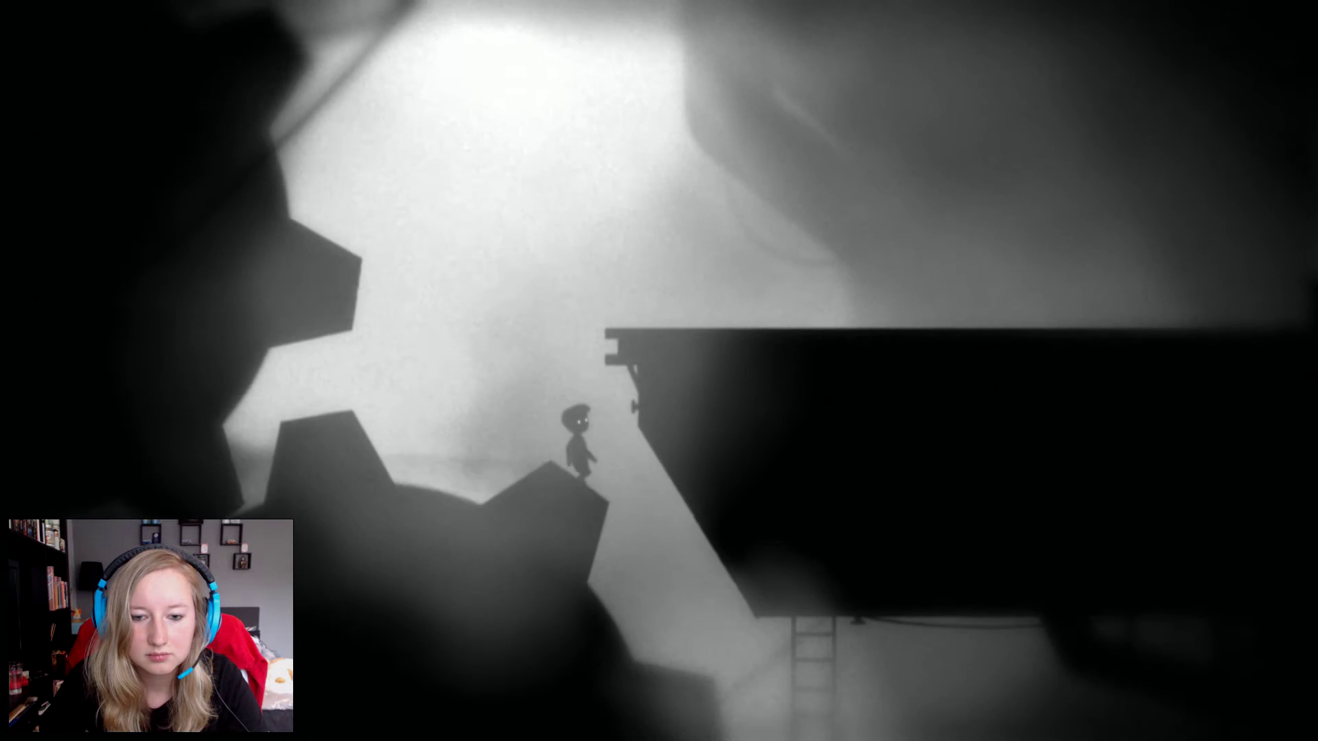
{"action": "key", "text": "Up"}
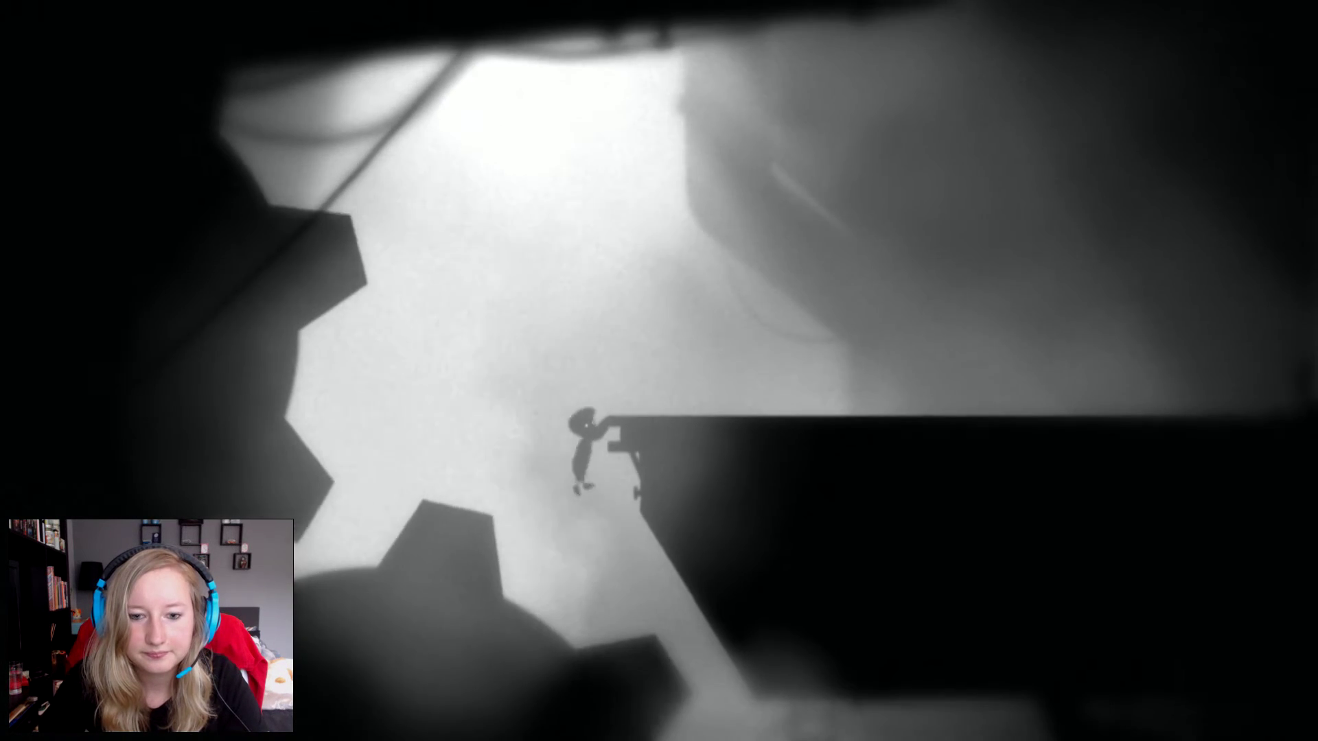
{"action": "key", "text": "Right"}
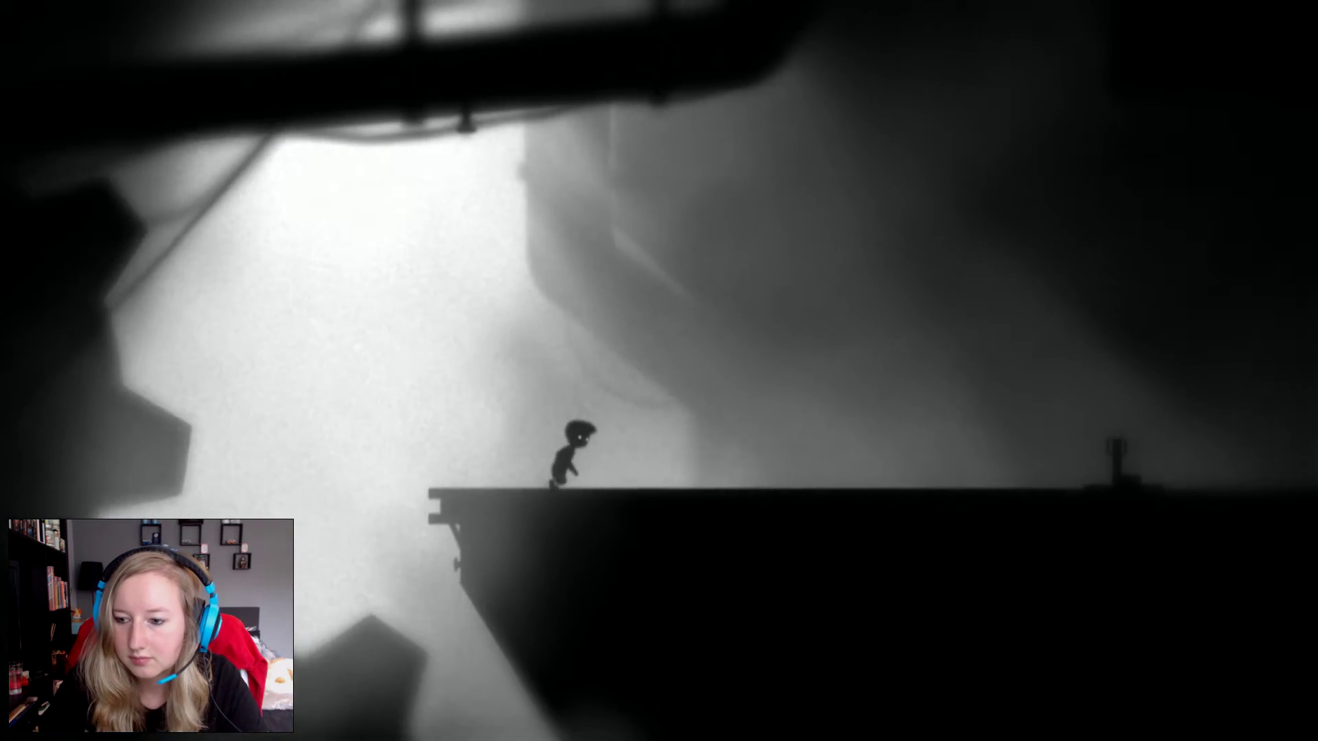
{"action": "key", "text": "Right"}
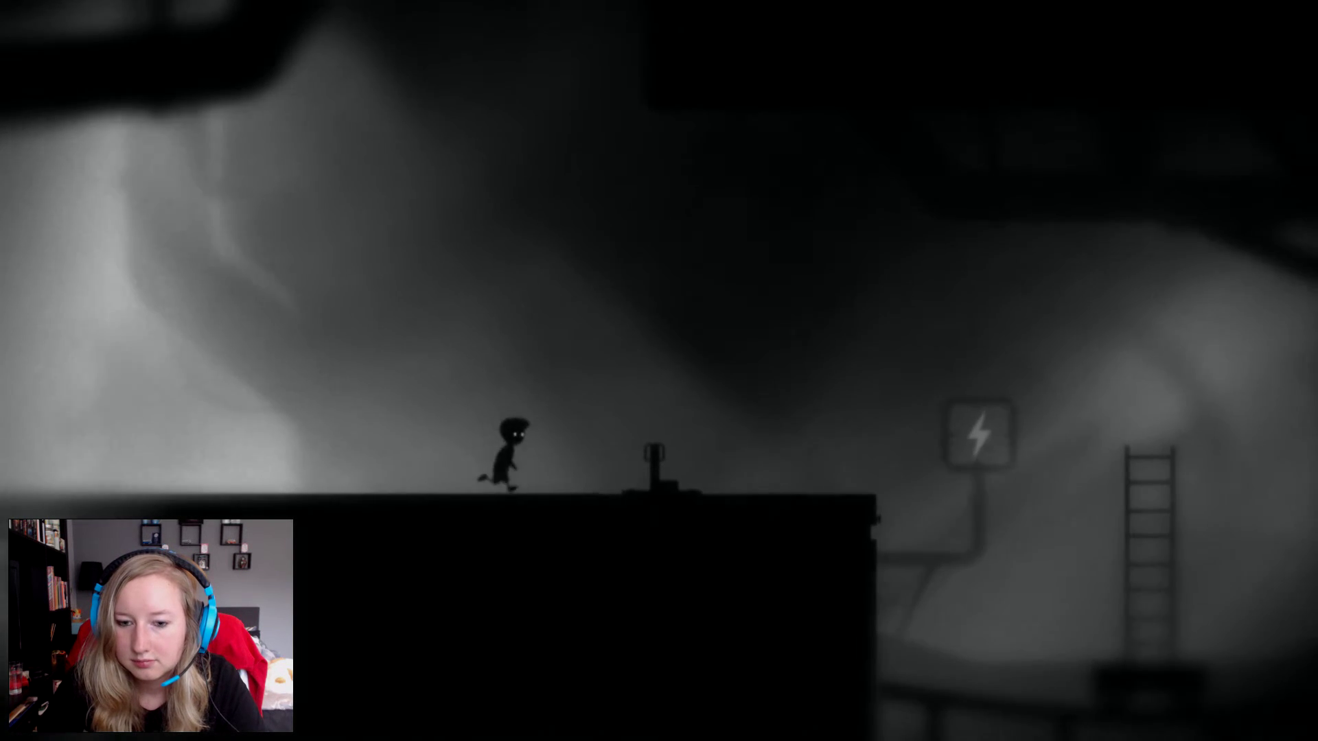
{"action": "key", "text": "Right"}
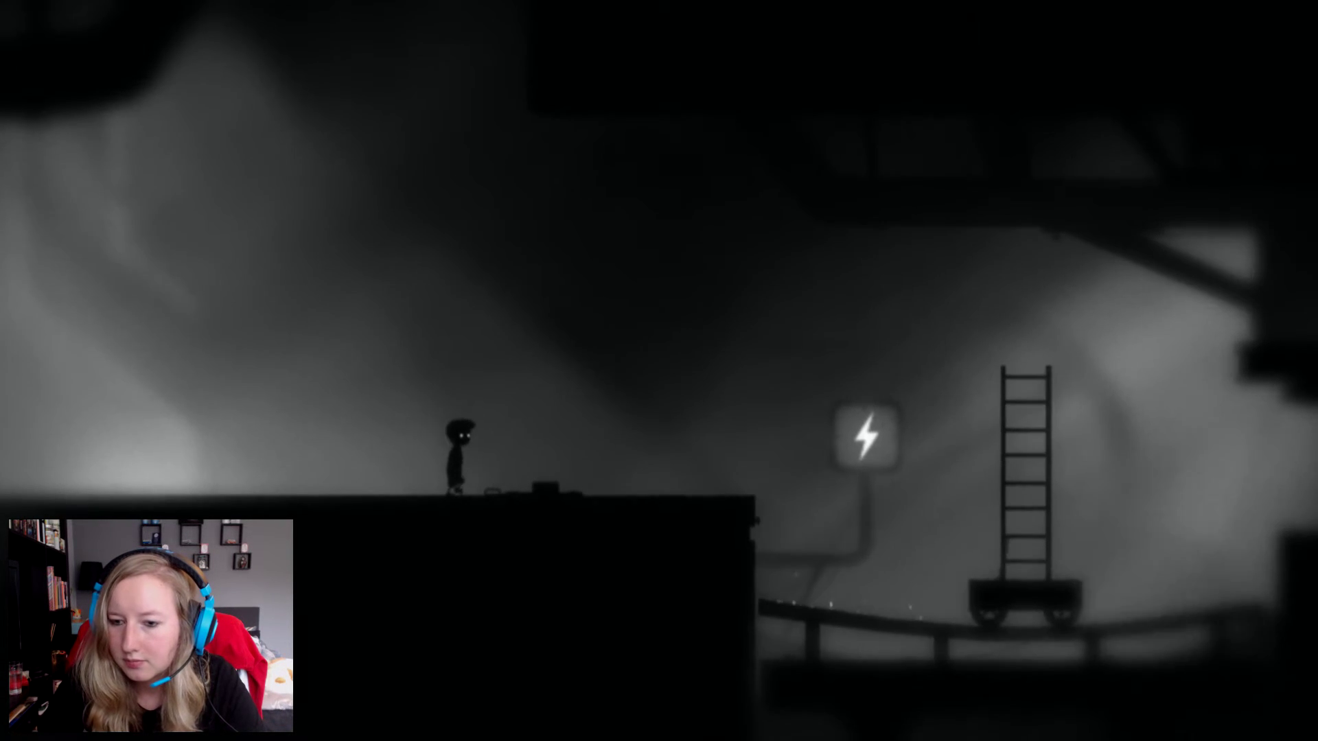
Pull the lever to power the cart, then walk to the ledge's right edge.
{"action": "key", "text": "Right"}
{"action": "key", "text": "ctrl+Left"}
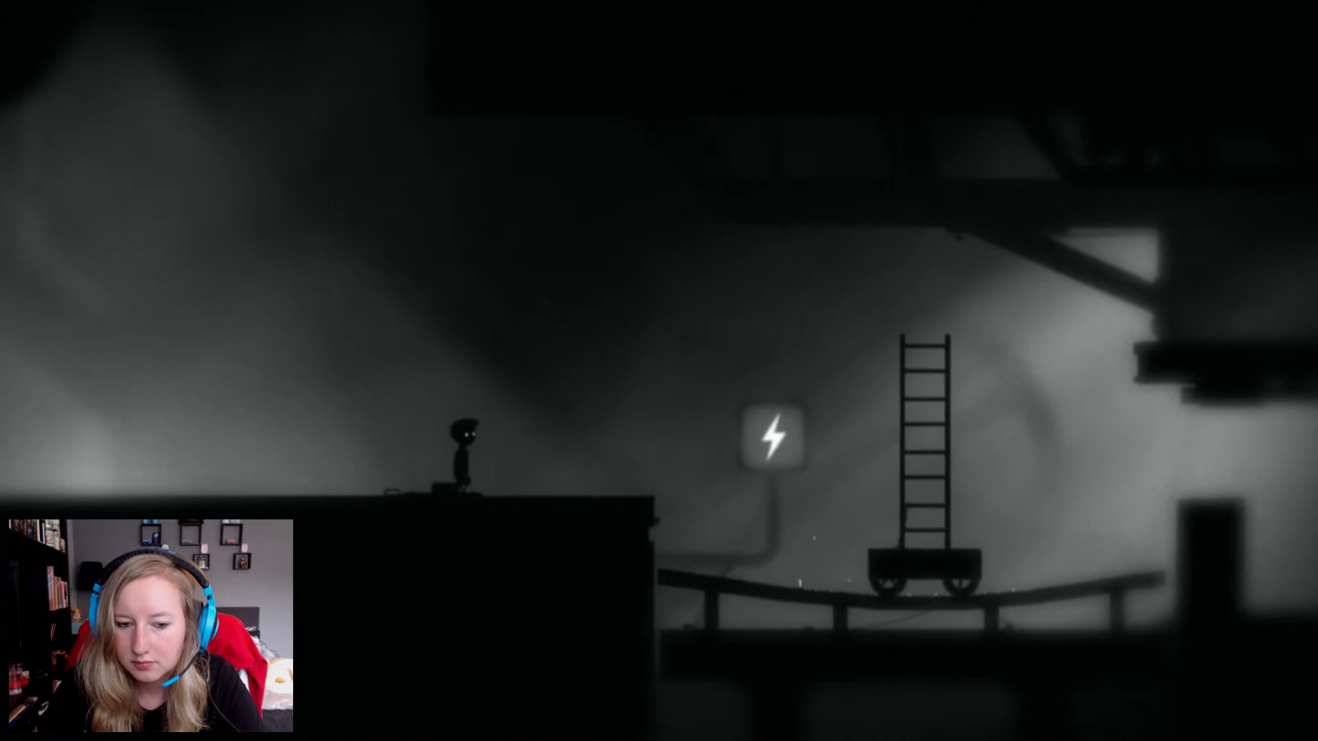
{"action": "key", "text": "Right"}
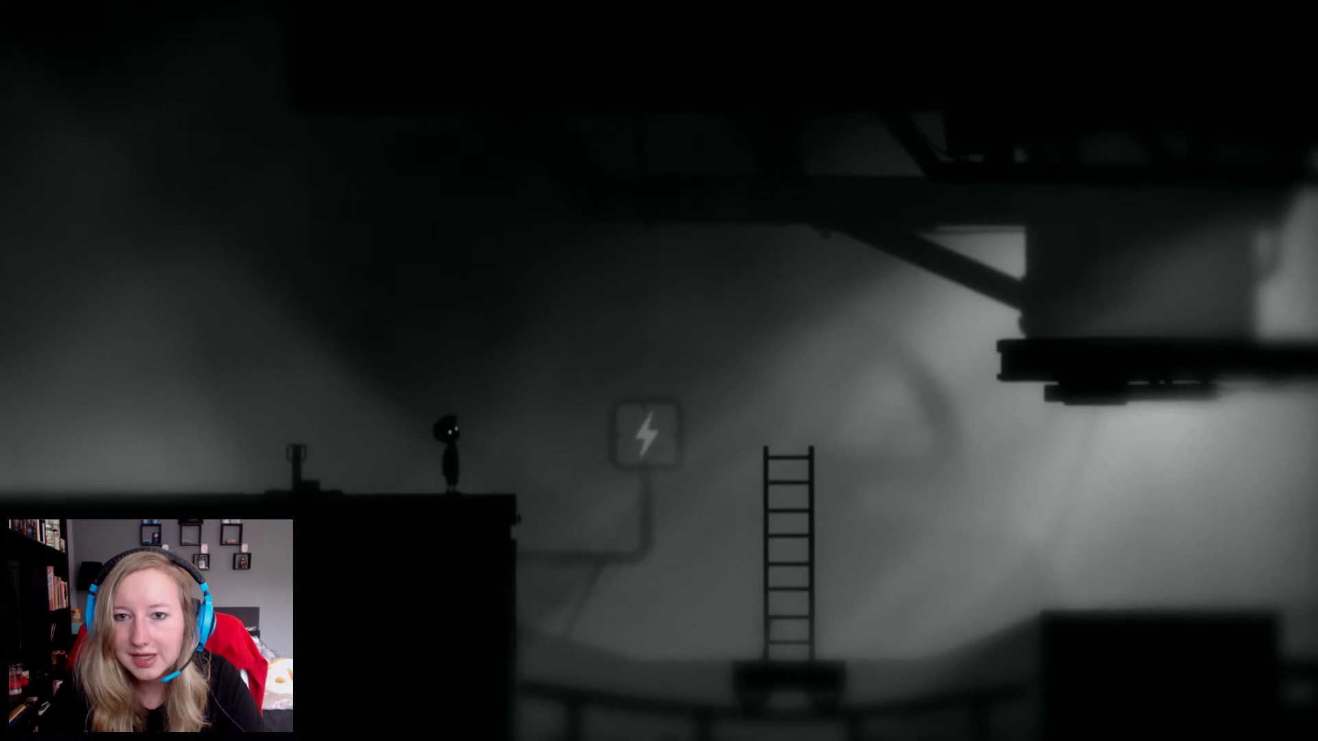
Drop onto the ladder cart, climb the tall box and walk the girder to the mine cart.
{"action": "key", "text": "Right"}
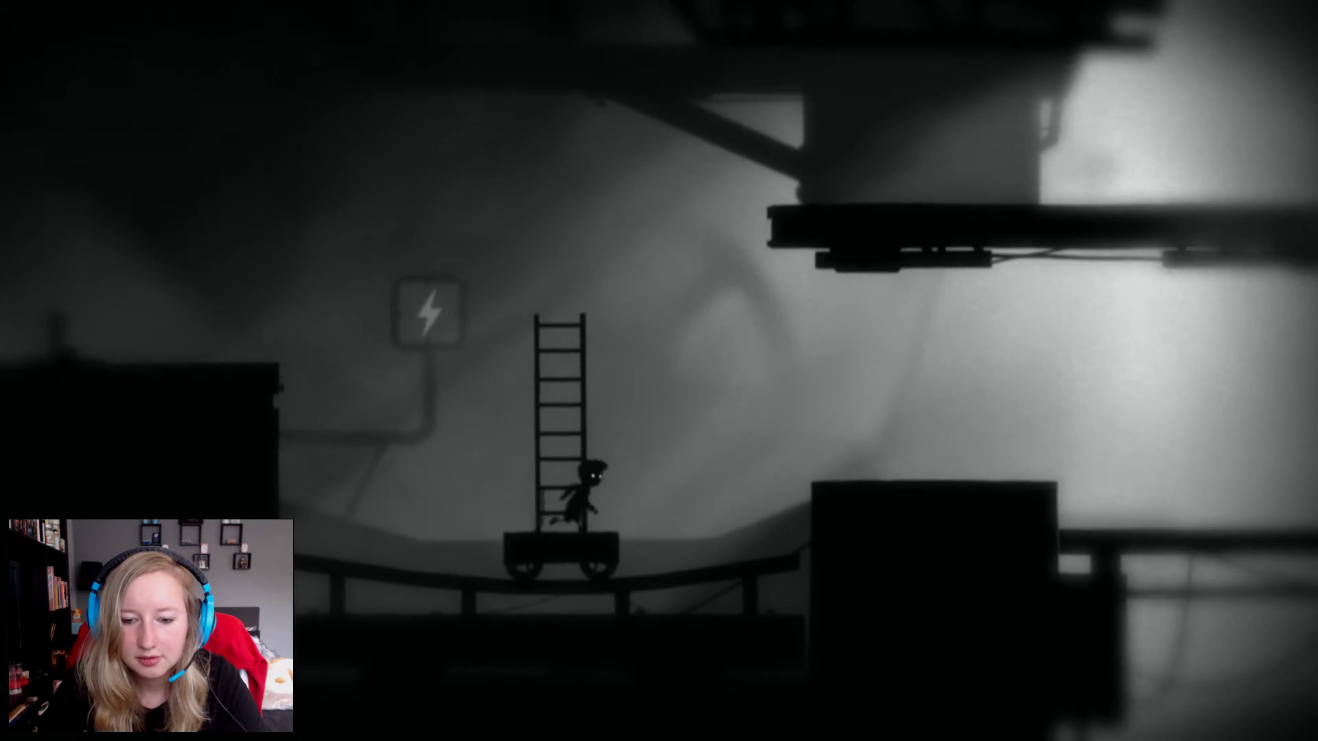
{"action": "key", "text": "Right"}
{"action": "key", "text": "Up"}
{"action": "key", "text": "Up"}
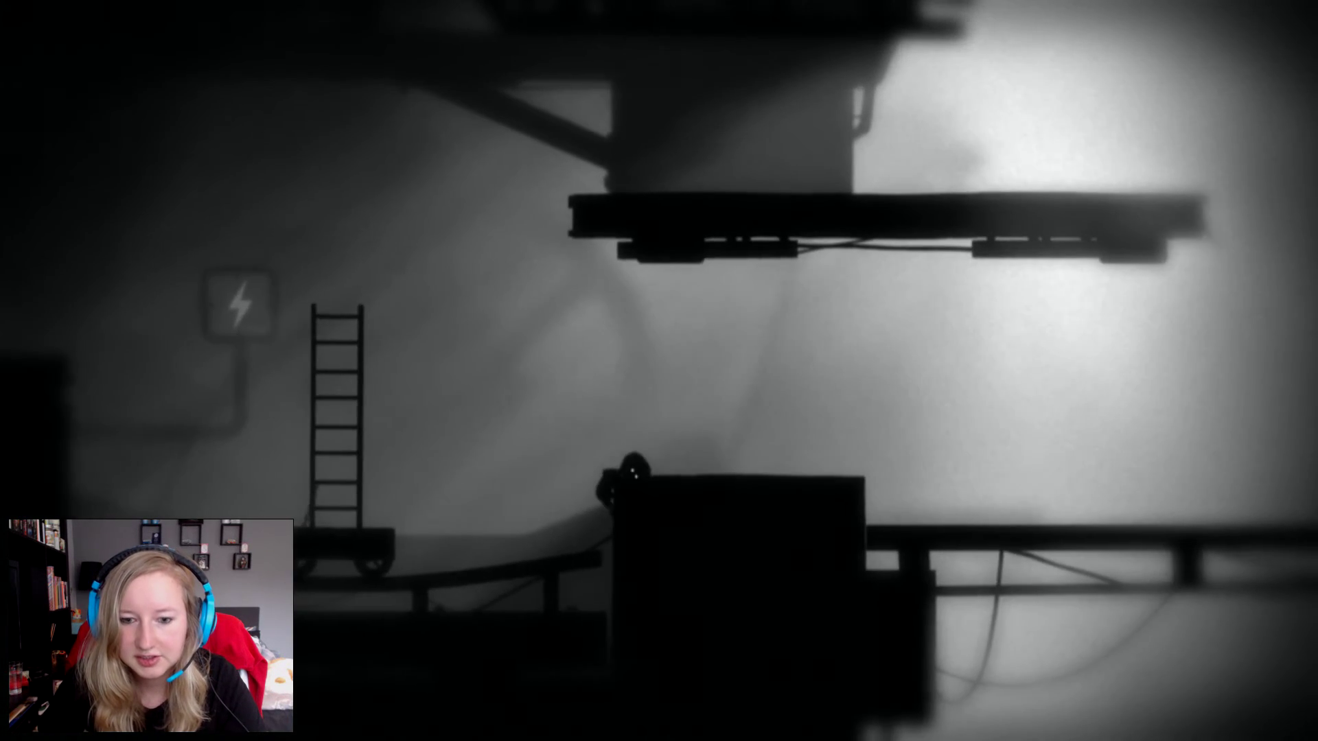
{"action": "key", "text": "Right"}
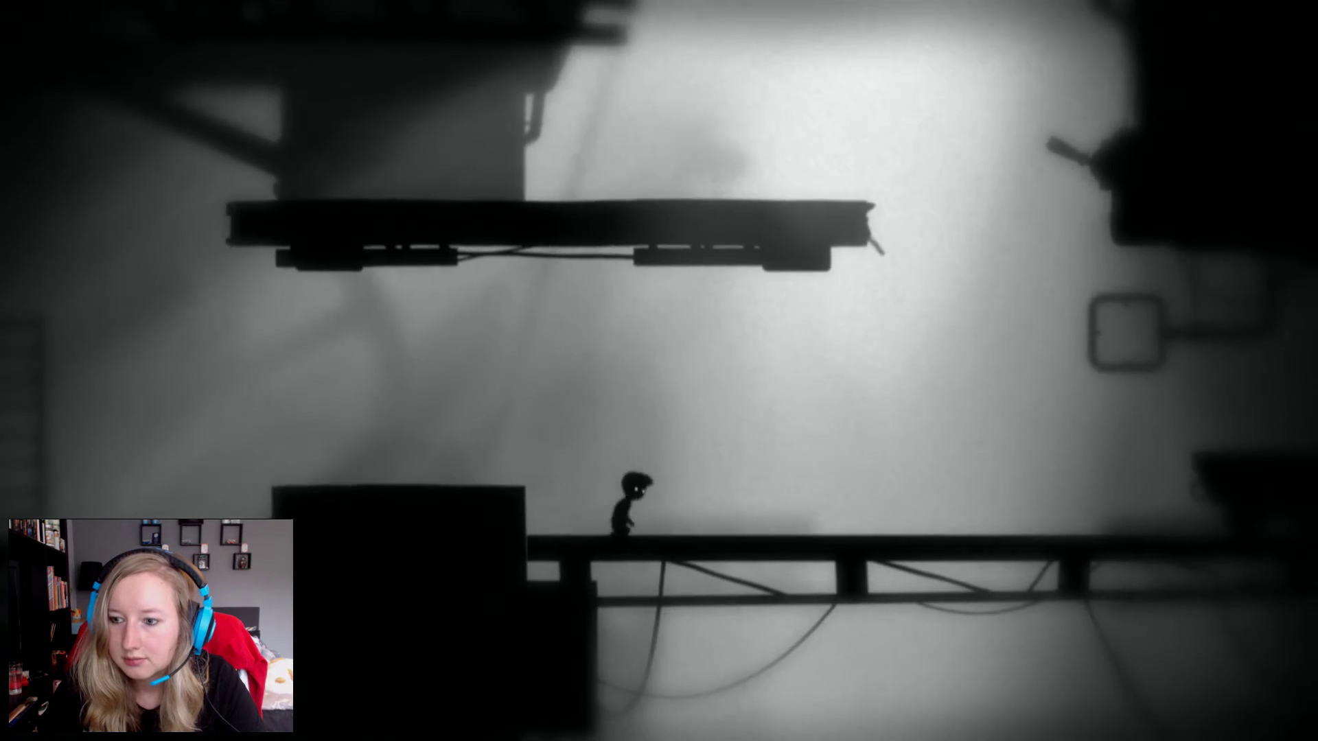
{"action": "key", "text": "Right"}
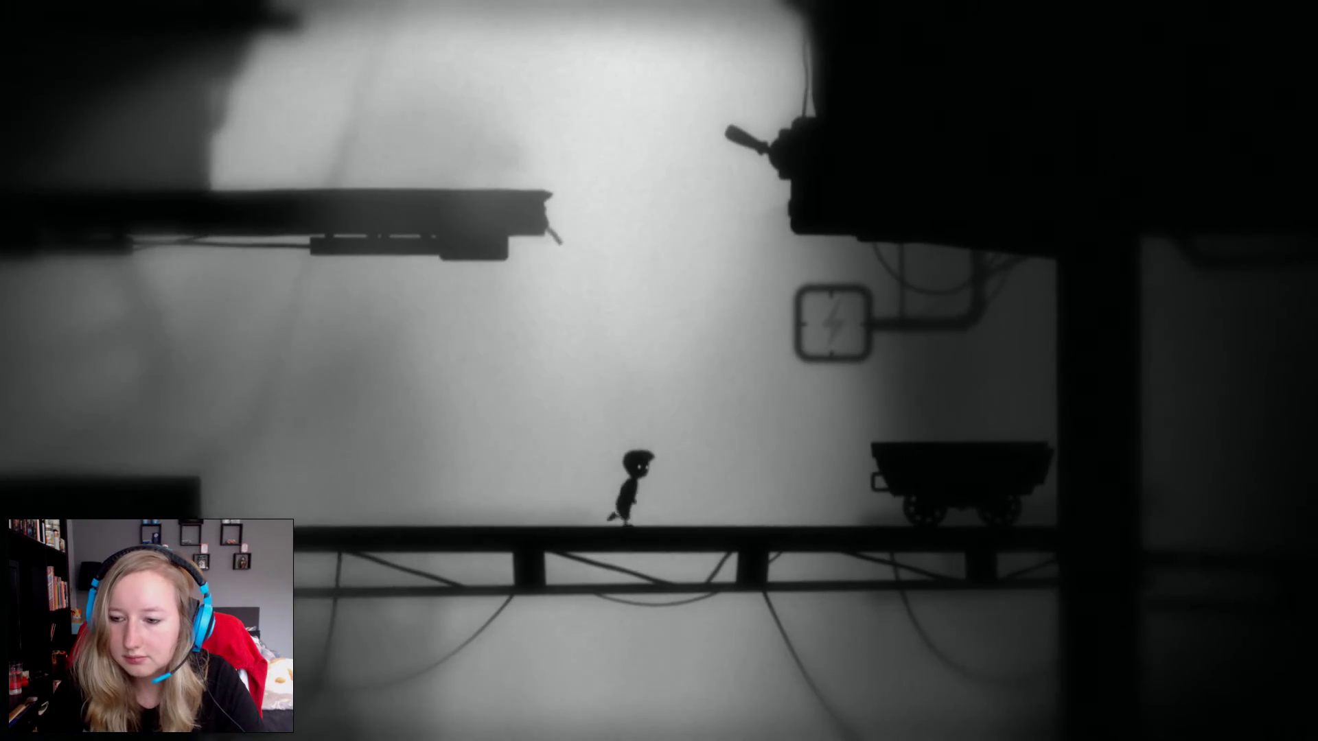
{"action": "key", "text": "Right"}
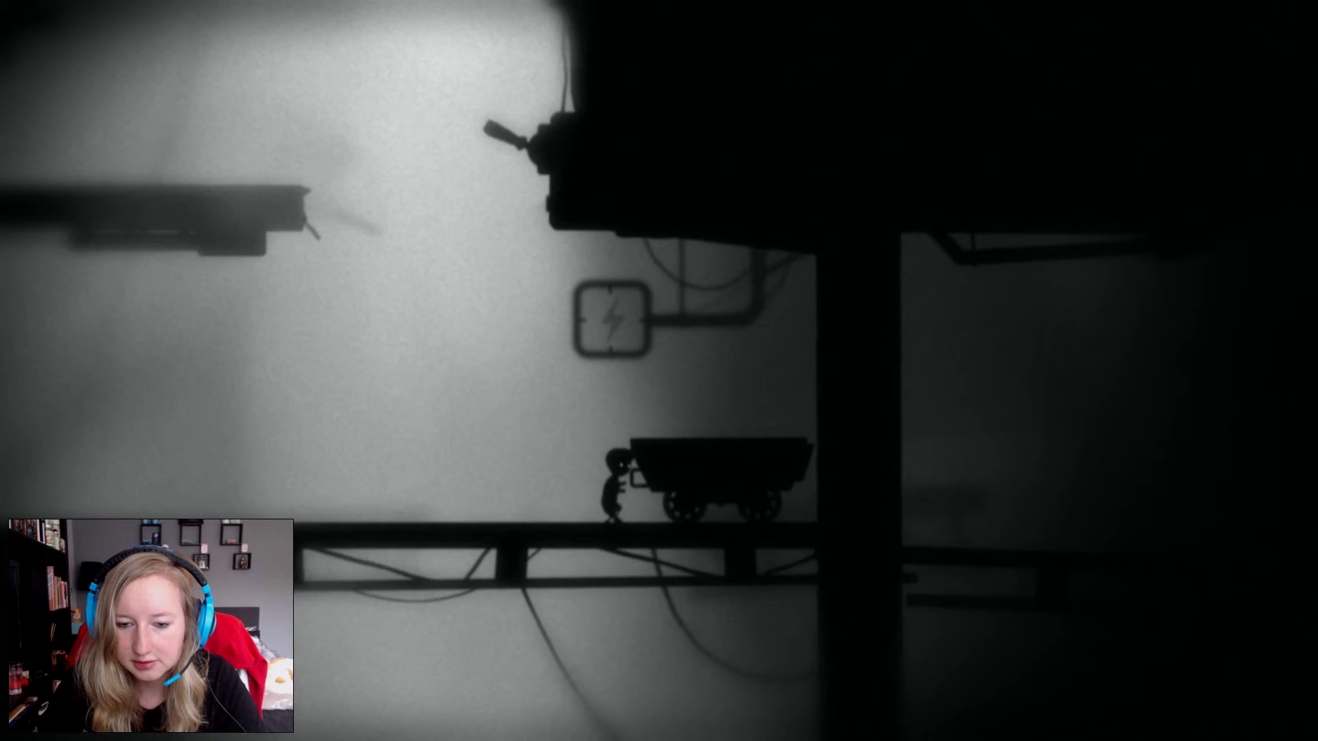
Haul the mine cart left along the girder, grip its left end, then walk away left.
{"action": "key", "text": "Left"}
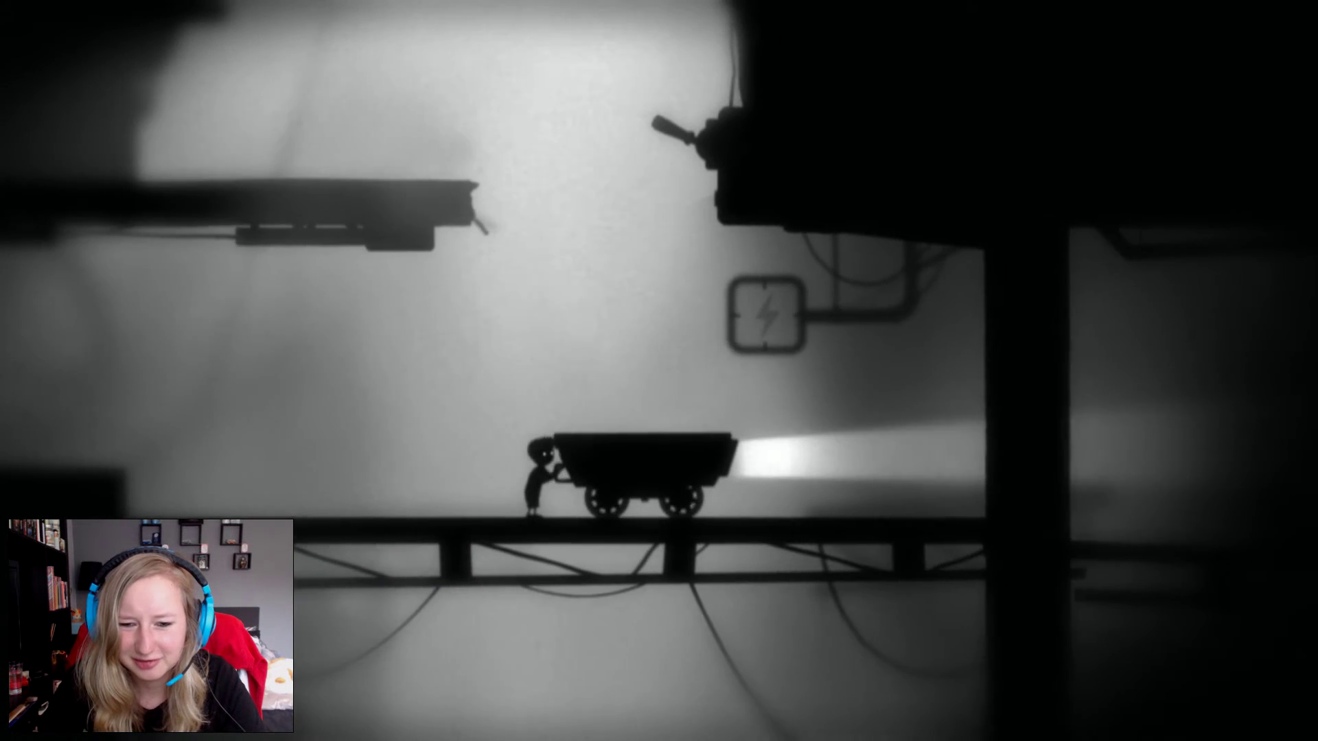
{"action": "key", "text": "Left"}
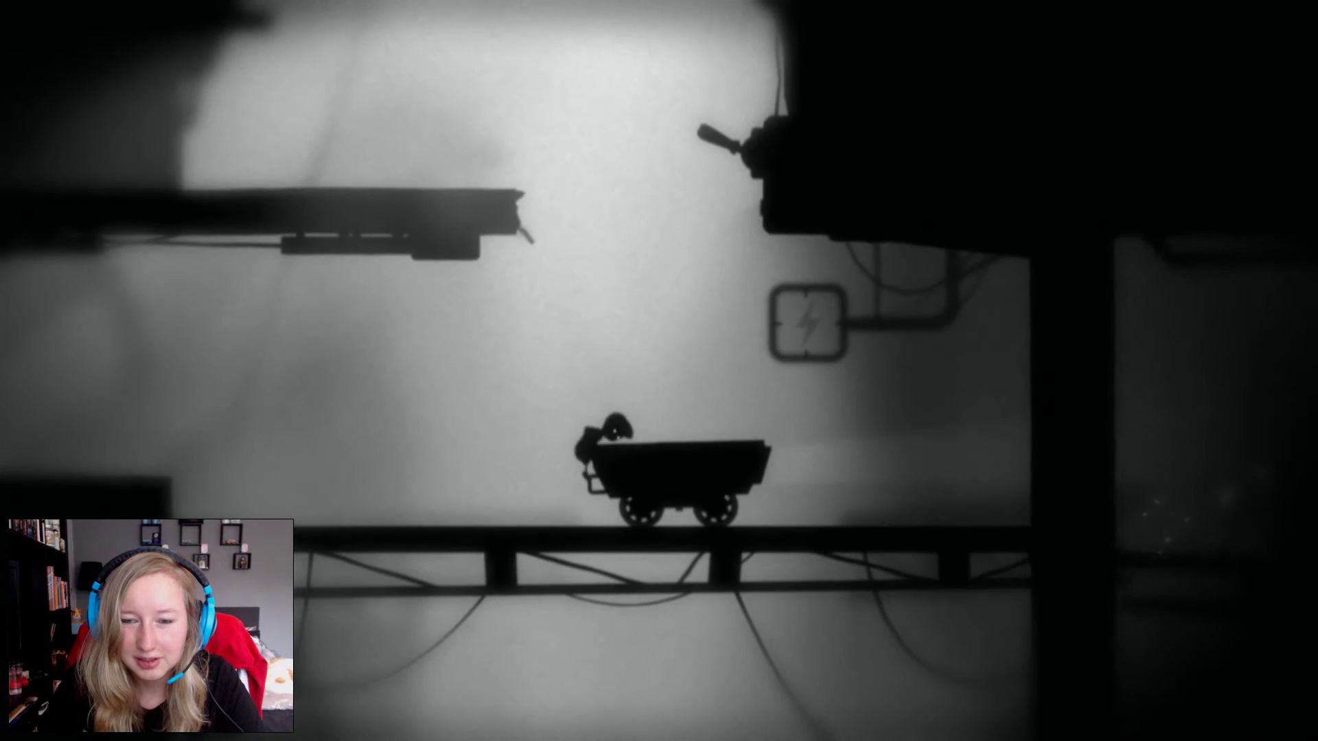
{"action": "key", "text": "Up"}
{"action": "key", "text": "Up"}
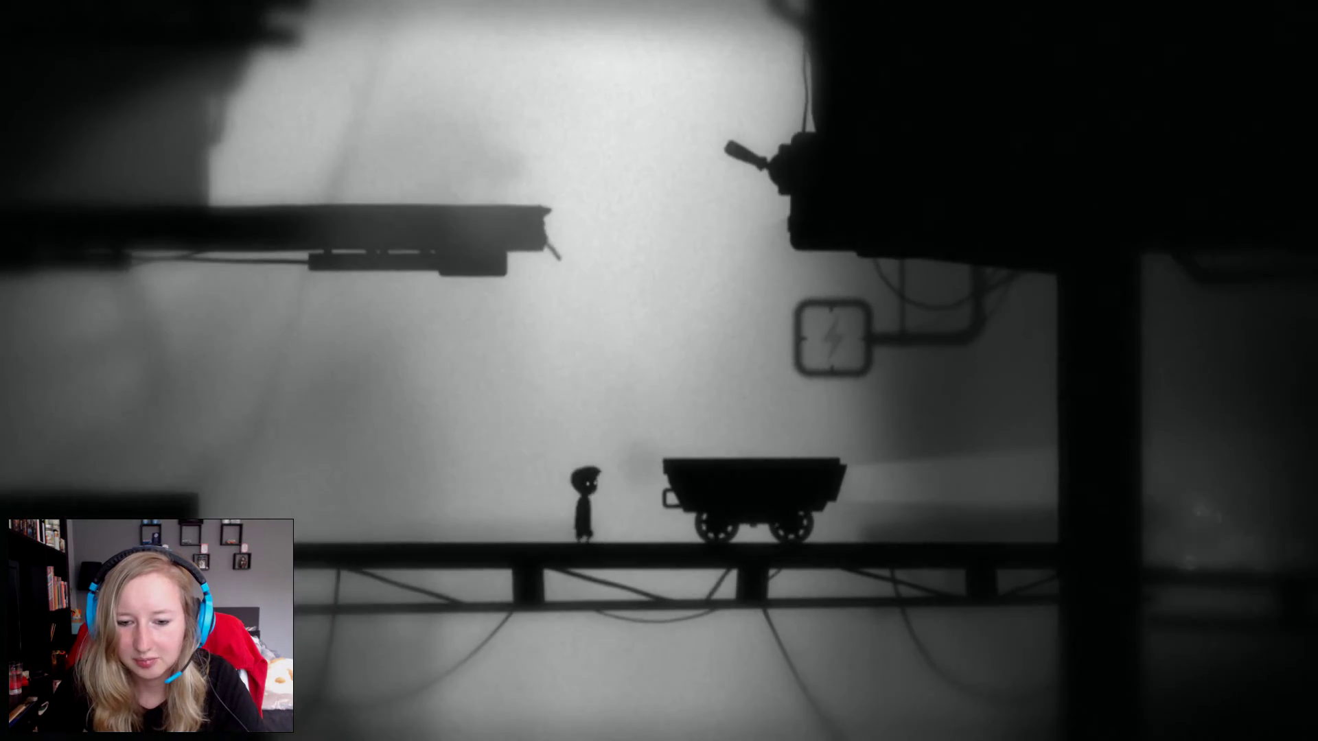
{"action": "key", "text": "Right"}
{"action": "key", "text": "ctrl"}
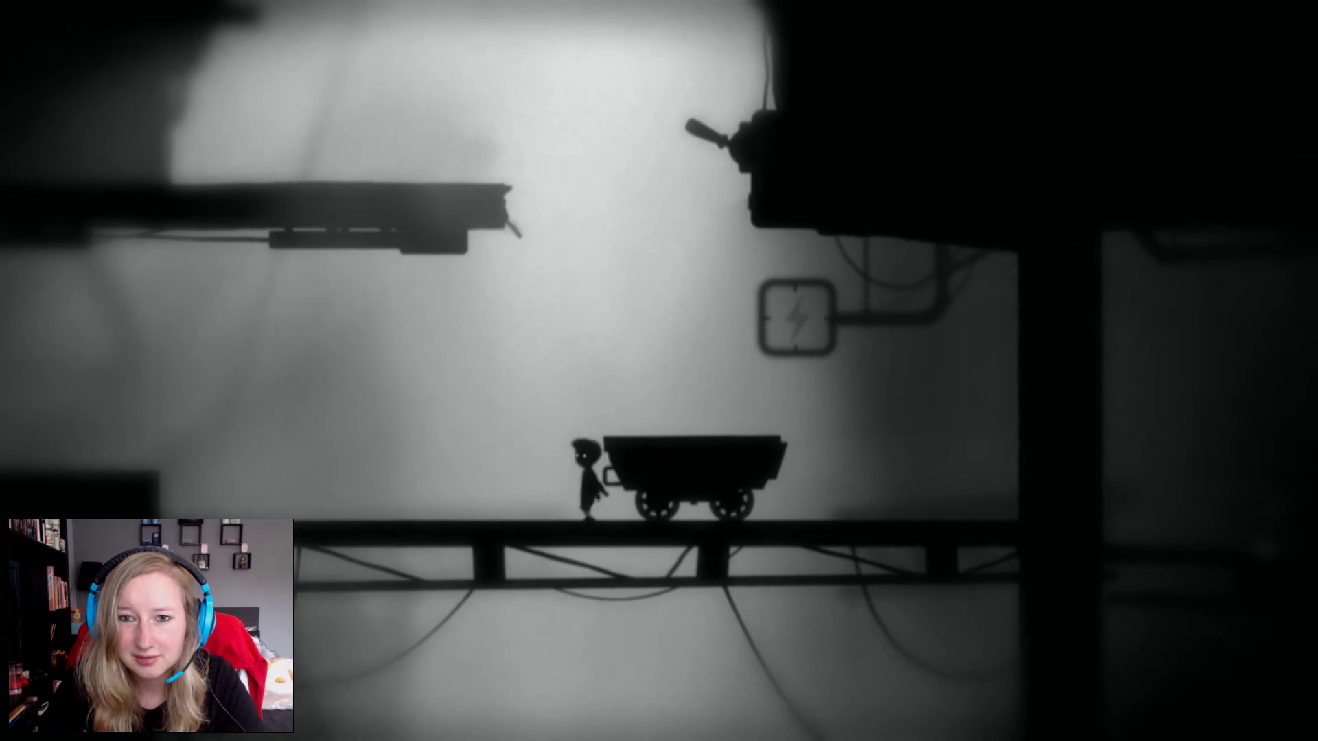
{"action": "key", "text": "Left"}
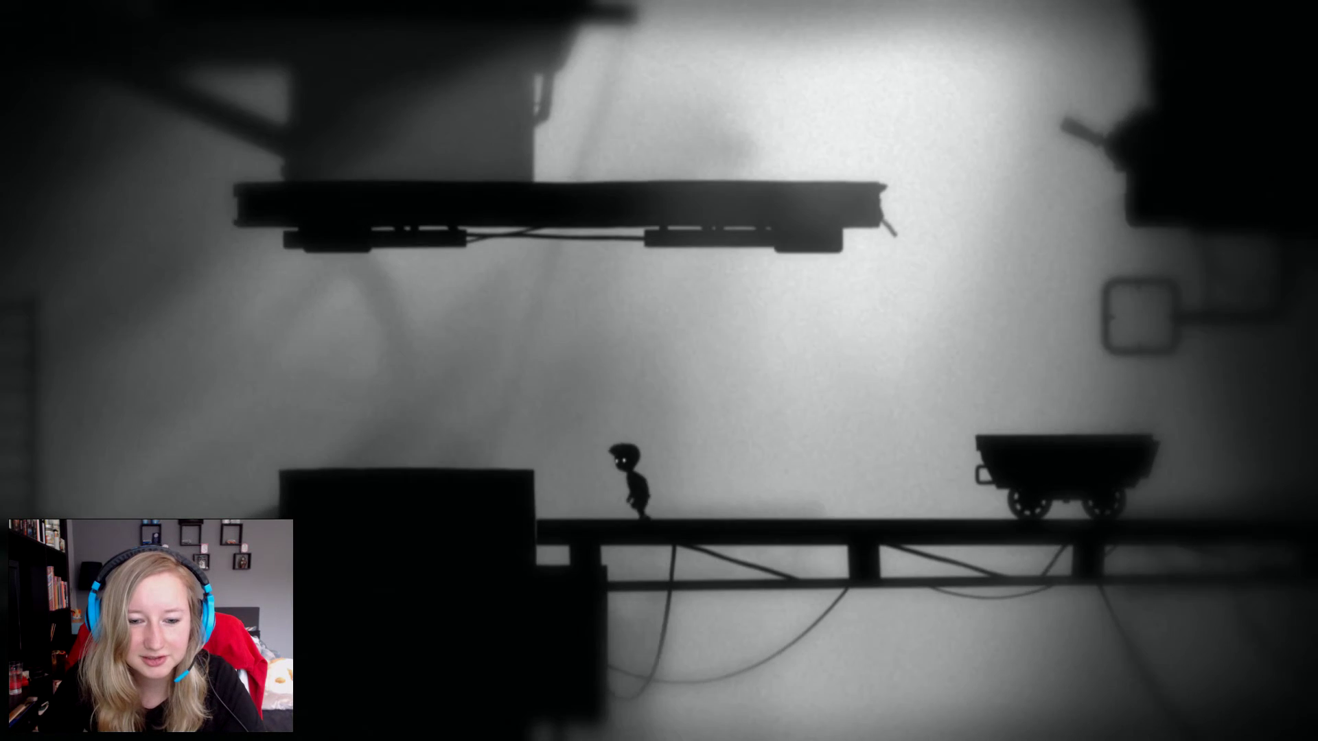
Grab the ladder cart, push it left, climb the tilting ladder and jump toward the lightning sign.
{"action": "key", "text": "Up"}
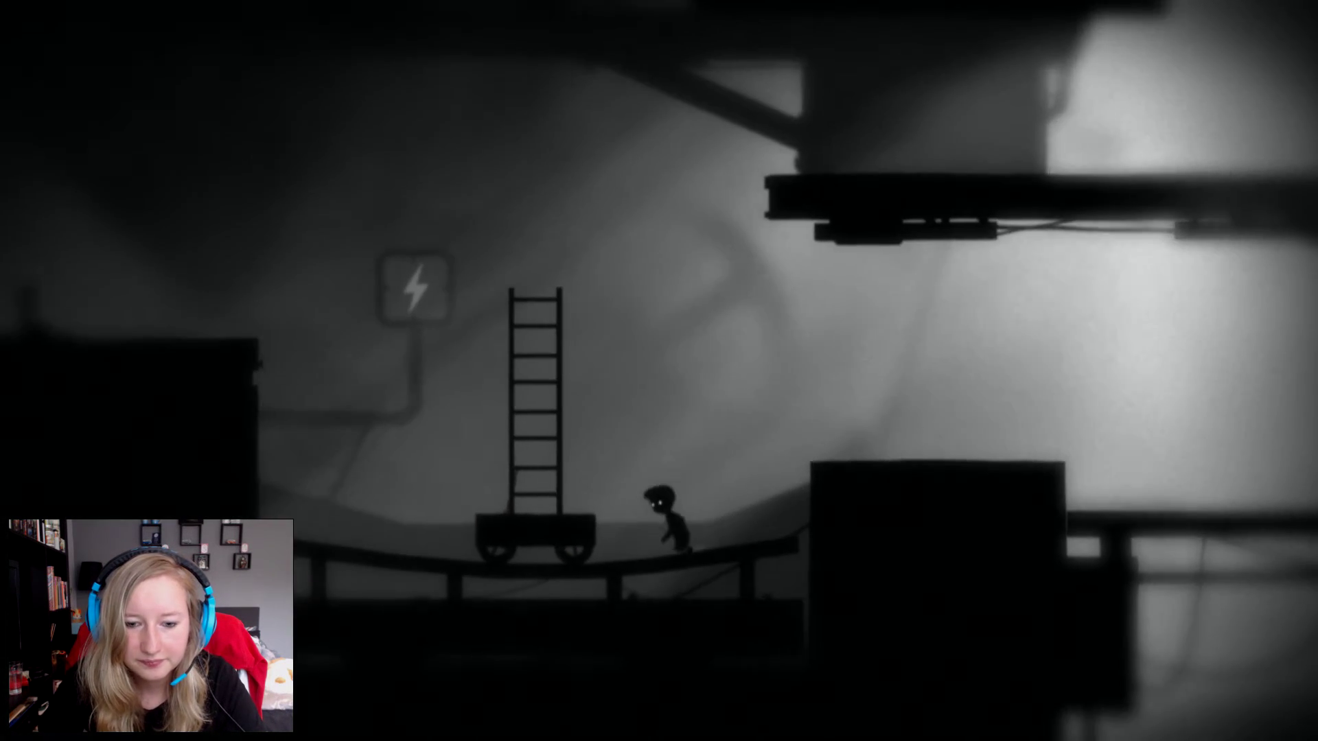
{"action": "key", "text": "ctrl"}
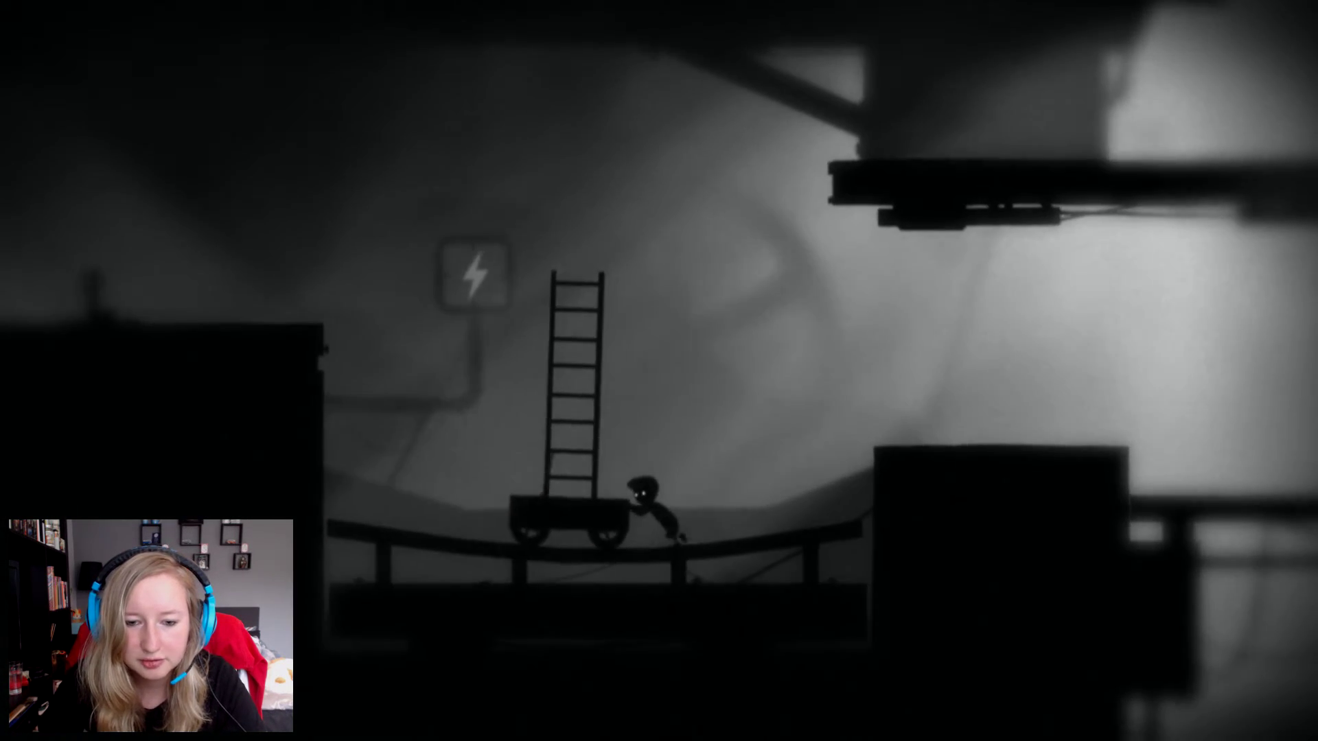
{"action": "key", "text": "Left"}
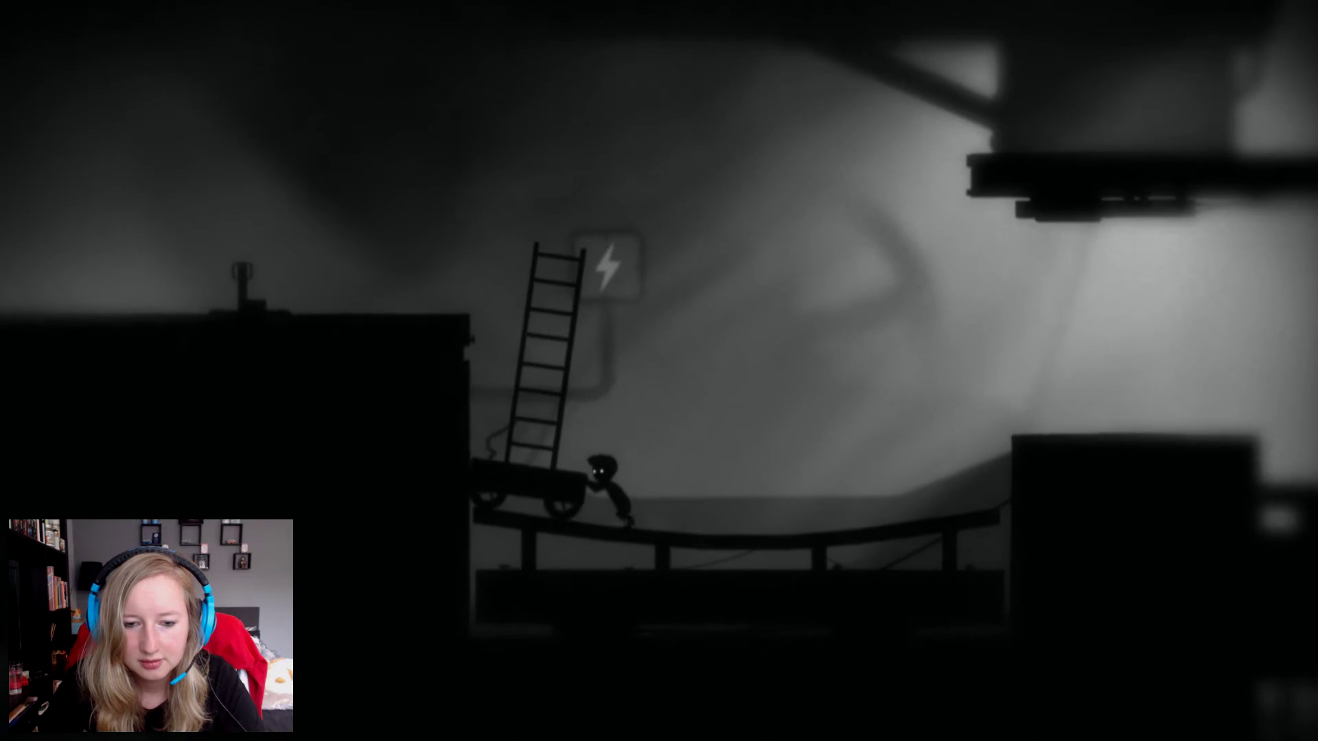
{"action": "key", "text": "Up"}
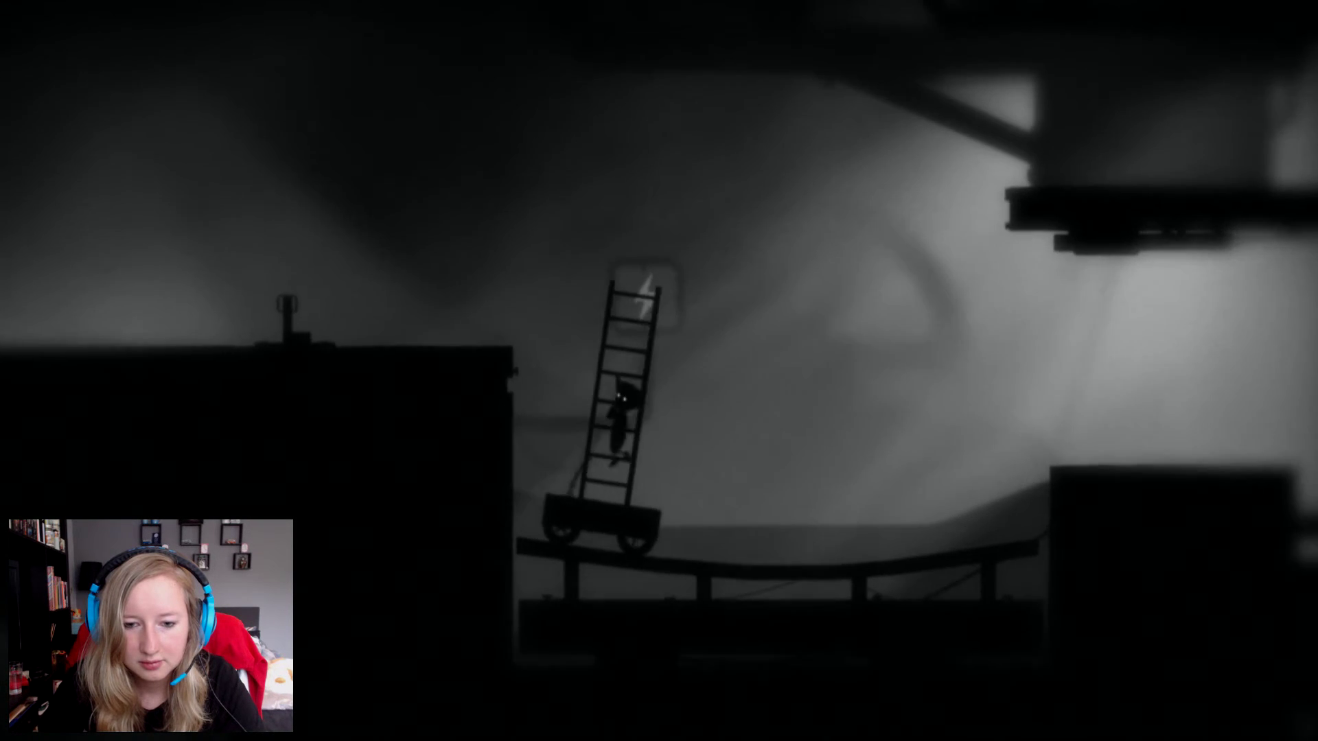
{"action": "key", "text": "Left"}
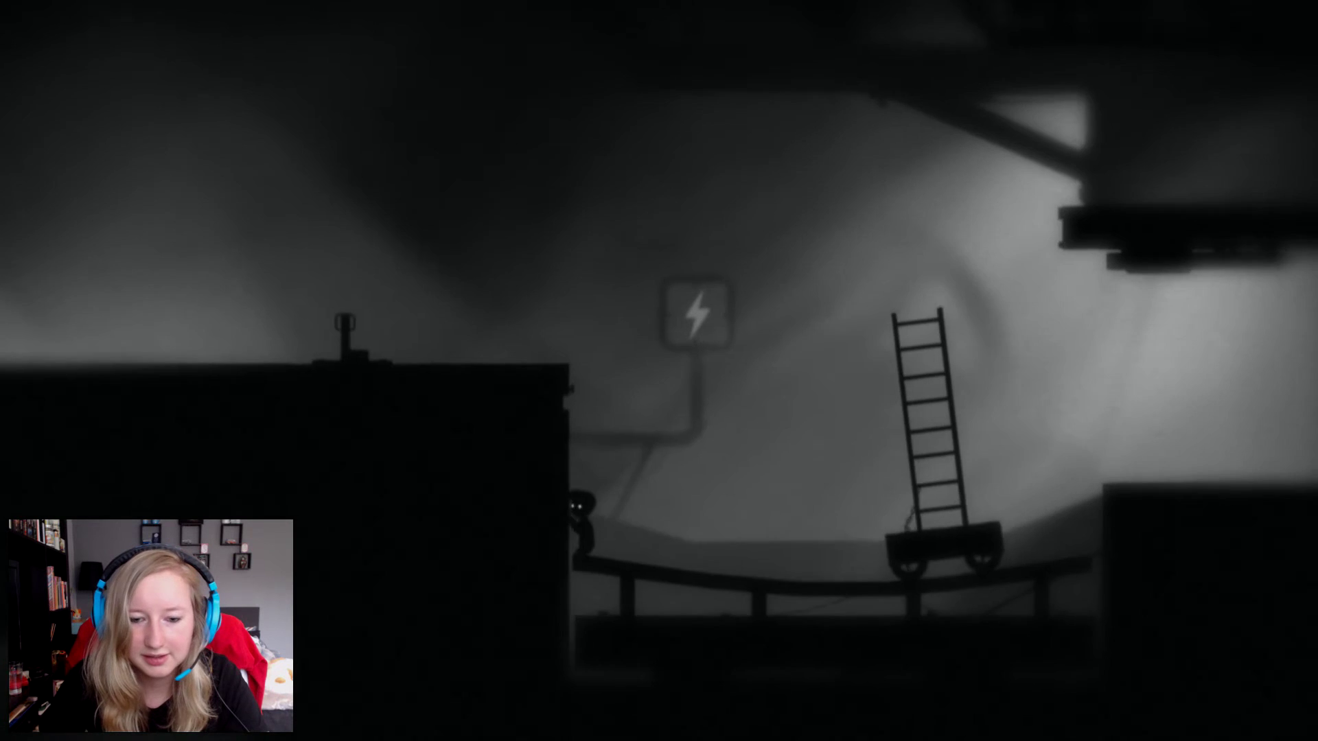
{"action": "key", "text": "Right"}
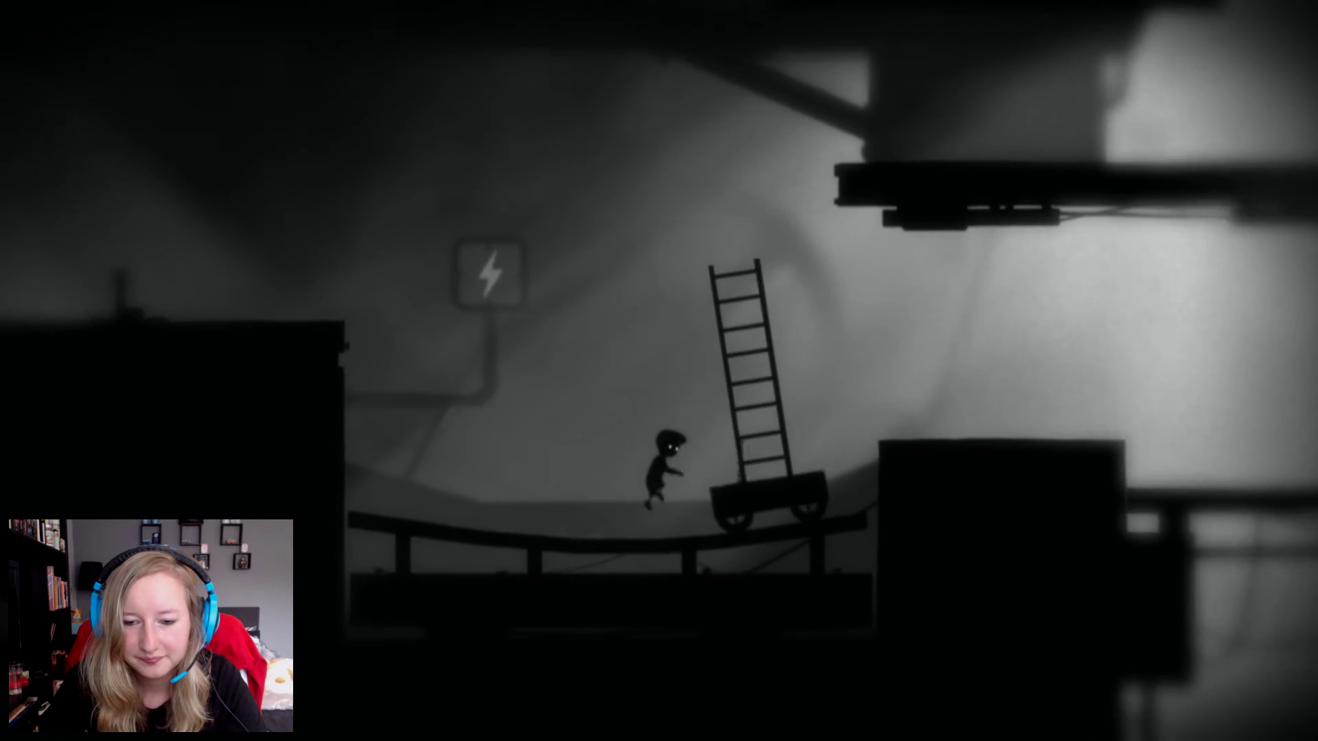
Pull and push the ladder cart further left, climb its ladder and jump for the left ledge.
{"action": "key", "text": "Up"}
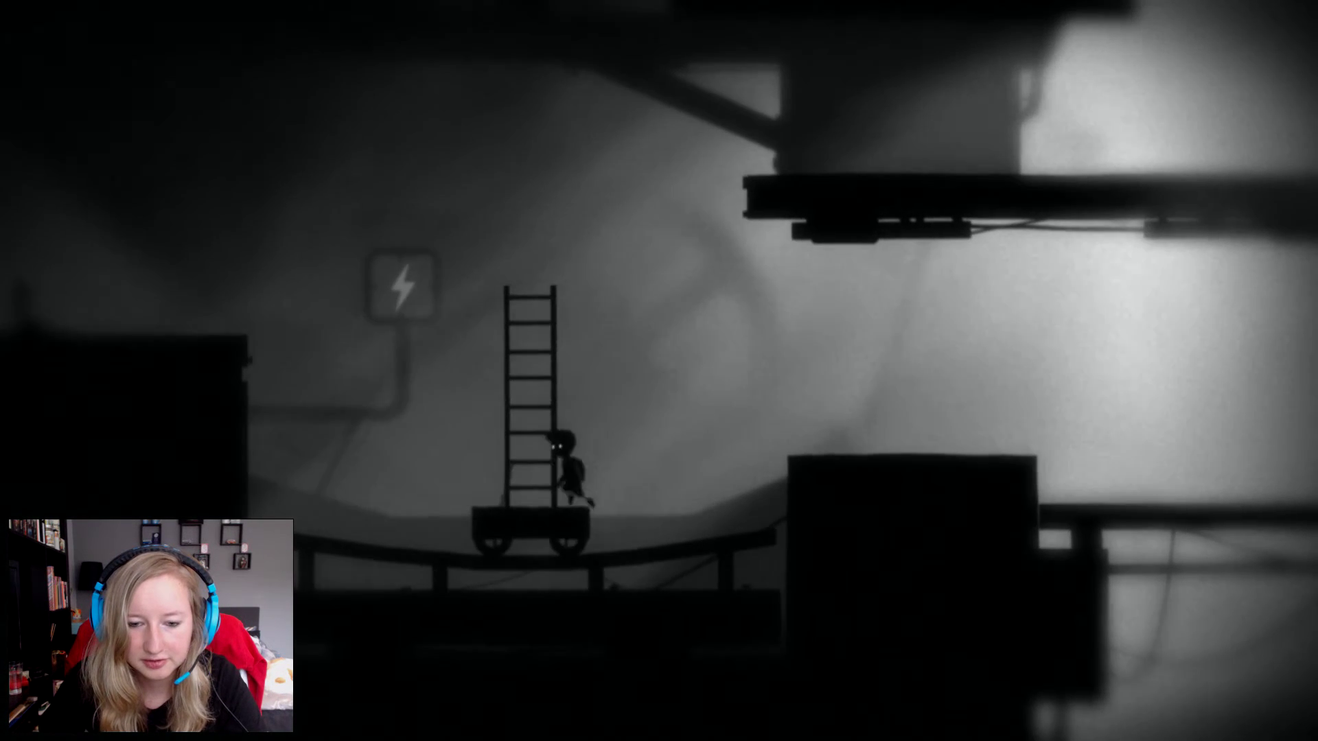
{"action": "key", "text": "ctrl+Left"}
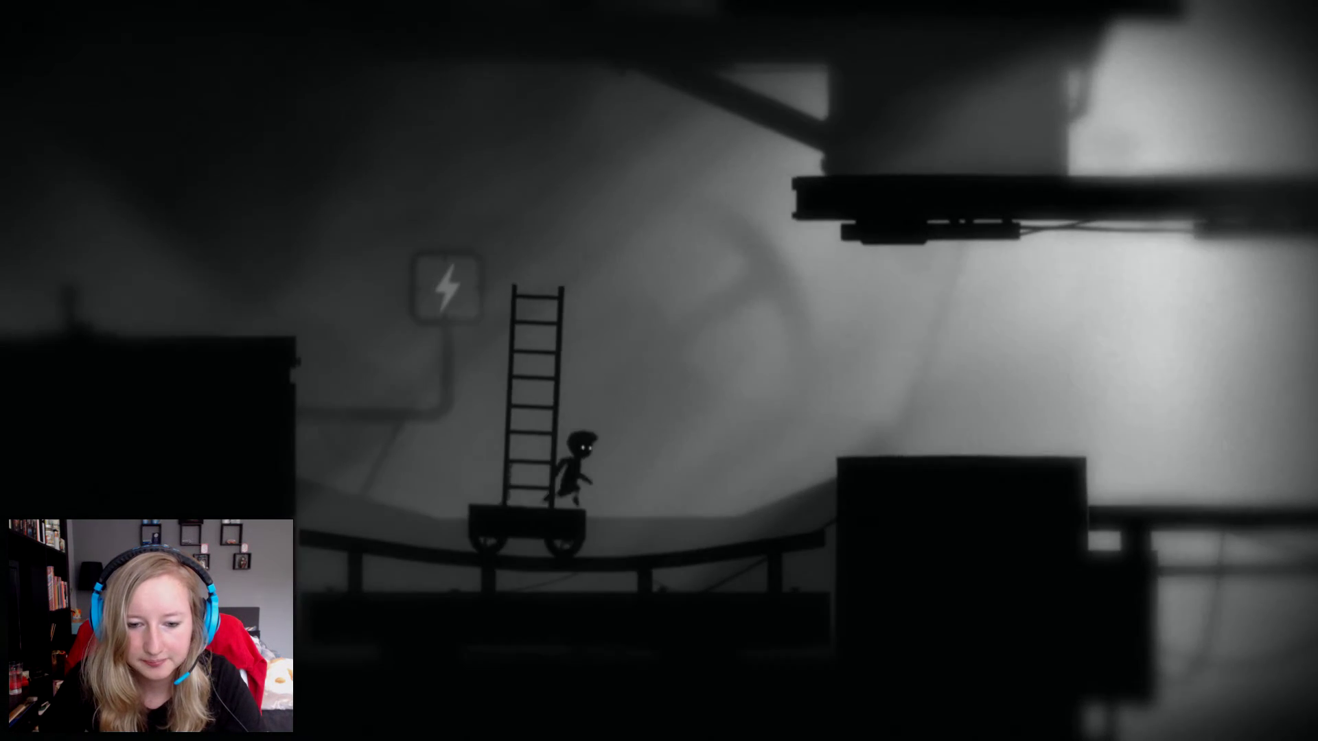
{"action": "key", "text": "ctrl+Left"}
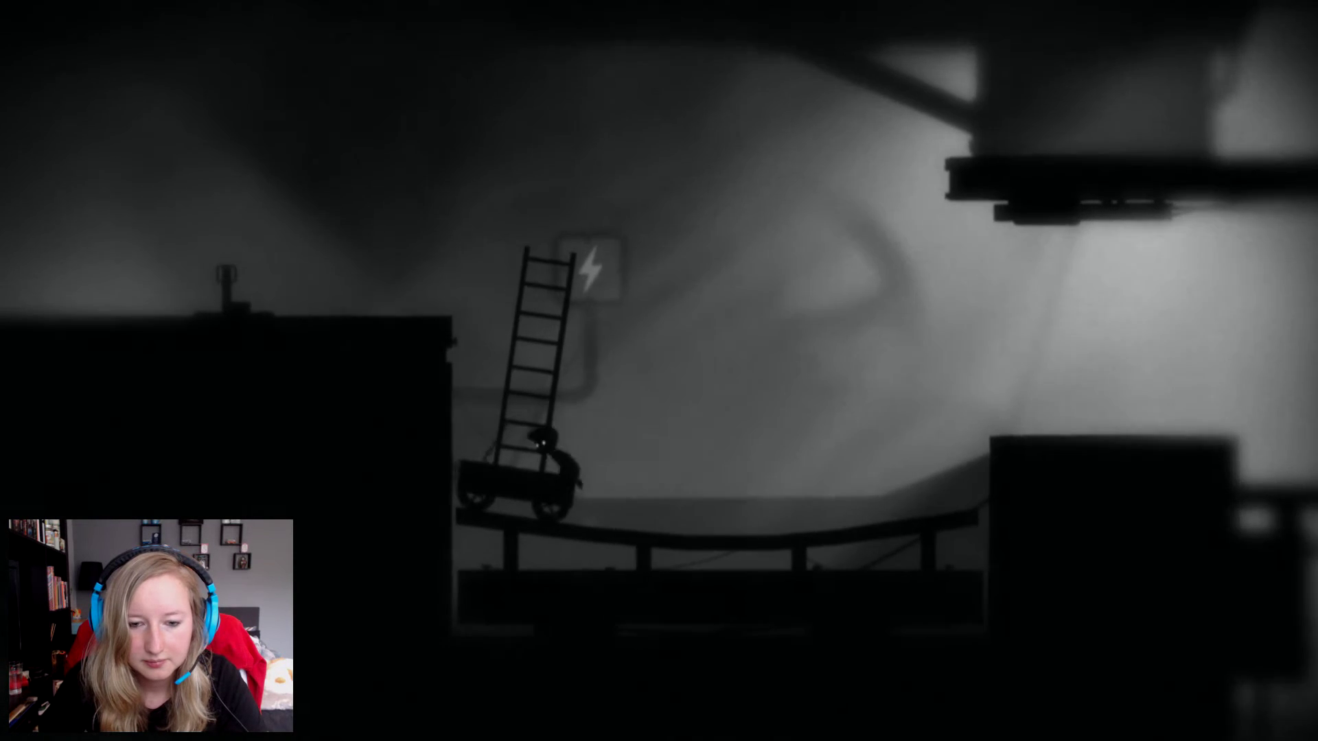
{"action": "key", "text": "Up"}
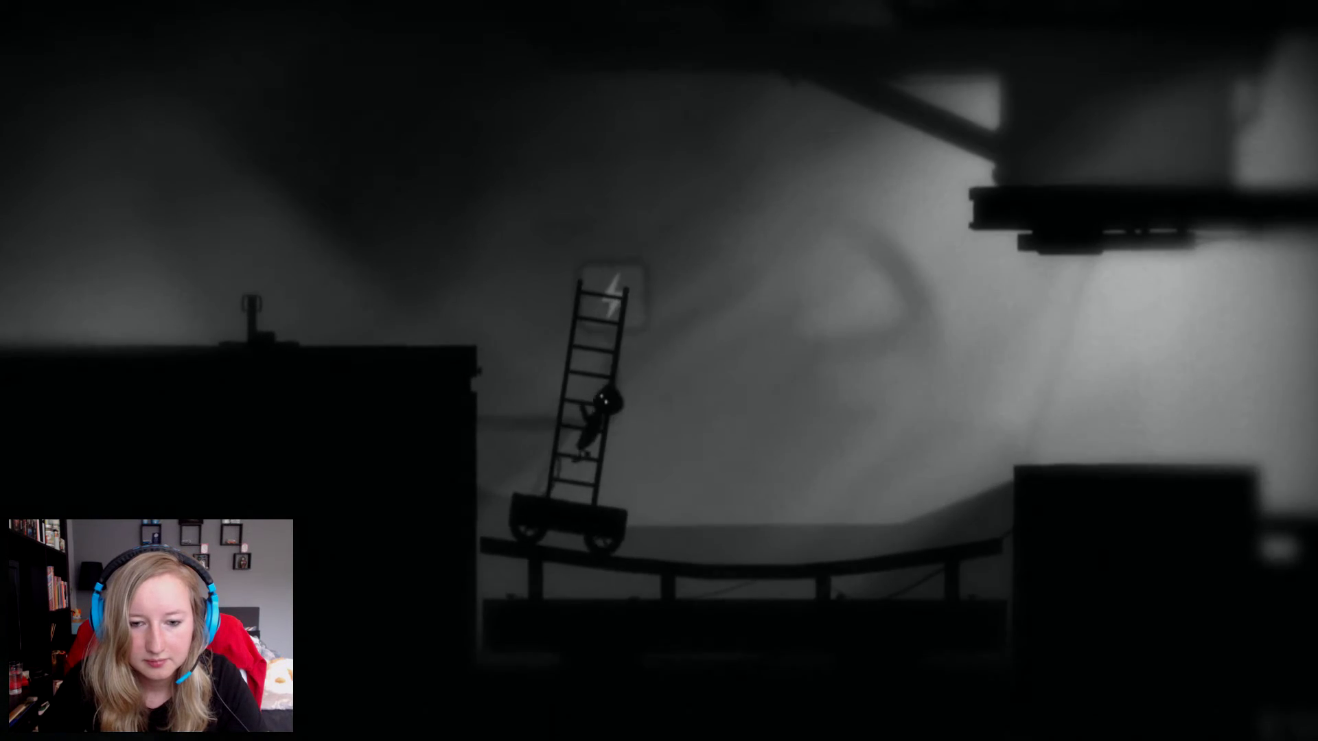
{"action": "key", "text": "Left"}
{"action": "key", "text": "Right"}
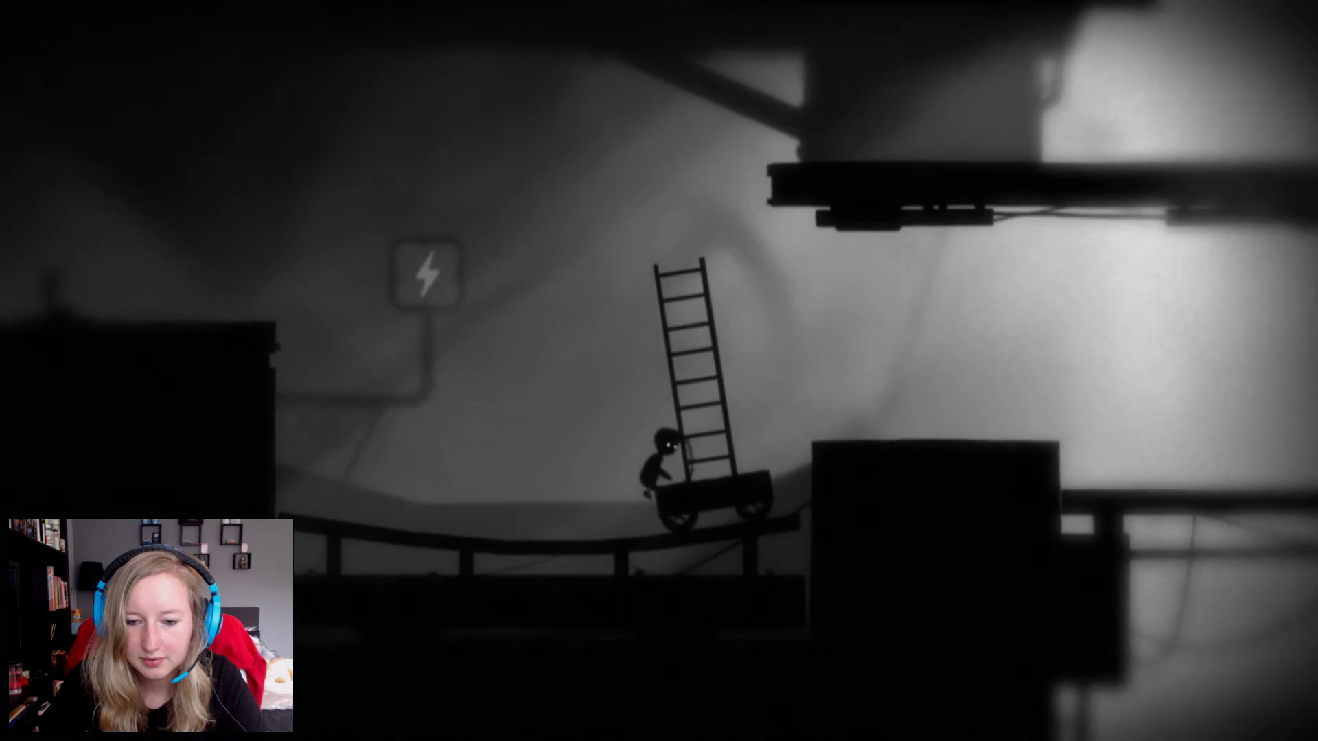
Push the cart left again, climb the ladder to grab the left ledge, then return to the cart.
{"action": "key", "text": "Up"}
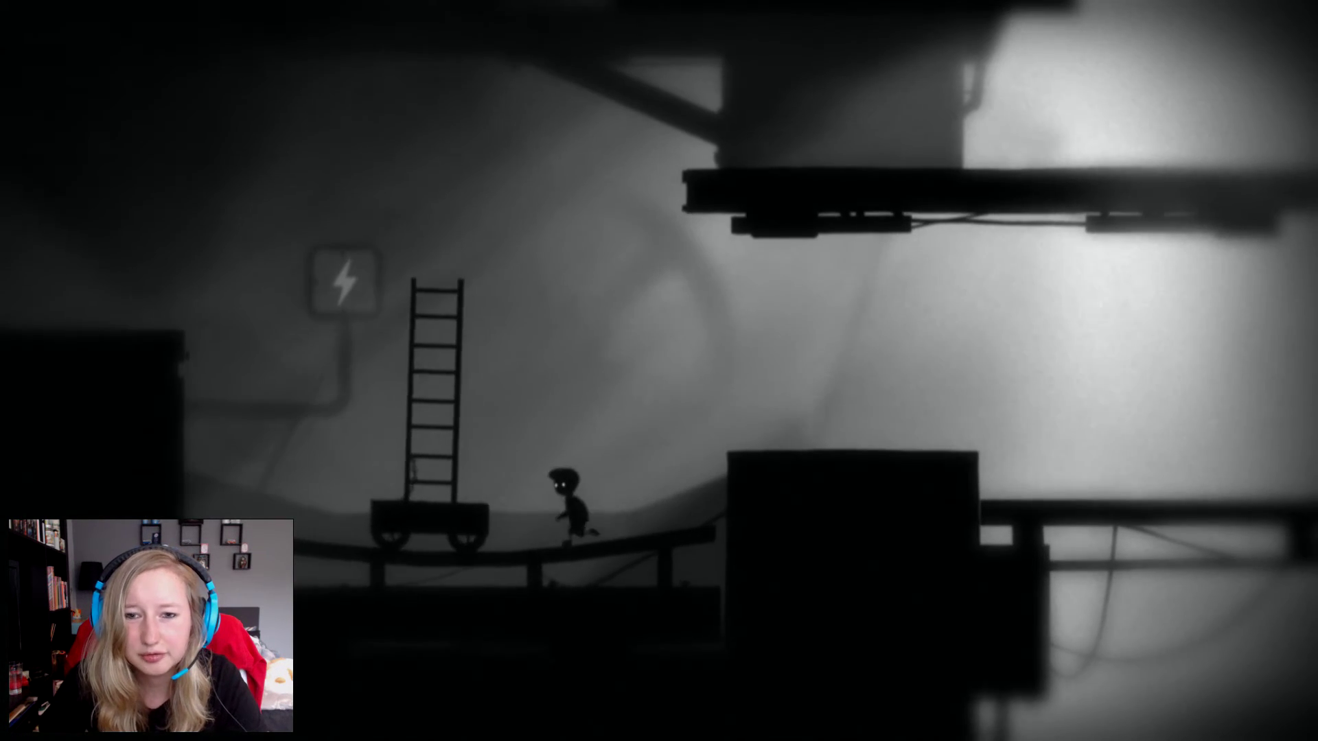
{"action": "key", "text": "Left"}
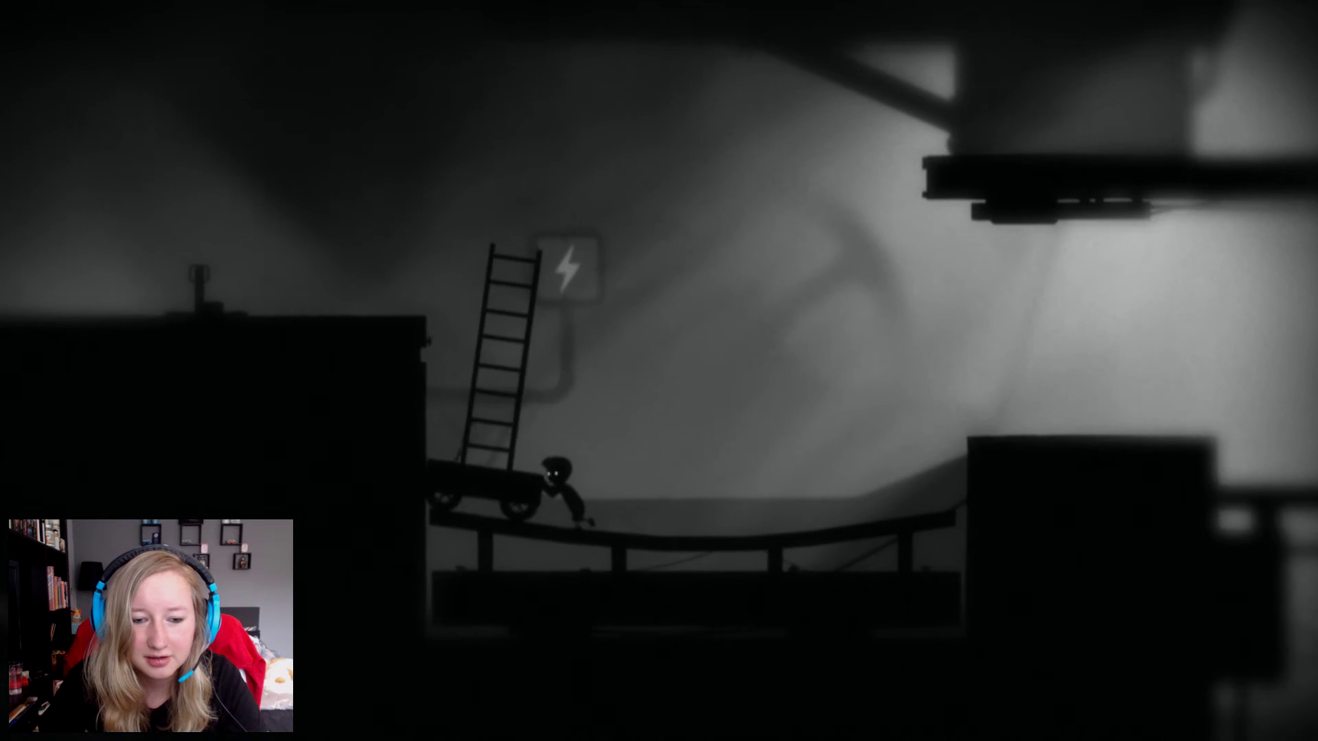
{"action": "key", "text": "Left"}
{"action": "key", "text": "Up"}
{"action": "key", "text": "Left"}
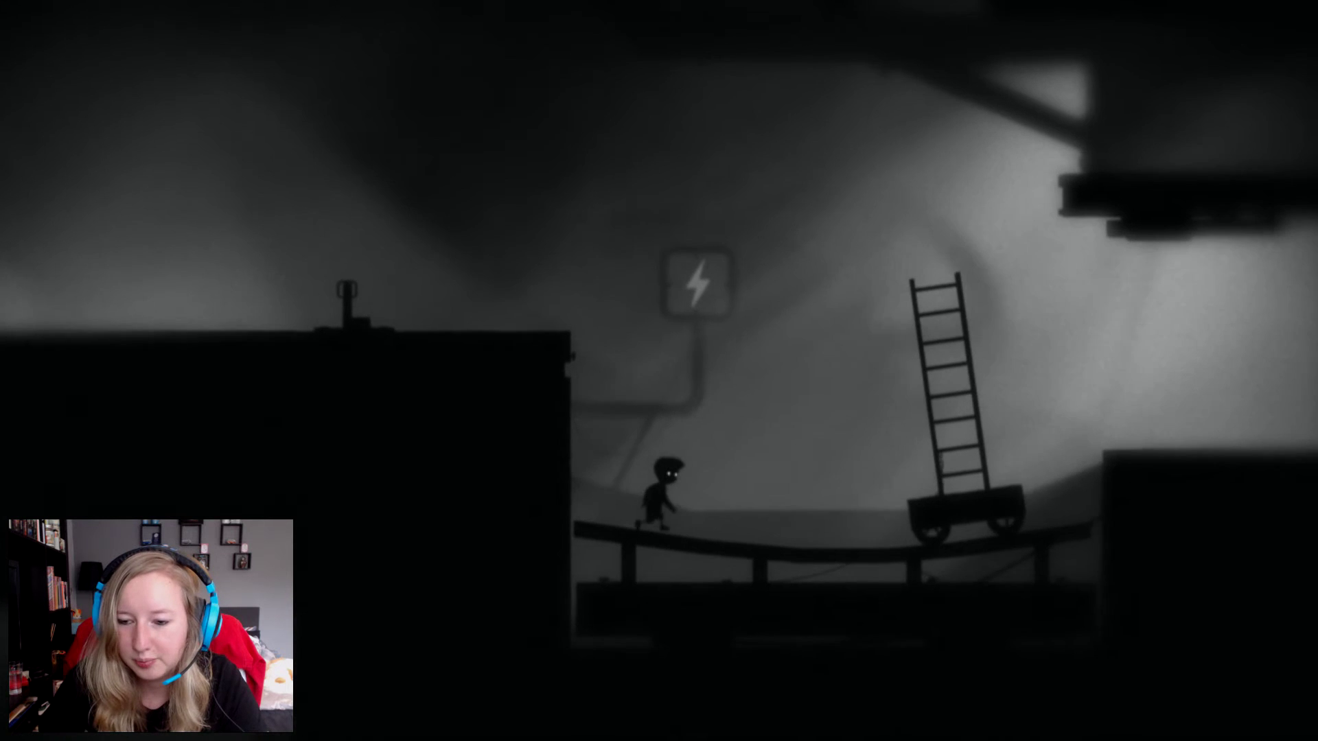
{"action": "key", "text": "Right"}
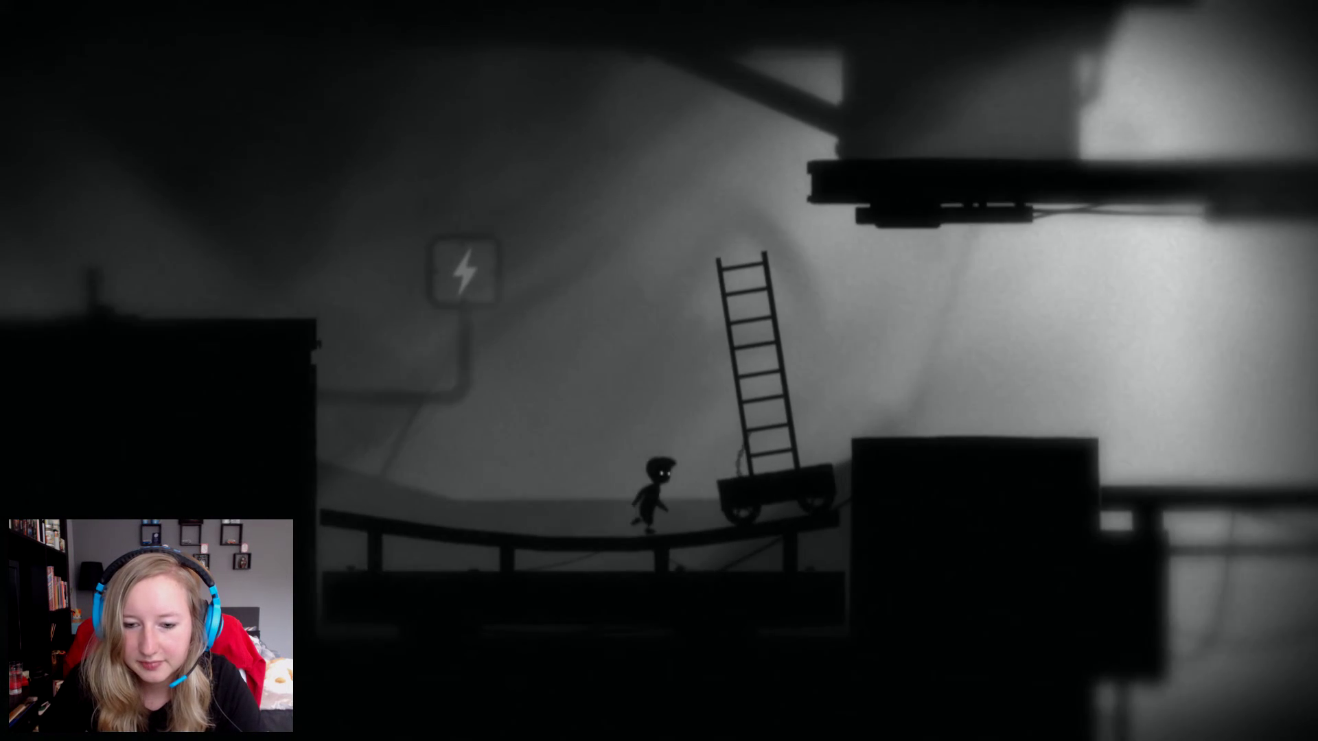
{"action": "key", "text": "Up"}
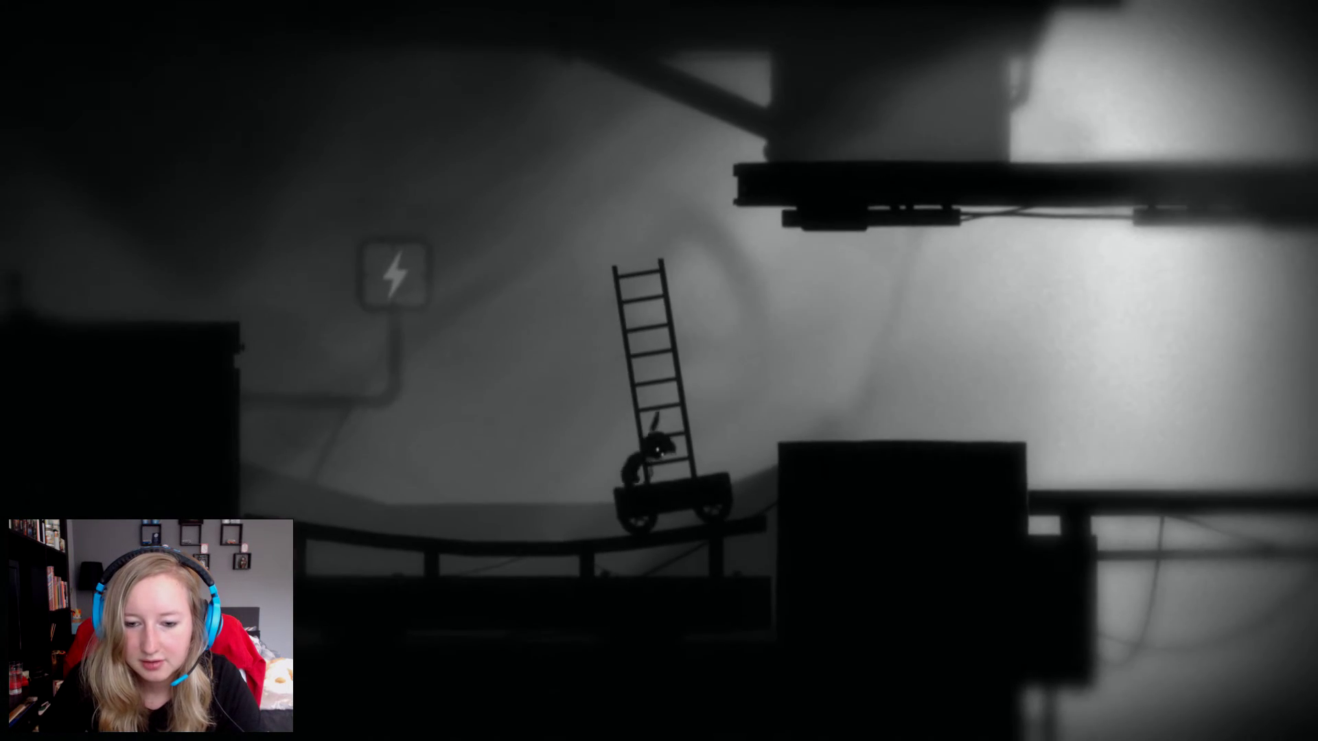
{"action": "key", "text": "Right"}
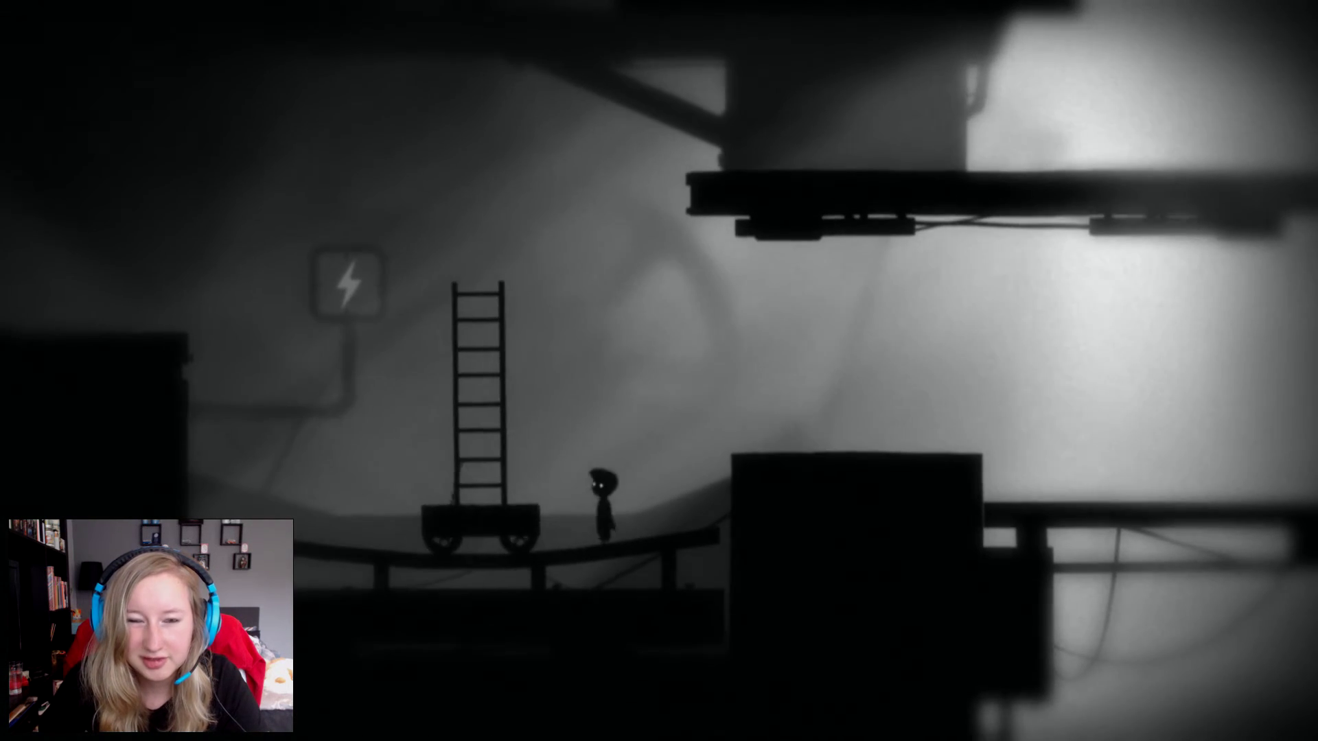
Push the cart left once more, climb the ladder, jump onto the ledge and walk the rooftop left.
{"action": "key", "text": "Left"}
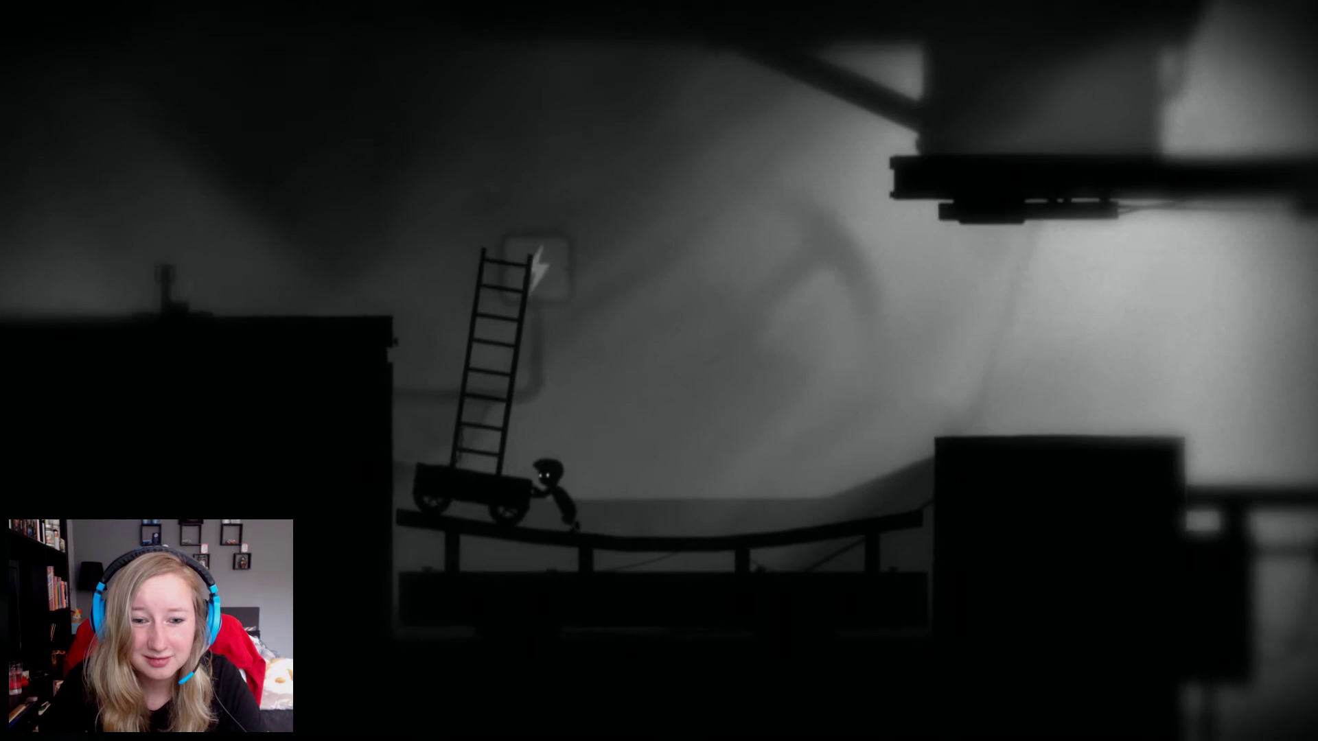
{"action": "key", "text": "Left"}
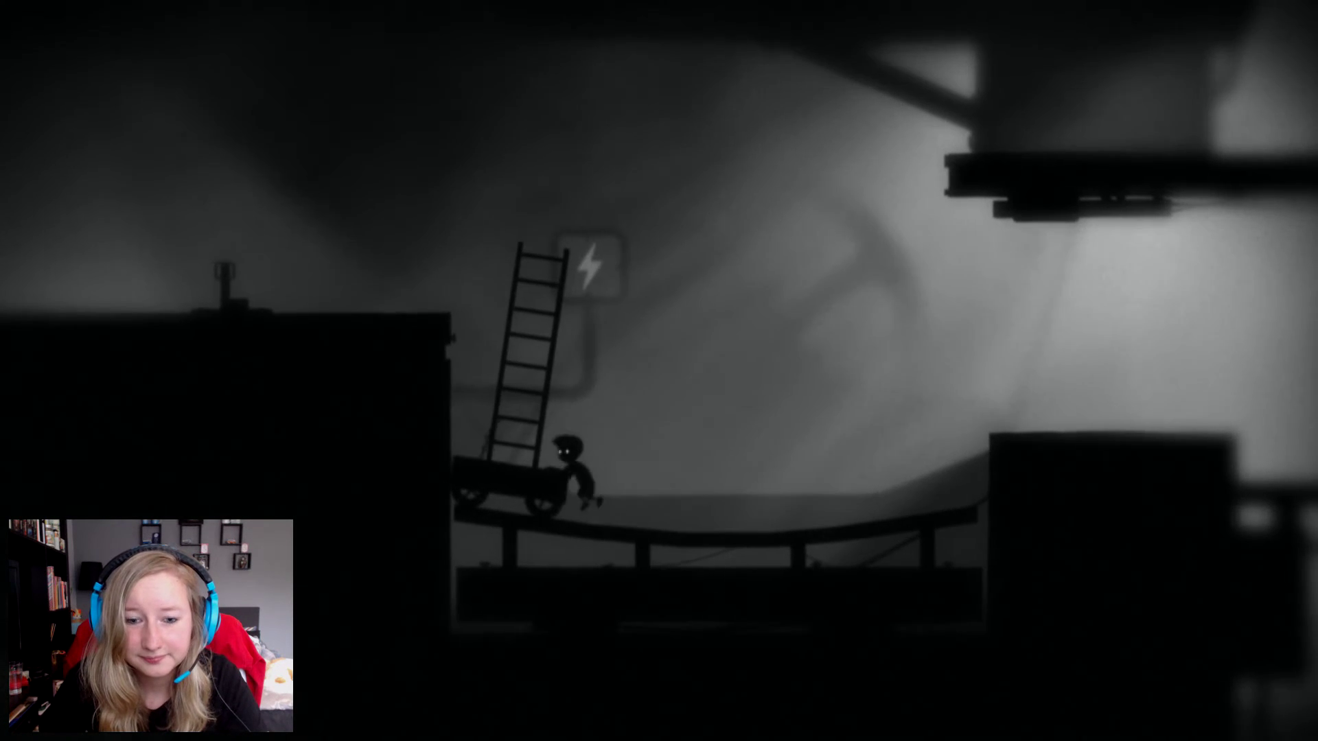
{"action": "key", "text": "Up"}
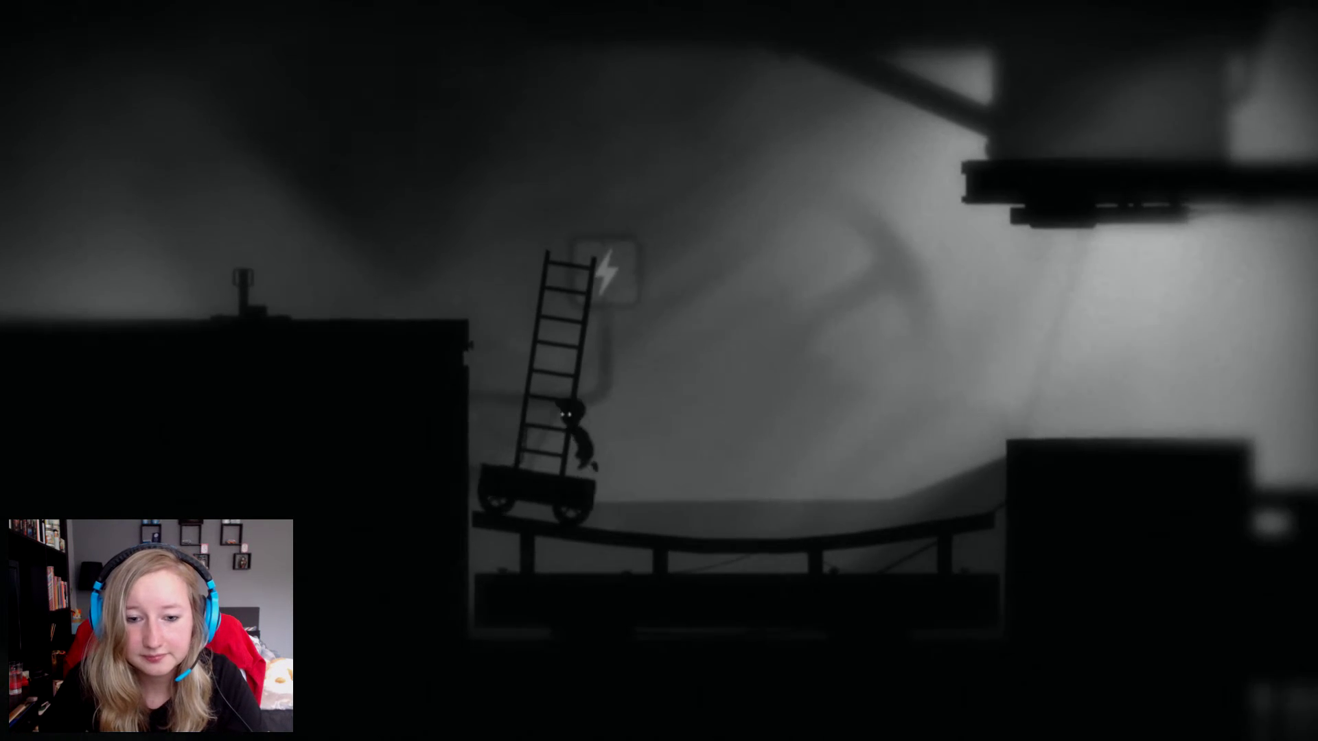
{"action": "key", "text": "Left"}
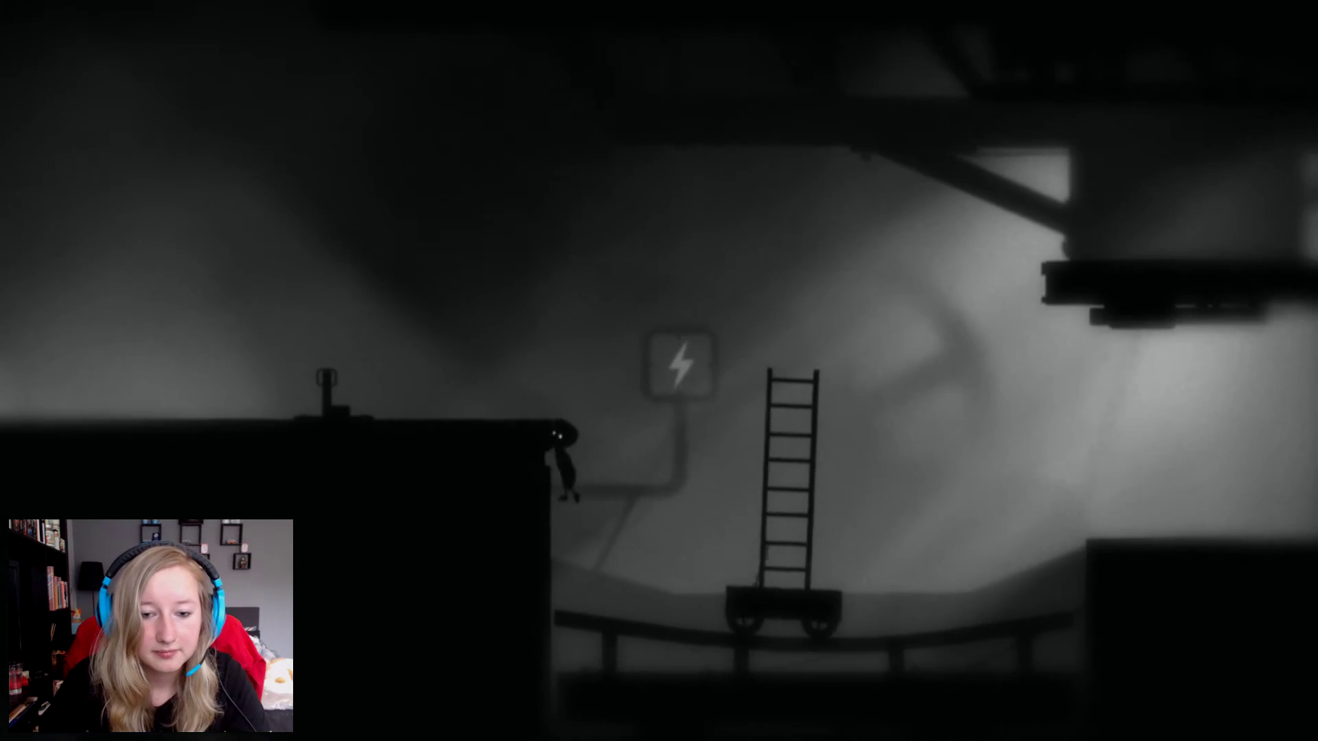
{"action": "key", "text": "Left"}
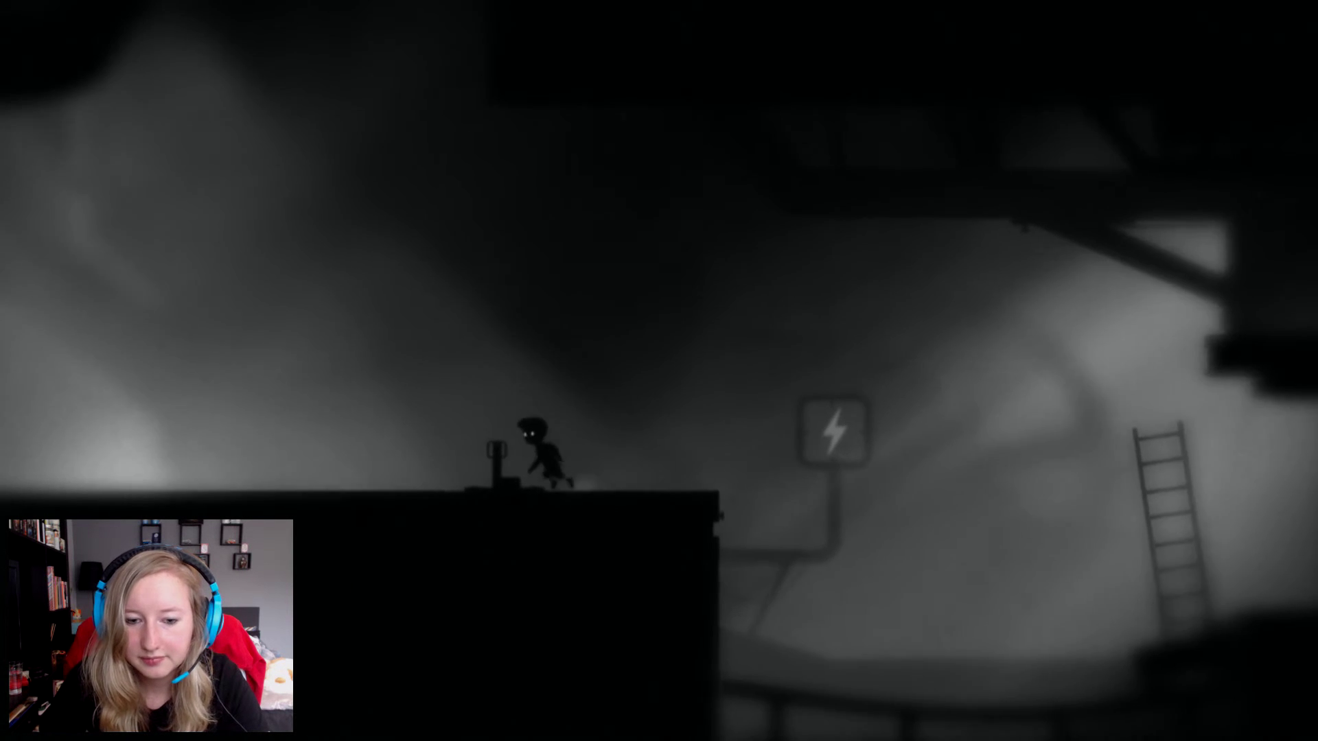
{"action": "key", "text": "Left"}
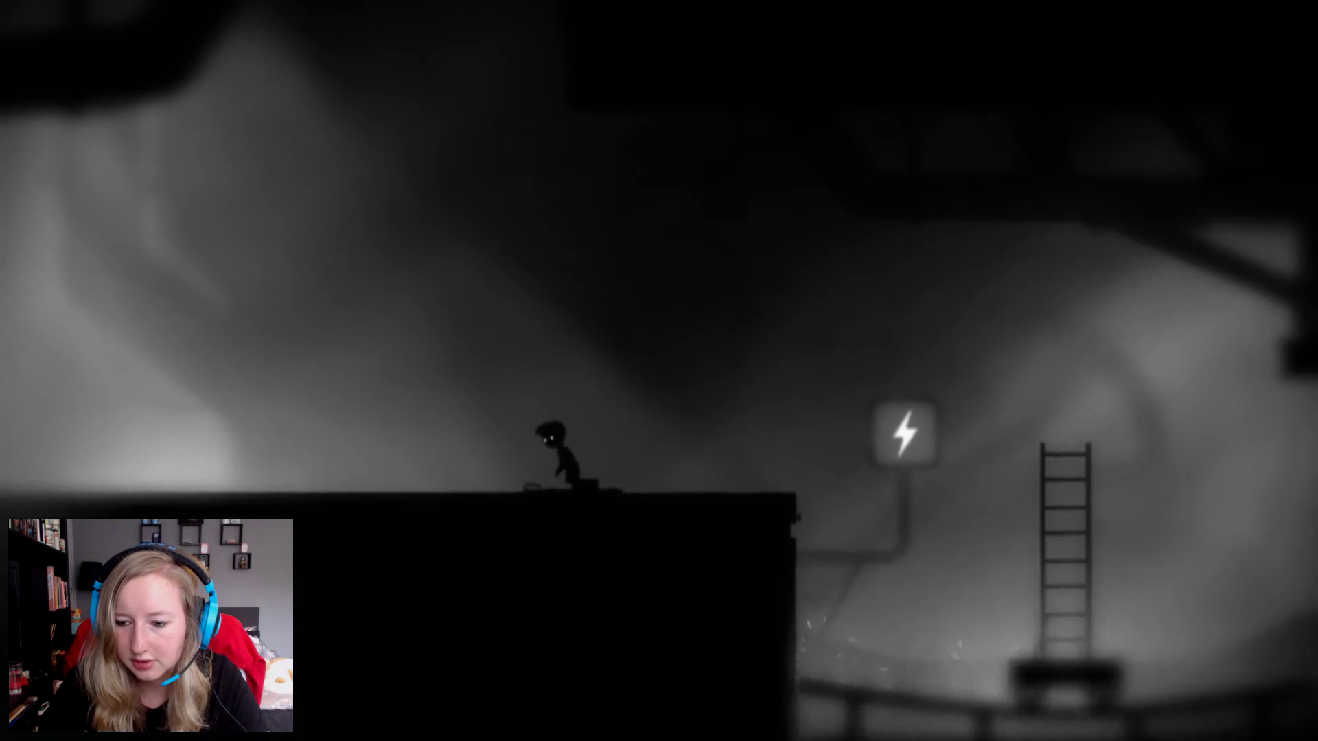
Run right onto the cart's ladder and leap from its top to the high platform ledge.
{"action": "key", "text": "Right"}
{"action": "key", "text": "Up"}
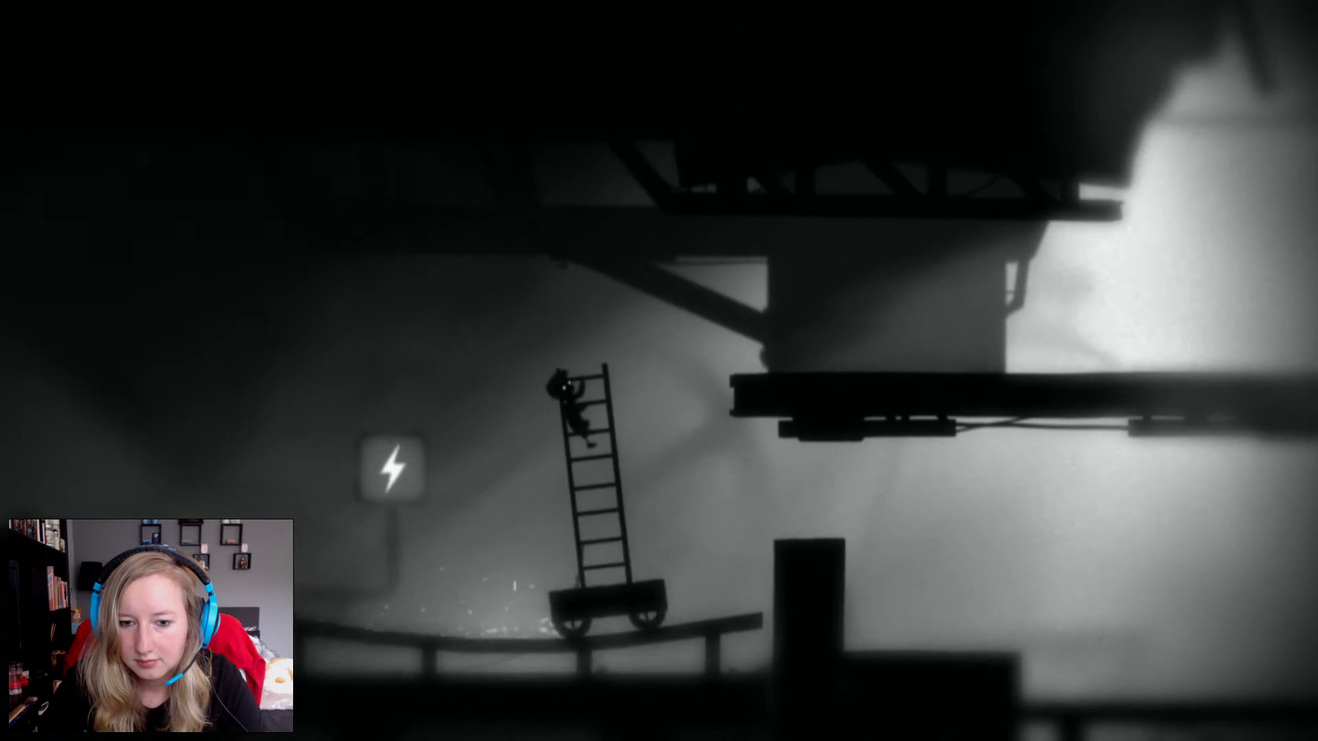
{"action": "key", "text": "Right"}
{"action": "key", "text": "Up"}
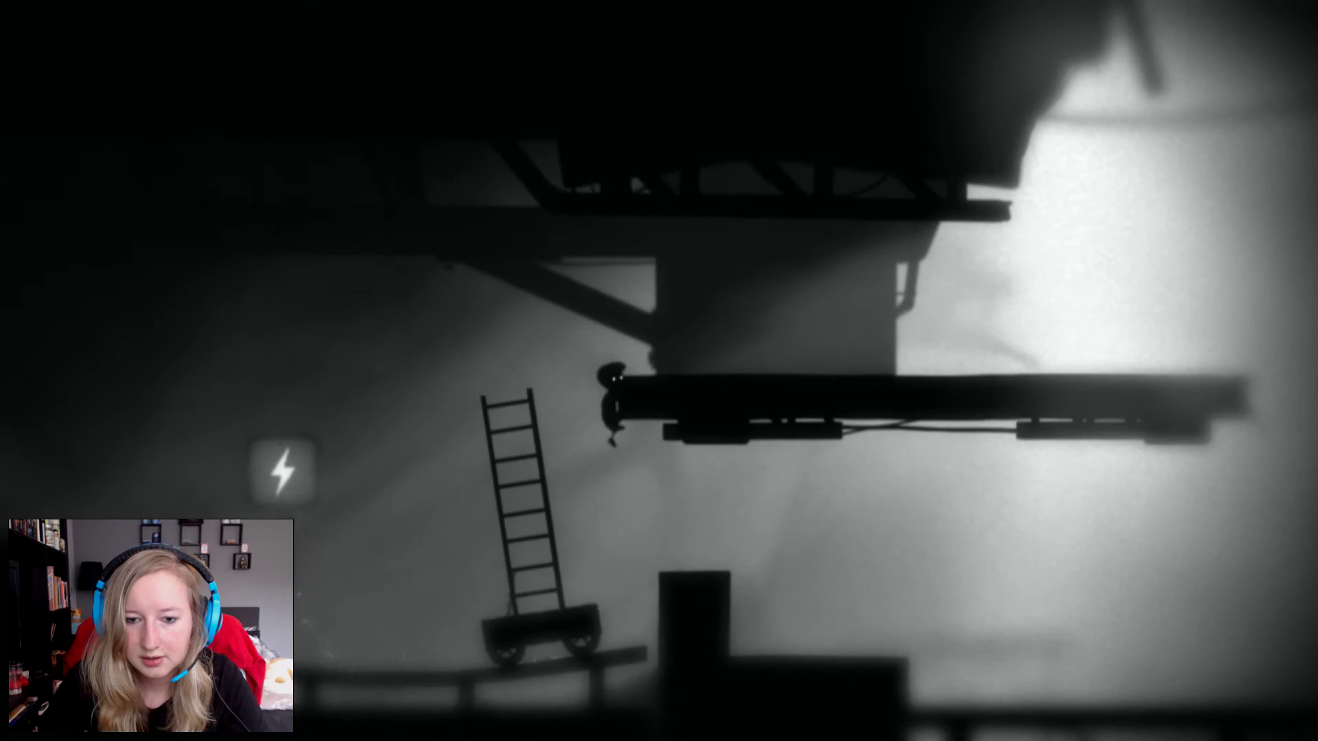
Run right across the platform, leap to grab the machine's lever, then let go onto the minecart.
{"action": "key", "text": "Right"}
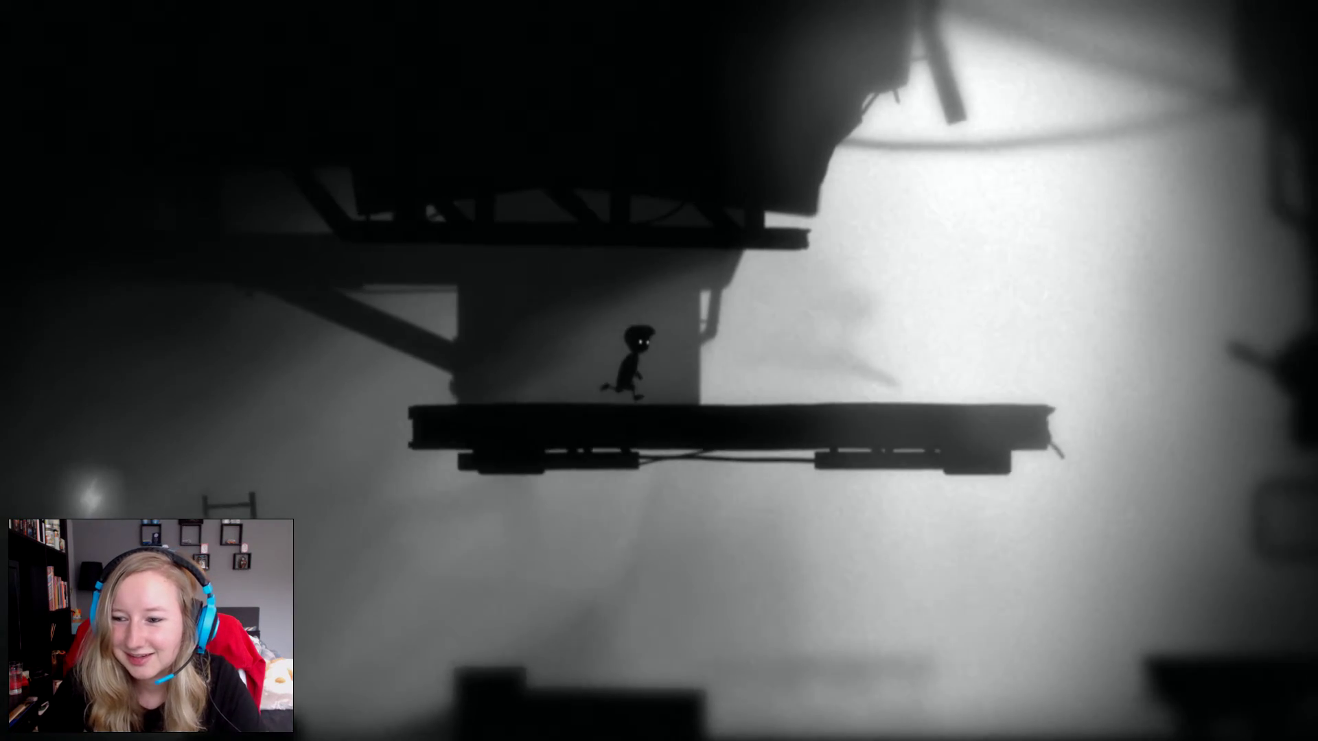
{"action": "key", "text": "Right"}
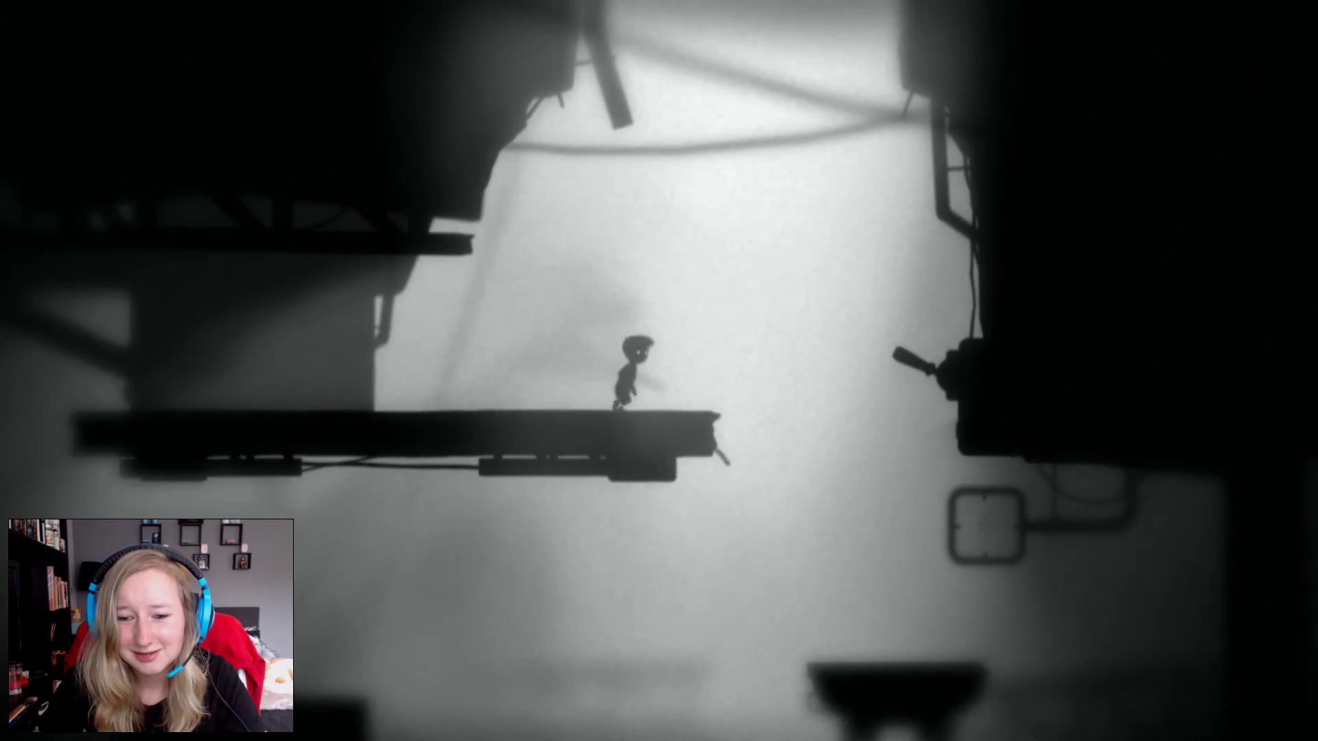
{"action": "key", "text": "Right"}
{"action": "key", "text": "Up"}
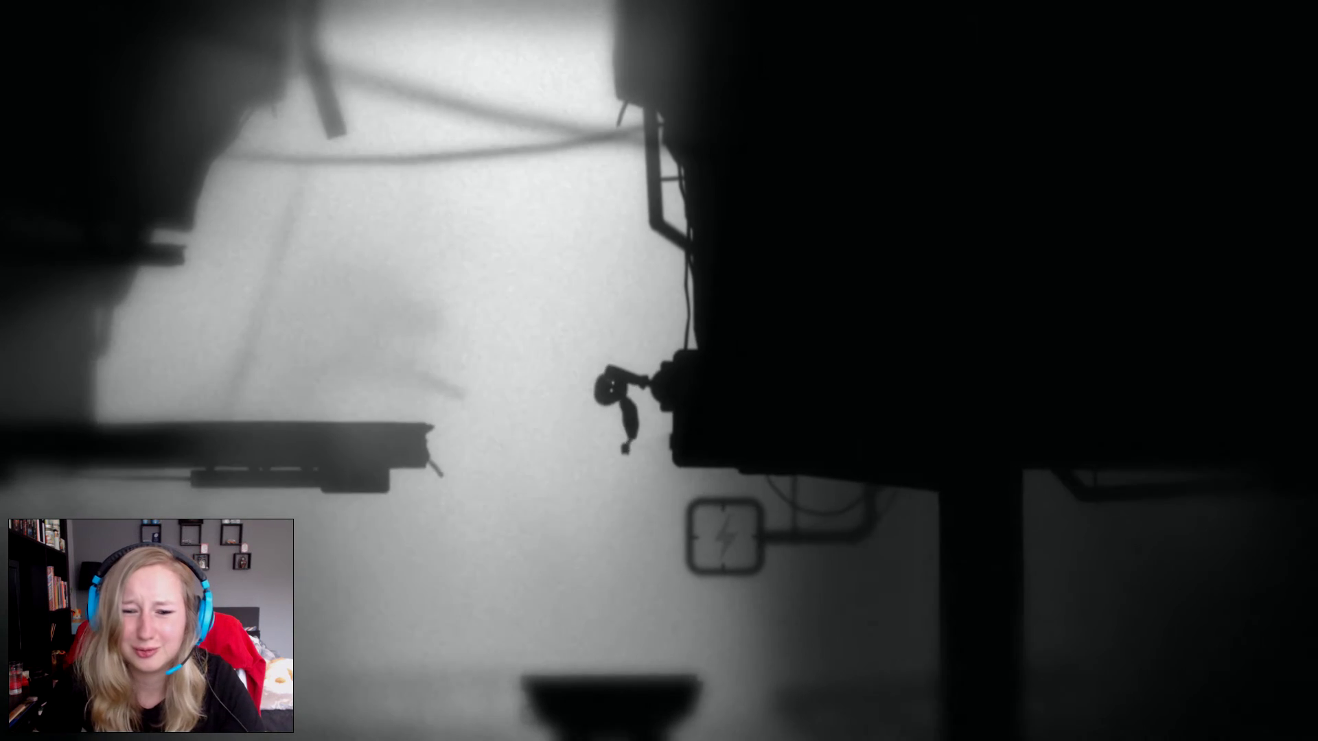
{"action": "key", "text": "ctrl"}
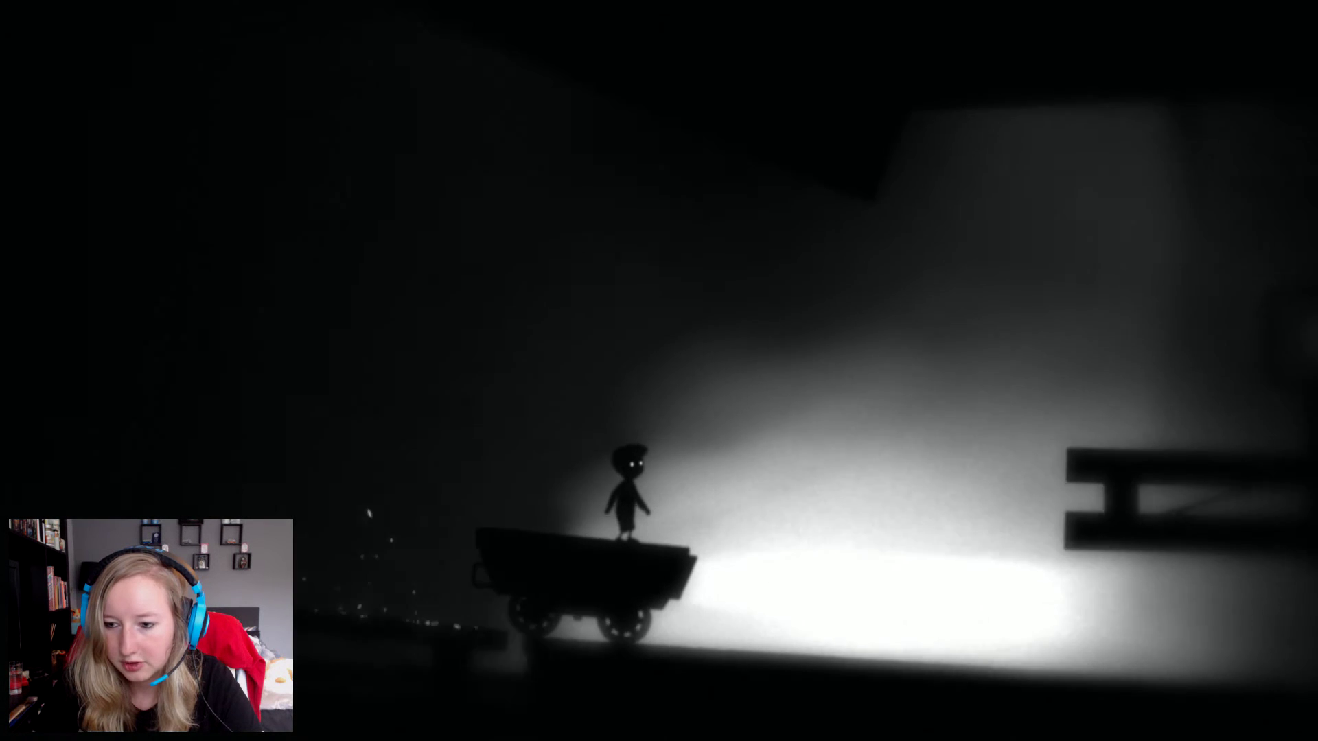
{"action": "key", "text": "Left"}
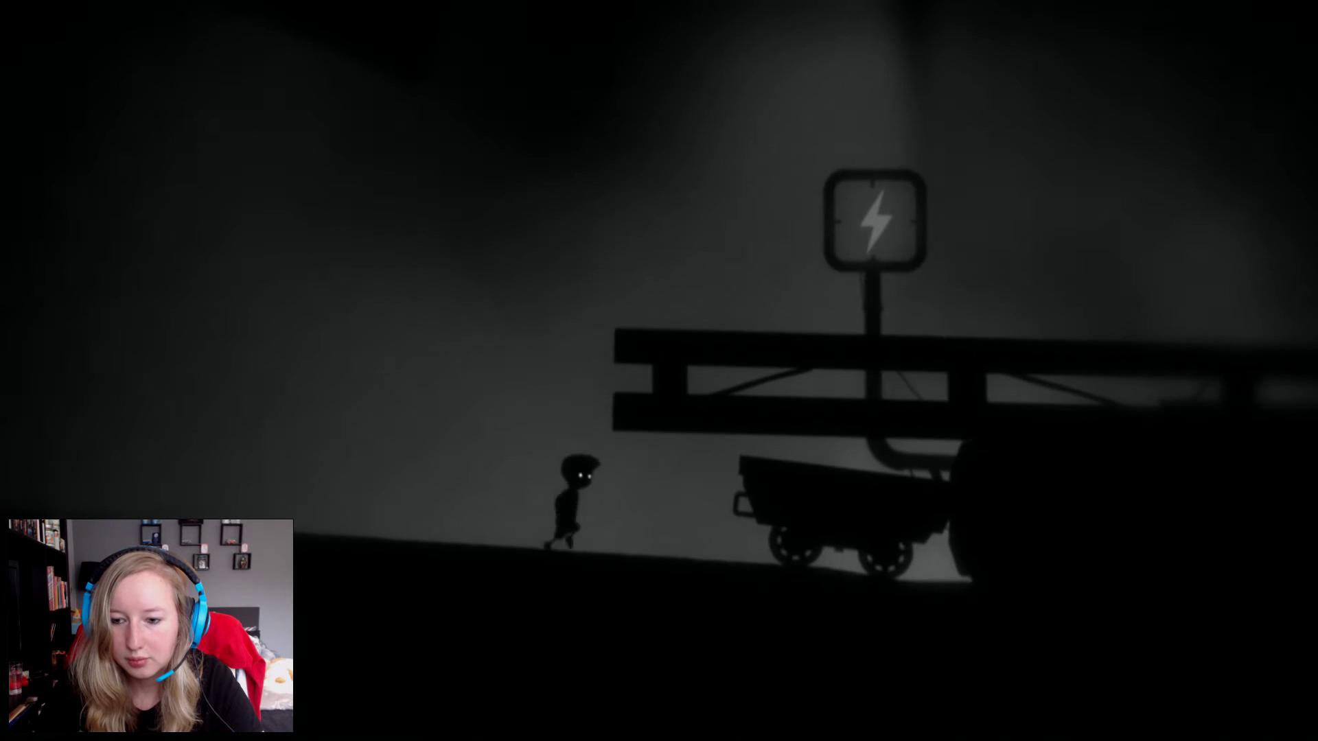
{"action": "key", "text": "Right"}
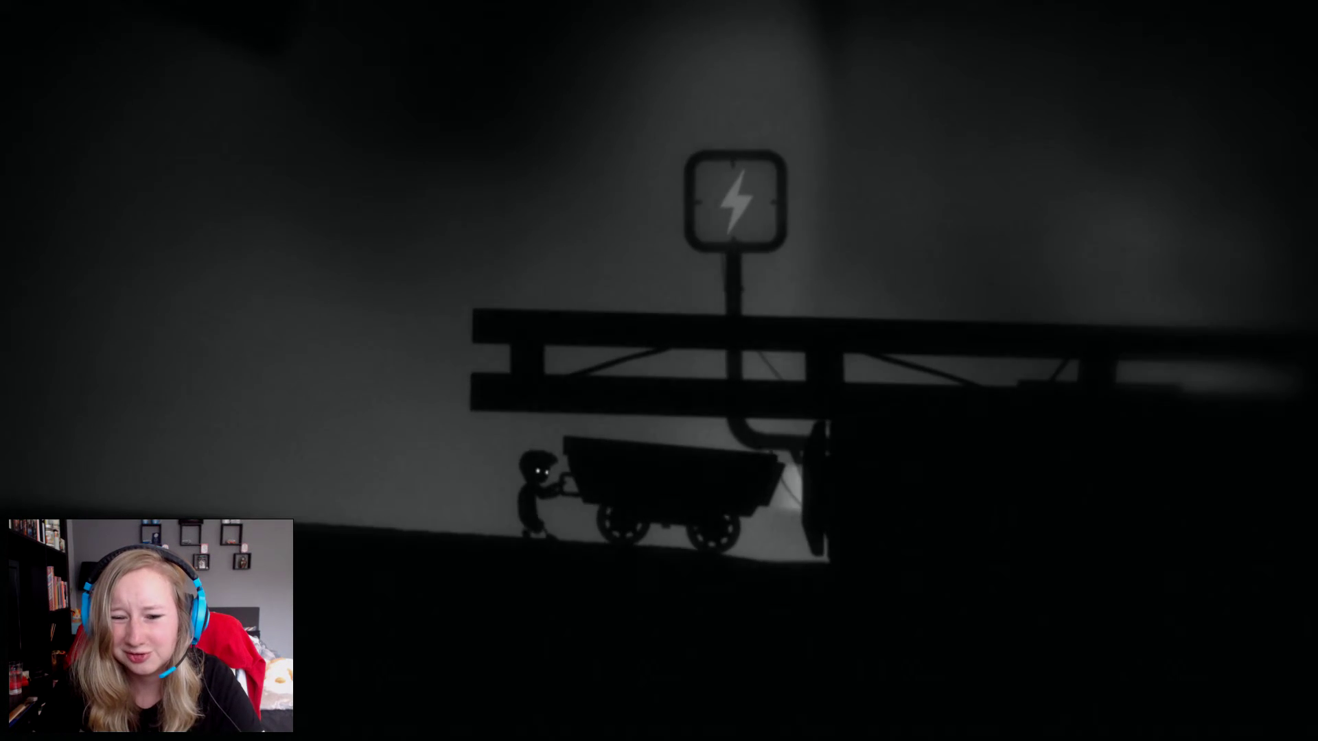
{"action": "key", "text": "Left"}
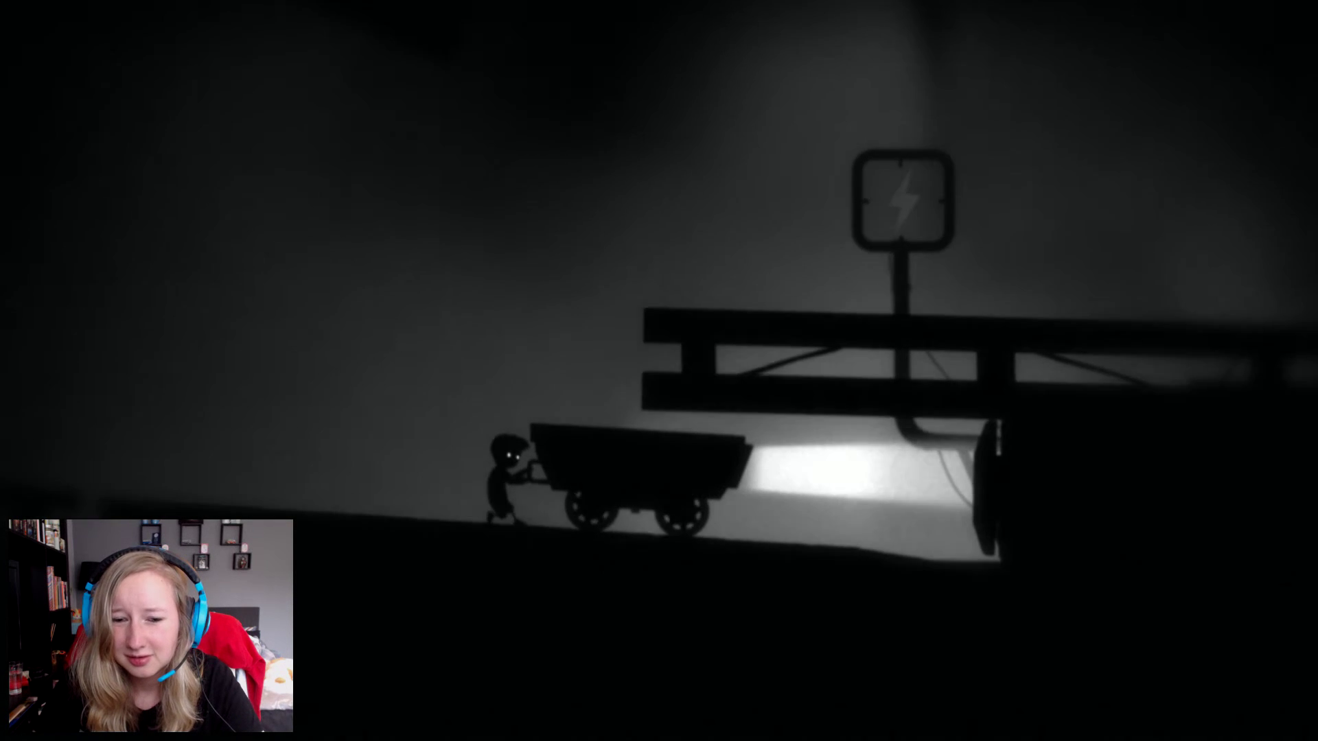
{"action": "key", "text": "Left"}
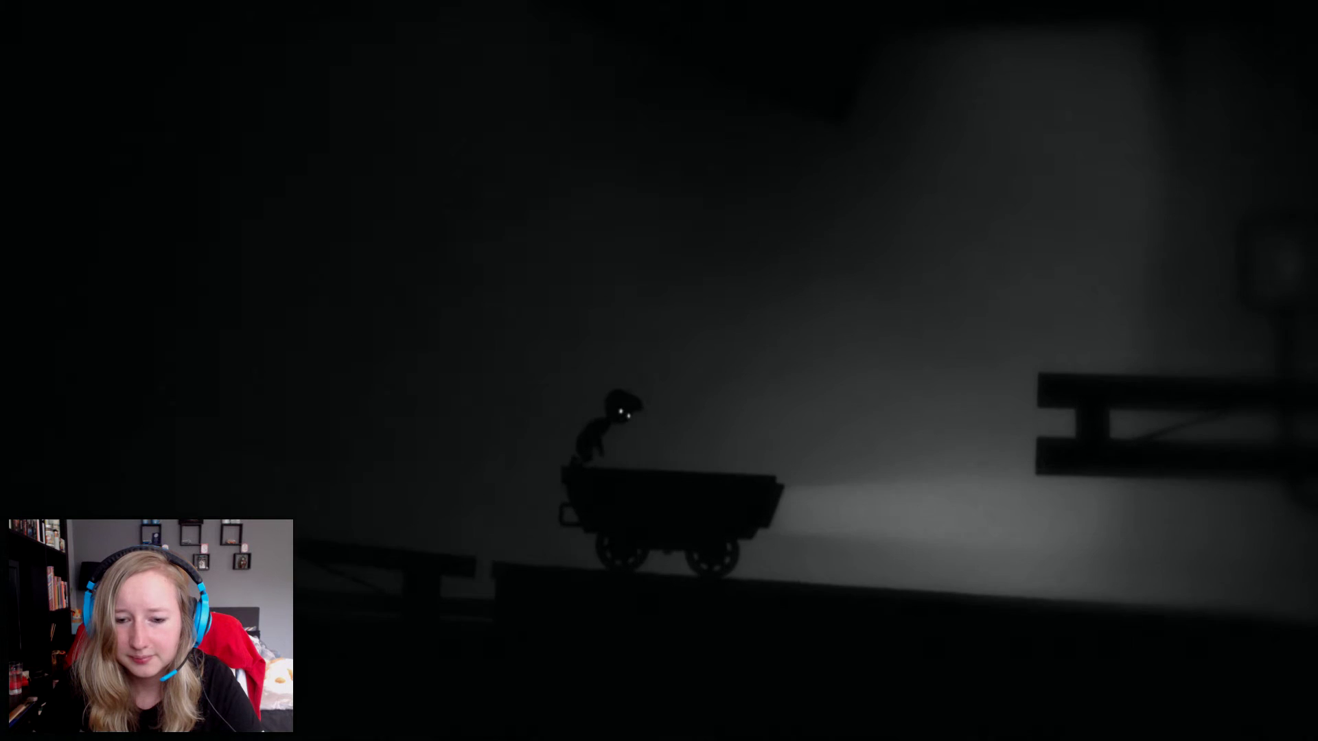
{"action": "key", "text": "Right"}
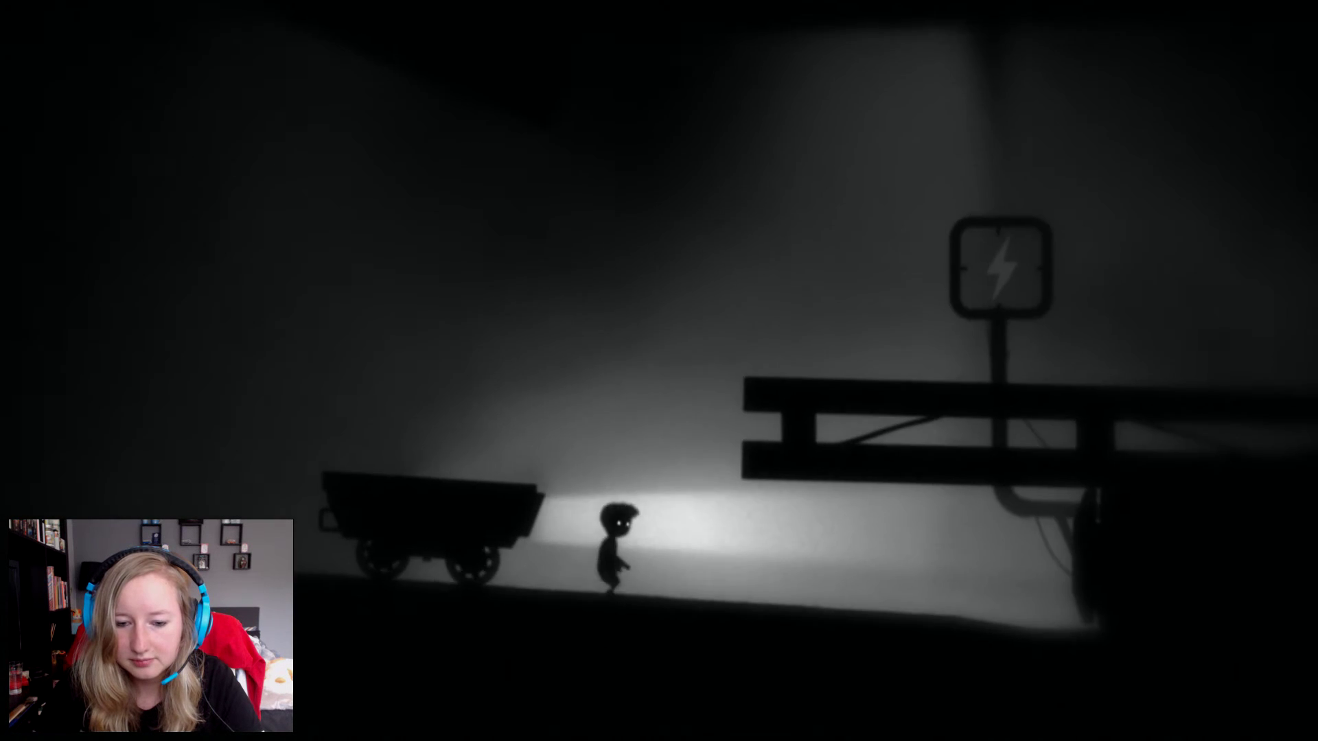
{"action": "key", "text": "Left"}
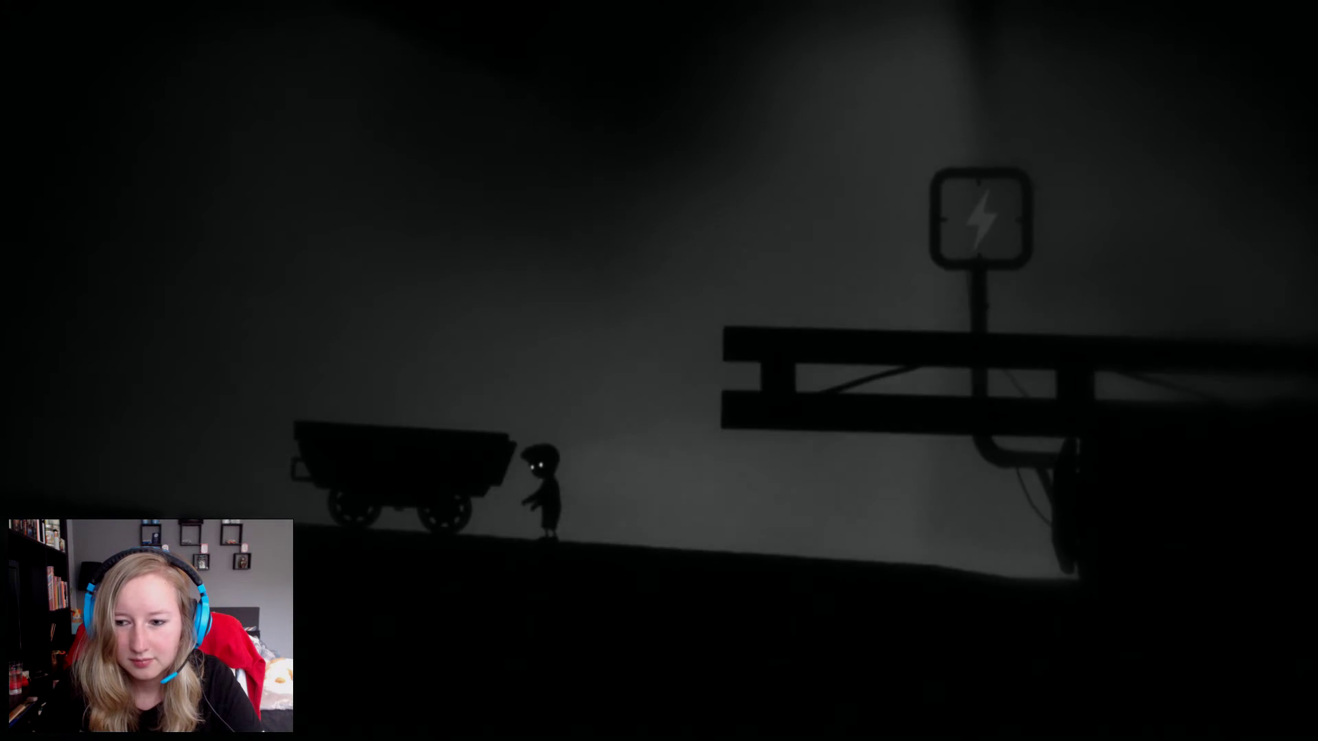
{"action": "key", "text": "Right"}
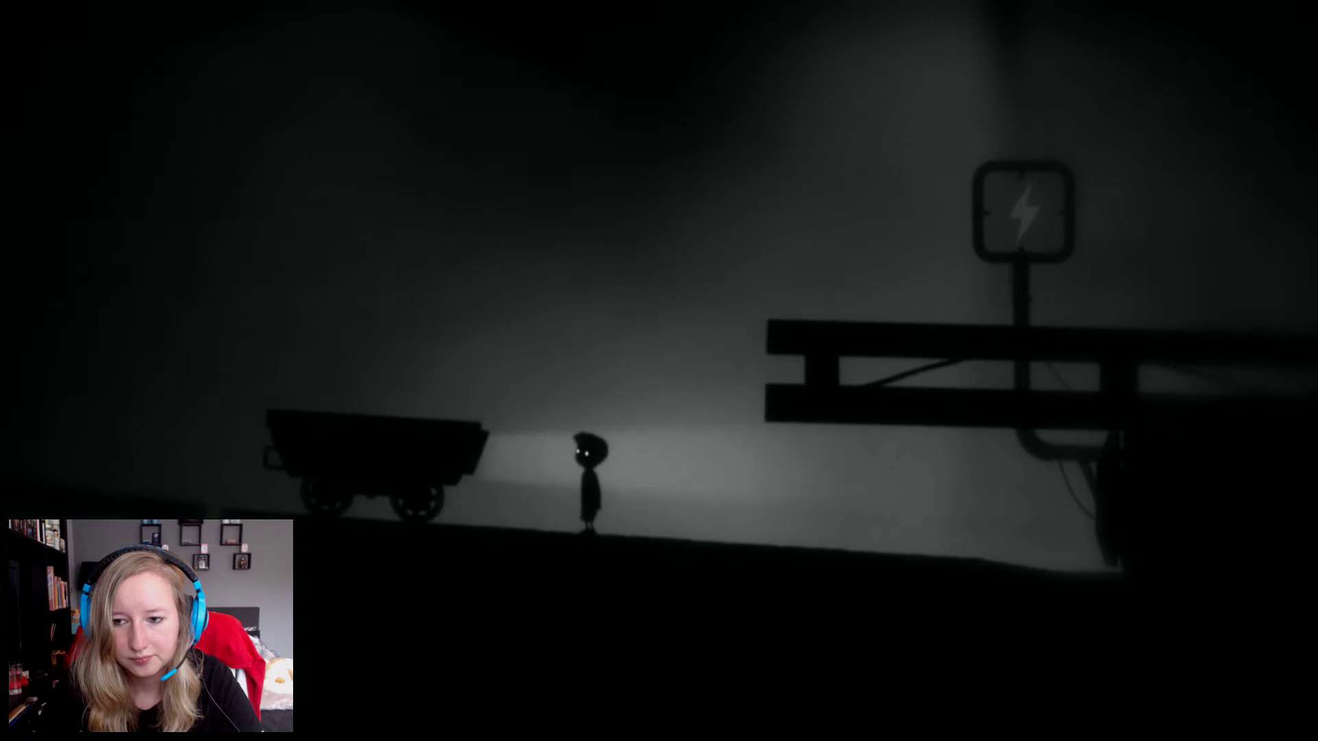
{"action": "key", "text": "Left"}
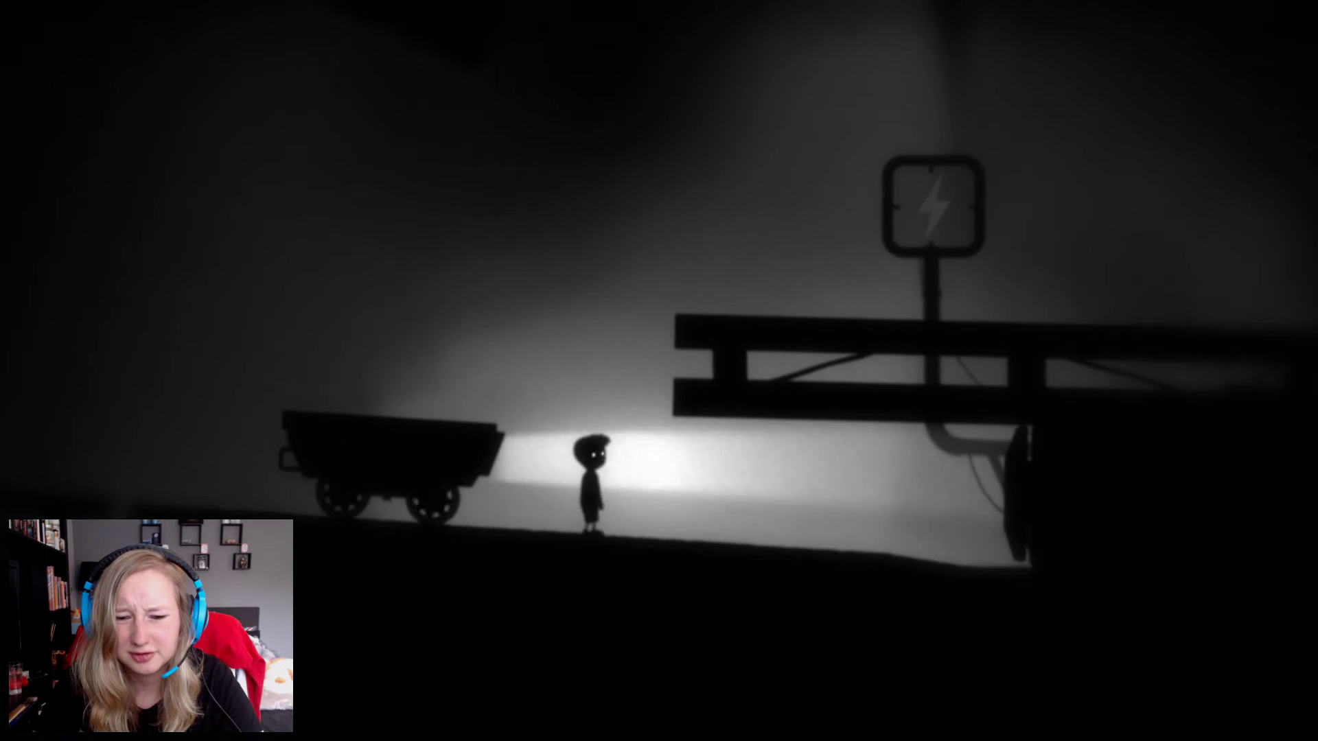
{"action": "key", "text": "Left"}
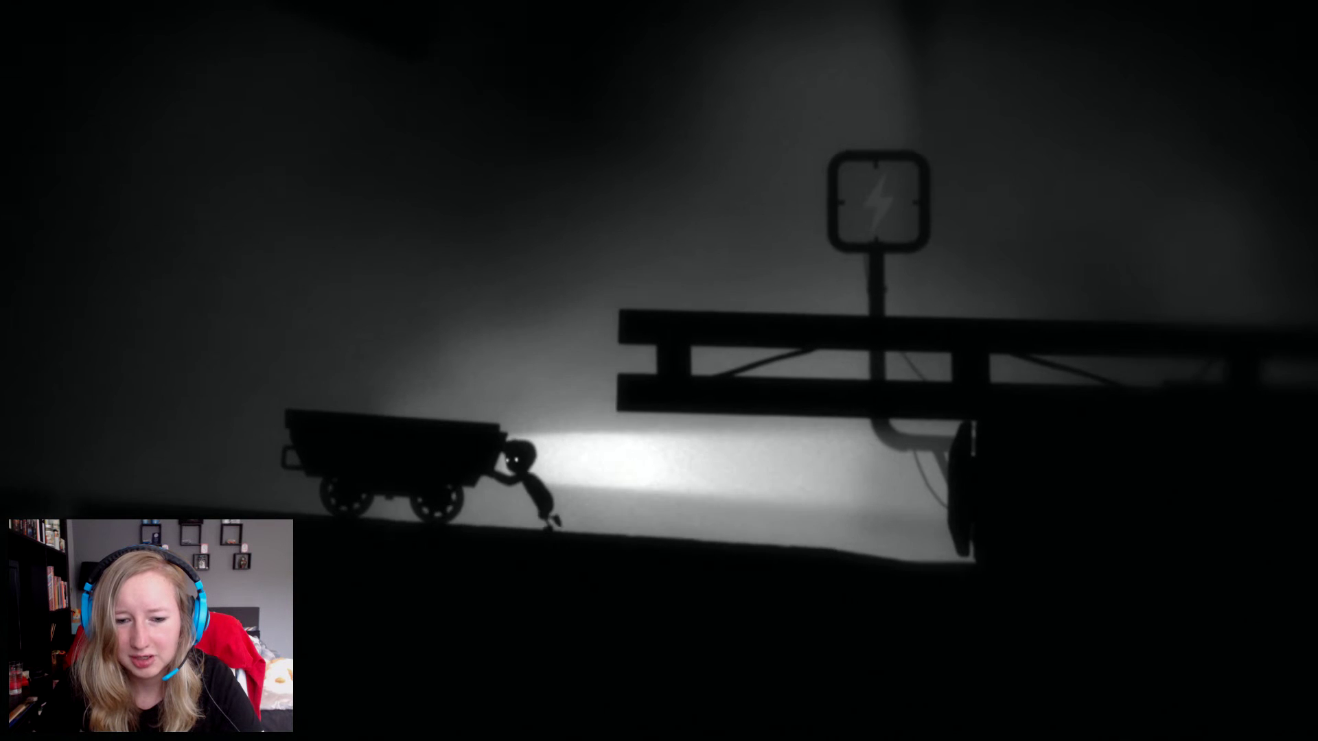
{"action": "key", "text": "Up"}
{"action": "key", "text": "Right"}
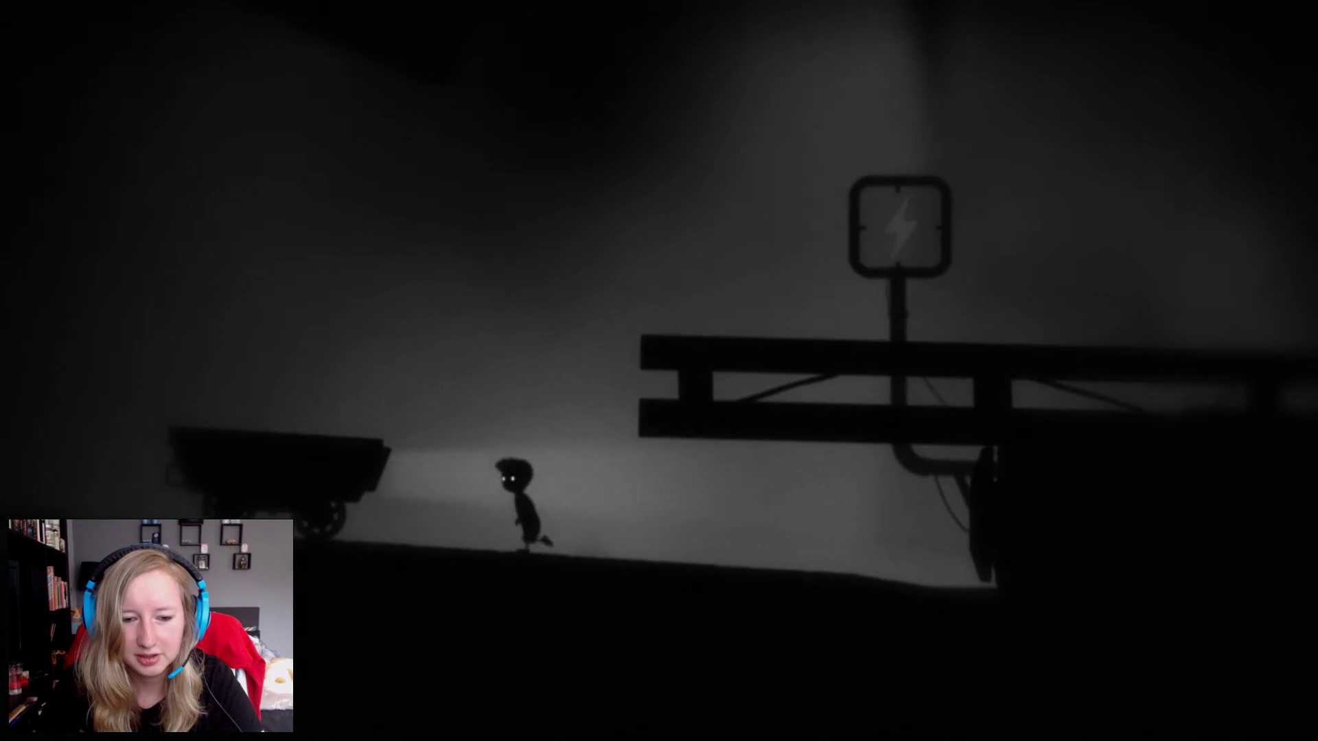
{"action": "key", "text": "Left"}
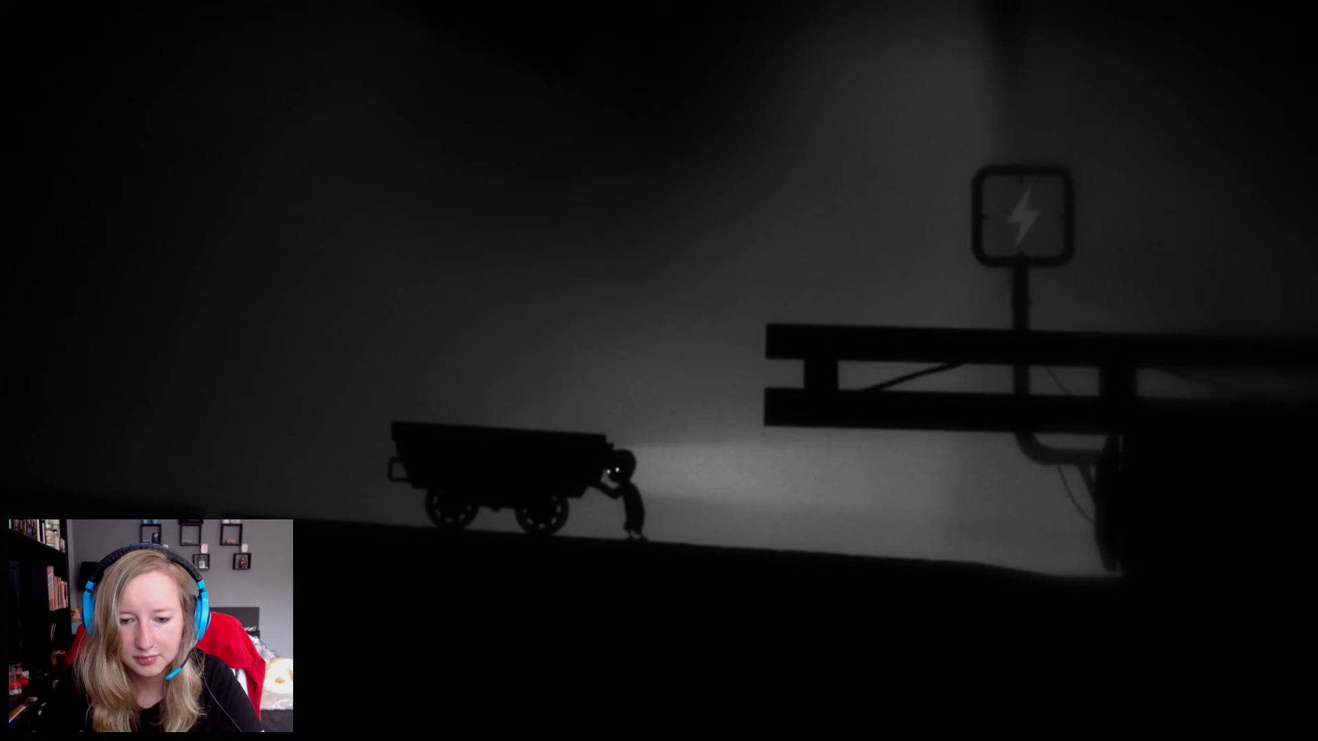
{"action": "key", "text": "Up"}
{"action": "key", "text": "Right"}
{"action": "key", "text": "Up"}
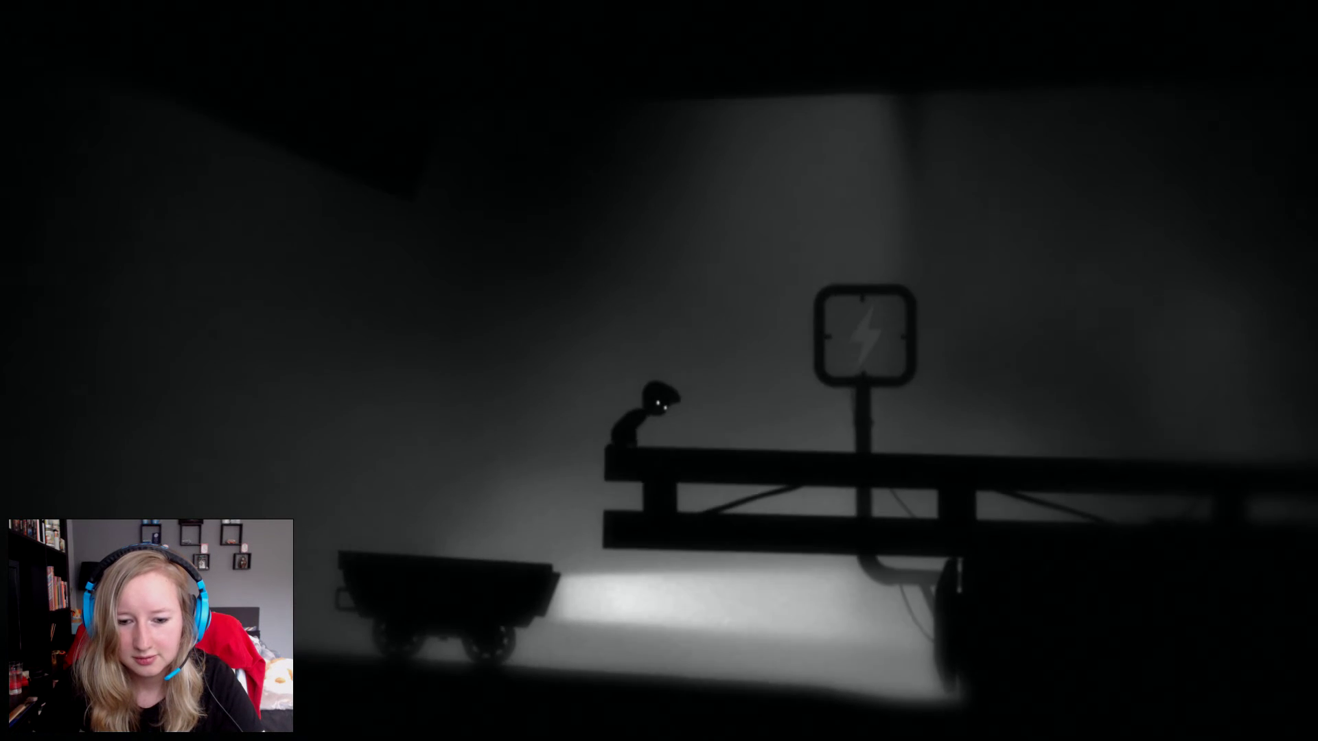
{"action": "key", "text": "Right"}
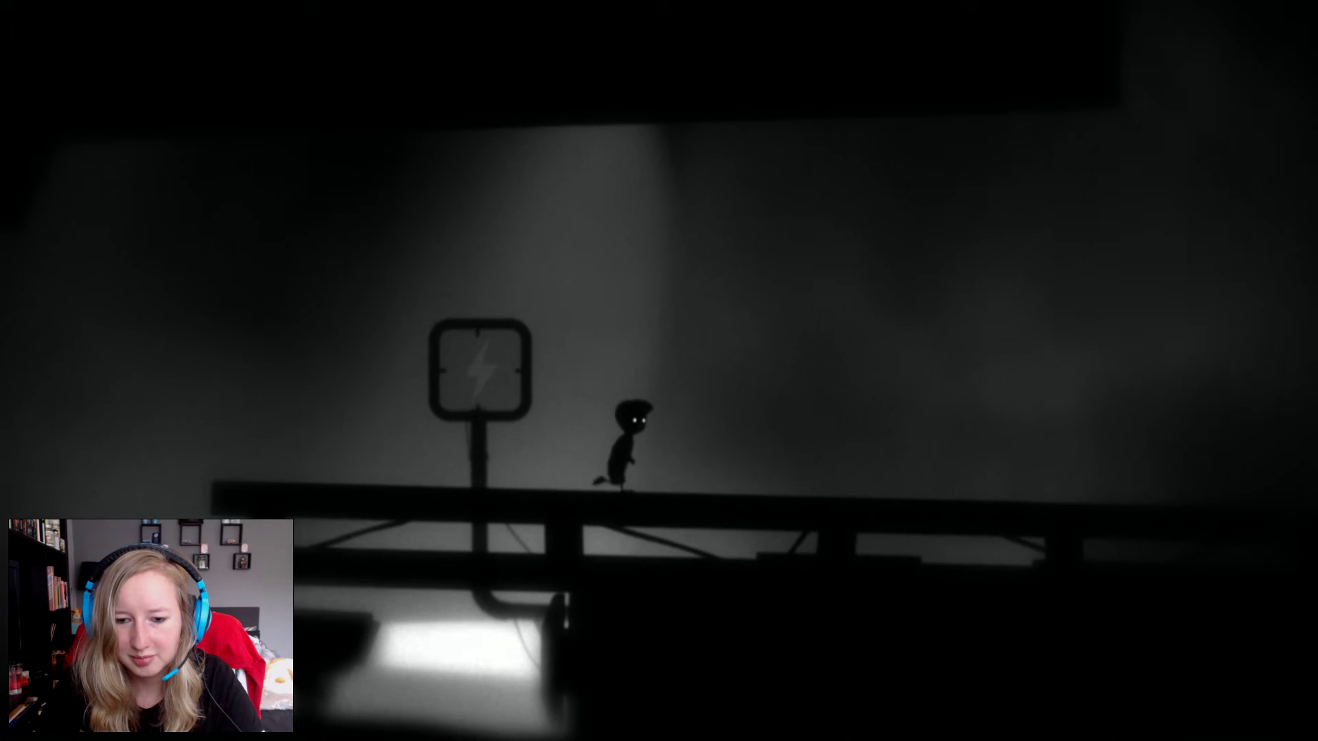
{"action": "key", "text": "Right"}
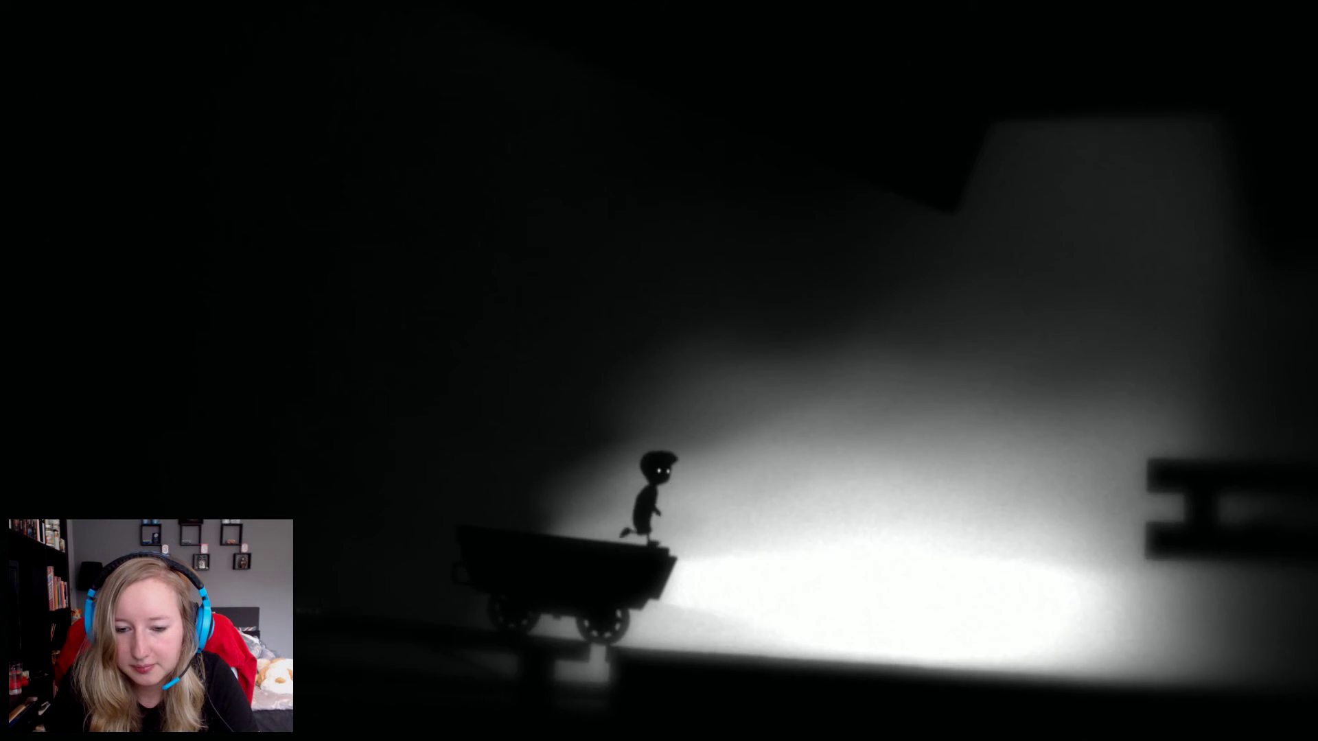
Push the mine cart left and try climbing it to jump off to the right.
{"action": "key", "text": "Right"}
{"action": "key", "text": "Left"}
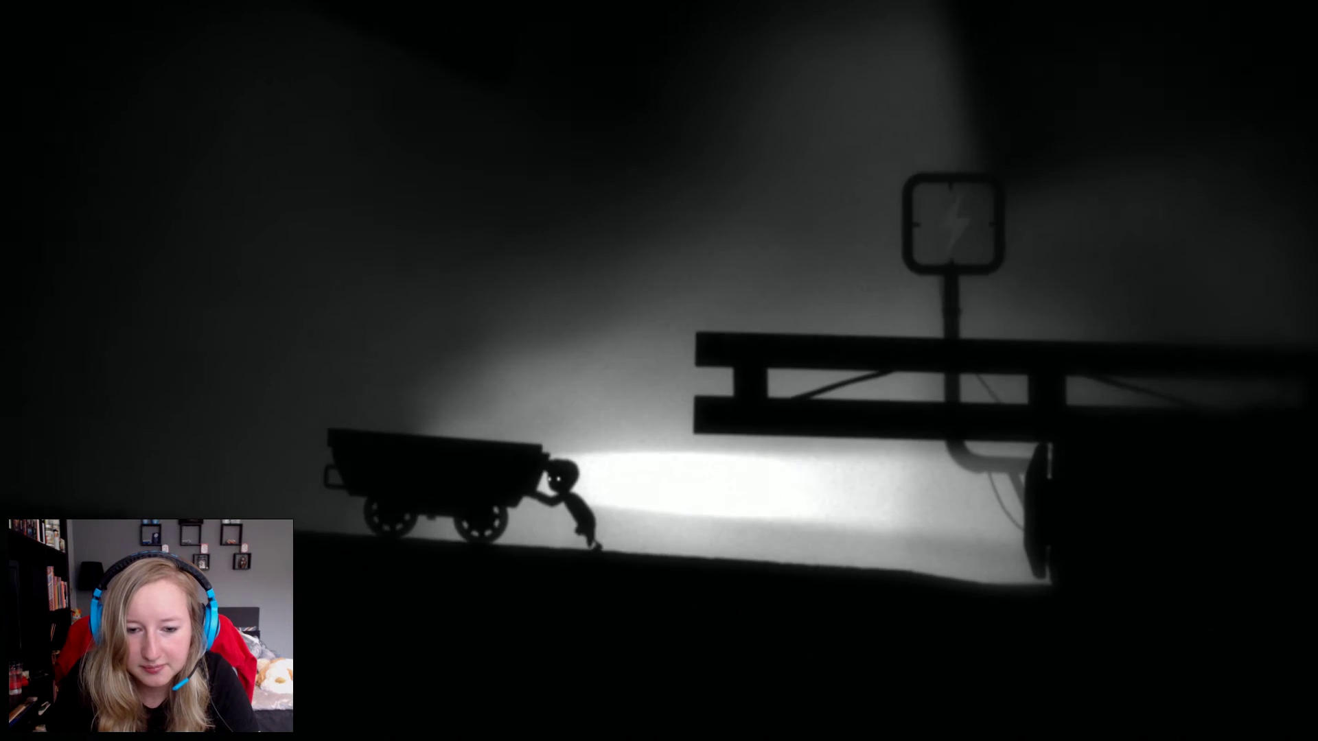
{"action": "key", "text": "Up"}
{"action": "key", "text": "Right"}
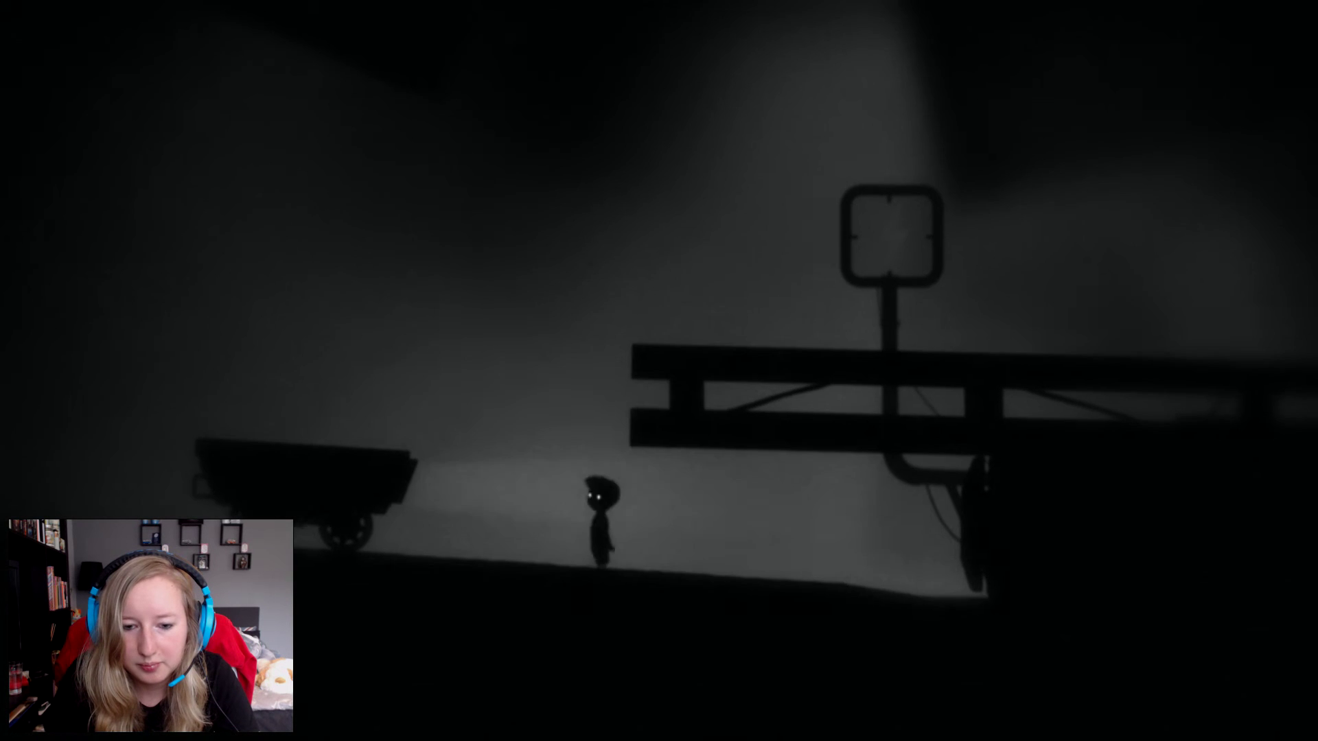
{"action": "key", "text": "Left"}
{"action": "key", "text": "Up"}
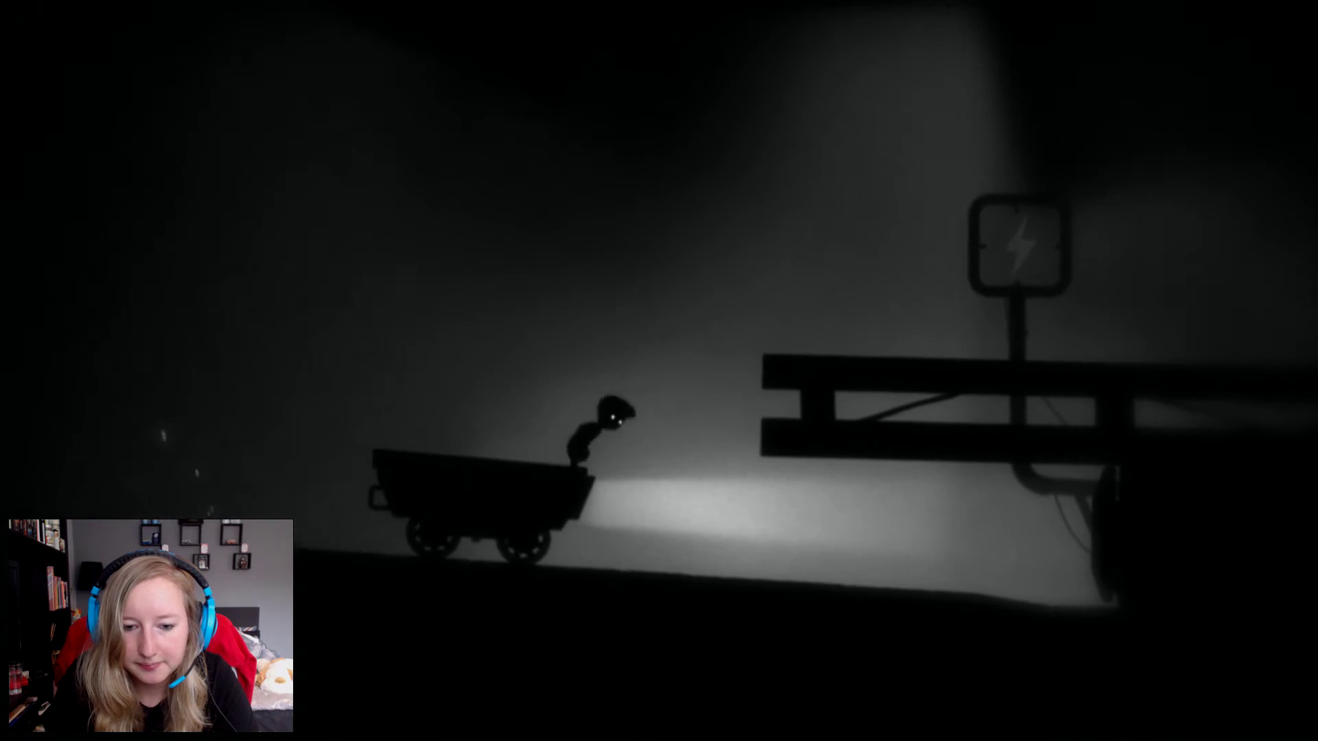
{"action": "key", "text": "Right"}
Push the cart under the walkway, jump from it onto the raised walkway and run right.
{"action": "key", "text": "Left"}
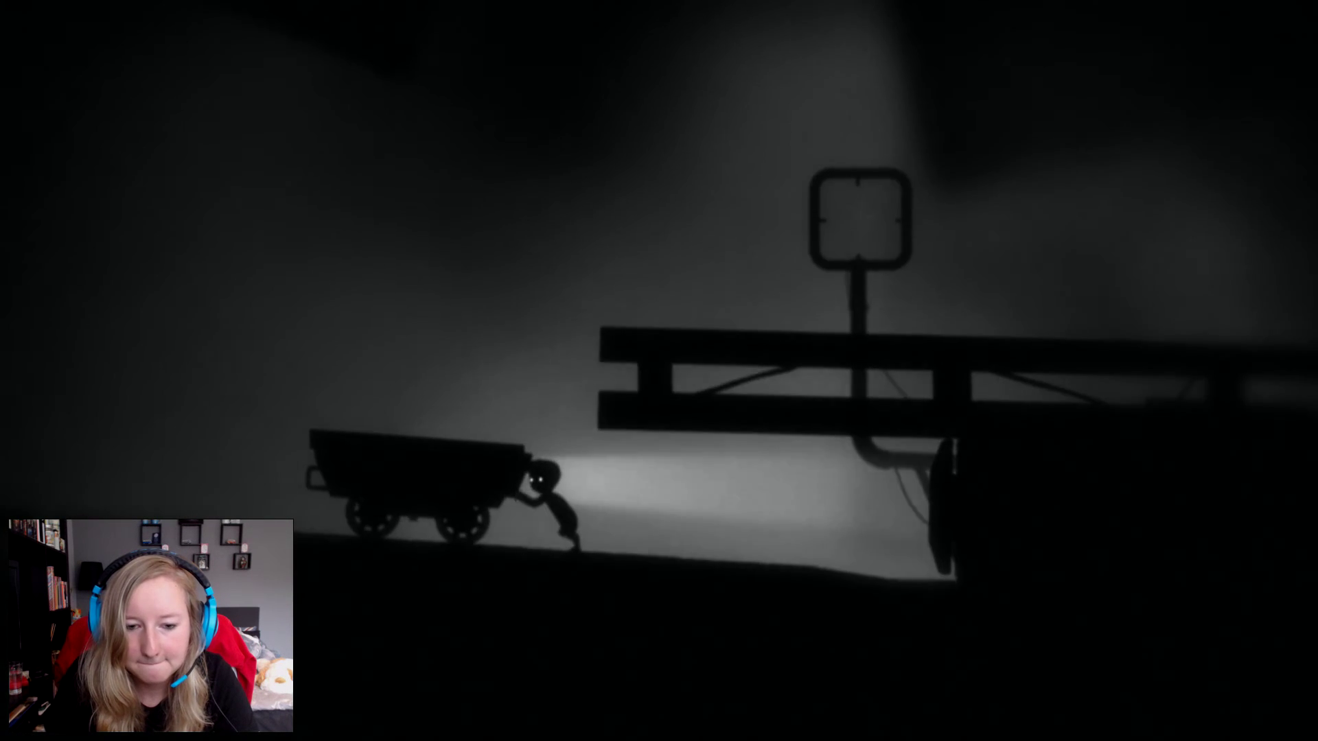
{"action": "key", "text": "Up"}
{"action": "key", "text": "Right"}
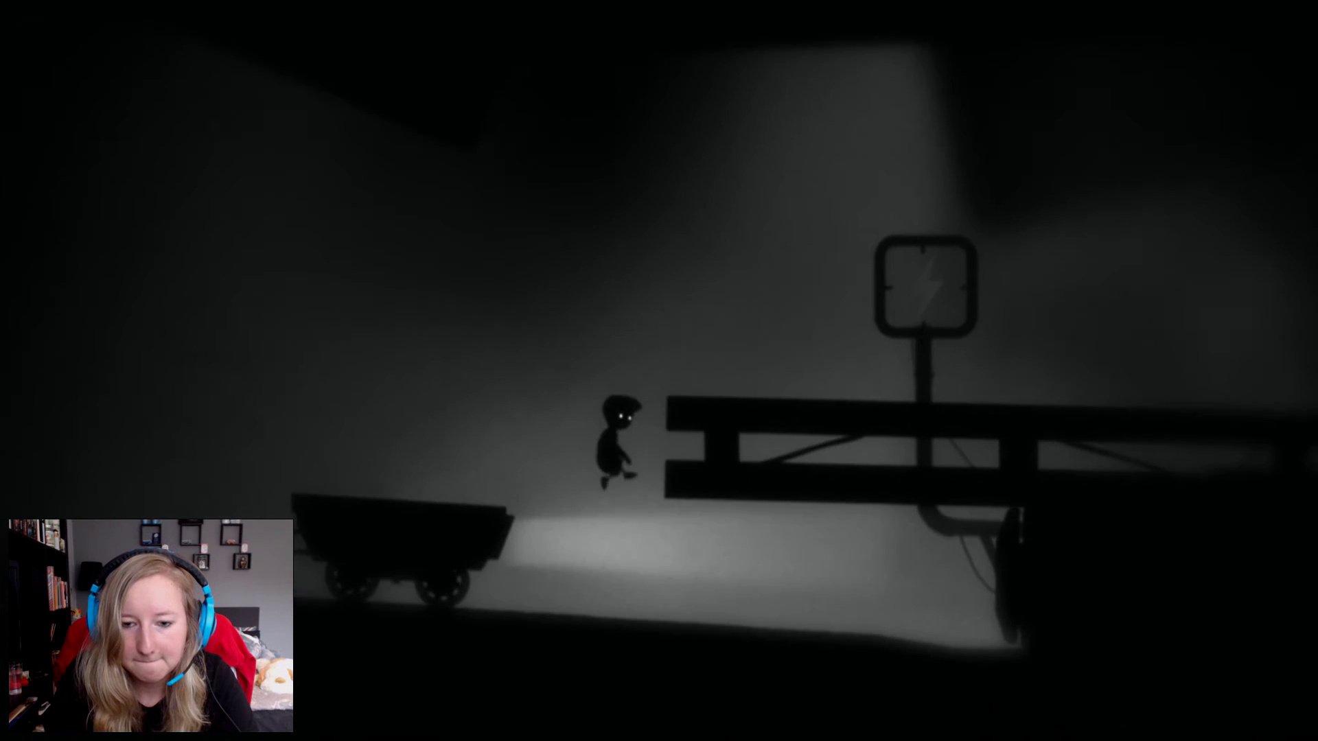
{"action": "key", "text": "Left"}
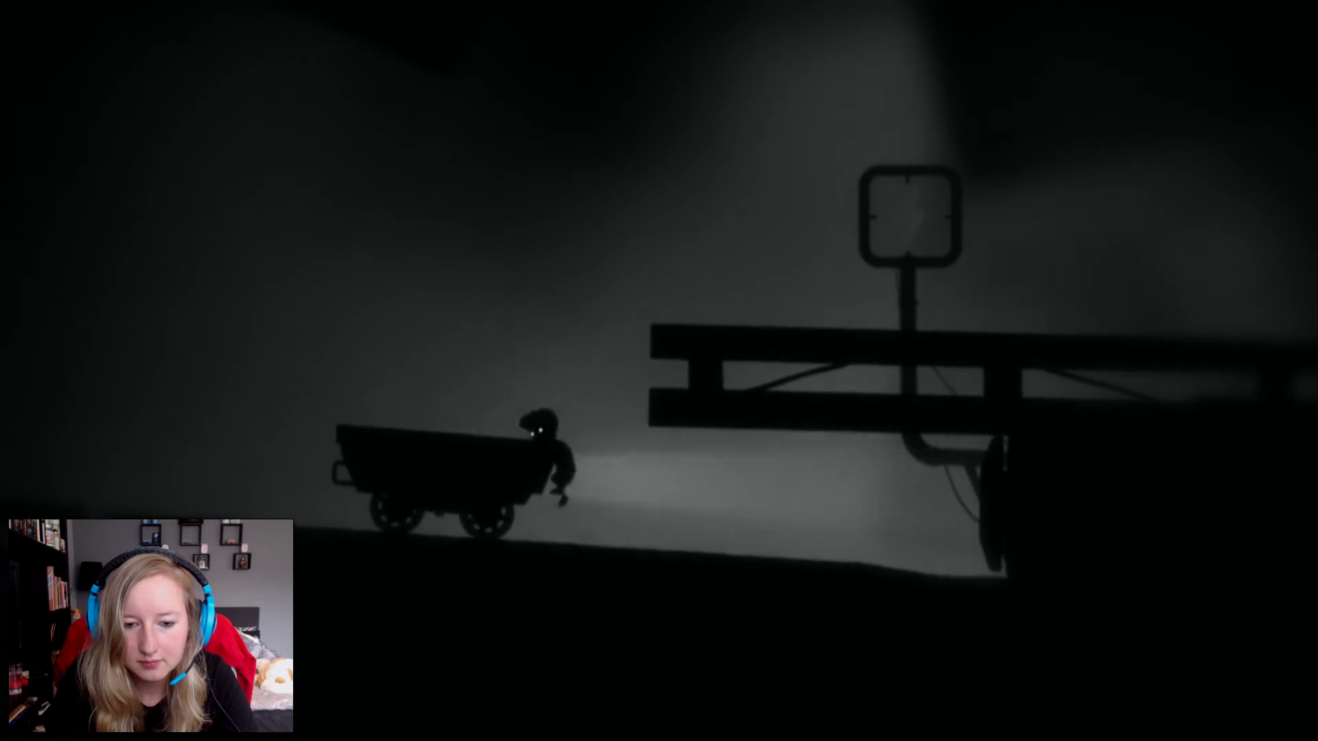
{"action": "key", "text": "Up"}
{"action": "key", "text": "Right"}
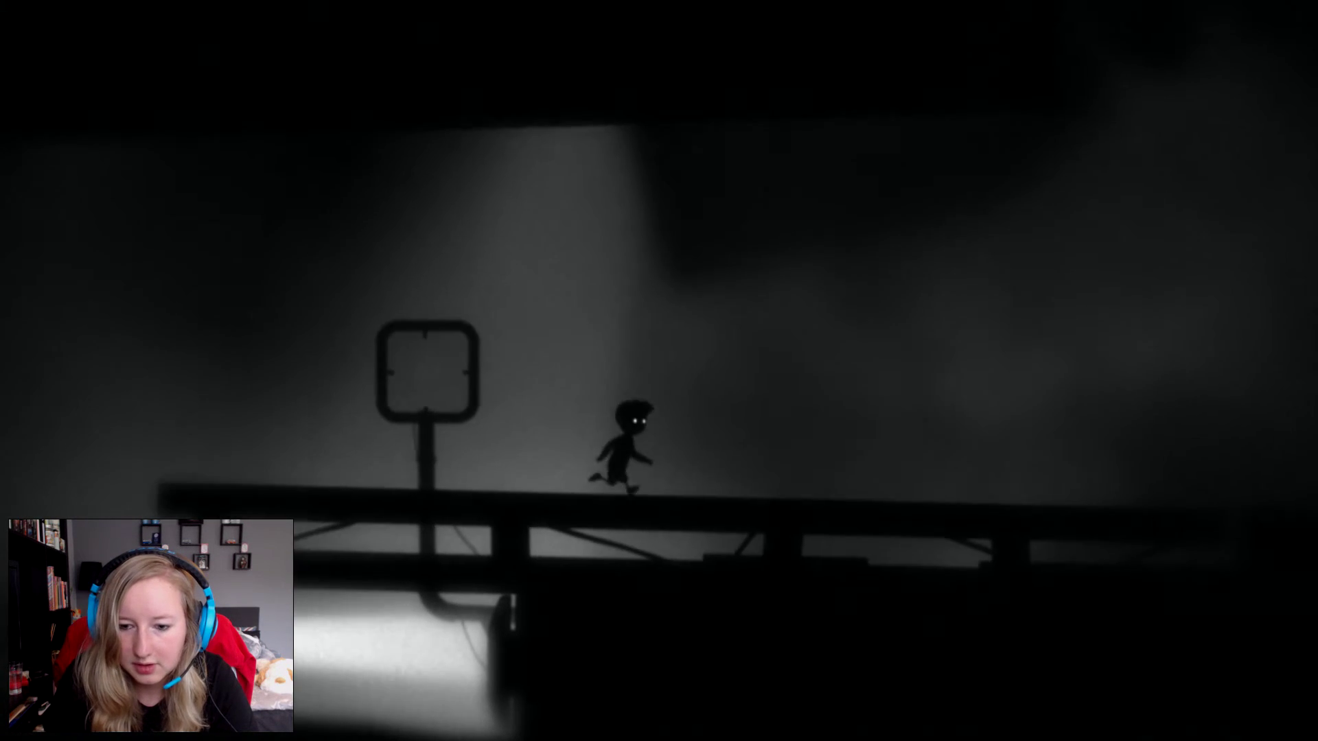
{"action": "key", "text": "Up"}
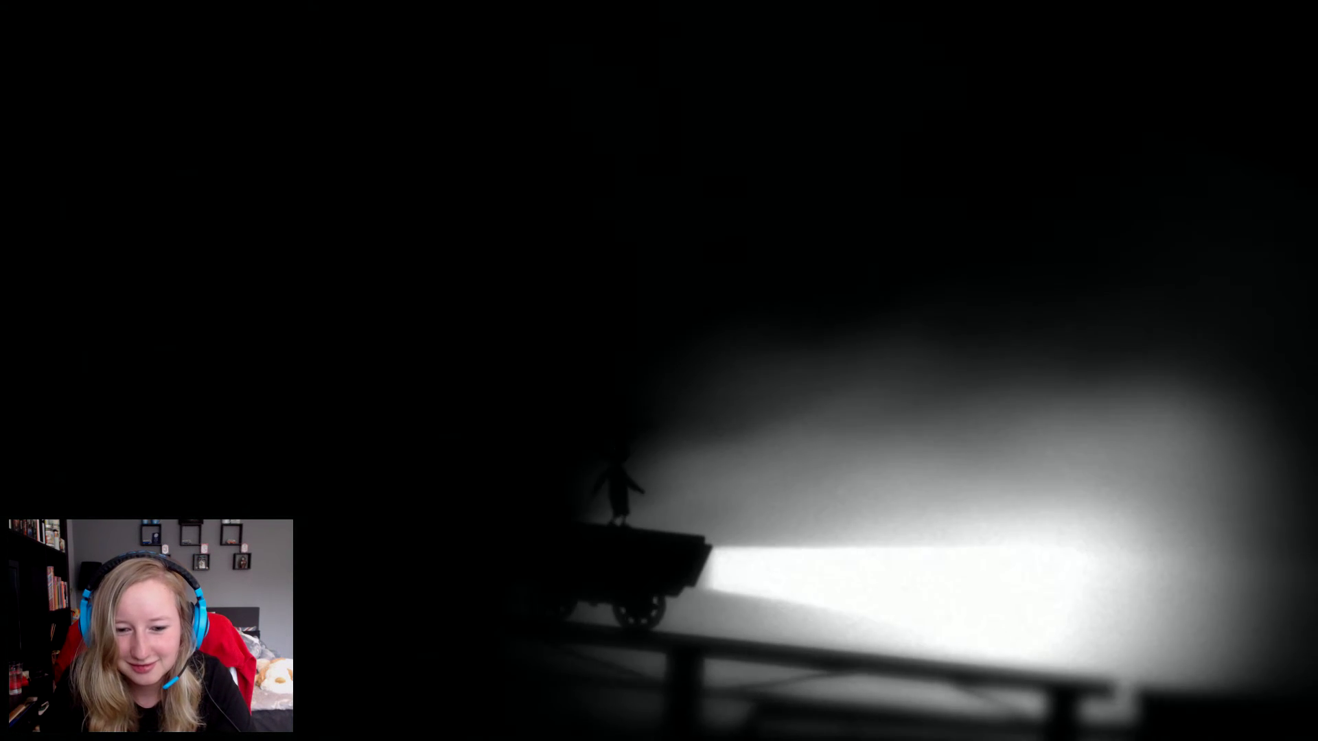
Pull the cart rightward, push it back left and attempt the jump from it to the walkway.
{"action": "key", "text": "Right"}
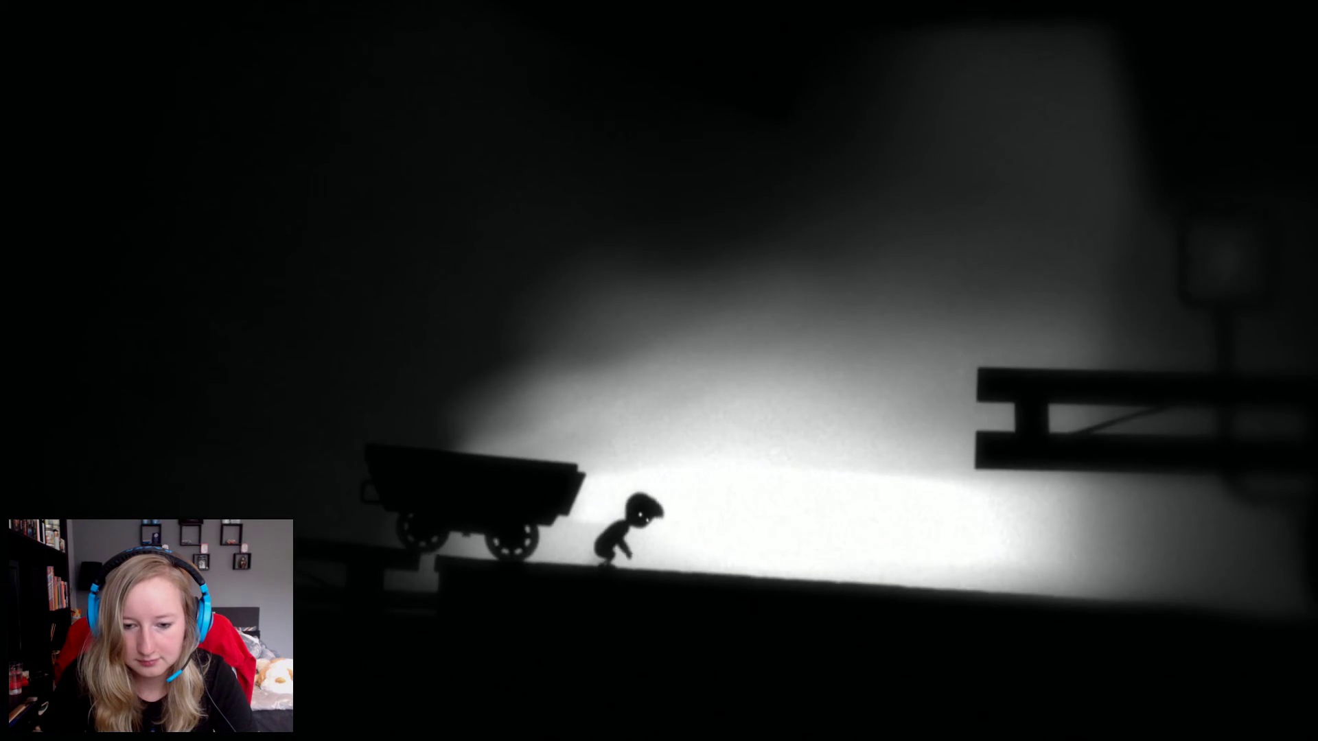
{"action": "key", "text": "ctrl+Right"}
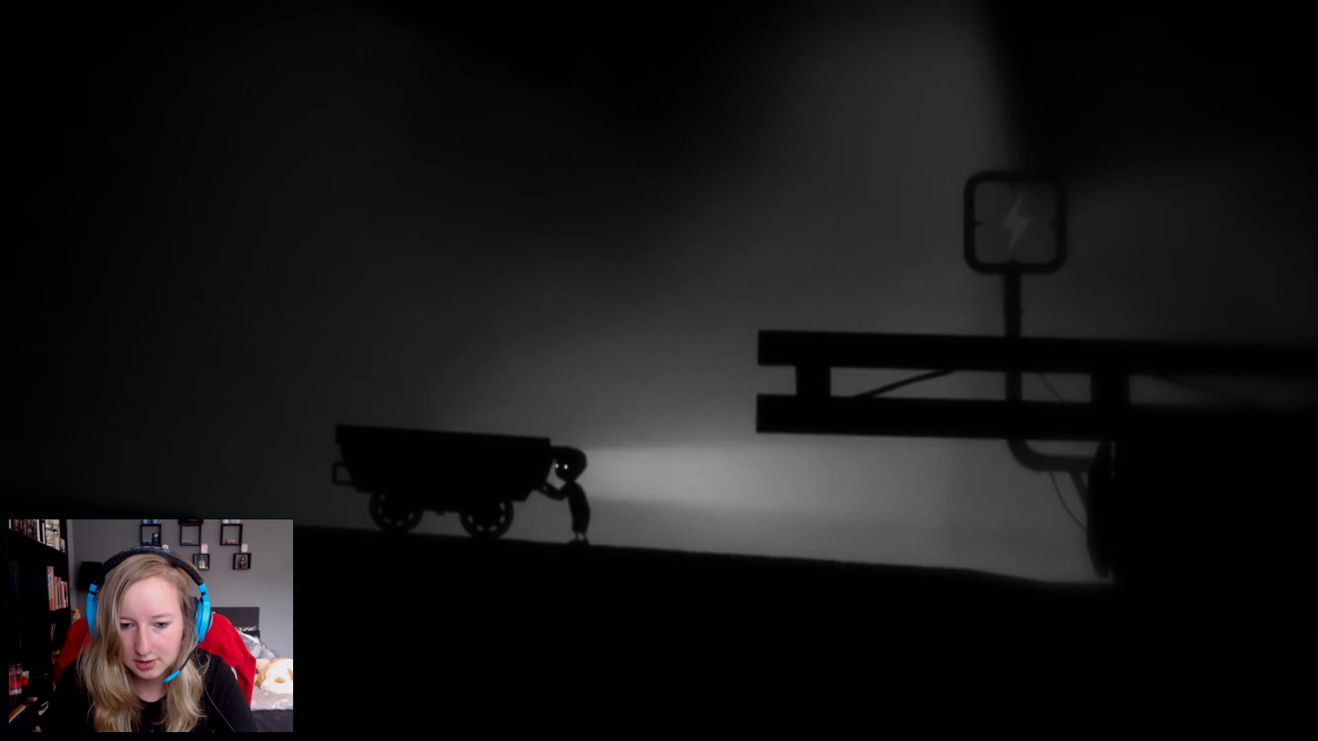
{"action": "key", "text": "ctrl+Right"}
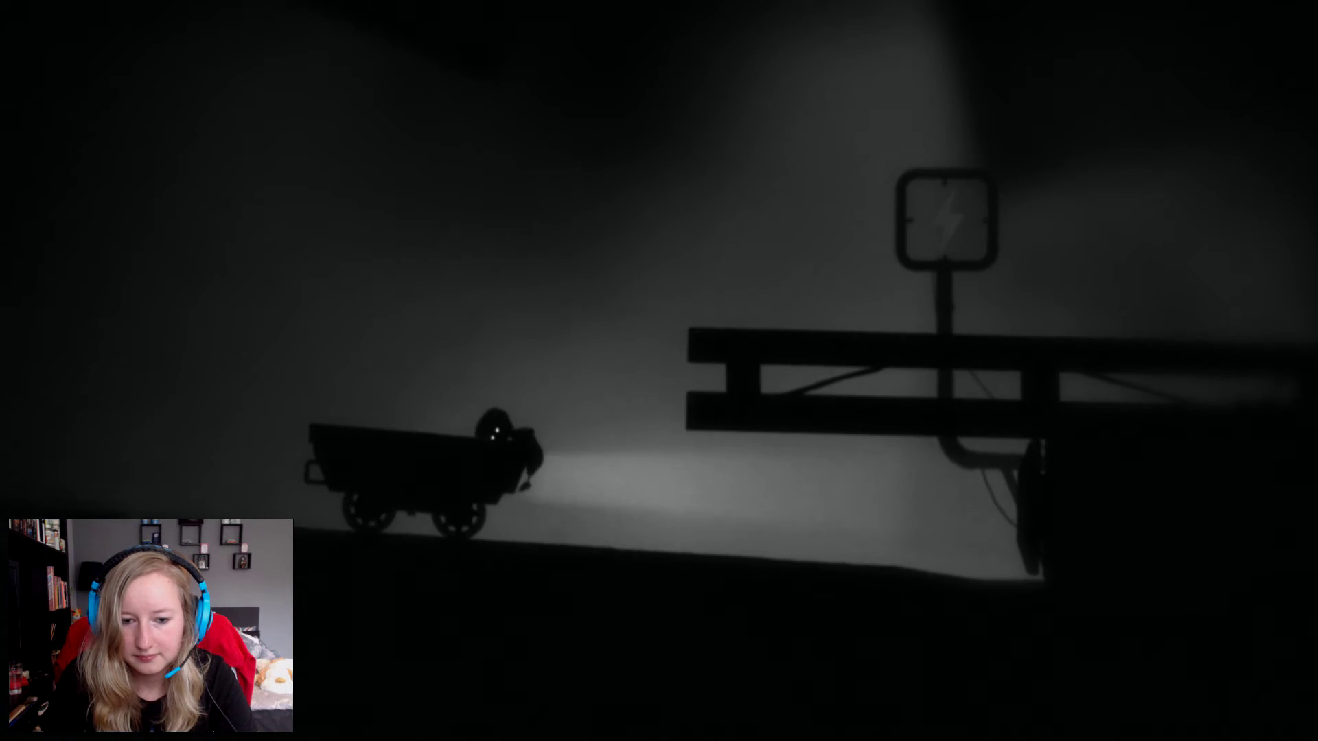
{"action": "key", "text": "Up"}
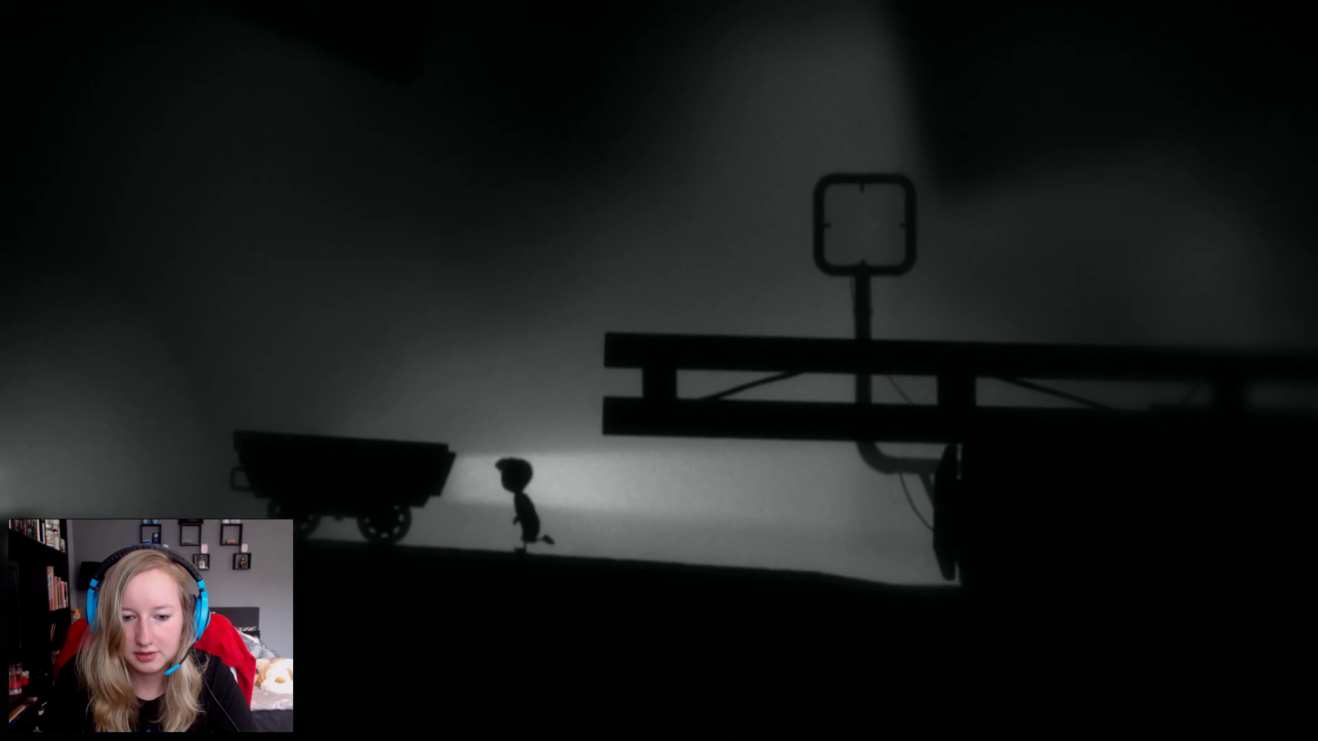
{"action": "key", "text": "Left"}
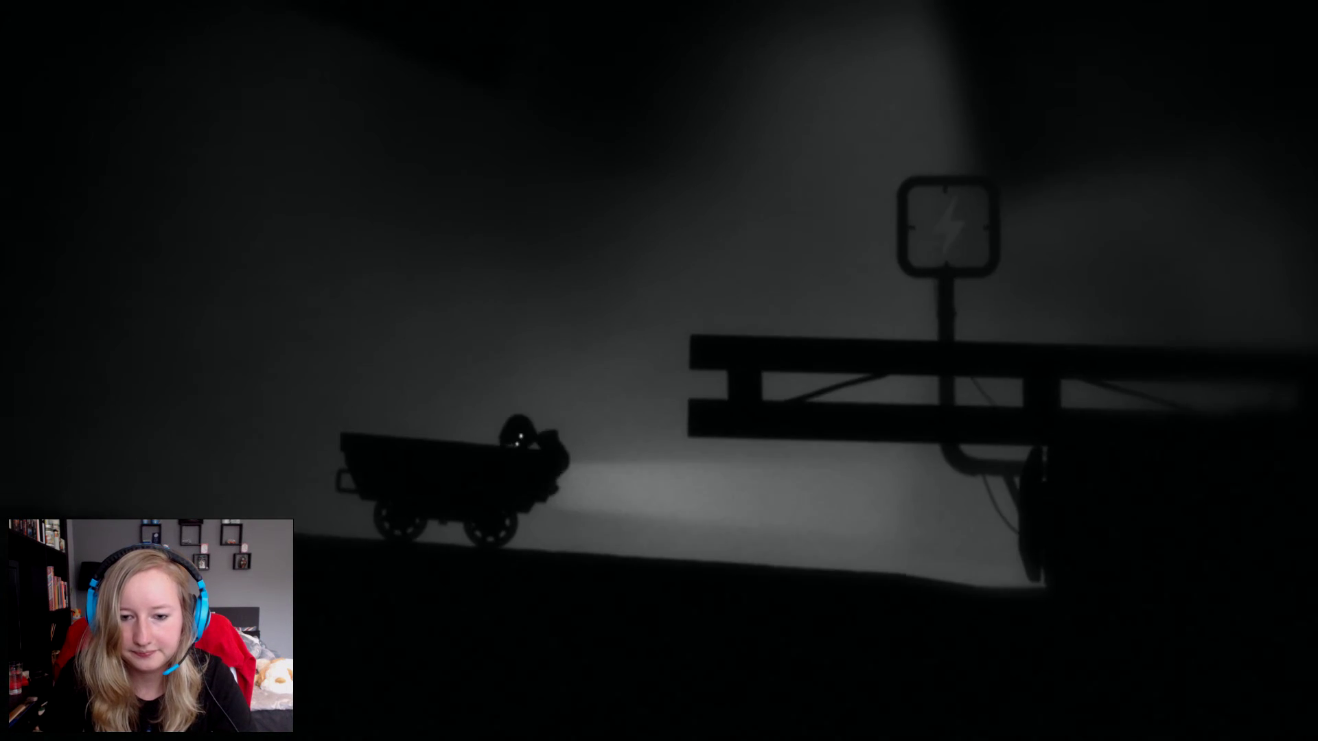
{"action": "key", "text": "Up"}
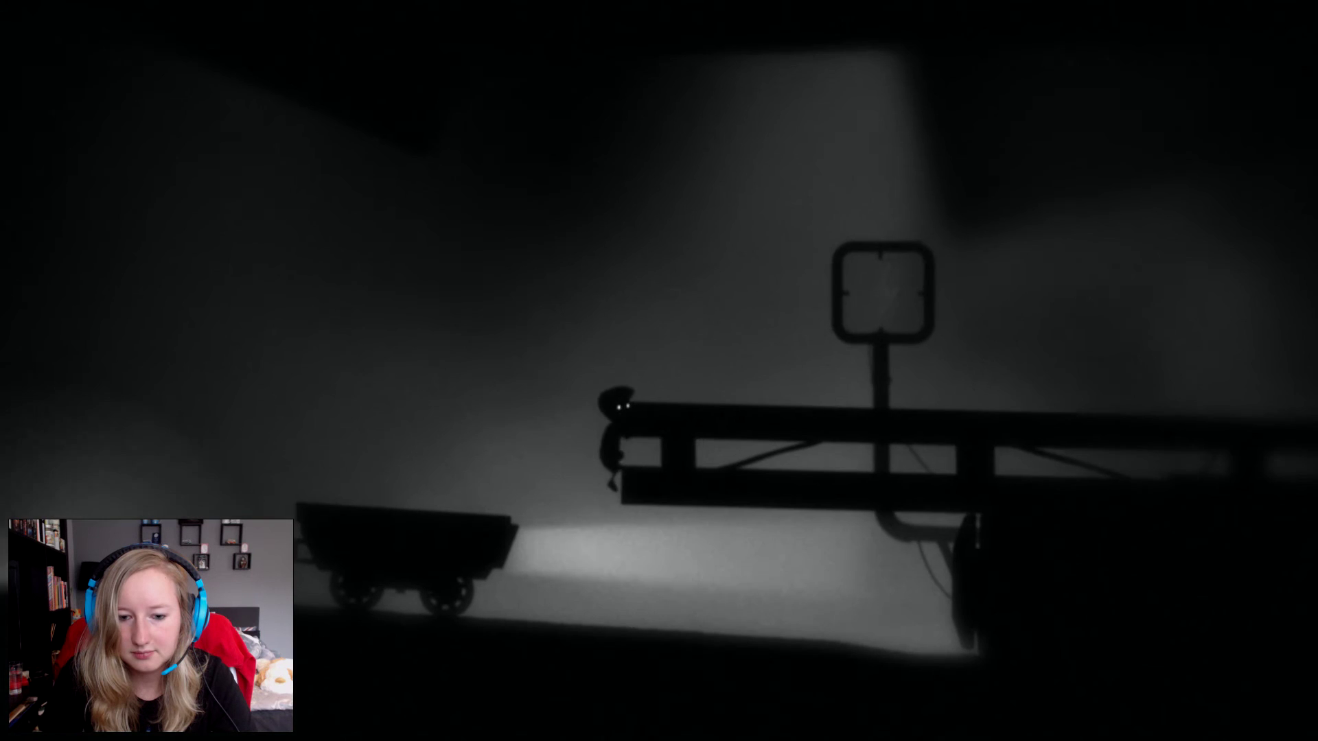
{"action": "key", "text": "Right"}
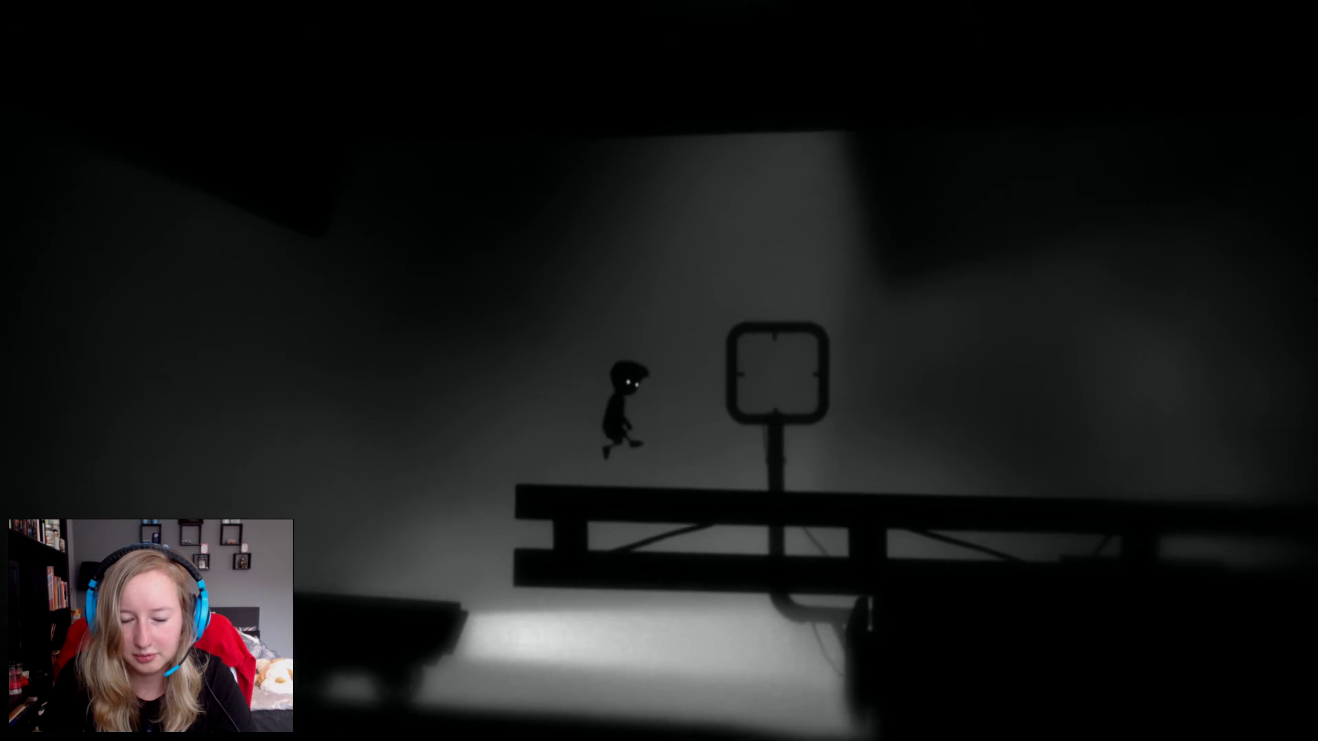
{"action": "key", "text": "Left"}
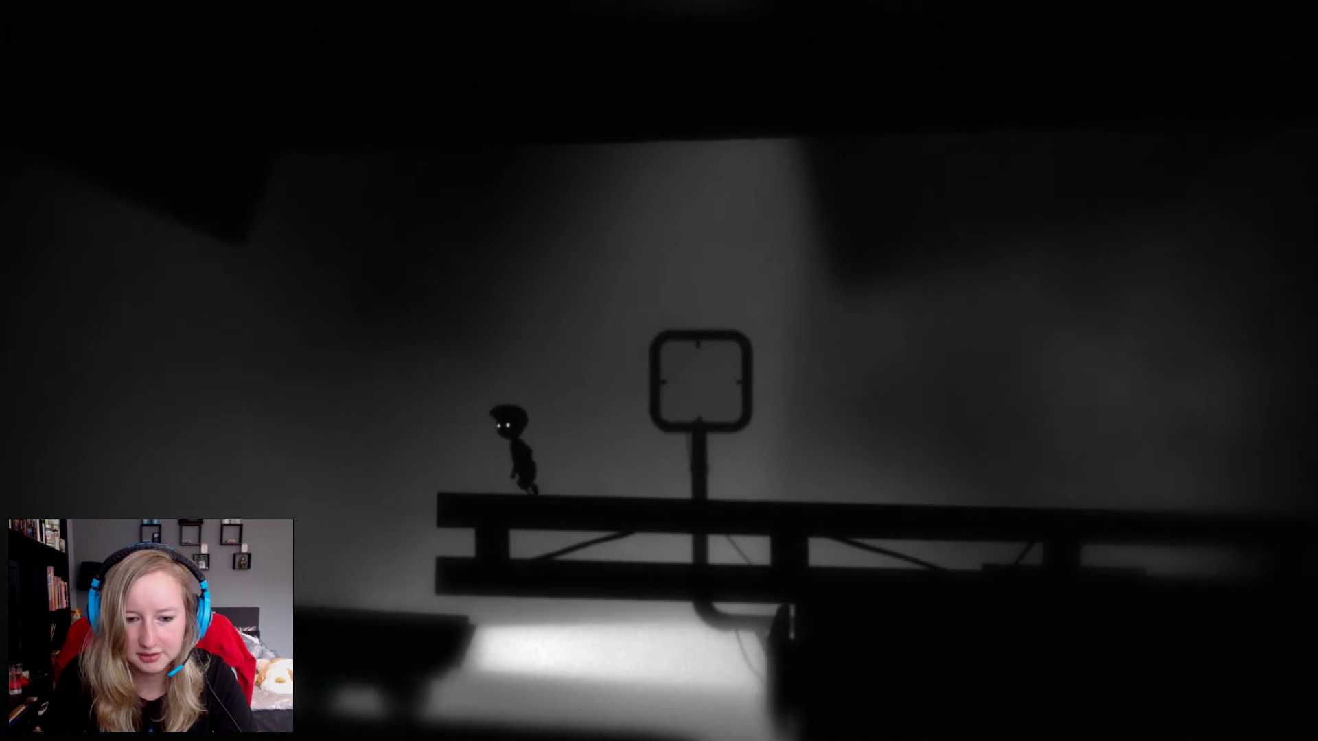
Nudge the cart right and left, climb across it and pull it rightward under the walkway.
{"action": "key", "text": "Right"}
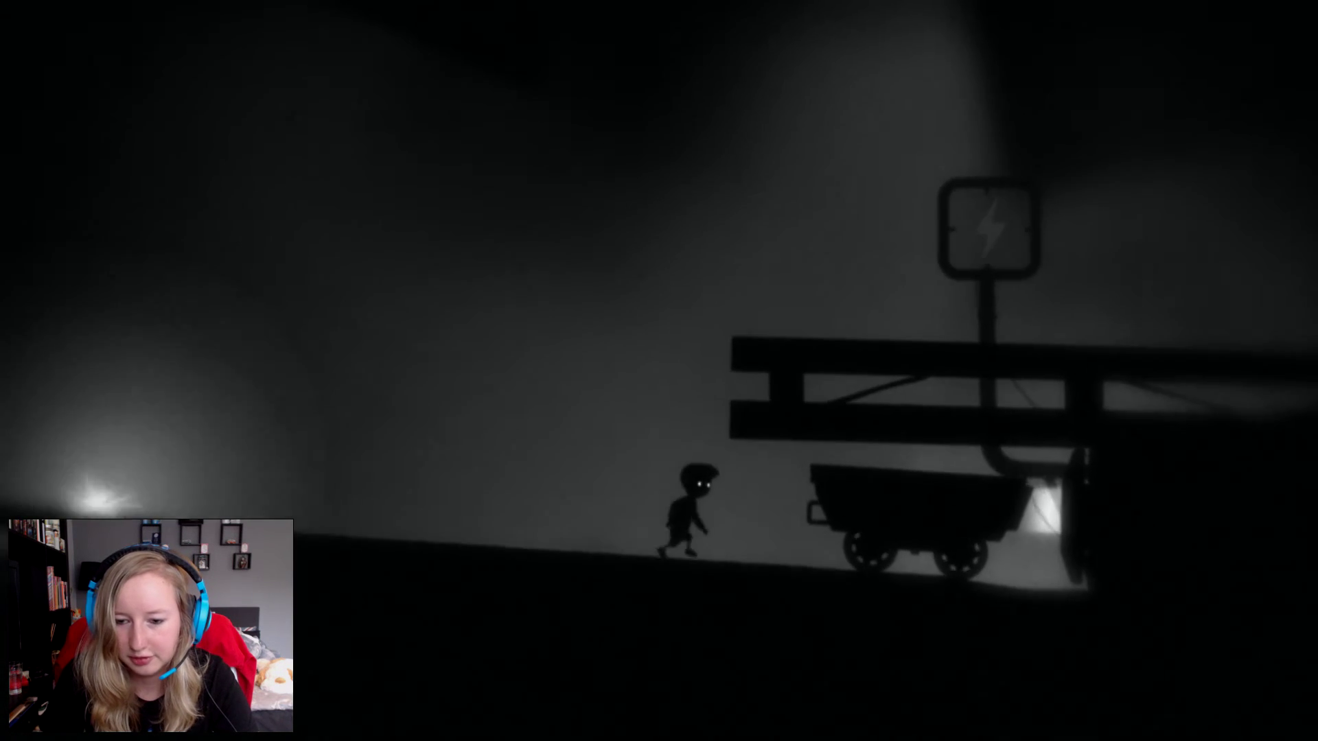
{"action": "key", "text": "Left"}
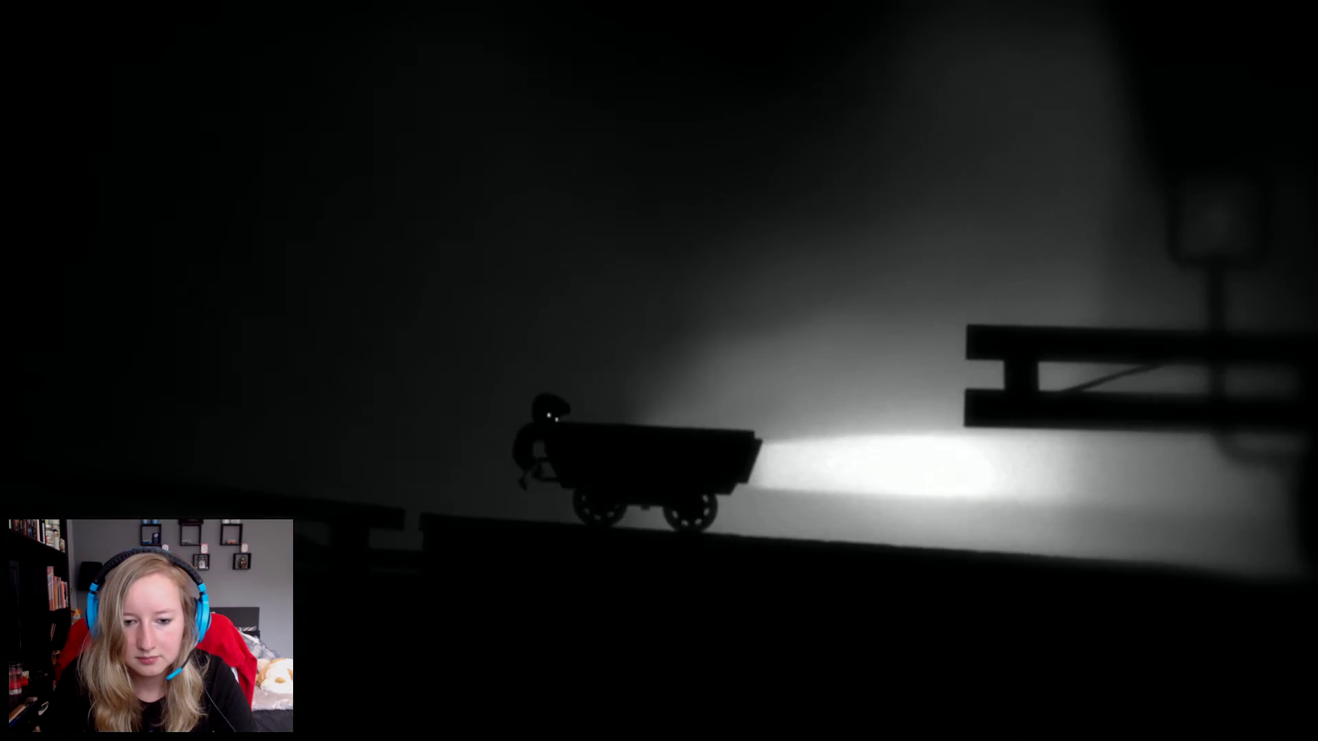
{"action": "key", "text": "Up"}
{"action": "key", "text": "Right"}
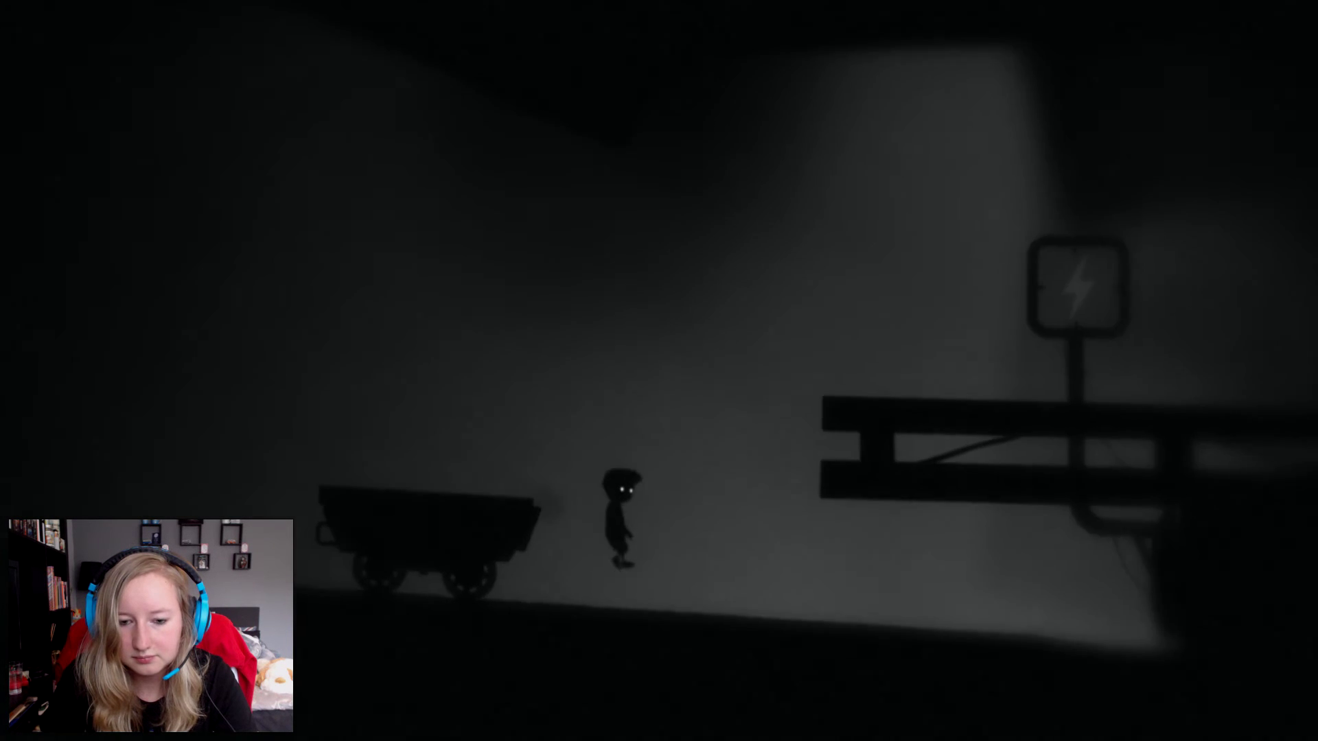
{"action": "key", "text": "Right"}
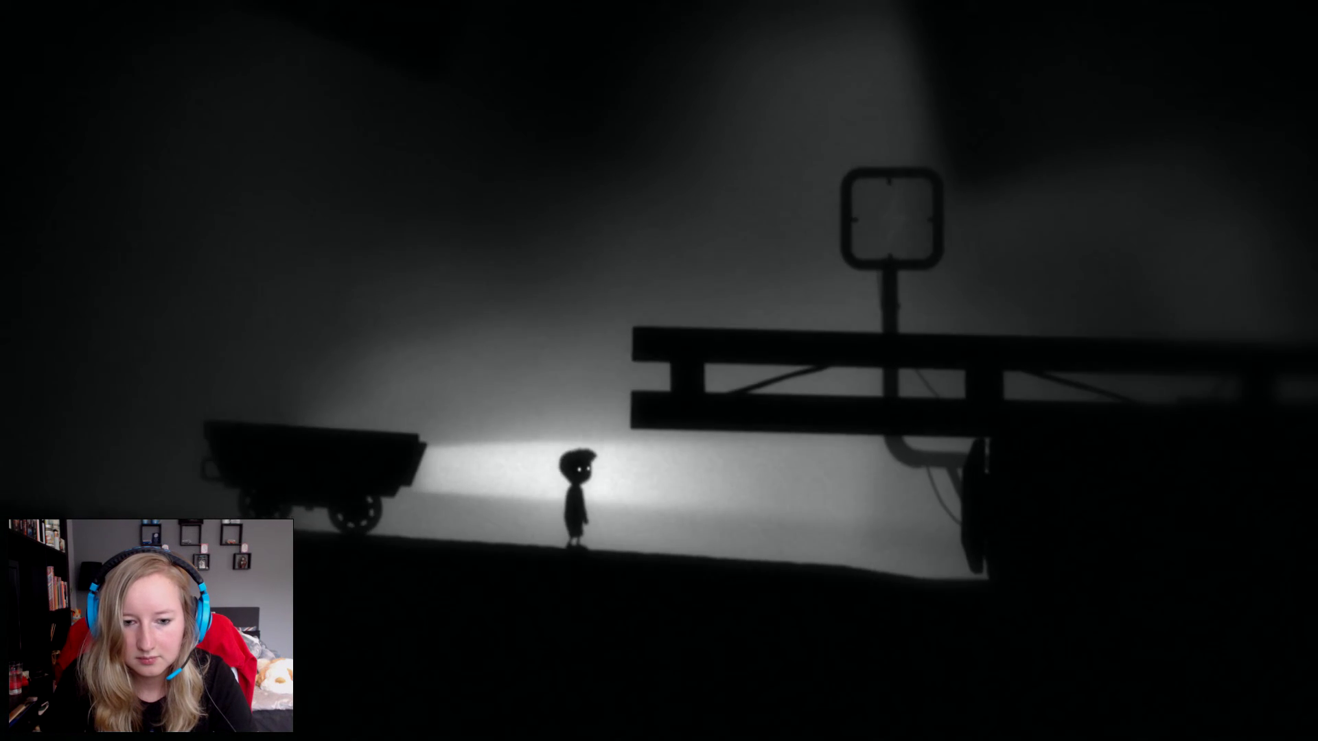
{"action": "key", "text": "ctrl+Right"}
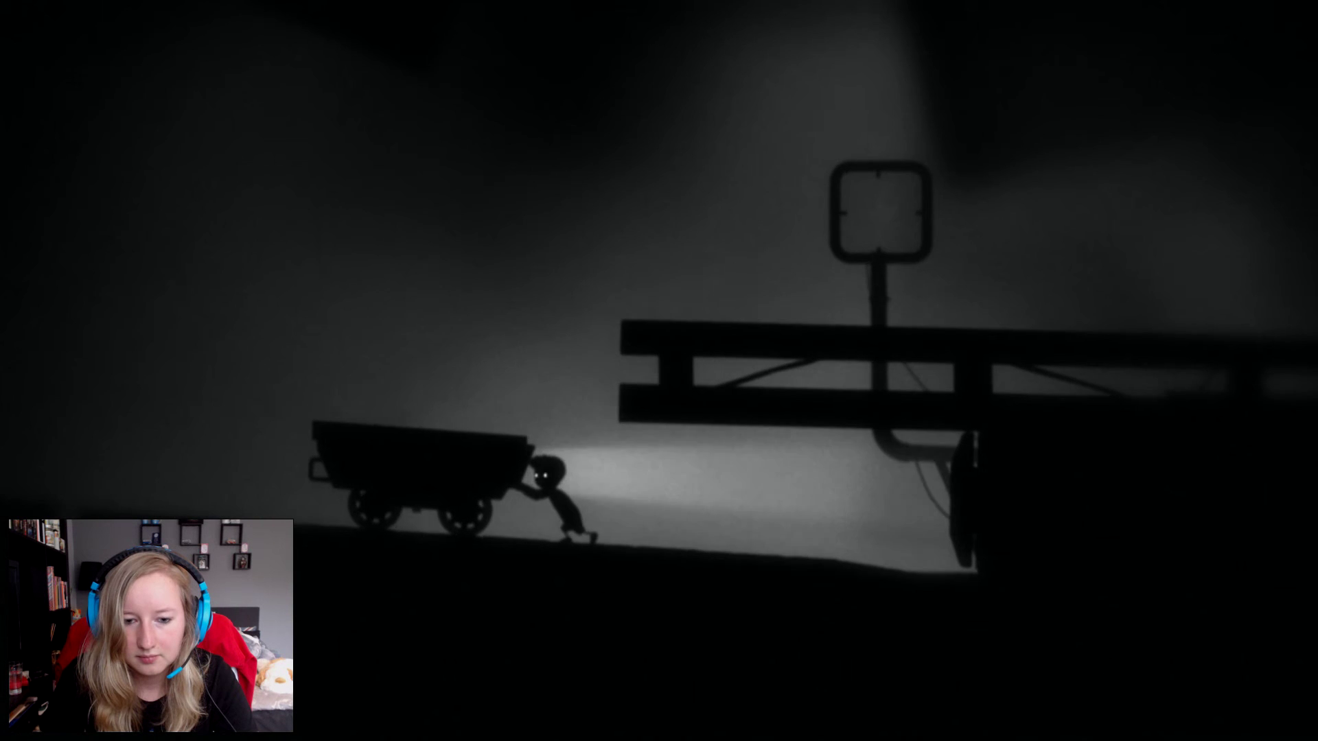
Release the cart and jump from it up onto the raised walkway.
{"action": "key", "text": "Up"}
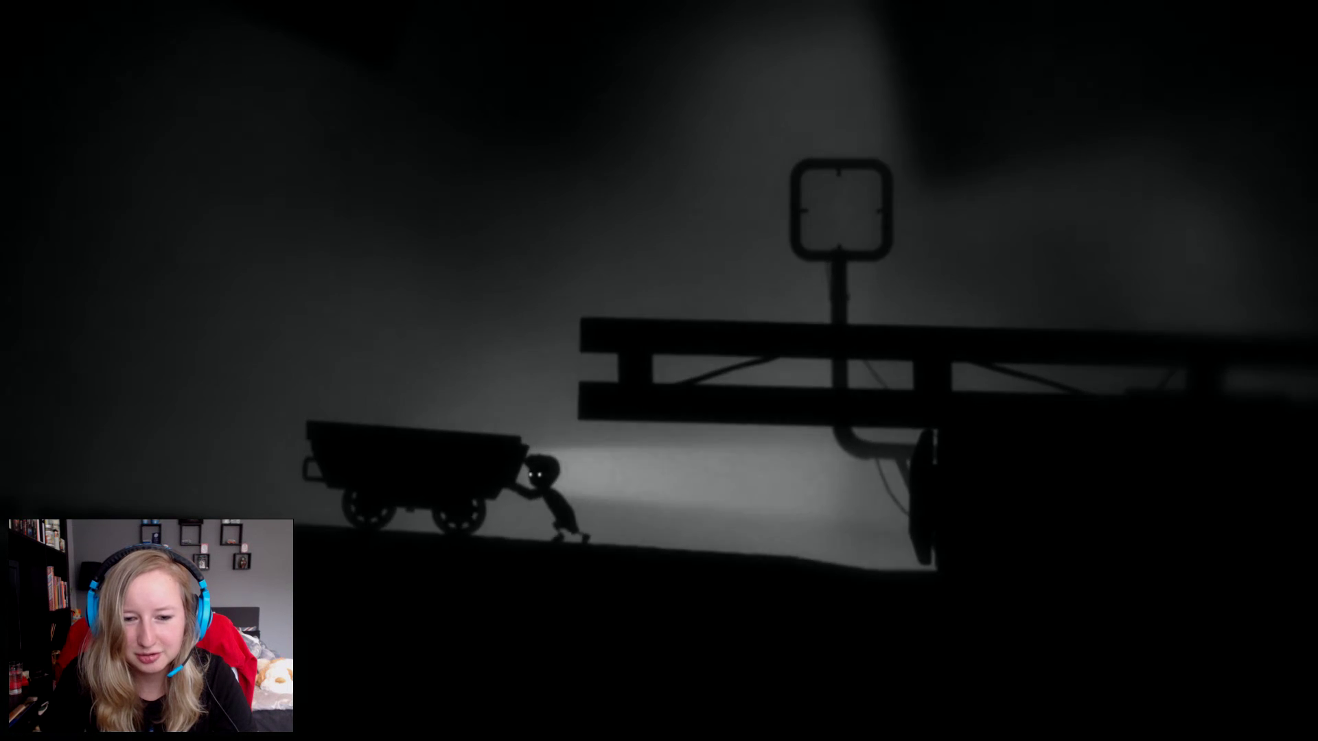
{"action": "key", "text": "Up"}
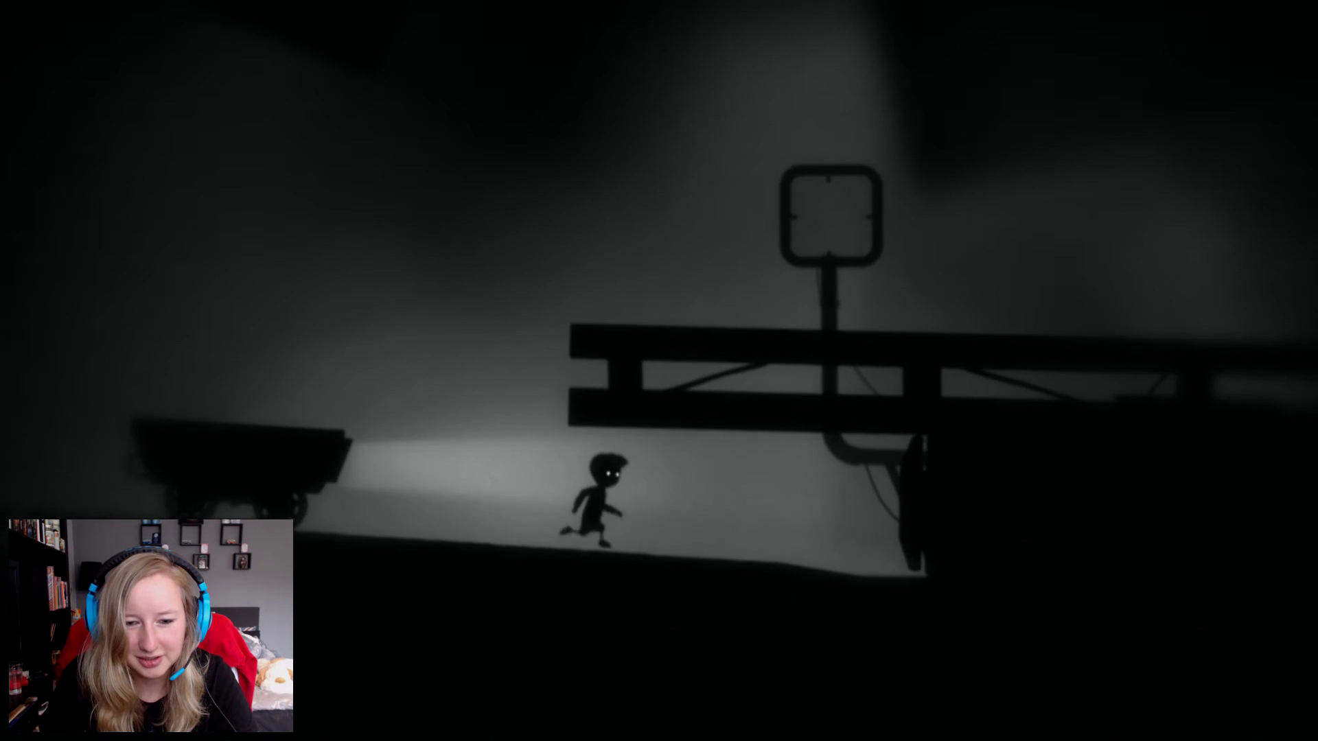
{"action": "key", "text": "Left"}
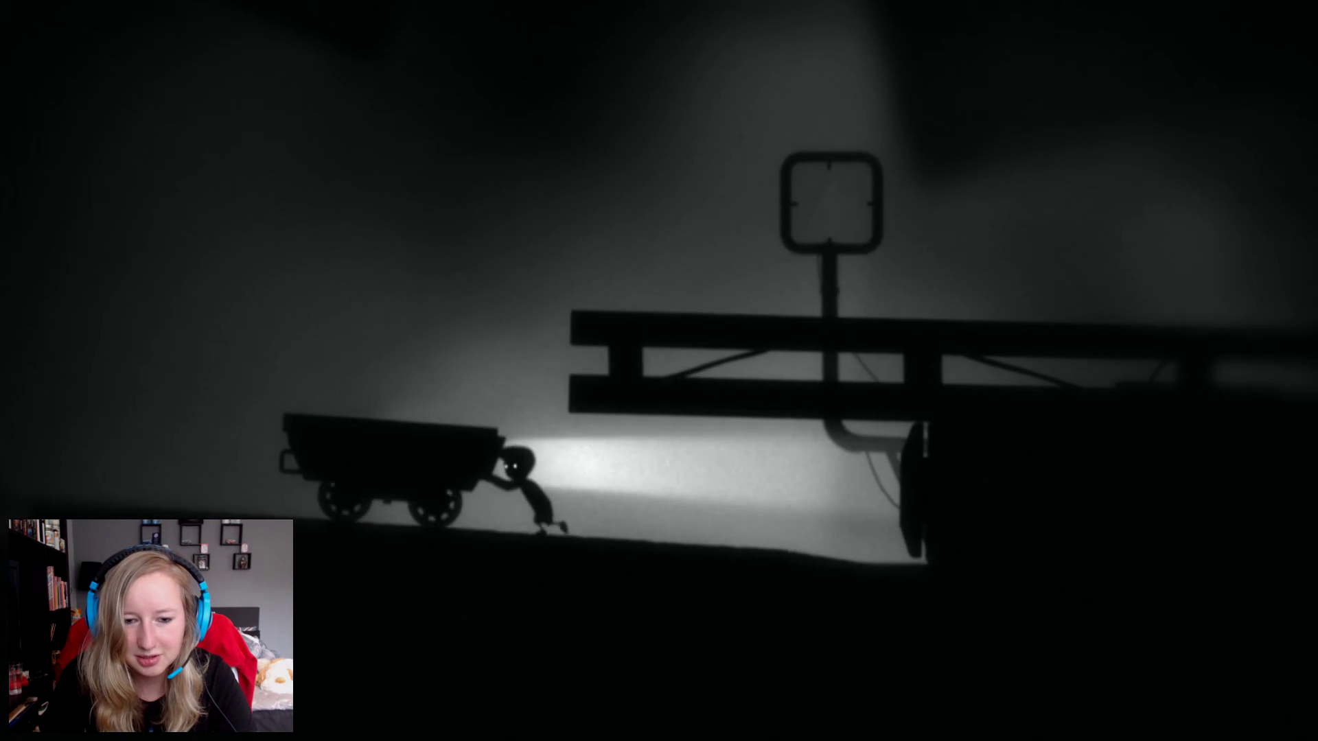
{"action": "key", "text": "Up"}
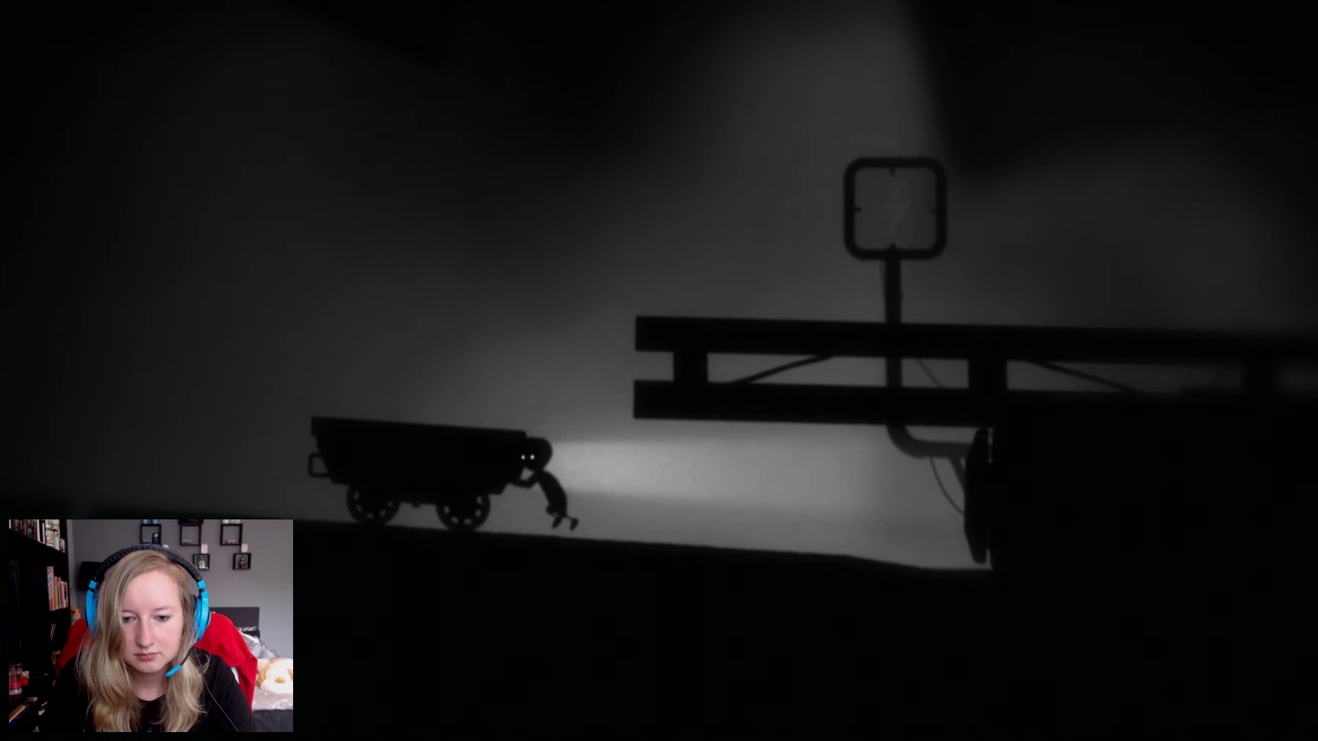
{"action": "key", "text": "Up"}
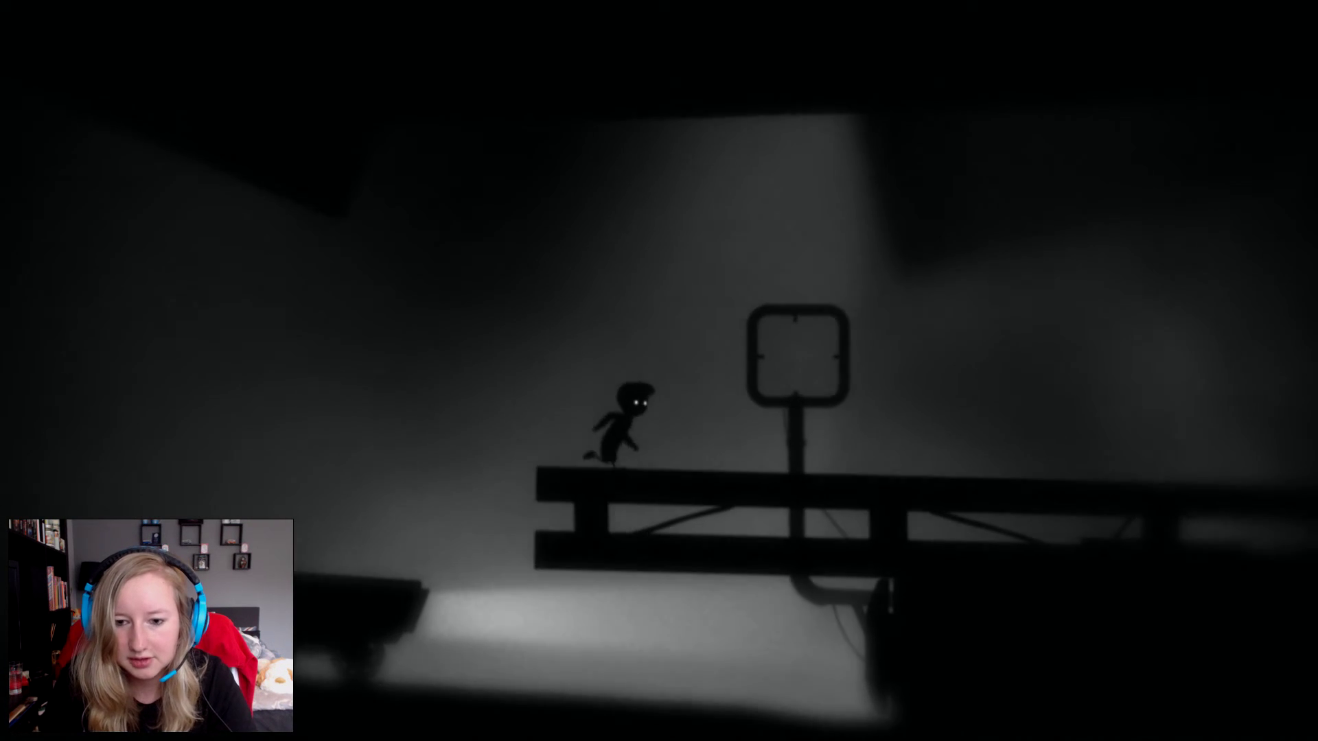
Run right along the walkway, drop down to climb the tall box and stand in the lamp beam.
{"action": "key", "text": "Right"}
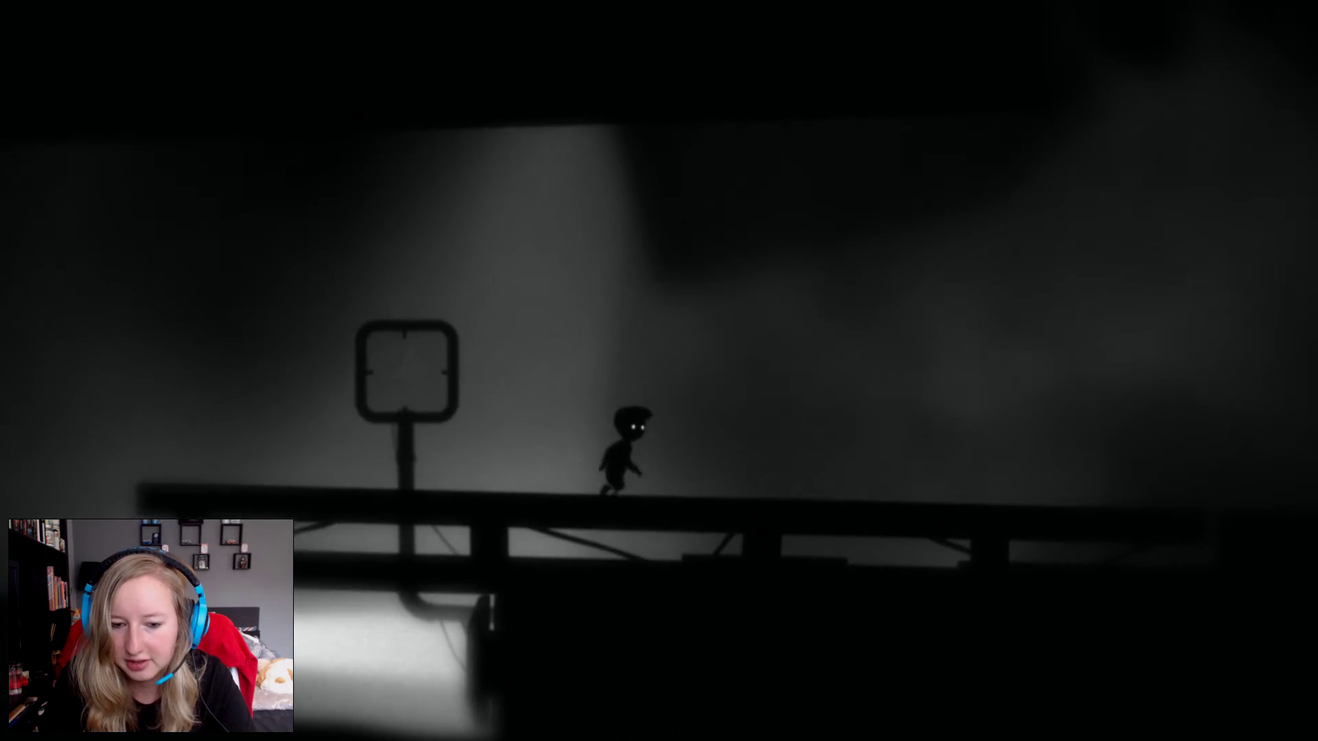
{"action": "key", "text": "Right"}
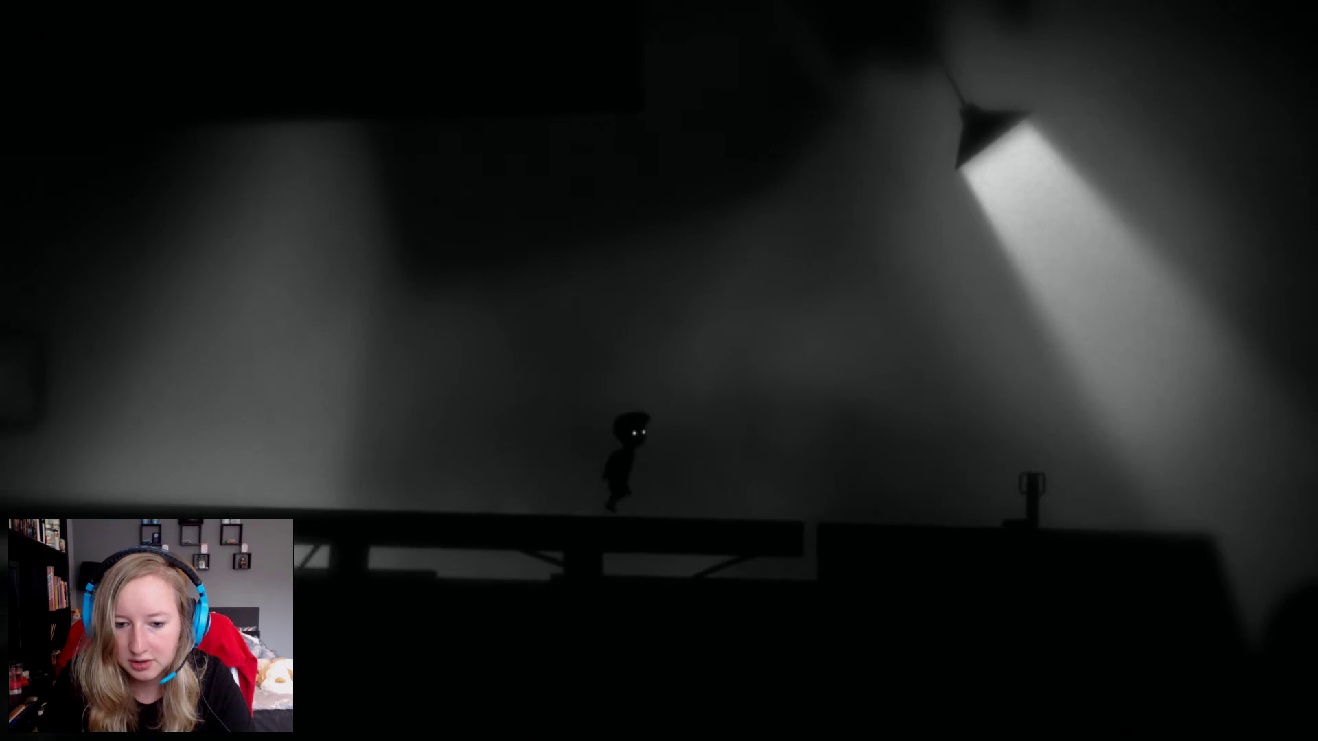
{"action": "key", "text": "Up"}
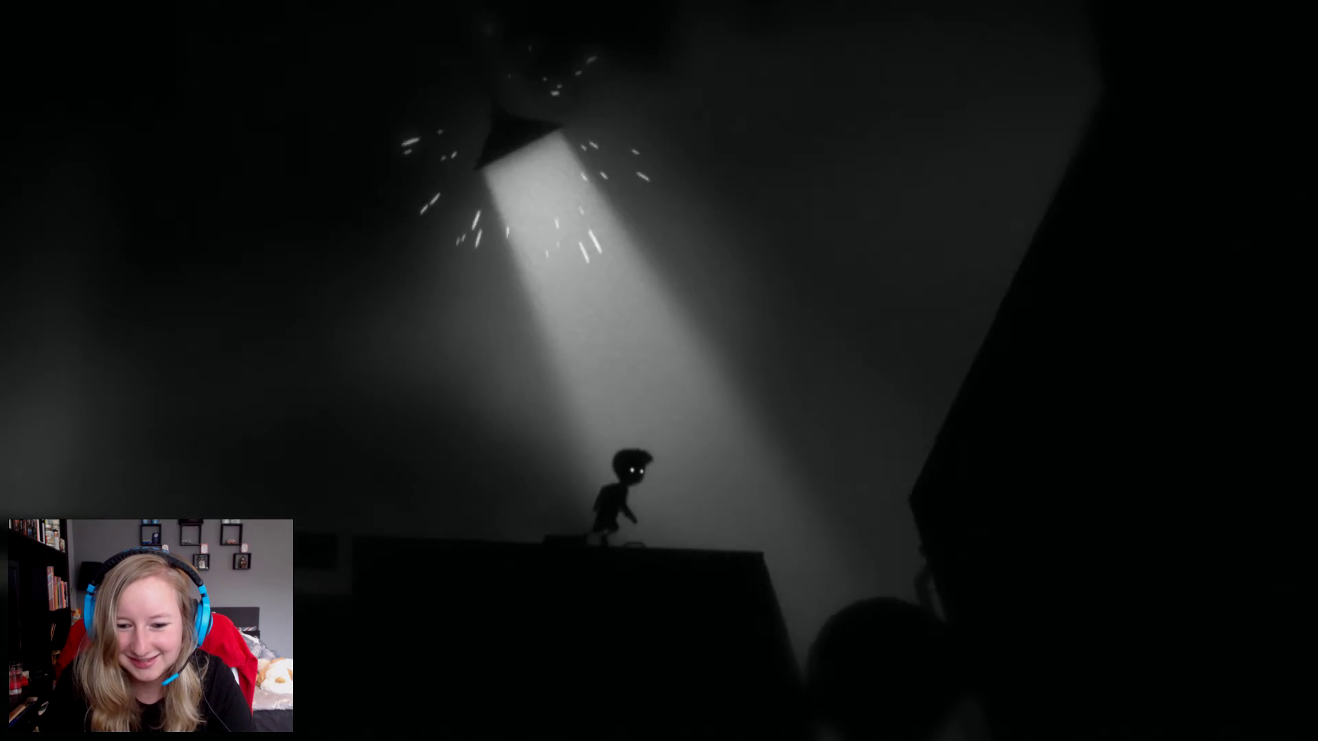
{"action": "key", "text": "Right"}
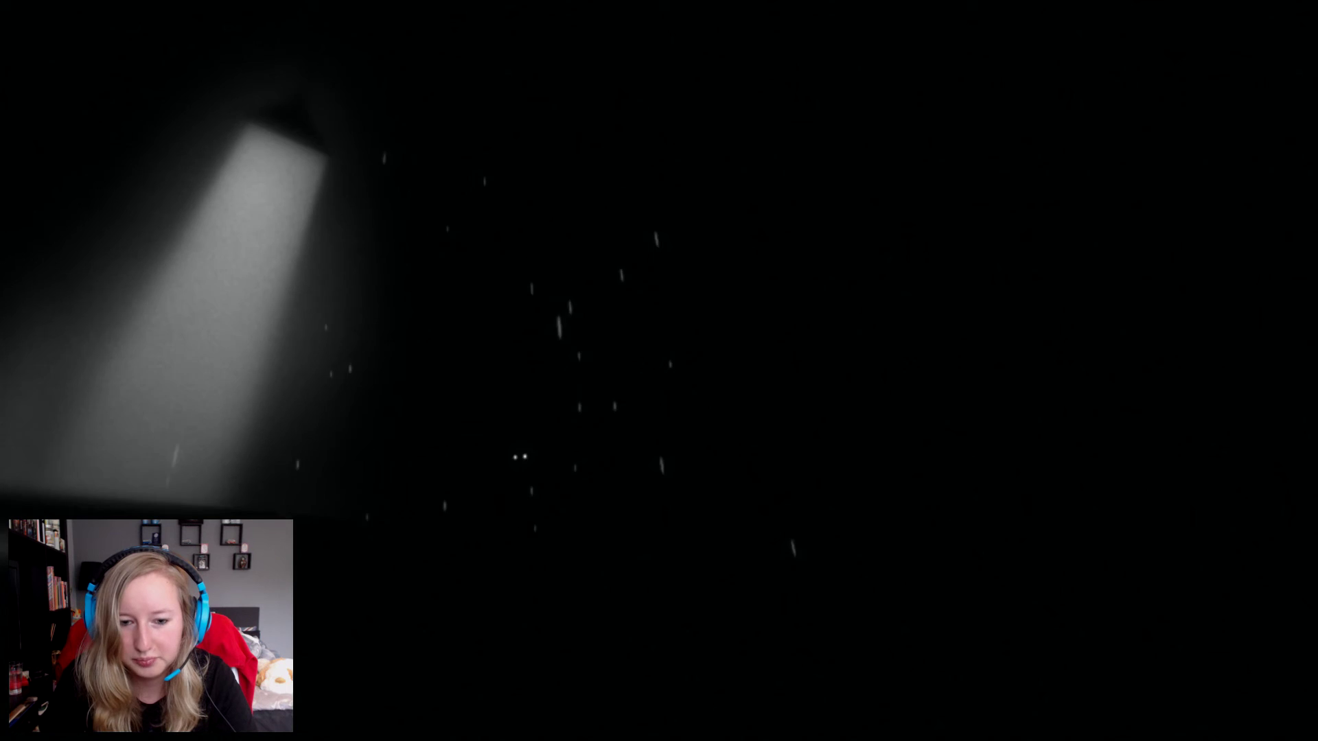
{"action": "key", "text": "Left"}
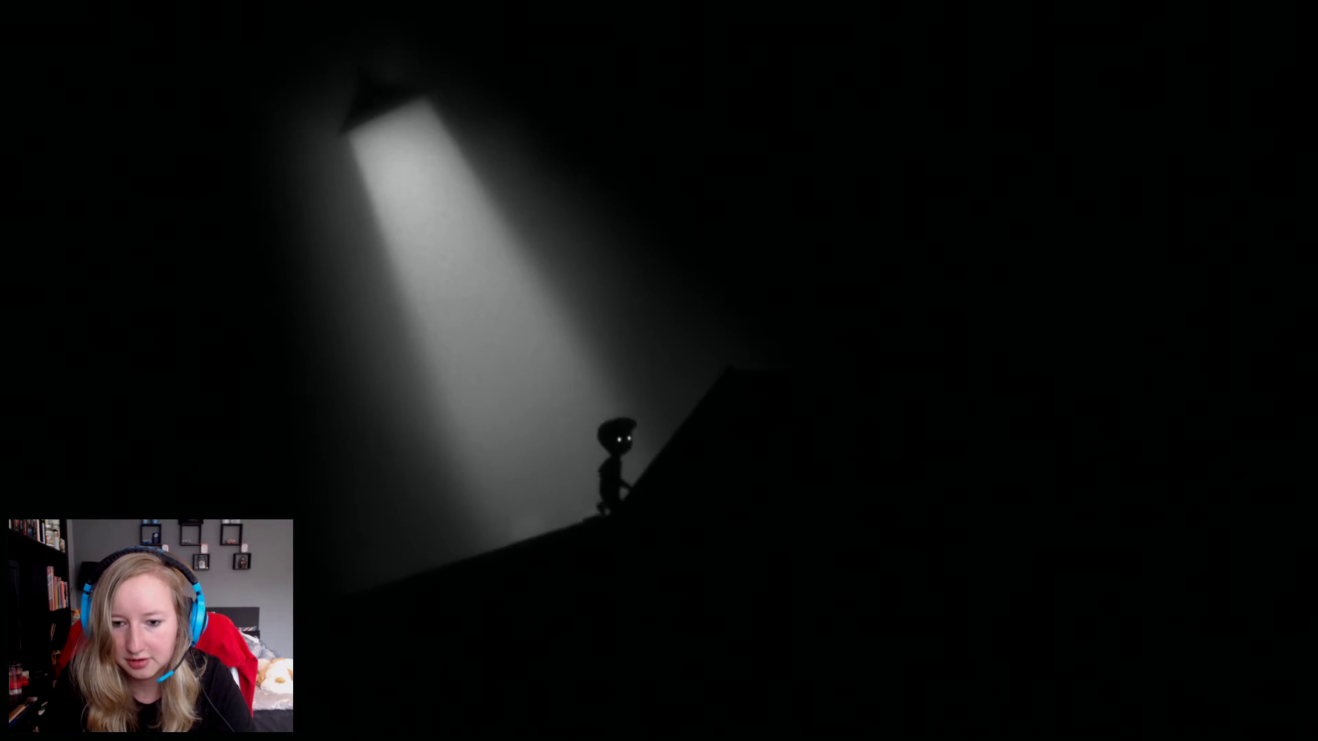
{"action": "key", "text": "Right"}
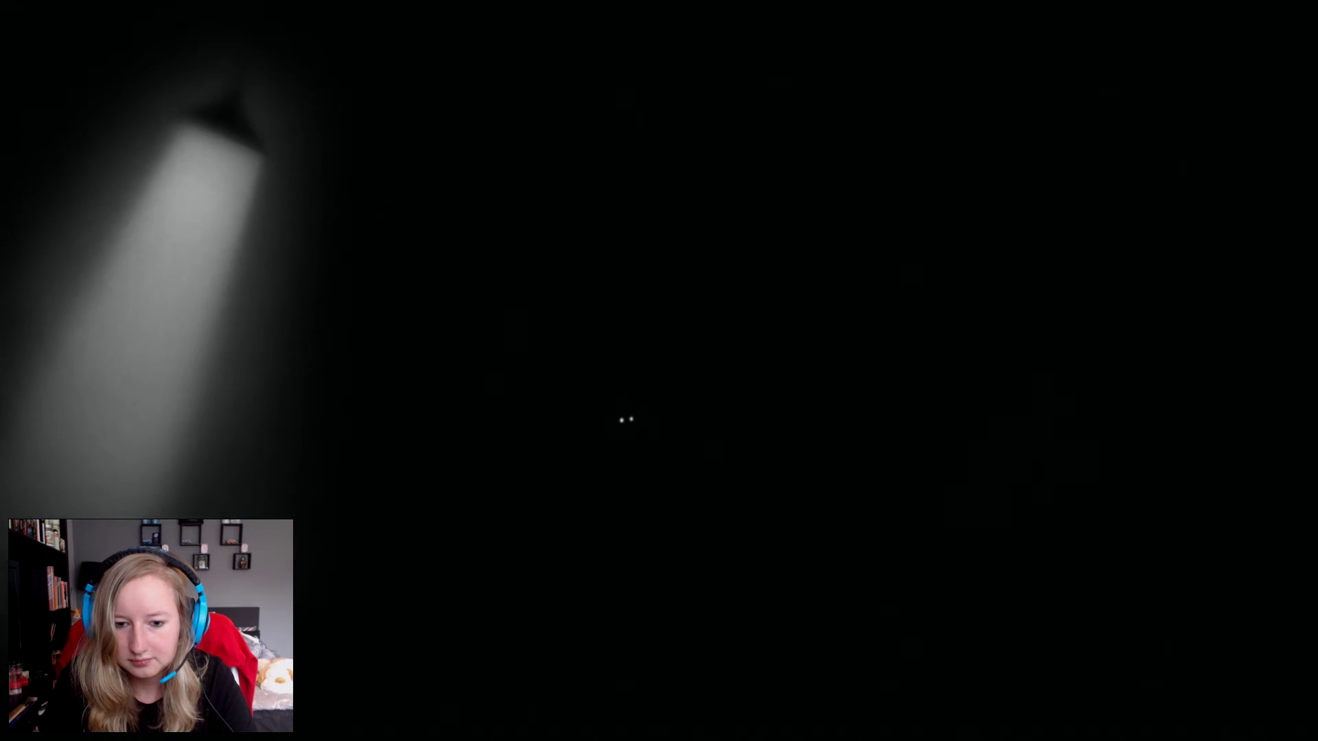
Pace in and out of the lamp light on the ledge, then walk left into the darkness.
{"action": "key", "text": "Left"}
{"action": "key", "text": "Right"}
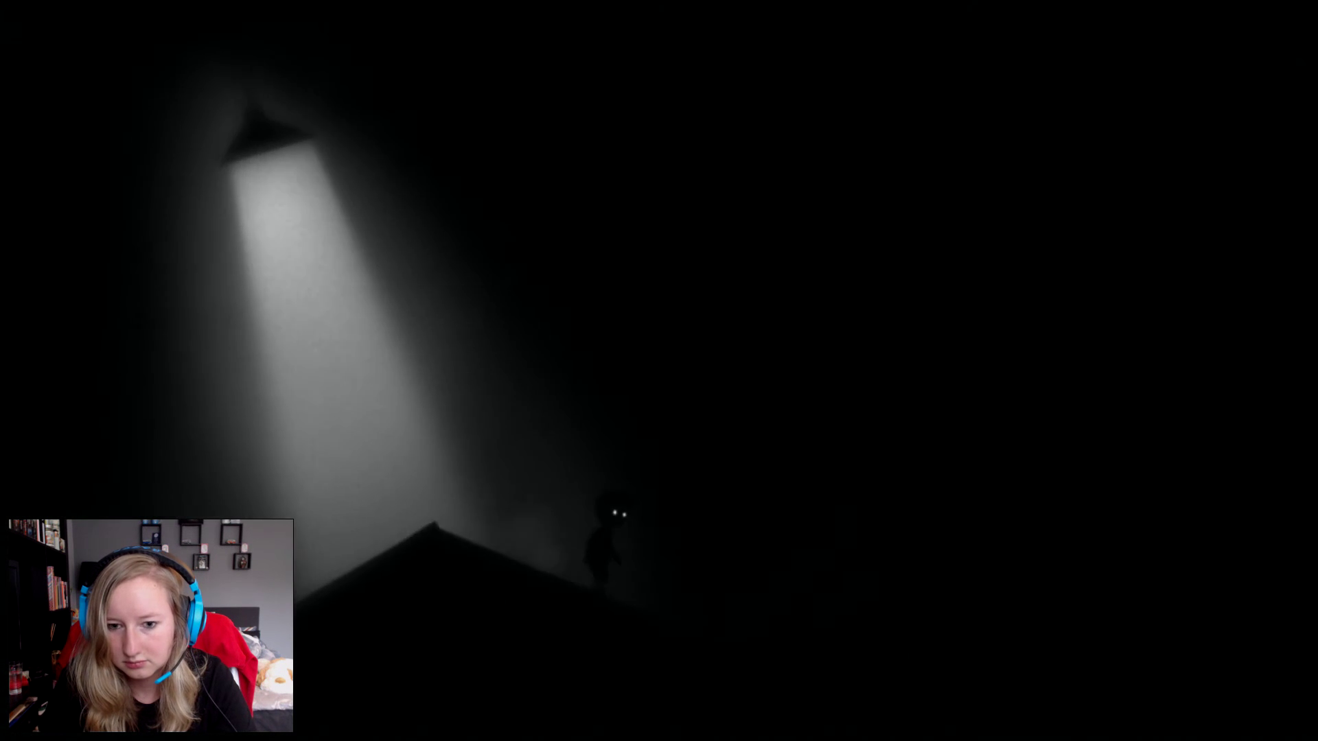
{"action": "key", "text": "Left"}
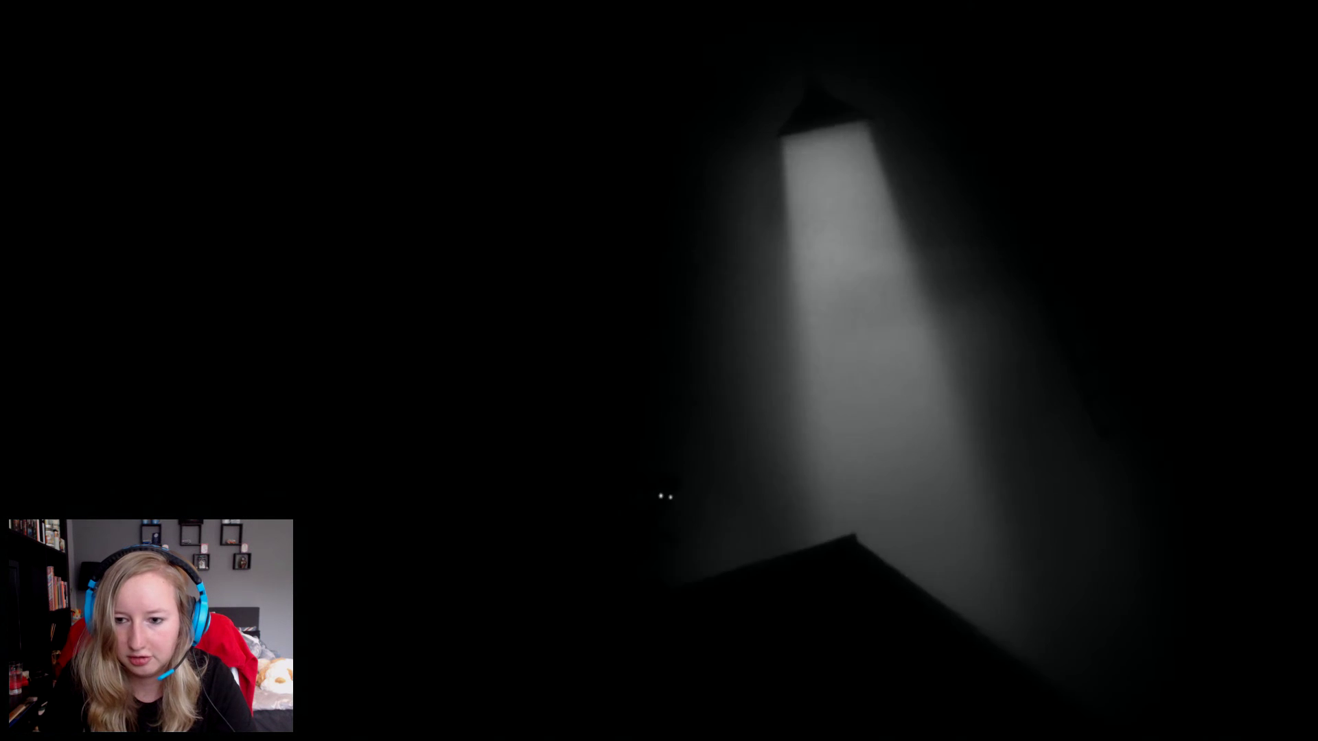
{"action": "key", "text": "Left"}
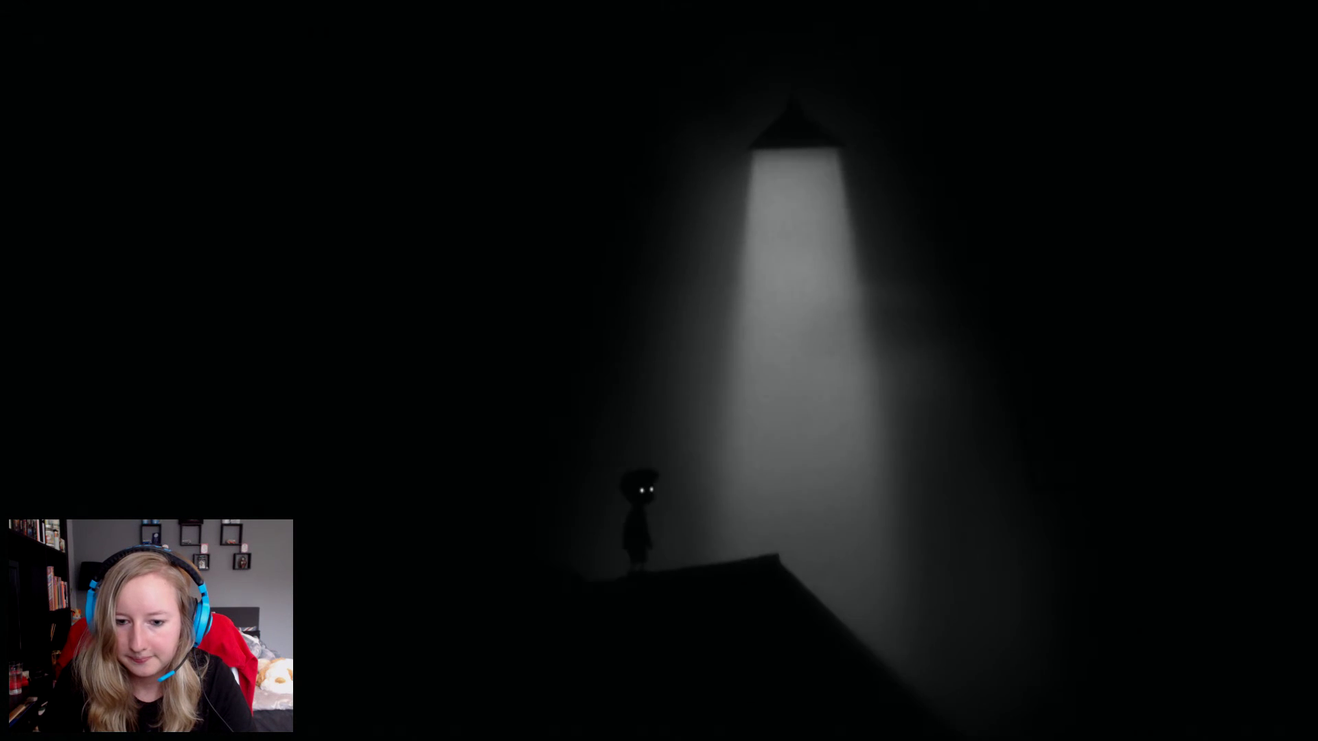
{"action": "key", "text": "Left"}
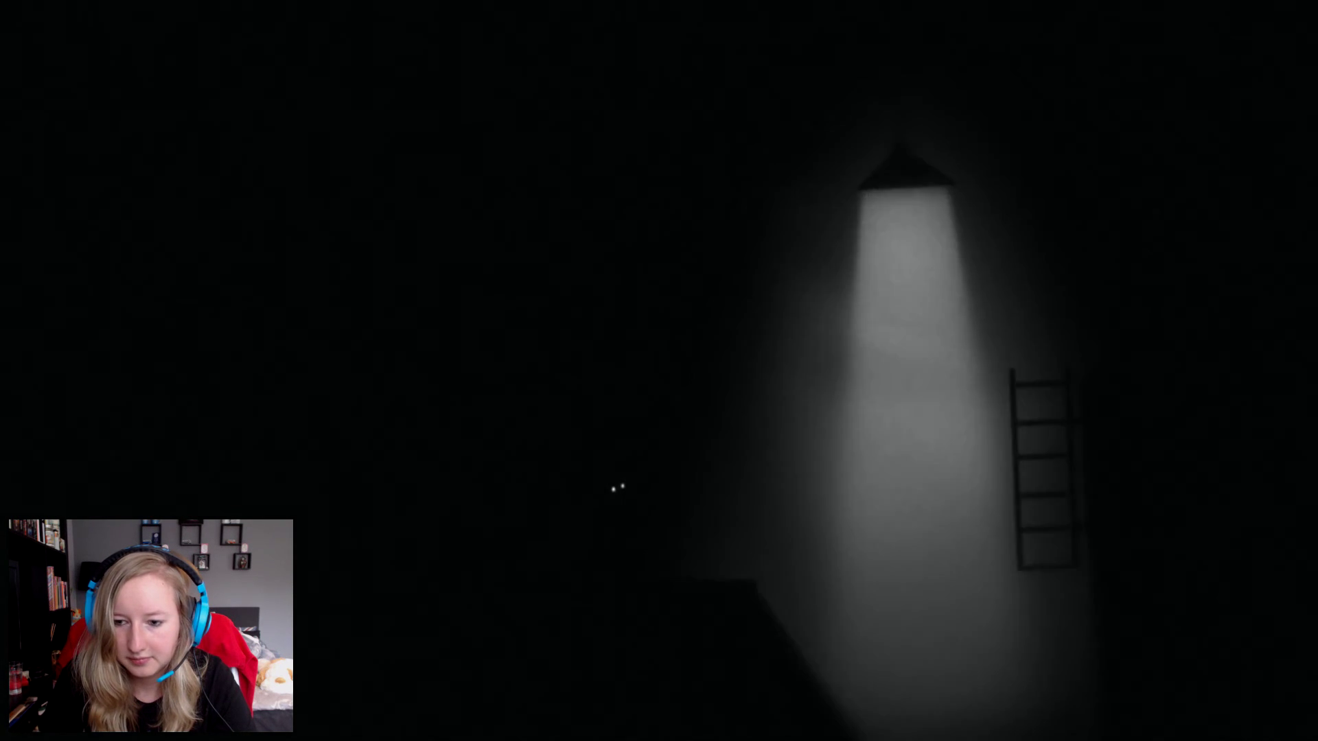
Walk right past the lit ladder over the slope, then turn back into the light to tip the room.
{"action": "key", "text": "Right"}
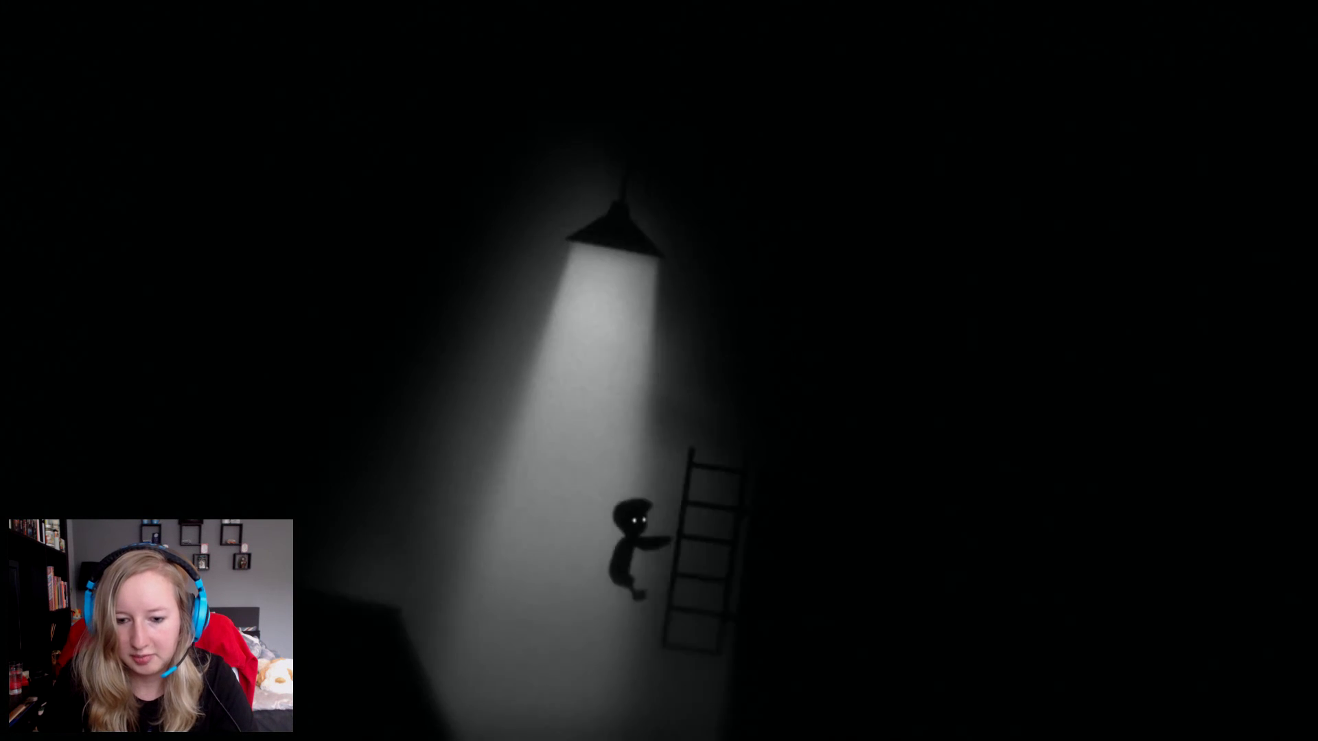
{"action": "key", "text": "Right"}
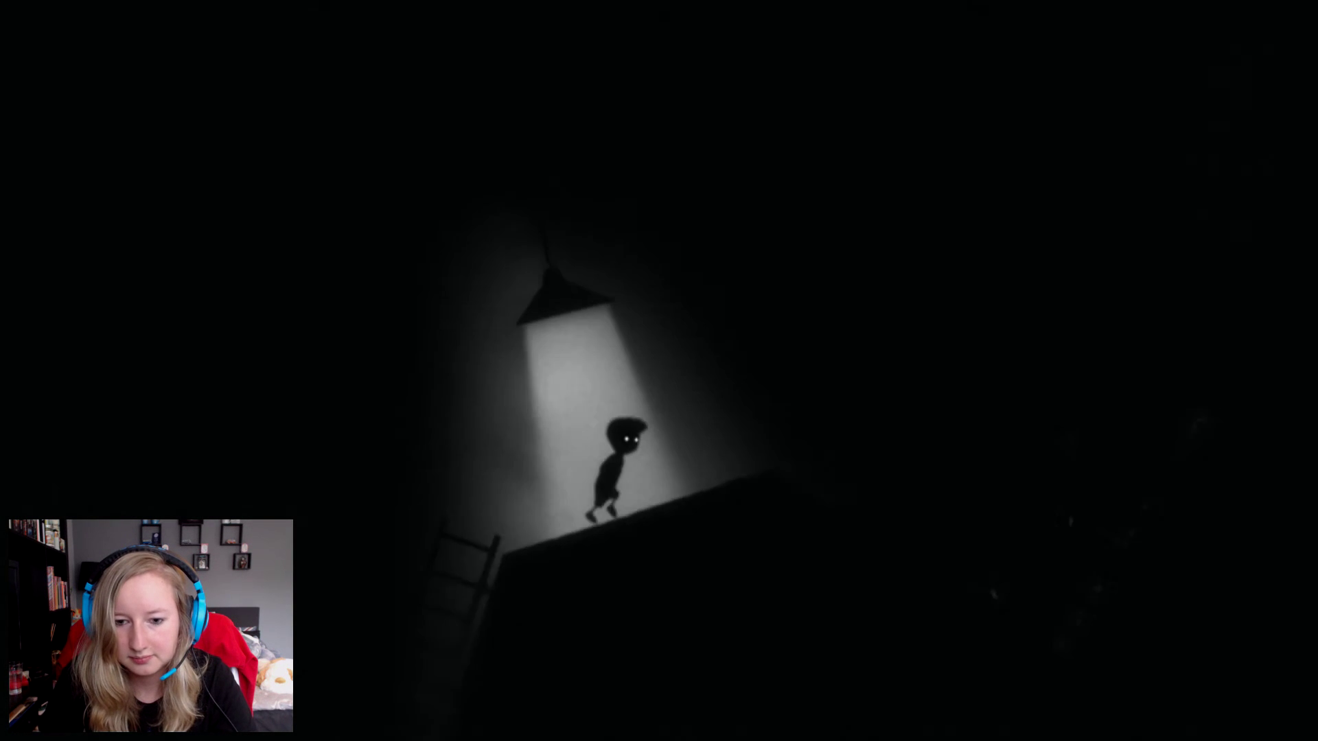
{"action": "key", "text": "Right"}
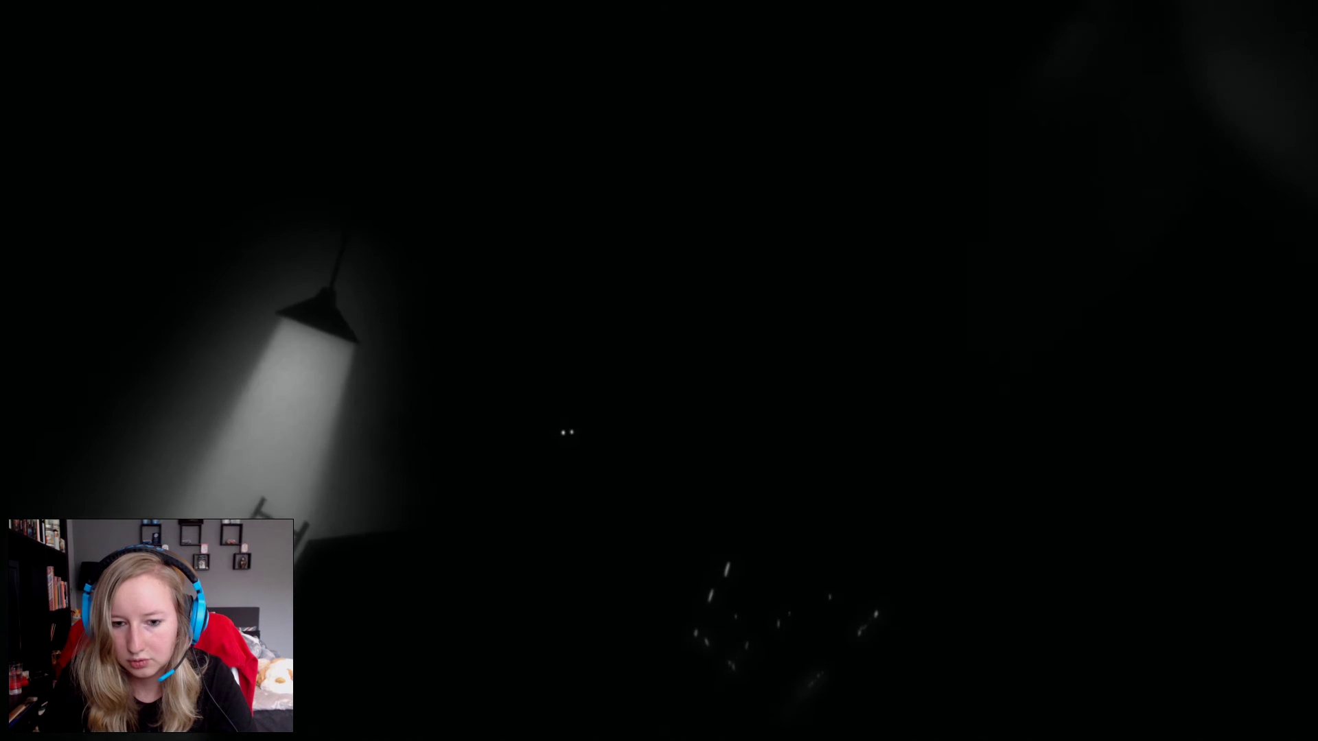
{"action": "key", "text": "Left"}
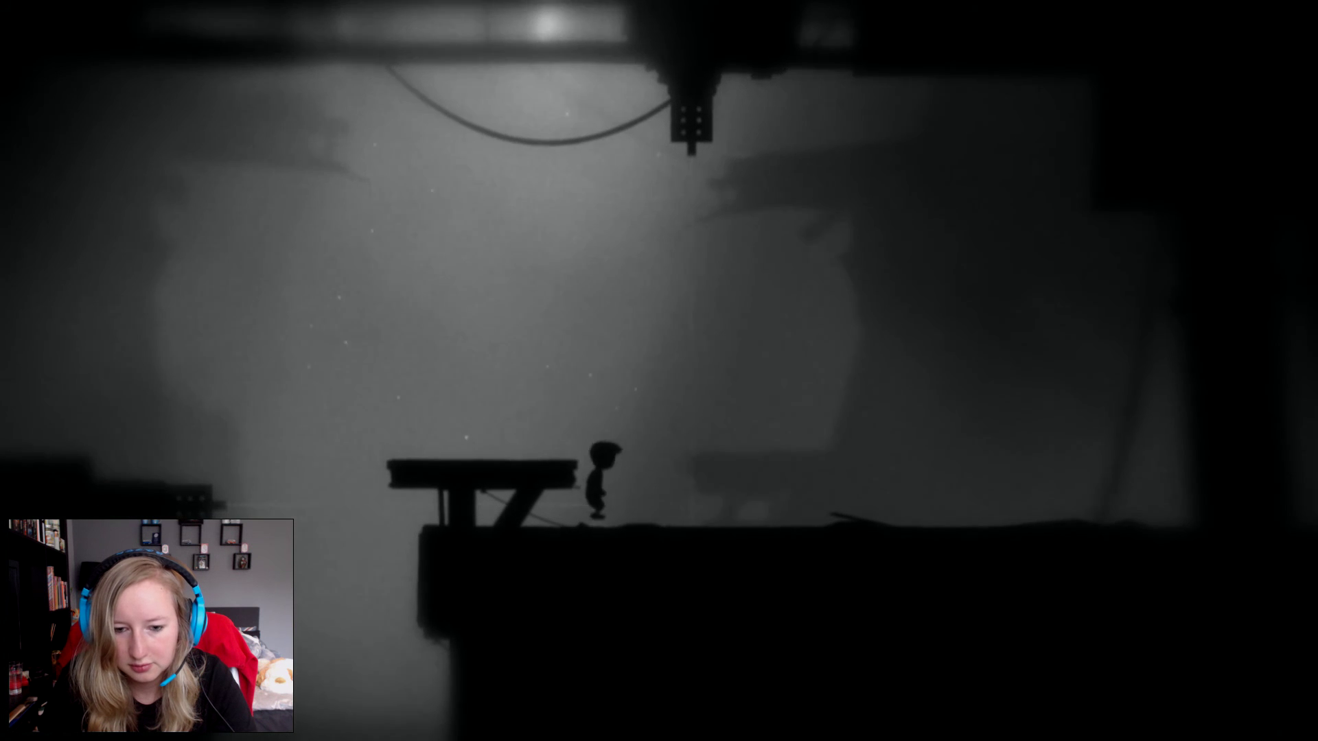
Jump down off the platform, climb back to jump leftward onto the dark block, then run onto the turret block.
{"action": "key", "text": "Left"}
{"action": "key", "text": "Left"}
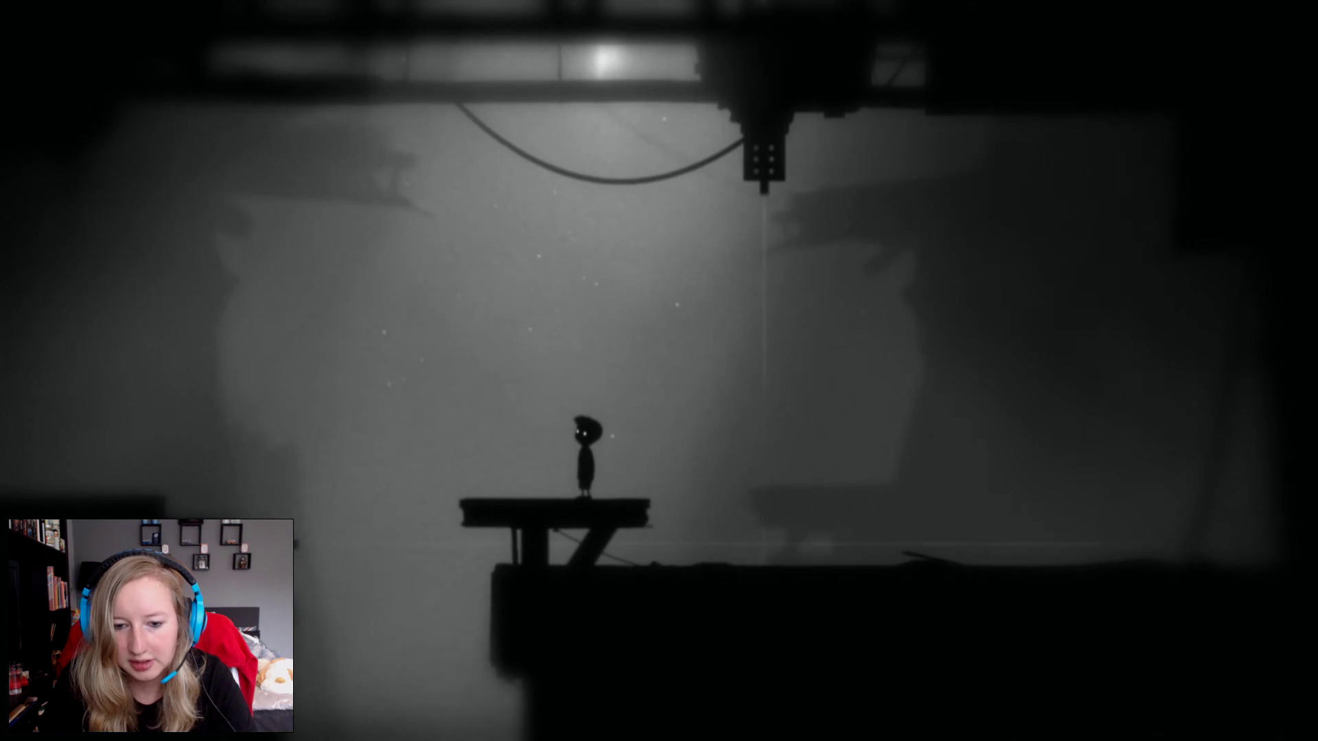
{"action": "key", "text": "Right"}
{"action": "key", "text": "Up"}
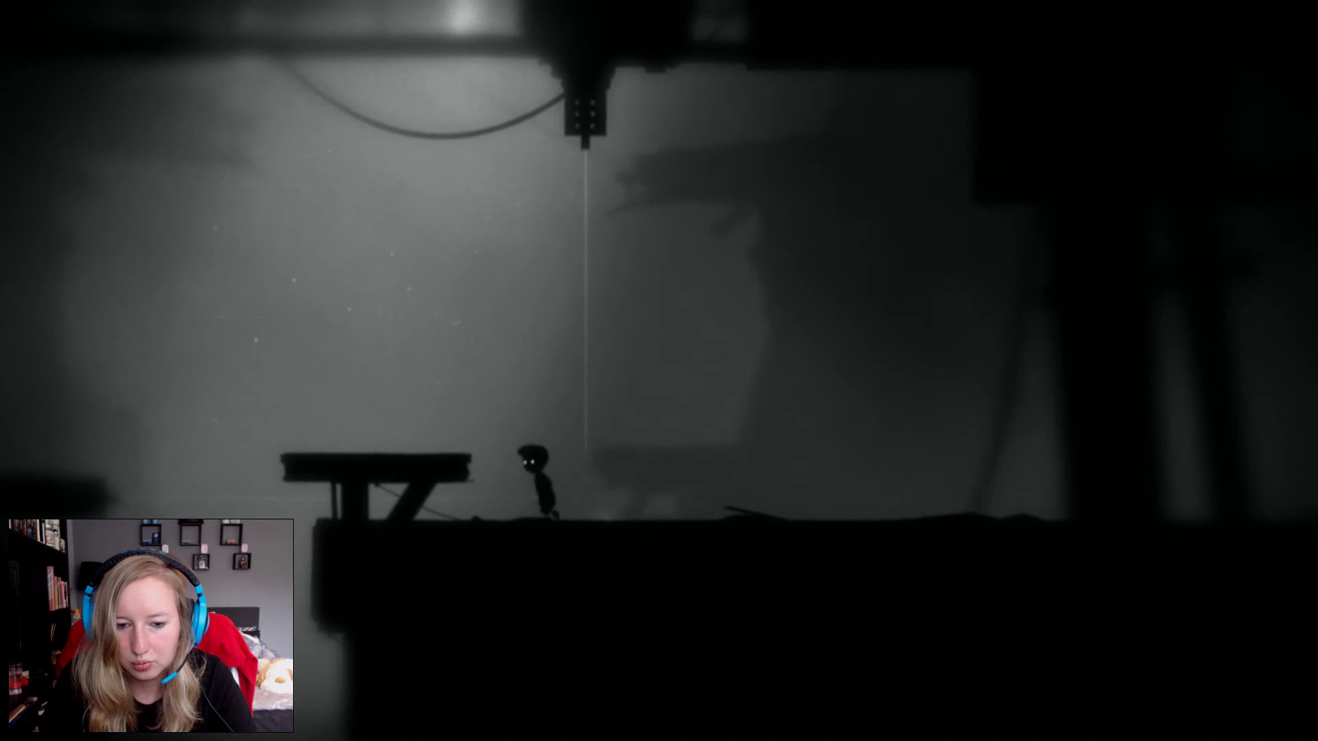
{"action": "key", "text": "Left"}
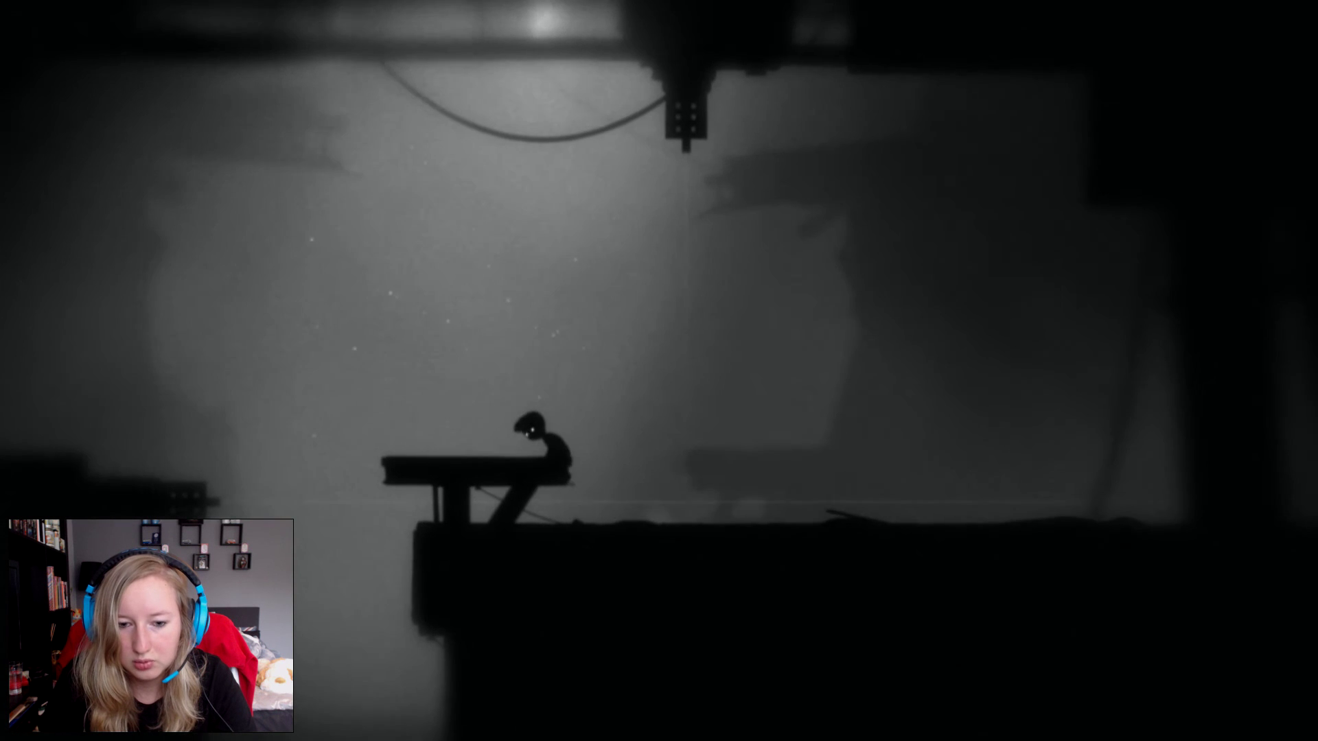
{"action": "key", "text": "Up"}
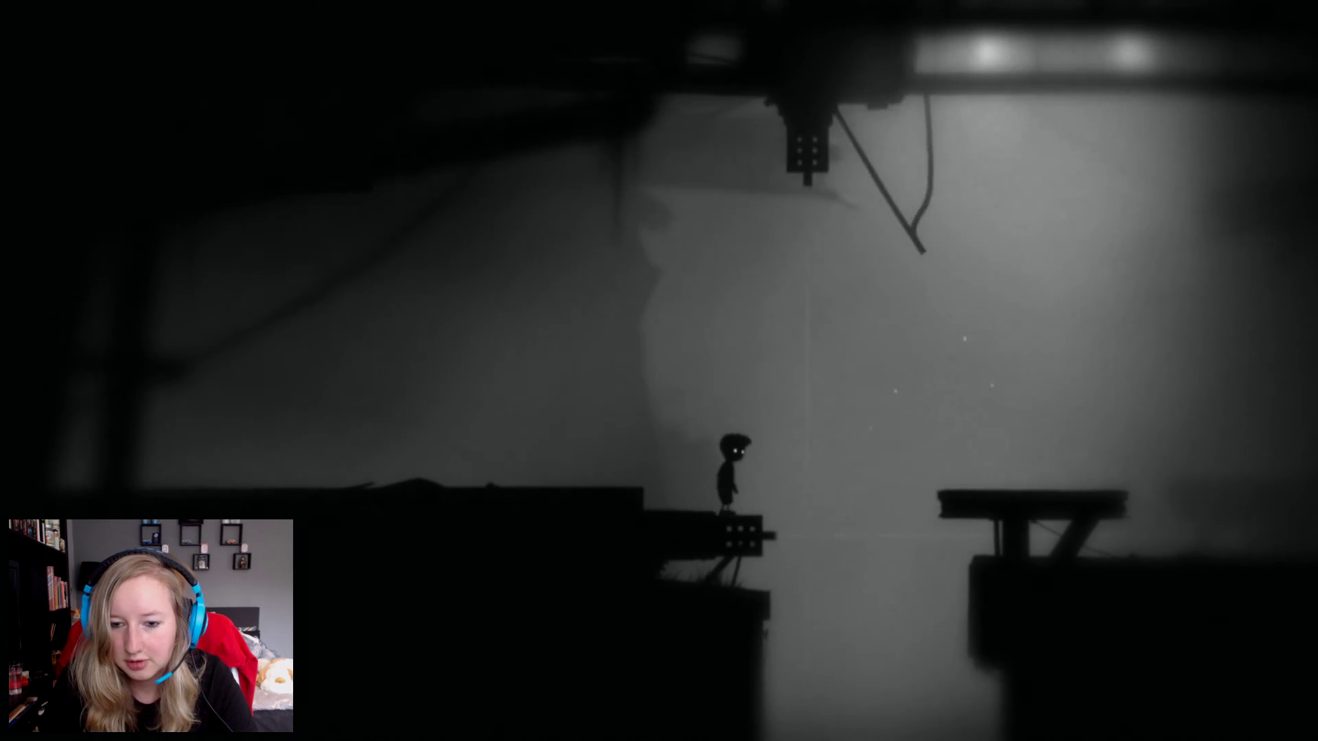
{"action": "key", "text": "Left"}
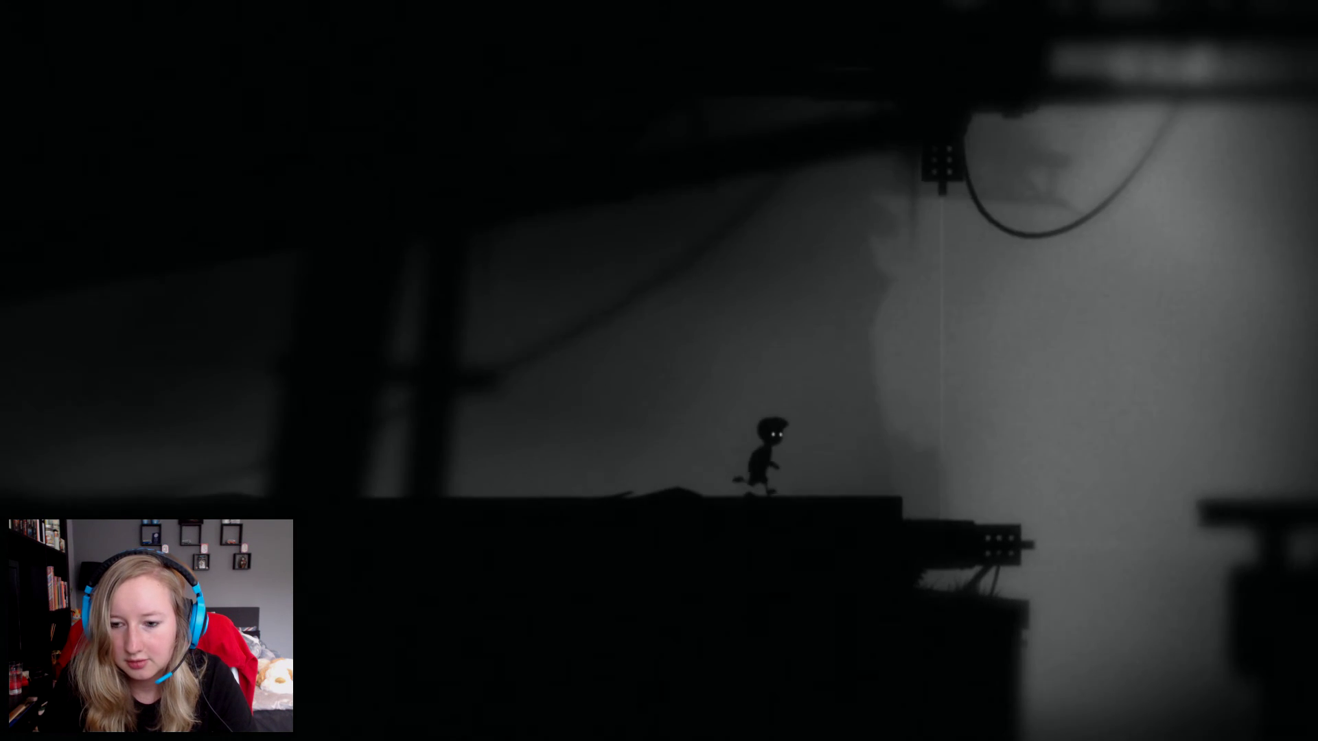
{"action": "key", "text": "Right"}
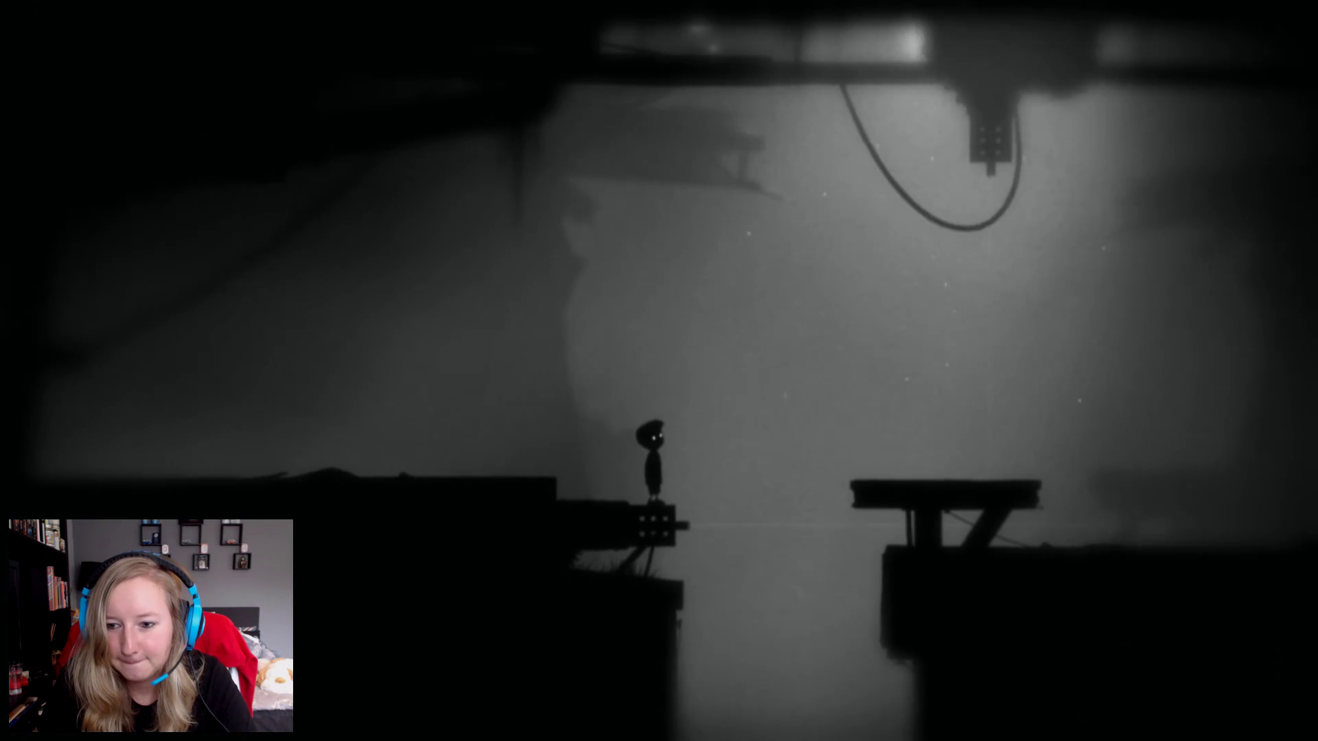
Jump the gap to the platform, leap back left to the ledge and step onto the turret block's edge.
{"action": "key", "text": "Right"}
{"action": "key", "text": "Up"}
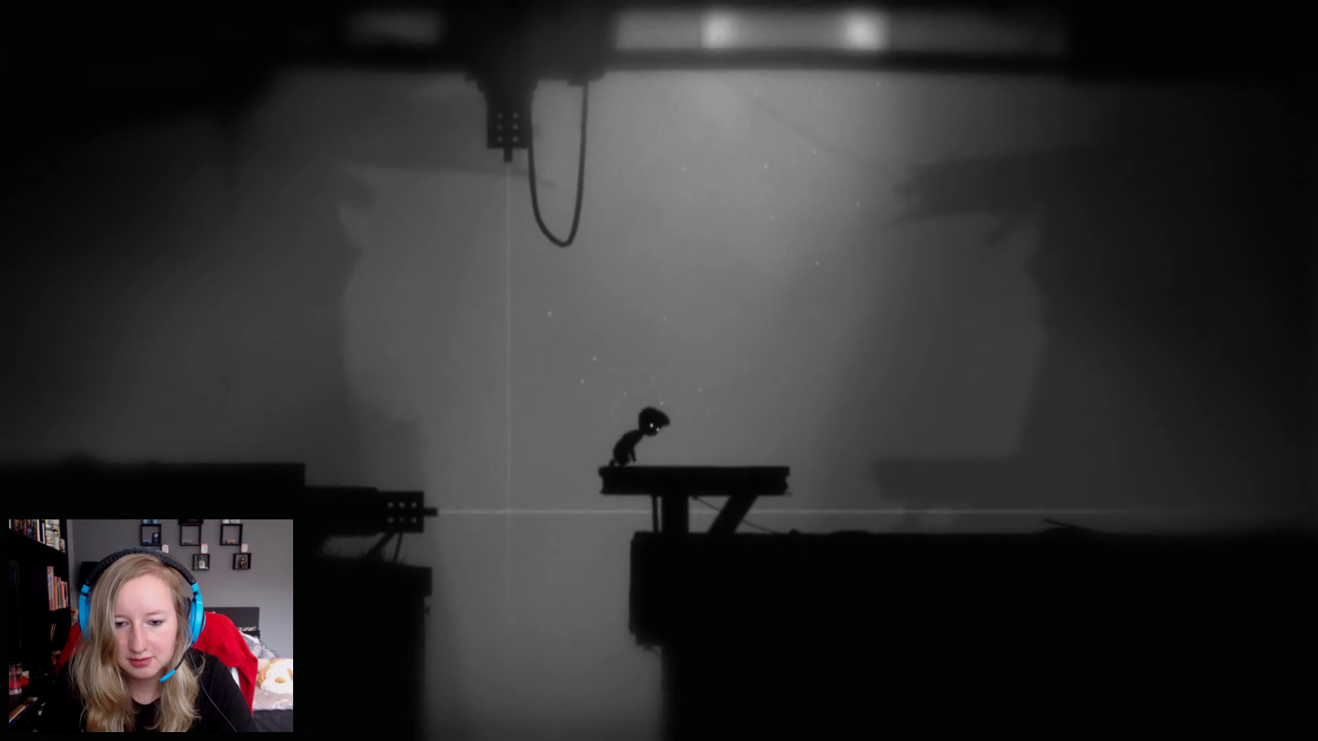
{"action": "key", "text": "Right"}
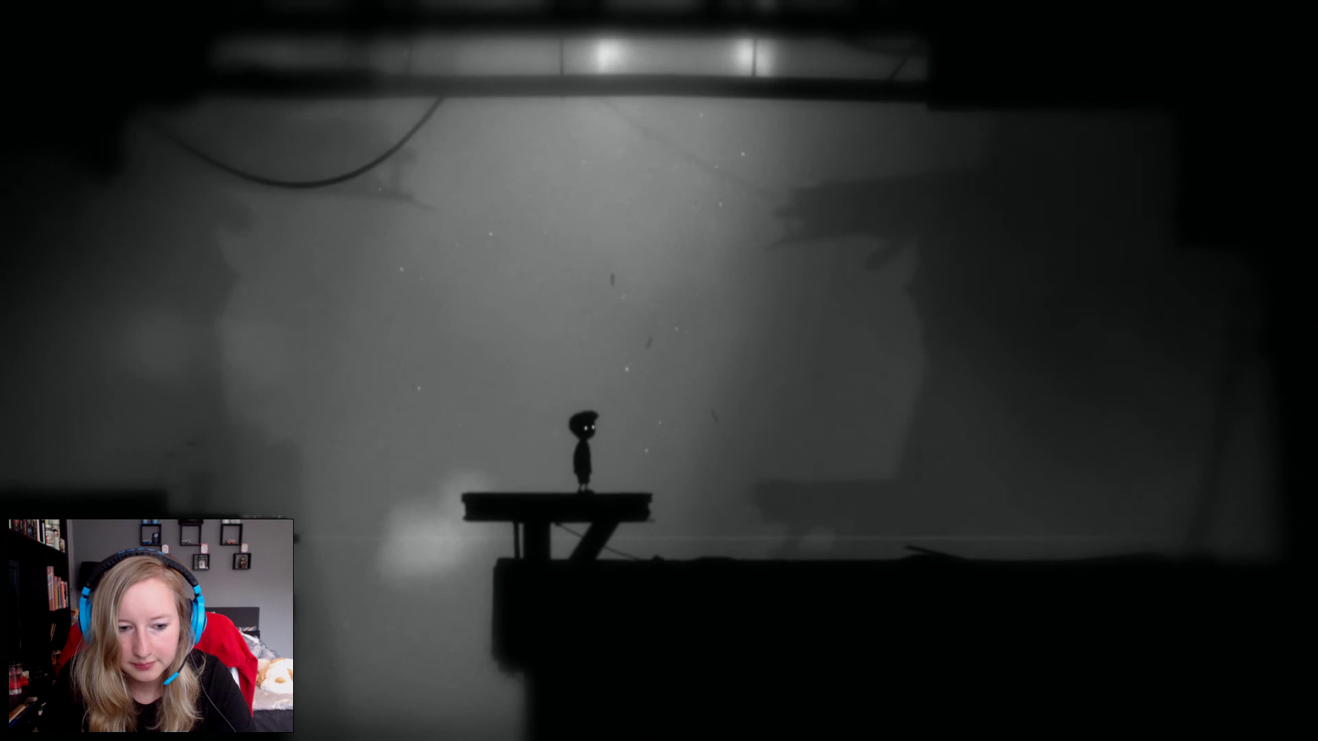
{"action": "key", "text": "Left"}
{"action": "key", "text": "Up"}
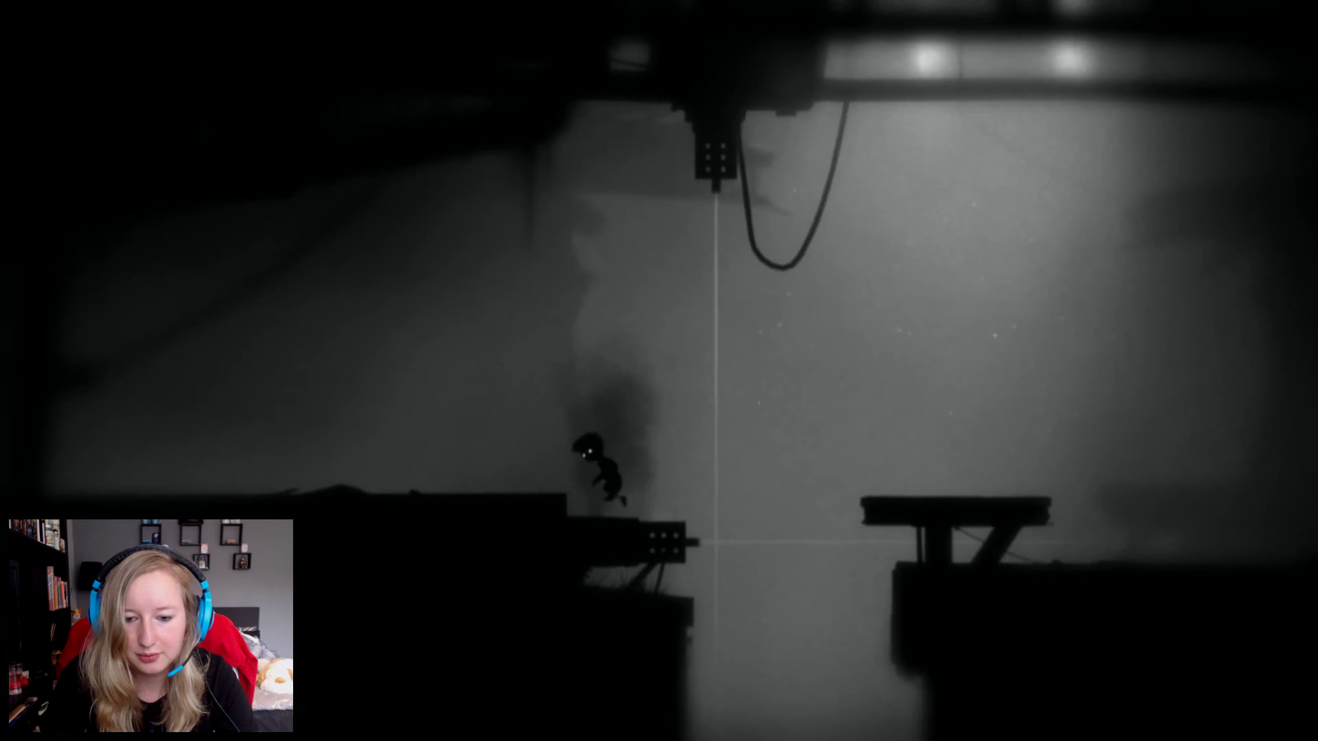
{"action": "key", "text": "Left"}
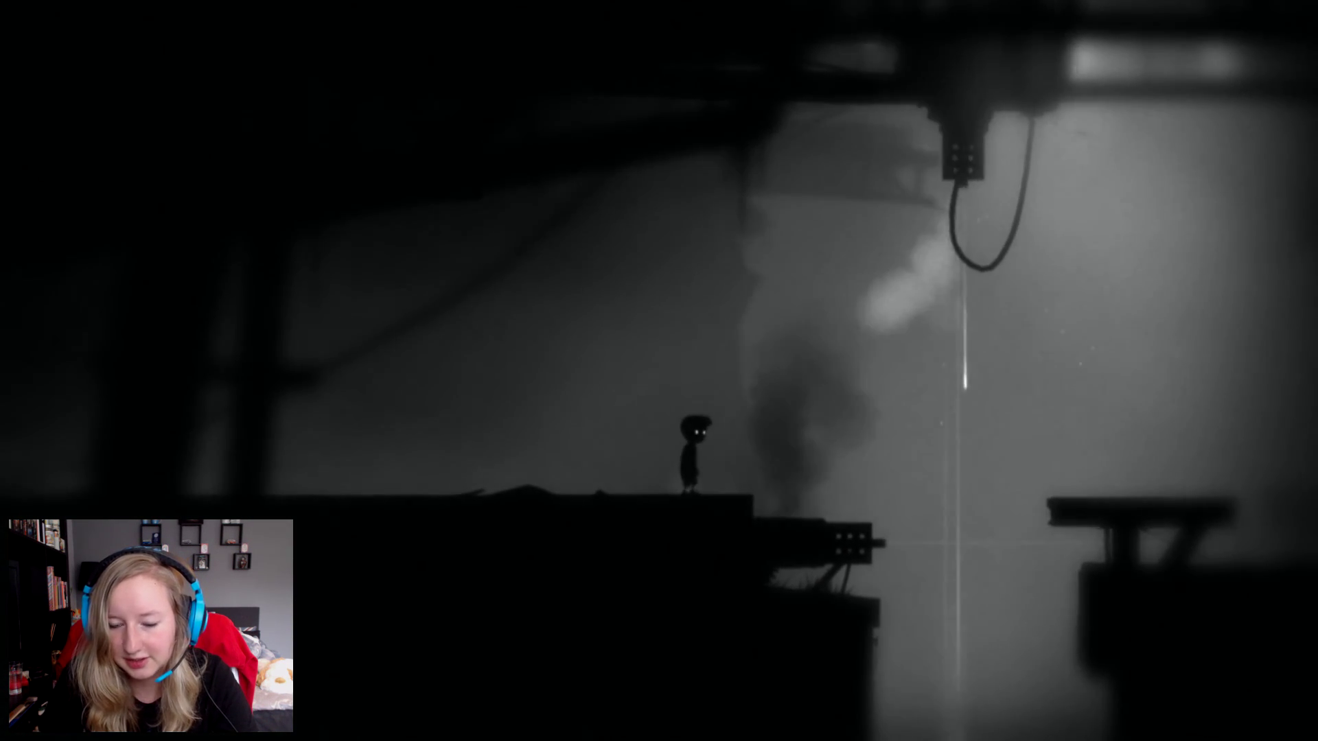
{"action": "key", "text": "Right"}
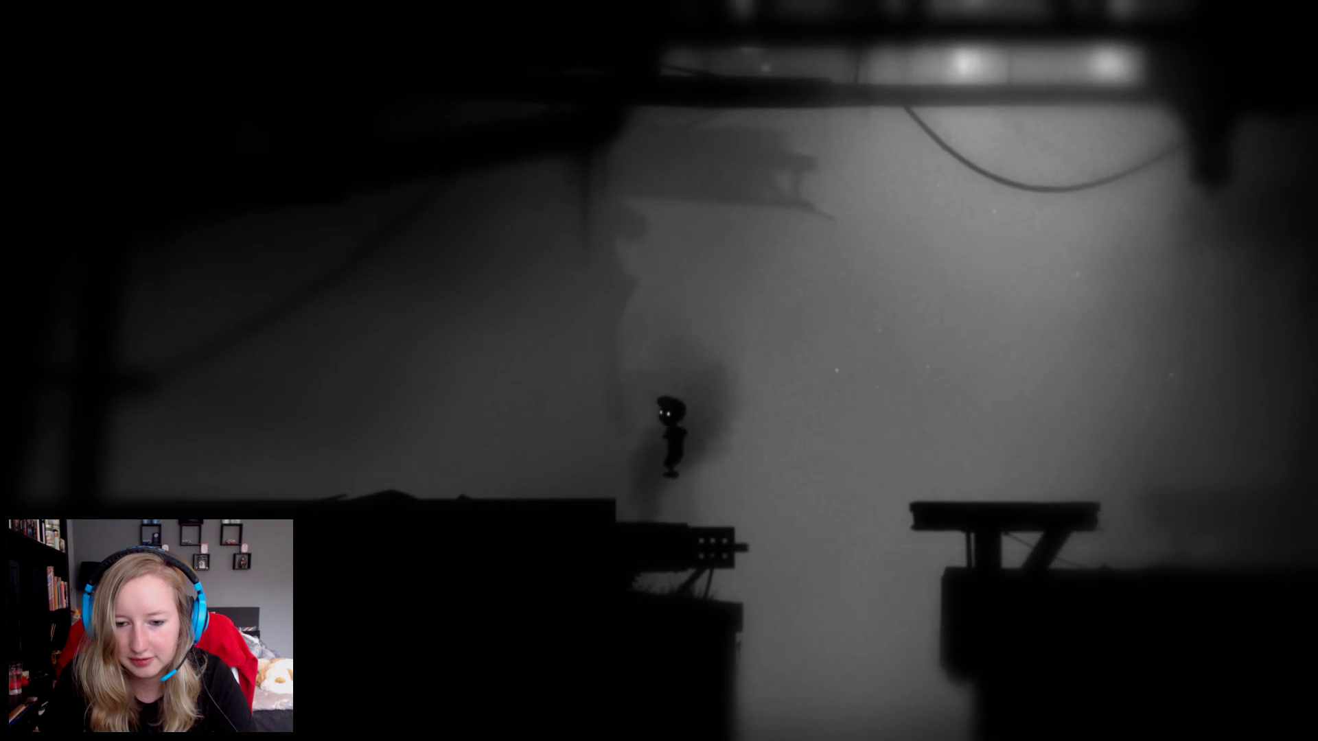
Dodge the turret, jump the gap onto the right platform and run off it to the ground.
{"action": "key", "text": "Left"}
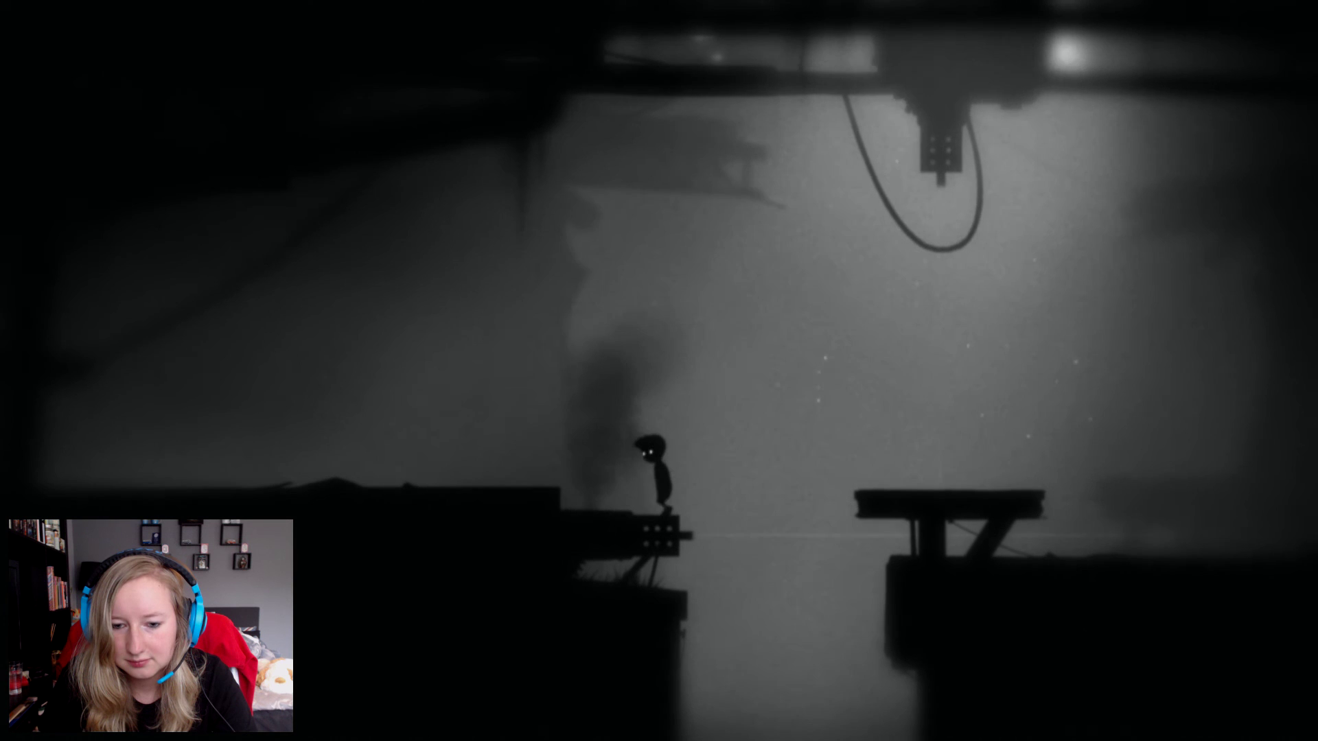
{"action": "key", "text": "Left"}
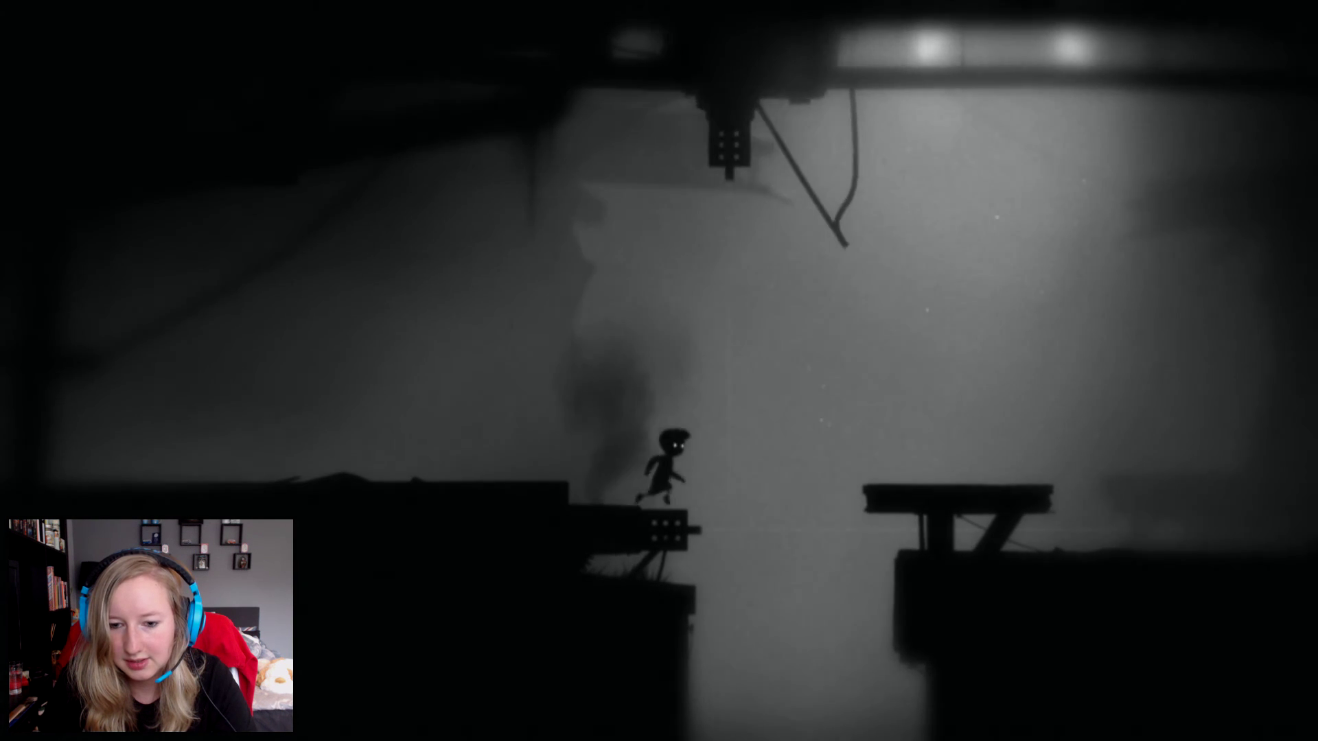
{"action": "key", "text": "Up"}
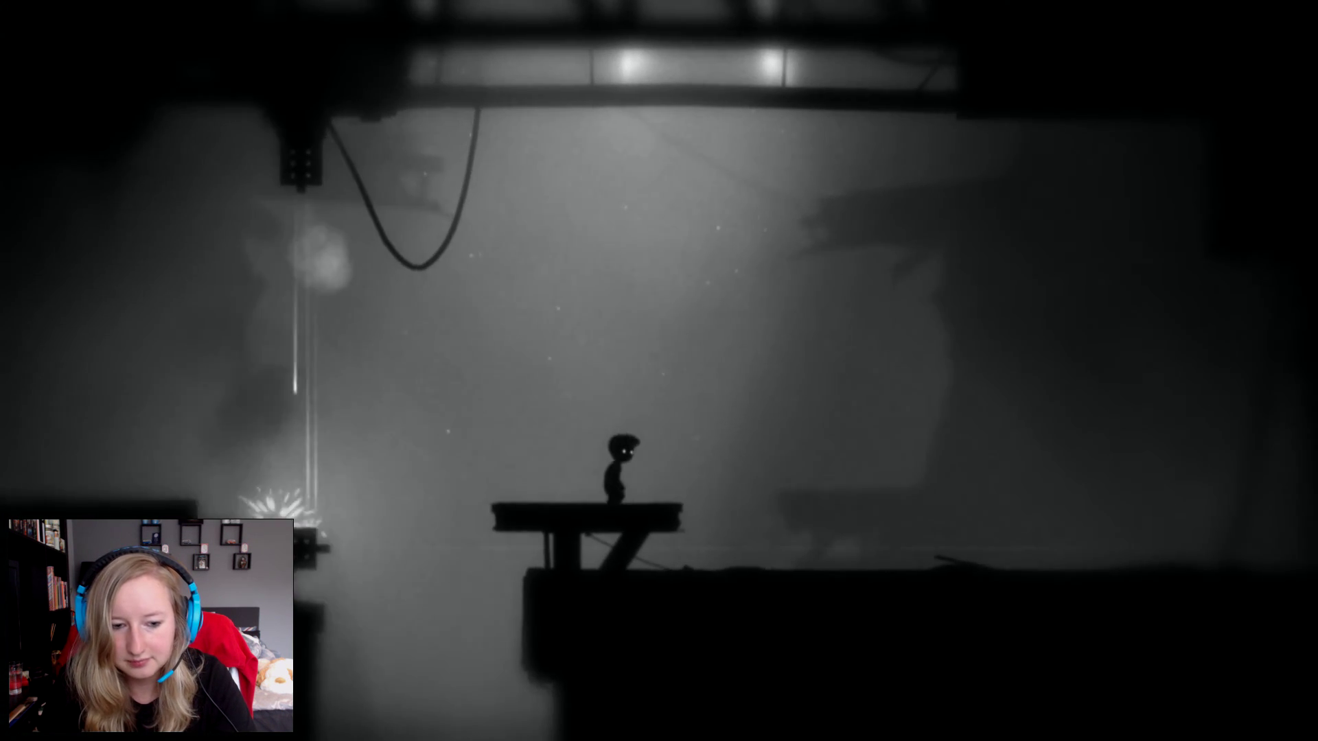
{"action": "key", "text": "Left"}
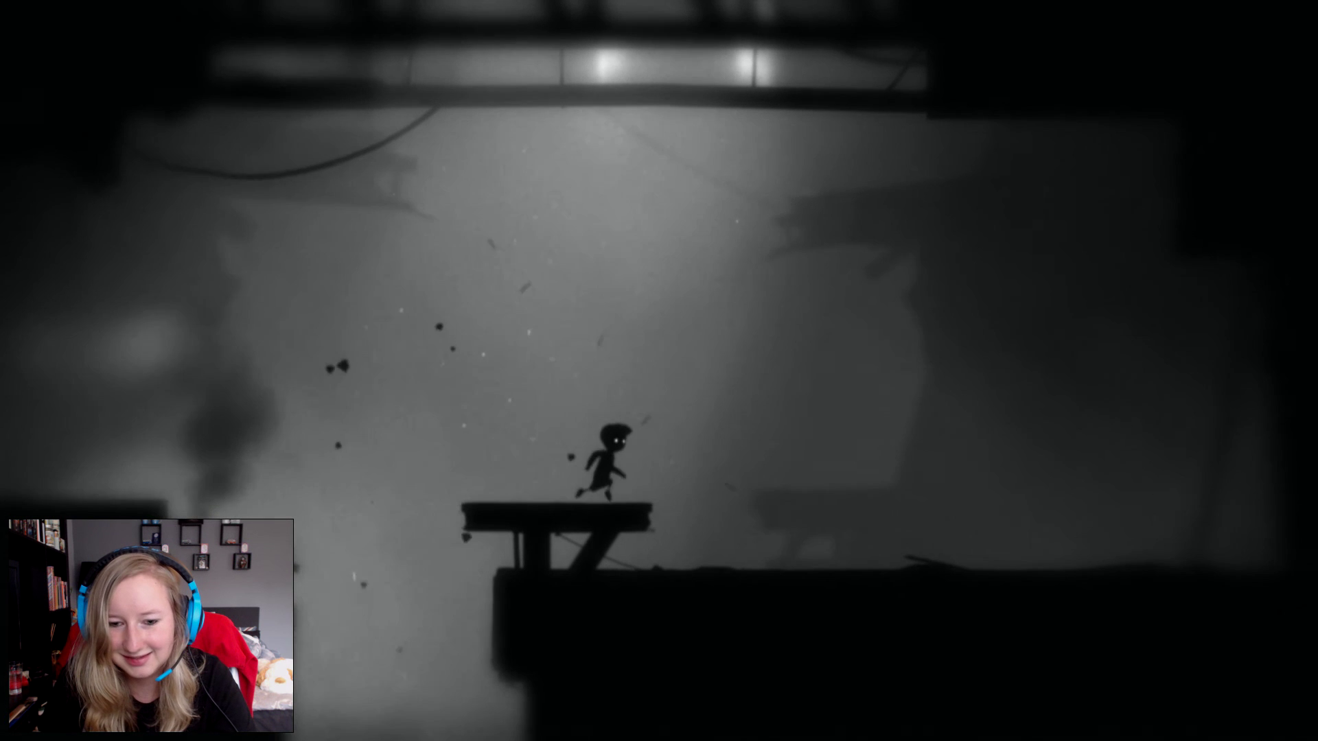
{"action": "key", "text": "Right"}
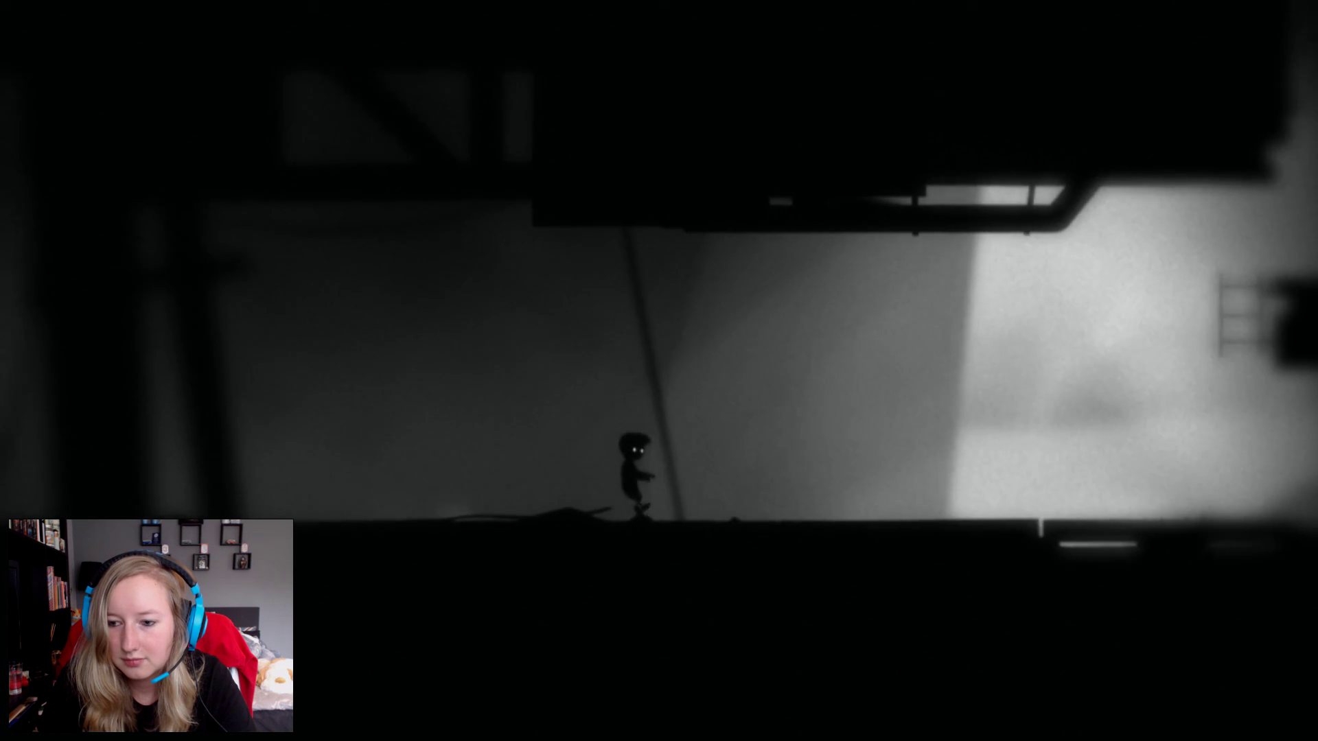
Walk right from behind the pillar, beneath the ladder-tipped overhead ledge and down the slope.
{"action": "key", "text": "Right"}
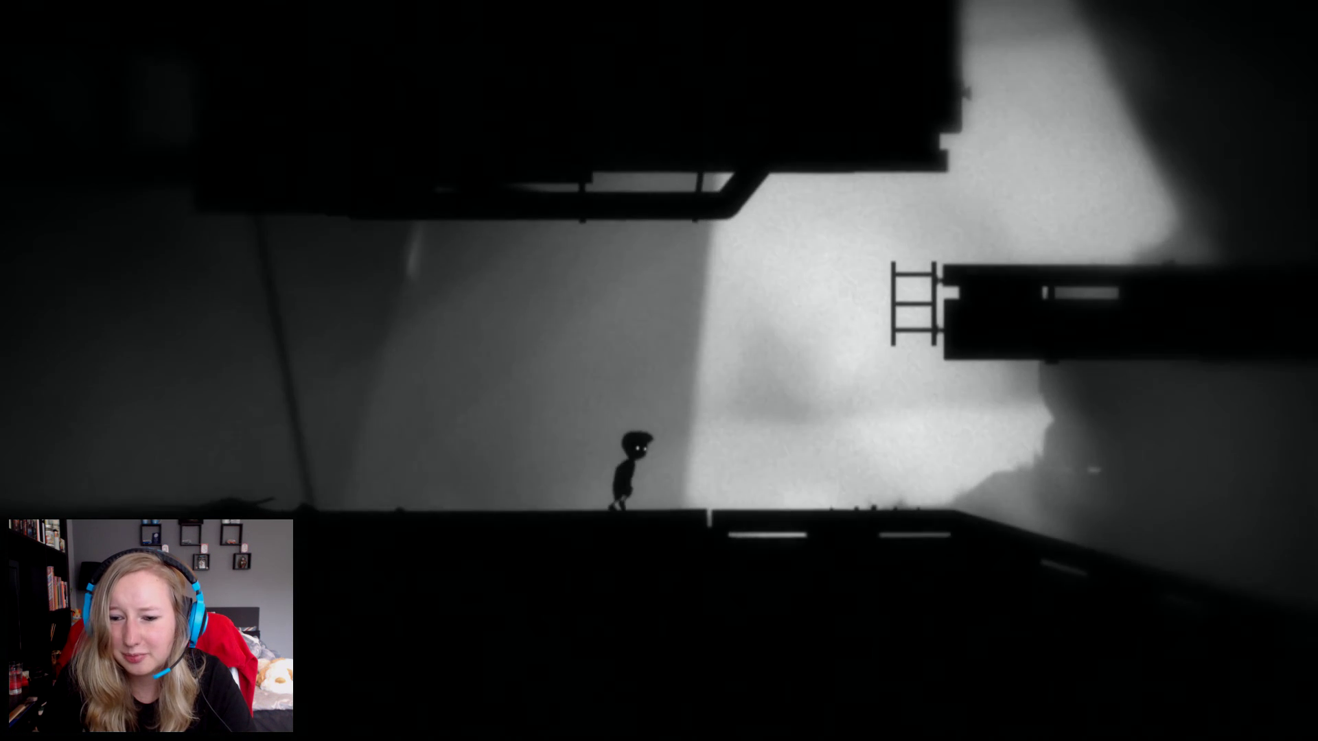
{"action": "key", "text": "Right"}
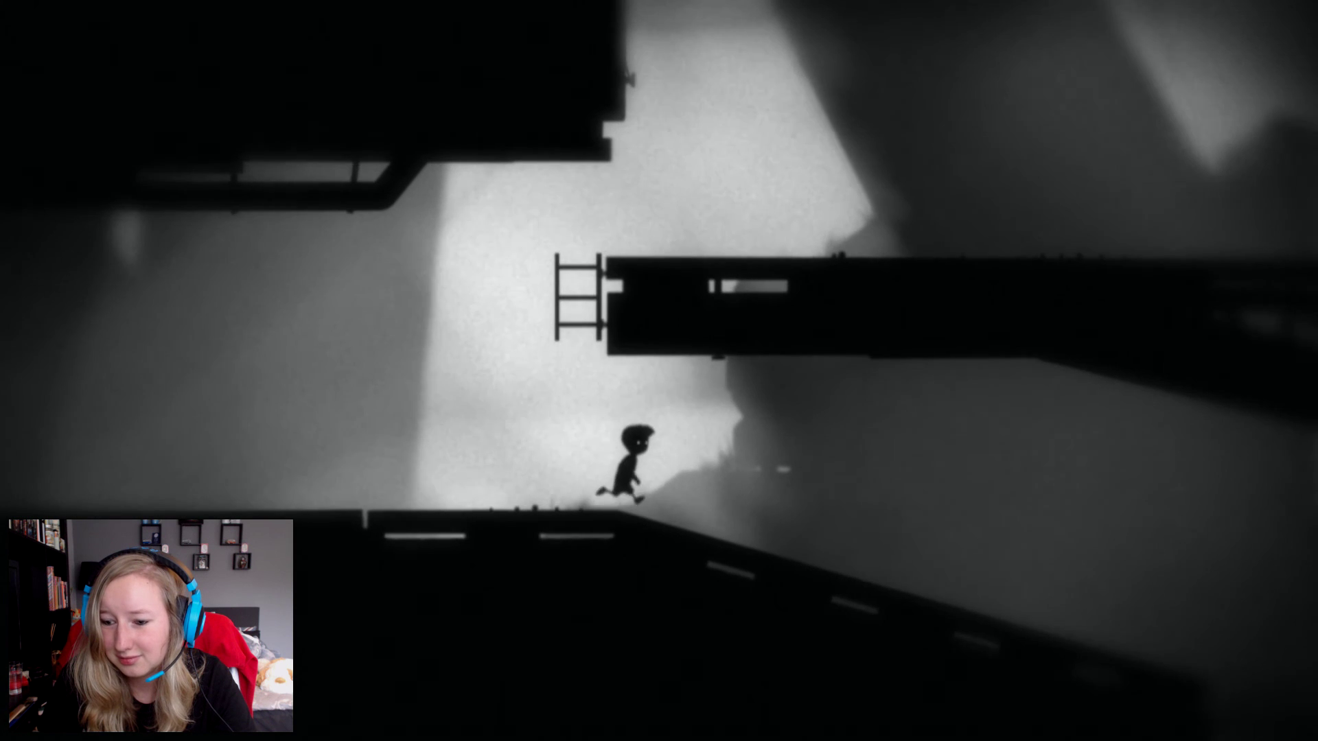
{"action": "key", "text": "Right"}
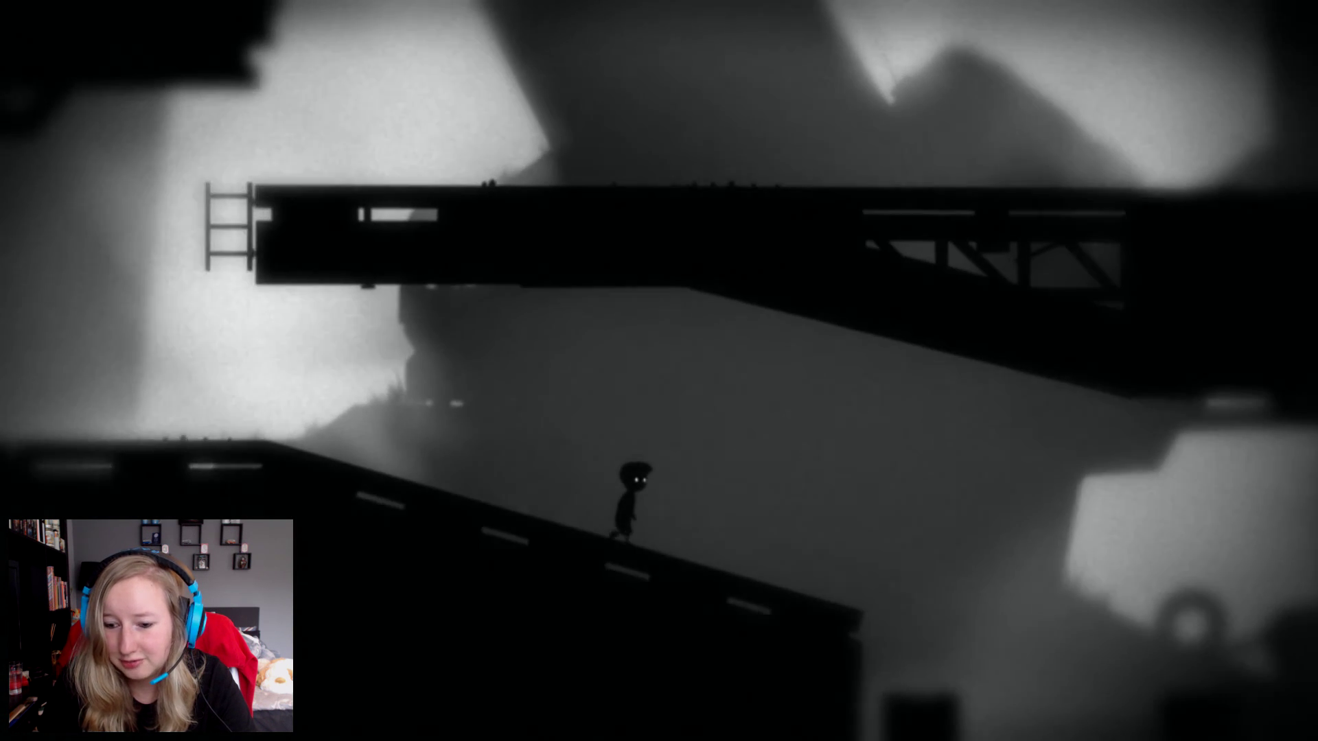
{"action": "key", "text": "Right"}
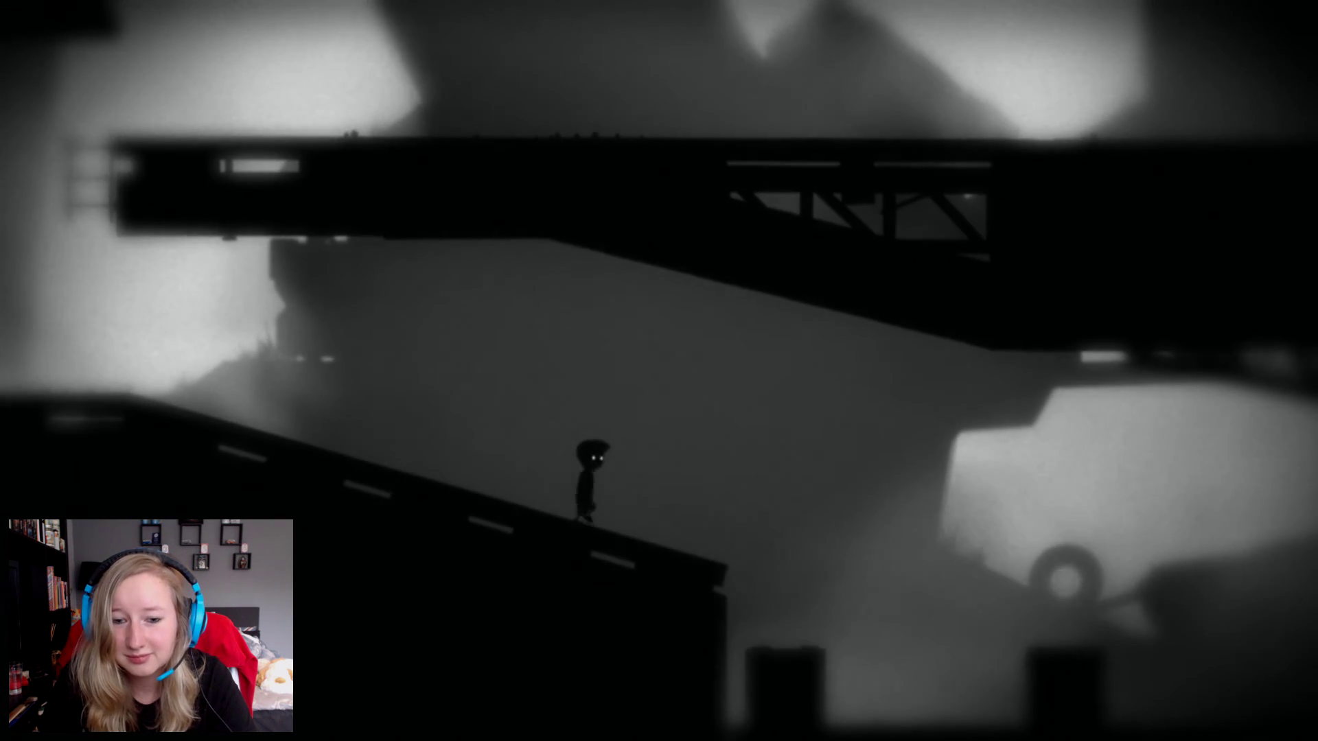
{"action": "key", "text": "Right"}
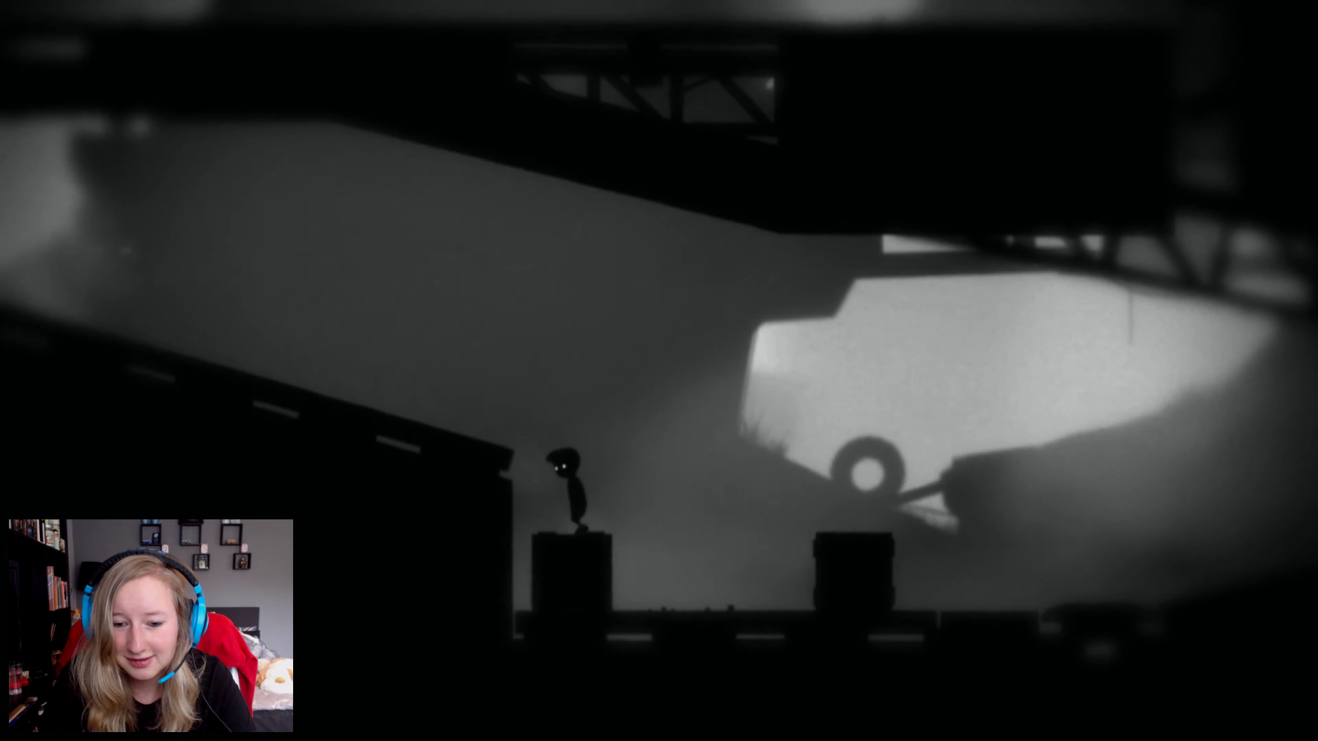